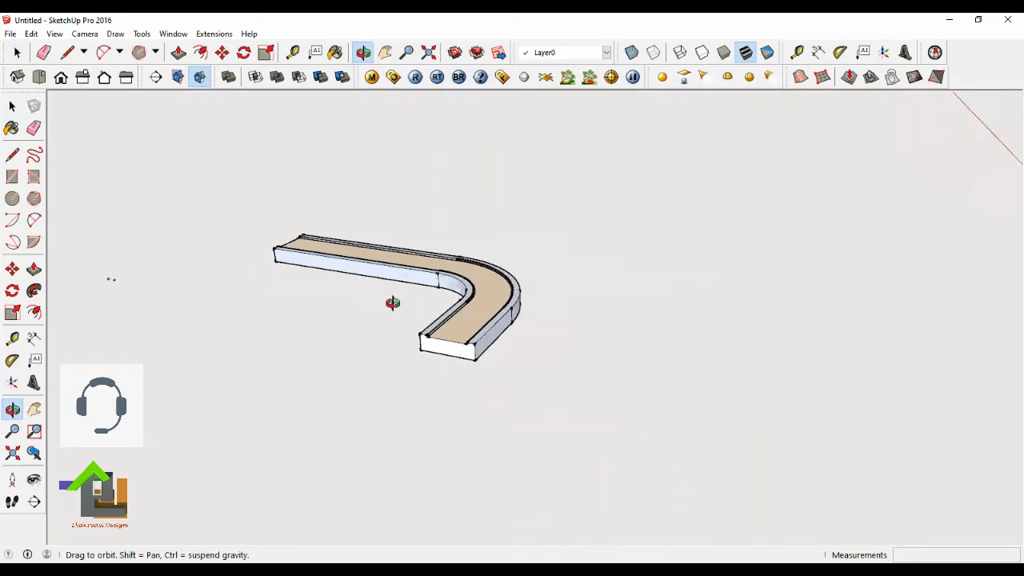
Step: Examine the finished curved ramp model from several angles and distances
scroll(434, 307, "up", 3)
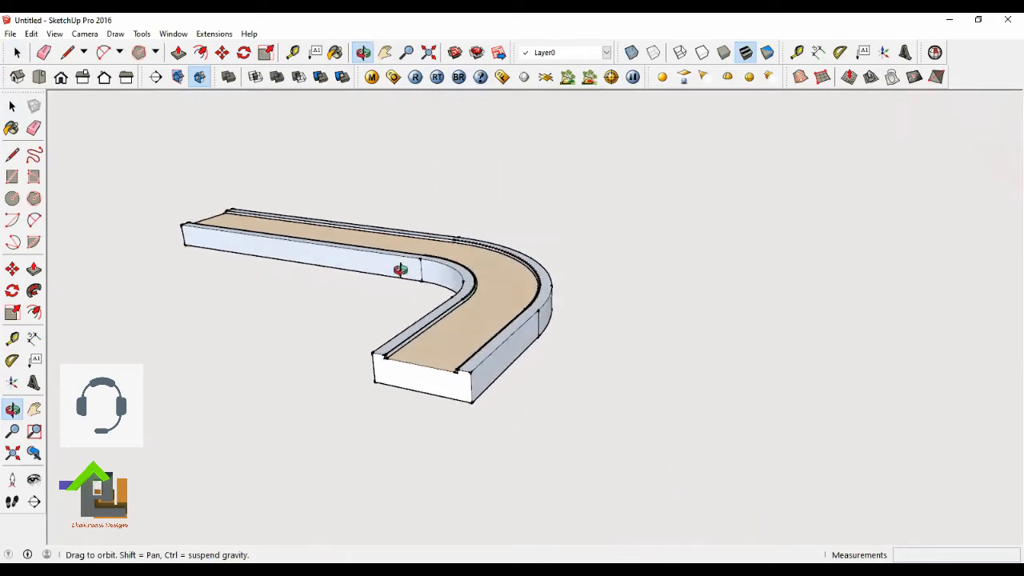
scroll(400, 270, "down", 2)
left_click_drag(343, 259, 506, 302)
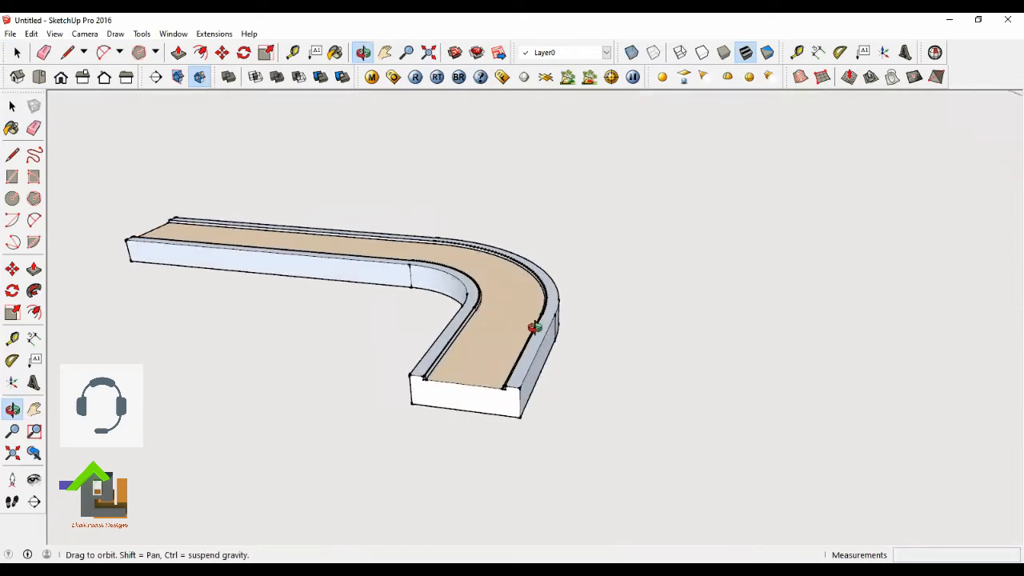
scroll(534, 327, "up", 4)
left_click_drag(491, 327, 416, 315)
scroll(364, 313, "down", 2)
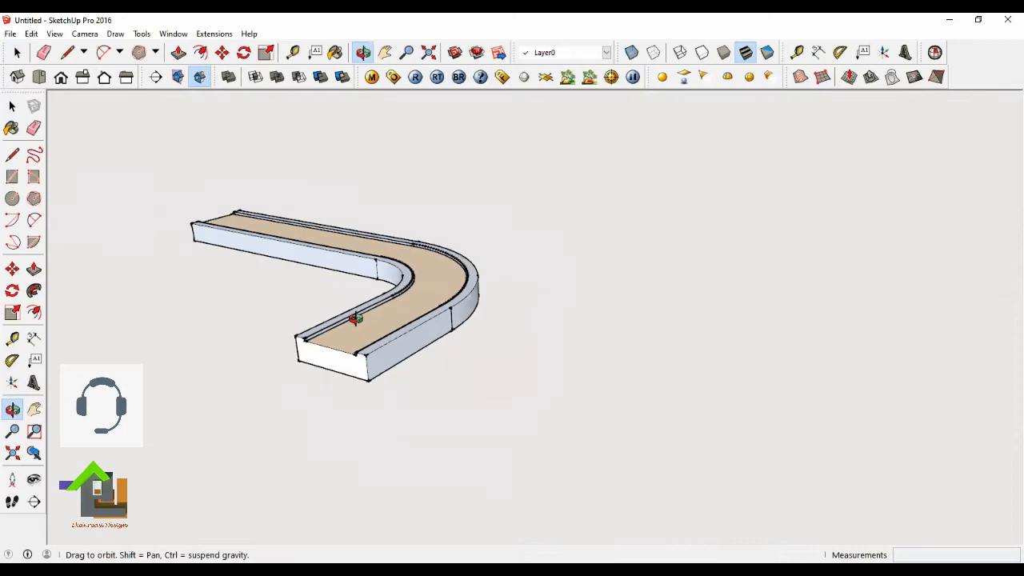
left_click_drag(355, 316, 418, 320)
scroll(418, 320, "down", 2)
scroll(809, 292, "up", 1)
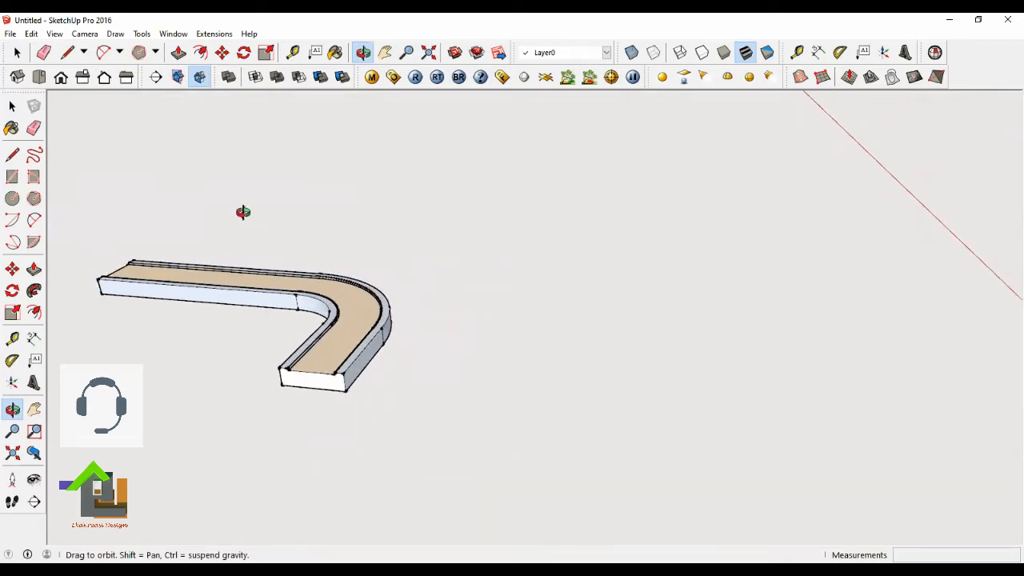
left_click(17, 53)
left_click(67, 53)
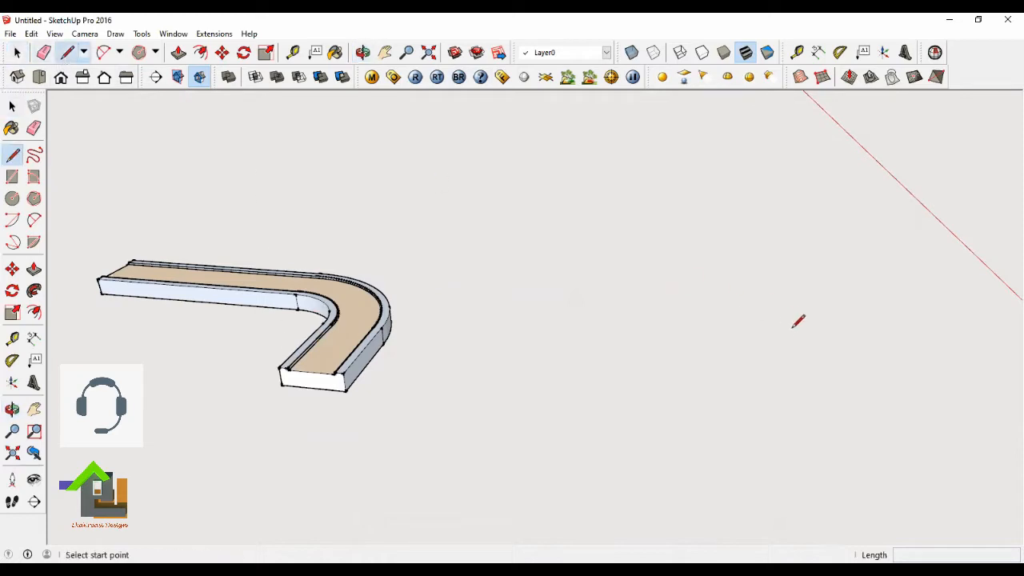
scroll(797, 321, "up", 2)
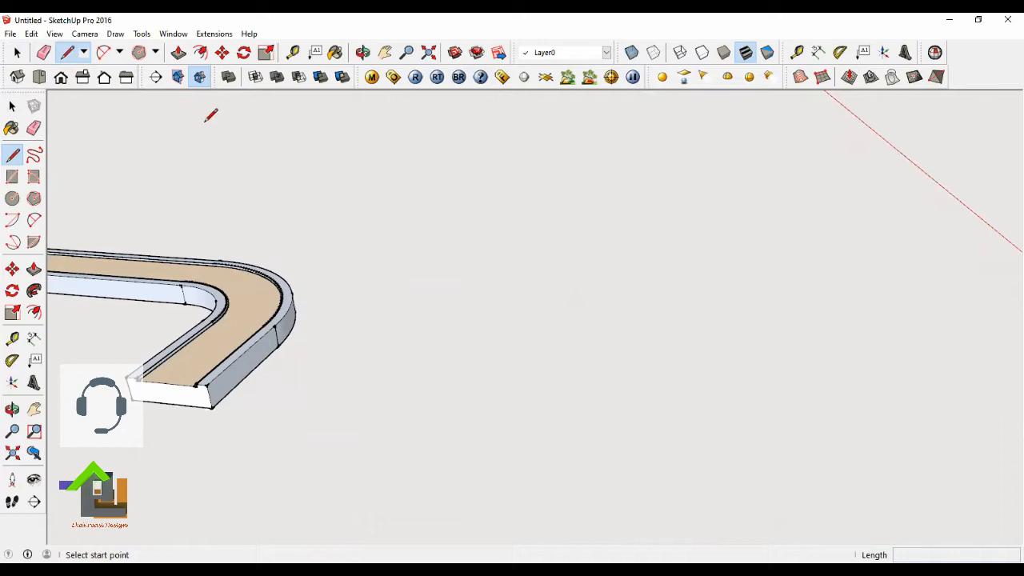
left_click(17, 53)
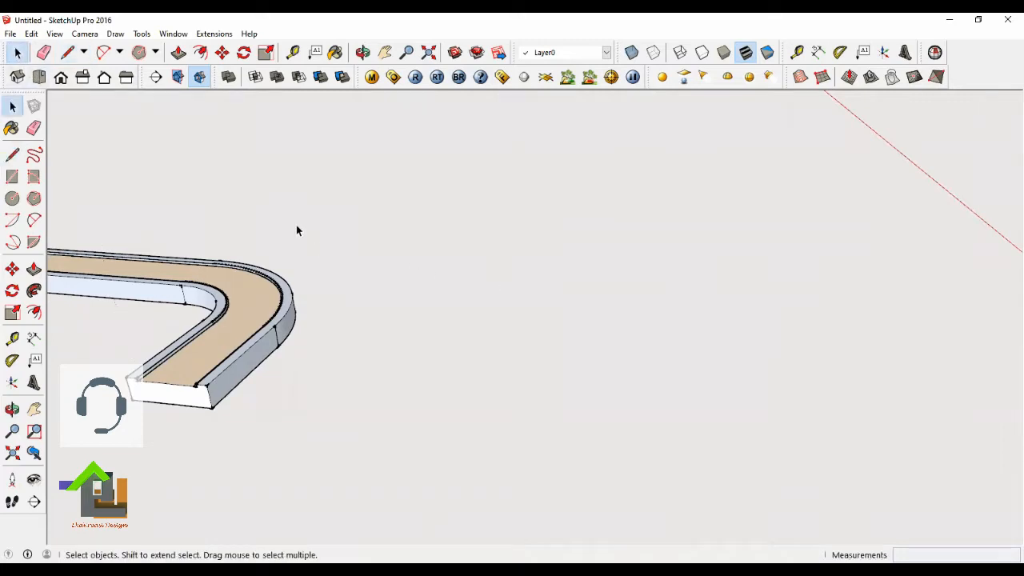
scroll(221, 332, "down", 1)
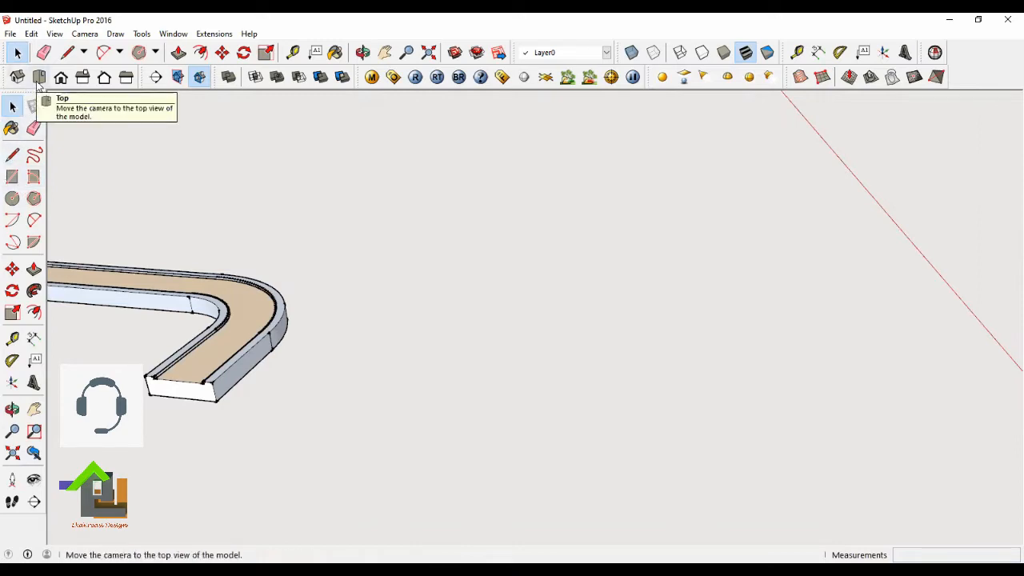
Step: Switch to the top view and draw a 6000 mm line along the red axis in the empty area beside the ramp
left_click(41, 78)
scroll(289, 372, "down", 3)
scroll(820, 384, "up", 2)
scroll(416, 228, "up", 3)
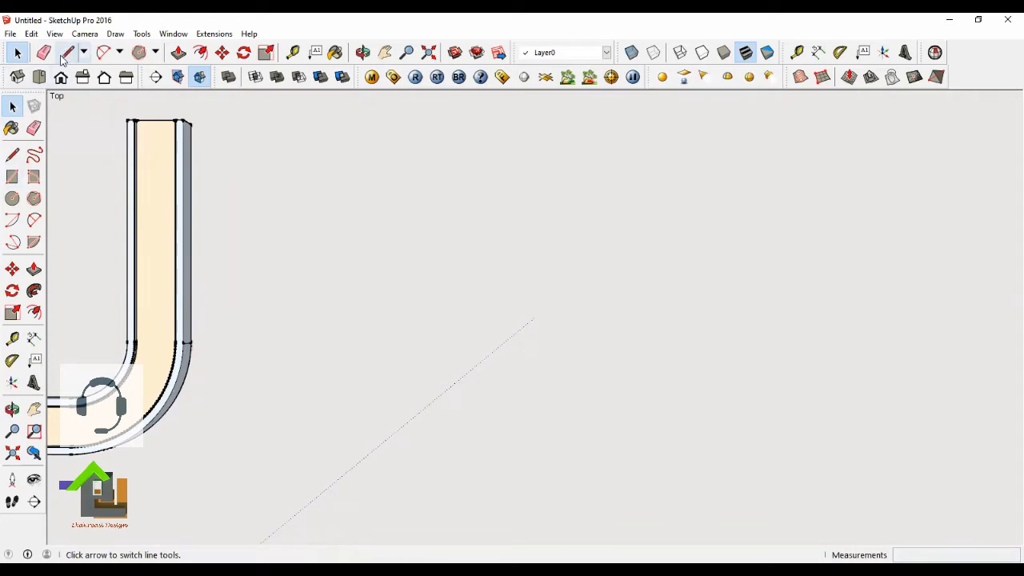
left_click(68, 52)
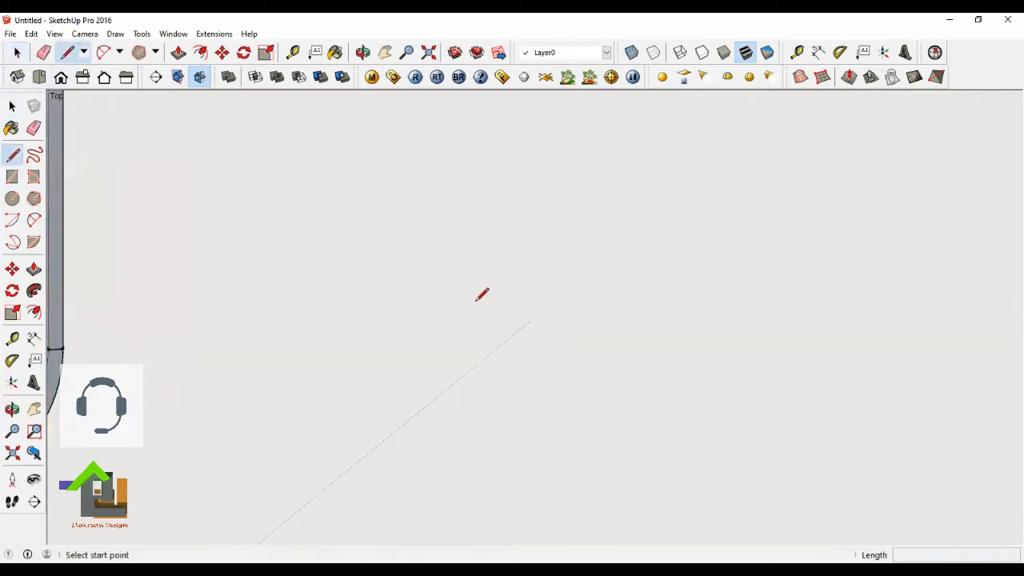
scroll(514, 330, "down", 2)
scroll(644, 328, "up", 2)
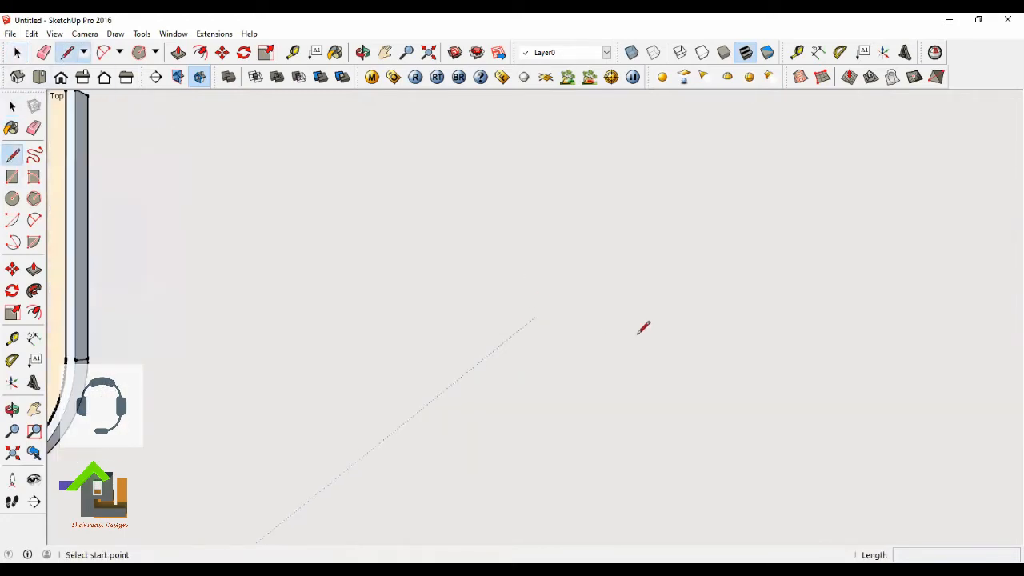
left_click(486, 290)
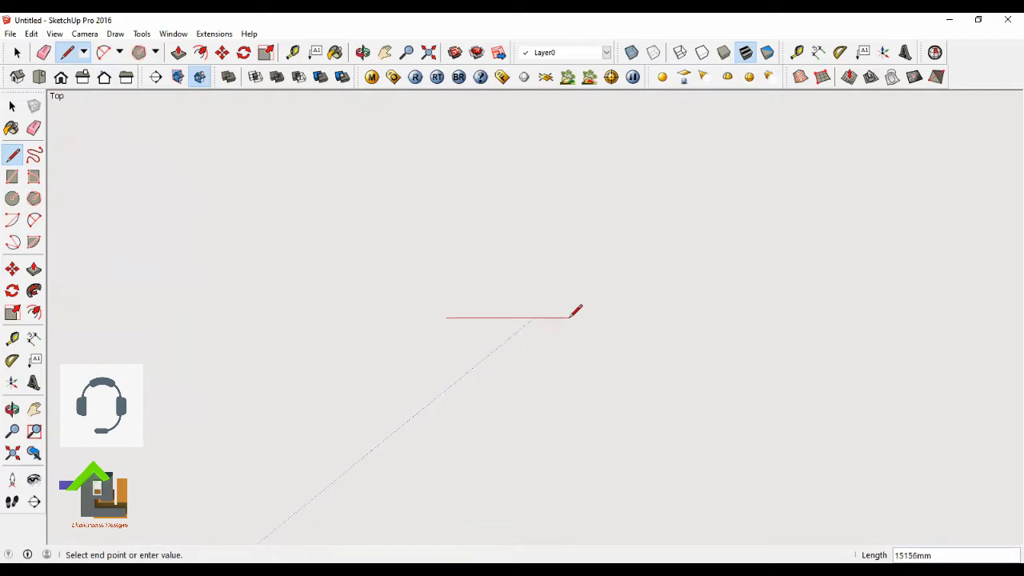
type("6000")
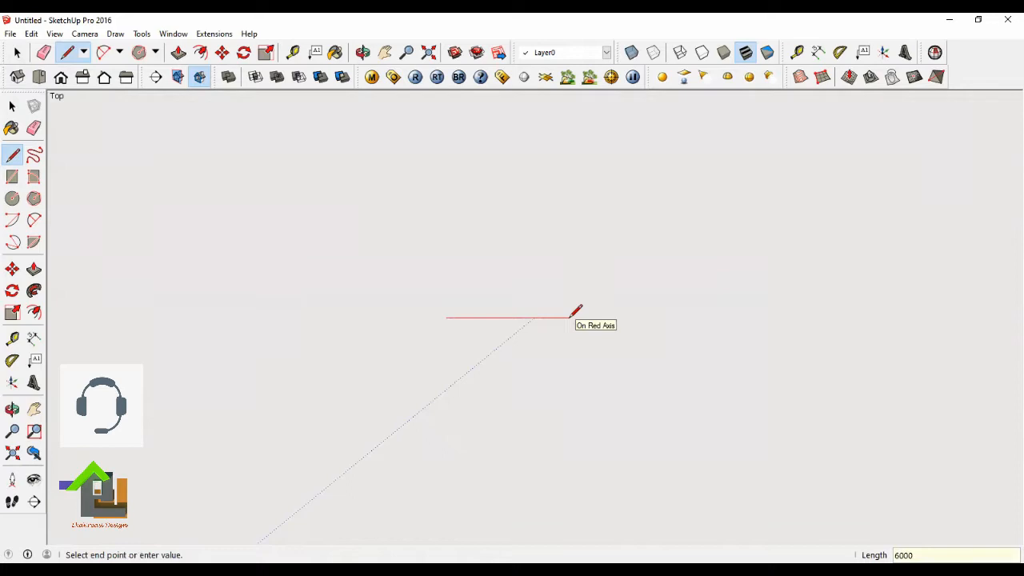
key("Return")
Step: Complete the rectangle from the line's end with edges of 7500 mm, 6000 mm and 7500 mm
scroll(489, 260, "up", 3)
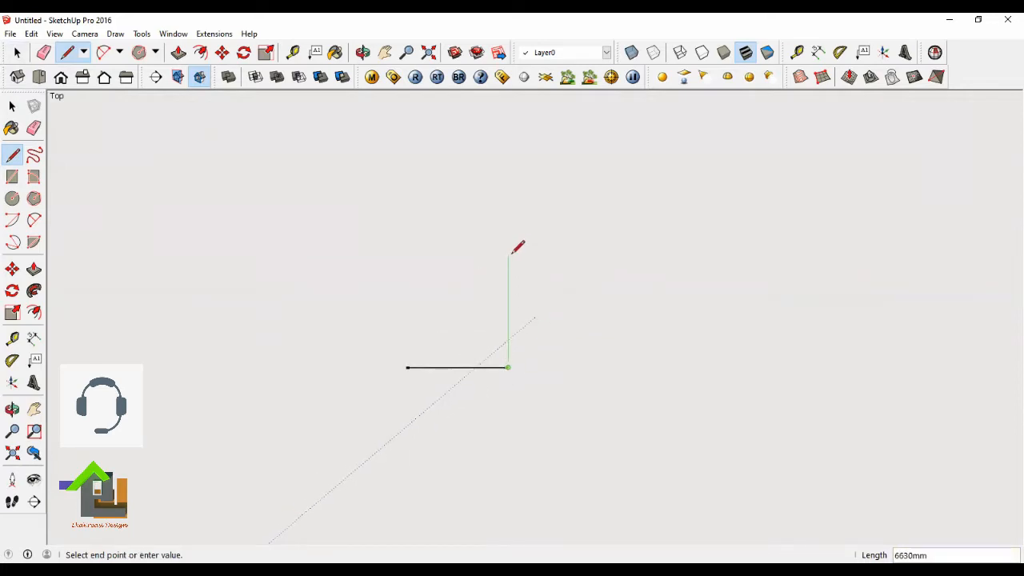
type("7500")
key("Return")
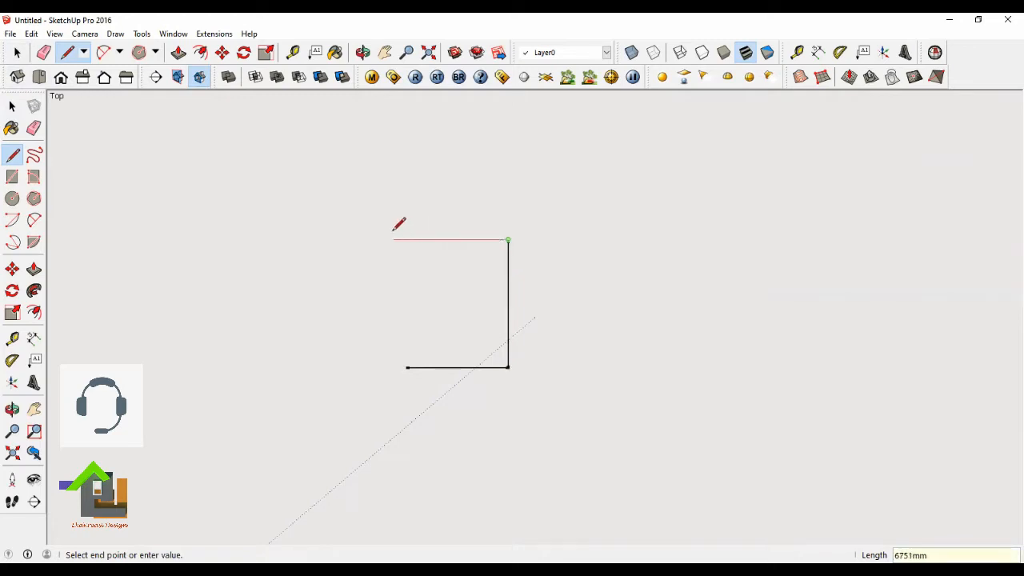
type("6")
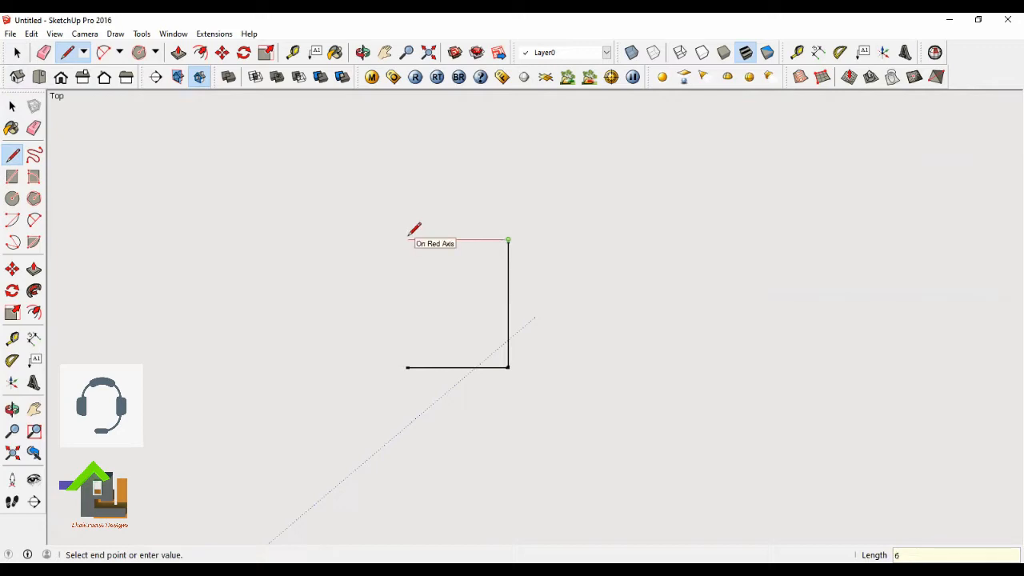
type("000")
key("Return")
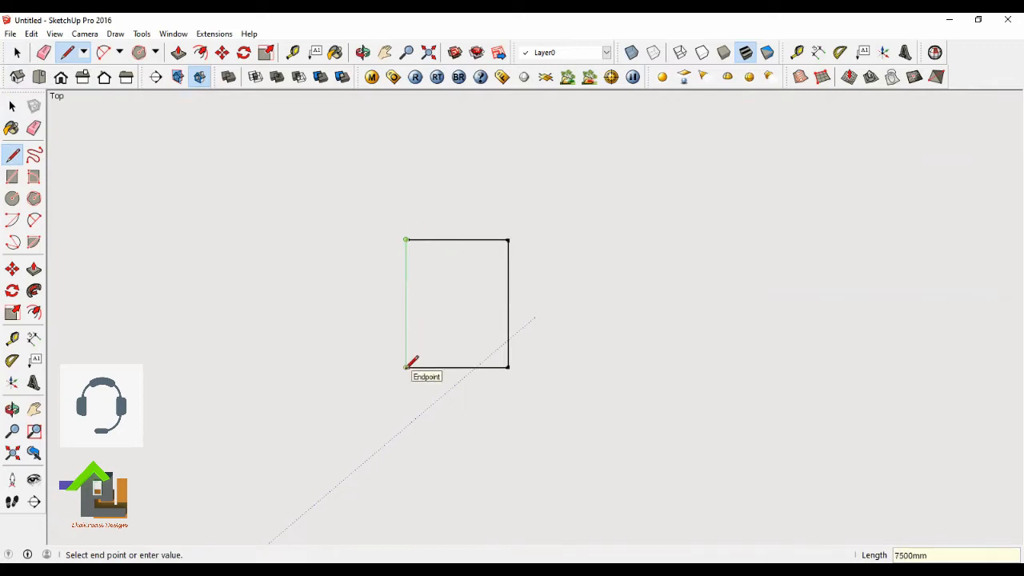
type("7")
key("Return")
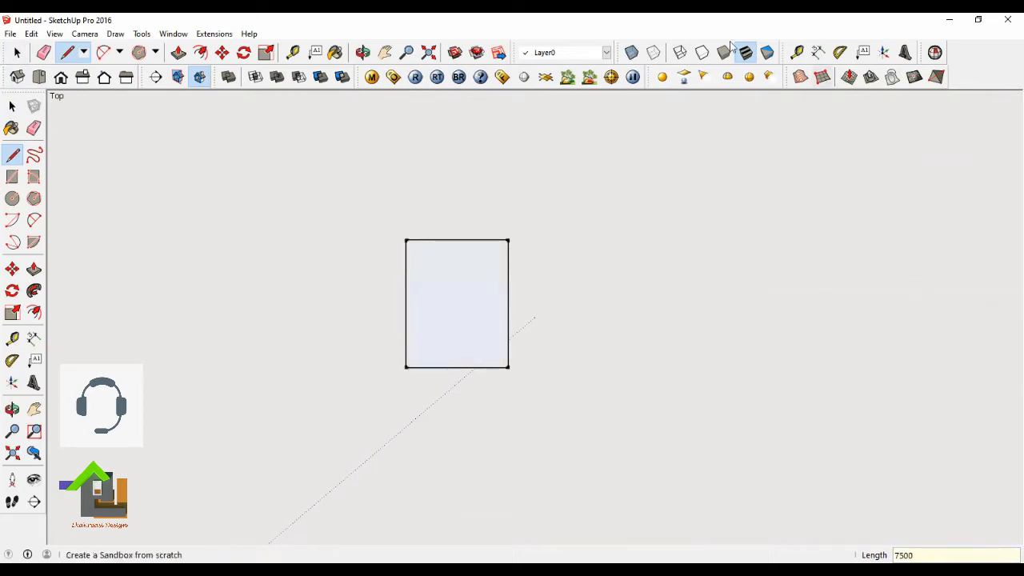
left_click(362, 53)
scroll(501, 331, "up", 3)
left_click_drag(500, 331, 483, 397)
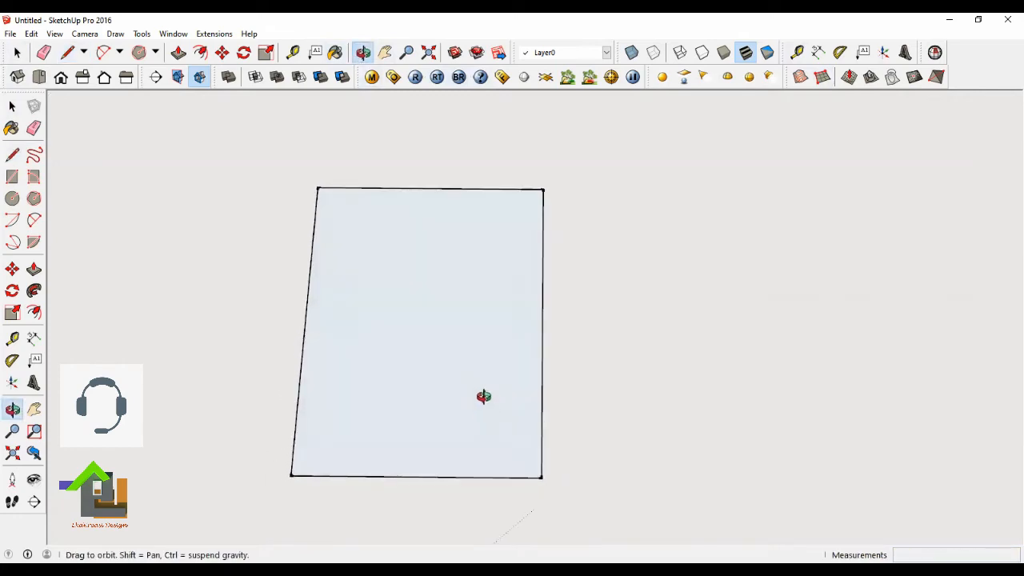
left_click(40, 77)
left_click(67, 52)
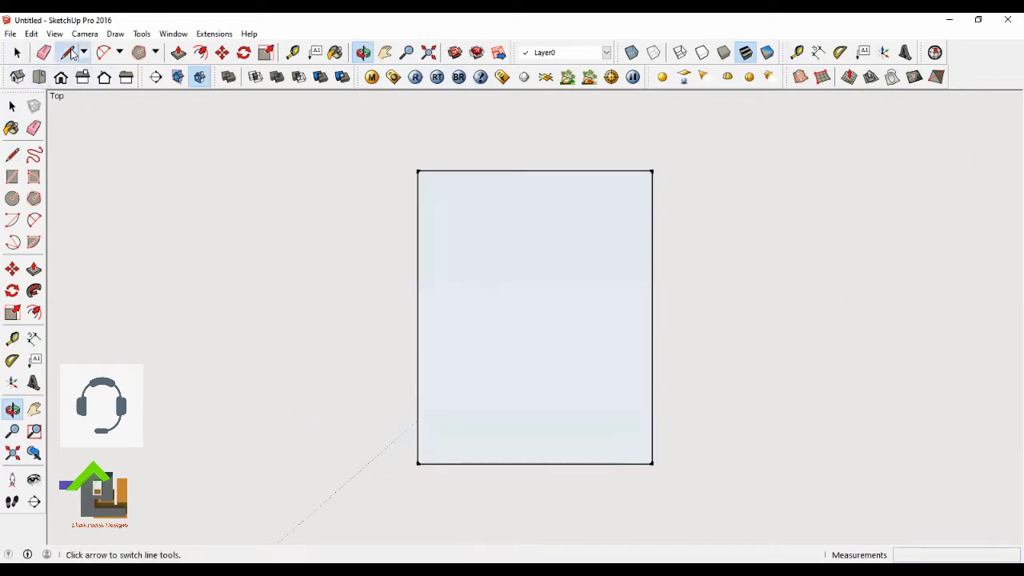
scroll(240, 304, "down", 2)
scroll(498, 290, "up", 1)
scroll(494, 296, "up", 1)
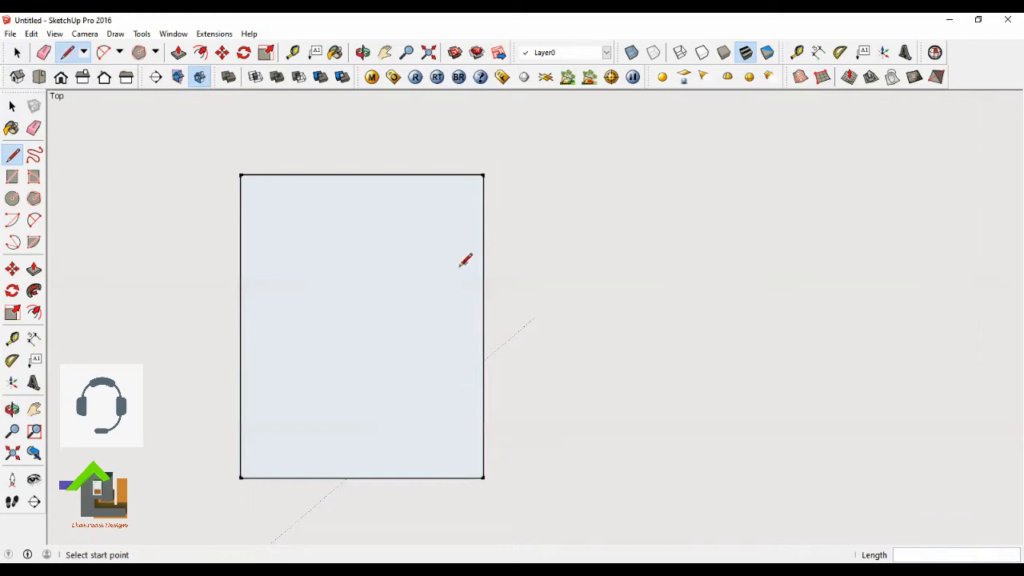
left_click(484, 325)
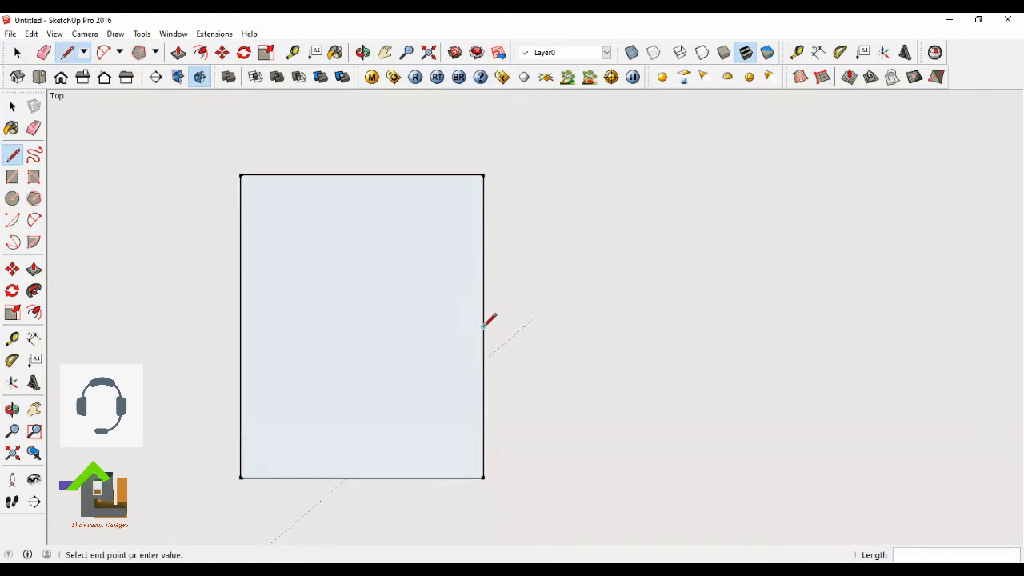
left_click(483, 229)
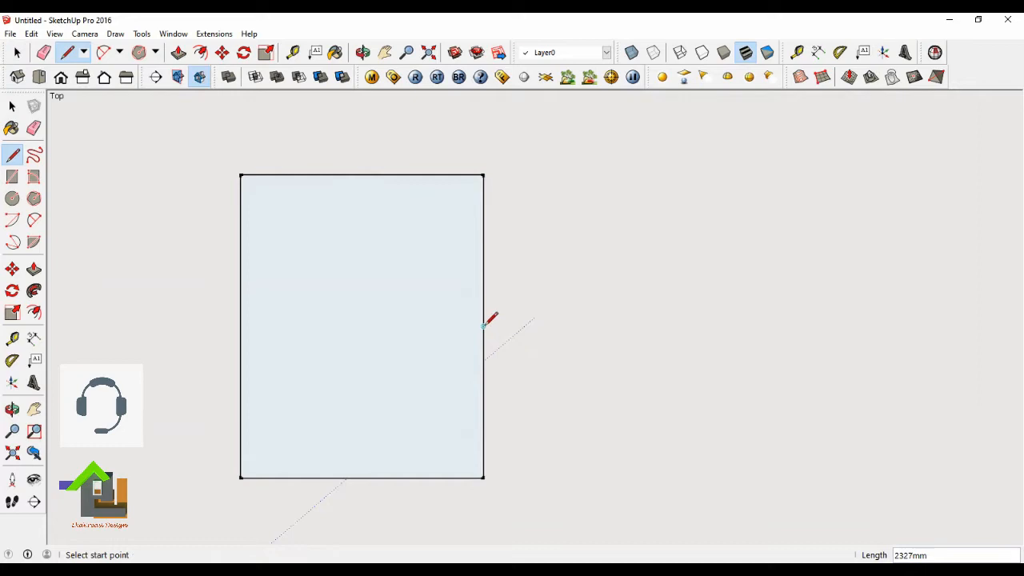
scroll(388, 284, "down", 2)
scroll(337, 200, "up", 3)
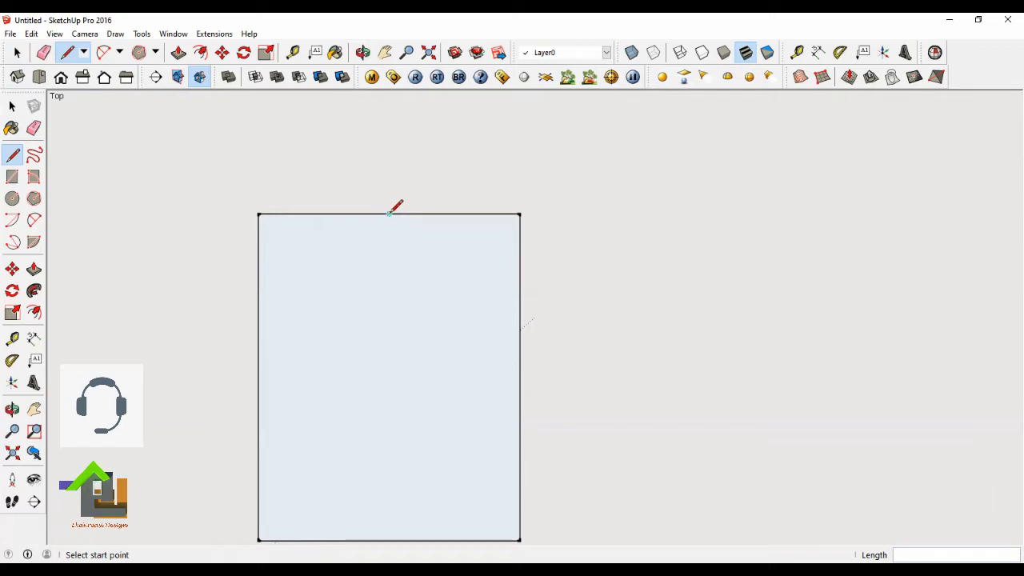
Step: Draw a 1000 by 1500 mm rectangle outward from the midpoint of the large rectangle's right edge, extending toward its upper corner
scroll(390, 213, "down", 2)
scroll(375, 240, "up", 1)
scroll(503, 340, "up", 1)
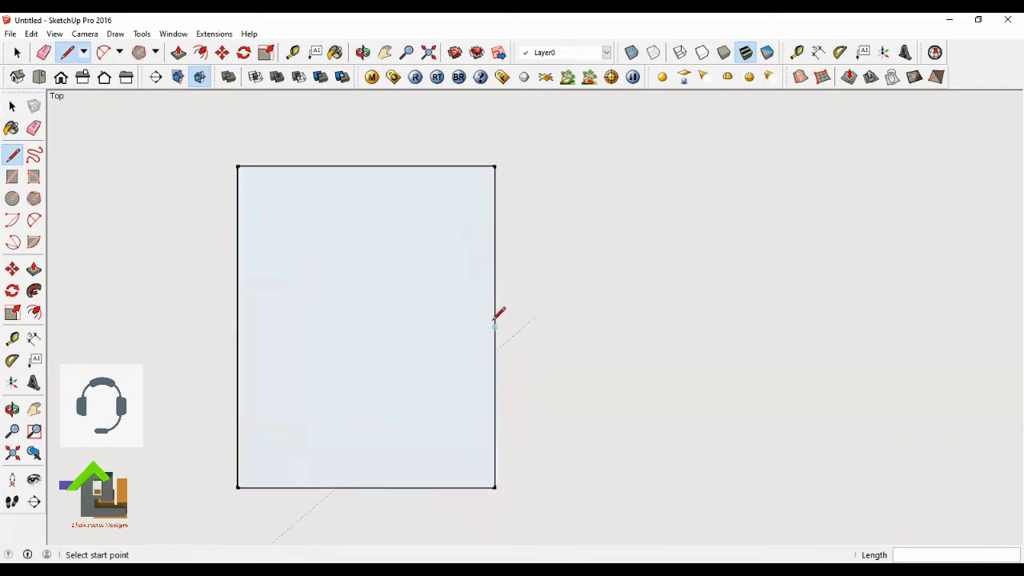
left_click(495, 327)
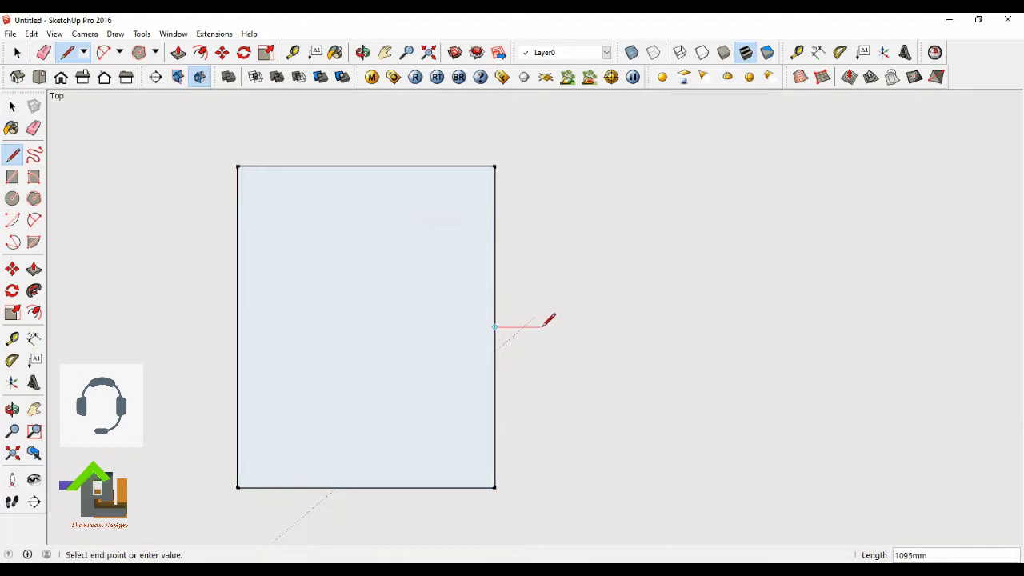
type("1500")
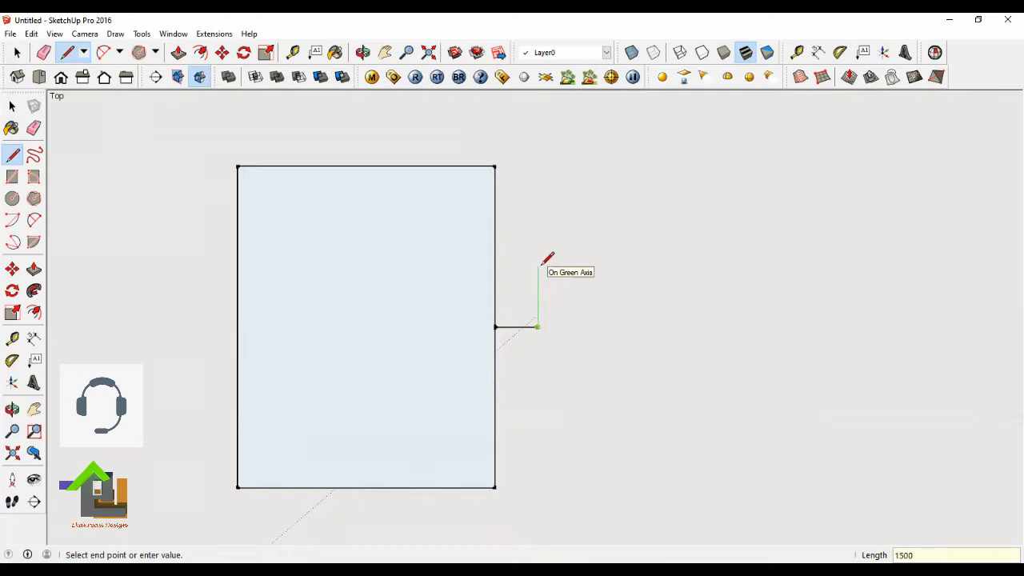
key("Return")
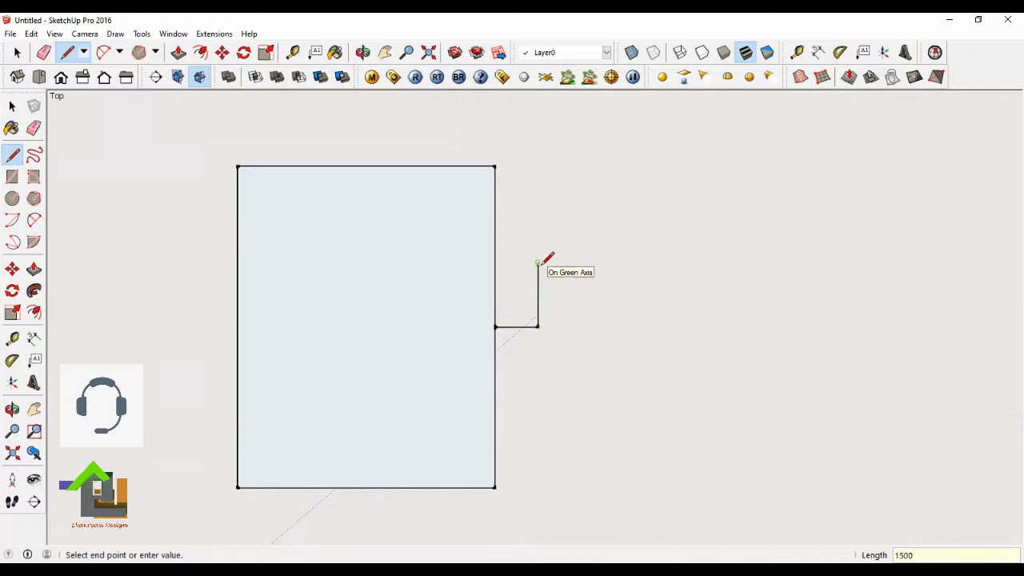
left_click(495, 262)
Step: Add a matching rectangle below the first projection with a 1500 mm outer edge and a 1000 mm line back to the large rectangle
left_click(538, 326)
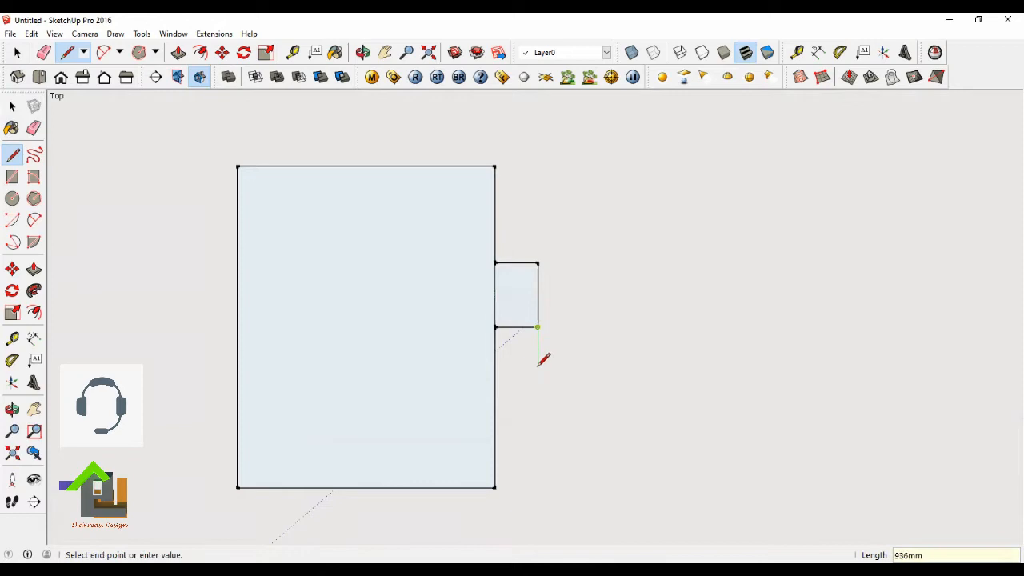
type("1500")
key("Return")
type("1000")
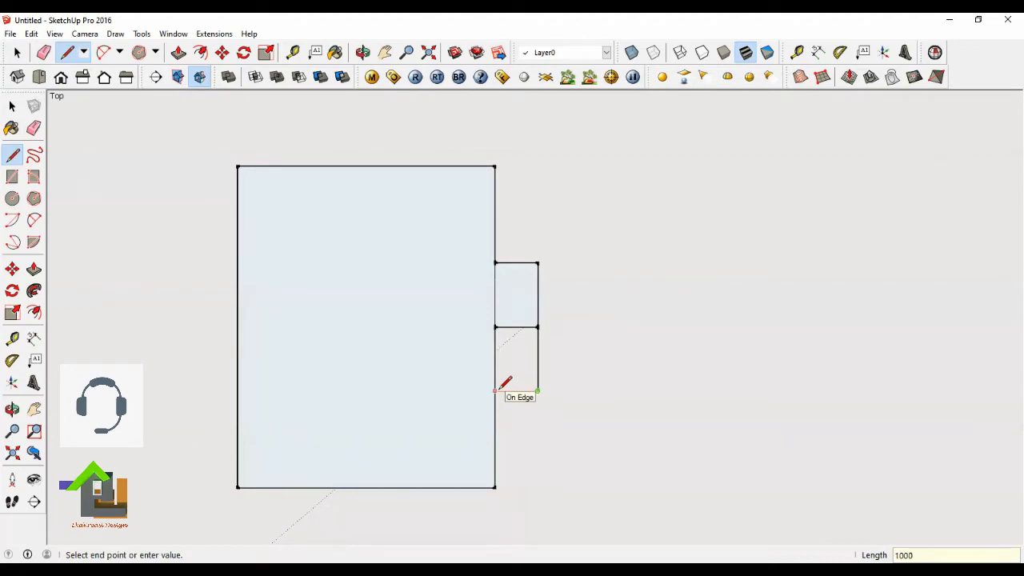
key("Return")
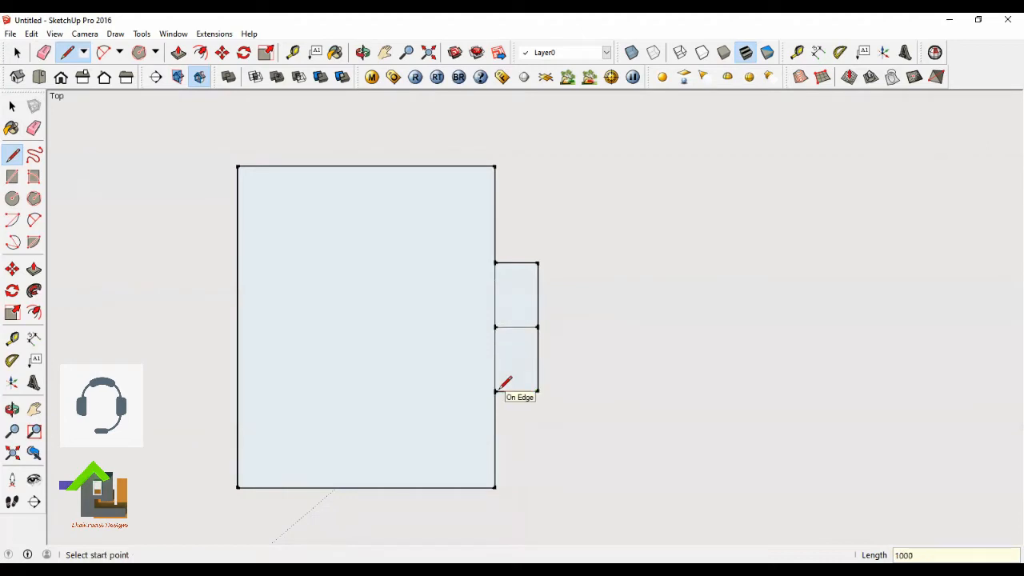
Step: Delete the inner lines dividing the two small rectangles and the large one so they form a single face
left_click(16, 52)
left_click(519, 329)
key("Delete")
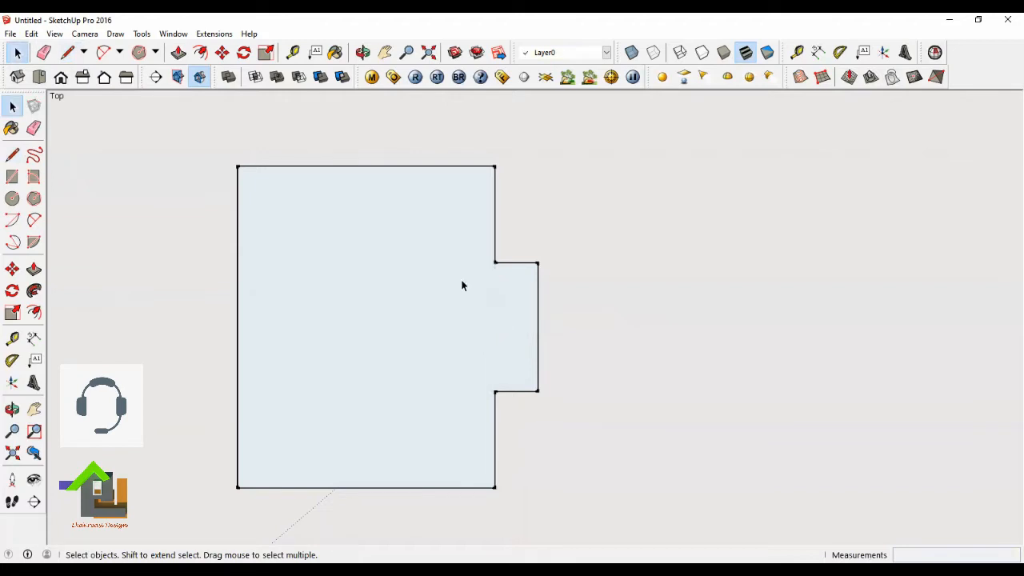
Step: Push/Pull the combined face upward by 1000 mm
left_click(363, 52)
left_click_drag(477, 429, 436, 344)
left_click(178, 52)
left_click(396, 346)
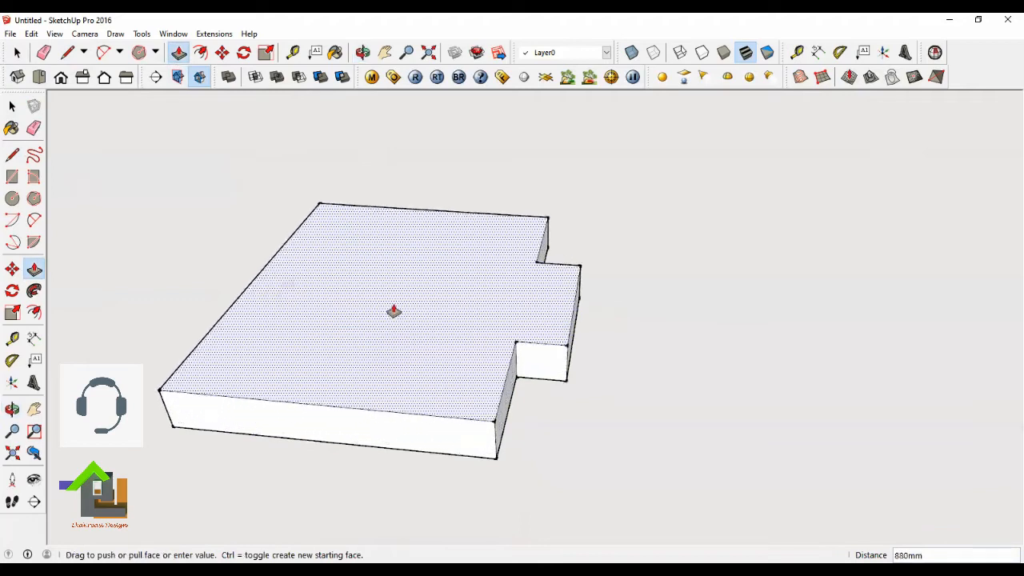
type("1000")
key("Return")
key("space")
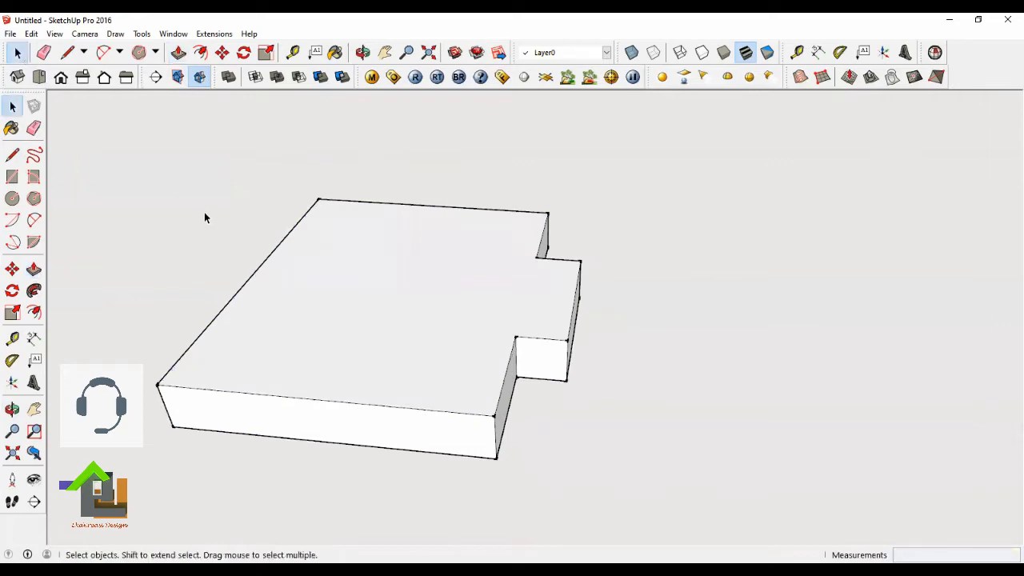
left_click(363, 52)
left_click_drag(345, 179, 141, 210)
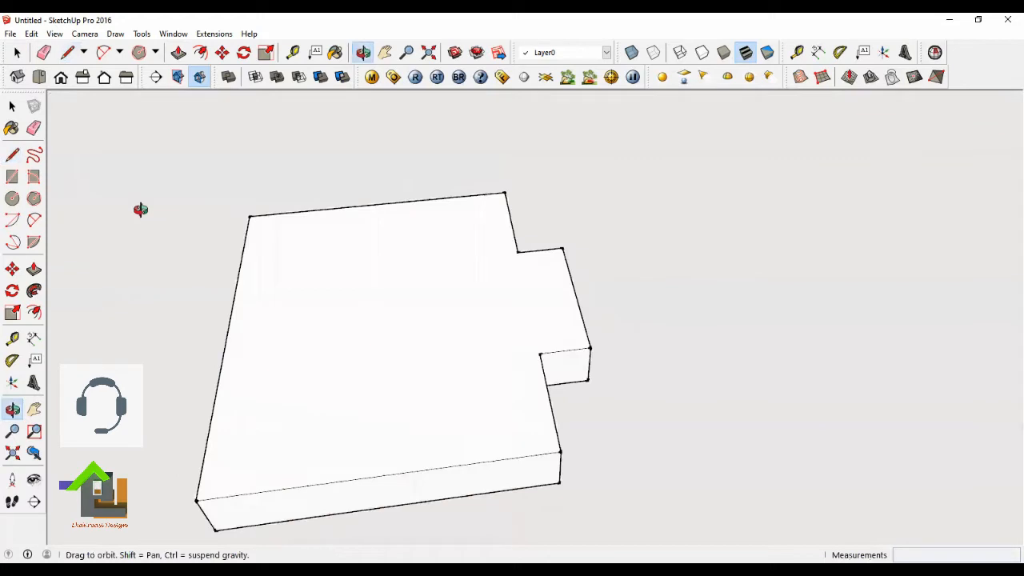
Step: Switch to the standard top view to look straight down on the block's upper face
left_click(40, 78)
left_click(16, 53)
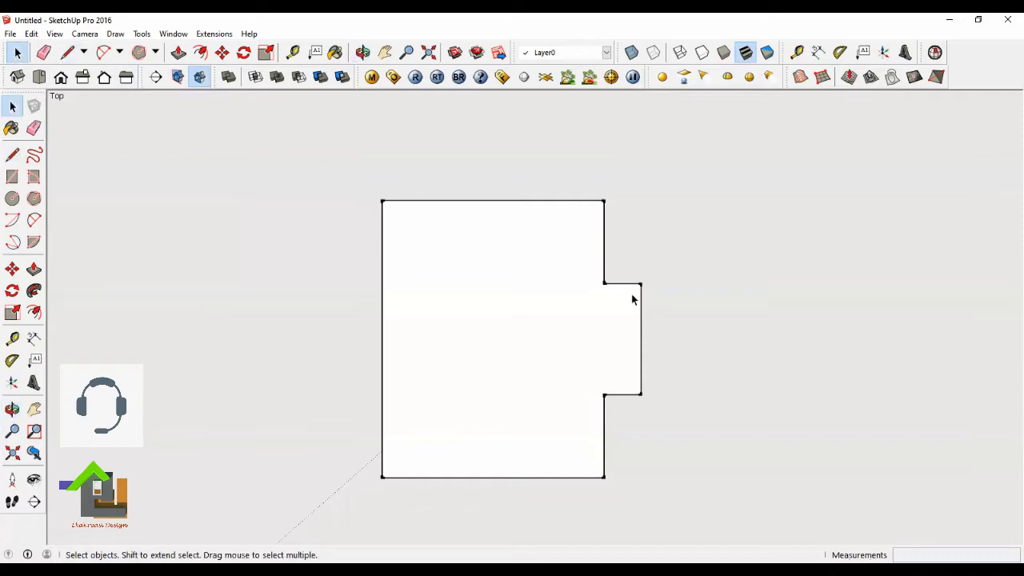
scroll(580, 347, "up", 1)
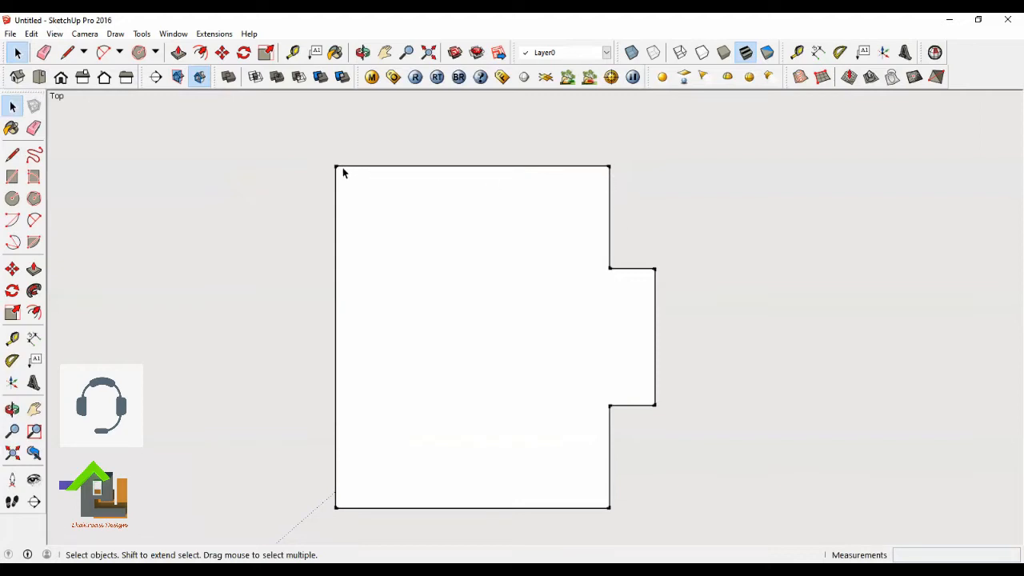
left_click(518, 284)
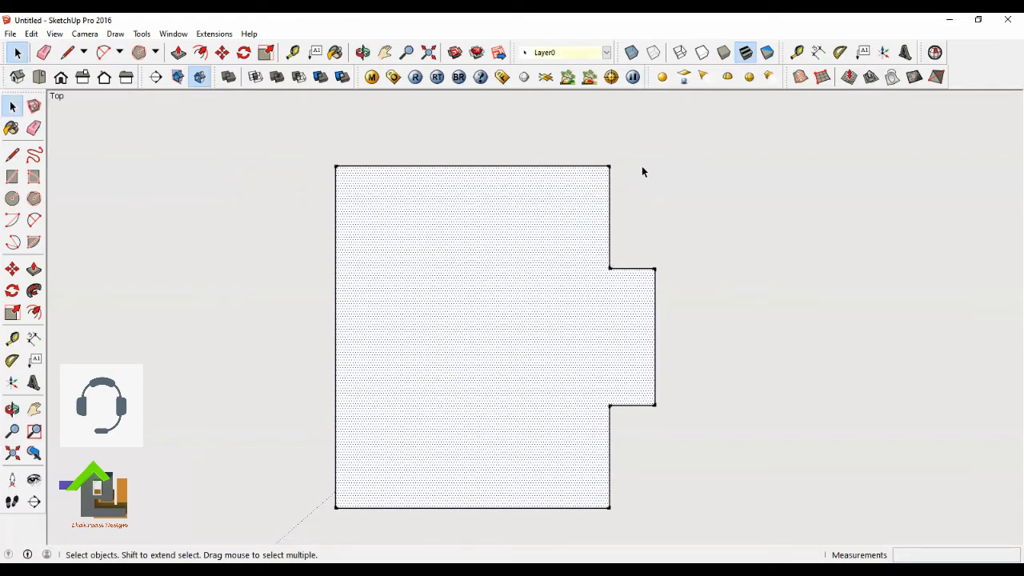
left_click(724, 290)
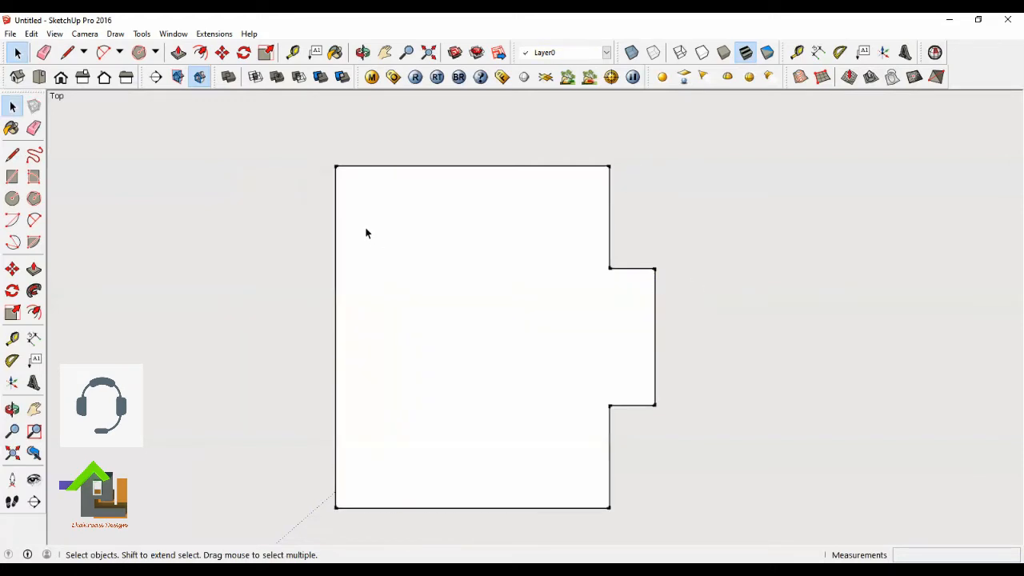
left_click(475, 216)
left_click(763, 296)
scroll(505, 280, "up", 1)
scroll(505, 285, "down", 2)
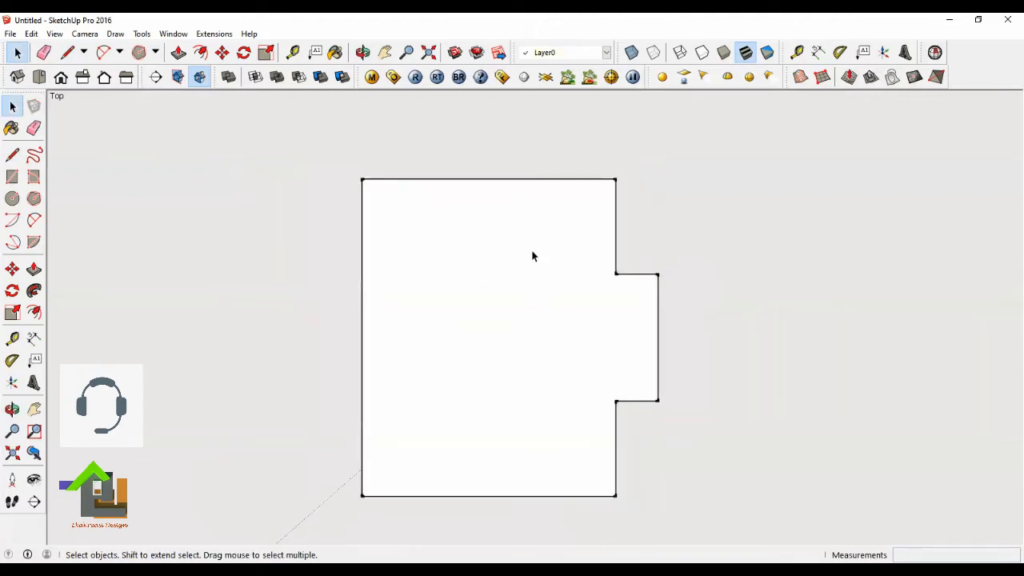
left_click(499, 269)
key("f")
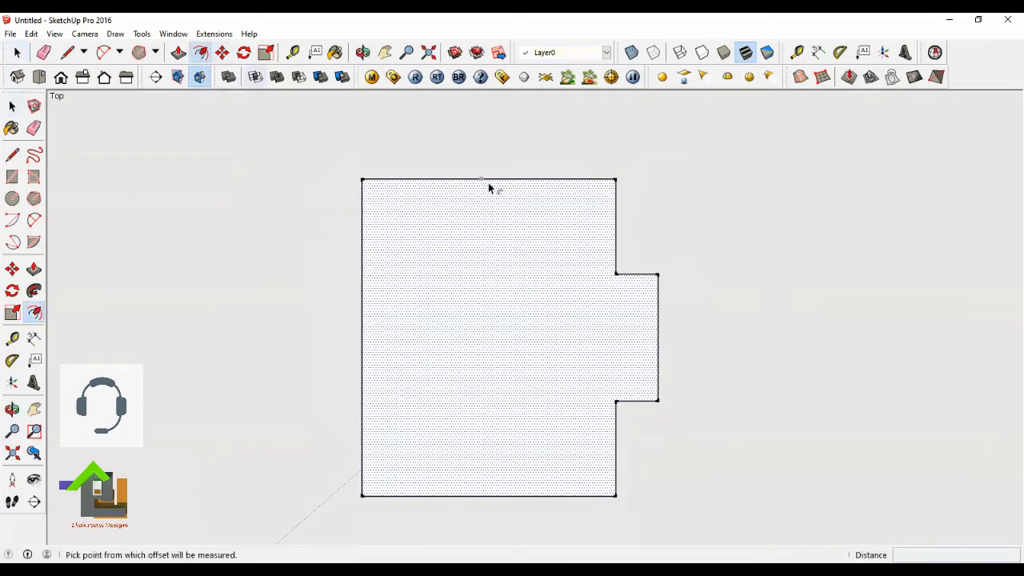
left_click(489, 183)
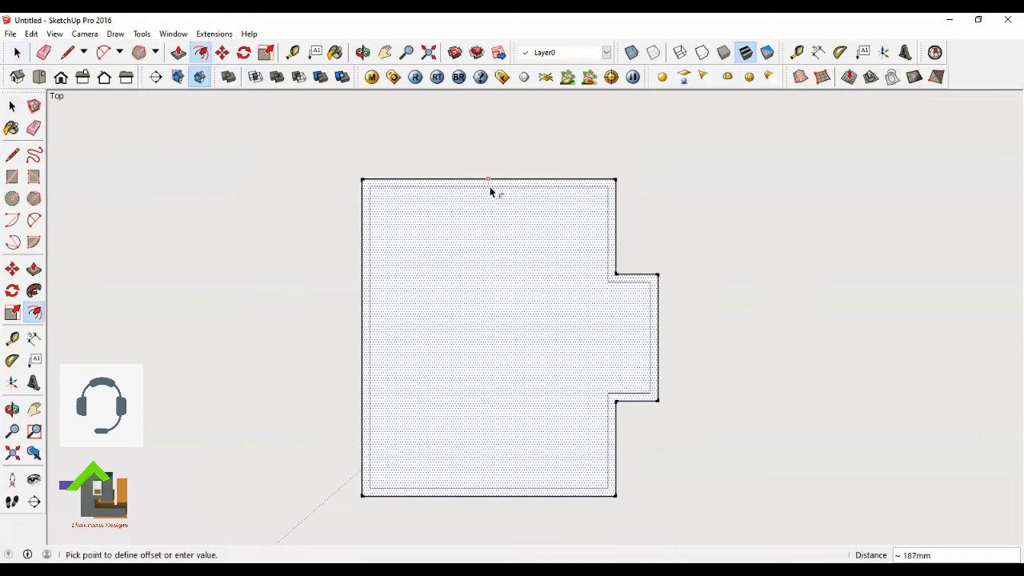
key("Escape")
left_click(17, 52)
left_click(174, 213)
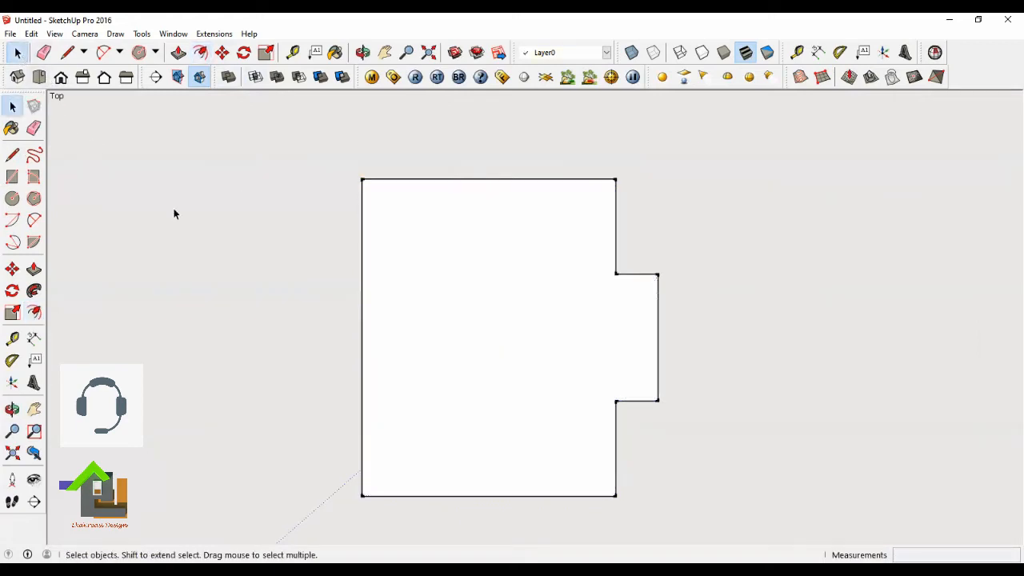
Step: Select all outer edges of the block's upper face and offset them inward by 150 mm
left_click(477, 181)
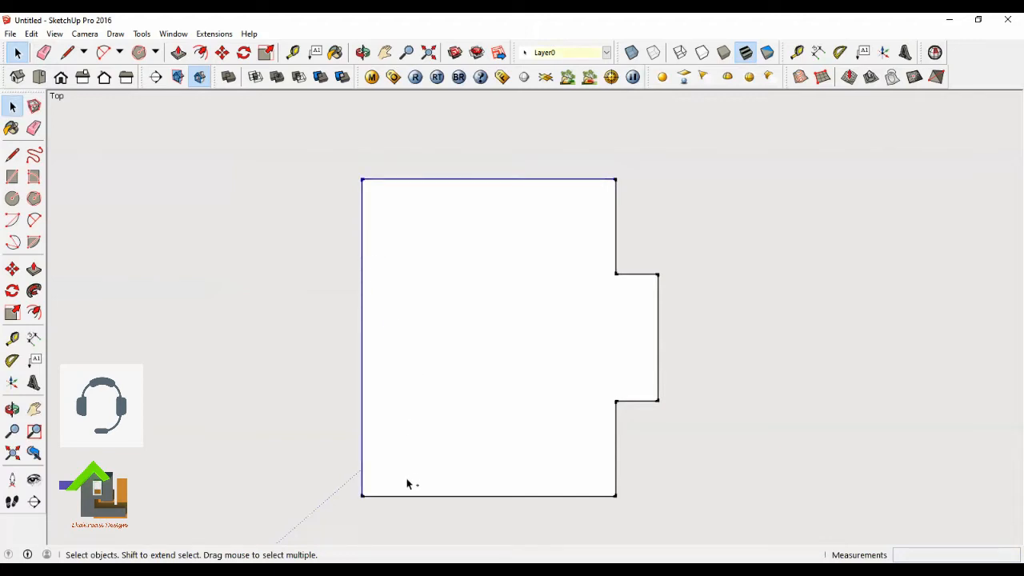
left_click(421, 497, "ctrl")
left_click(614, 462, "ctrl")
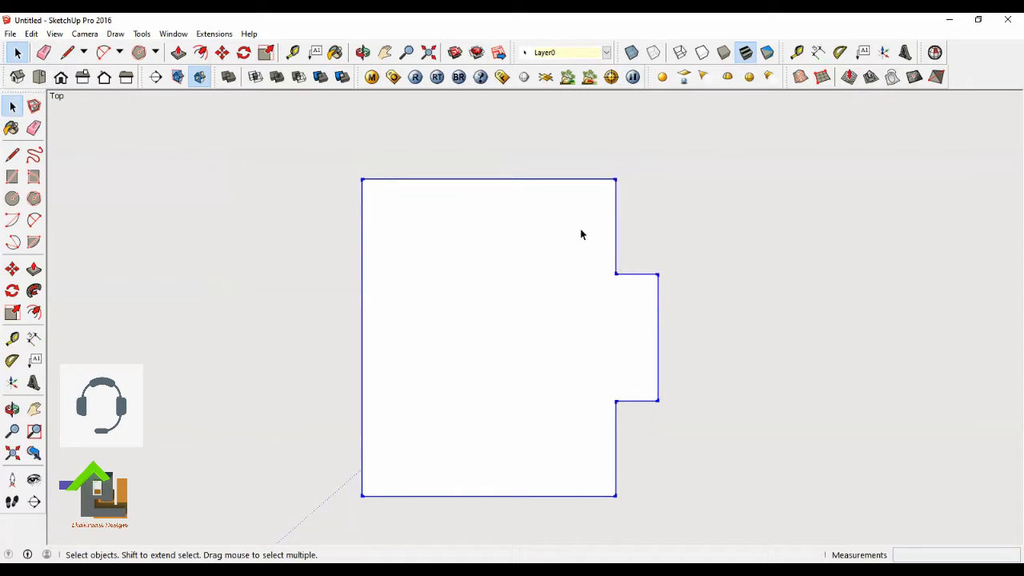
left_click(200, 53)
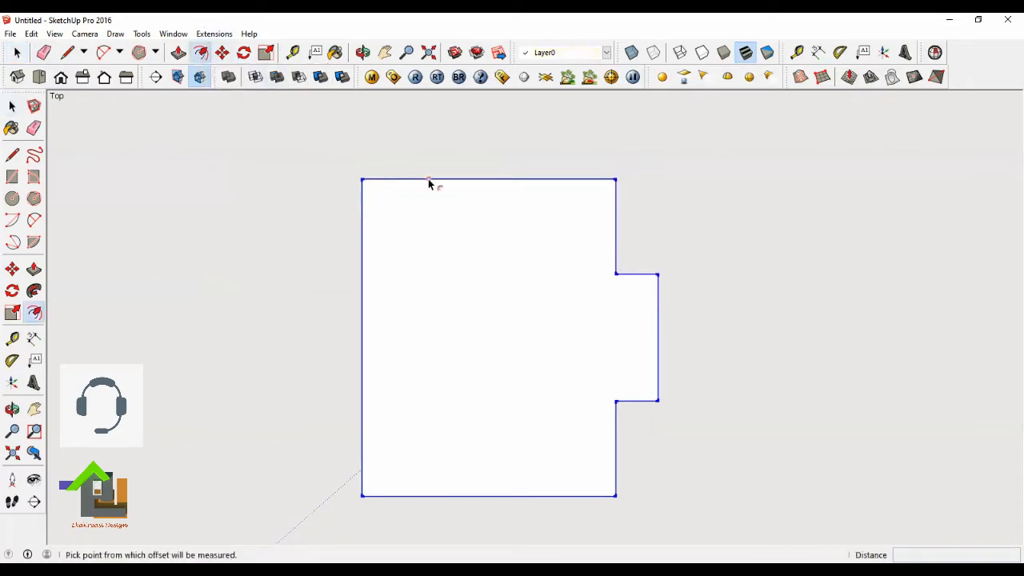
left_click(372, 223)
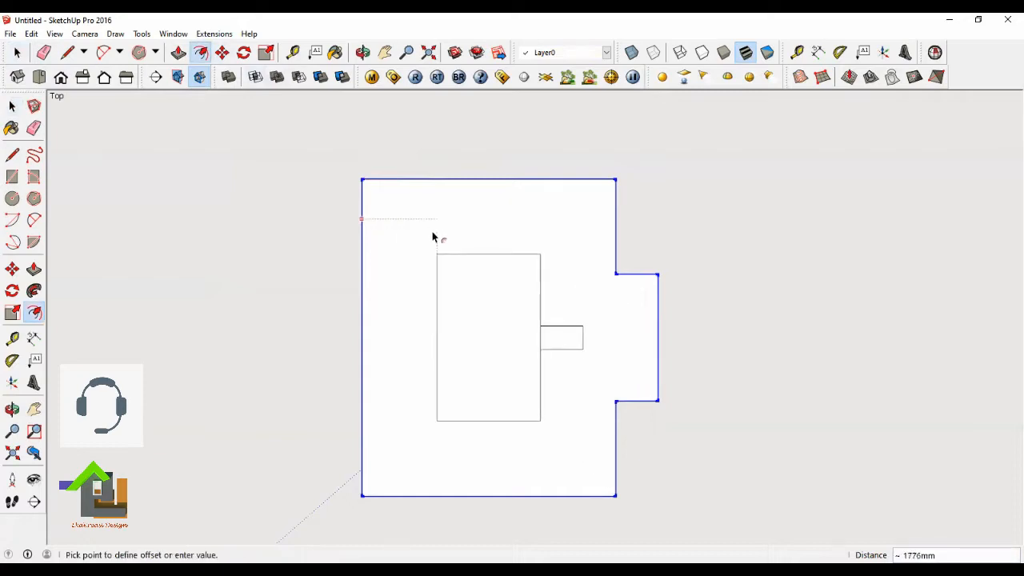
scroll(383, 230, "up", 1)
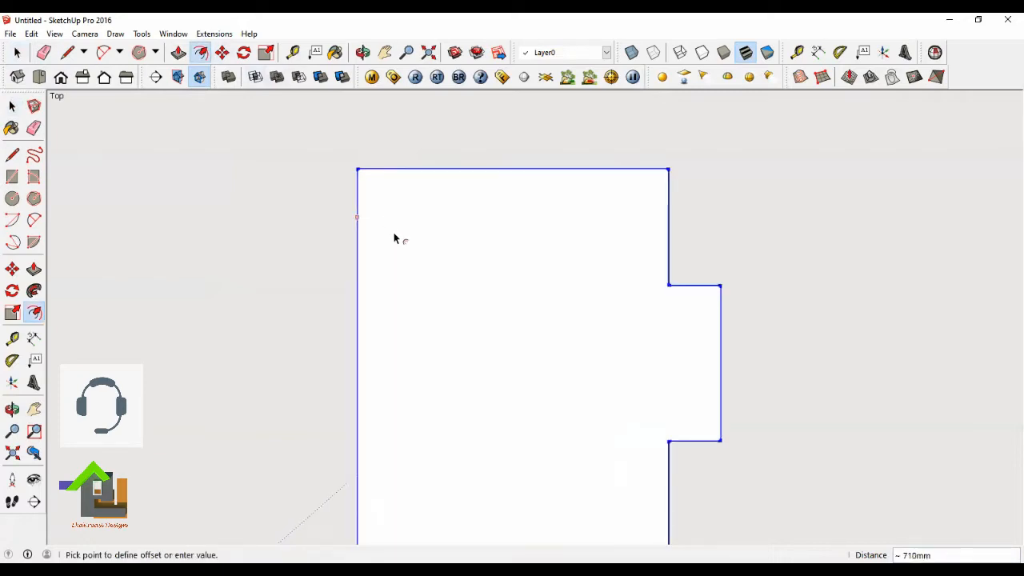
scroll(395, 236, "down", 1)
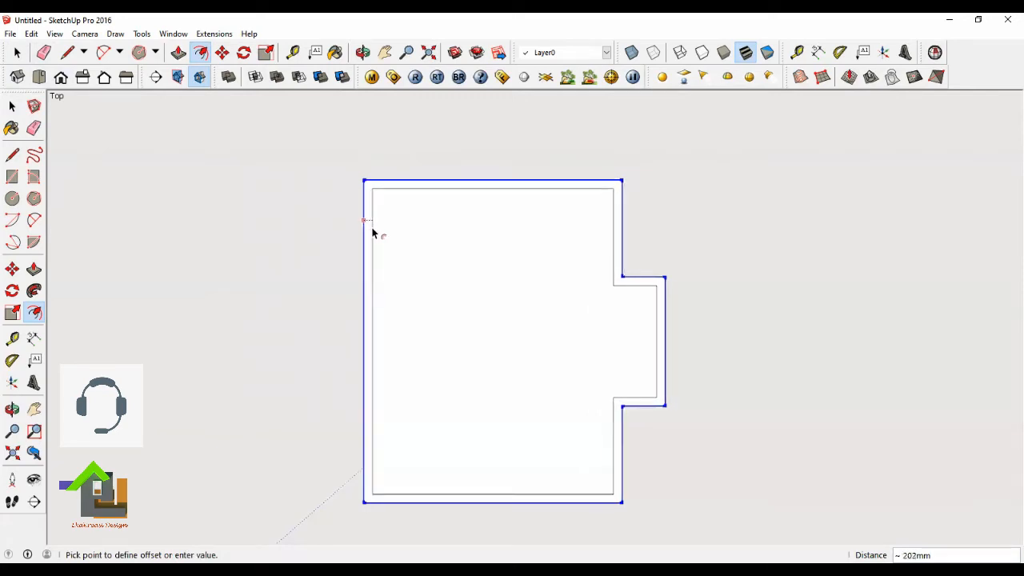
type("15")
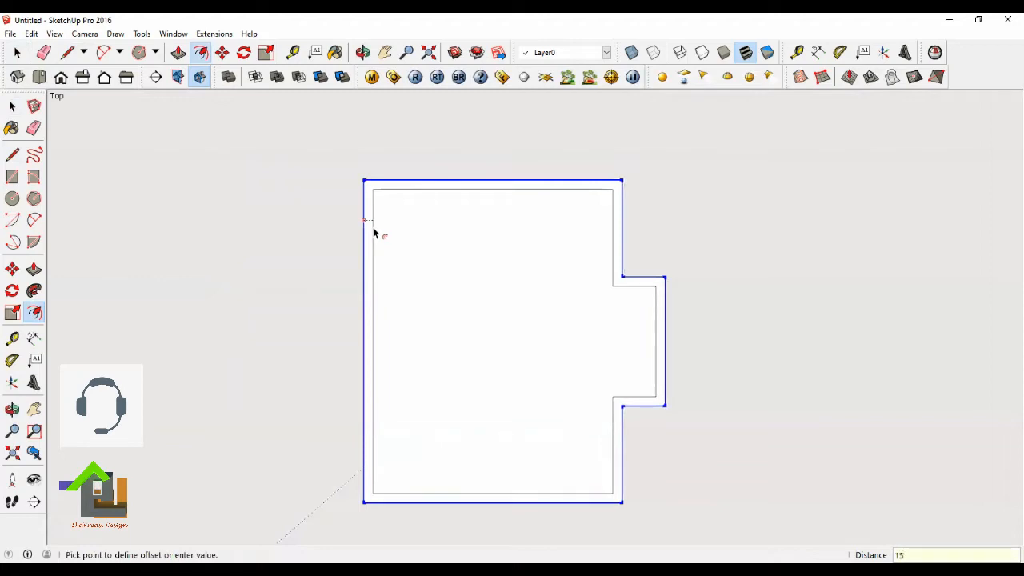
type("0")
key("Return")
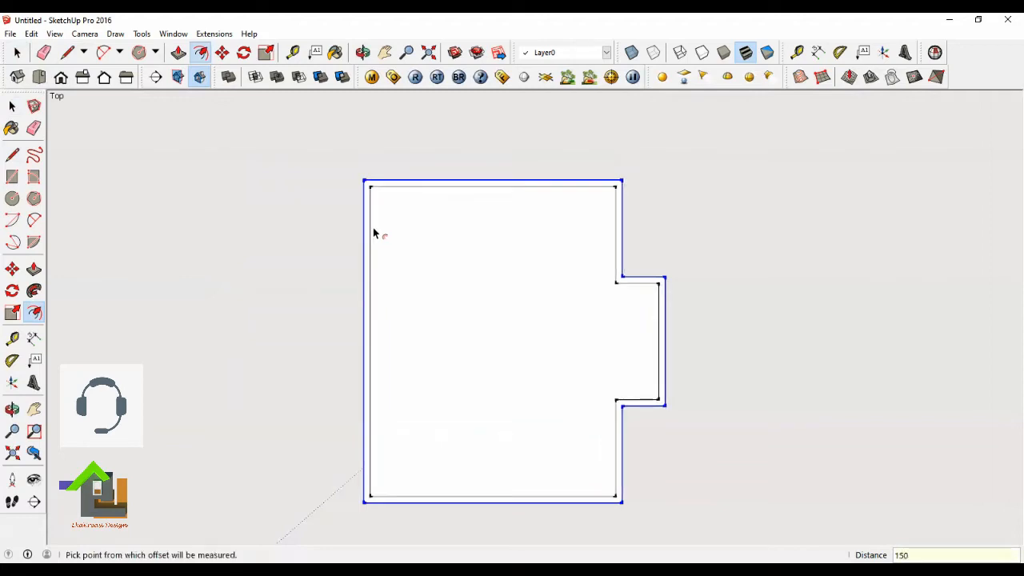
left_click(17, 52)
left_click(219, 183)
Step: Push/Pull the narrow border face around the block upward by 3500 mm to form the walls
left_click(361, 53)
left_click_drag(416, 184, 493, 353)
left_click(18, 52)
left_click(17, 52)
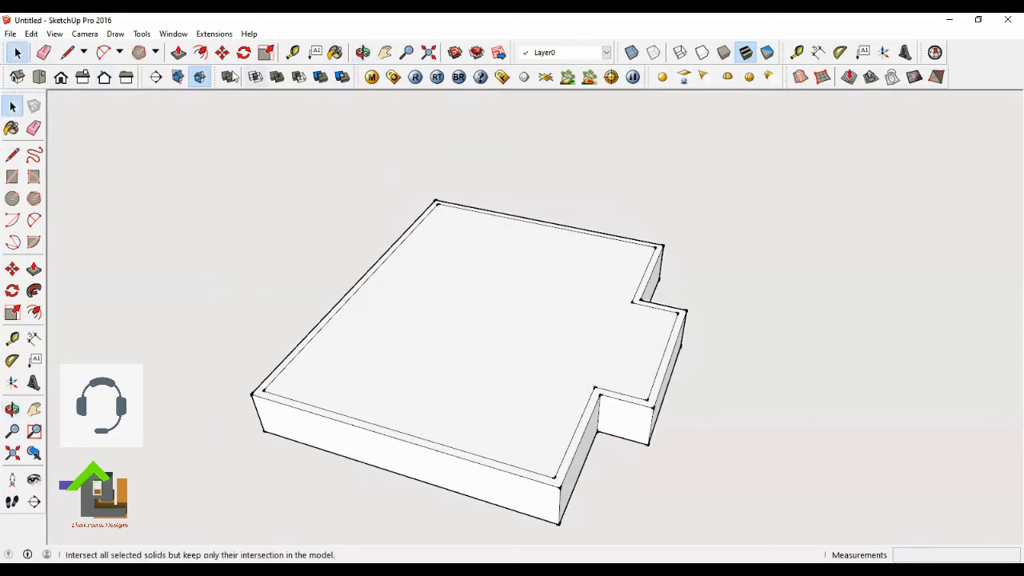
left_click(177, 52)
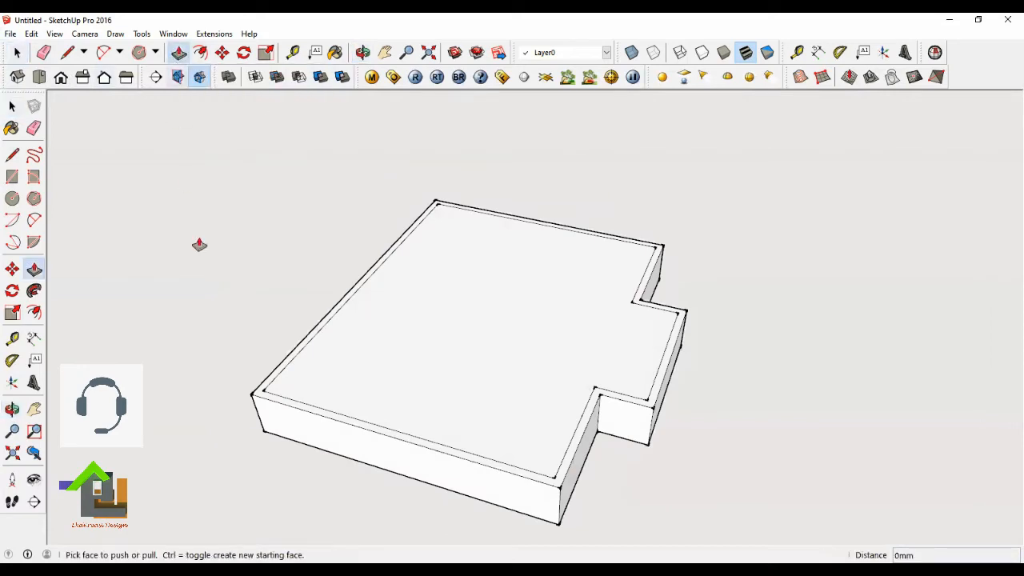
left_click(257, 393)
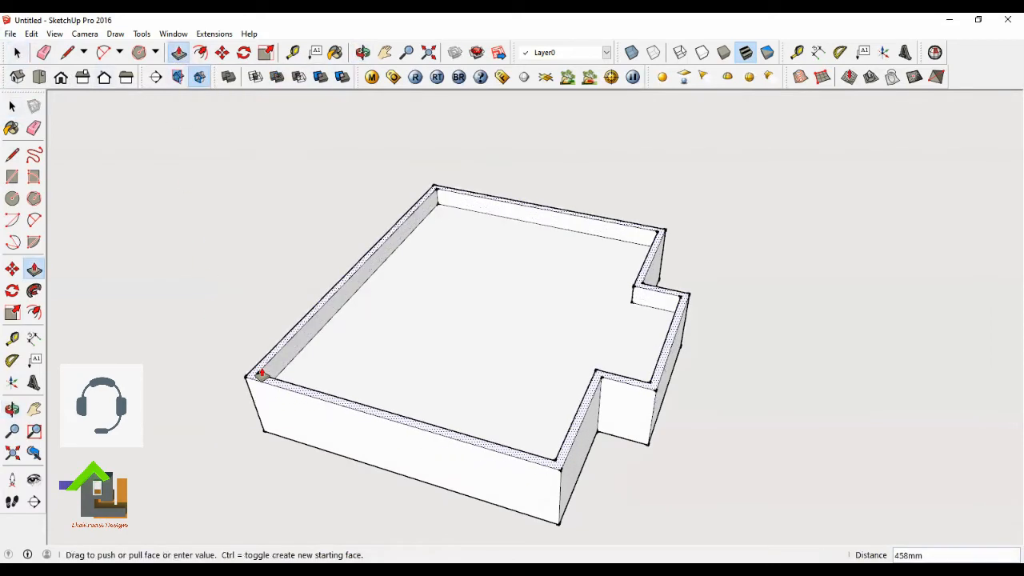
scroll(258, 376, "down", 1)
scroll(260, 345, "down", 1)
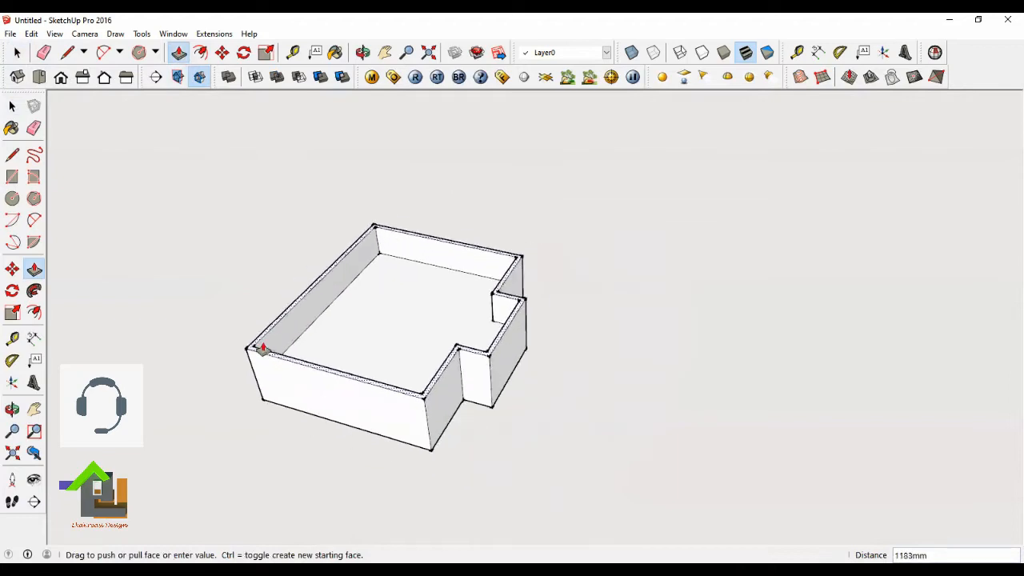
scroll(267, 285, "up", 4)
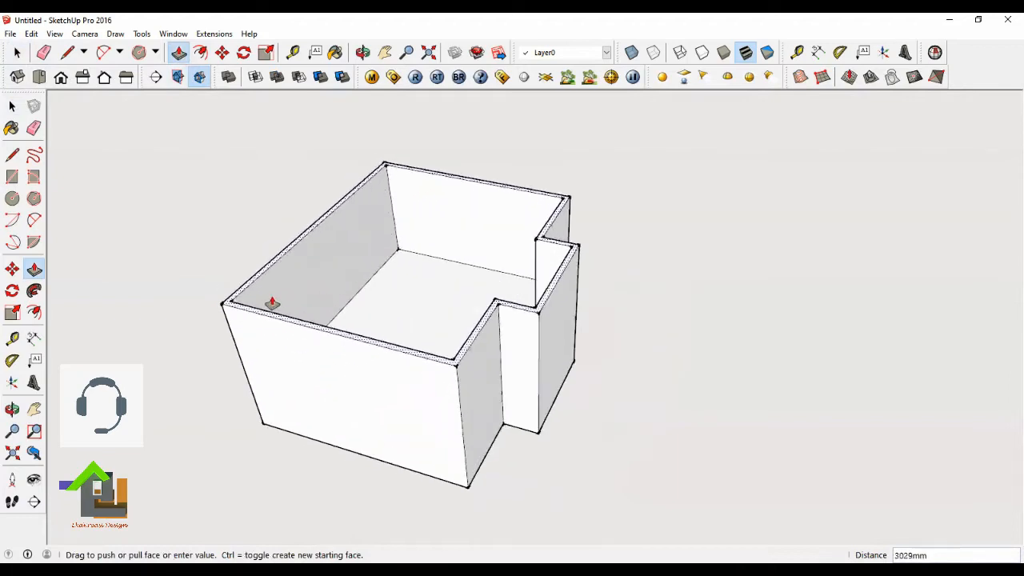
scroll(270, 337, "down", 2)
scroll(267, 343, "down", 1)
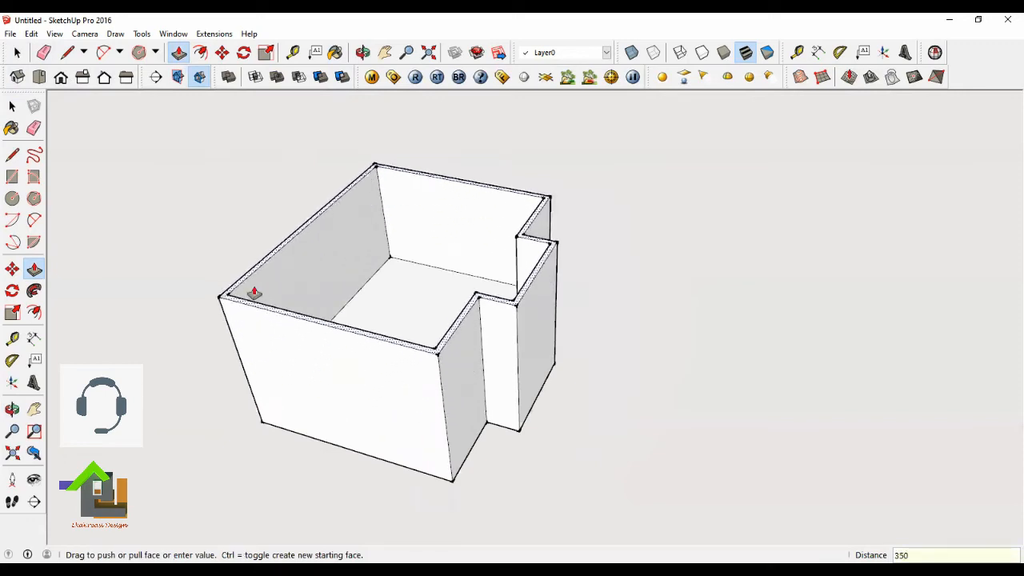
key("Return")
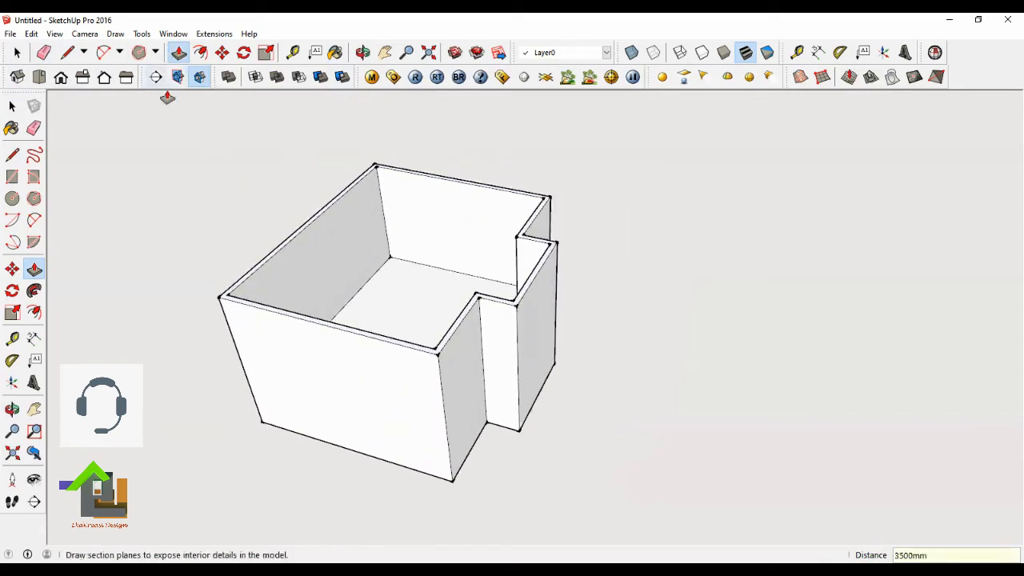
left_click(362, 52)
left_click_drag(621, 336, 400, 286)
left_click(17, 52)
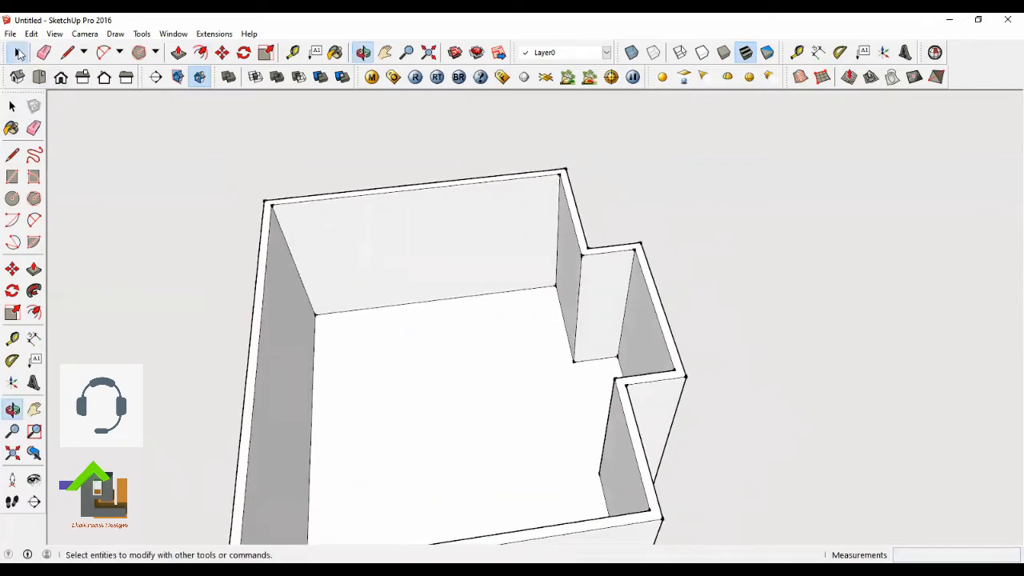
scroll(369, 213, "up", 3)
left_click(362, 53)
left_click_drag(552, 373, 621, 336)
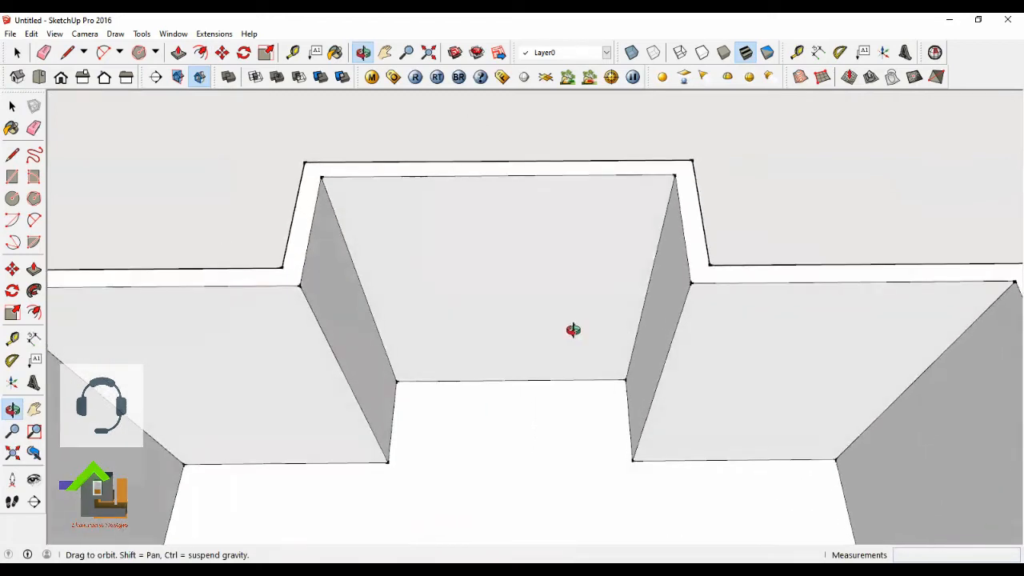
left_click(67, 54)
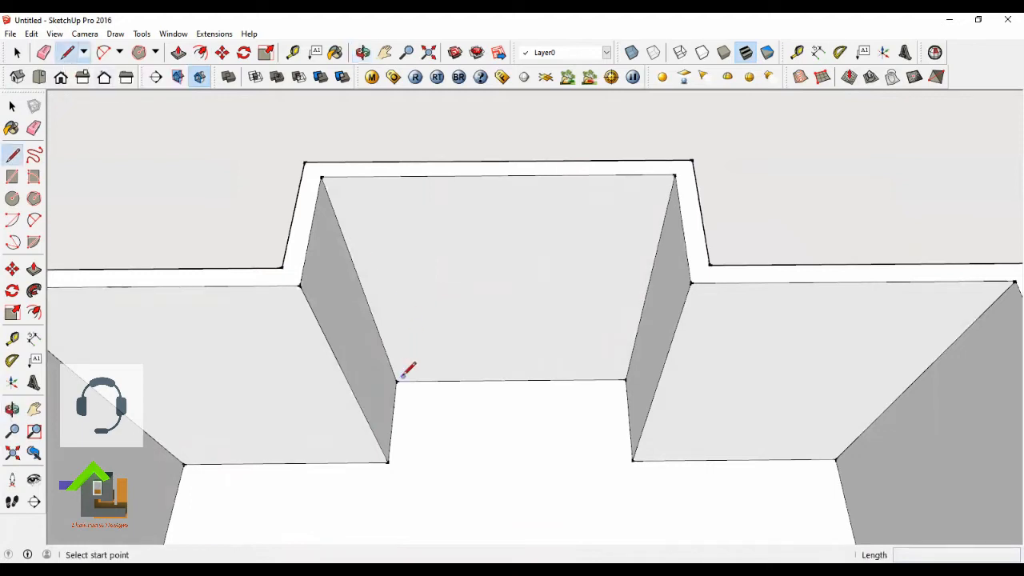
scroll(565, 379, "up", 2)
scroll(554, 402, "down", 3)
scroll(536, 396, "up", 3)
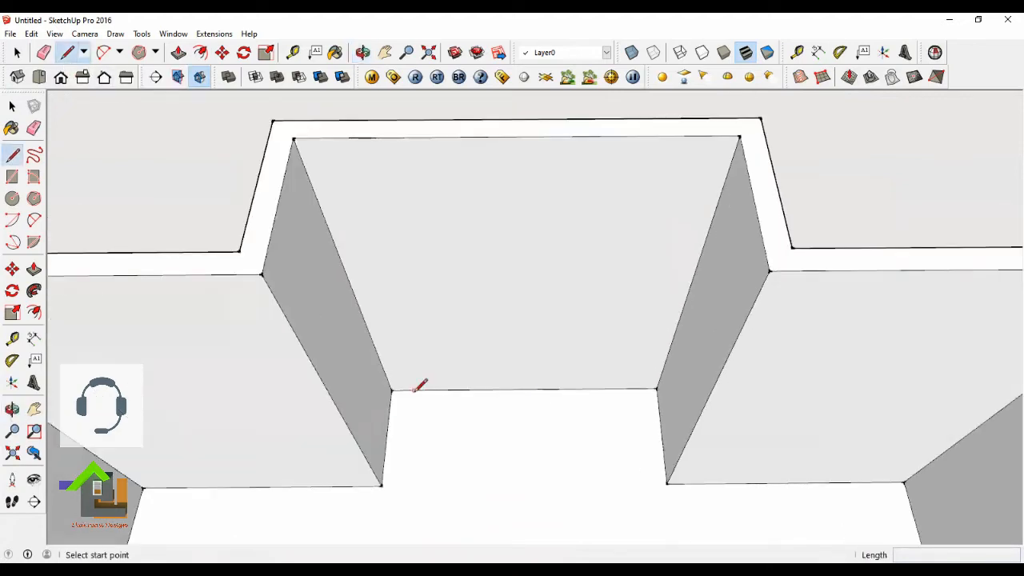
scroll(419, 390, "up", 2)
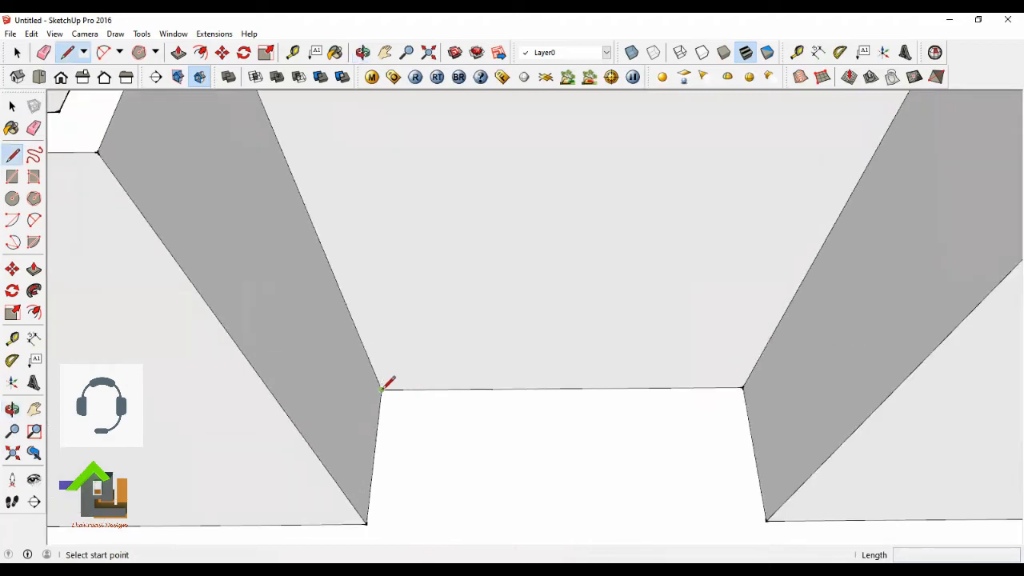
left_click(381, 390)
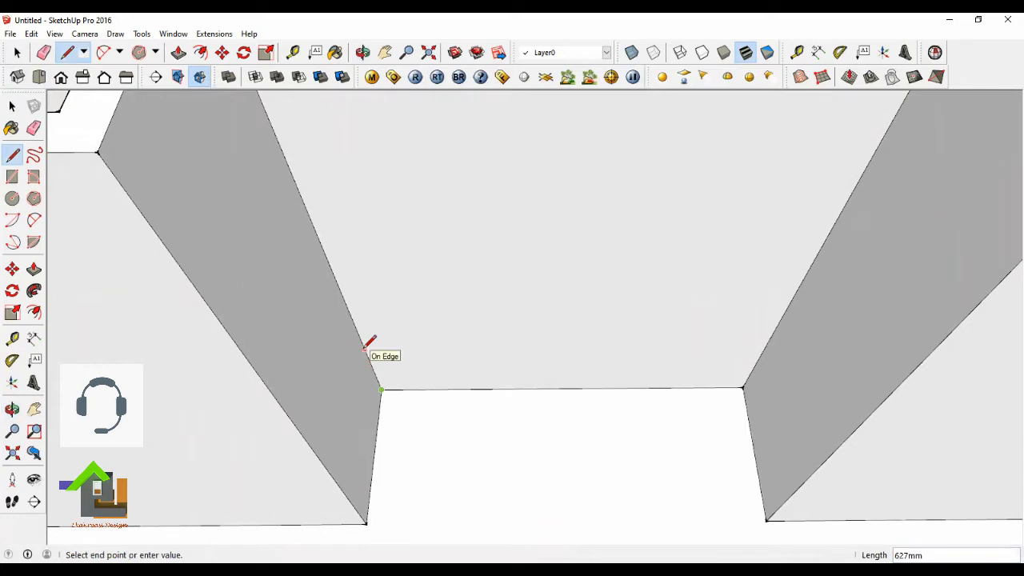
key("space")
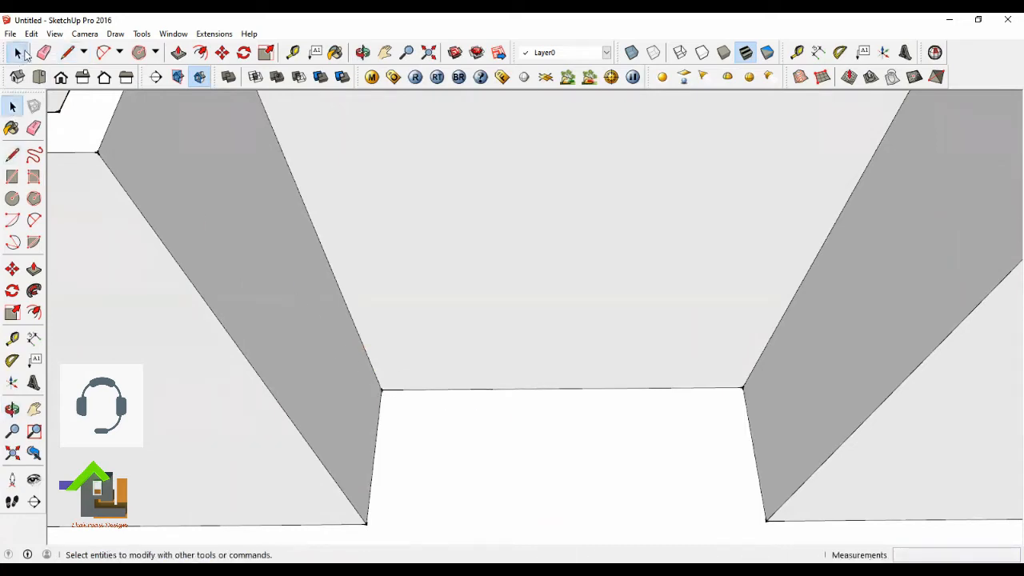
scroll(445, 261, "down", 3)
scroll(445, 261, "down", 5)
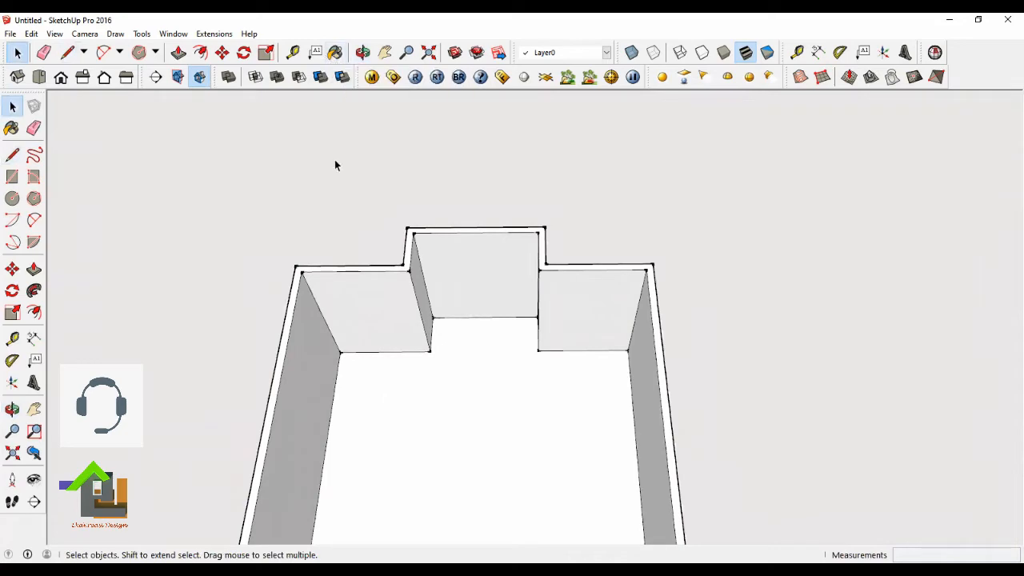
Step: Paint the room's floor face with the Tile Various Tan material from the Tile collection
left_click(333, 54)
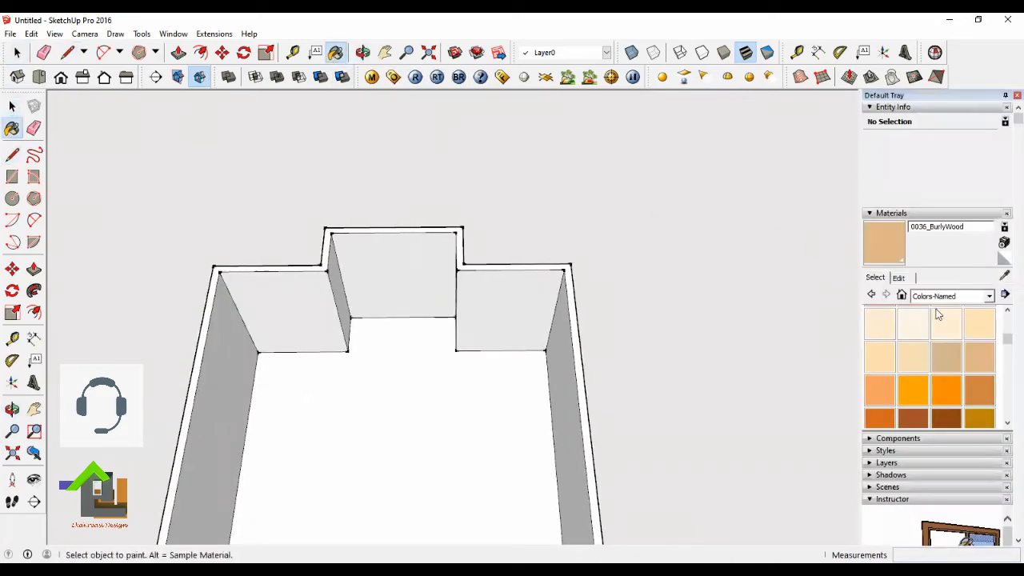
left_click(990, 296)
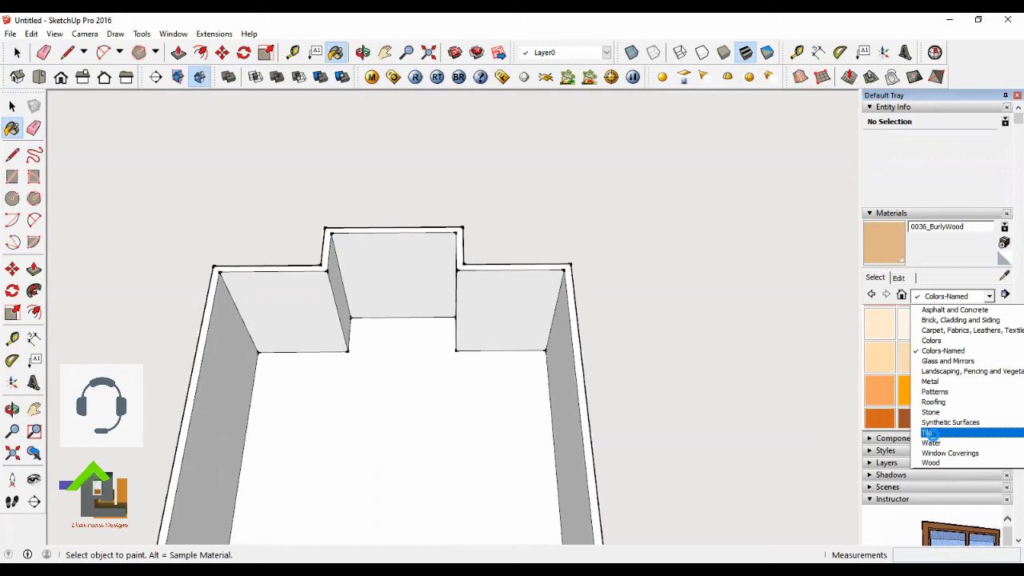
left_click(927, 433)
scroll(950, 375, "down", 5)
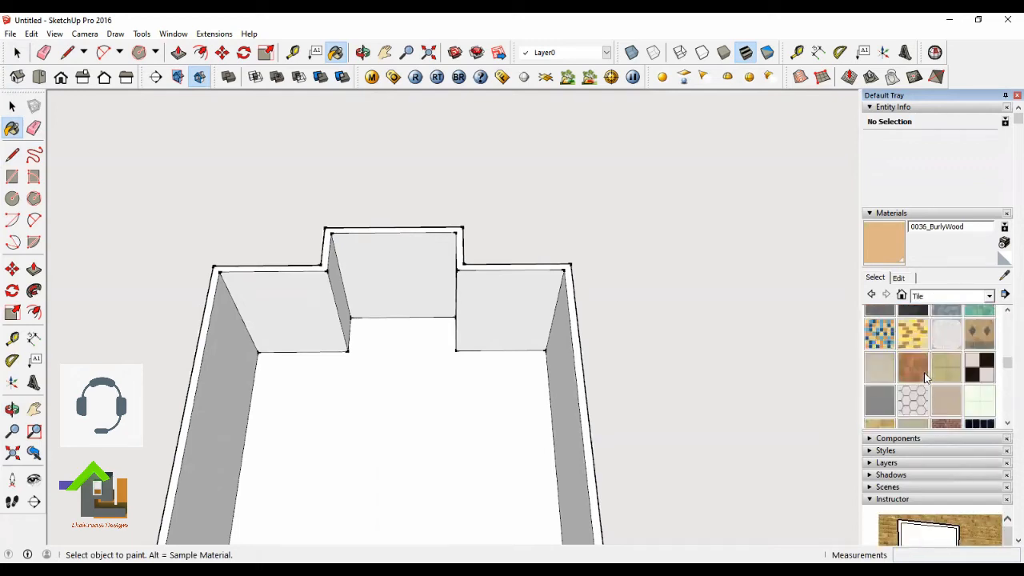
scroll(926, 376, "down", 2)
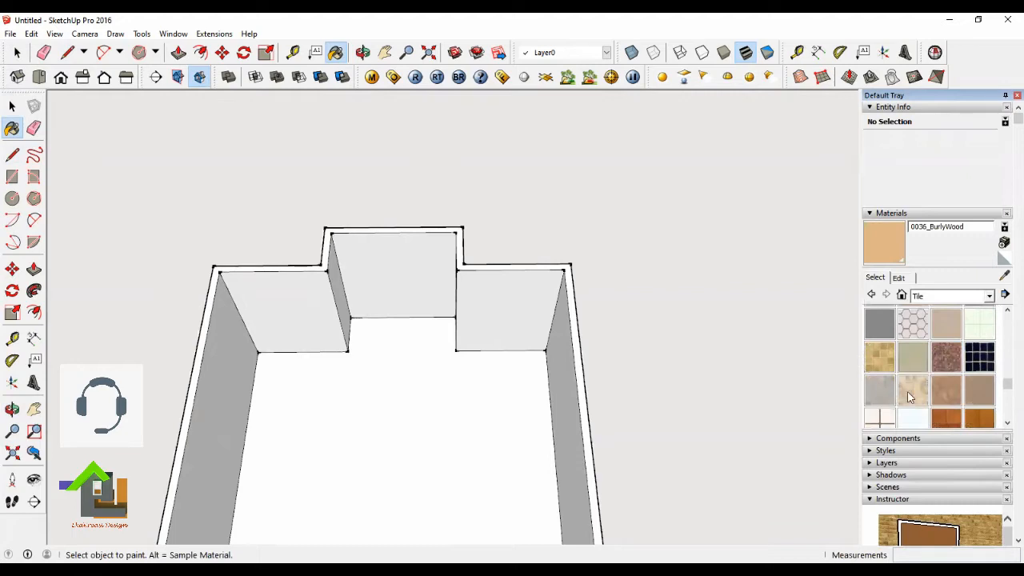
left_click(908, 391)
left_click(366, 393)
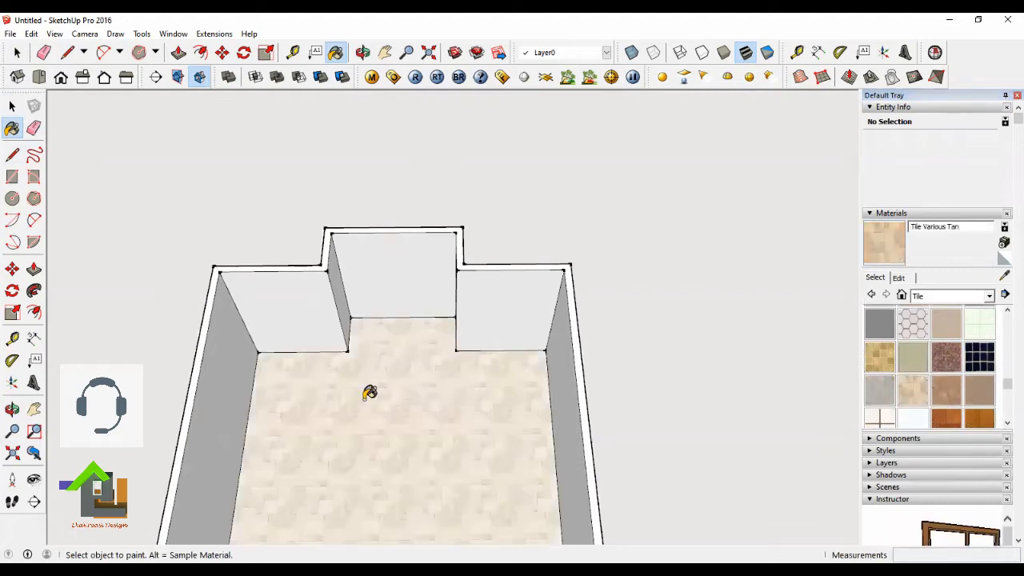
scroll(407, 388, "up", 3)
left_click(18, 52)
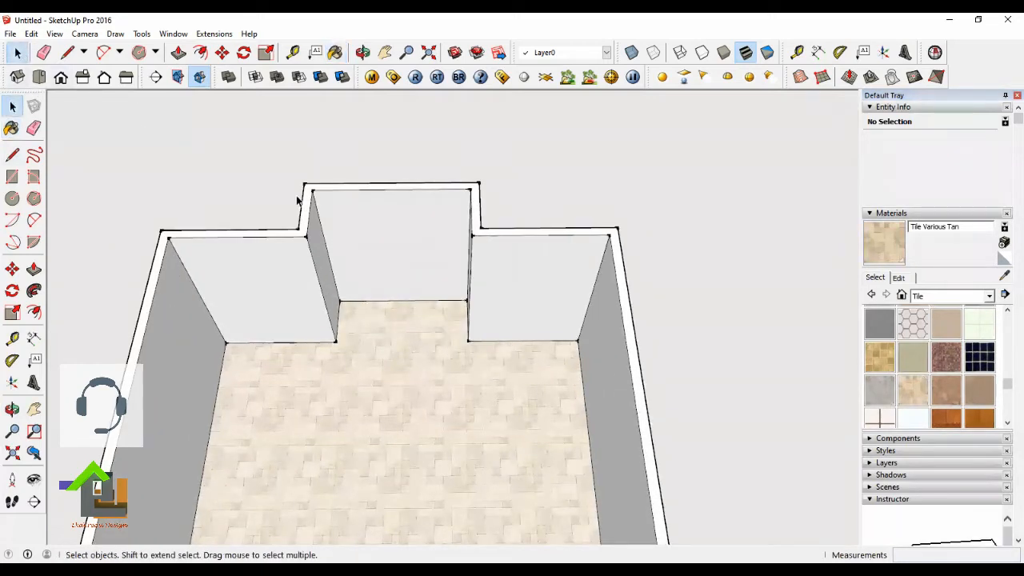
Step: Draw 500 mm lines up both back corner edges of the projection and connect their upper ends with a horizontal line
scroll(354, 206, "up", 5)
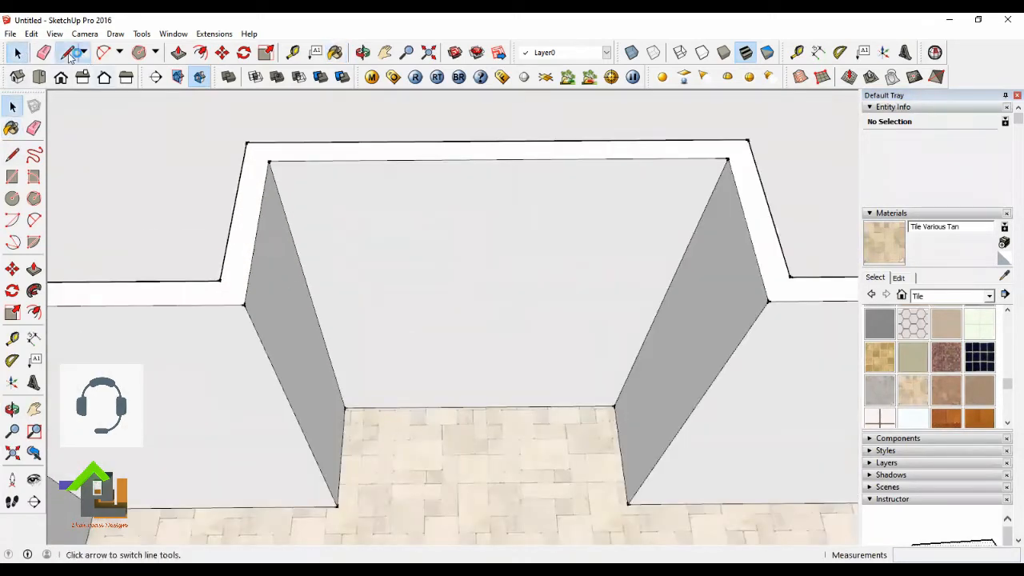
left_click(67, 52)
left_click(344, 408)
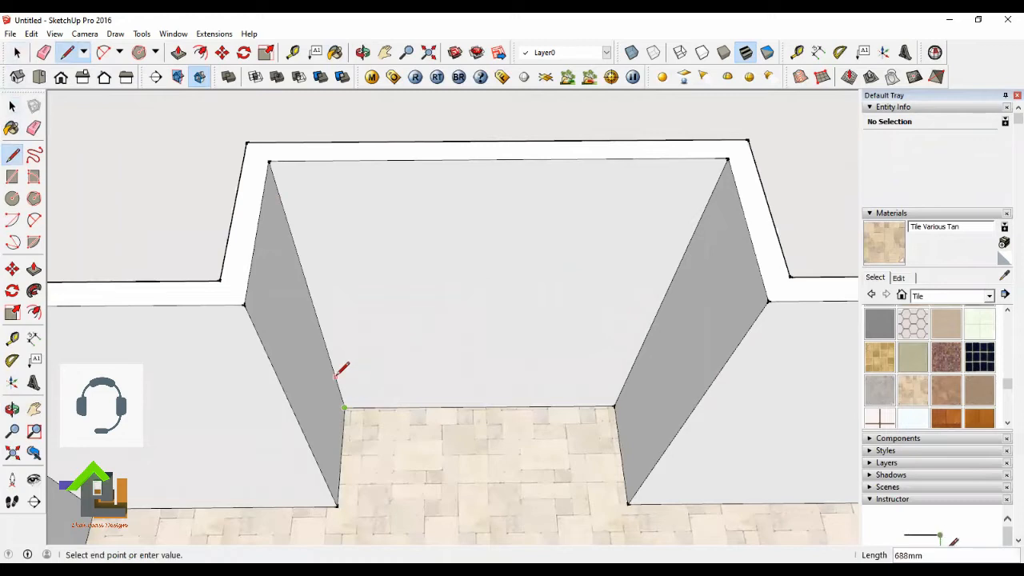
type("500")
key("Return")
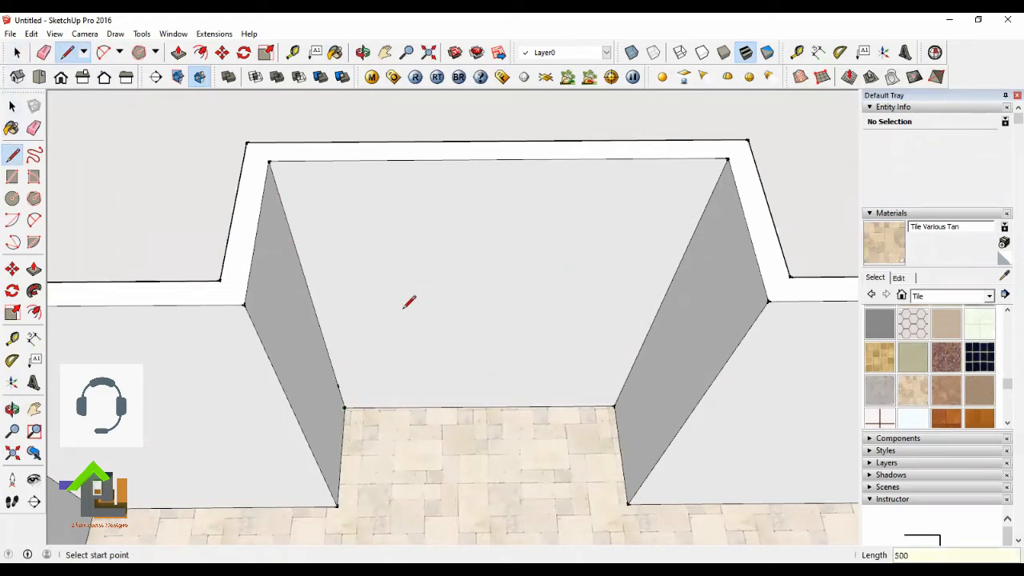
left_click(614, 406)
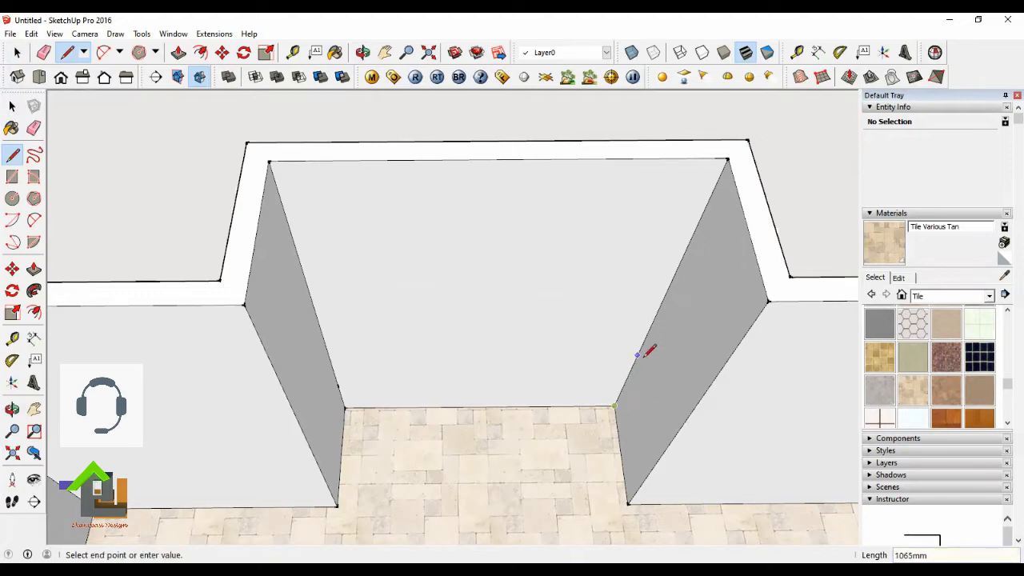
type("500")
key("Return")
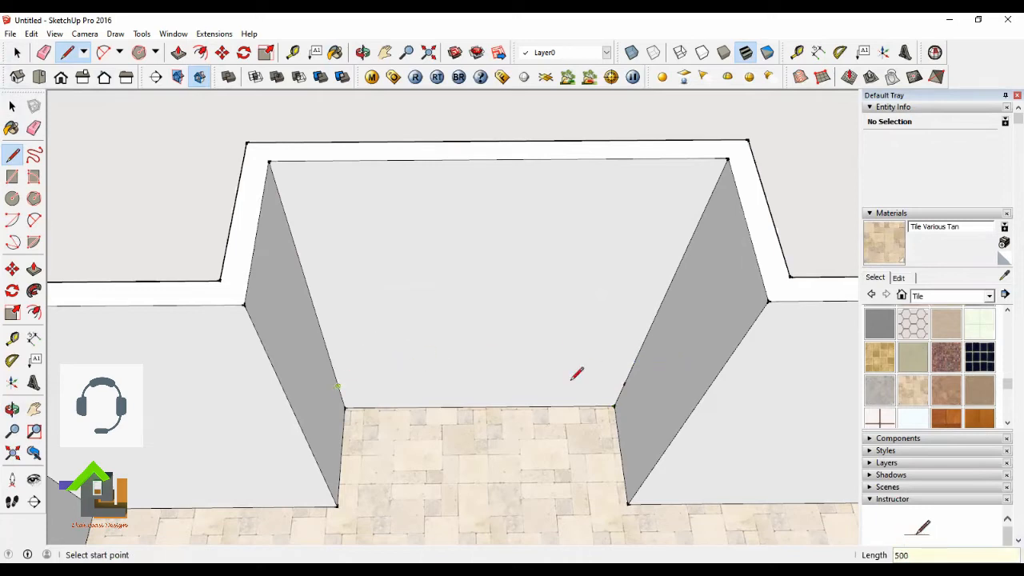
left_click(623, 385)
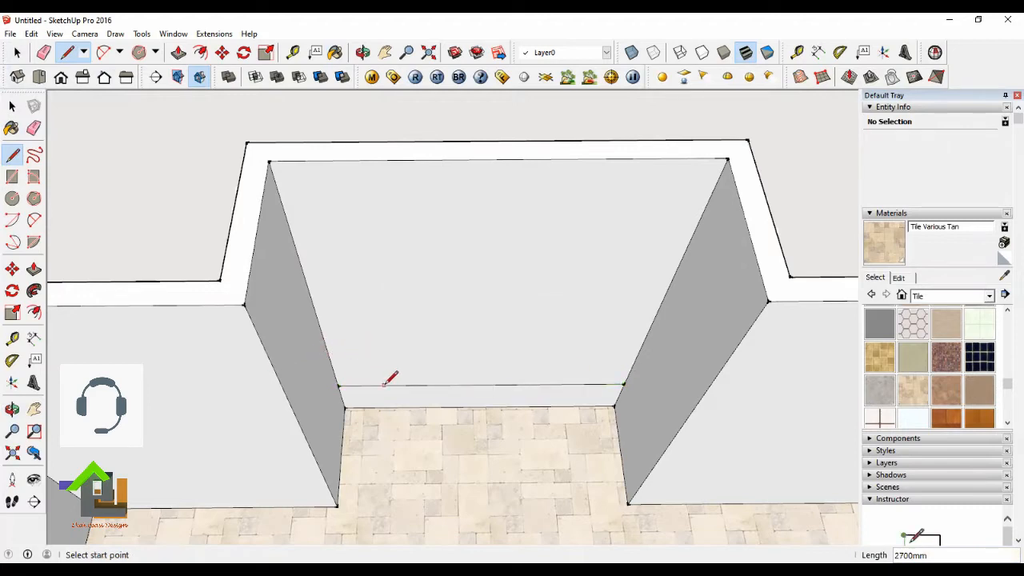
Step: Draw a 250 mm segment inward from each end of the horizontal line on the projection's back wall
left_click(338, 386)
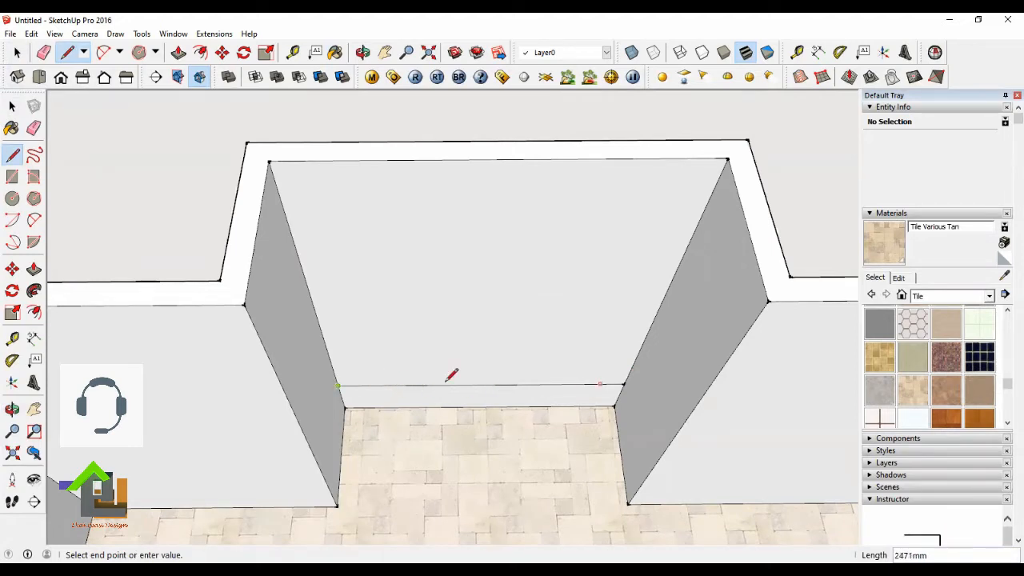
left_click(636, 380)
scroll(441, 389, "down", 5)
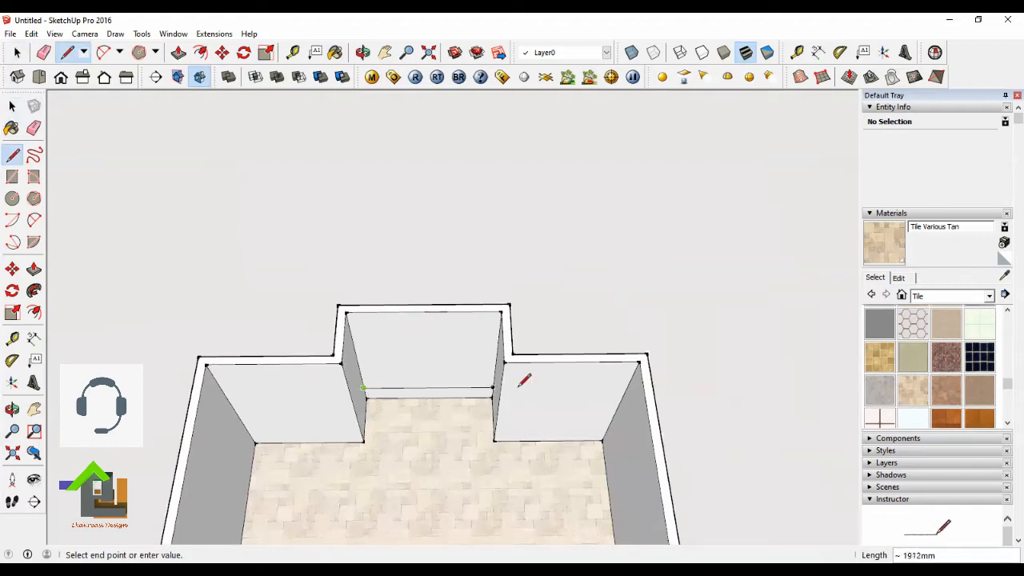
type("2")
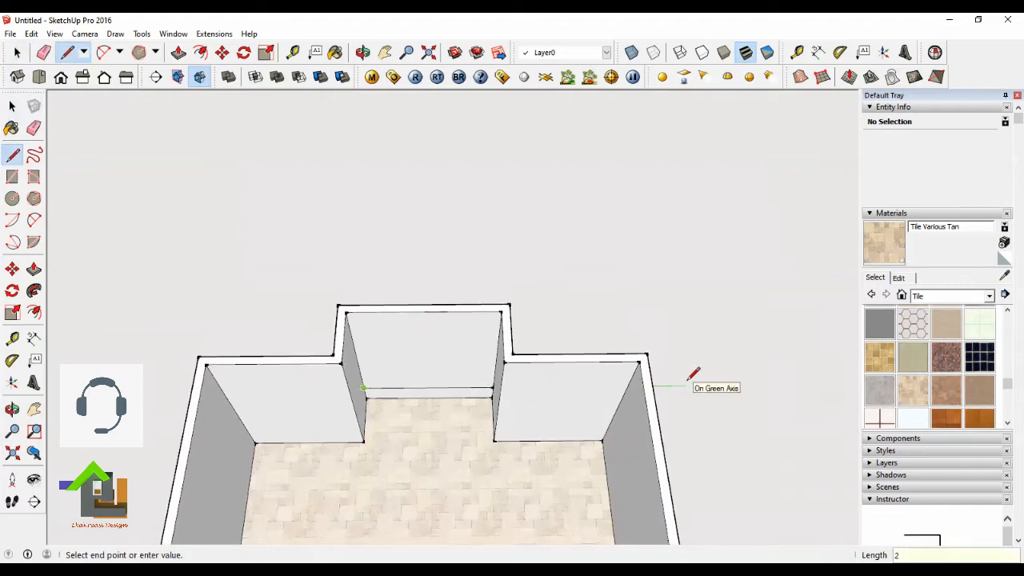
type("50")
key("Return")
scroll(240, 349, "up", 3)
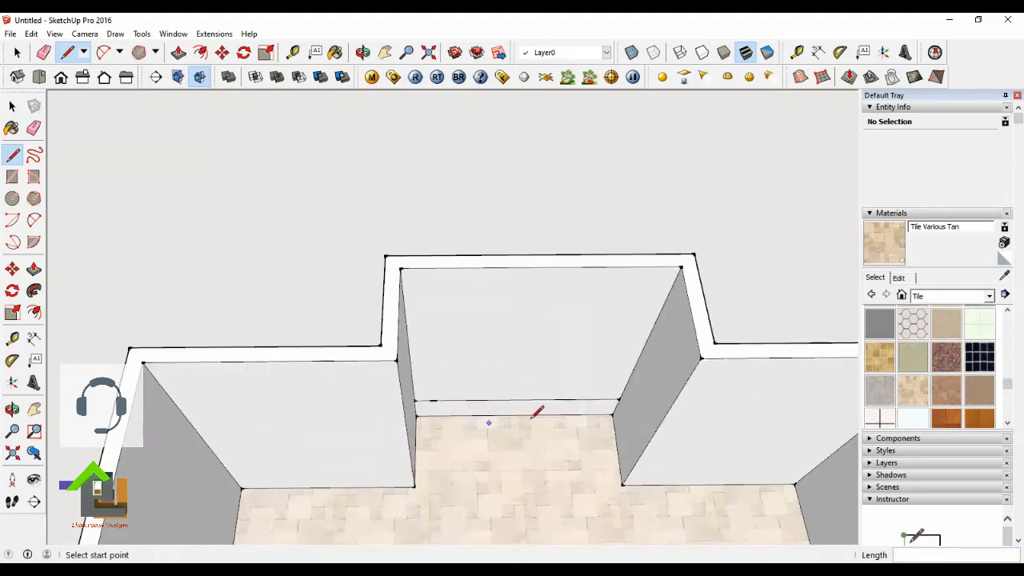
left_click(620, 397)
scroll(558, 392, "down", 2)
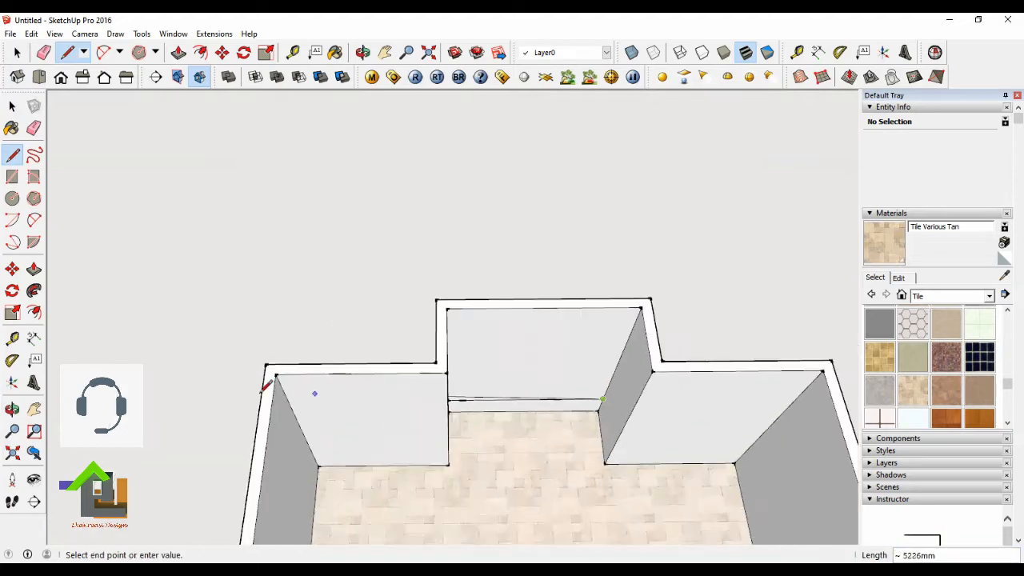
type("250")
key("Return")
Step: Draw a 1750 mm vertical line up the back wall from the 250 mm mark near the right-hand corner
scroll(592, 392, "up", 6)
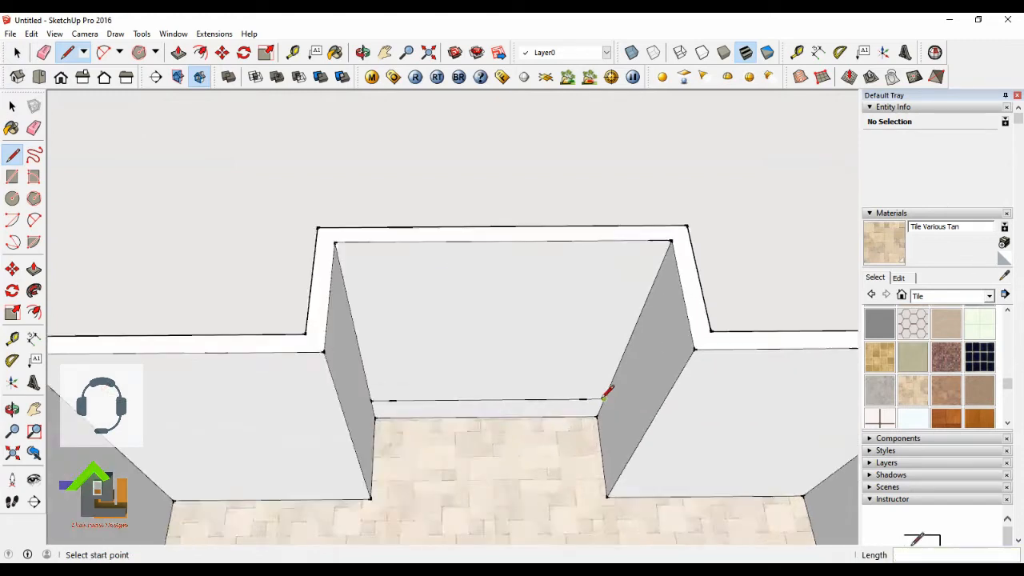
left_click(566, 403)
scroll(567, 402, "down", 3)
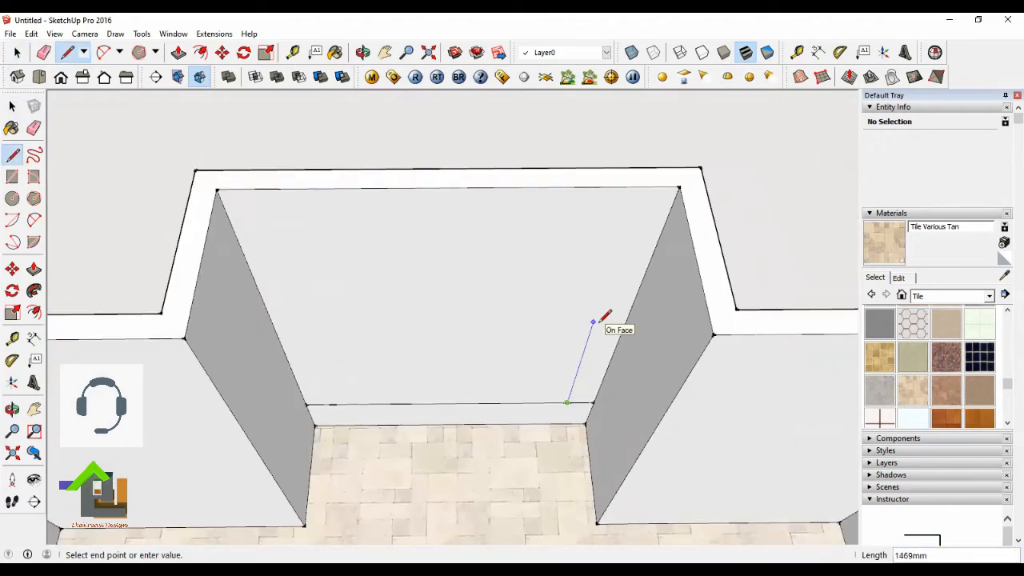
type("1750")
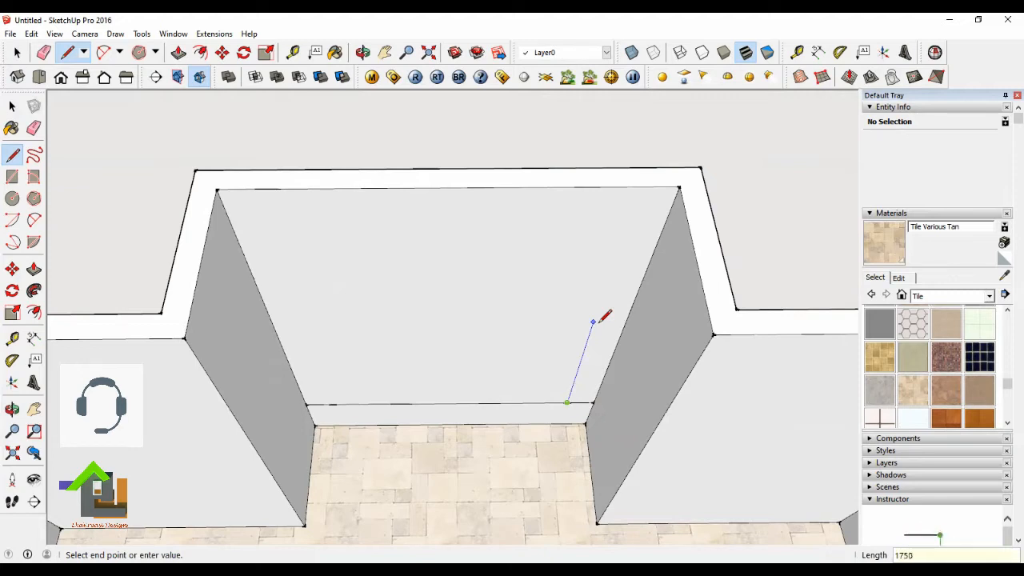
key("Return")
left_click(18, 53)
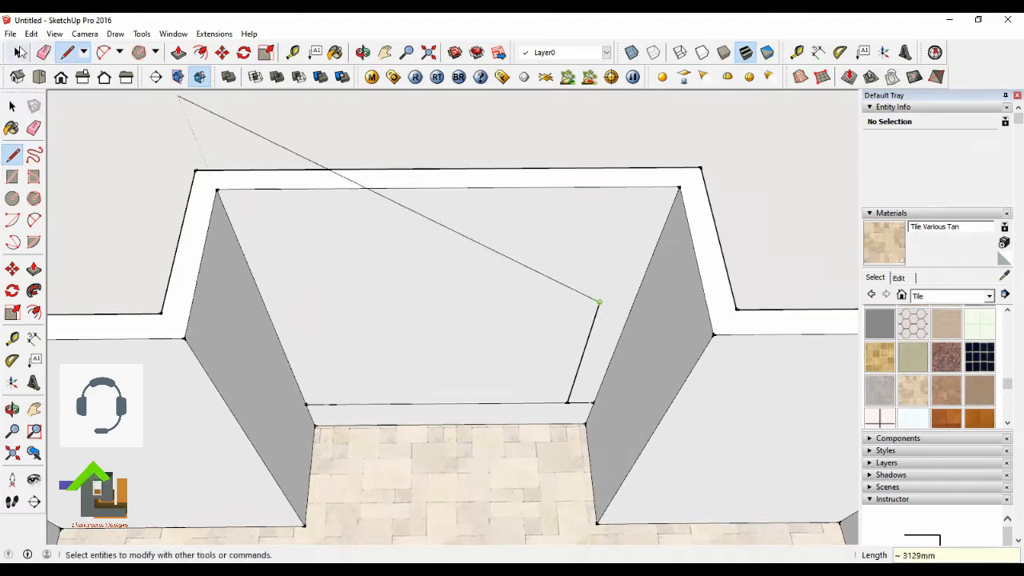
Step: Draw the matching 1750 mm vertical from the left-hand mark and close the window outline with a 2200 mm upper edge
left_click(65, 53)
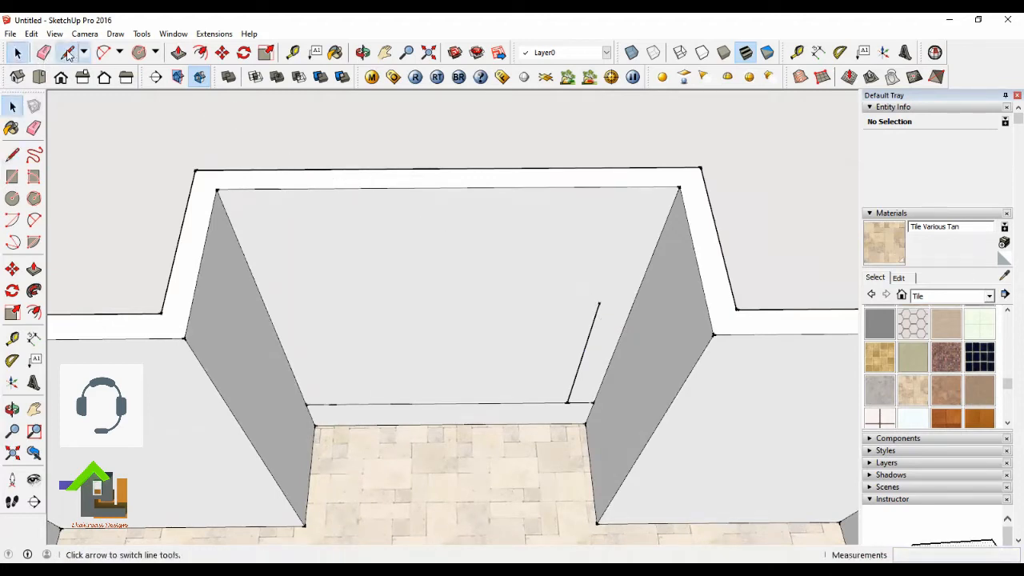
left_click(333, 404)
type("1750")
key("Return")
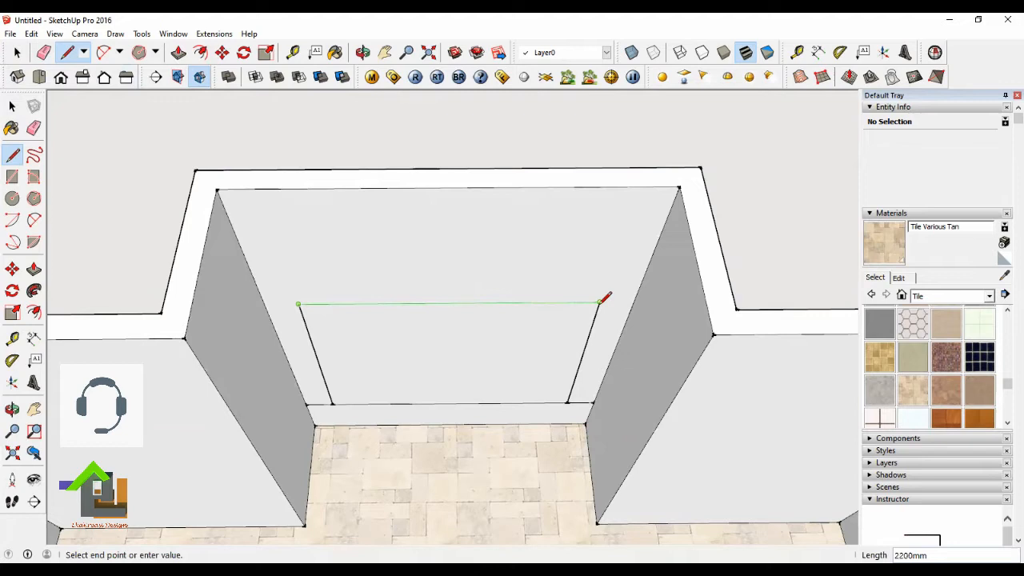
type("2200")
key("Return")
left_click(17, 52)
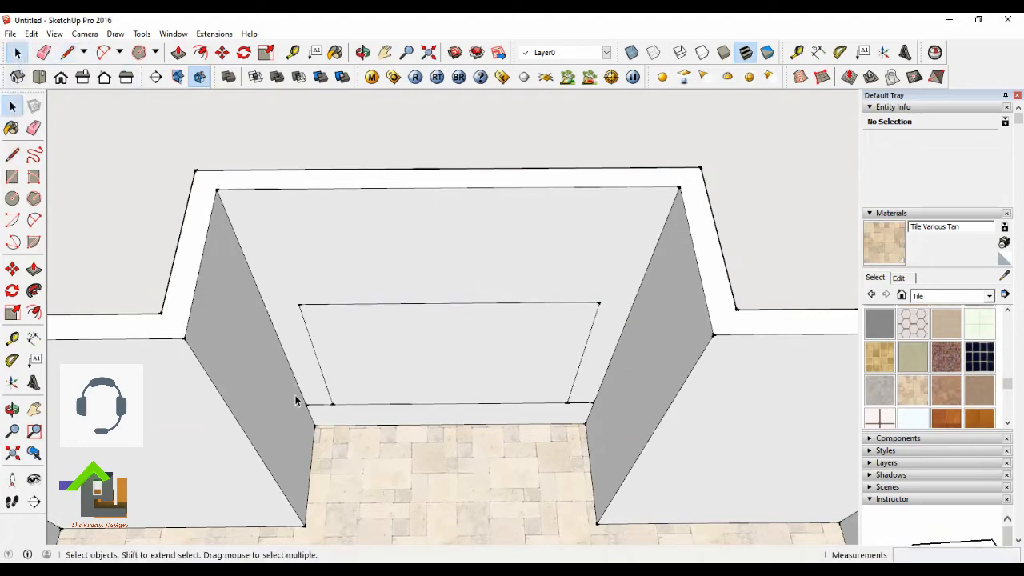
Step: Delete the leftover horizontal line segments between the window outline and the projection's side walls
left_click(320, 405)
key("Delete")
scroll(513, 345, "up", 1)
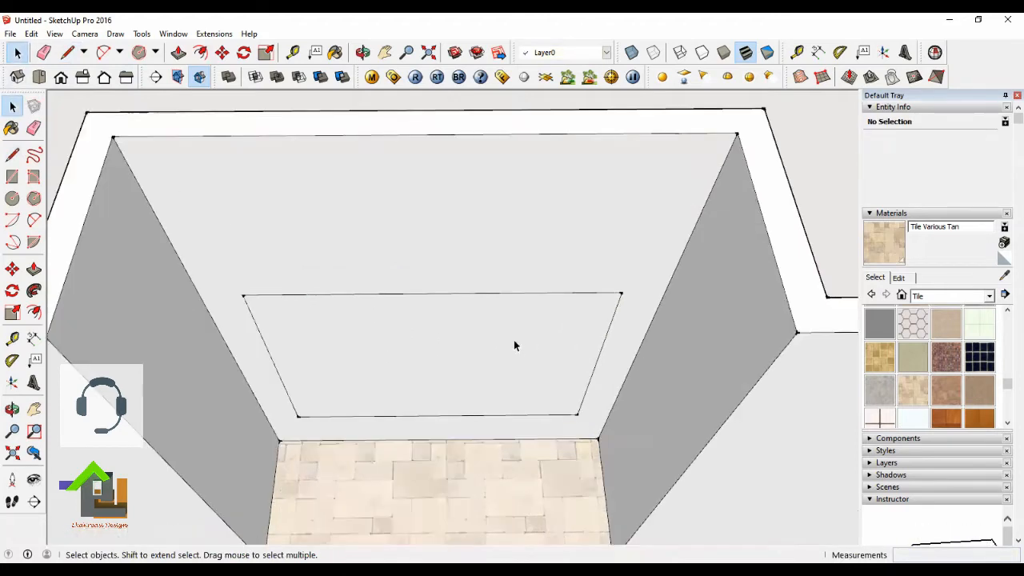
Step: Select the window rectangle and Push/Pull it outward through the projection's back wall by about 2470 mm
left_click(429, 336)
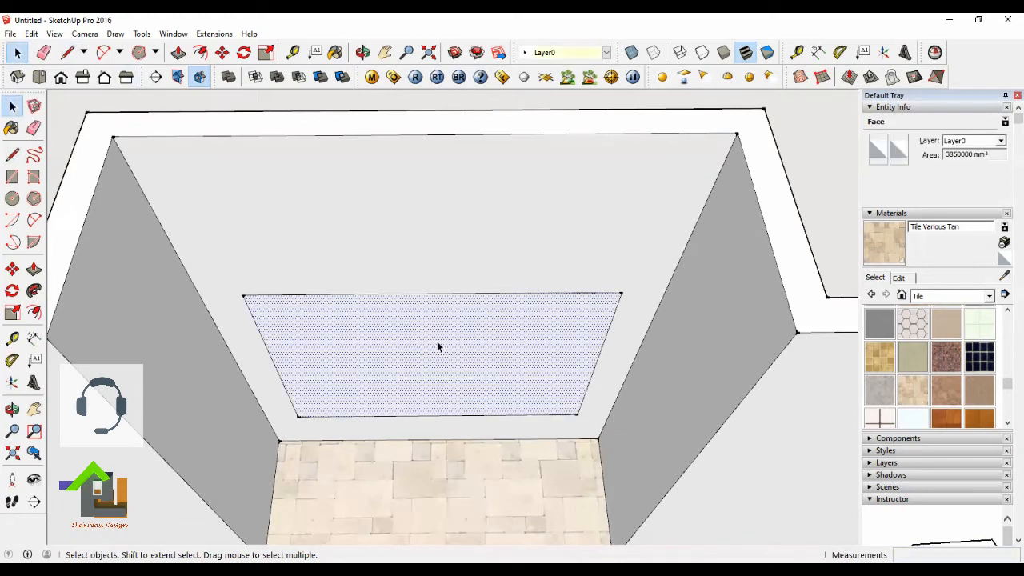
scroll(436, 341, "down", 1)
scroll(347, 327, "up", 1)
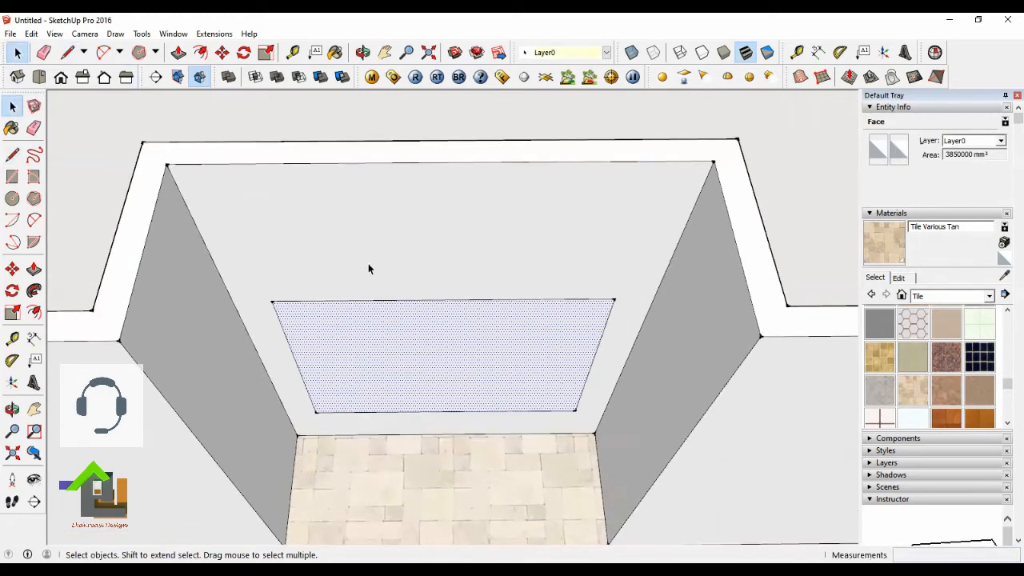
left_click(466, 237)
left_click(88, 184)
left_click(377, 353)
scroll(349, 321, "up", 3)
scroll(348, 322, "down", 3)
scroll(345, 317, "up", 1)
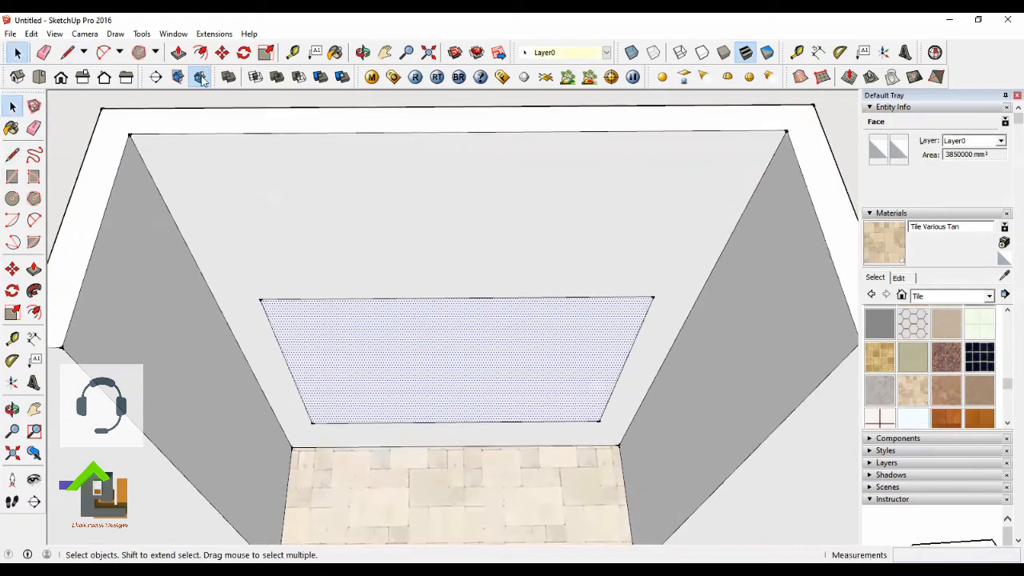
left_click(179, 54)
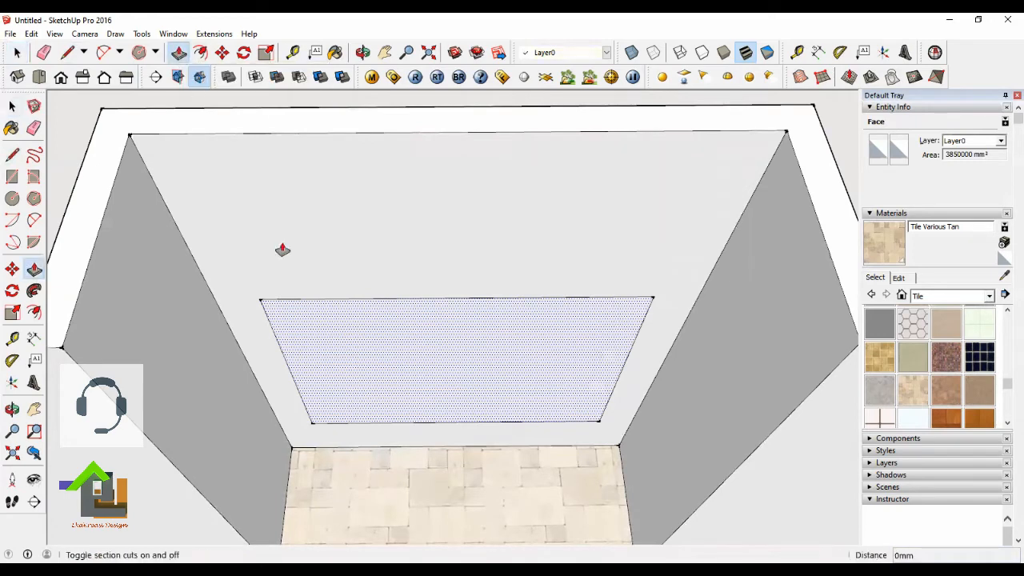
left_click(379, 399)
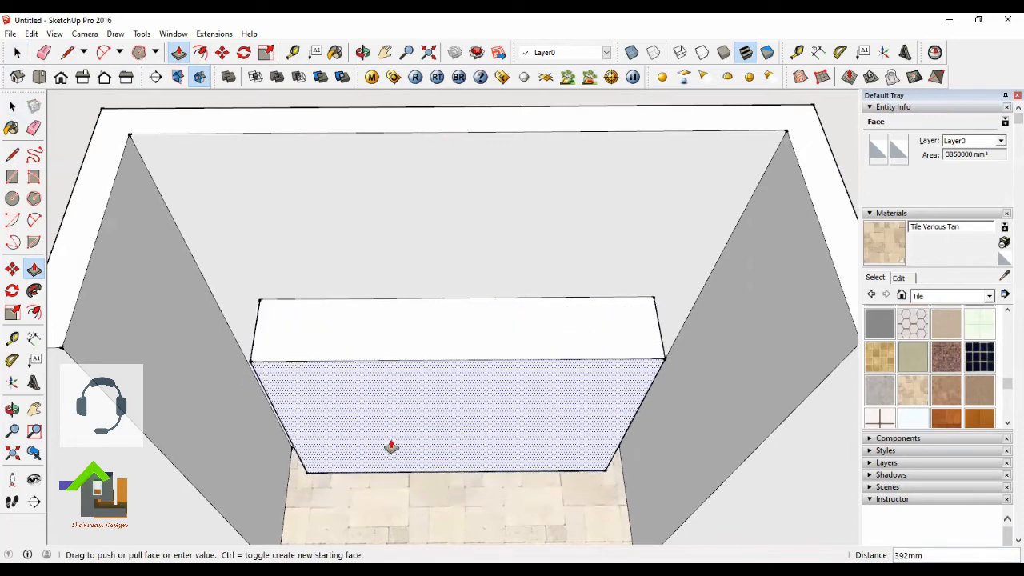
scroll(428, 434, "down", 5)
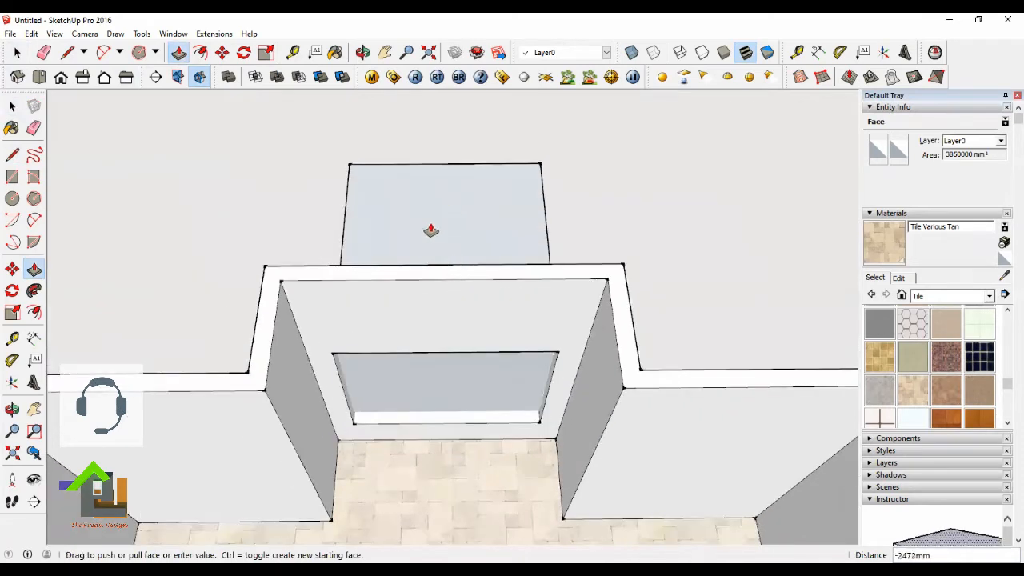
Step: Push/Pull the window rectangle 150 mm outward through the projection's back wall to form the opening
middle_click_drag(395, 297, 520, 290)
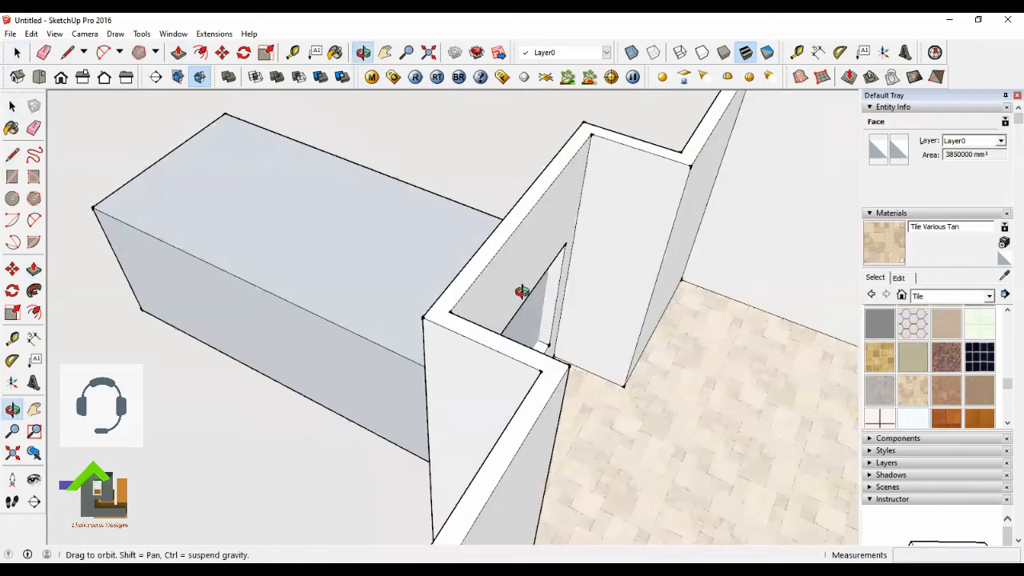
left_click(304, 200)
left_click(363, 53)
mouse_move(449, 221)
left_mouse_down()
mouse_move(399, 226)
mouse_move(445, 237)
left_mouse_up()
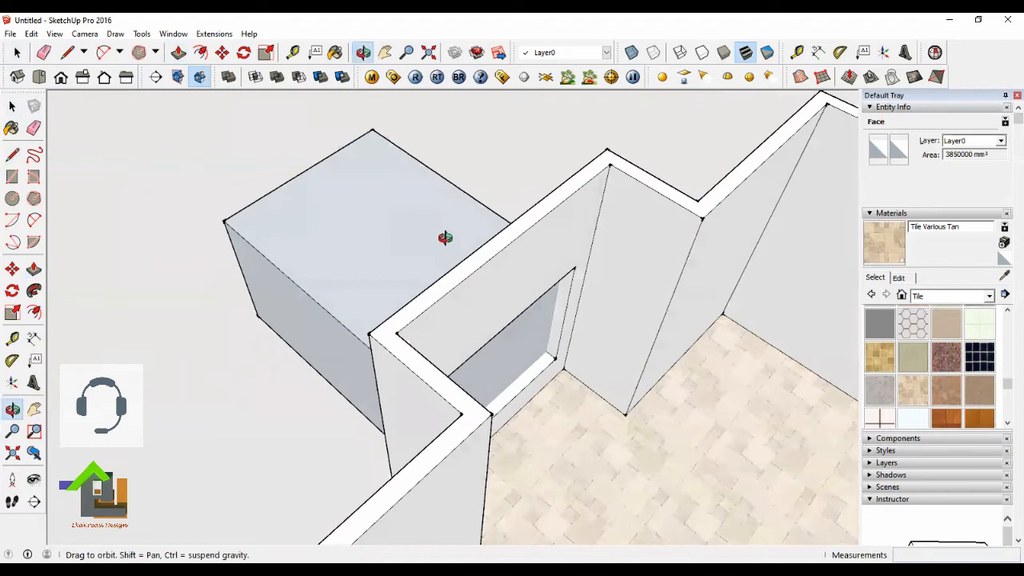
key("p")
left_click(445, 238)
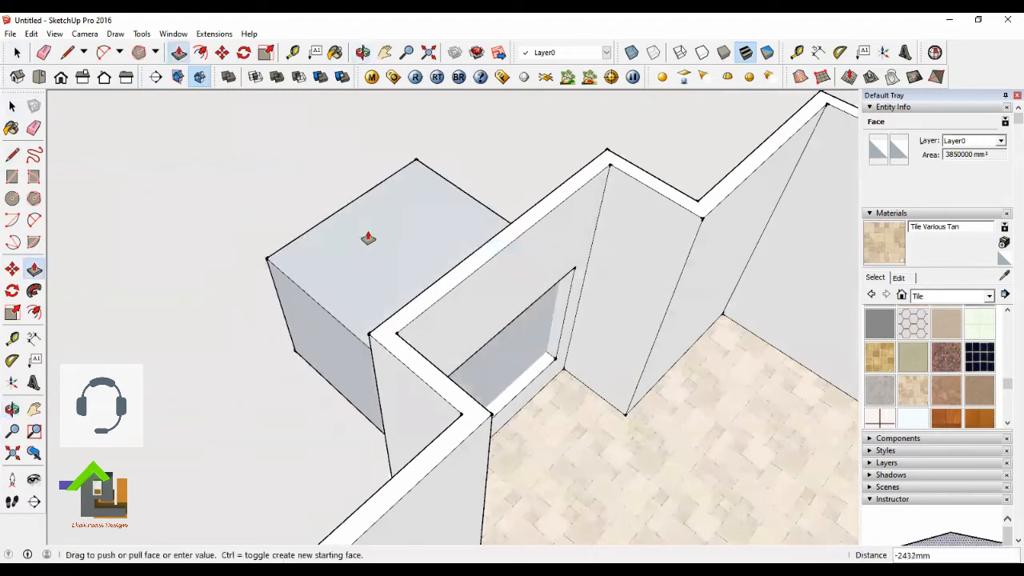
scroll(302, 248, "down", 2)
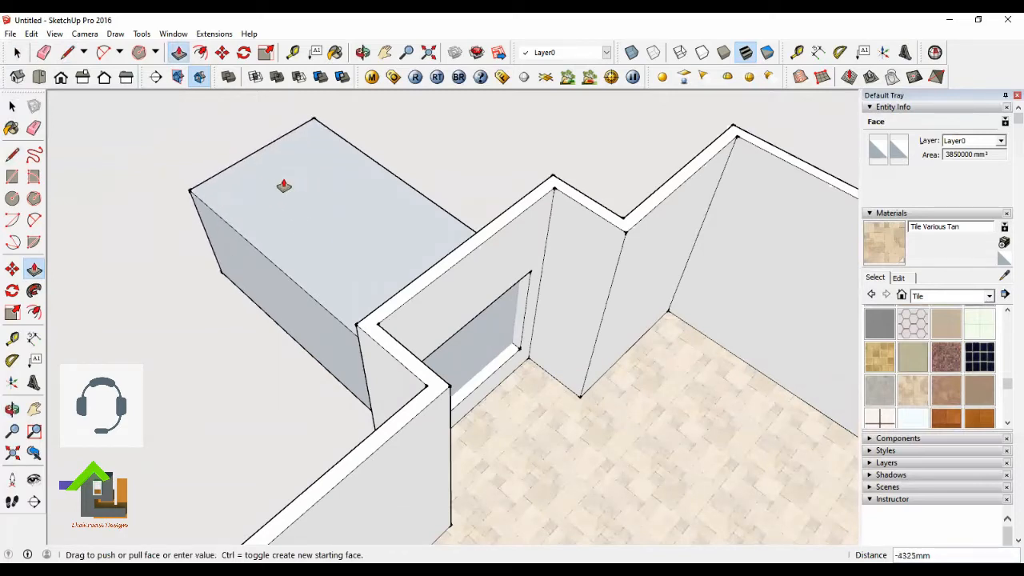
type("150")
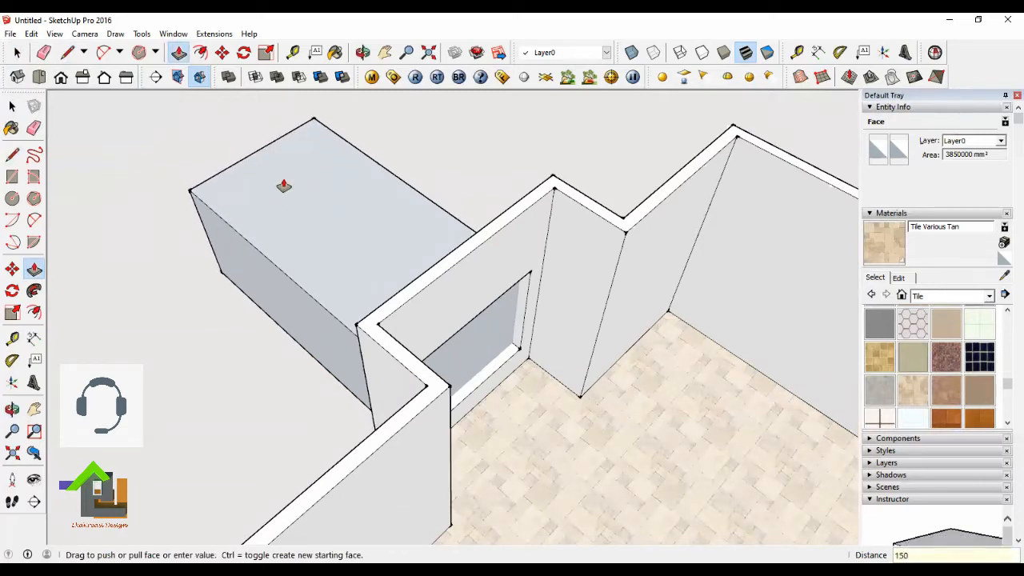
key("Return")
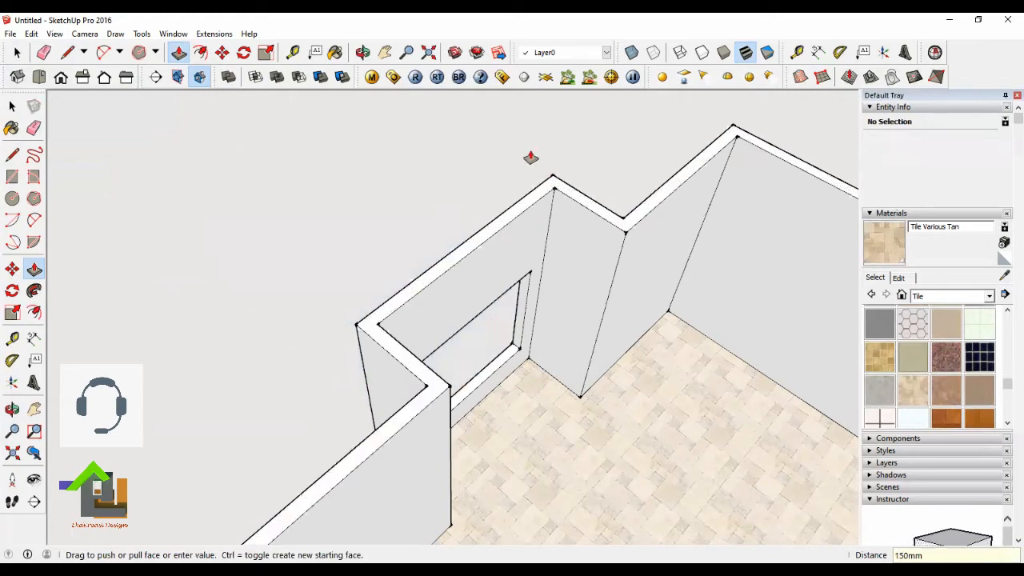
Step: On the wall opposite the projection, draw half a door outline from the floor edge's midpoint: 2500 mm up, 1000 mm across, back to the floor
left_click(362, 52)
mouse_move(503, 304)
left_mouse_down()
mouse_move(491, 349)
mouse_move(720, 448)
mouse_move(917, 257)
mouse_move(322, 360)
mouse_move(462, 247)
mouse_move(321, 282)
mouse_move(485, 281)
mouse_move(485, 199)
mouse_move(532, 331)
mouse_move(453, 279)
mouse_move(635, 359)
mouse_move(423, 338)
mouse_move(566, 157)
mouse_move(551, 451)
mouse_move(400, 236)
mouse_move(456, 165)
mouse_move(376, 236)
left_mouse_up()
left_click(67, 52)
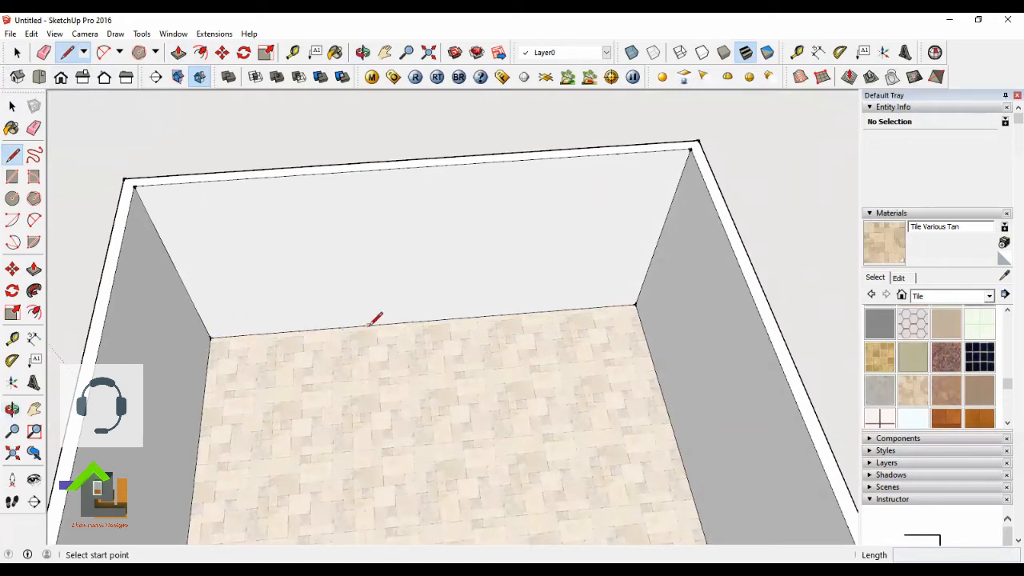
left_click(426, 321)
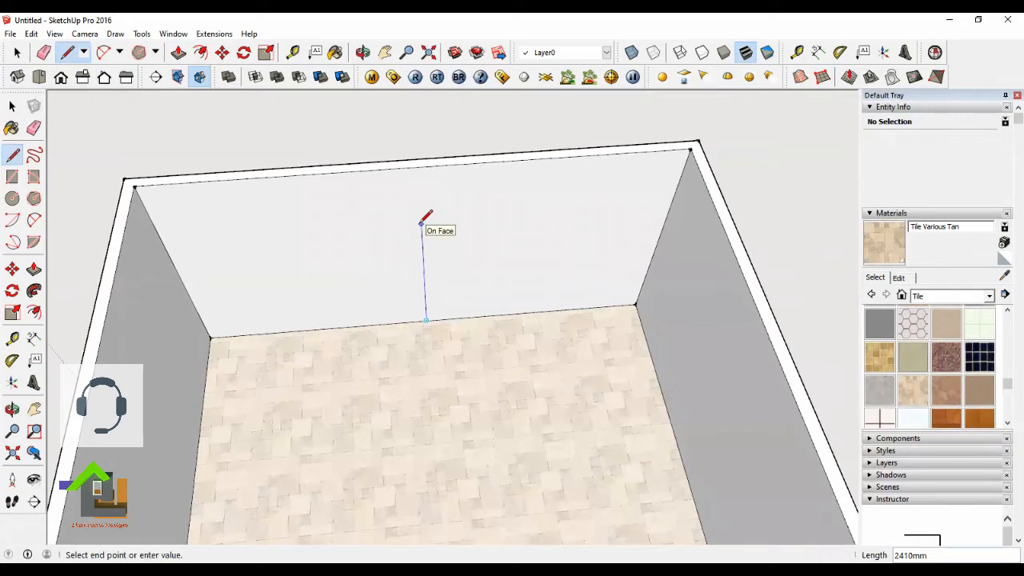
type("2500")
key("Return")
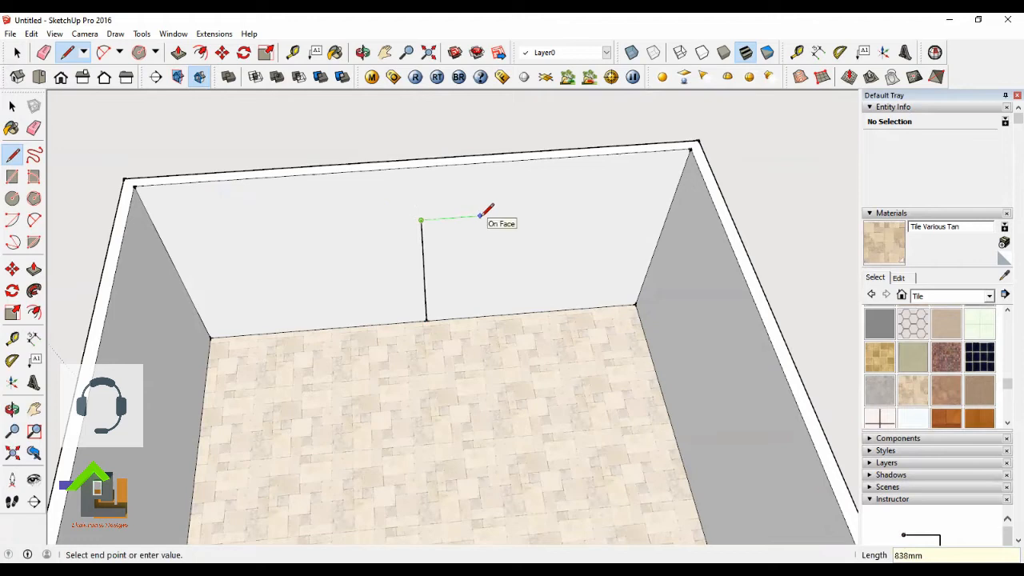
type("1000")
key("Return")
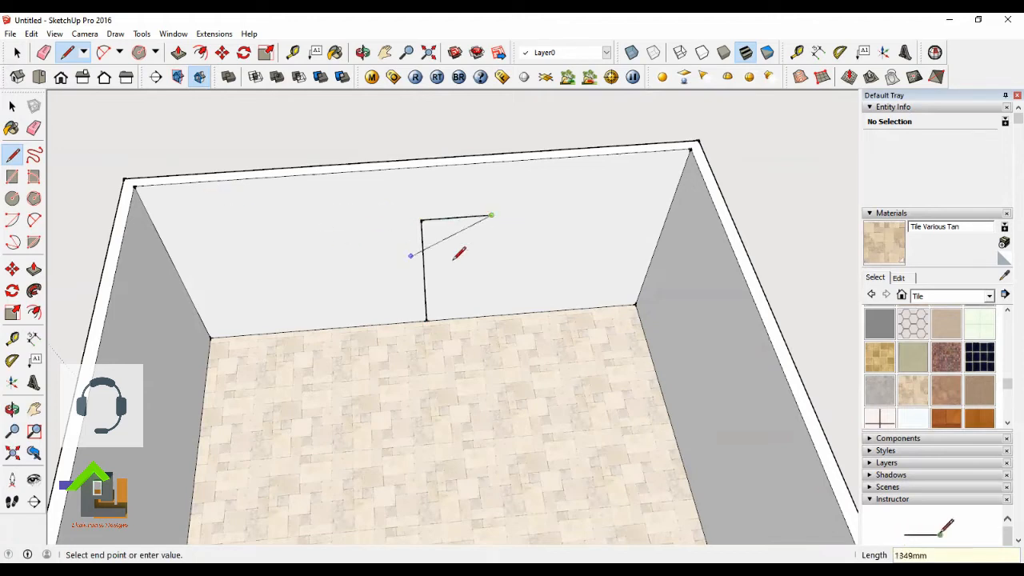
left_click(485, 316)
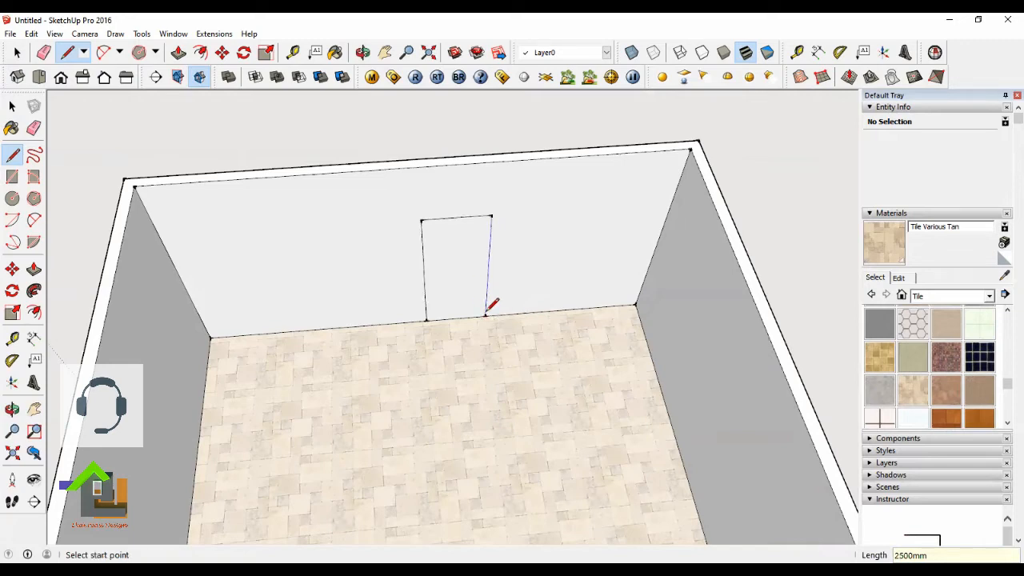
Step: Extend the door outline's upper edge 1000 mm to the other side and close it with a 2500 mm vertical to the floor
left_click(421, 219)
type("100")
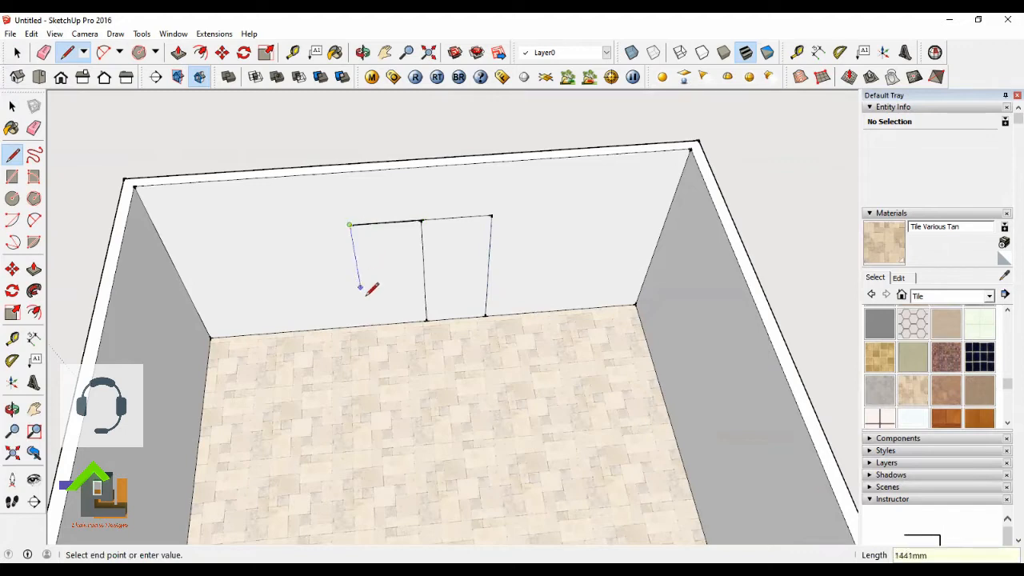
type("2500")
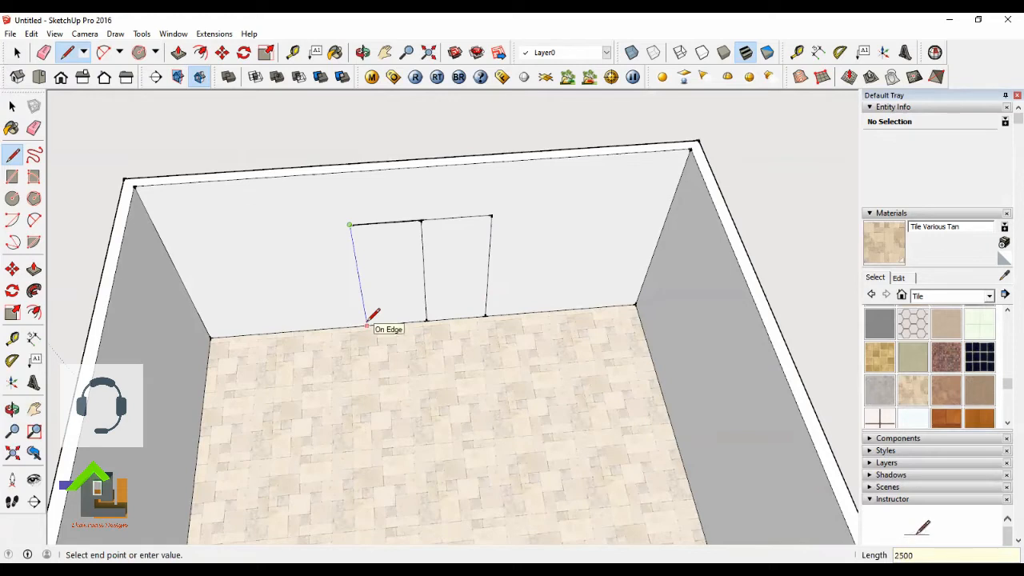
key("Return")
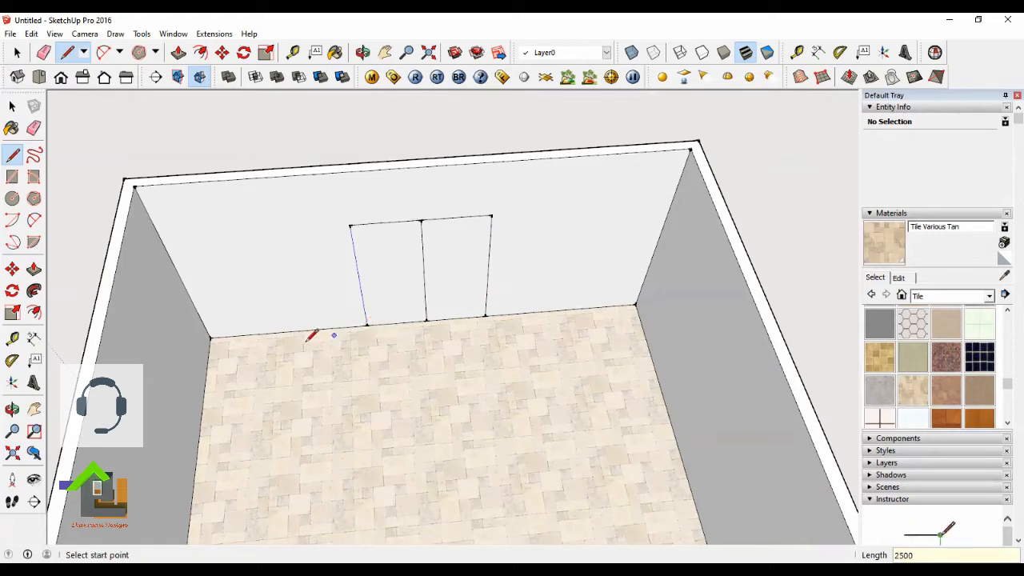
Step: Delete the vertical centre line dividing the door outline
left_click(18, 52)
scroll(498, 269, "up", 2)
left_click(405, 247)
key("Delete")
Step: Select the door face and Push/Pull it 150 mm outward to cut the opening through the wall
left_click(364, 53)
left_click_drag(460, 211, 507, 222)
key("space")
left_click(427, 261)
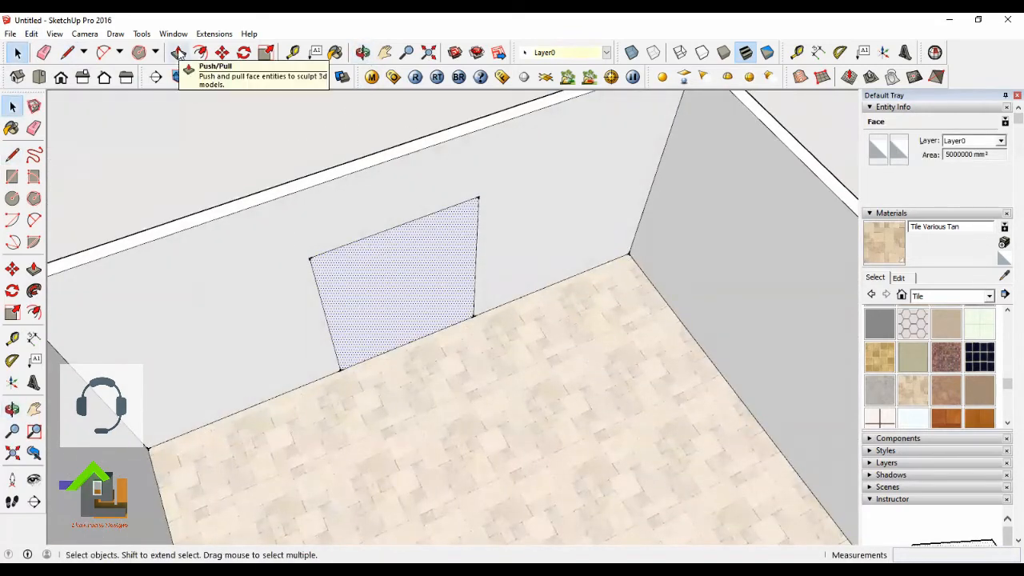
left_click(179, 54)
left_click(384, 303)
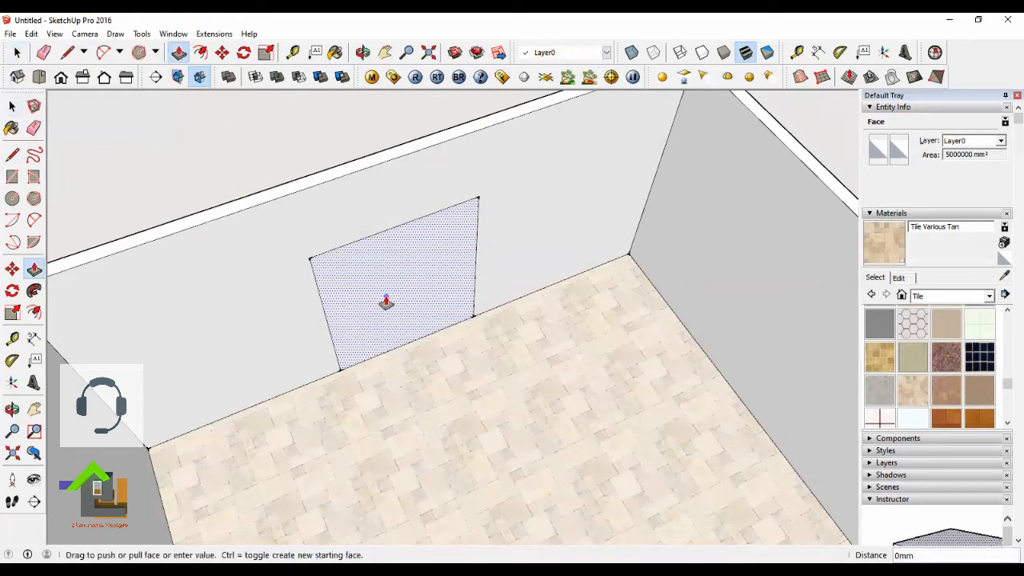
scroll(322, 188, "down", 3)
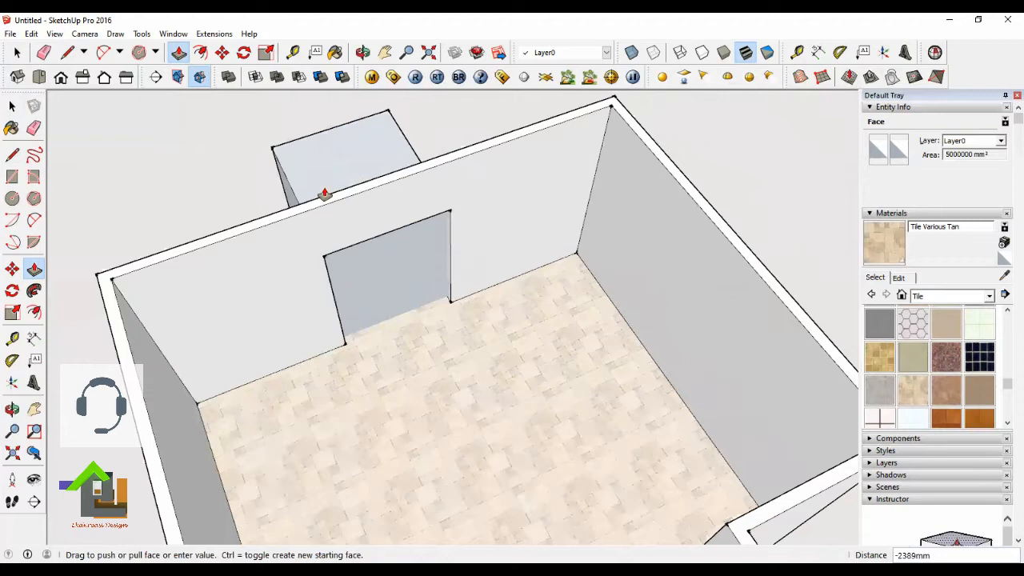
type("1")
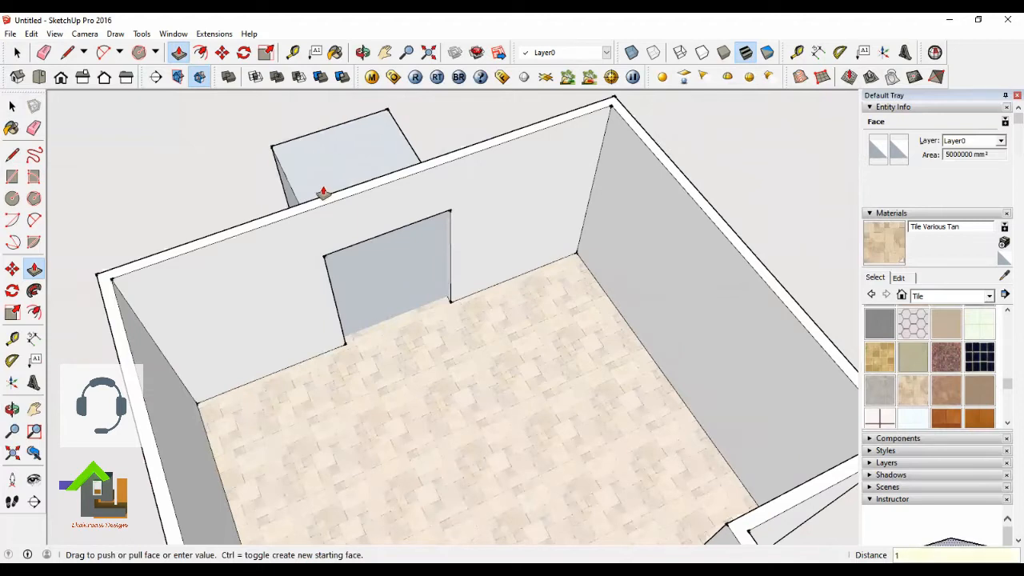
type("50")
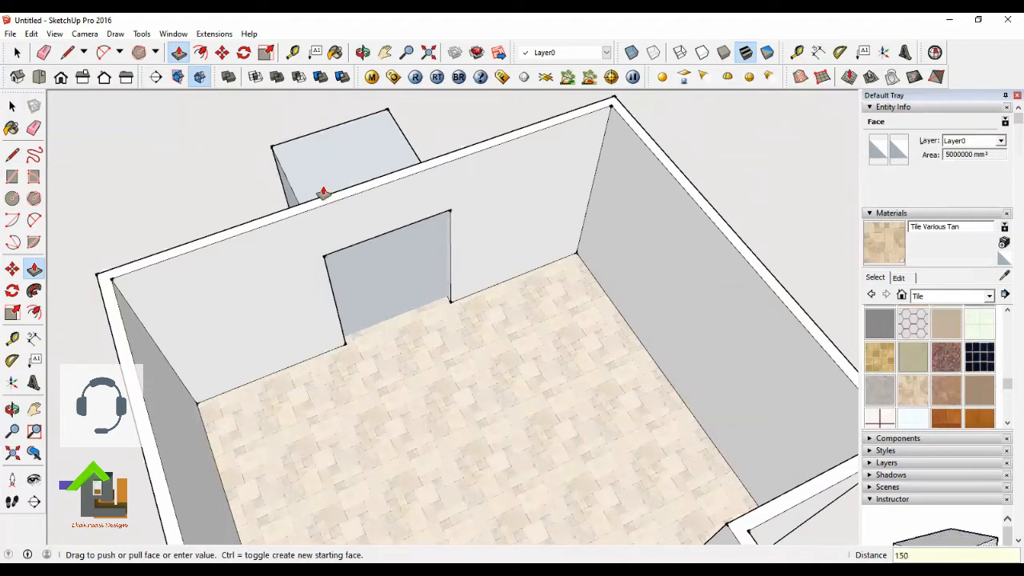
key("Return")
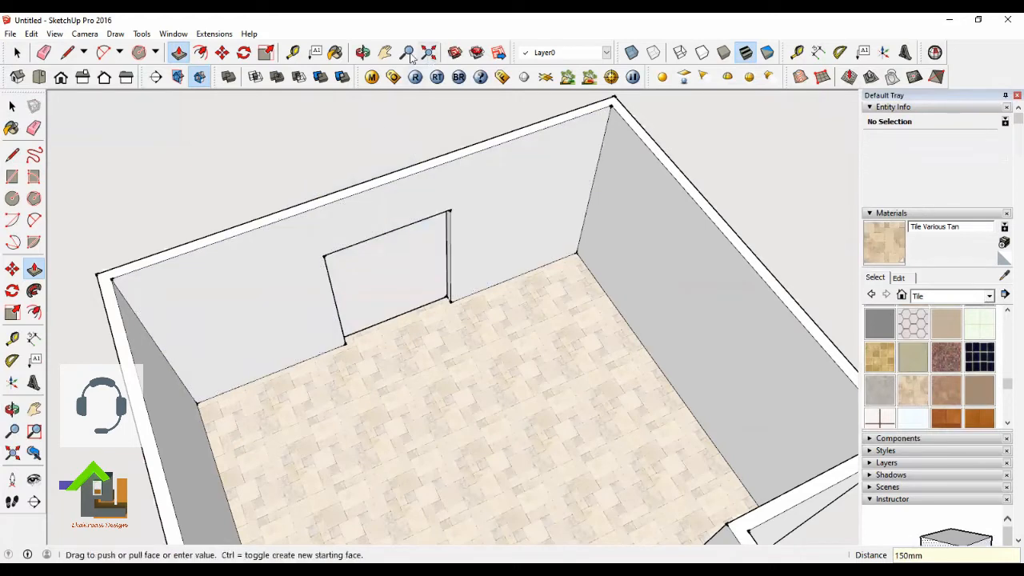
Step: Draw a 2500 mm vertical line up the blank end wall from the midpoint of its floor edge
left_click(363, 52)
left_click_drag(308, 312, 409, 235)
scroll(341, 210, "up", 2)
scroll(409, 235, "up", 2)
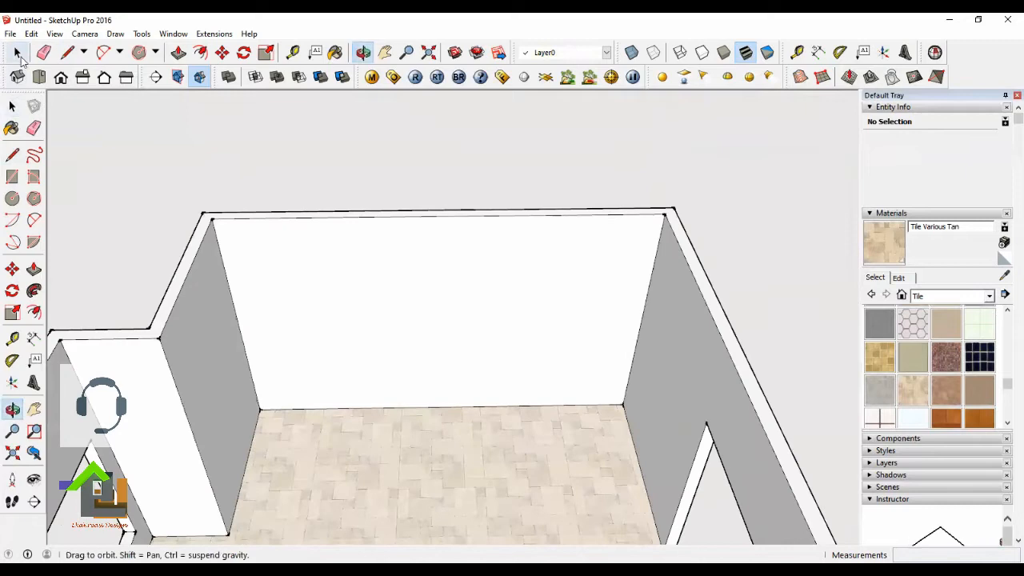
left_click(17, 53)
left_click(67, 52)
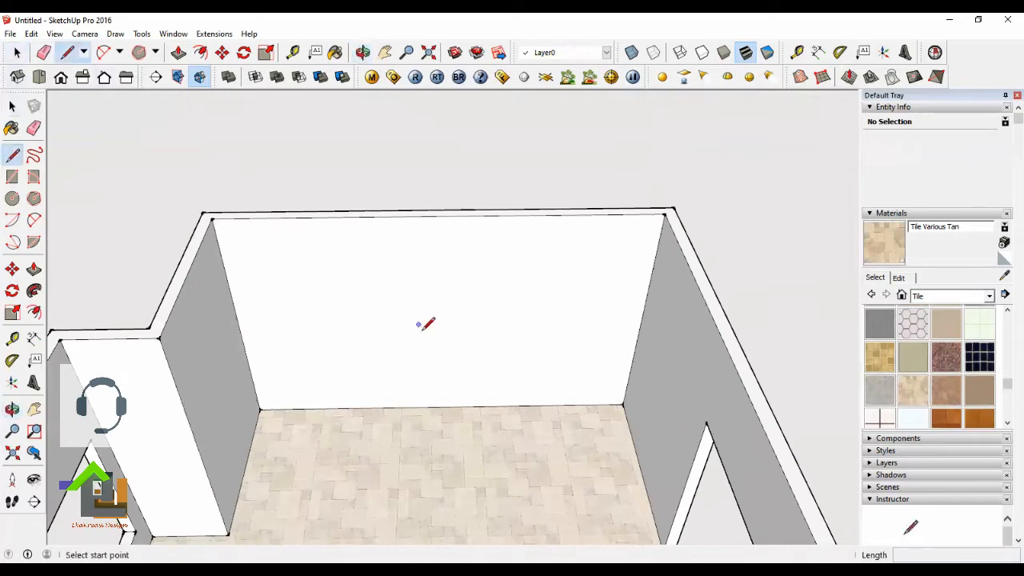
left_click(442, 407)
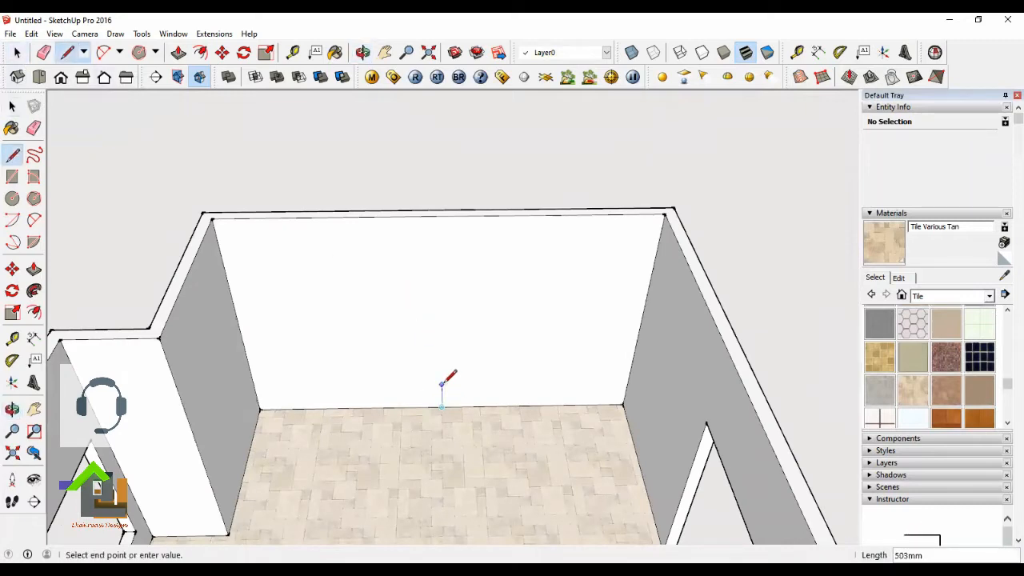
scroll(441, 384, "up", 2)
scroll(441, 385, "down", 3)
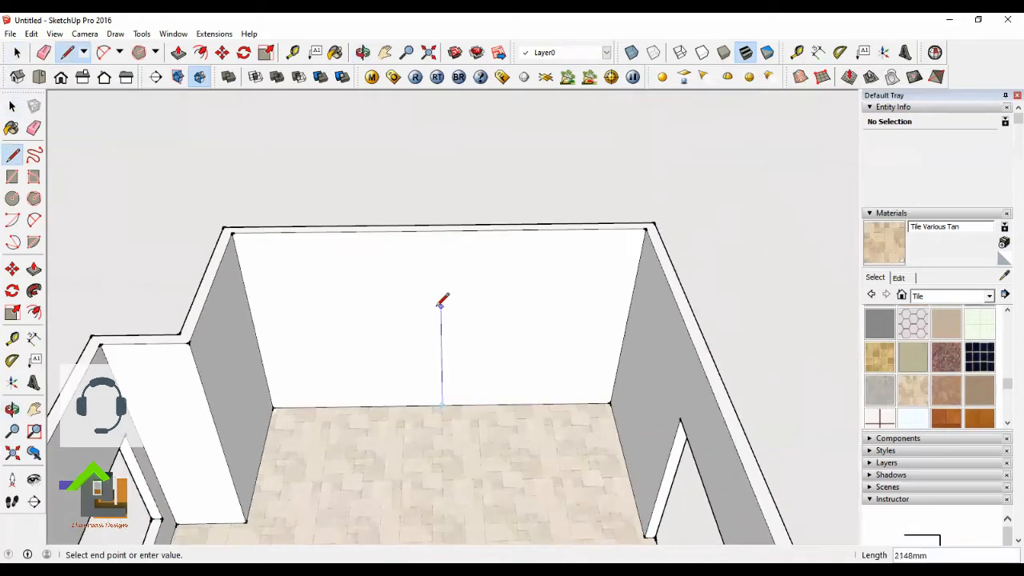
type("2500")
key("Return")
Step: Draw 1000 mm horizontal edges to both sides of the vertical's upper end and drop 2500 mm verticals from them to the floor
type("1000")
key("Return")
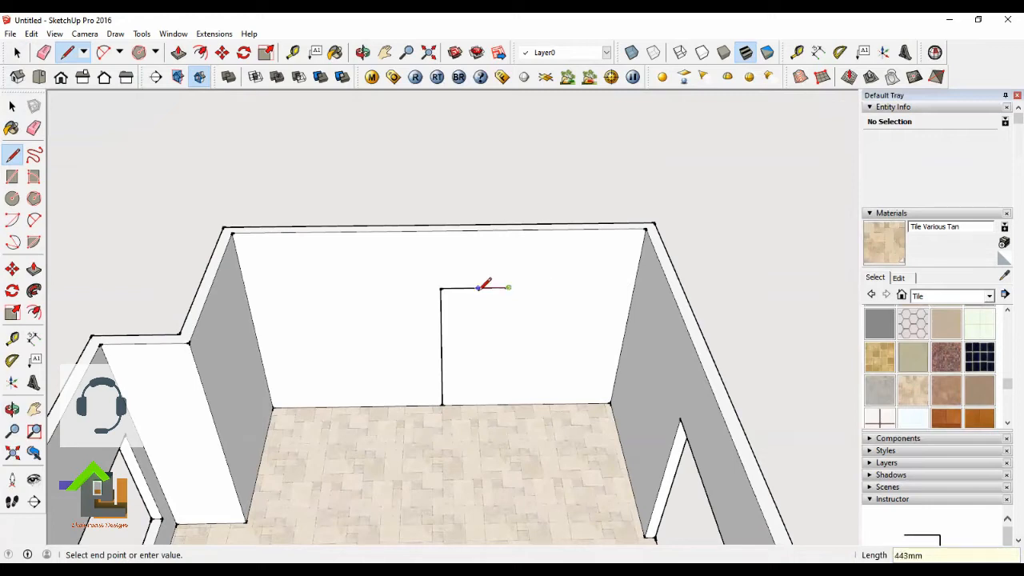
left_click(501, 404)
left_click(440, 288)
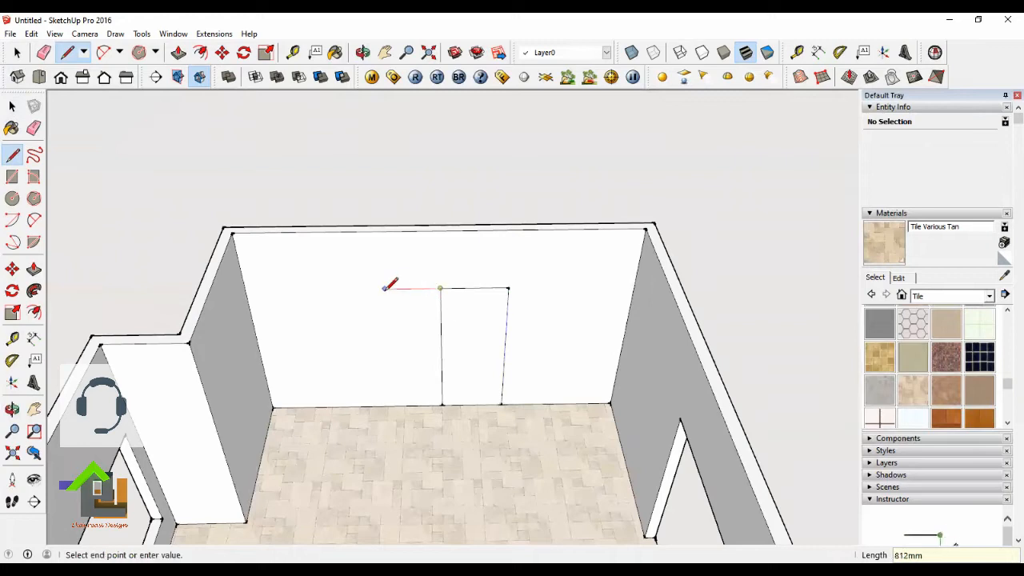
left_click(371, 289)
left_click(382, 406)
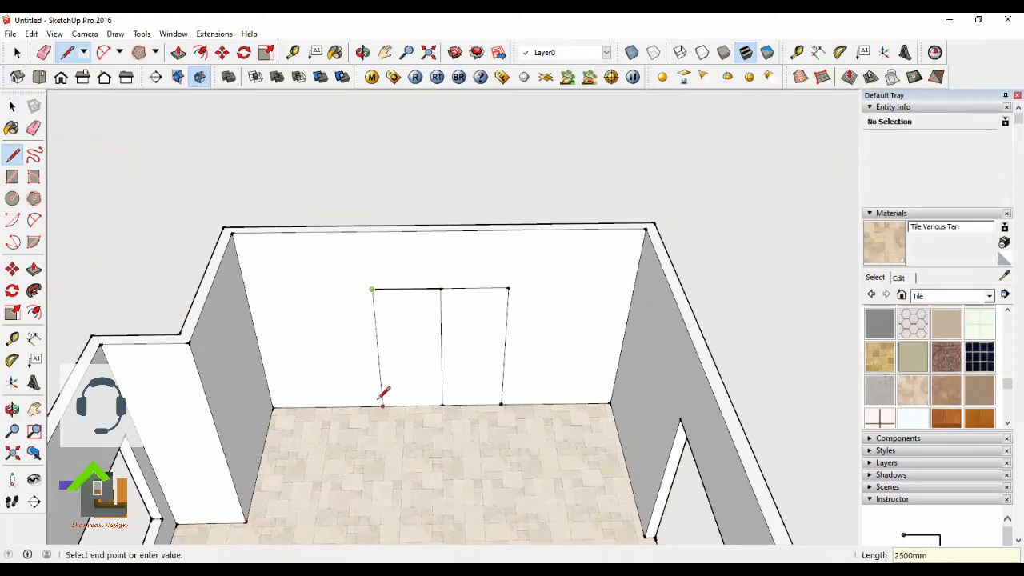
Step: Mark 500 mm above the floor on the outline's left vertical and draw a 2000 mm horizontal sill line across from it
scroll(440, 364, "up", 2)
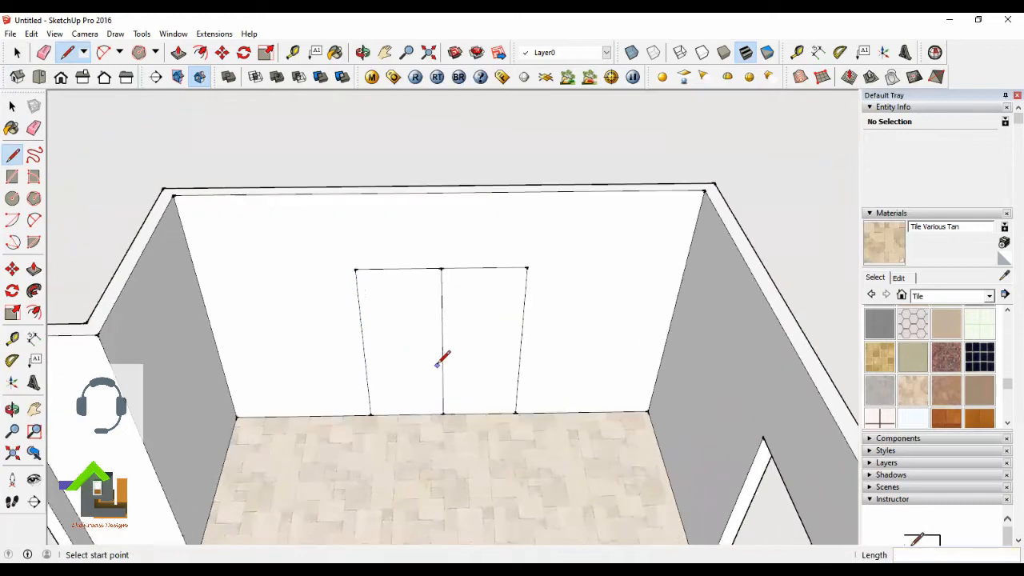
left_click(371, 414)
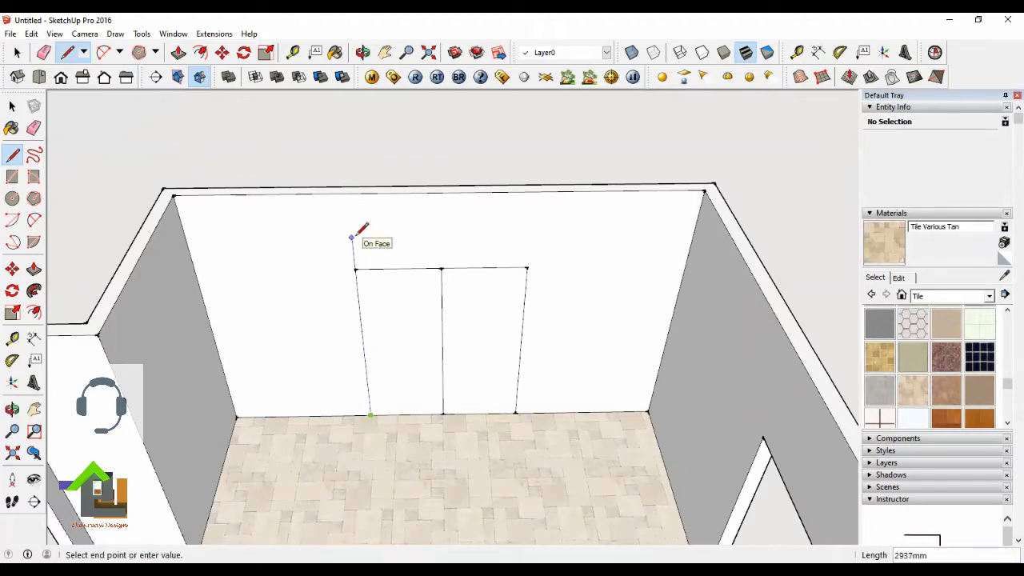
key("Return")
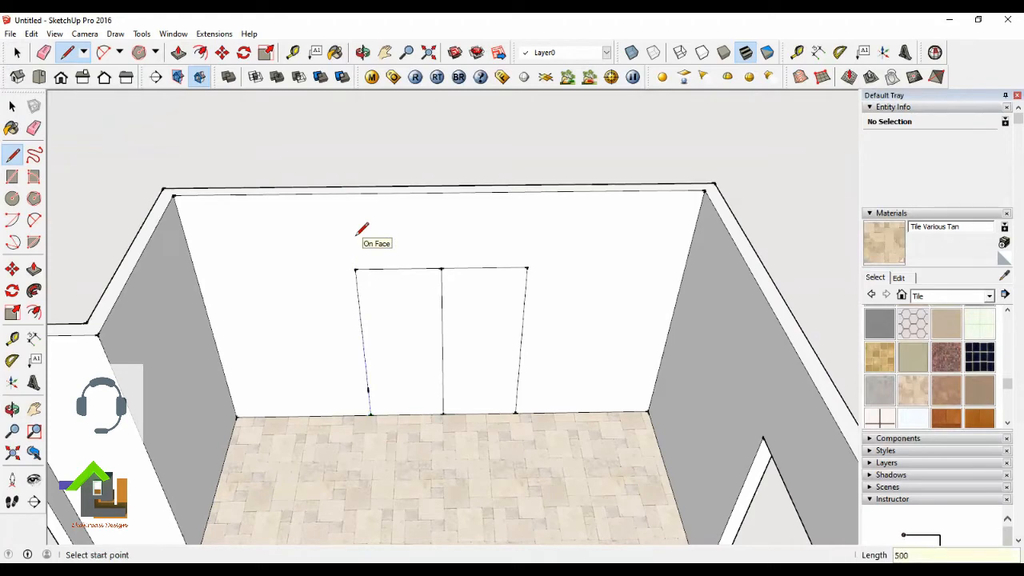
left_click(368, 388)
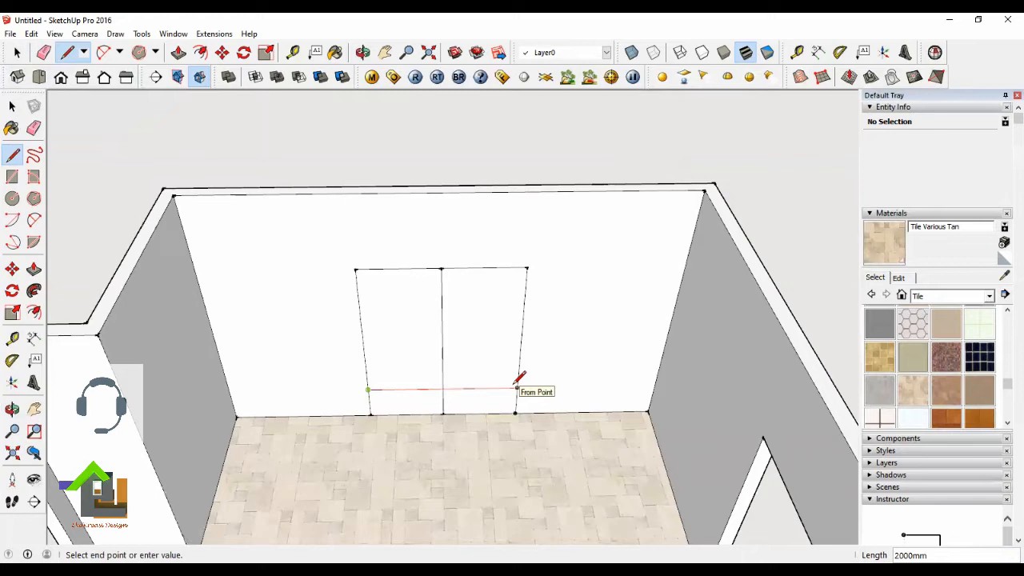
type("000")
key("Return")
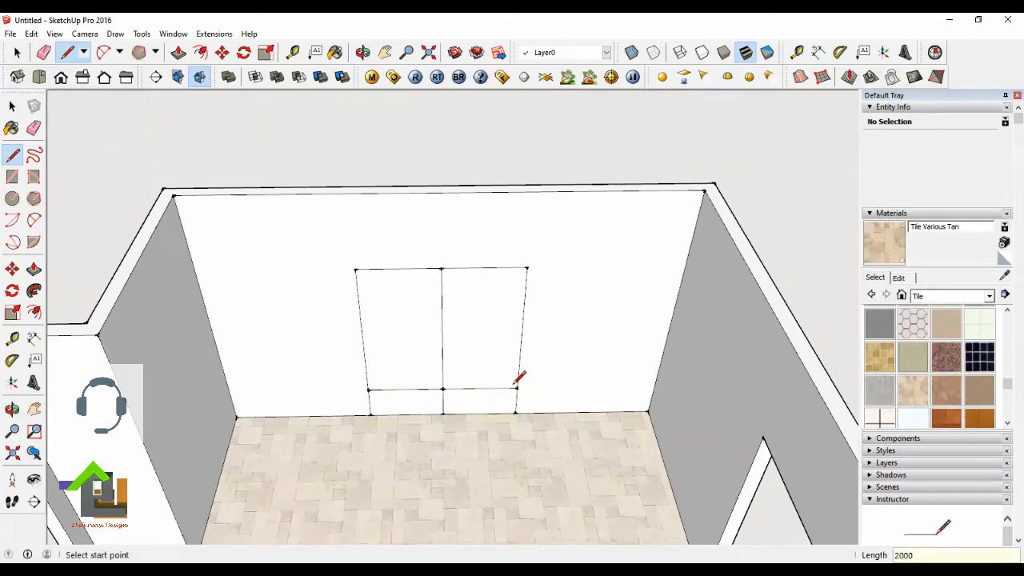
Step: Delete the vertical segments below the sill line and the centre line, leaving a clean window rectangle
key("space")
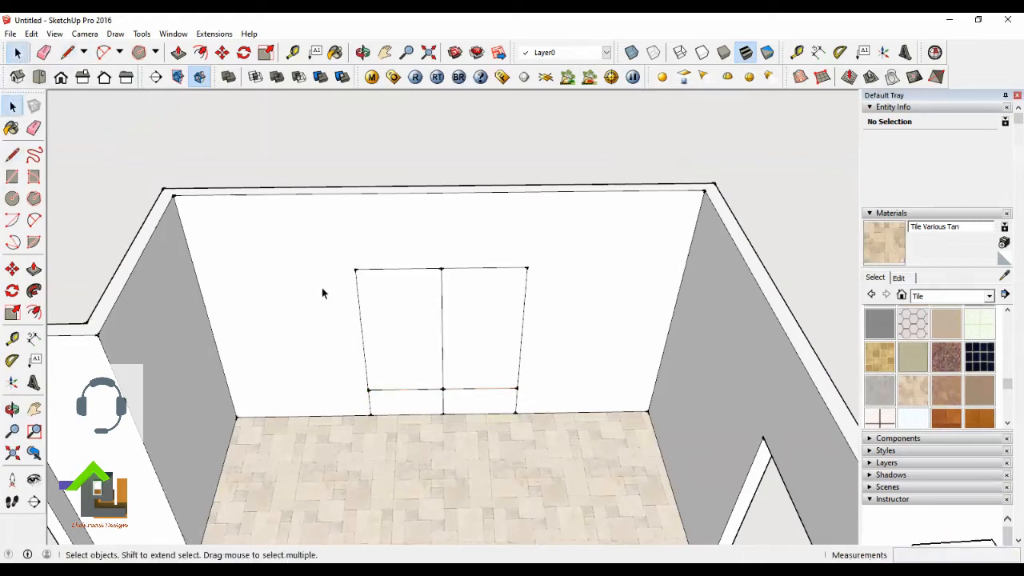
left_click(370, 408)
key("Delete")
left_click(516, 404)
key("Delete")
left_click(443, 367)
key("Delete")
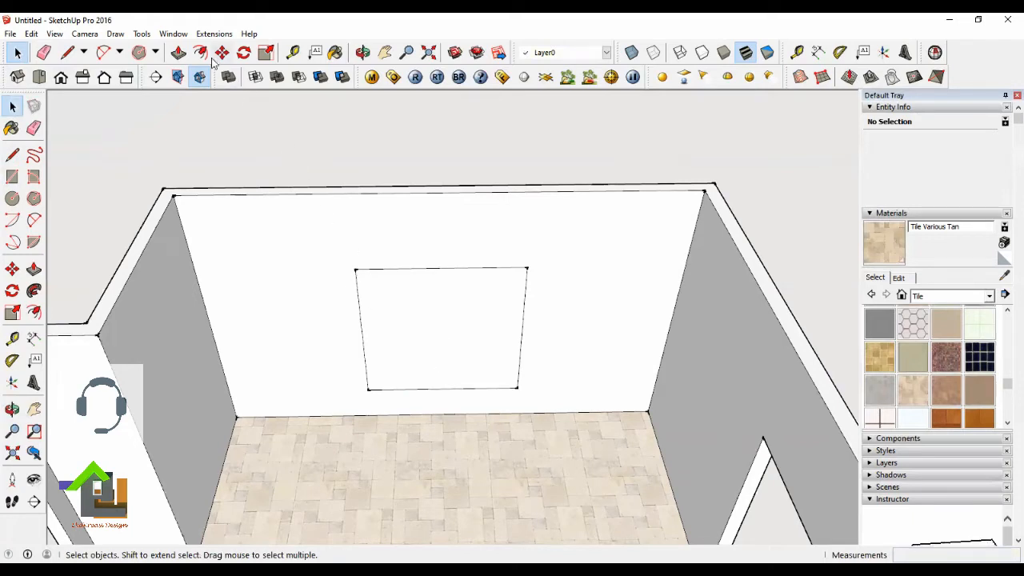
Step: Push the window rectangle on the end wall 150 mm through the wall to cut the opening
left_click(176, 54)
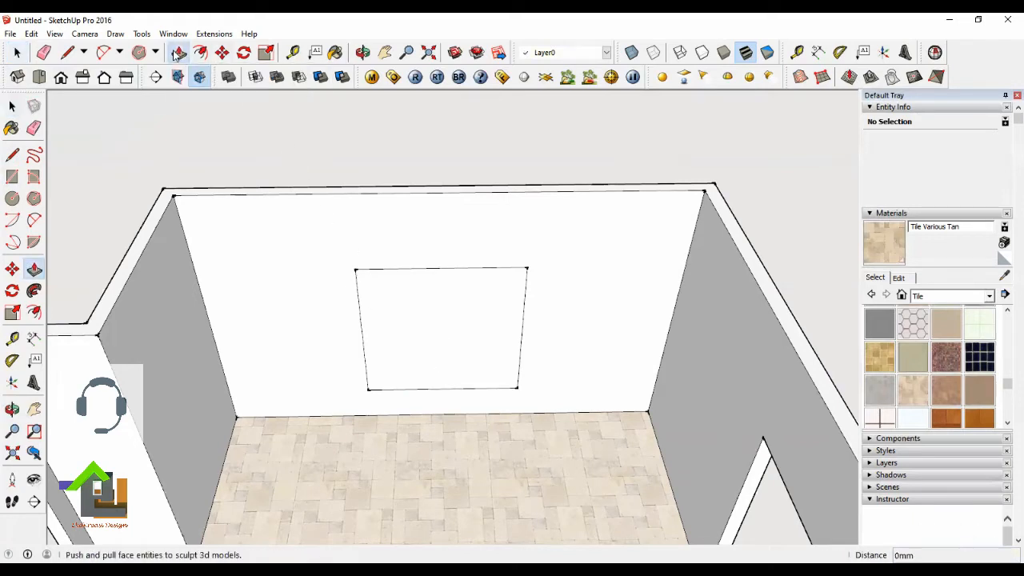
left_click(421, 328)
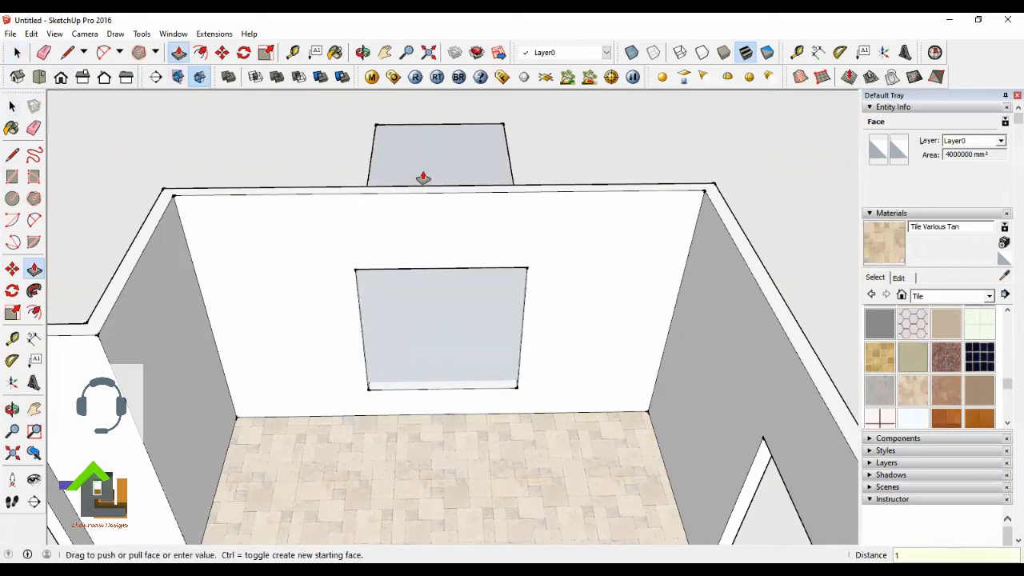
type("150")
key("Return")
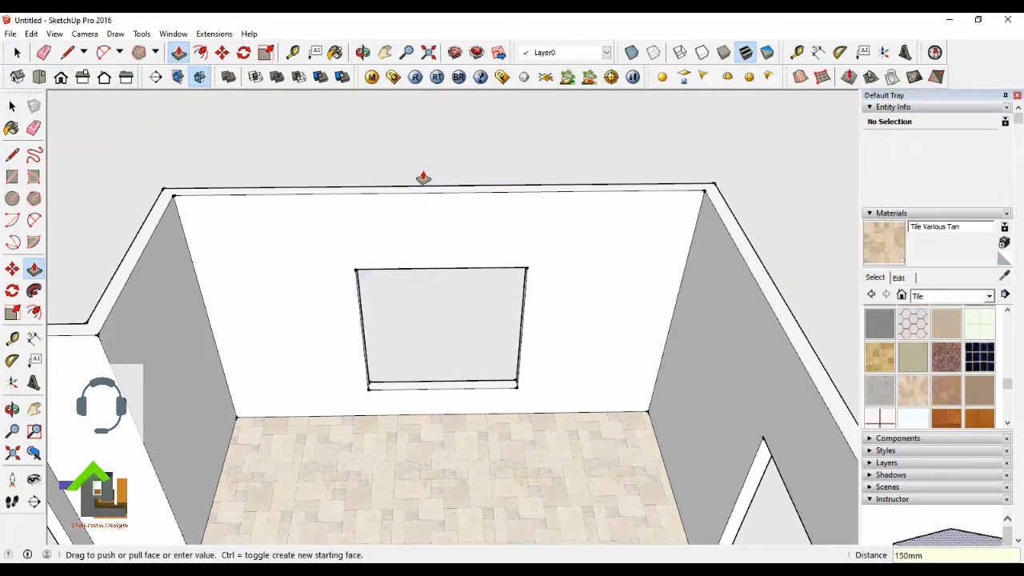
Step: Select the four inner outline edges of the 2000 mm square window opening in the end wall
left_click(362, 56)
left_click_drag(263, 301, 617, 243)
left_click_drag(421, 277, 136, 300)
scroll(445, 265, "up", 3)
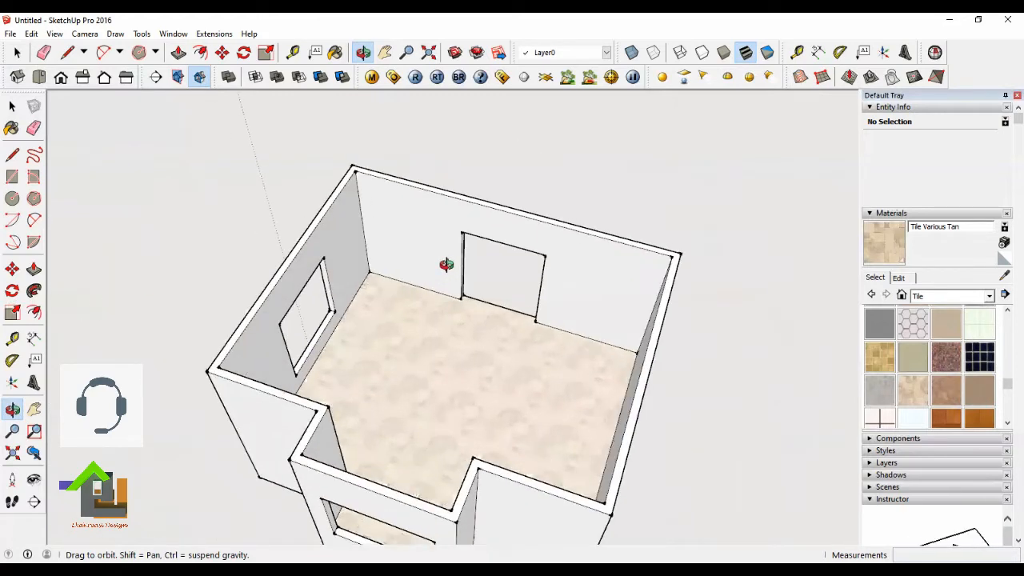
left_click_drag(424, 272, 359, 290)
left_click(16, 58)
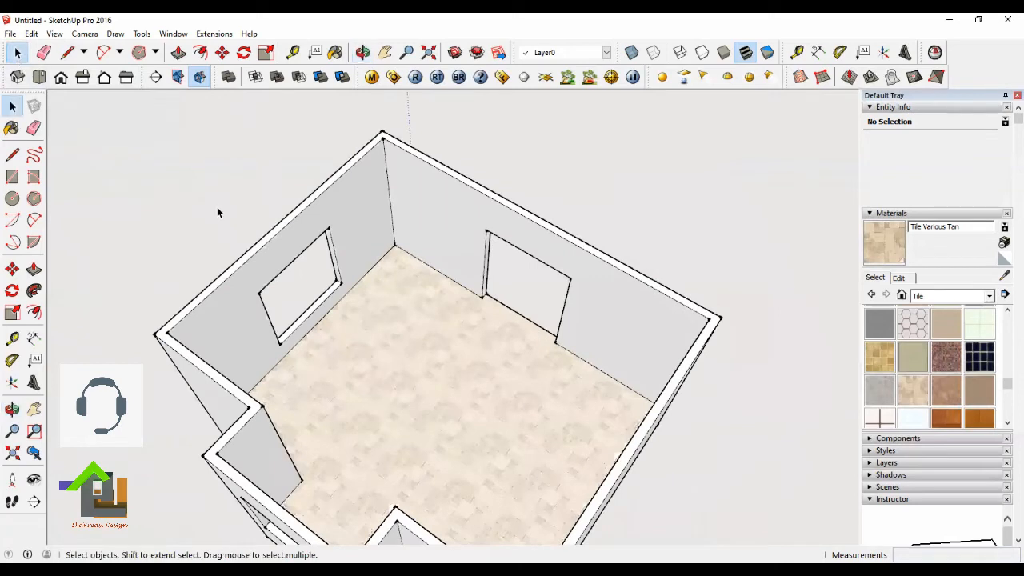
middle_click_drag(217, 206, 285, 204, "shift")
scroll(285, 202, "down", 4)
scroll(315, 198, "up", 4)
scroll(315, 198, "up", 5)
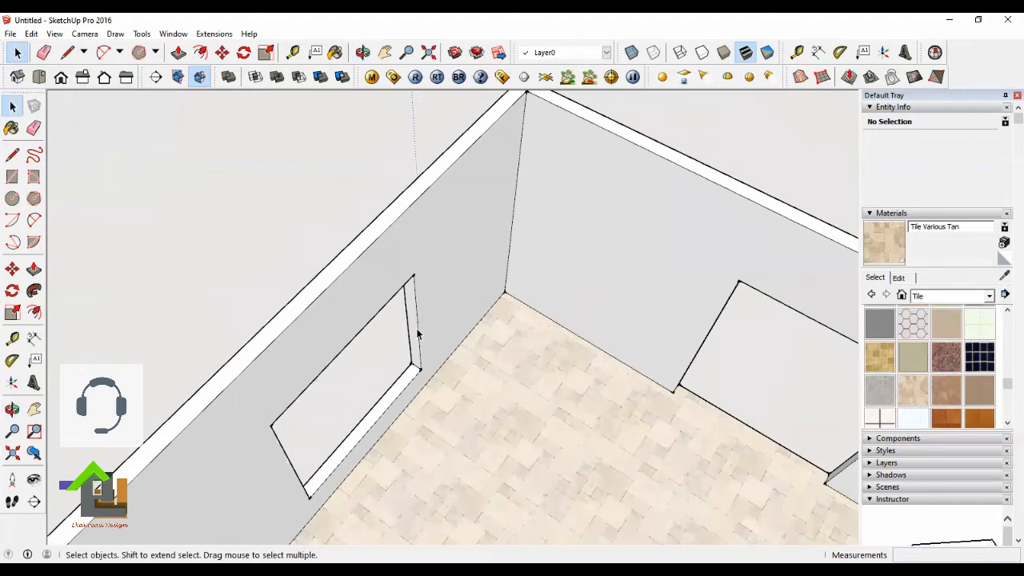
left_click(417, 334)
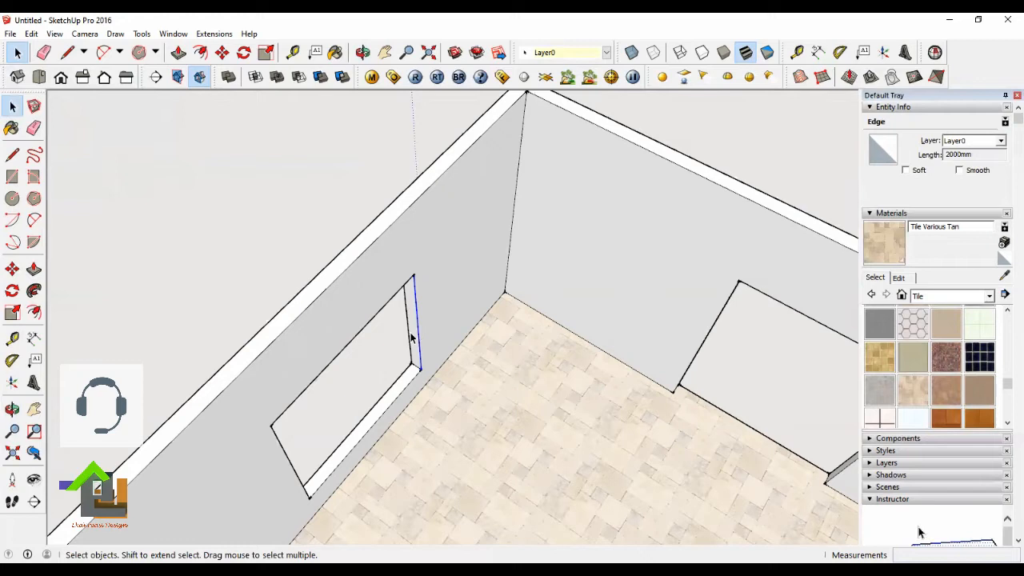
left_click(404, 396, "shift")
left_click(281, 423, "shift")
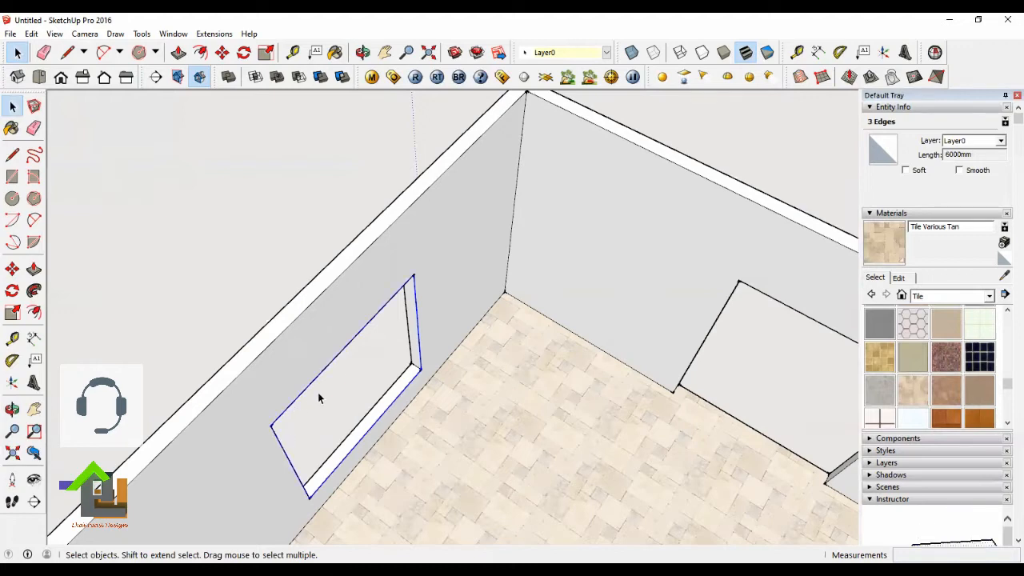
scroll(422, 317, "down", 2)
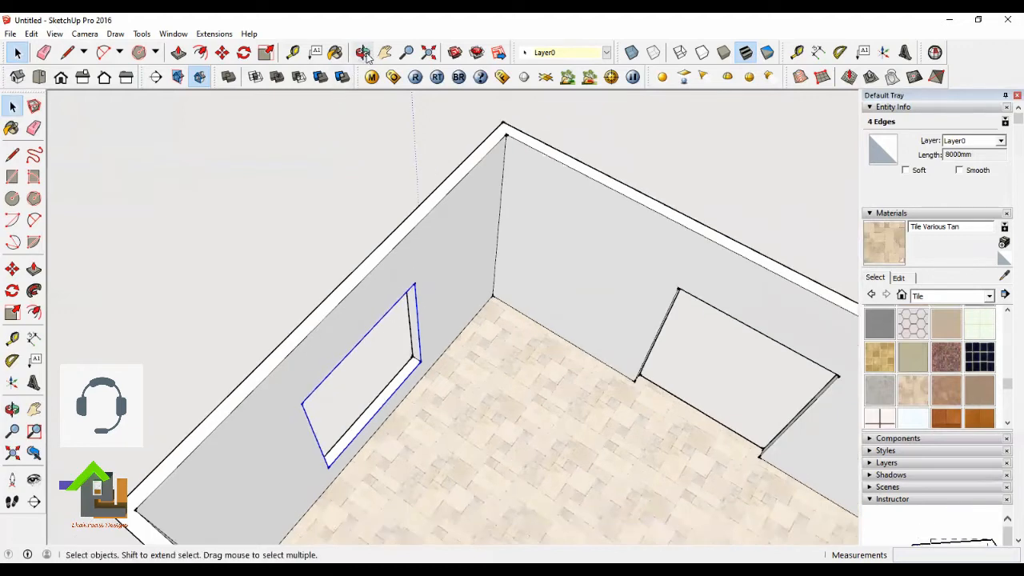
Step: Copy the selected window outline 7200 mm from the midpoint of its wall's upper inner edge to the matching midpoint on the opposite wall
left_click(365, 54)
left_click_drag(513, 242, 400, 292)
scroll(420, 293, "up", 1)
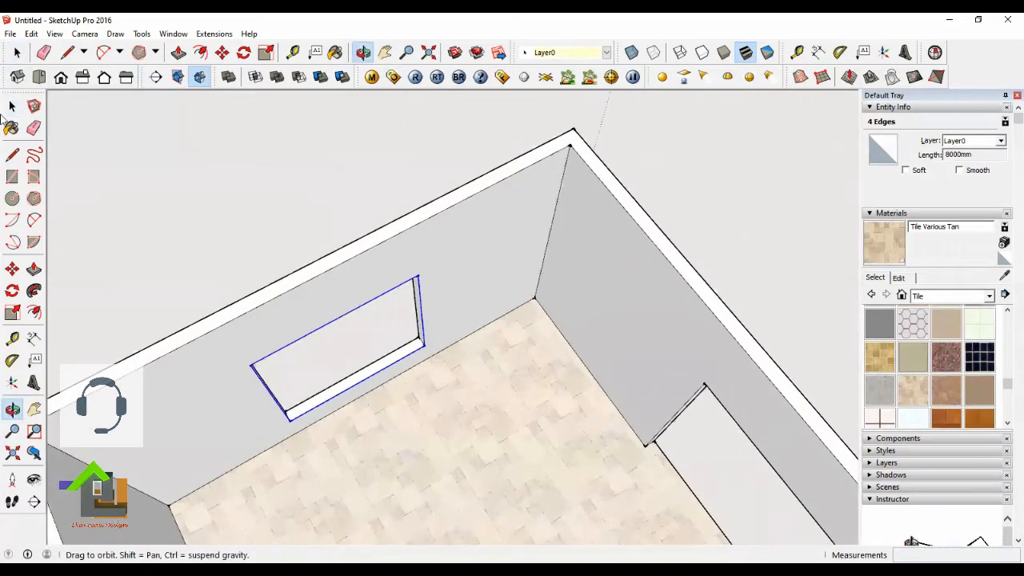
left_click(18, 53)
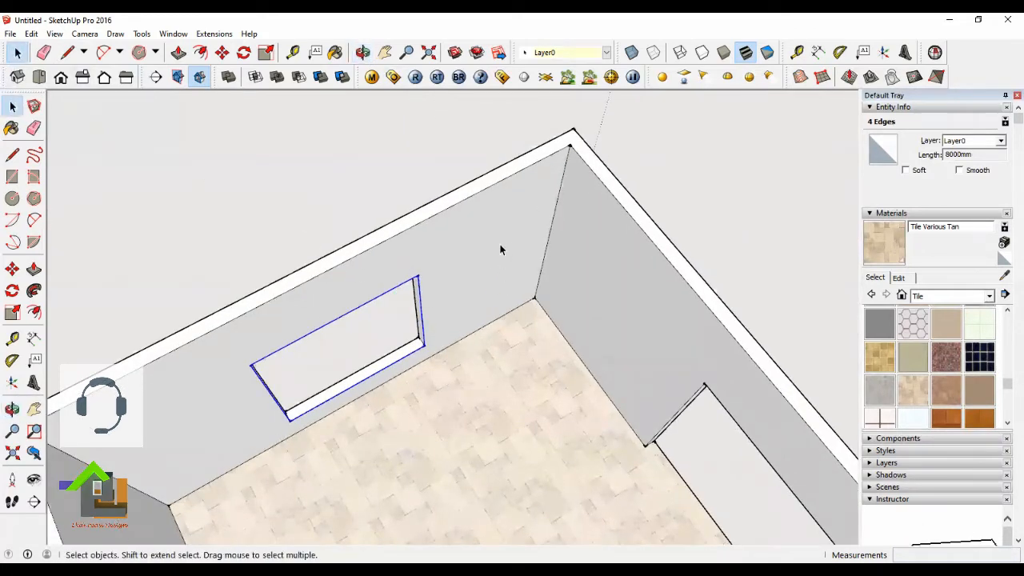
left_click(362, 52)
mouse_move(400, 268)
left_mouse_down()
mouse_move(775, 182)
mouse_move(411, 256)
left_mouse_up()
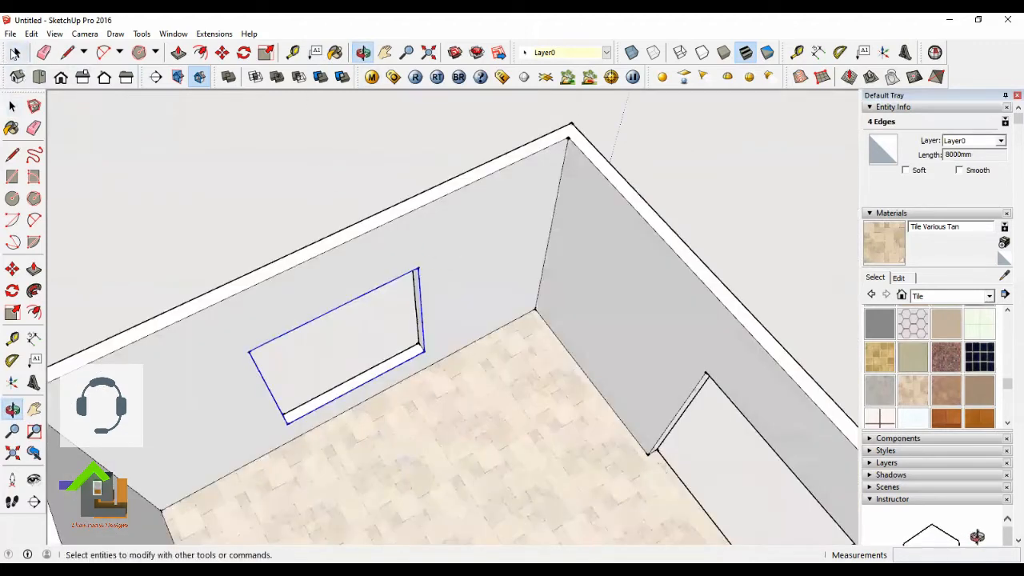
left_click(14, 53)
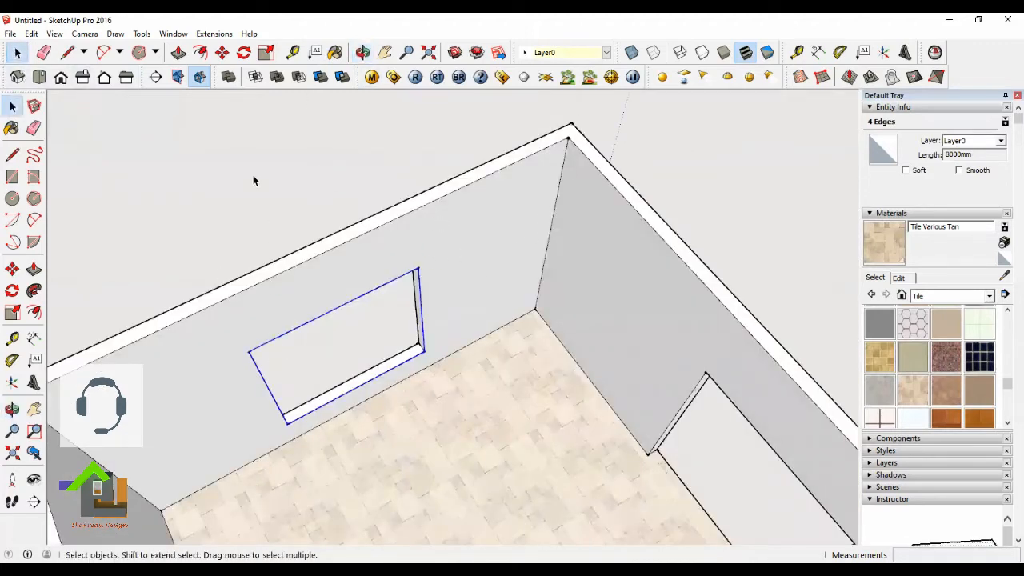
left_click(222, 54)
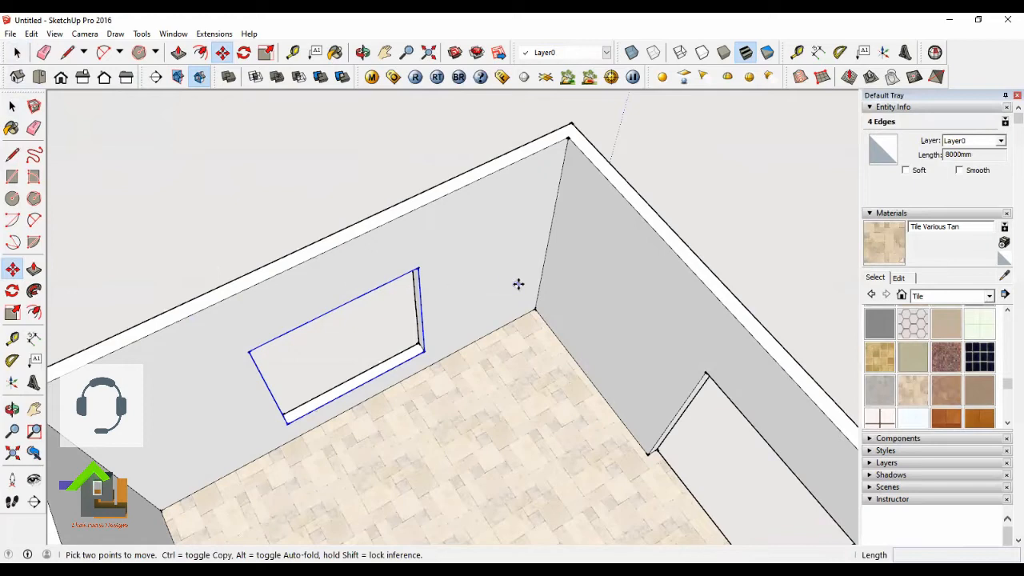
scroll(388, 293, "down", 2)
scroll(347, 263, "up", 2)
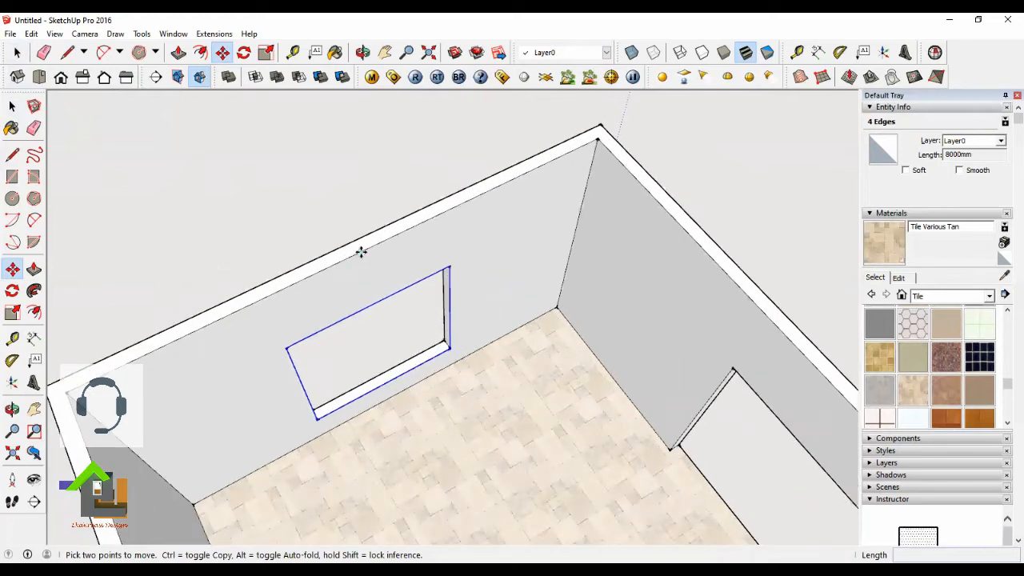
scroll(361, 248, "down", 1)
scroll(360, 249, "down", 2)
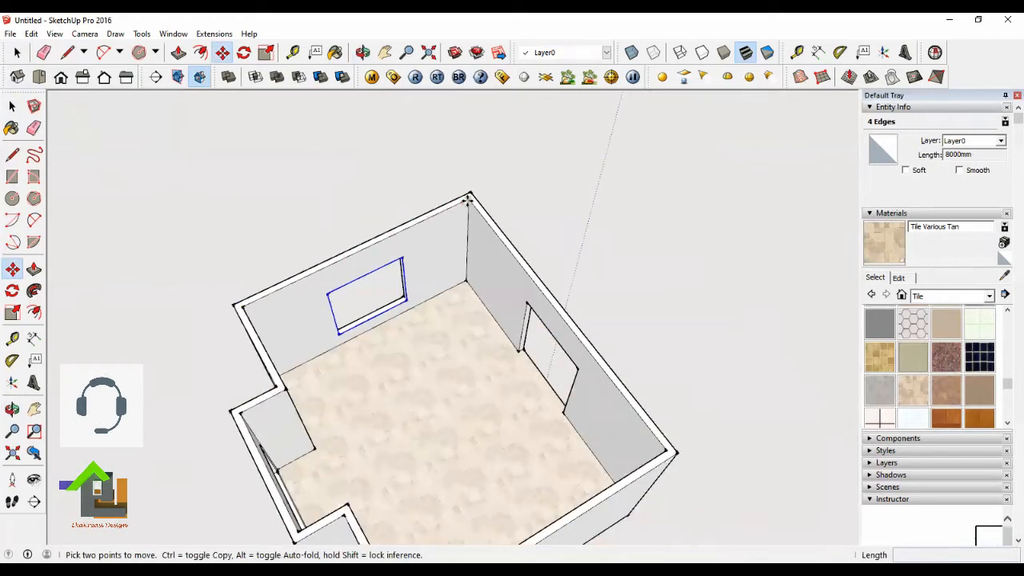
scroll(471, 199, "down", 2)
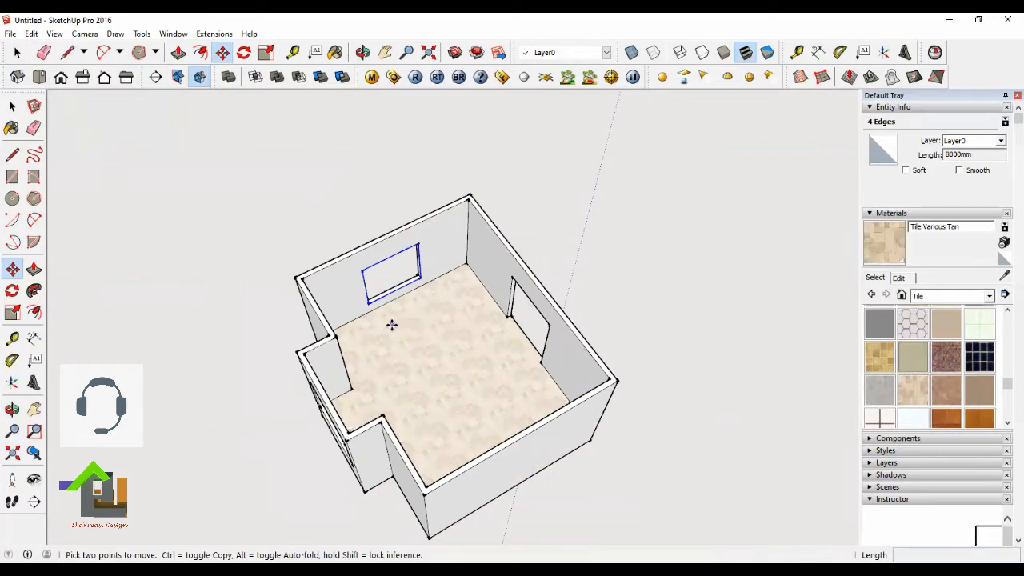
scroll(361, 251, "up", 6)
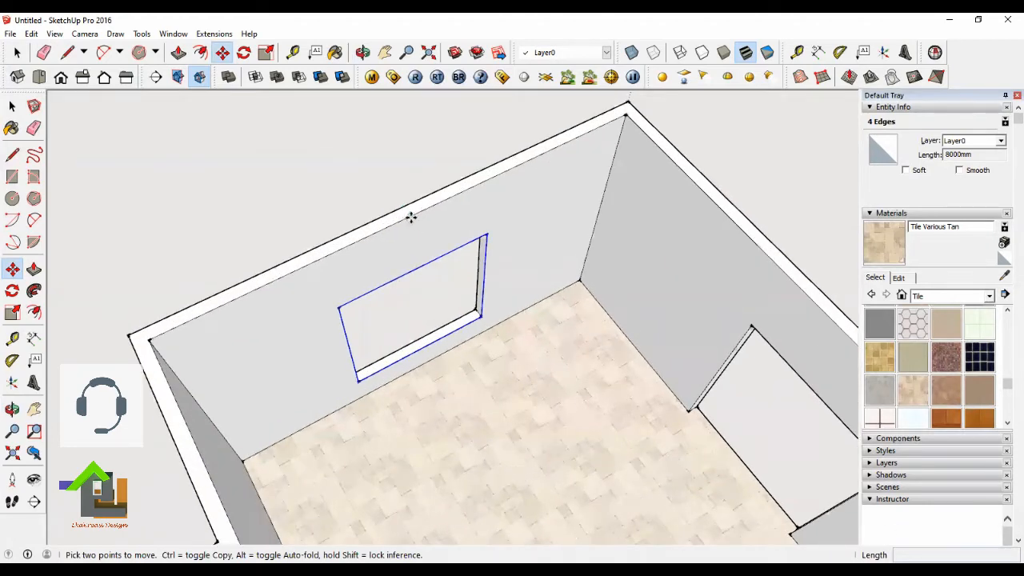
left_click(410, 217)
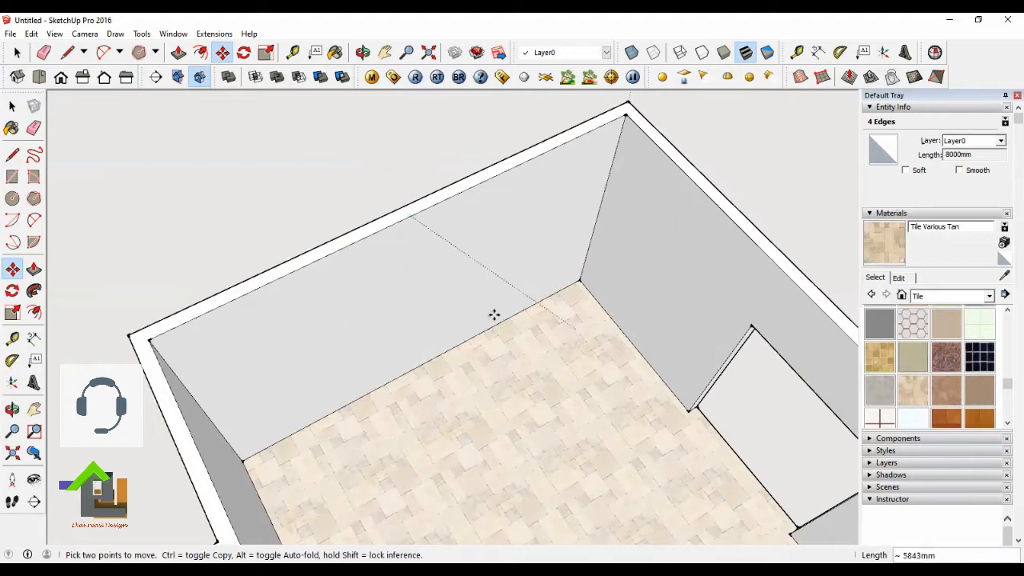
scroll(494, 315, "down", 3)
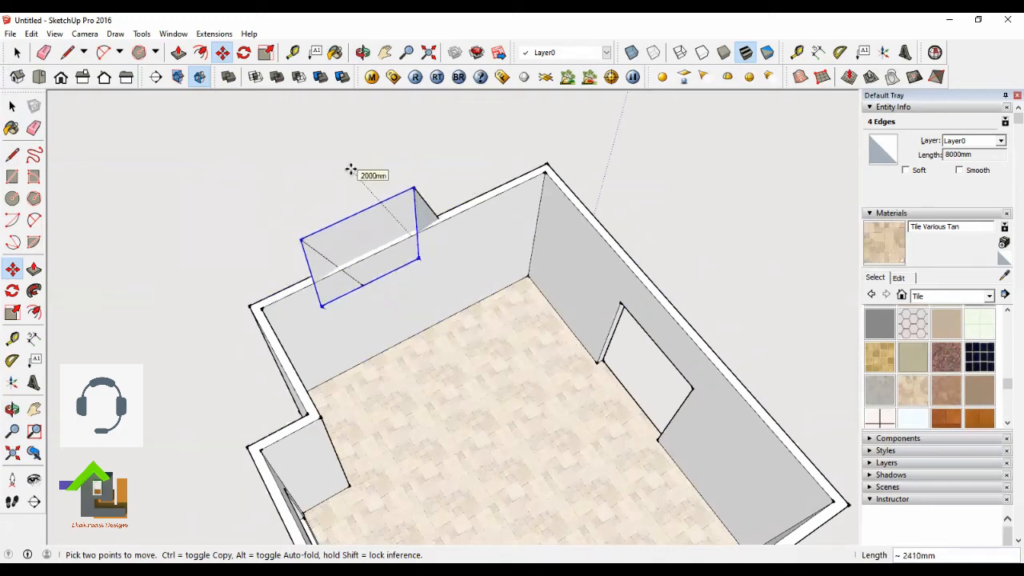
key("ctrl")
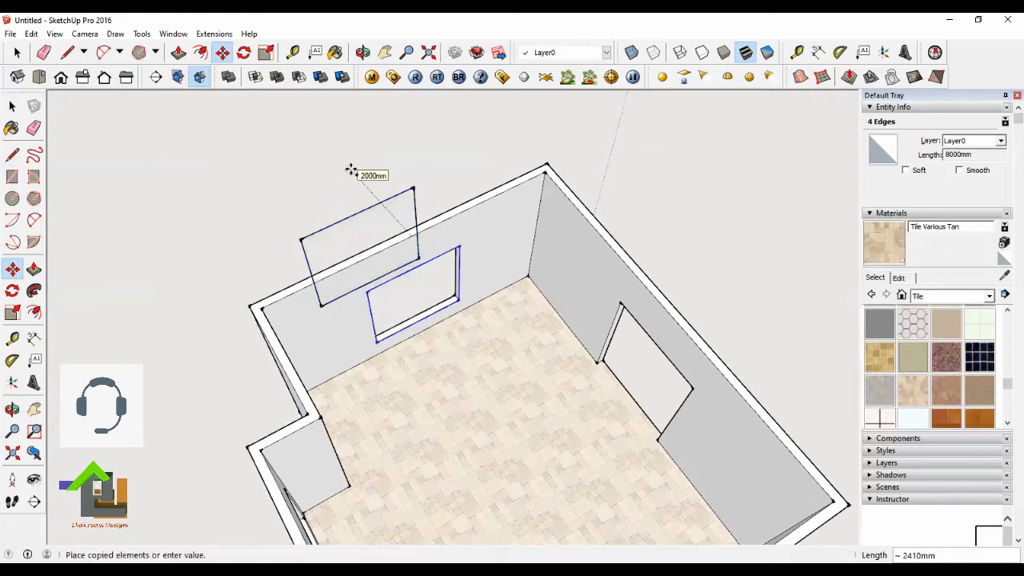
key("o")
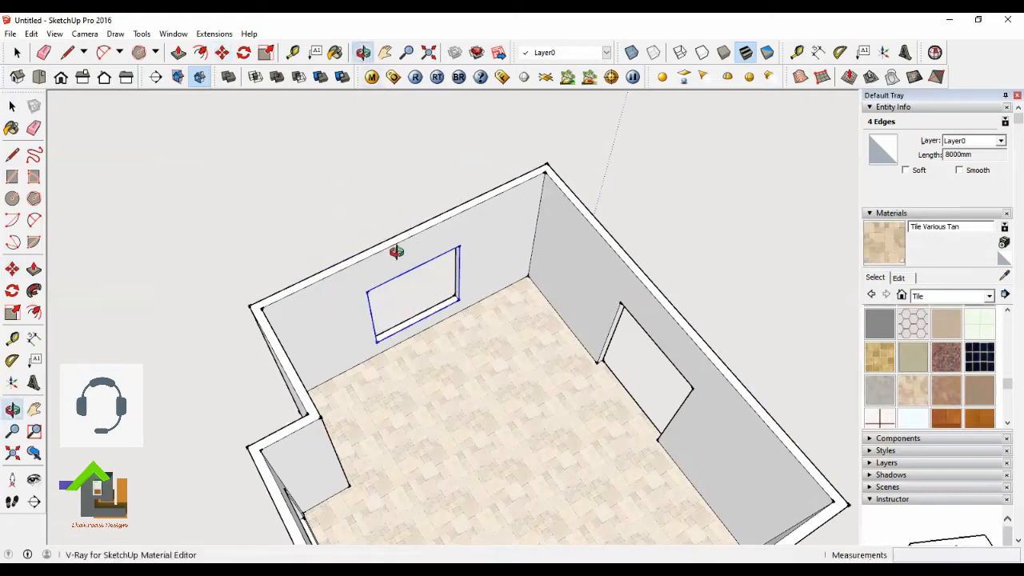
left_click_drag(383, 368, 578, 216)
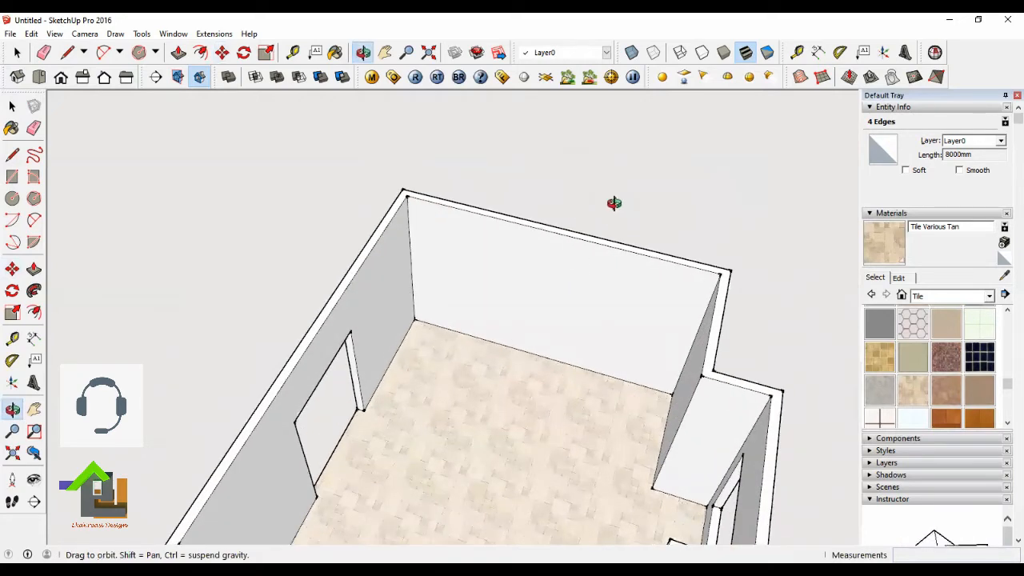
right_click(598, 195)
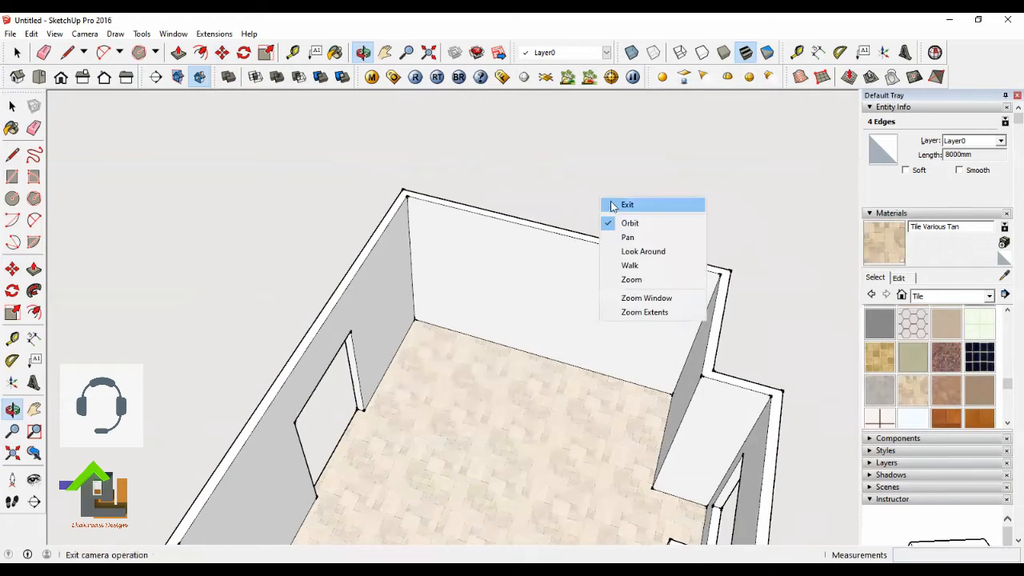
left_click(612, 202)
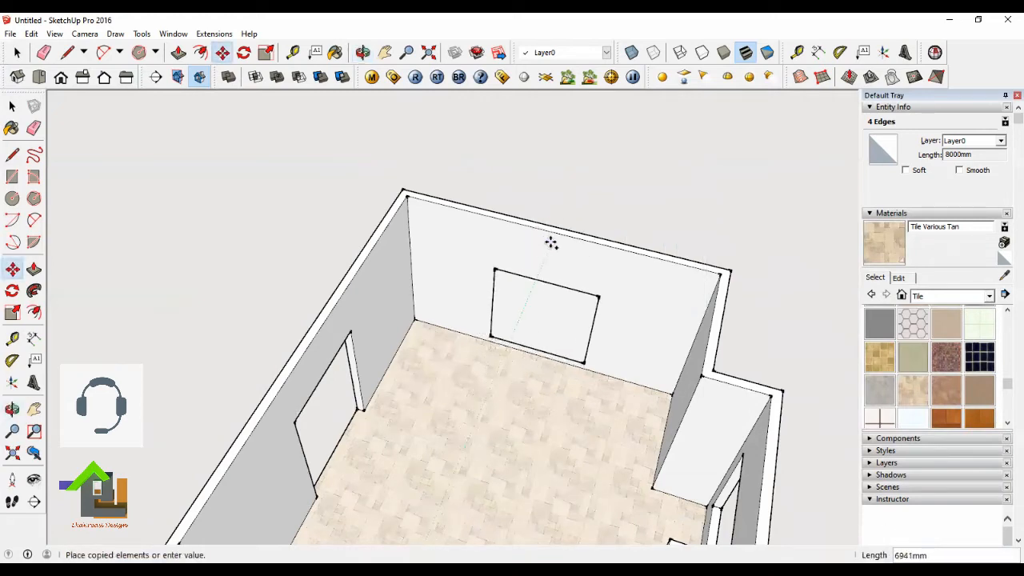
scroll(556, 234, "up", 3)
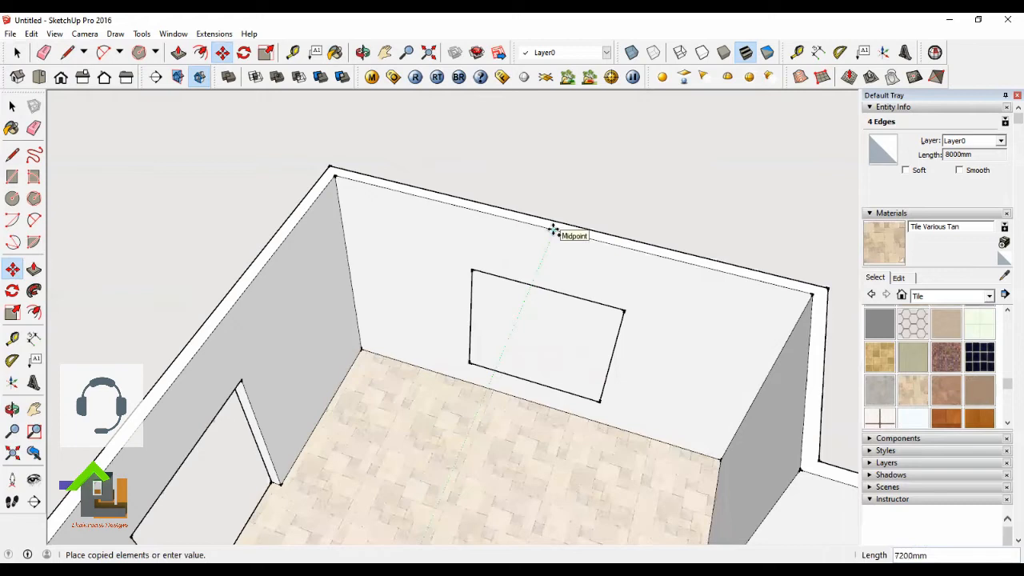
key("Escape")
left_click(17, 53)
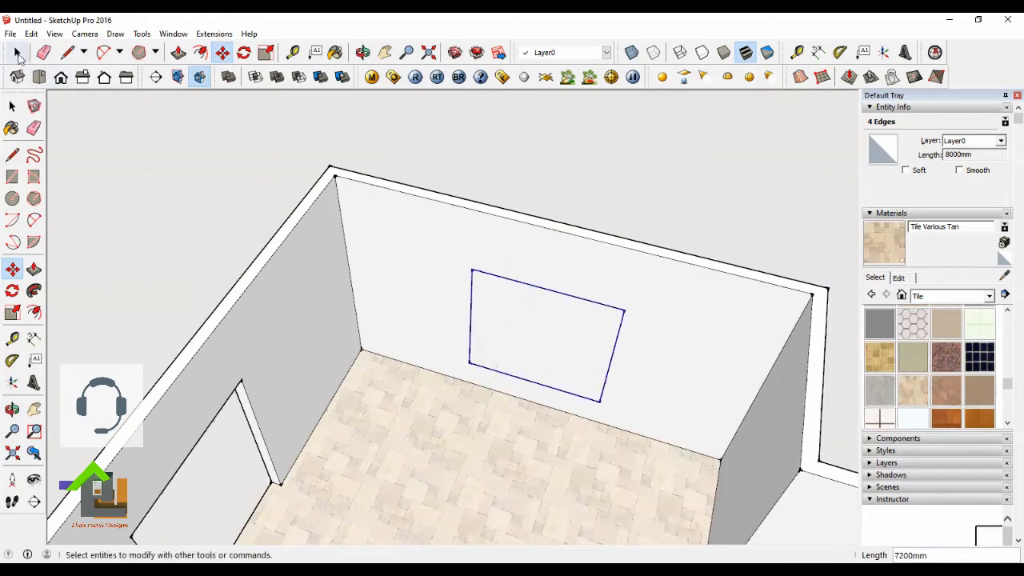
Step: Push the copied window face on the opposite wall 150 mm through the wall to cut the opening
left_click(180, 181)
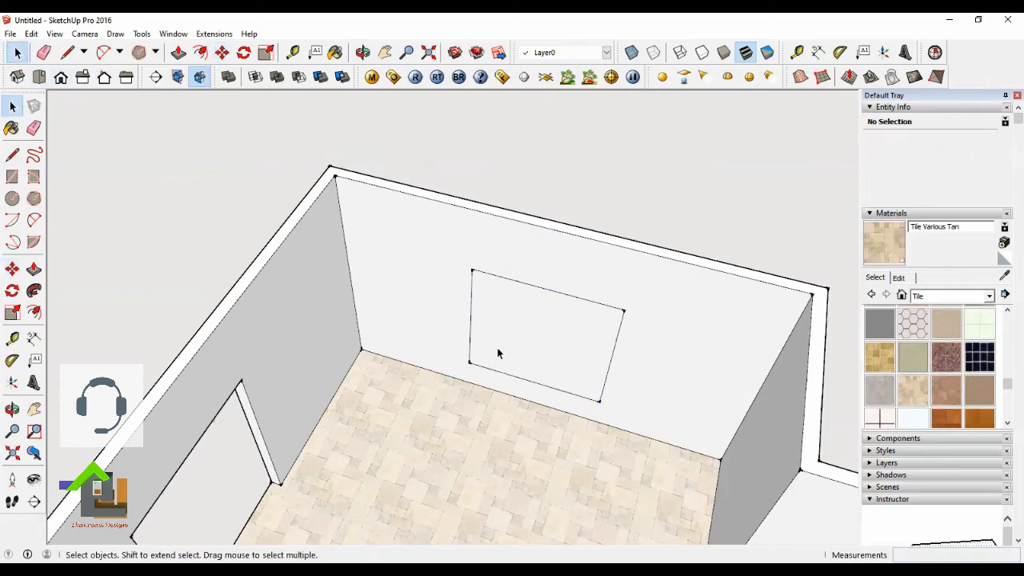
left_click(516, 321)
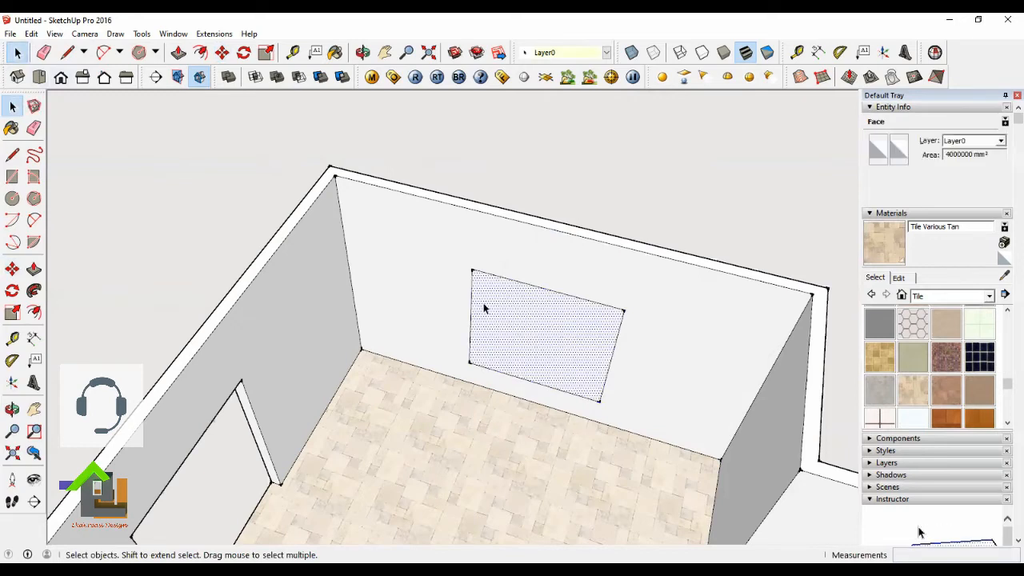
left_click(526, 189)
left_click(488, 242)
left_click(520, 309)
left_click(527, 189)
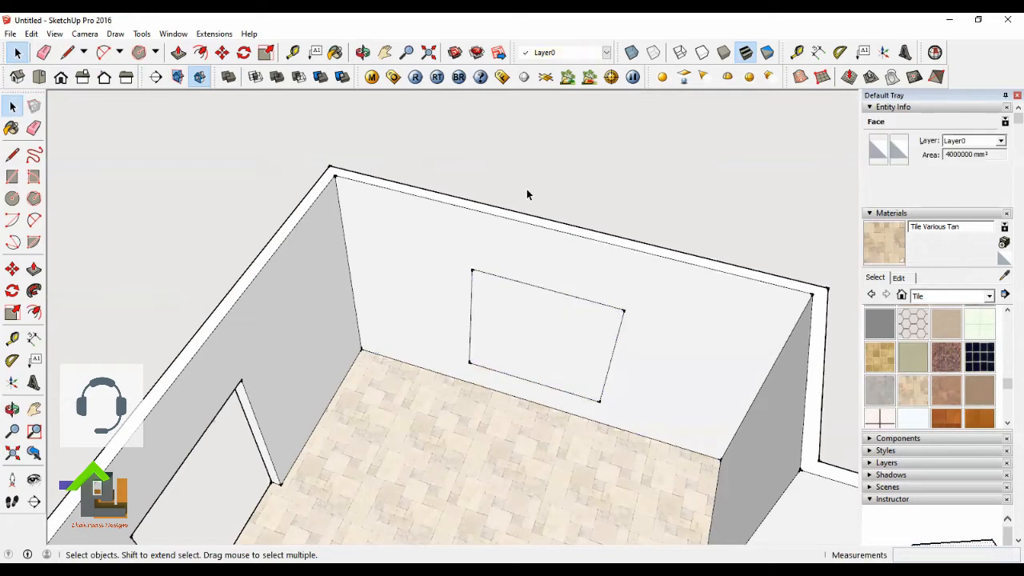
left_click(177, 52)
left_click(506, 334)
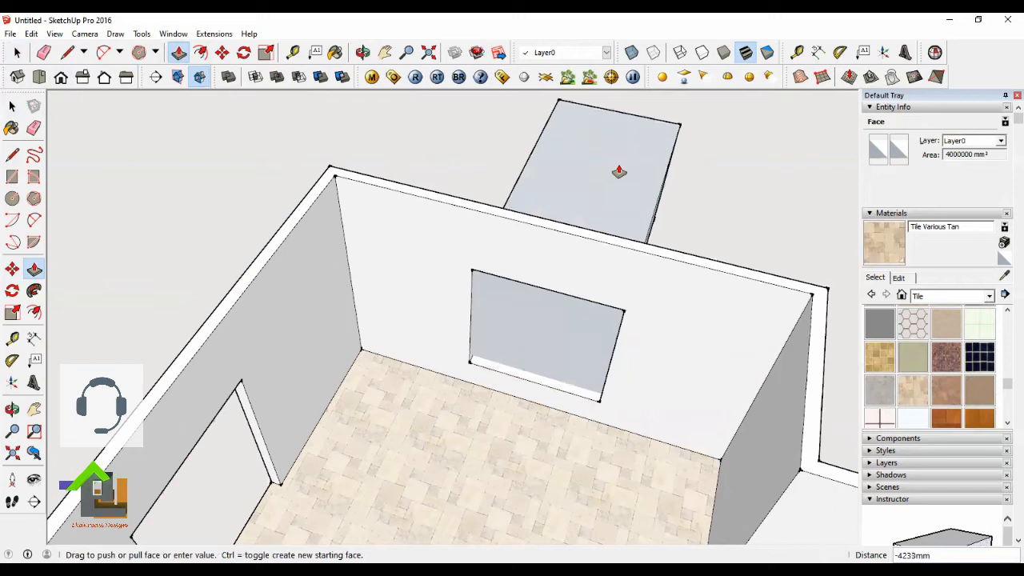
type("150")
key("Return")
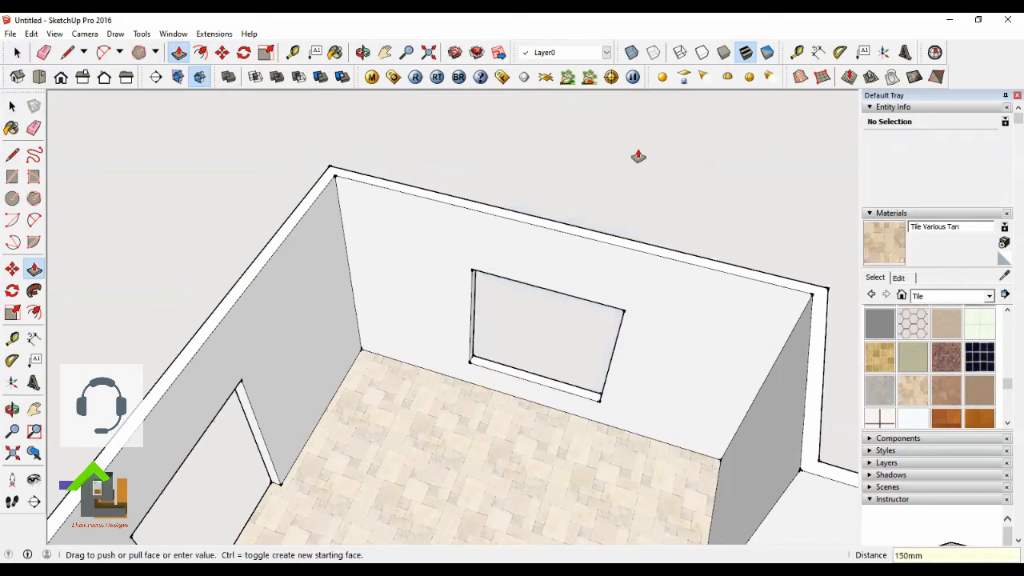
Step: Select the eight outer upper edges of the room's walls, including the edges around the projection
left_click(362, 52)
left_click_drag(464, 264, 233, 240)
left_click(17, 53)
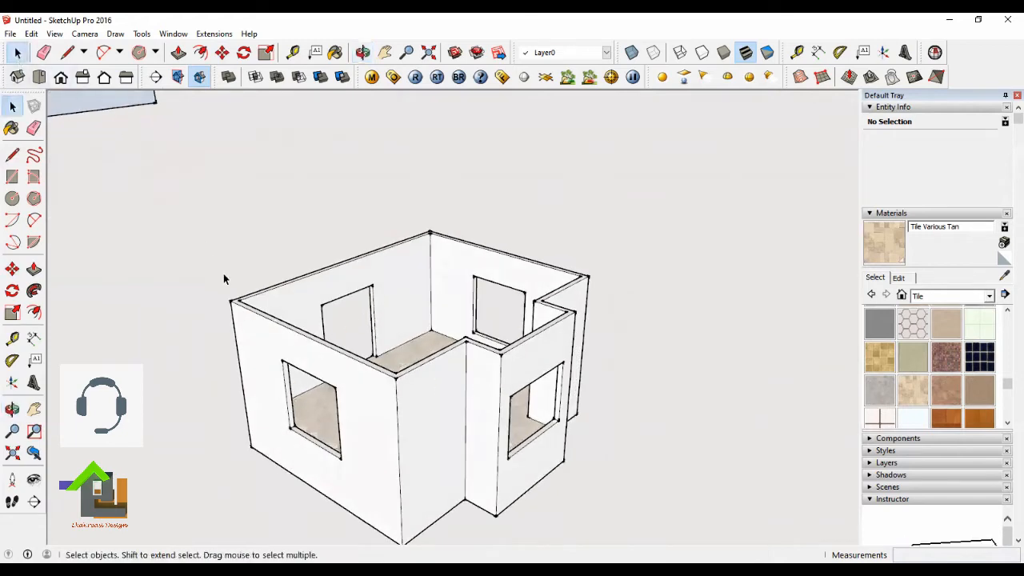
left_click(391, 378)
left_click(429, 361, "ctrl")
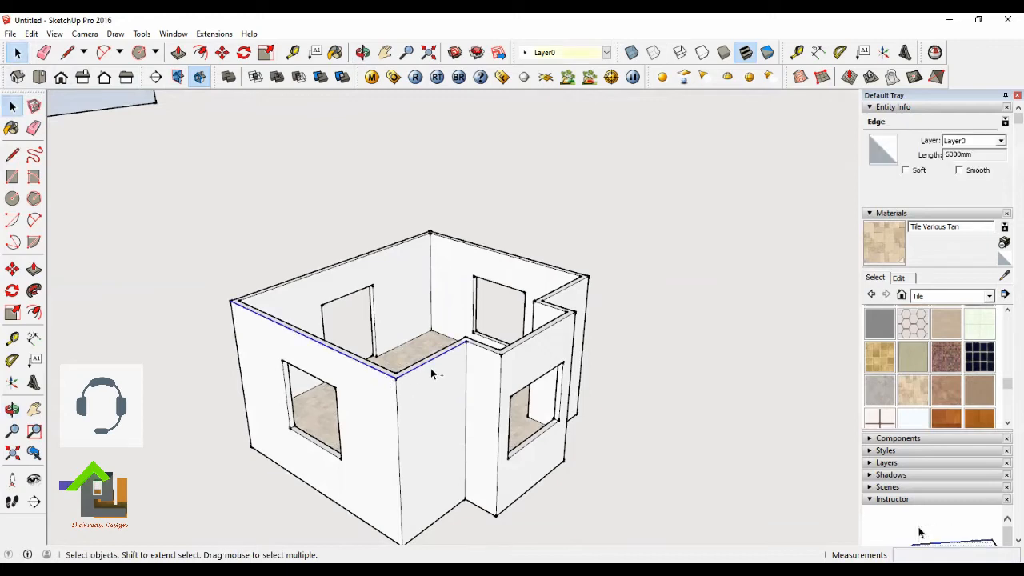
left_click(484, 345, "ctrl")
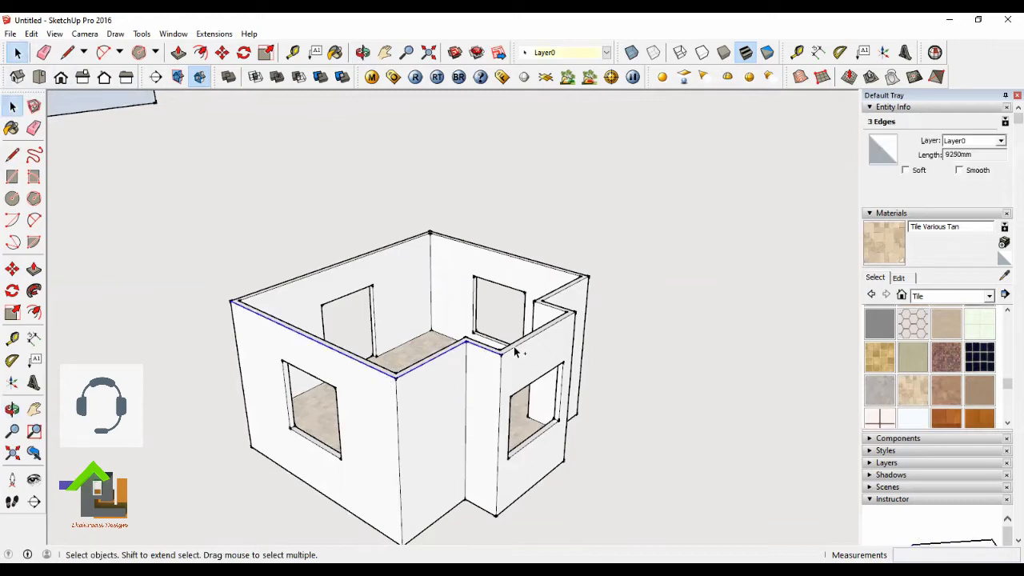
middle_click_drag(514, 352, 560, 308)
scroll(560, 312, "up", 2)
left_click(562, 286, "ctrl")
scroll(572, 256, "up", 2)
left_click(573, 255, "ctrl")
scroll(590, 264, "down", 2)
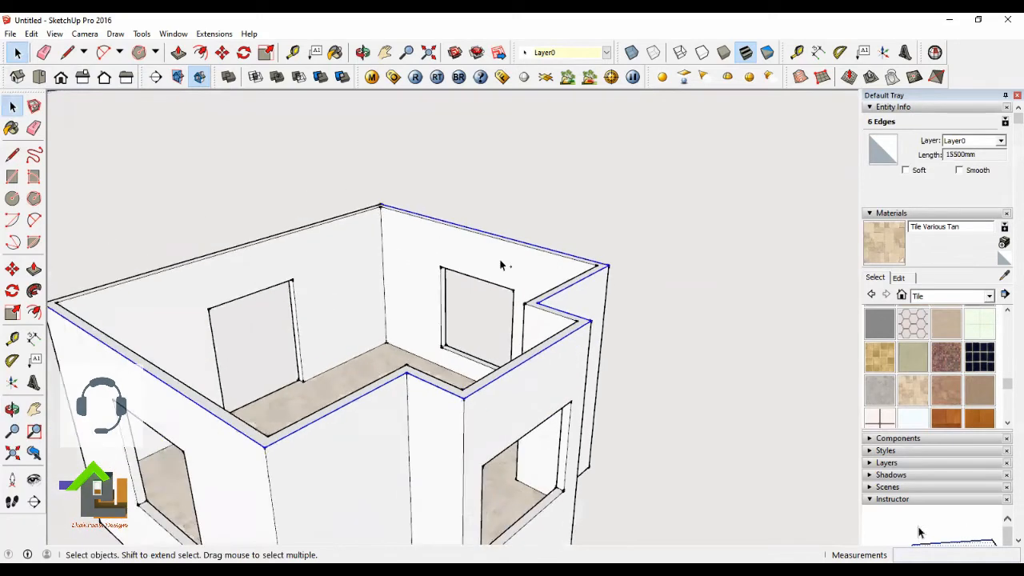
scroll(500, 265, "down", 1)
scroll(370, 219, "up", 5)
scroll(367, 230, "down", 1)
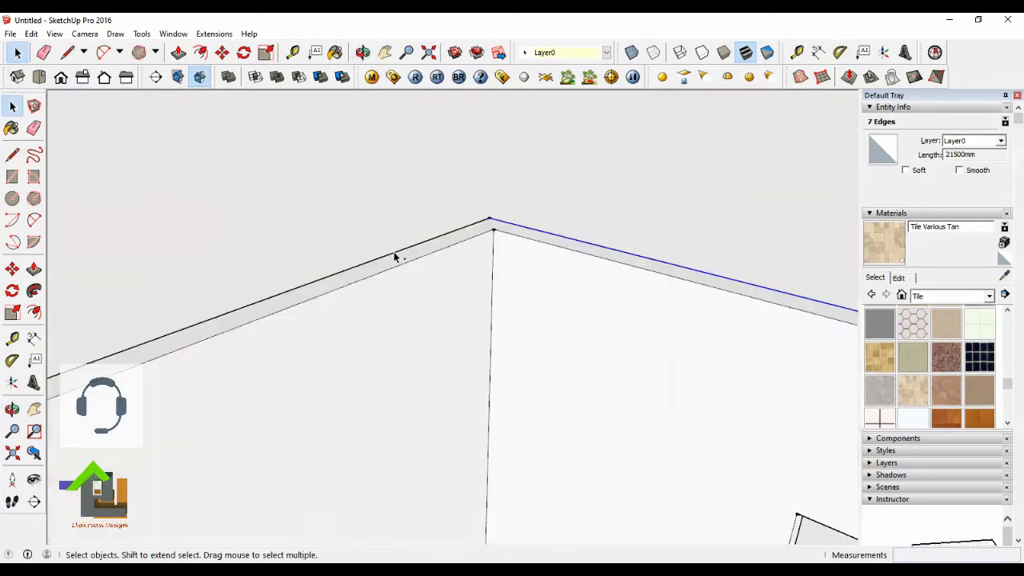
left_click(394, 255, "ctrl")
scroll(395, 268, "down", 5)
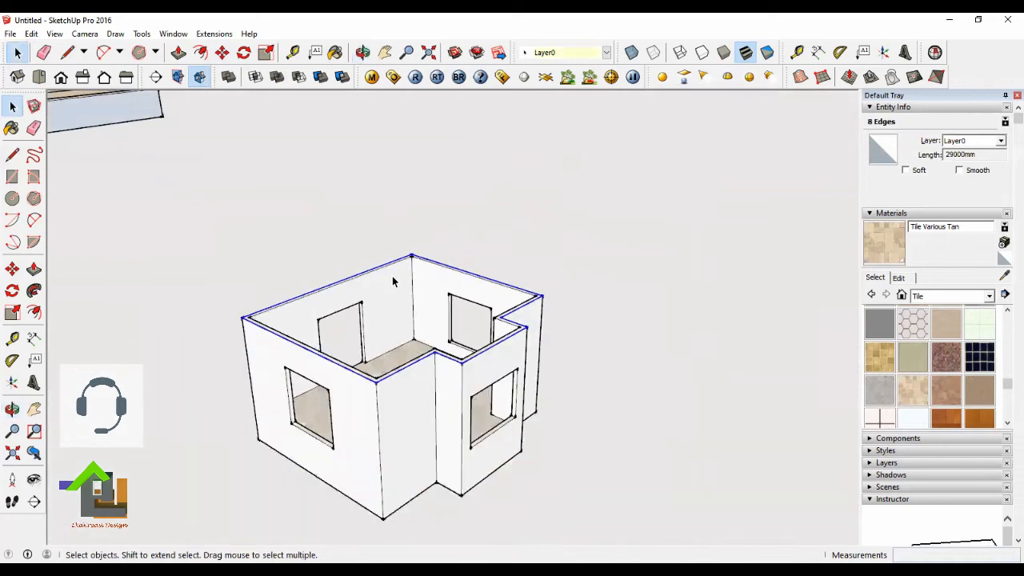
Step: Copy the selected wall outline about 20520 mm along the red axis to empty space beside the room
left_click(221, 53)
scroll(541, 296, "up", 2)
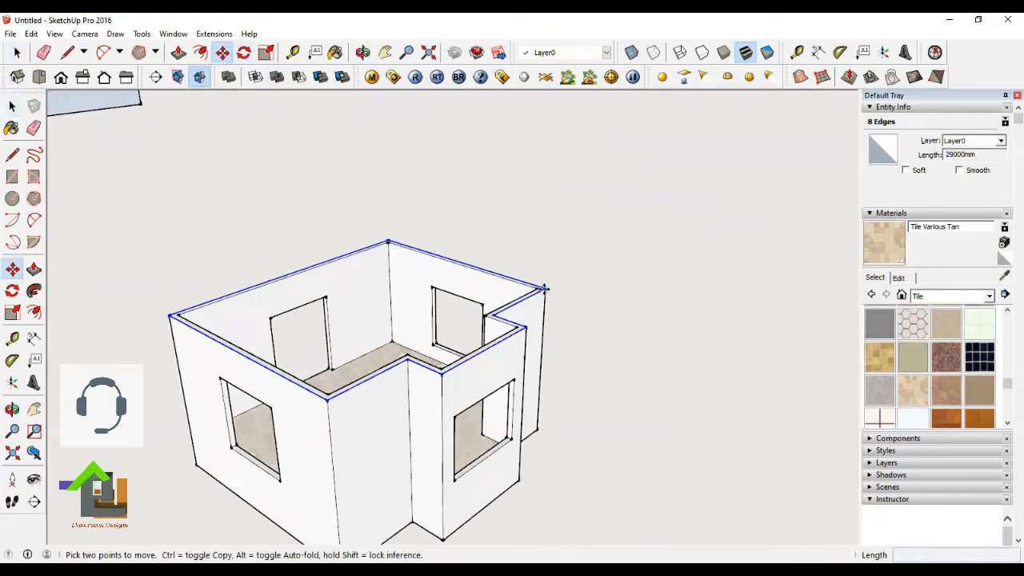
key("ctrl")
left_click(543, 290)
scroll(543, 290, "down", 3)
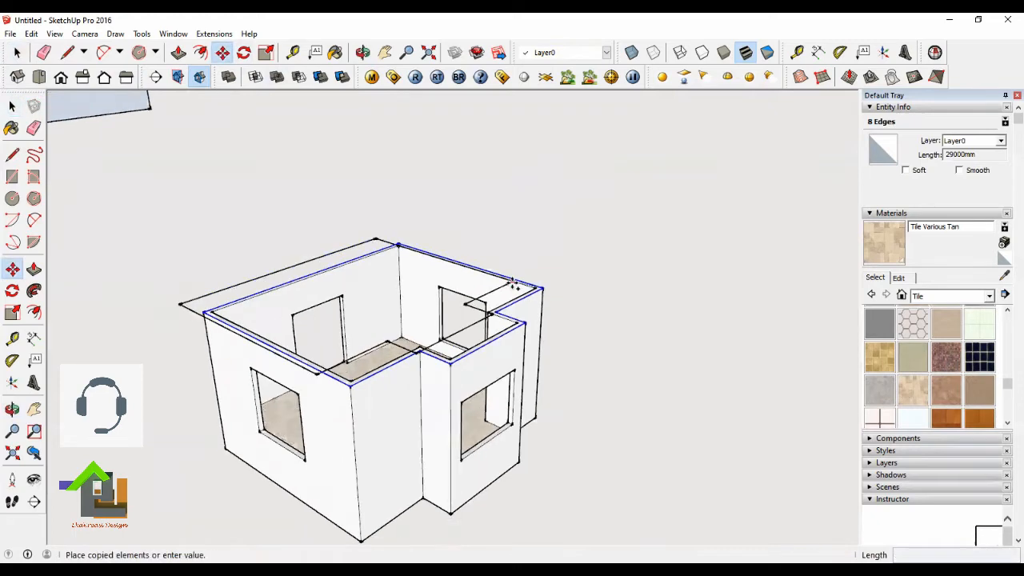
scroll(510, 283, "down", 3)
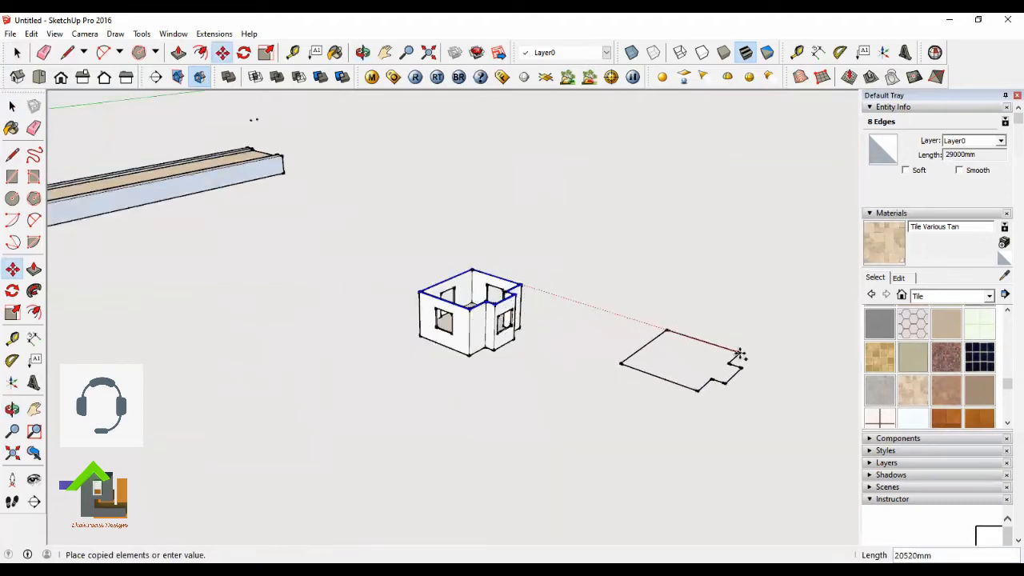
left_click(740, 353)
left_click(17, 53)
left_click(586, 248)
scroll(664, 382, "up", 1)
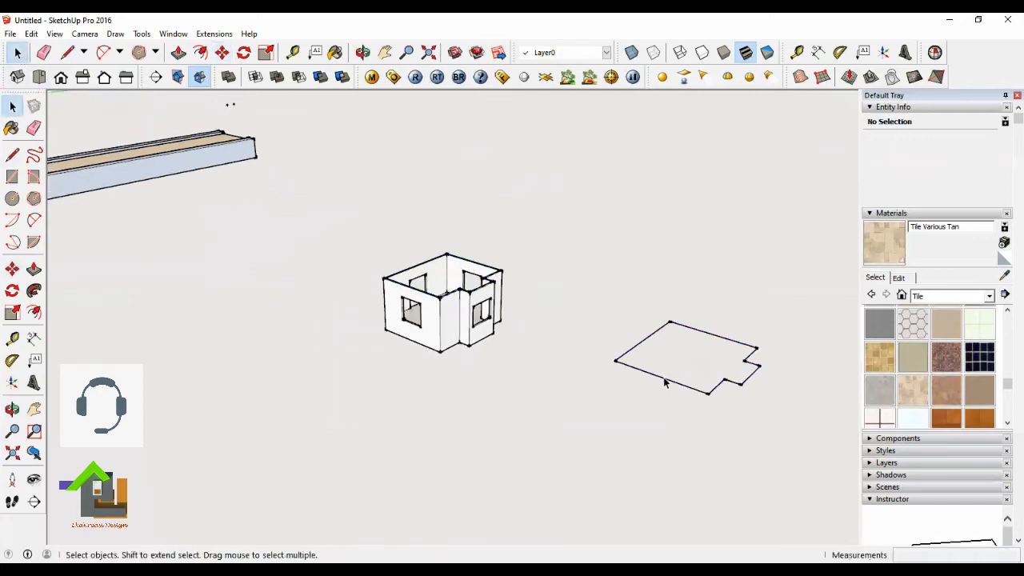
Step: Draw a 300 mm vertical edge on the blue axis, clear of the copied outline near its projection
scroll(664, 382, "up", 2)
left_click(363, 53)
left_click_drag(316, 303, 491, 307)
scroll(614, 382, "up", 3)
left_click_drag(640, 369, 404, 320)
scroll(404, 320, "down", 4)
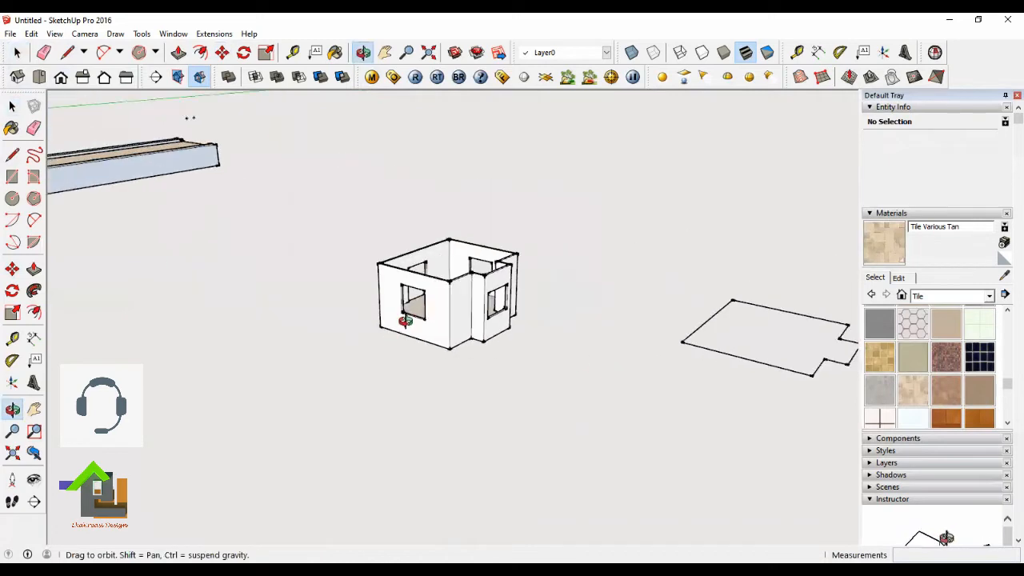
scroll(720, 335, "up", 3)
left_click_drag(719, 335, 588, 305)
scroll(589, 305, "up", 5)
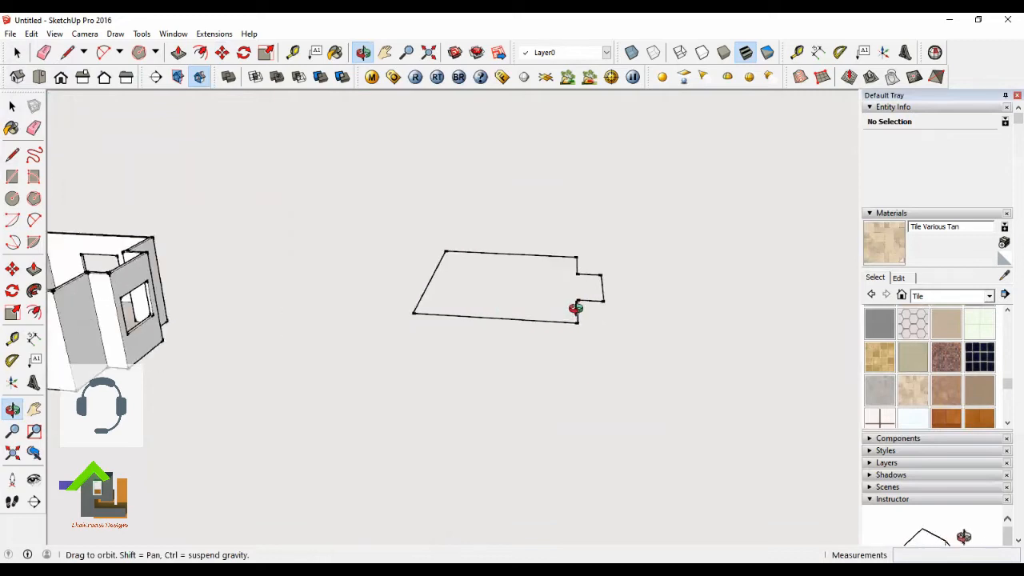
left_click(67, 52)
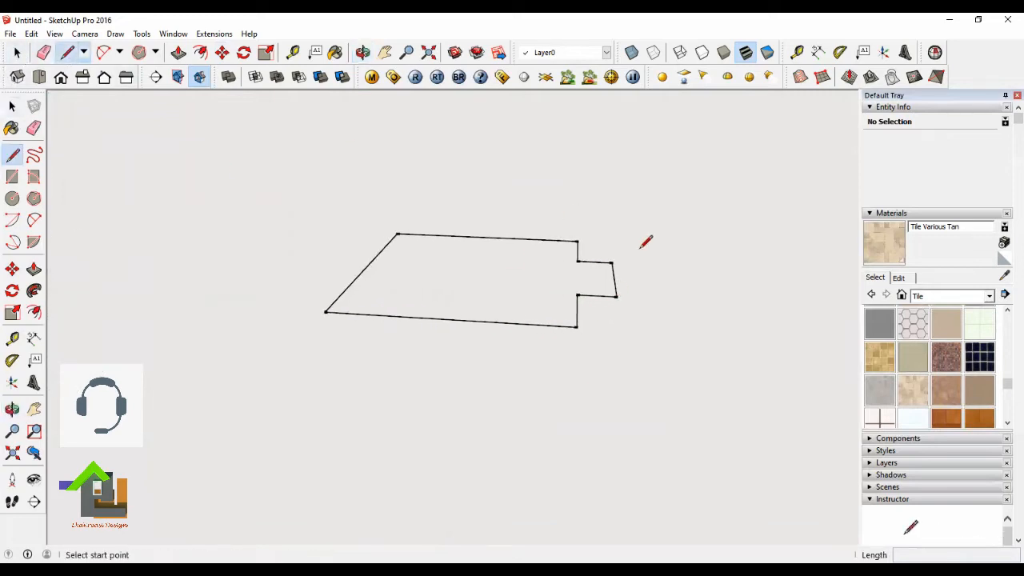
left_click(662, 290)
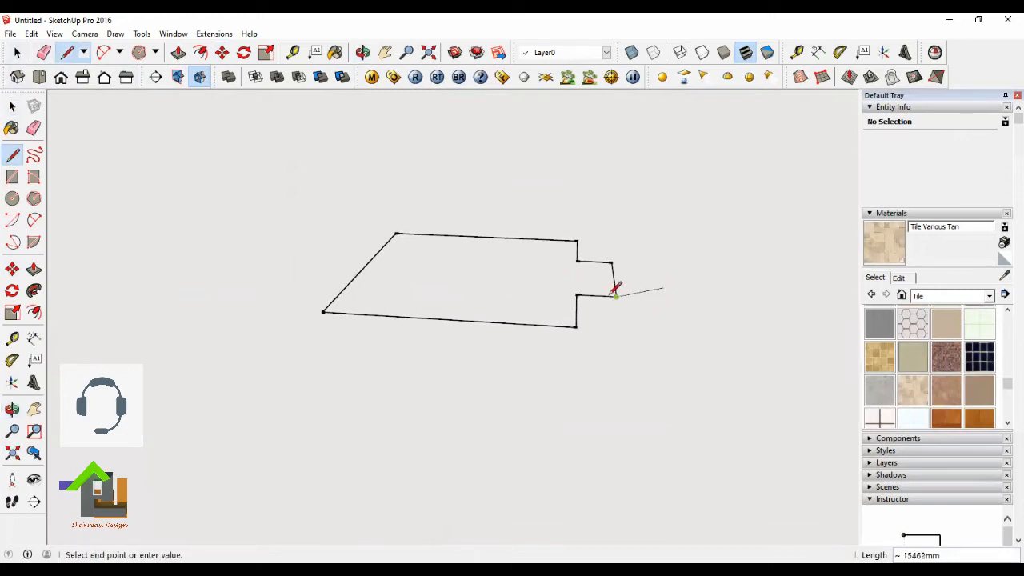
scroll(613, 295, "up", 1)
scroll(616, 289, "up", 1)
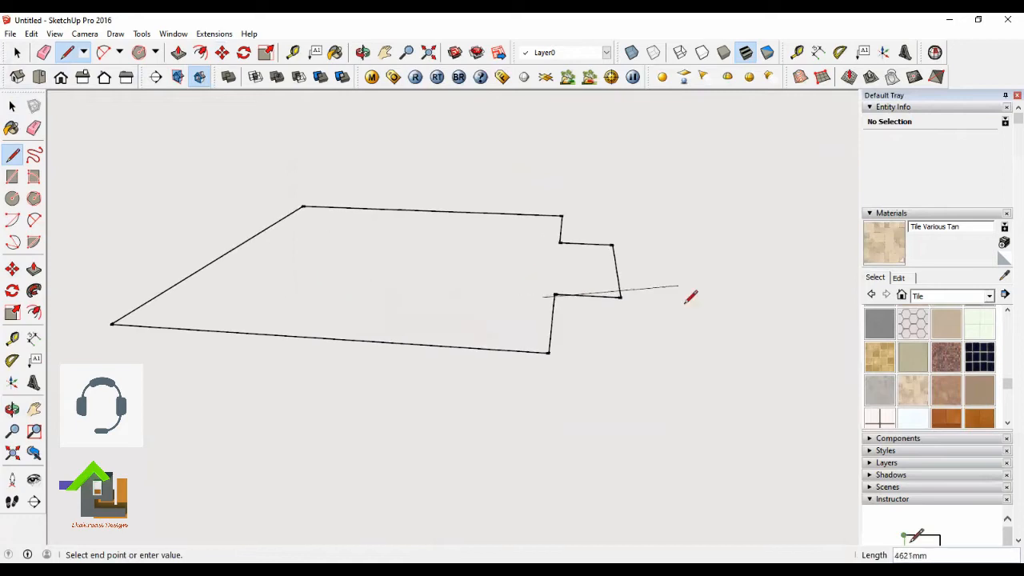
left_click(385, 52)
left_click_drag(558, 306, 492, 283)
key("Escape")
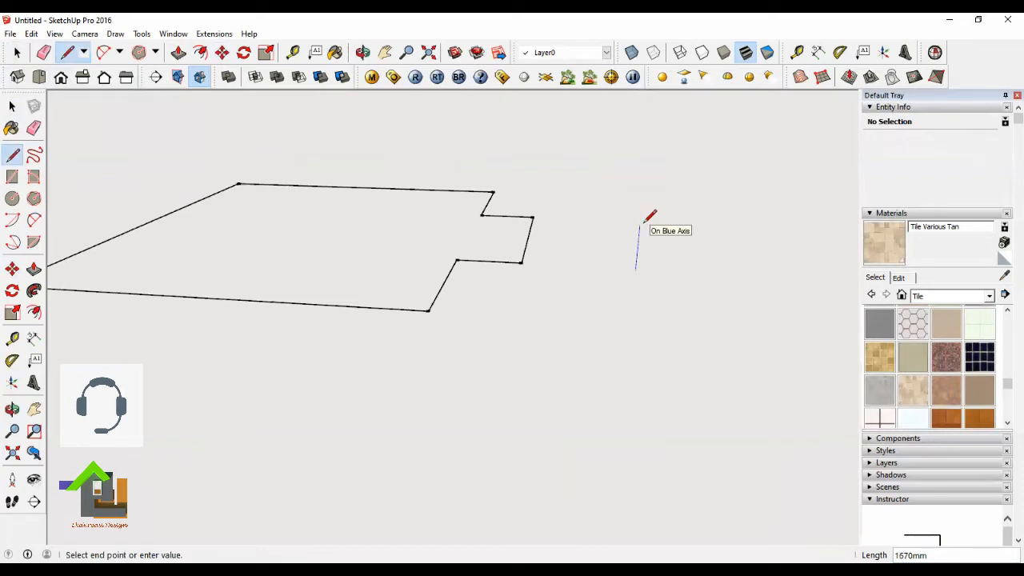
type("00")
key("Return")
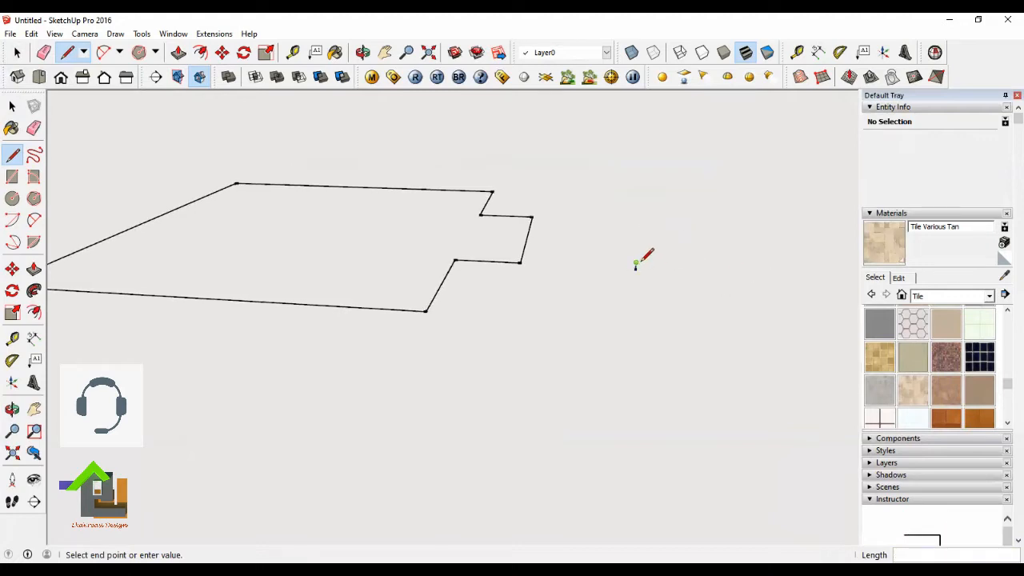
Step: Complete the upright rectangle with 500 mm horizontal edges and a second 300 mm vertical edge, and select its face
scroll(636, 263, "up", 3)
scroll(638, 261, "up", 3)
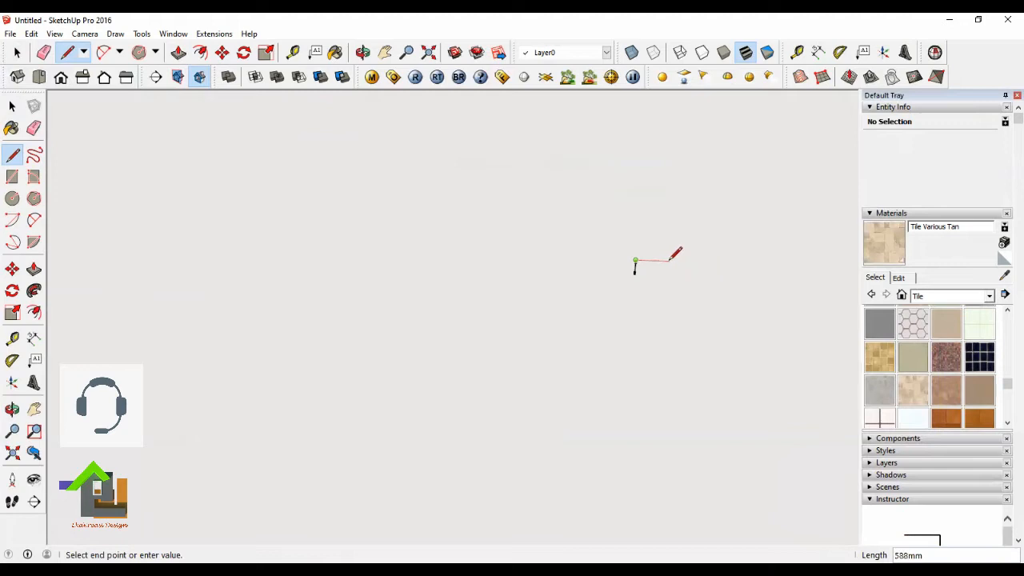
type("50")
key("Return")
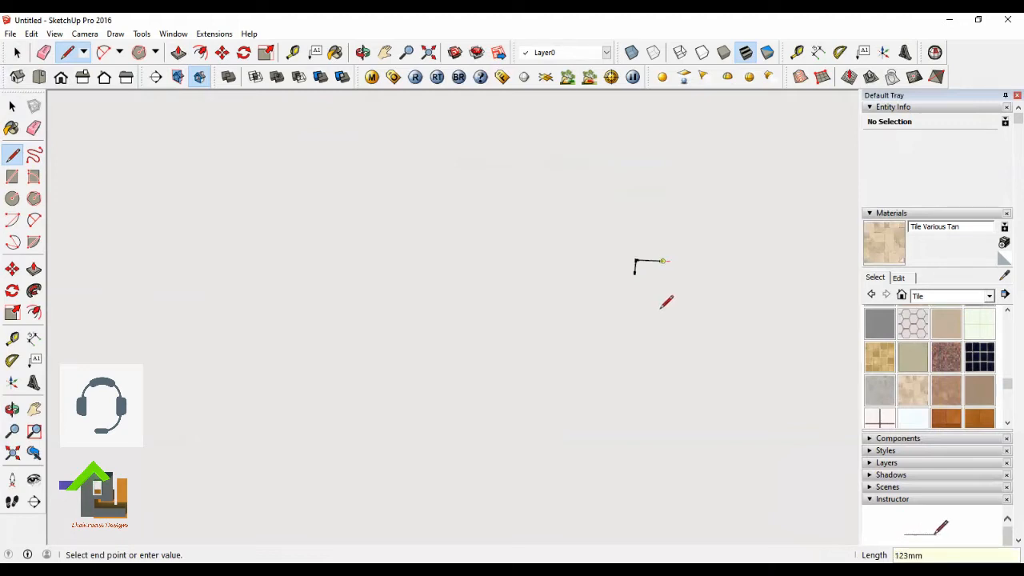
type("300")
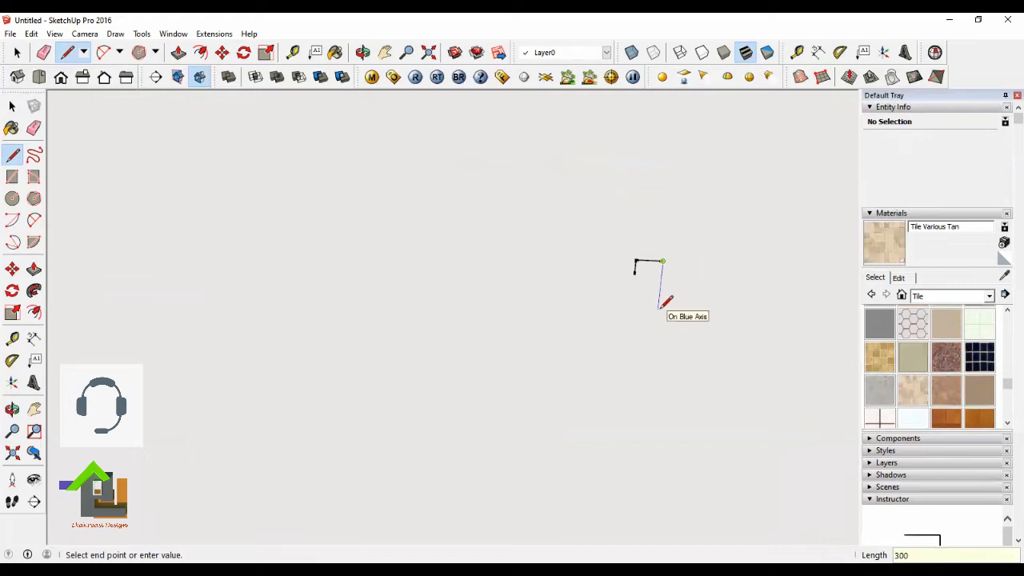
key("Return")
type("500")
key("Return")
key("space")
scroll(652, 268, "up", 4)
left_click(629, 266)
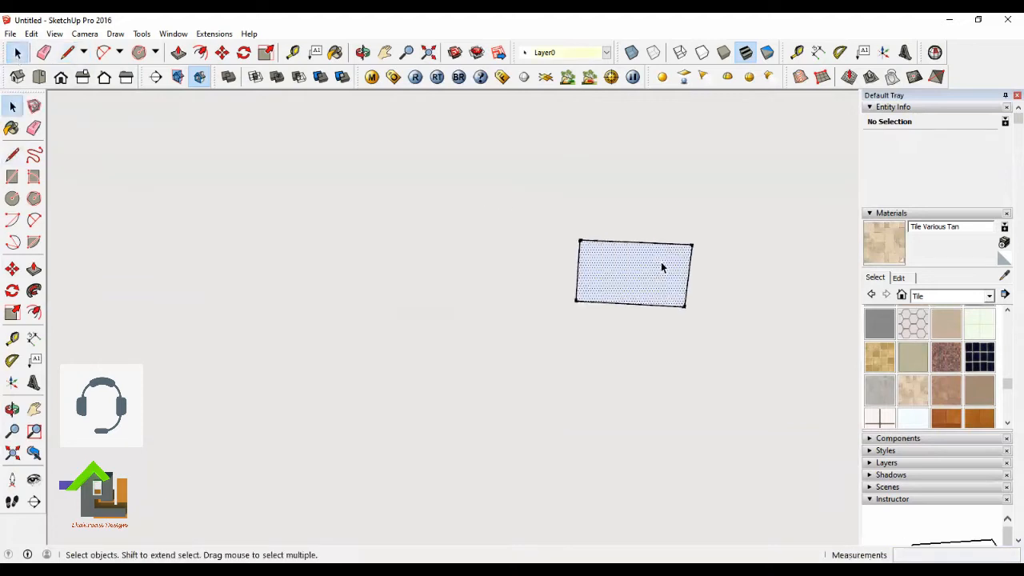
Step: Start a stepped line at the rectangle's upper corner, running 30 mm down the side edge and a short way inward along the red axis
scroll(660, 266, "up", 2)
left_click(384, 52)
left_click_drag(639, 262, 486, 260)
left_click(363, 52)
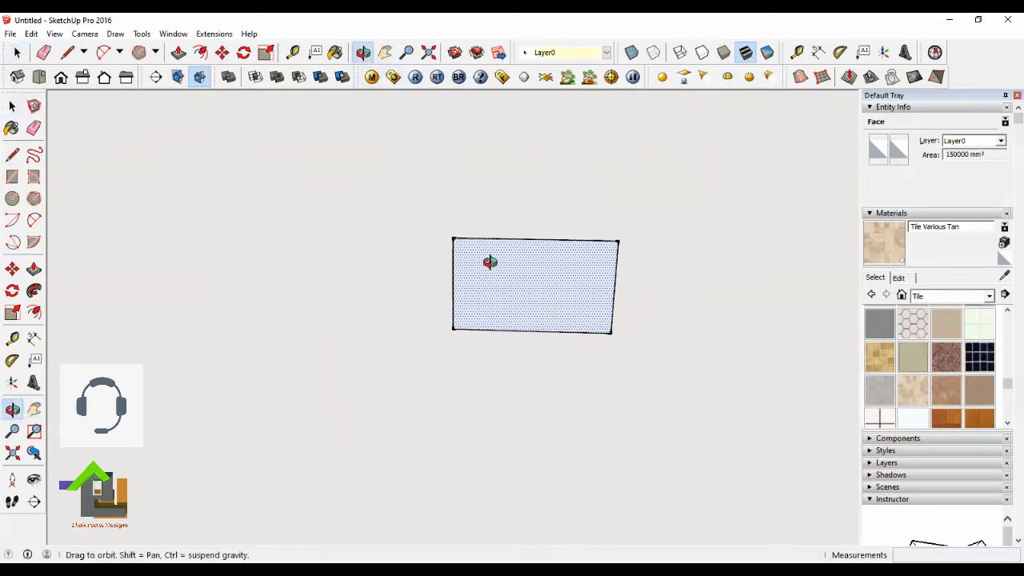
left_click(17, 52)
left_click(68, 53)
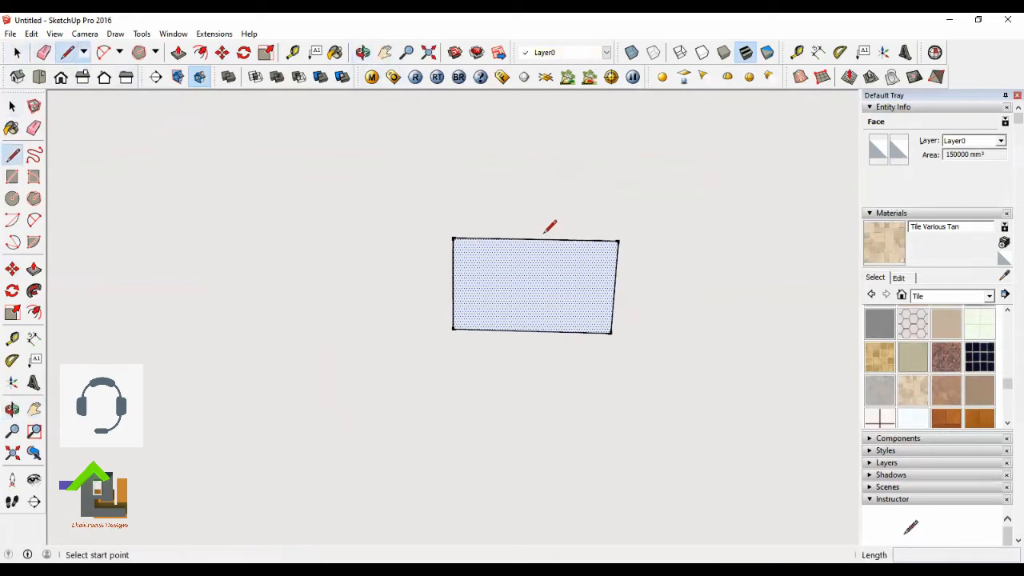
scroll(539, 279, "up", 1)
scroll(538, 281, "up", 1)
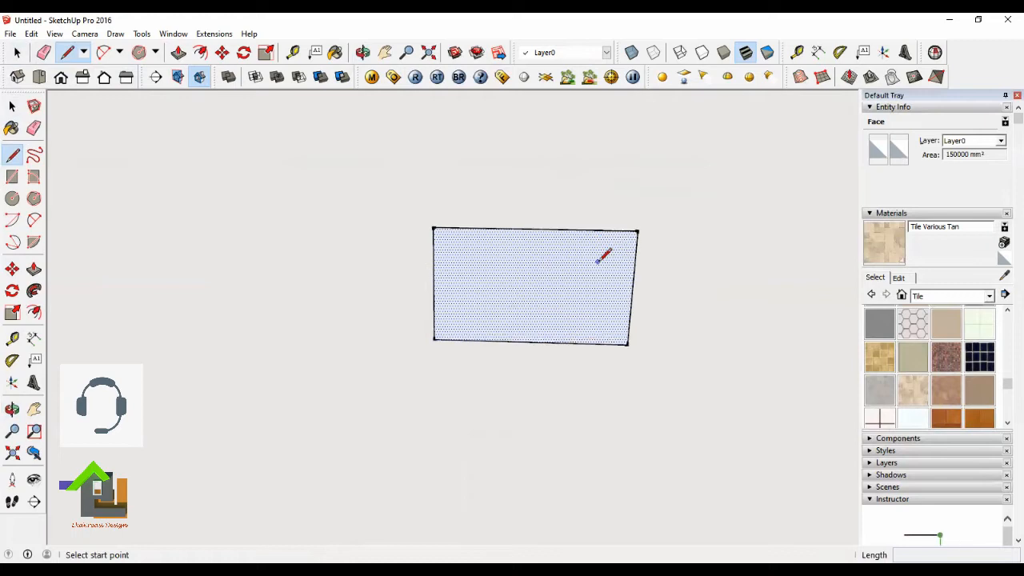
scroll(638, 231, "up", 1)
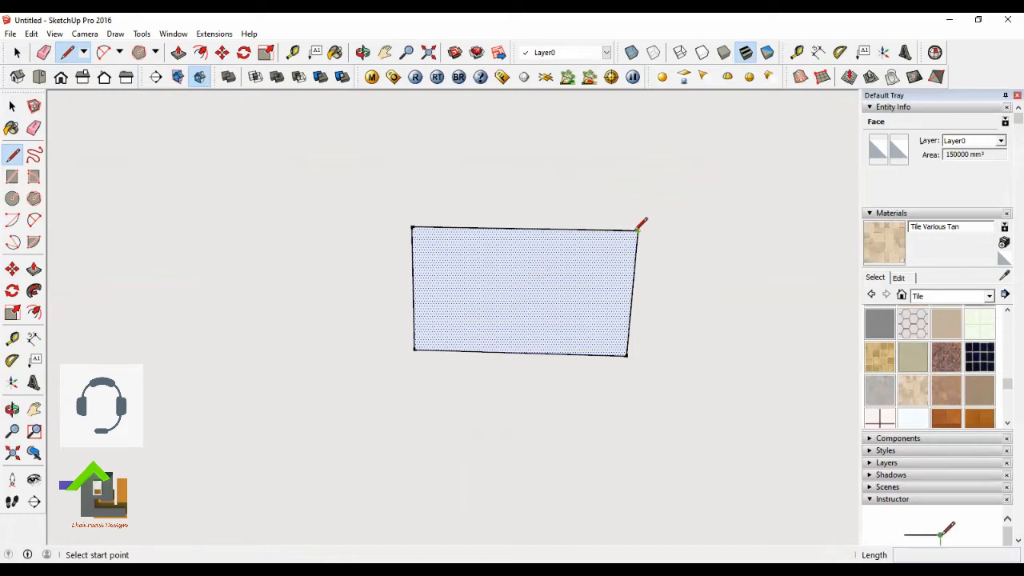
left_click(637, 230)
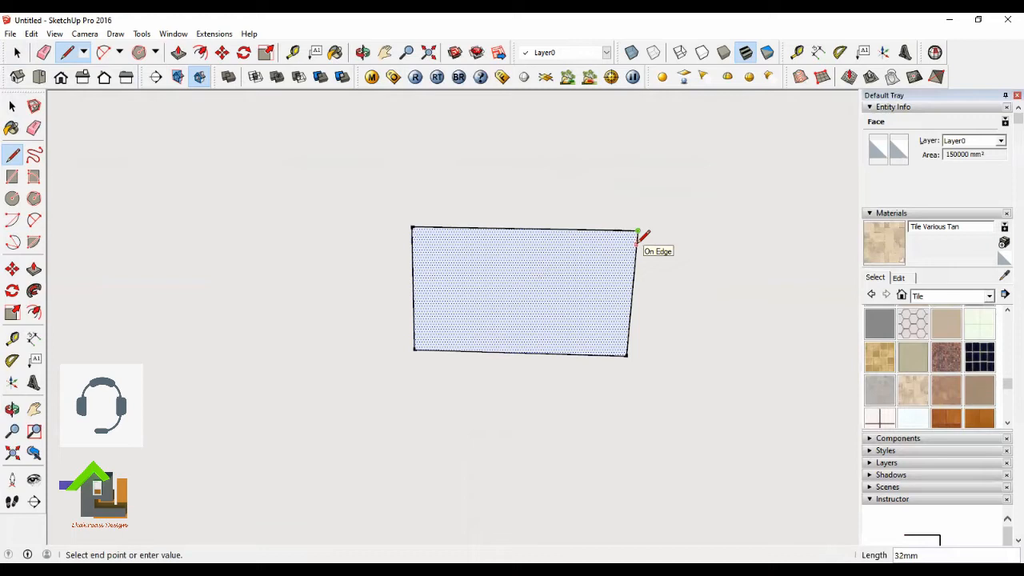
type("30")
key("Return")
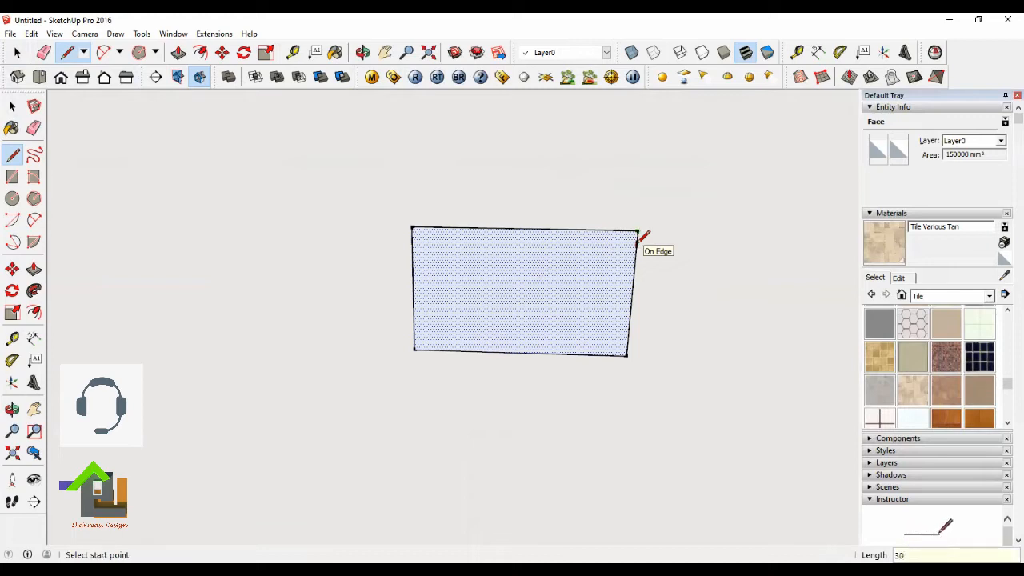
left_click(637, 242)
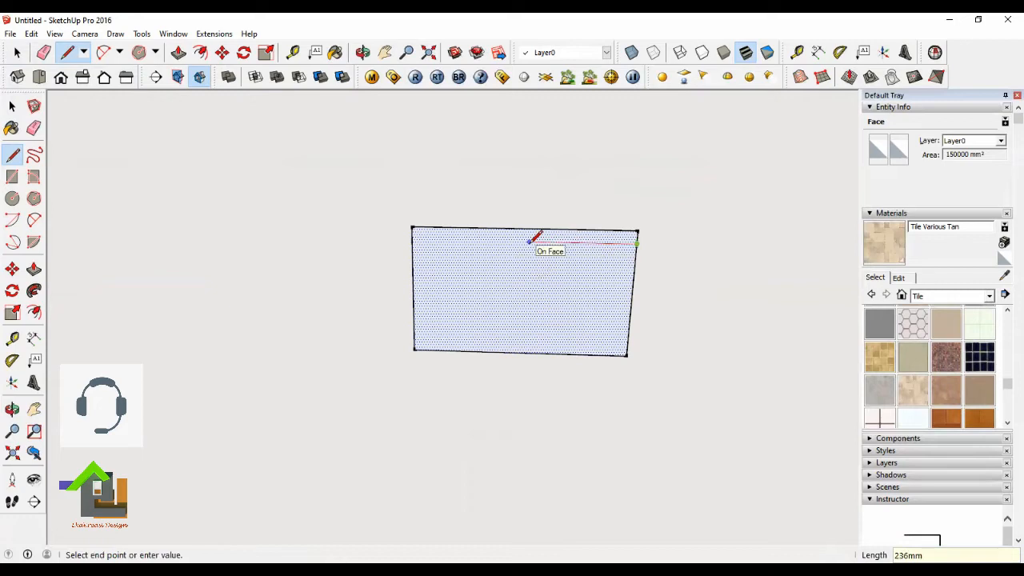
key("Return")
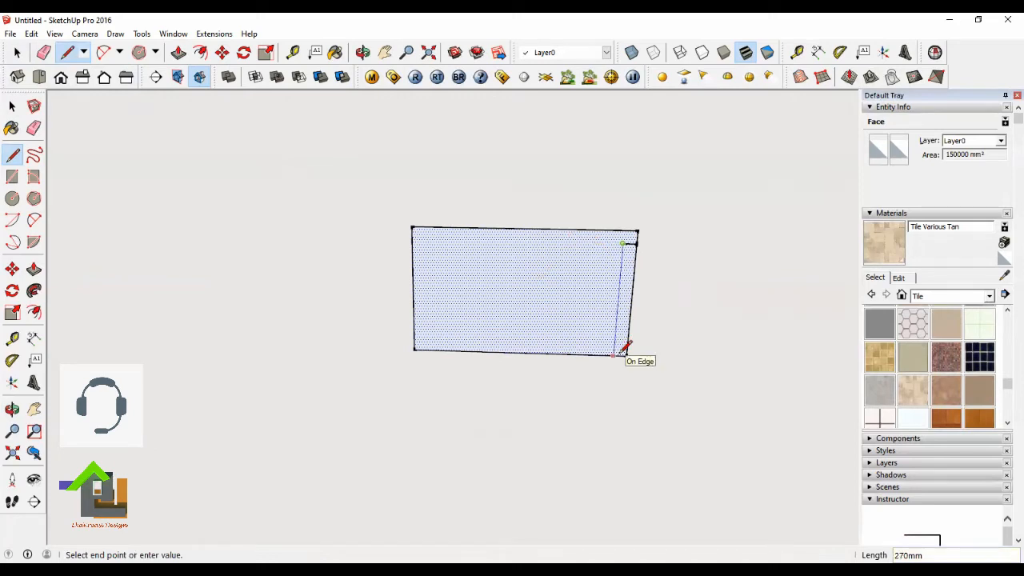
Step: Continue the stepped line 30 mm down, inward along the red axis, 20 mm down and 20 mm further inward
type("30")
key("Return")
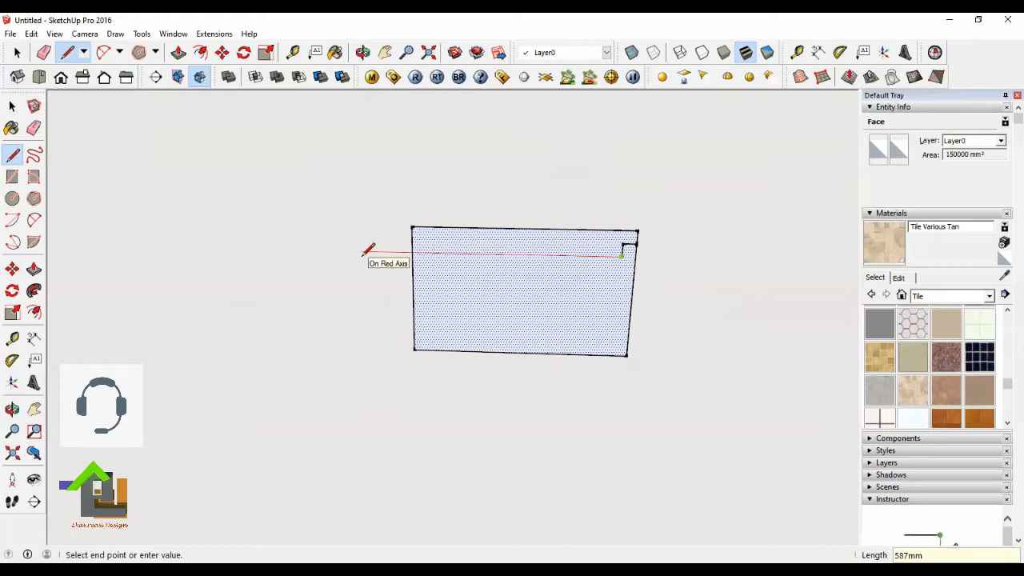
key("Return")
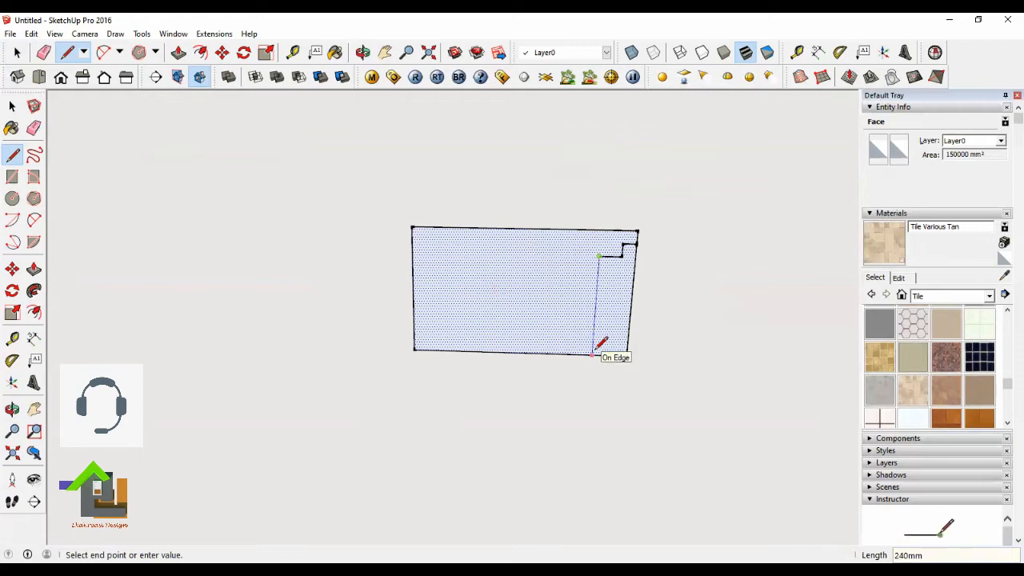
key("Return")
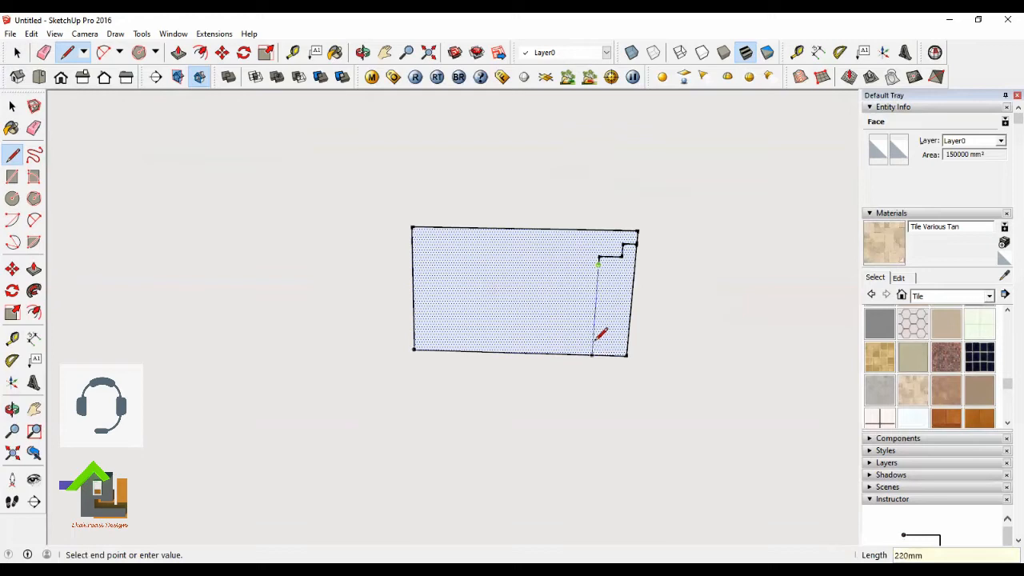
type("20")
key("Return")
key("Escape")
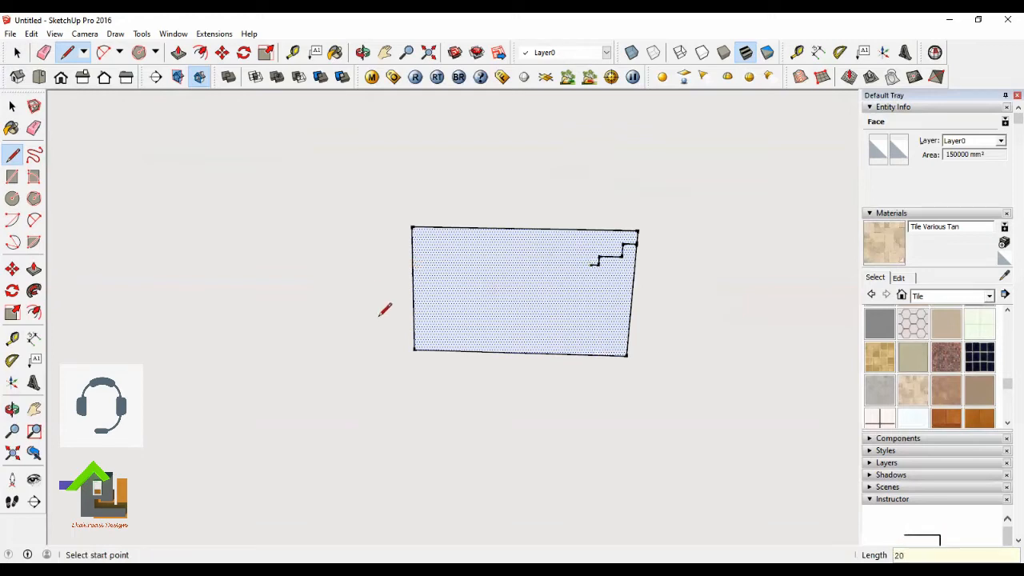
Step: Draw a 250 mm line from the rectangle's opposite lower corner along its bottom edge to the midpoint
left_click(415, 346)
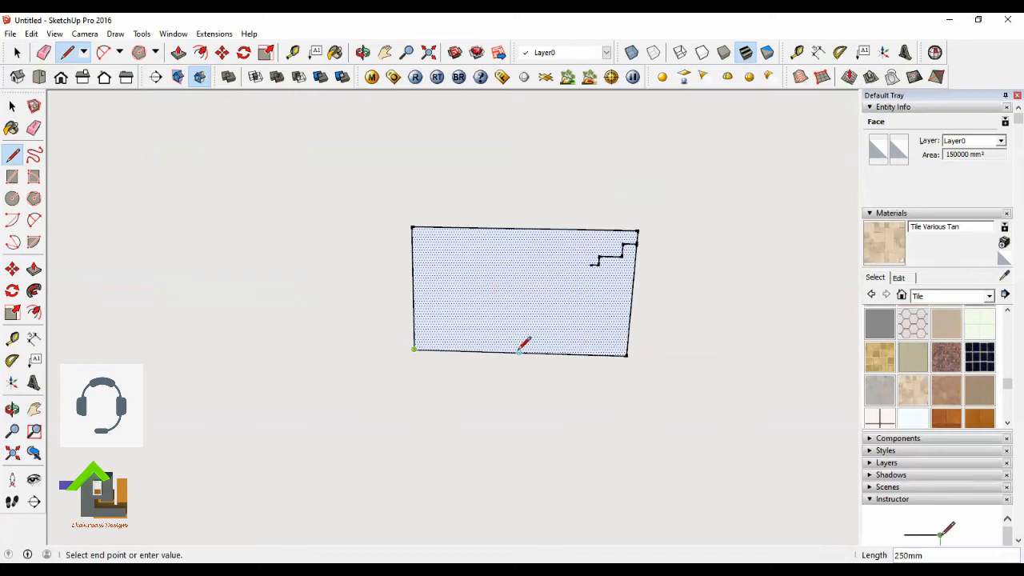
type("250")
key("Return")
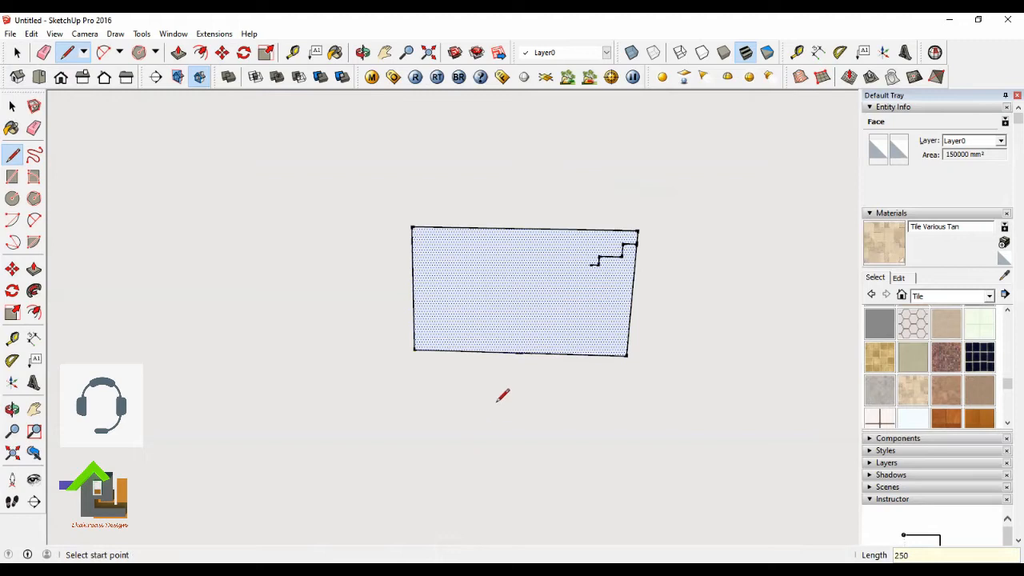
Step: Draw a stepped line from the bottom edge's midpoint: 20 mm up, a short way inward along the red axis, and 20 mm up
left_click(519, 351)
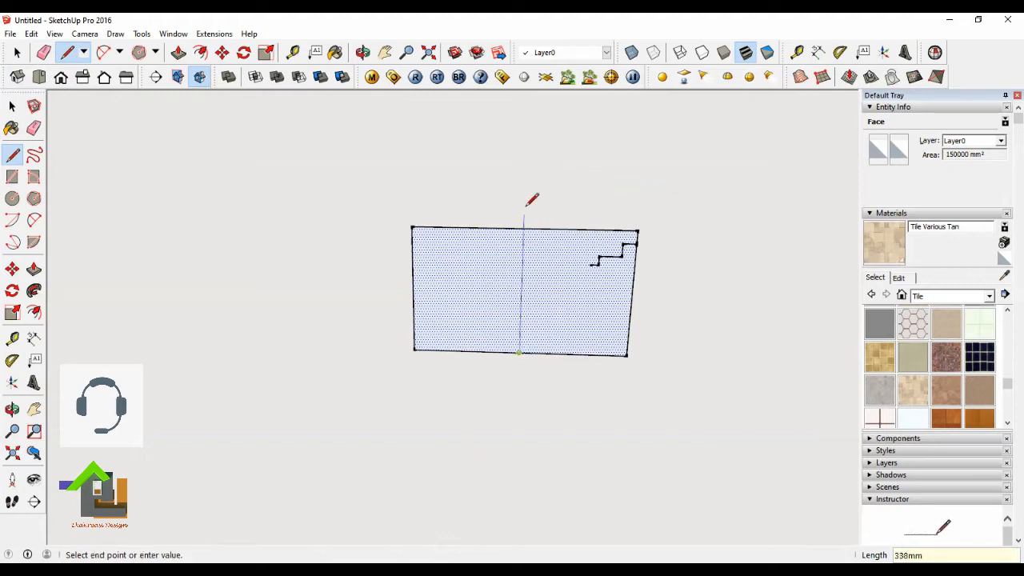
type("300")
key("Return")
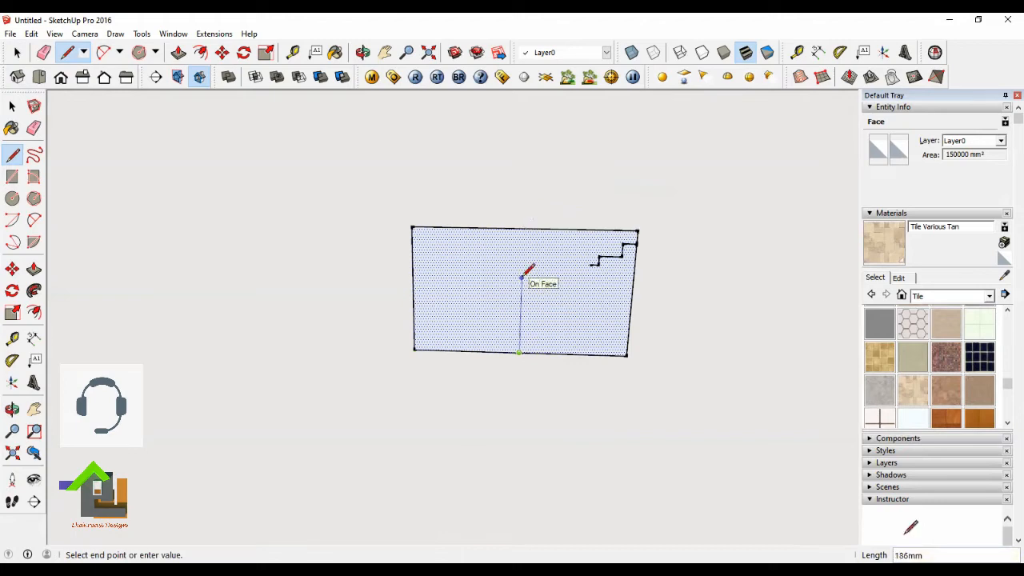
type("20")
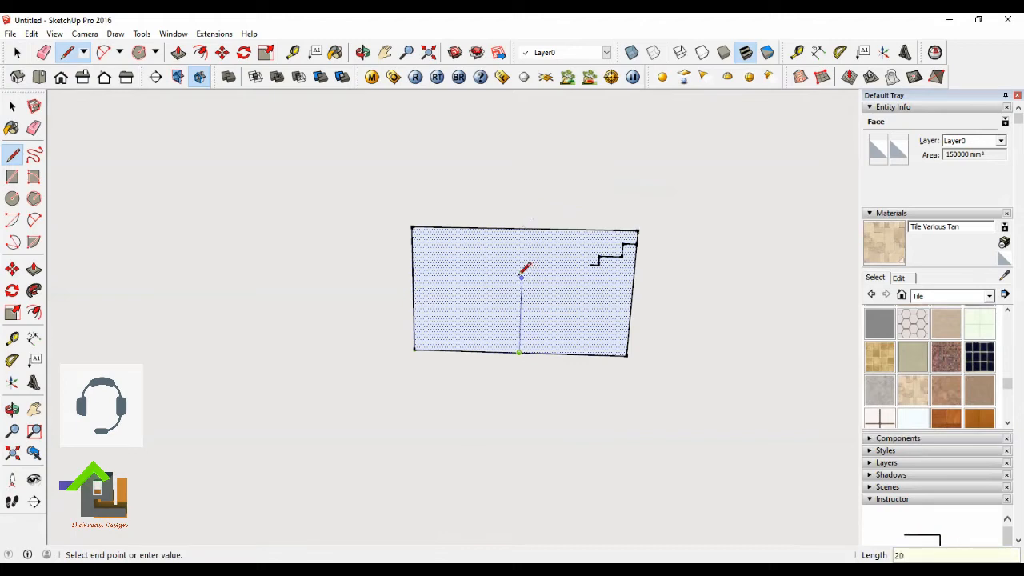
key("Return")
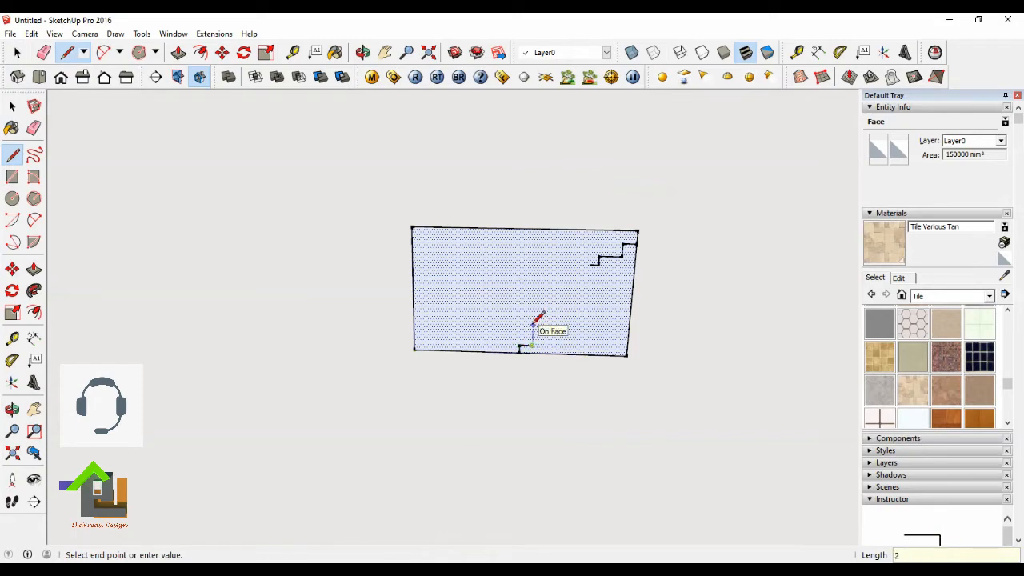
key("Return")
key("Escape")
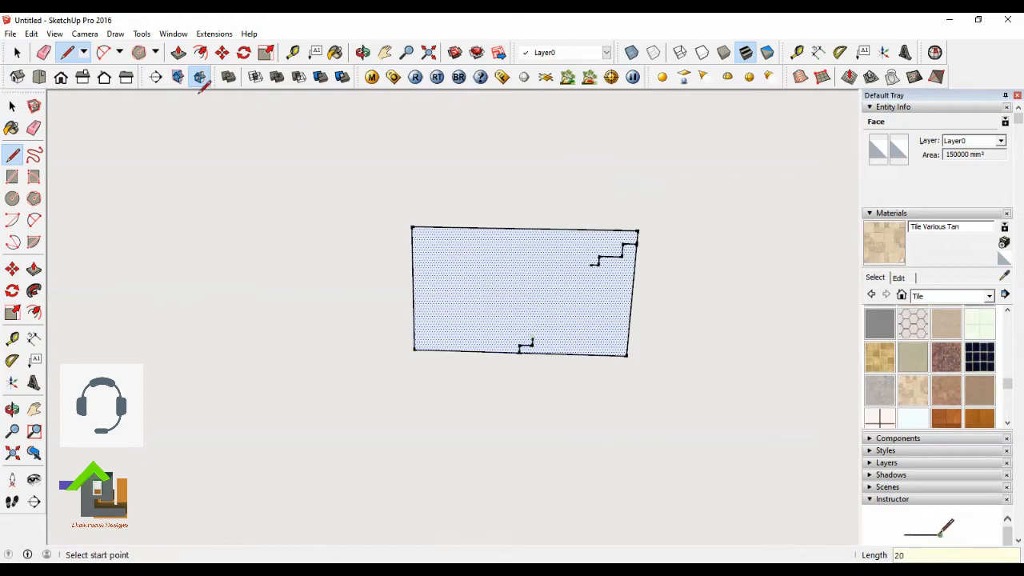
Step: Join the free ends of the two stepped lines with a concave 2 Point Arc bulging about 33 mm towards the larger face
left_click(103, 52)
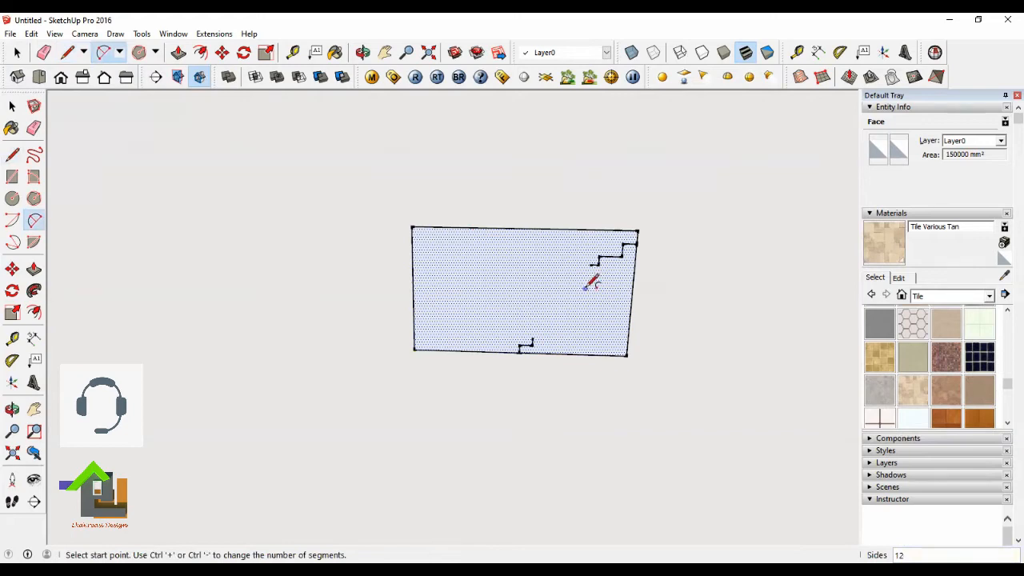
scroll(590, 280, "up", 2)
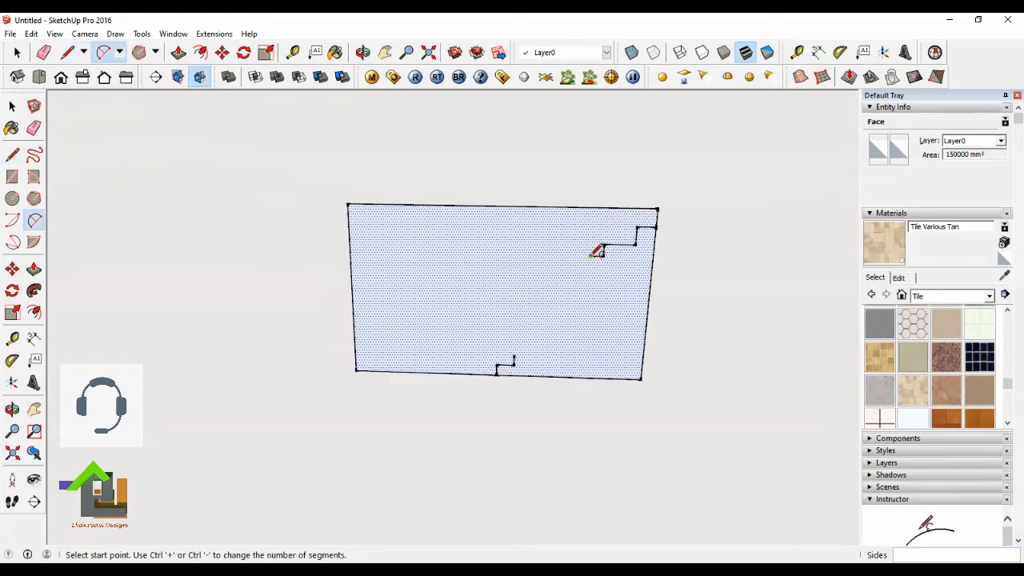
left_click(590, 255)
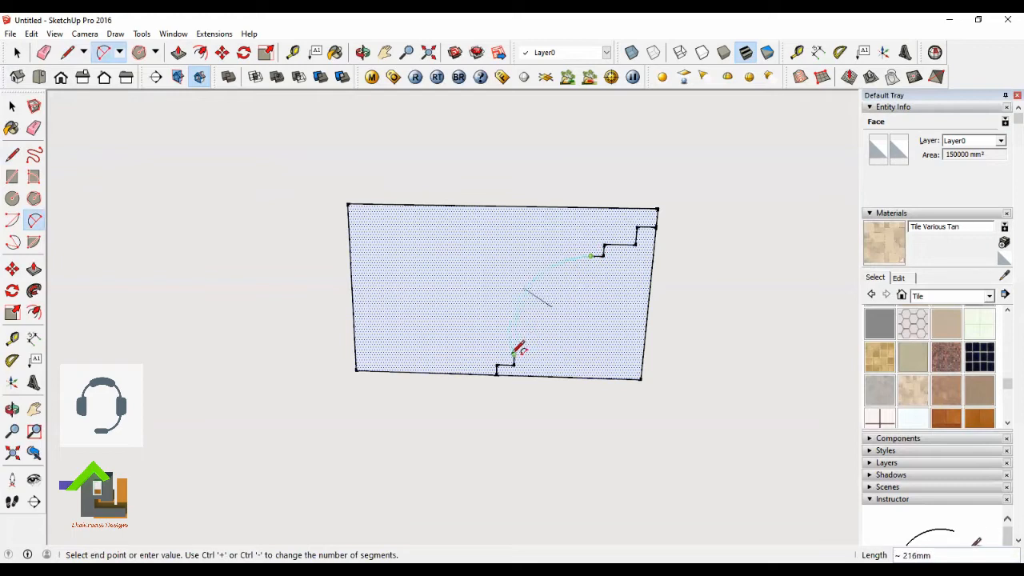
left_click(514, 355)
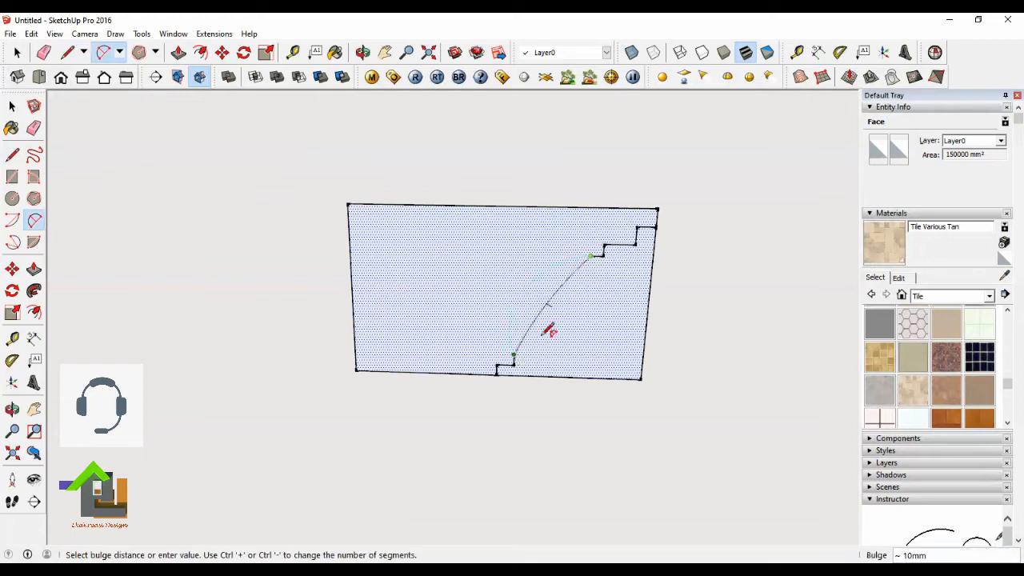
scroll(566, 329, "up", 2)
middle_click_drag(475, 250, 544, 254)
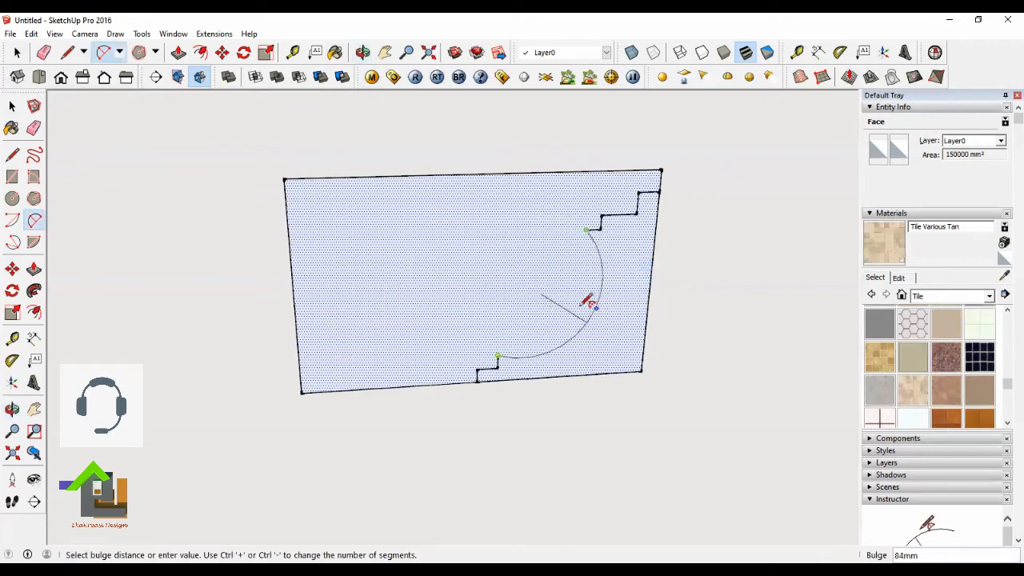
middle_click_drag(530, 276, 516, 235)
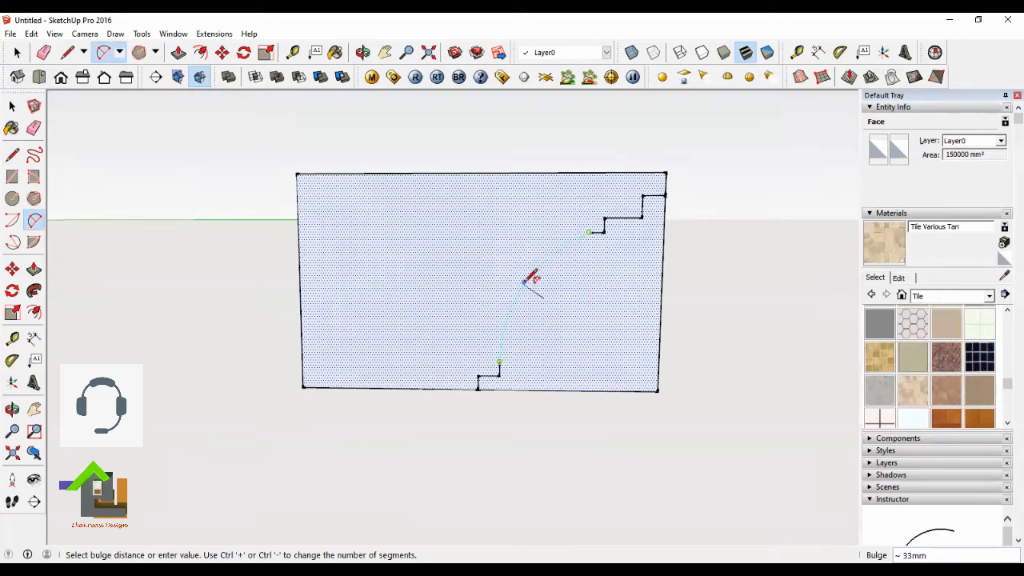
scroll(528, 280, "up", 2)
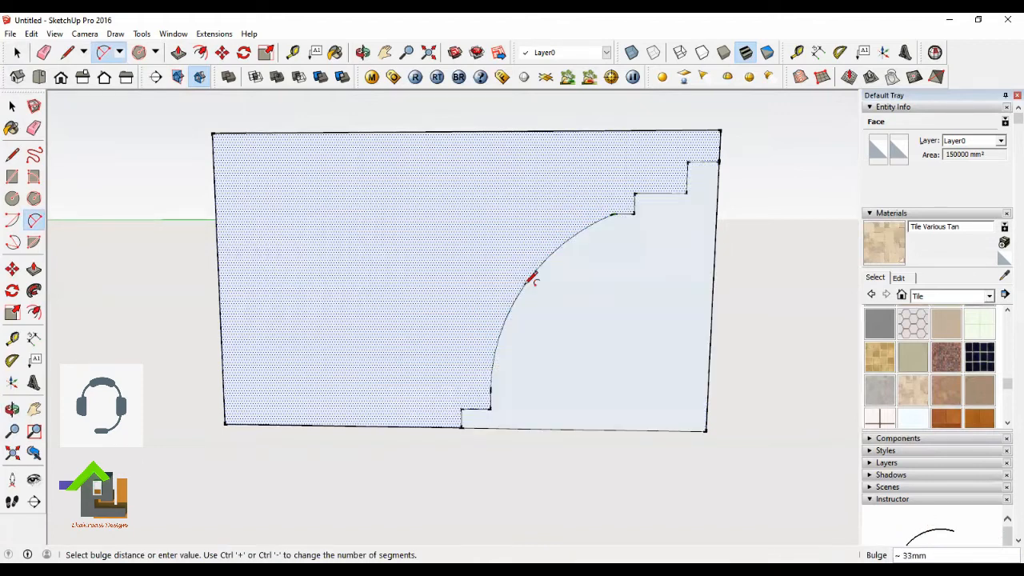
left_click(516, 271)
Step: Delete the cut-off part outside the arc: its face, outer vertical edge and bottom edge
left_click(16, 54)
scroll(496, 280, "down", 3)
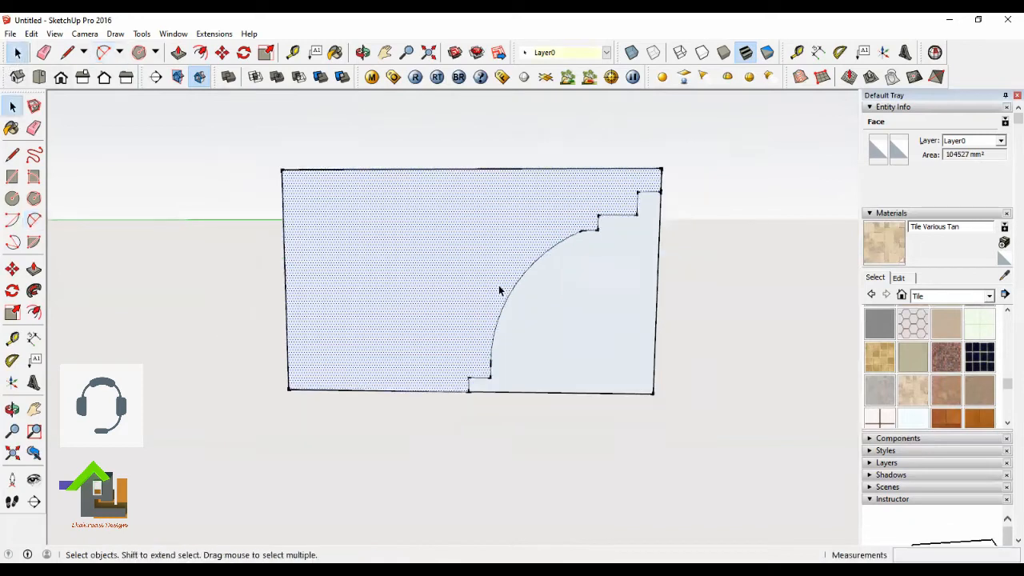
left_click(613, 312)
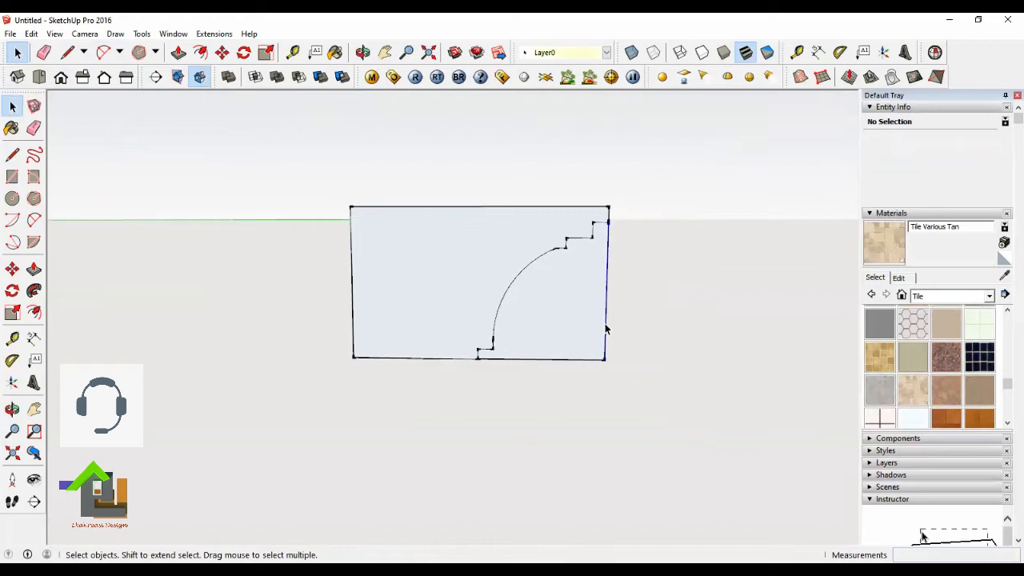
left_click(606, 330)
key("Delete")
left_click(591, 362)
key("Delete")
Step: Examine the trimmed profile and its position and scale beside the copied wall outline
left_click(363, 52)
left_click_drag(416, 264, 476, 272)
key("space")
scroll(504, 268, "down", 5)
left_click(519, 270)
scroll(509, 269, "down", 7)
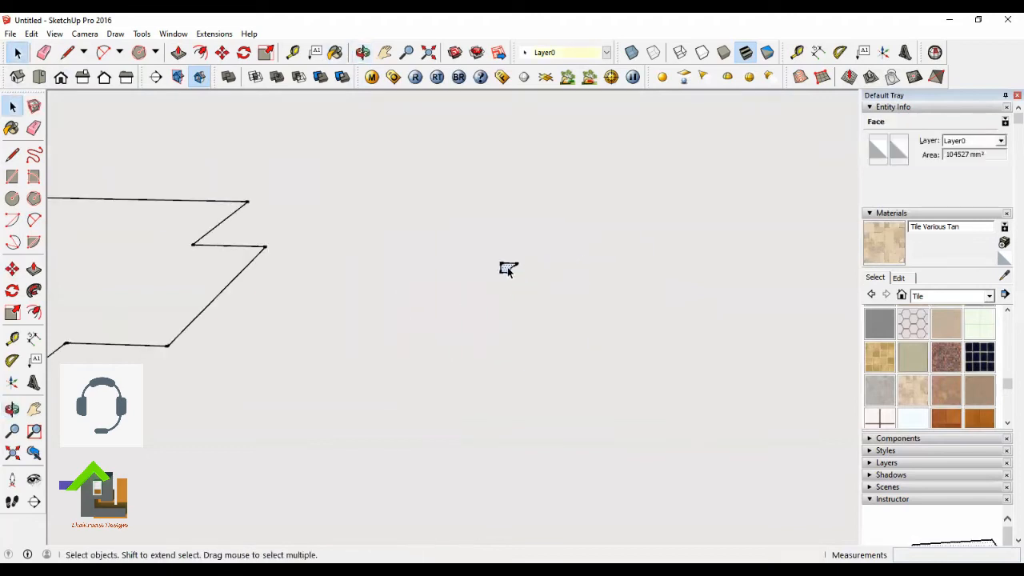
scroll(374, 271, "down", 3)
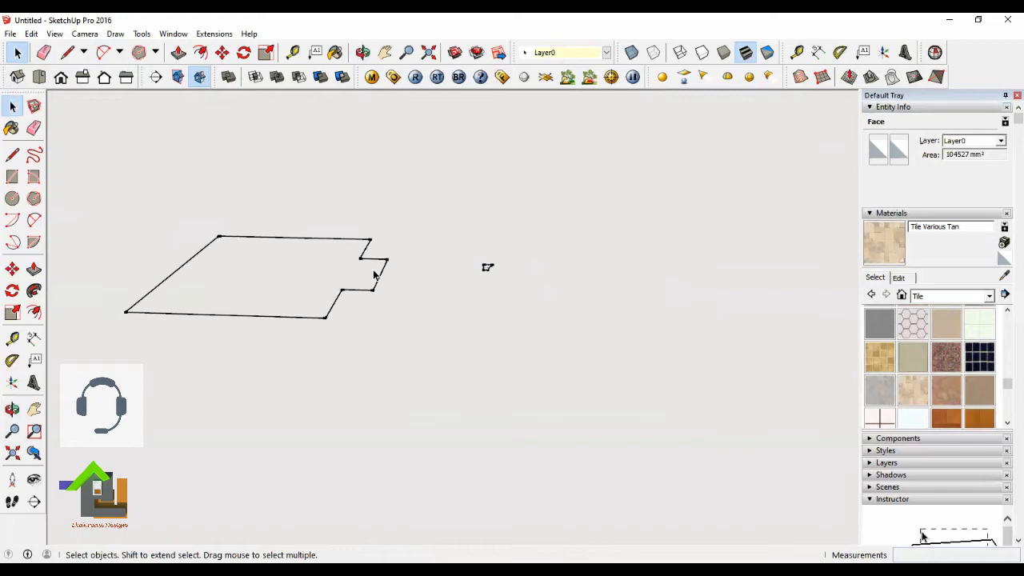
scroll(371, 269, "up", 2)
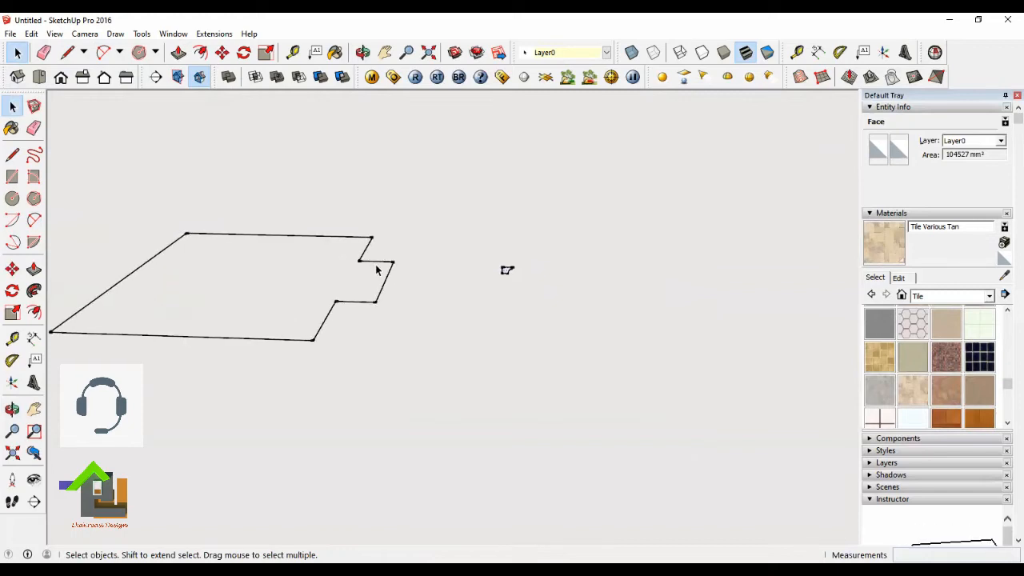
scroll(506, 271, "up", 5)
scroll(522, 274, "down", 5)
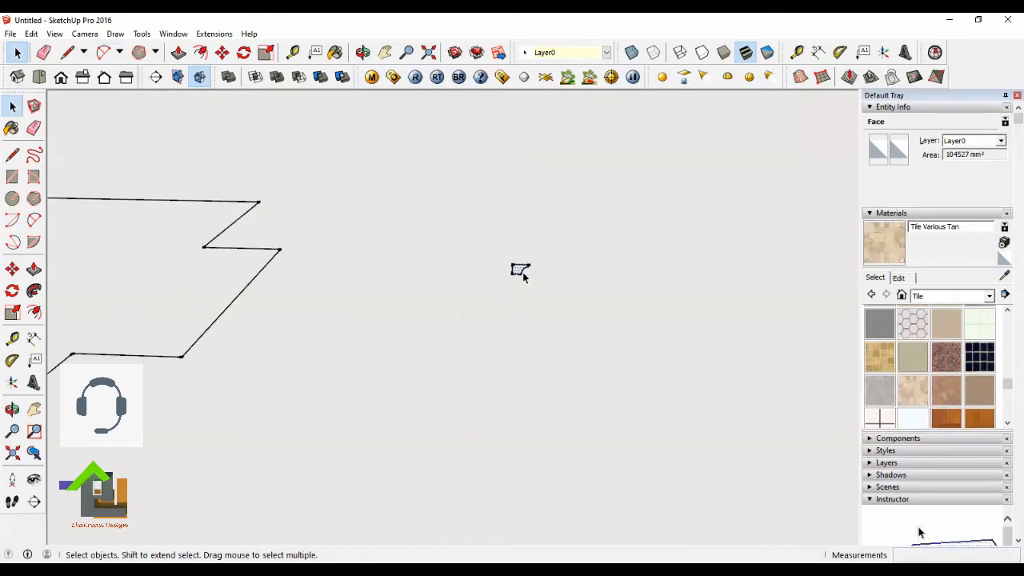
scroll(386, 273, "down", 1)
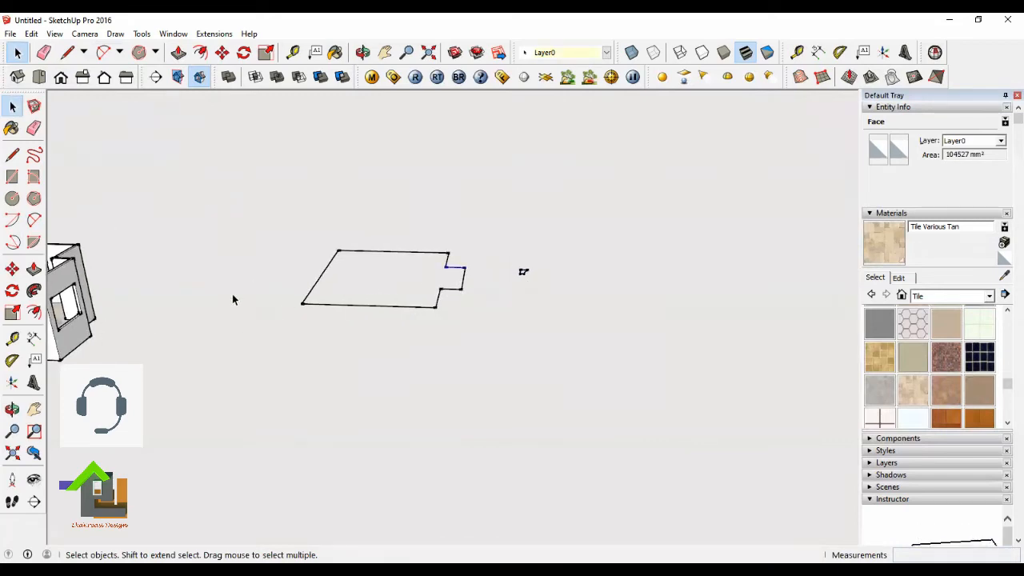
Step: Examine the top edges of the room's projecting wall section to compare them with the copied outline
left_click(384, 53)
left_click_drag(171, 248, 366, 280)
key("space")
scroll(329, 297, "up", 2)
scroll(329, 297, "up", 2)
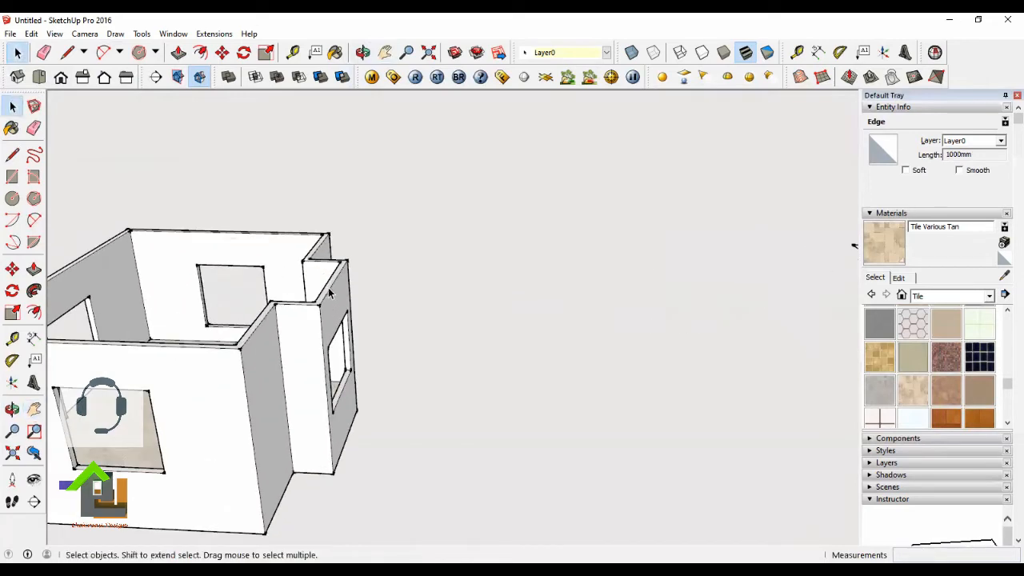
left_click(330, 291)
scroll(328, 293, "up", 1)
left_click(312, 307)
scroll(256, 312, "down", 3)
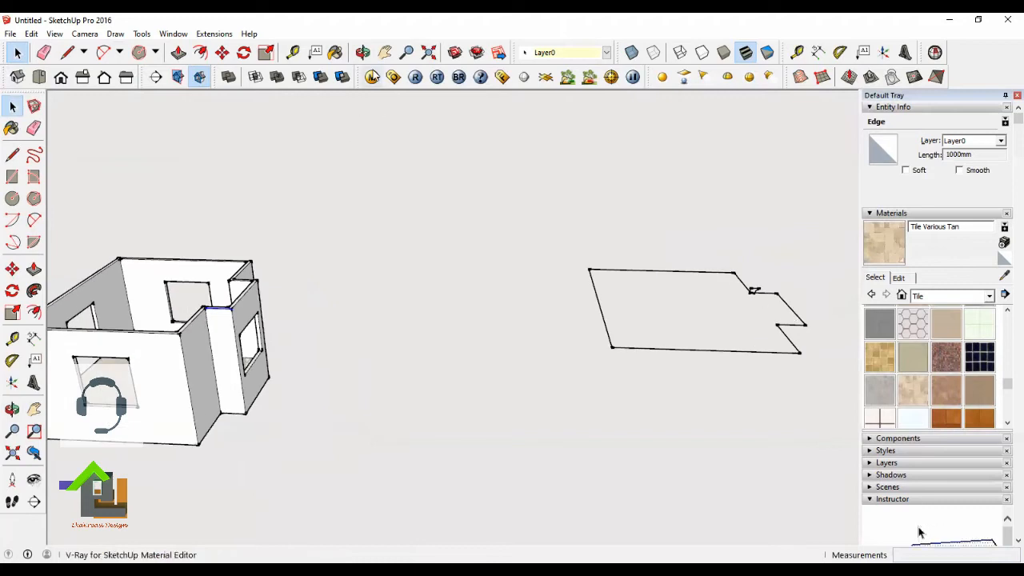
Step: Select the whole trimmed profile beside the copied wall outline, including its face and all edges
left_click(385, 52)
left_click_drag(664, 286, 343, 363)
key("space")
scroll(396, 308, "up", 4)
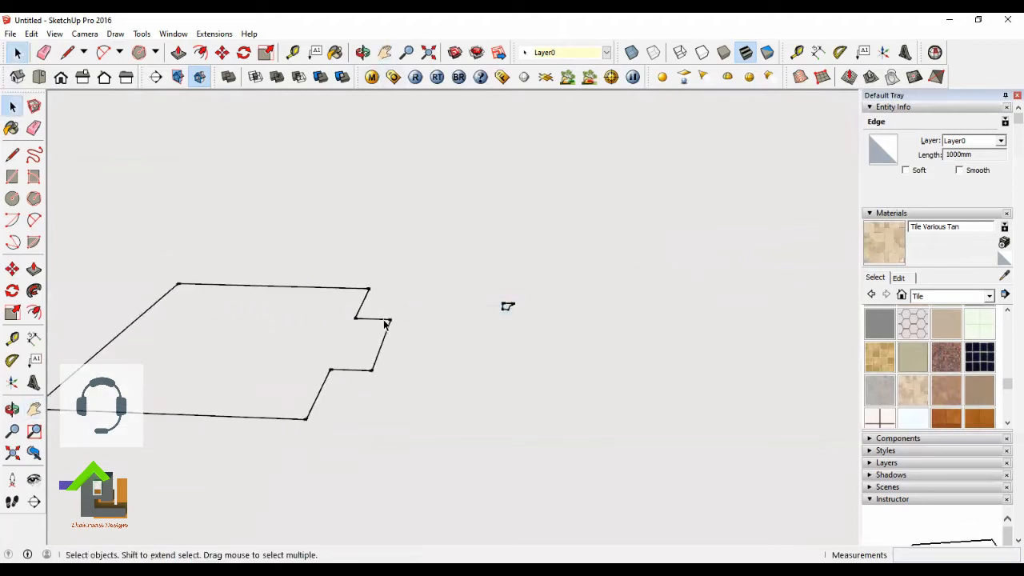
left_click_drag(577, 282, 502, 326)
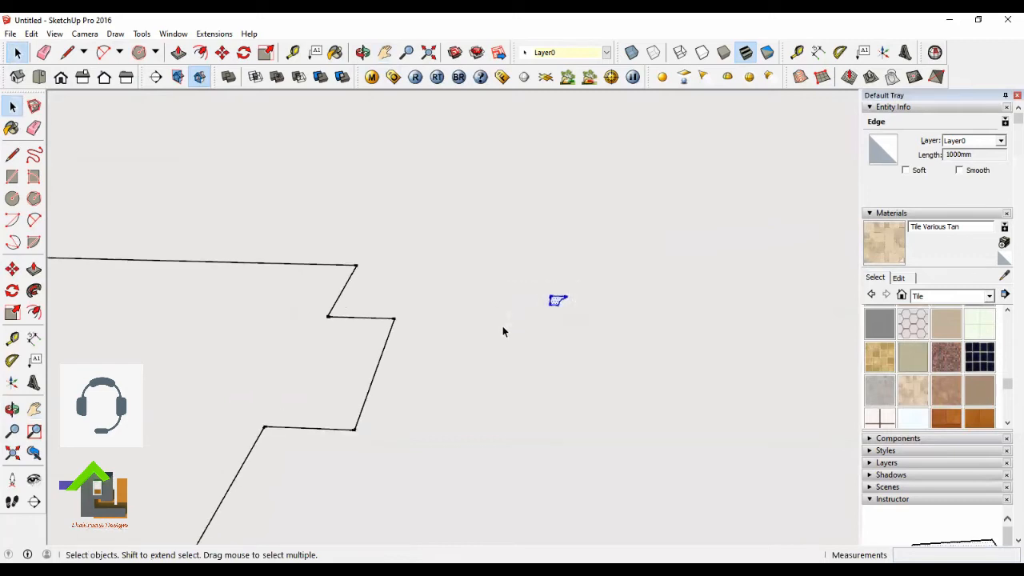
scroll(554, 296, "up", 4)
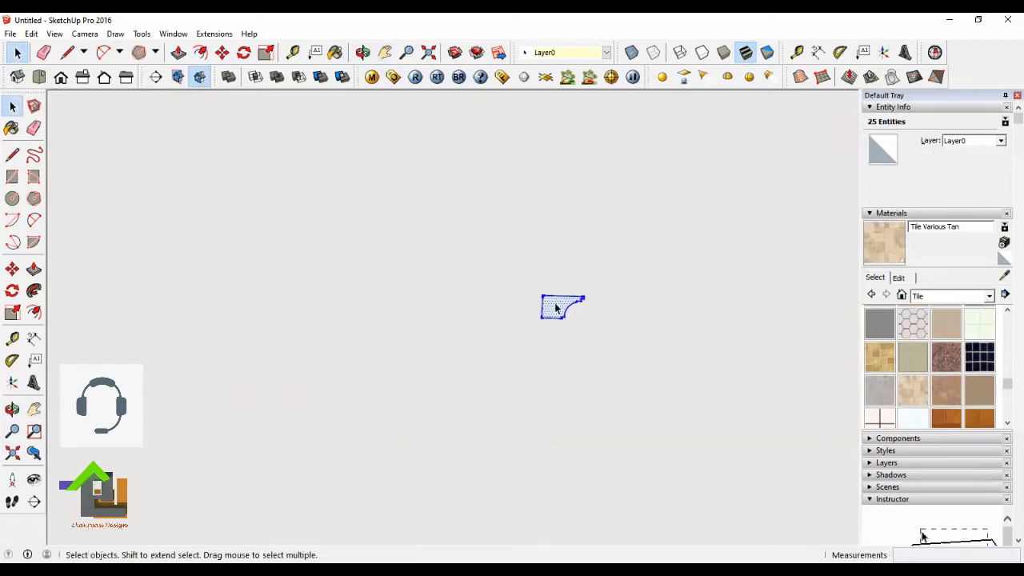
Step: Start a Move copy of the selected profile from the upper corner of its straight vertical side
left_click(223, 53)
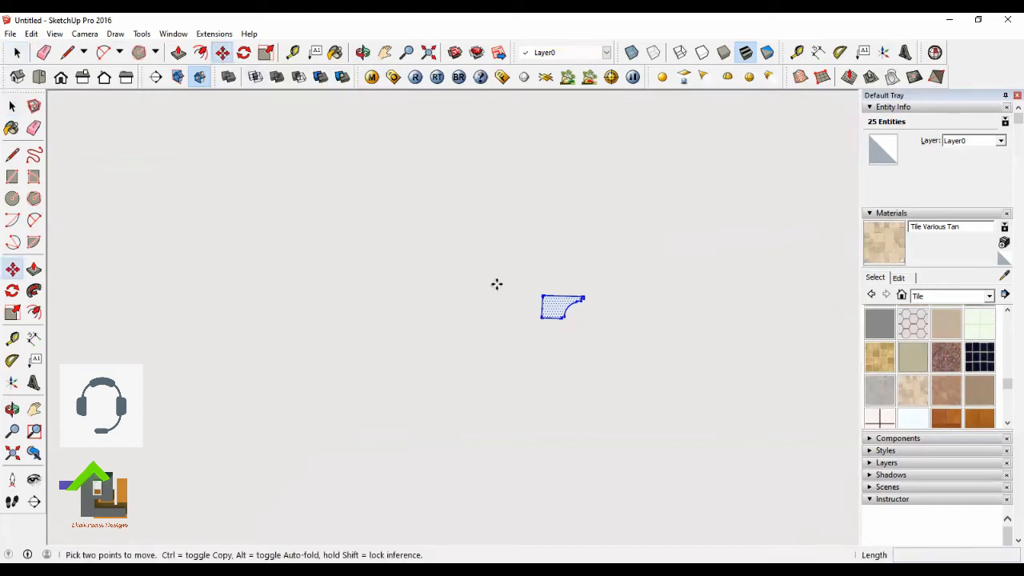
scroll(555, 305, "up", 3)
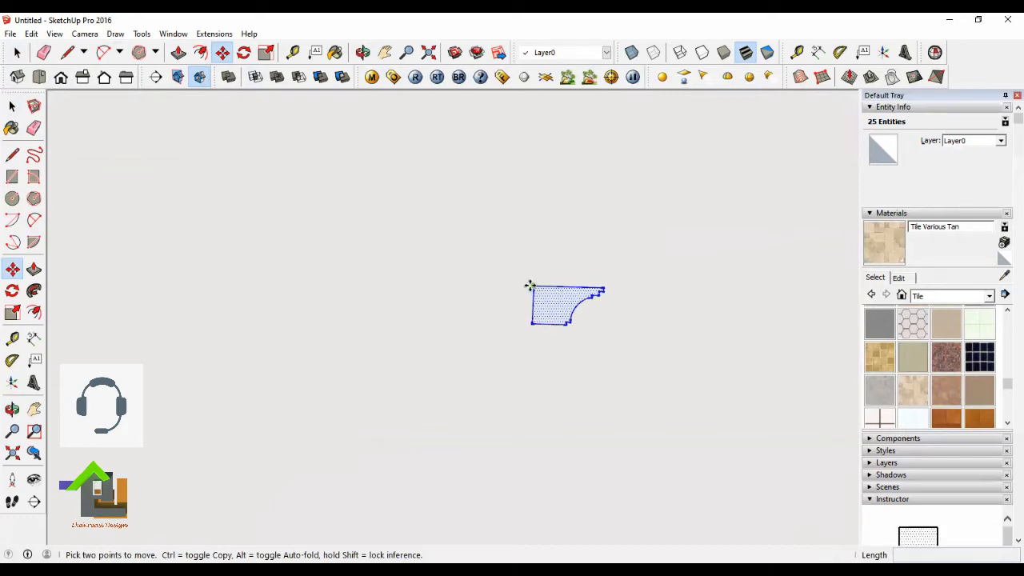
scroll(530, 286, "up", 1)
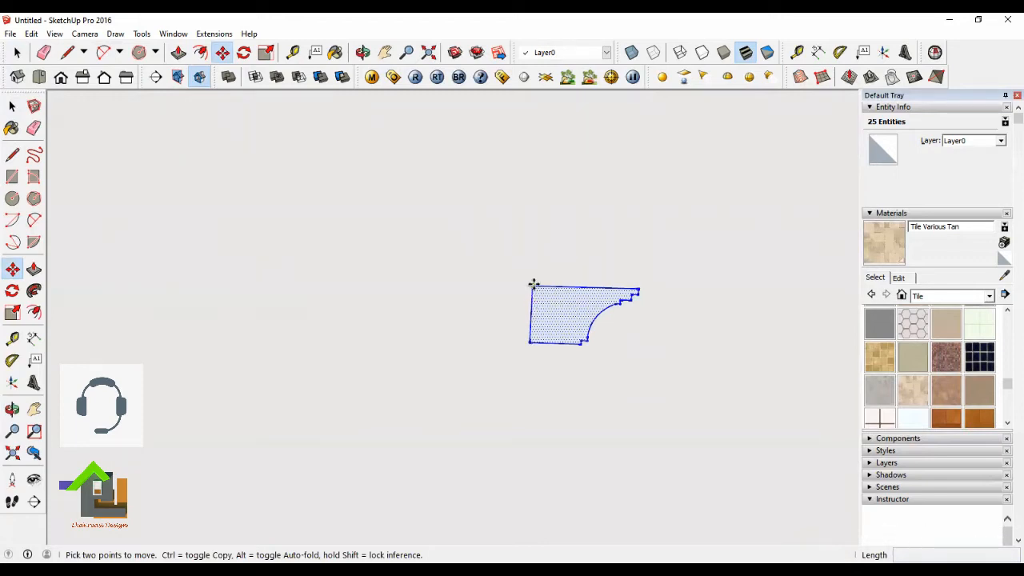
left_click(531, 286)
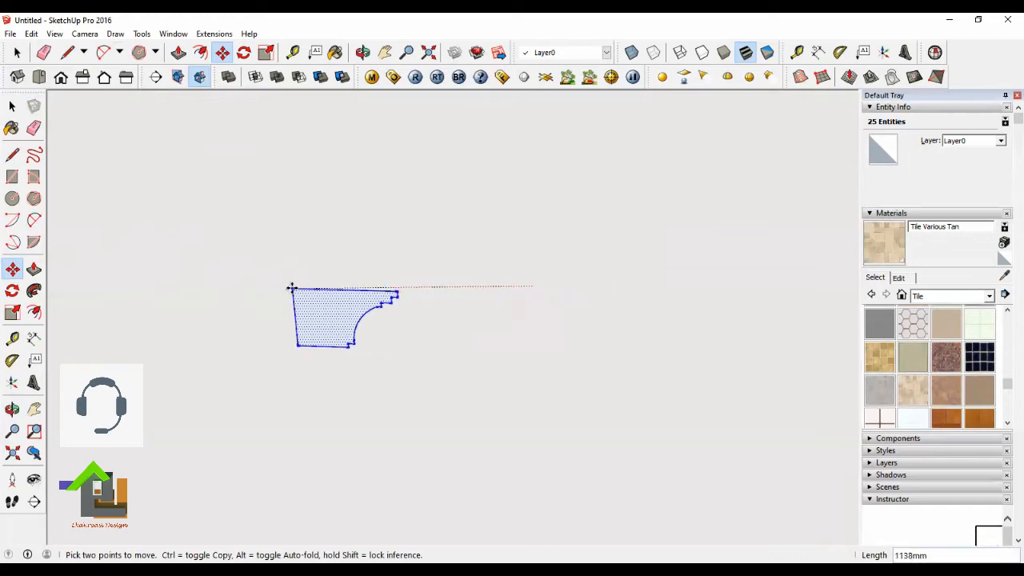
key("ctrl")
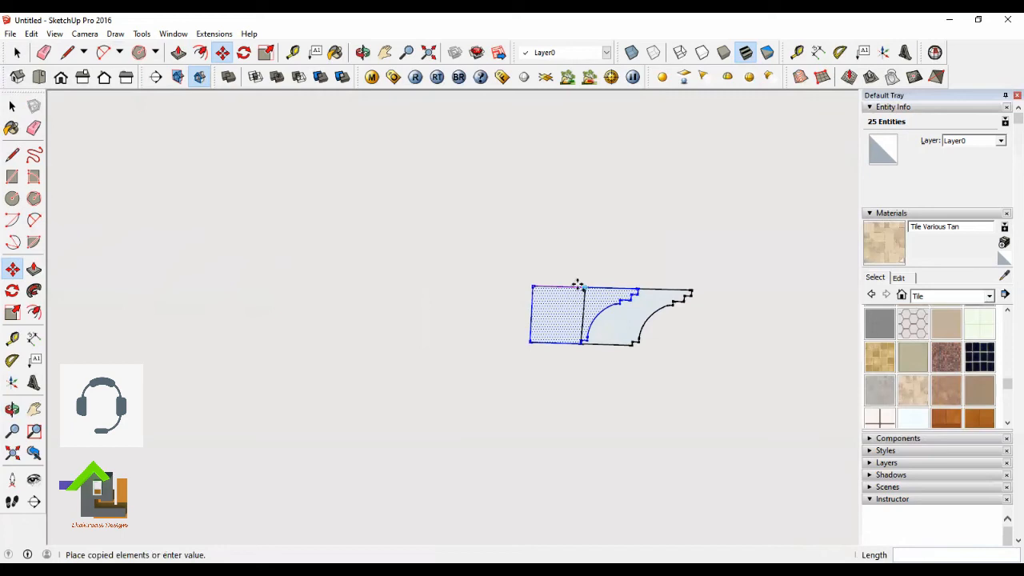
scroll(577, 286, "down", 3)
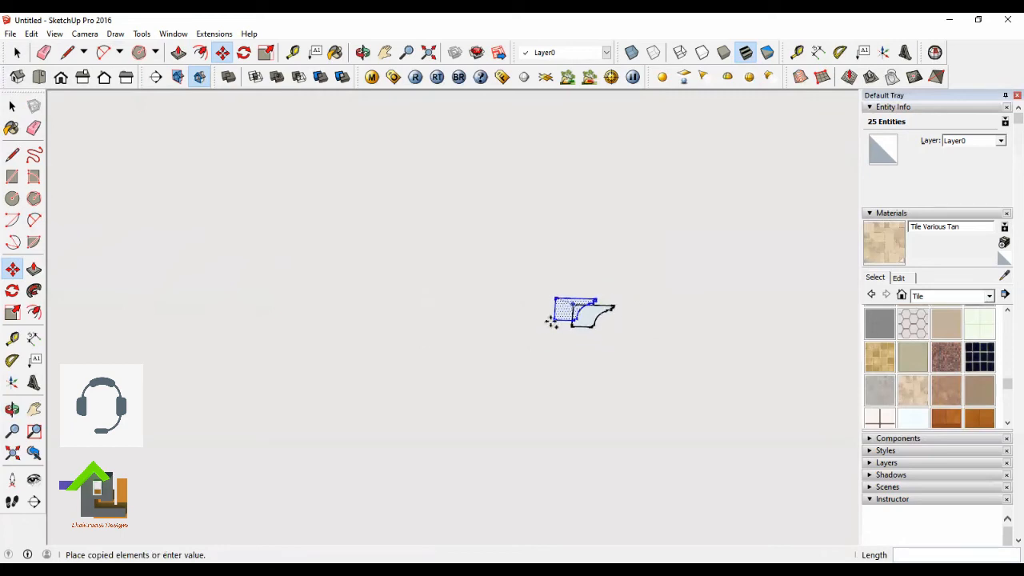
scroll(550, 322, "down", 5)
Step: Place the profile copy with its upper straight-side corner on the midpoint of the outline's outermost projecting edge
left_click(364, 54)
left_click_drag(506, 330, 483, 337)
scroll(472, 340, "up", 6)
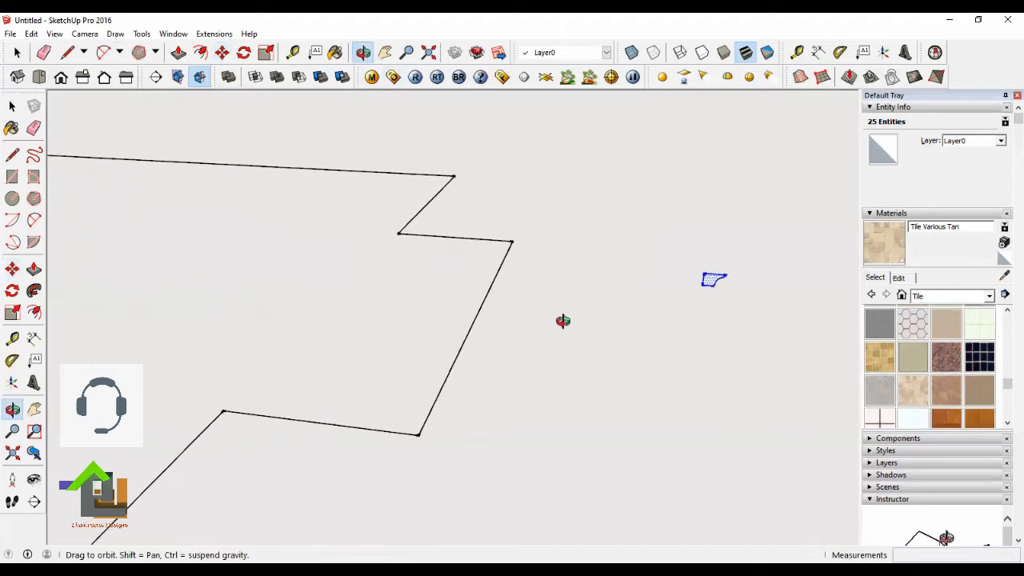
key("m")
left_click(704, 276)
key("ctrl")
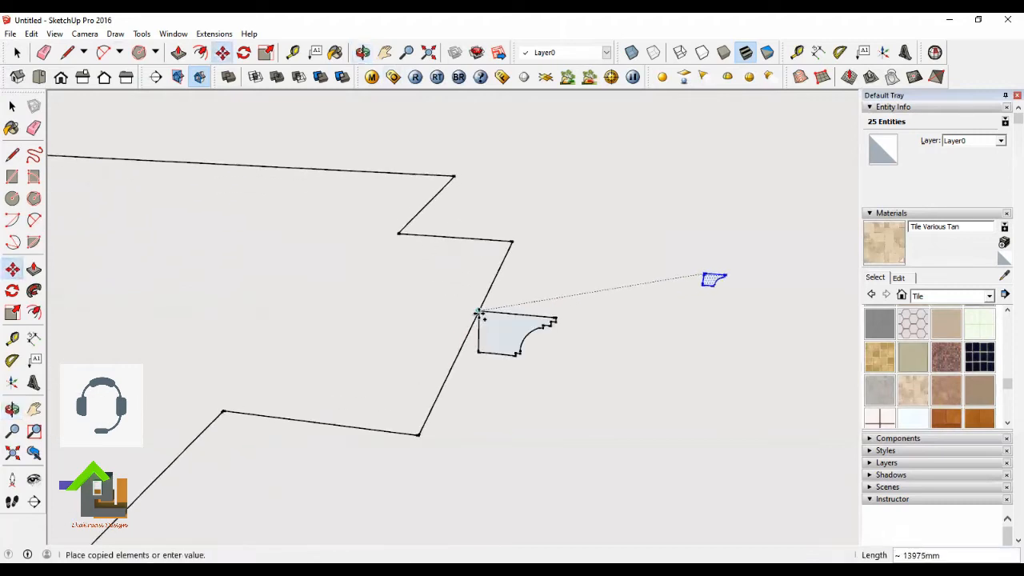
scroll(484, 315, "up", 2)
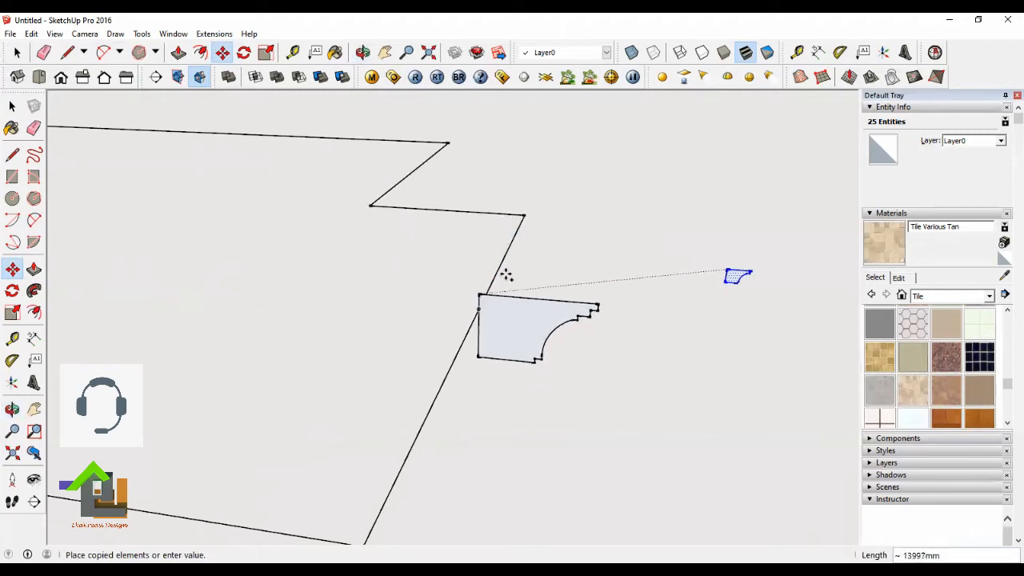
scroll(525, 216, "down", 1)
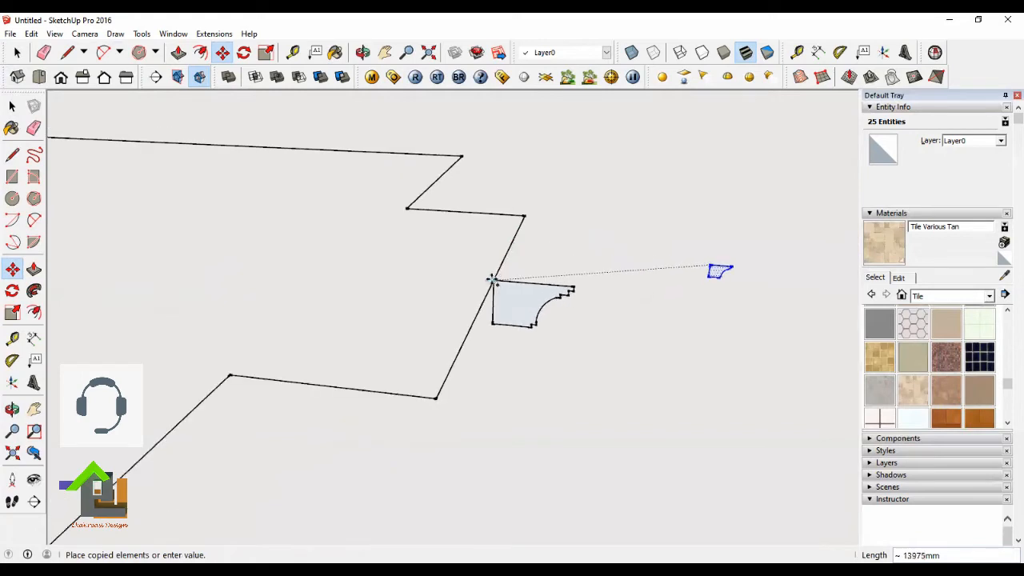
left_click(493, 281)
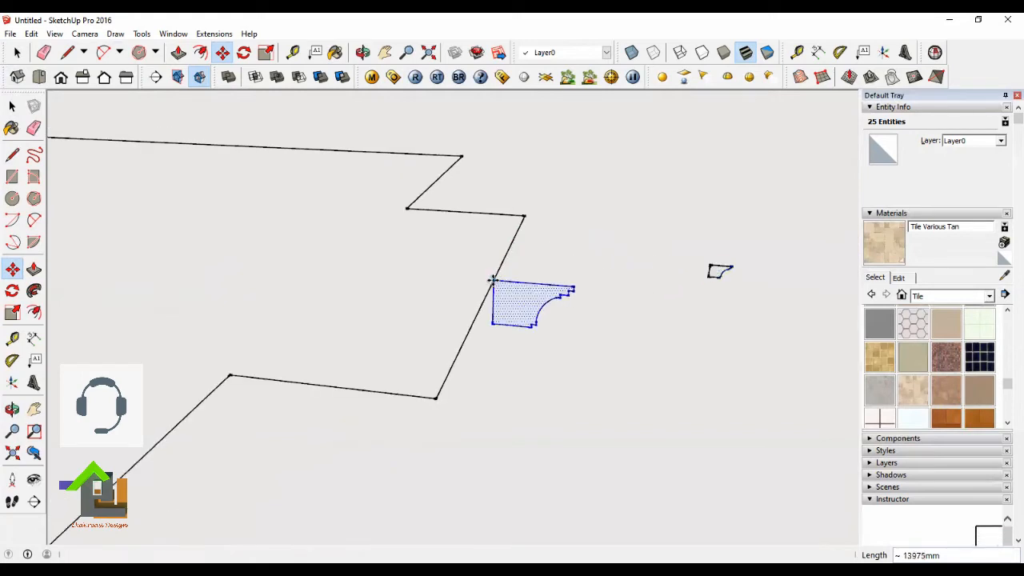
left_click(16, 52)
left_click(530, 228)
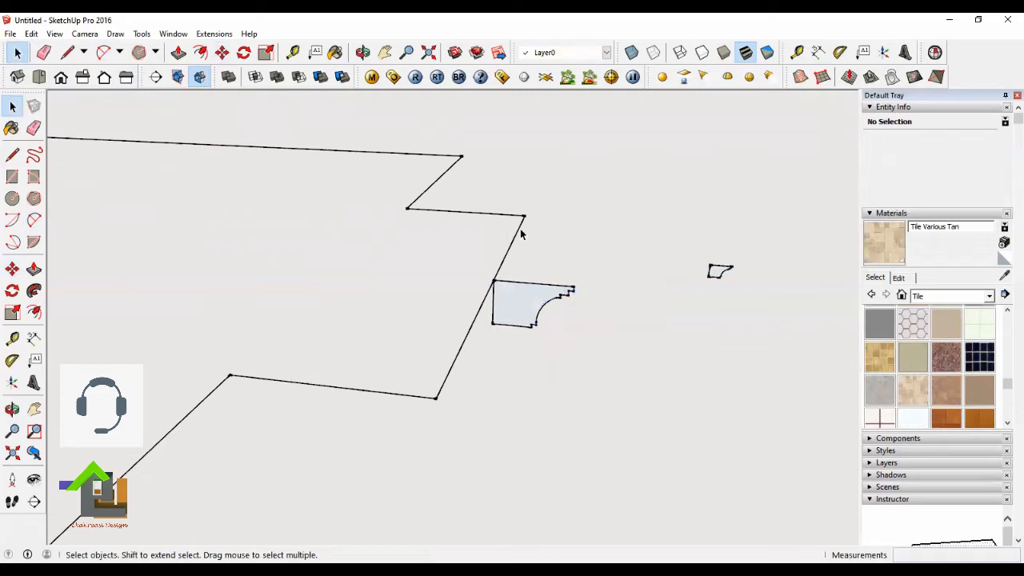
left_click(520, 233)
left_click(436, 186, "shift")
left_click(444, 157, "shift")
middle_click_drag(523, 266, 534, 303)
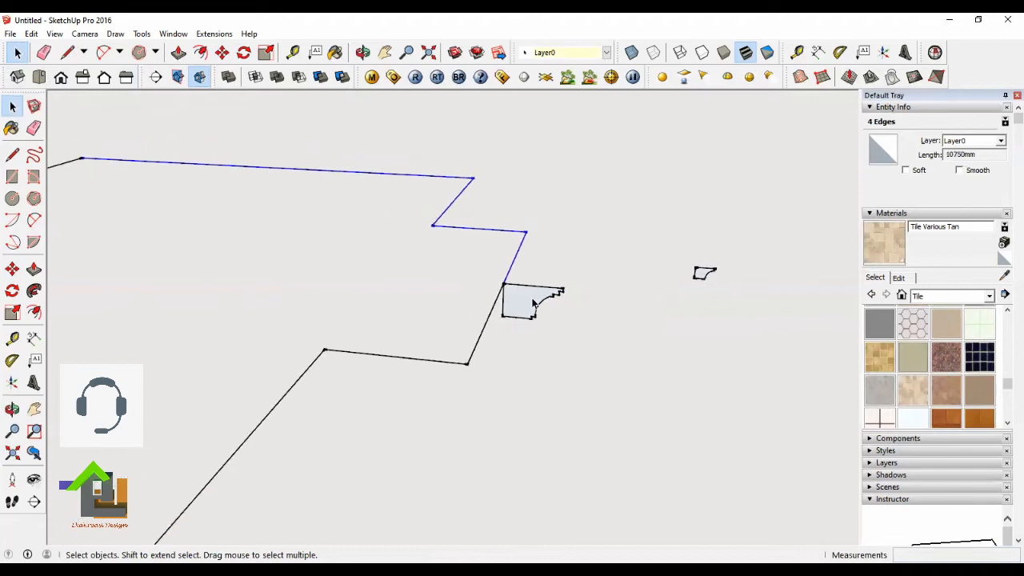
left_click(341, 238)
scroll(522, 286, "down", 4)
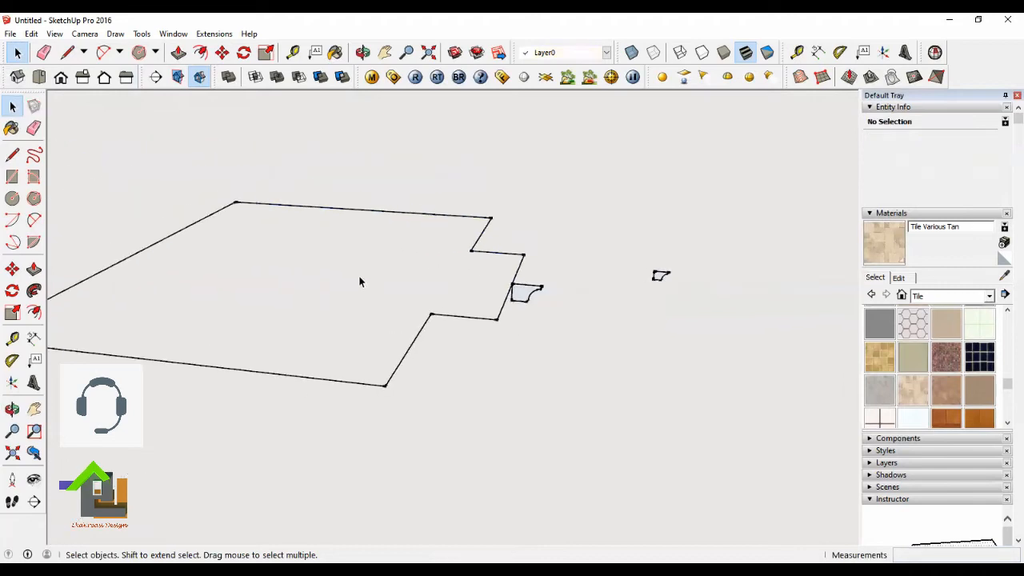
Step: Fill the copied wall outline with a face by retracing its long rear edge with the Line tool
left_click(67, 52)
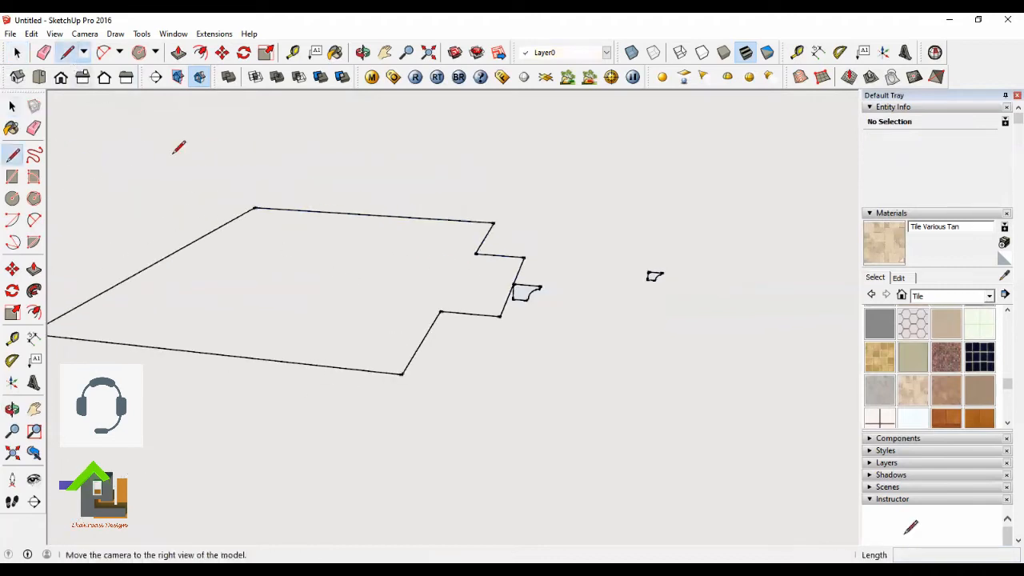
left_click(253, 207)
left_click(494, 222)
key("space")
scroll(358, 265, "up", 1)
left_click(361, 265)
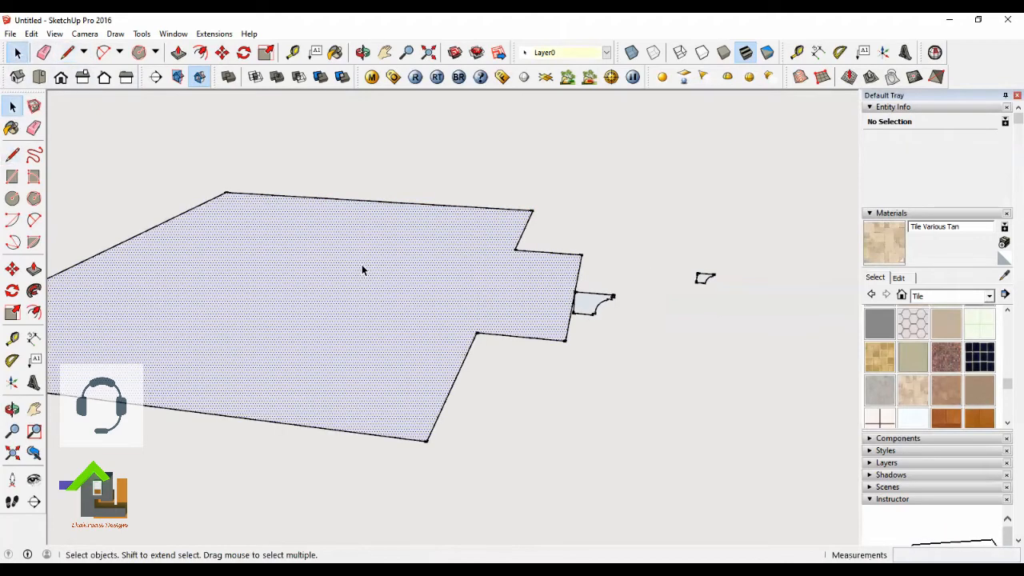
Step: Delete the large face inside the copied wall outline, keeping its boundary edges
left_click(660, 229)
middle_click_drag(401, 258, 451, 256)
left_click(496, 255)
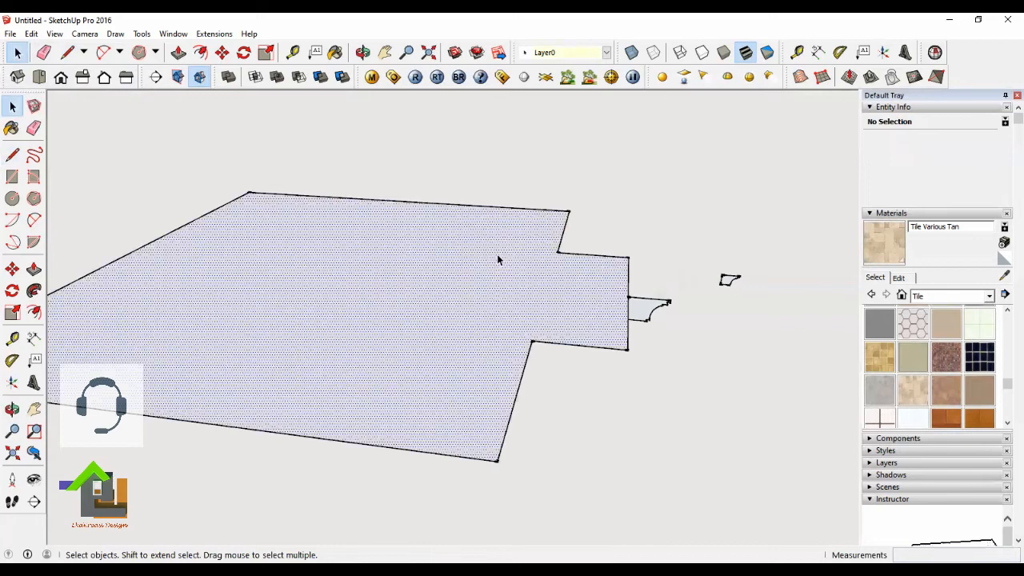
key("Delete")
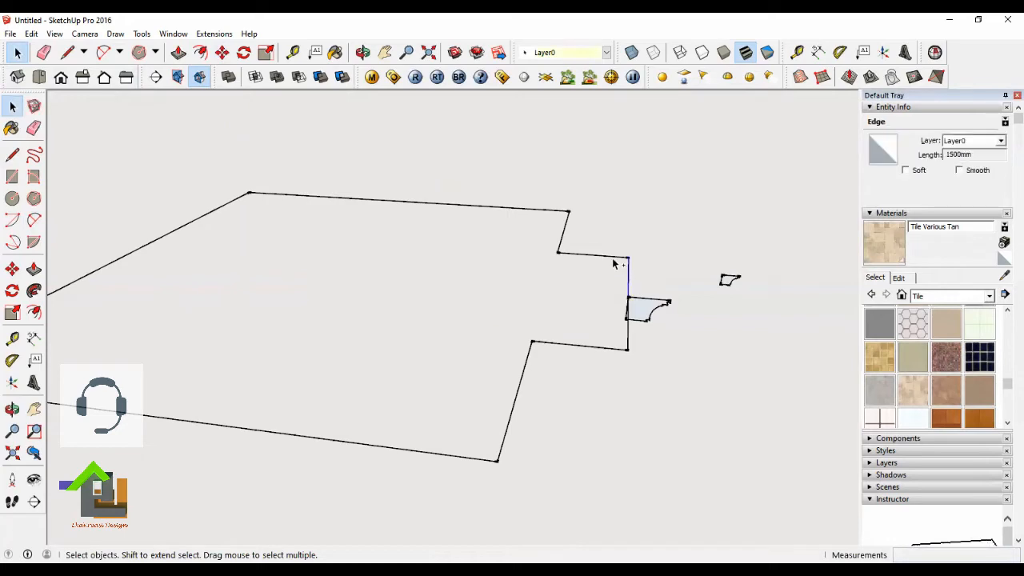
Step: Select all boundary edges of the copied wall outline as the sweep path for the profile
left_click(224, 209, "ctrl")
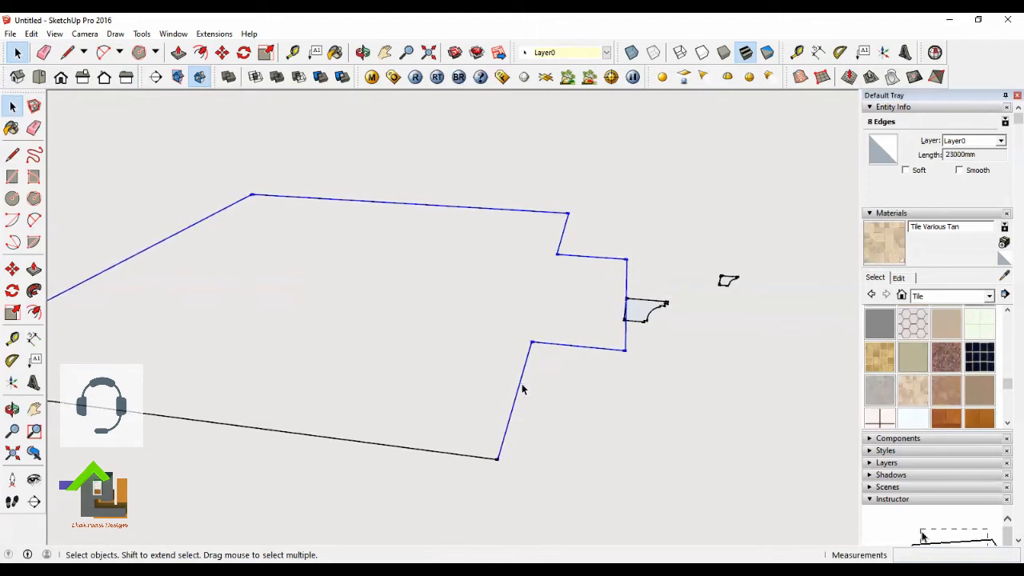
scroll(520, 389, "down", 2)
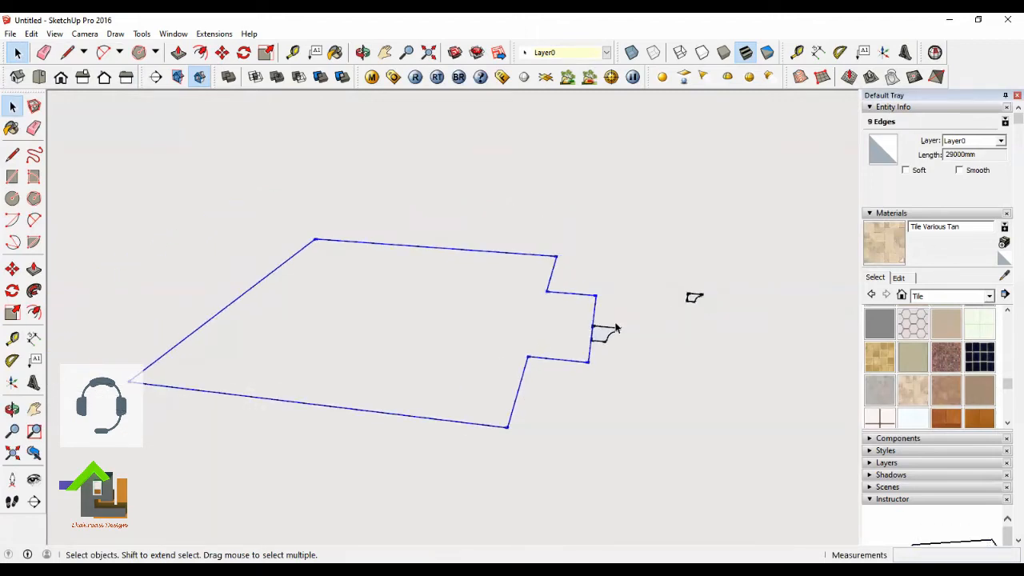
left_click(362, 52)
left_click_drag(606, 333, 636, 352)
left_click(384, 52)
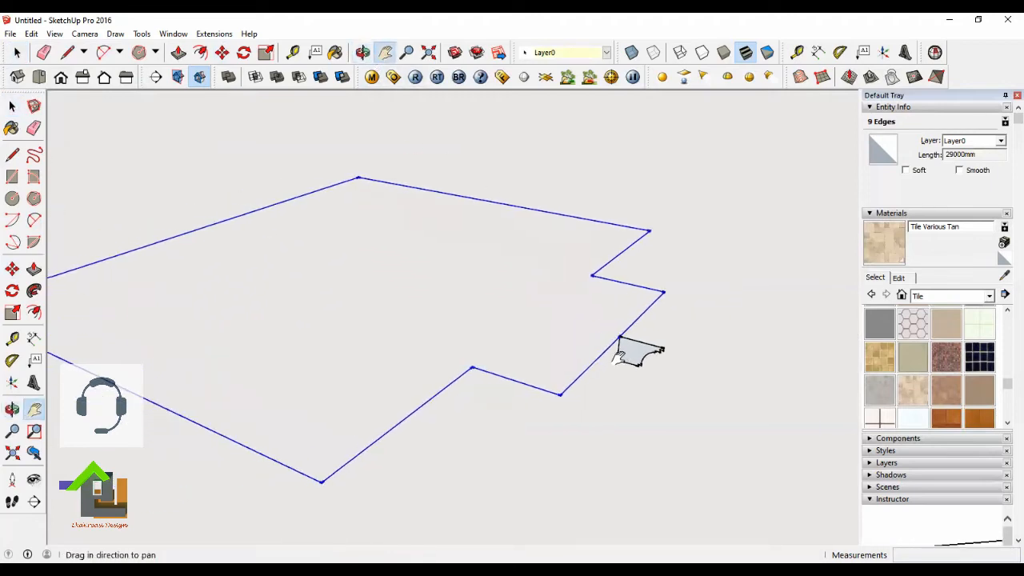
Step: Sweep the stepped, curved profile around the selected wall outline with Follow Me
left_click(17, 52)
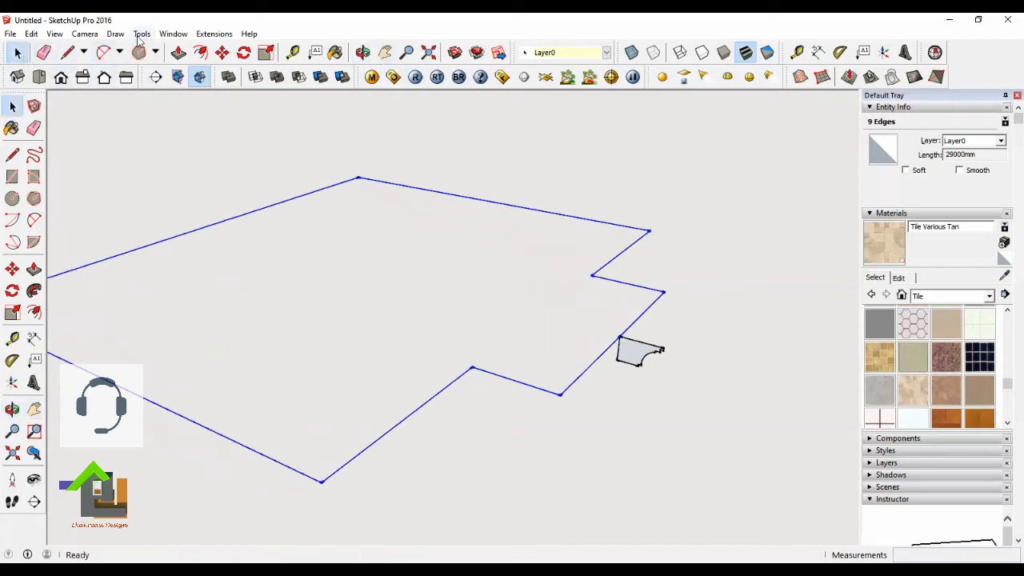
left_click(141, 34)
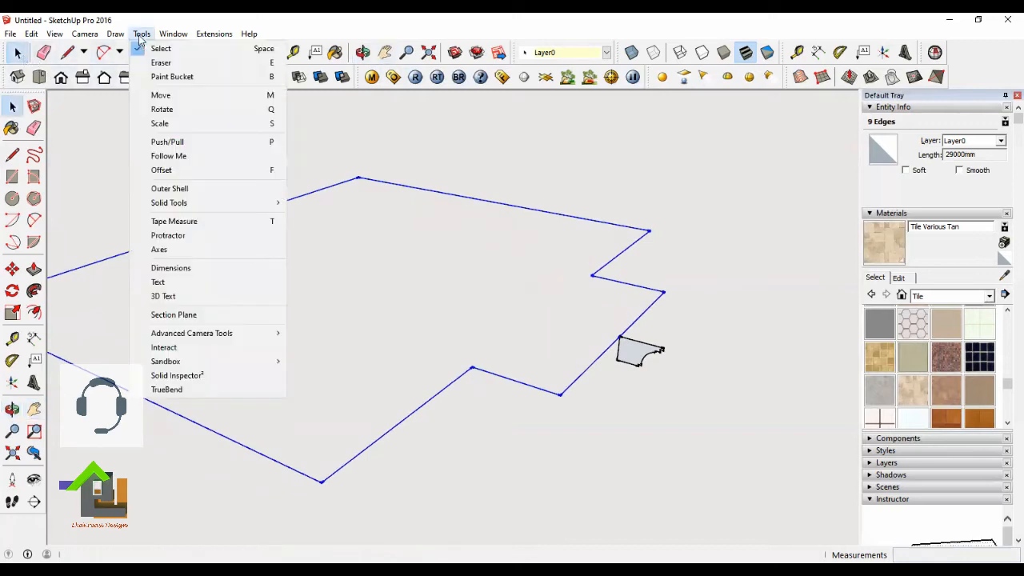
left_click(176, 157)
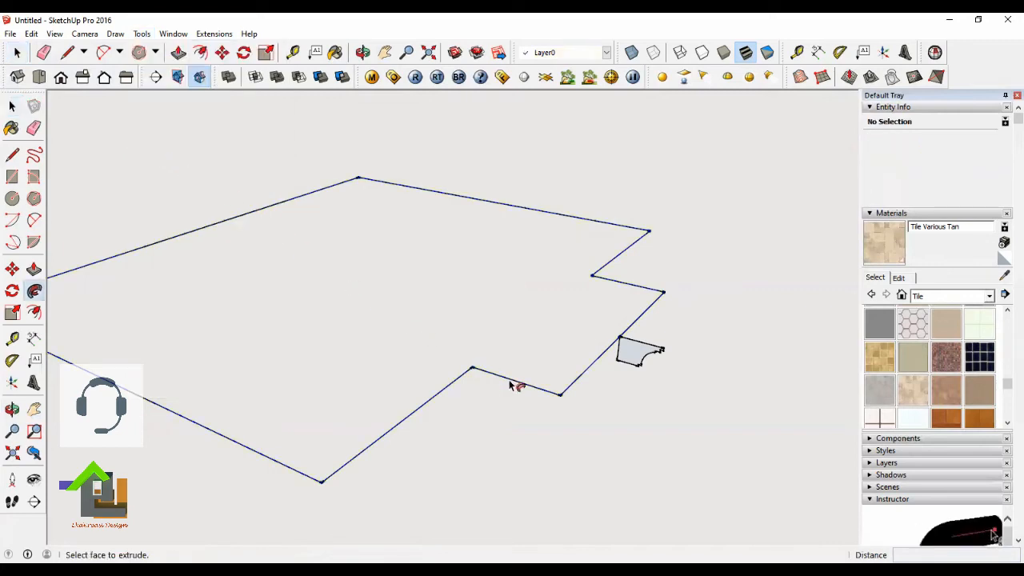
left_click(633, 356)
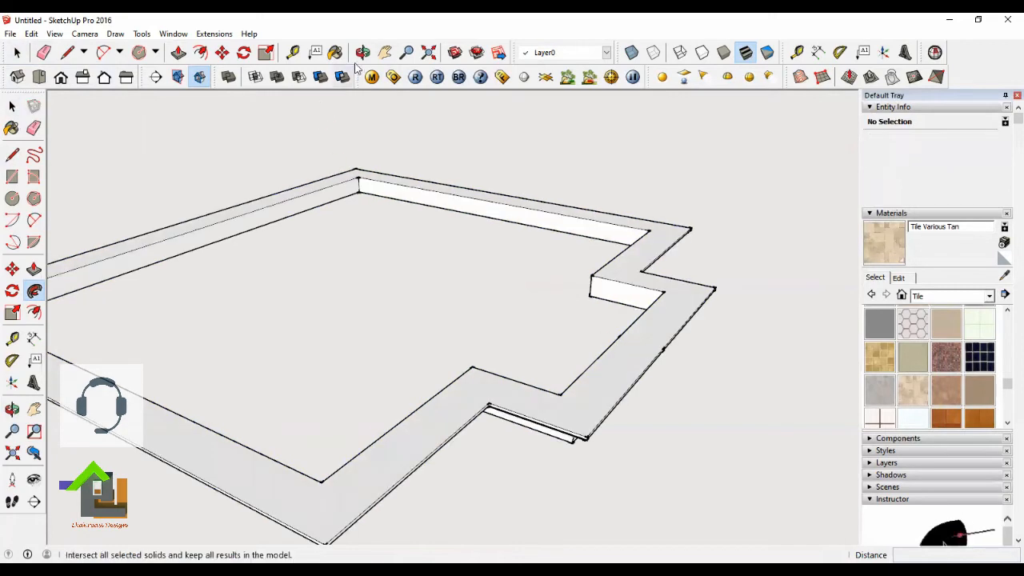
left_click(362, 52)
left_click_drag(601, 392, 524, 264)
left_click(12, 106)
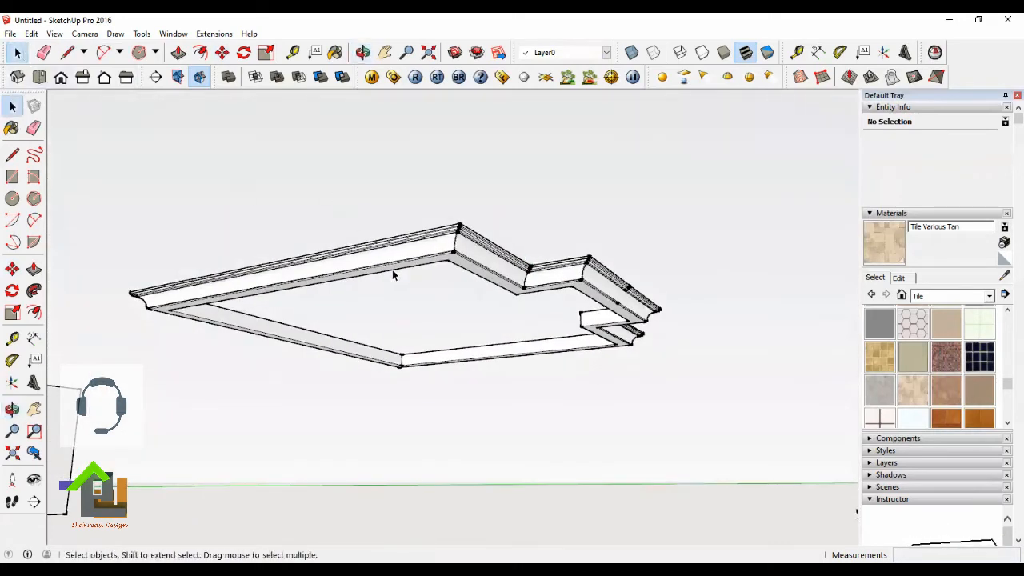
Step: Select the whole swept moulding with all its connected faces and edges, and make it a group
scroll(473, 255, "up", 3)
left_click(480, 246)
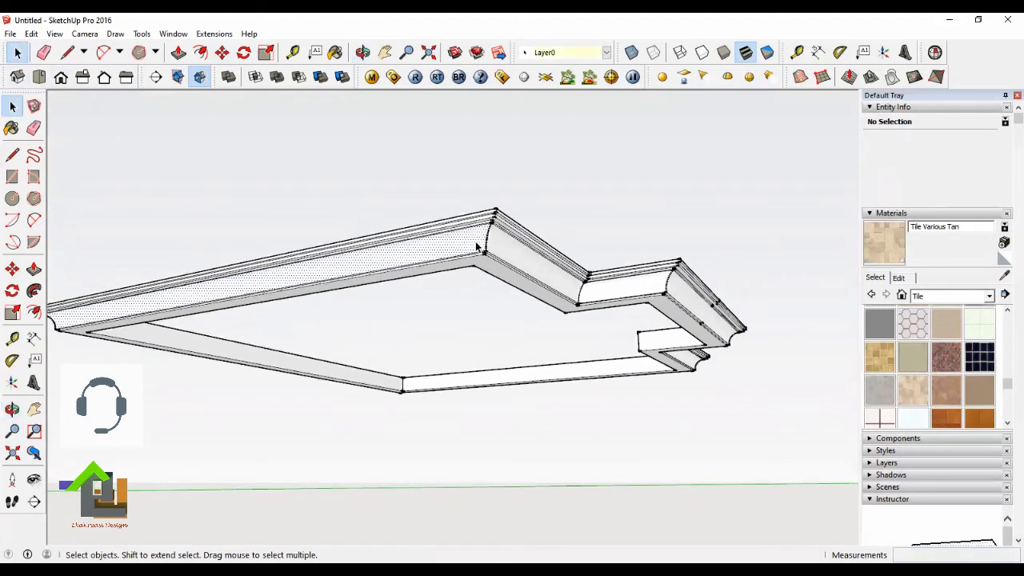
left_click(530, 212)
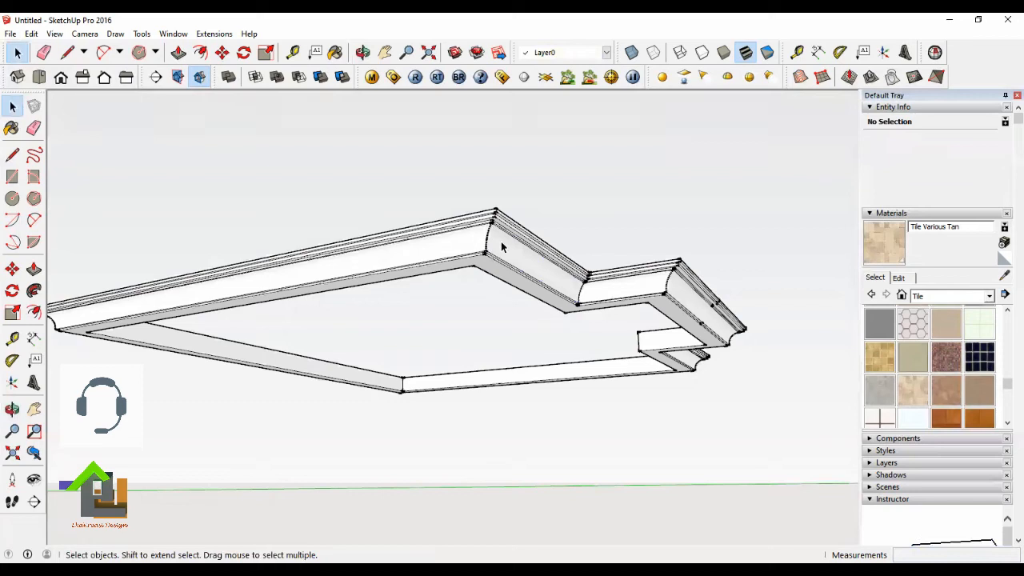
triple_click(501, 247)
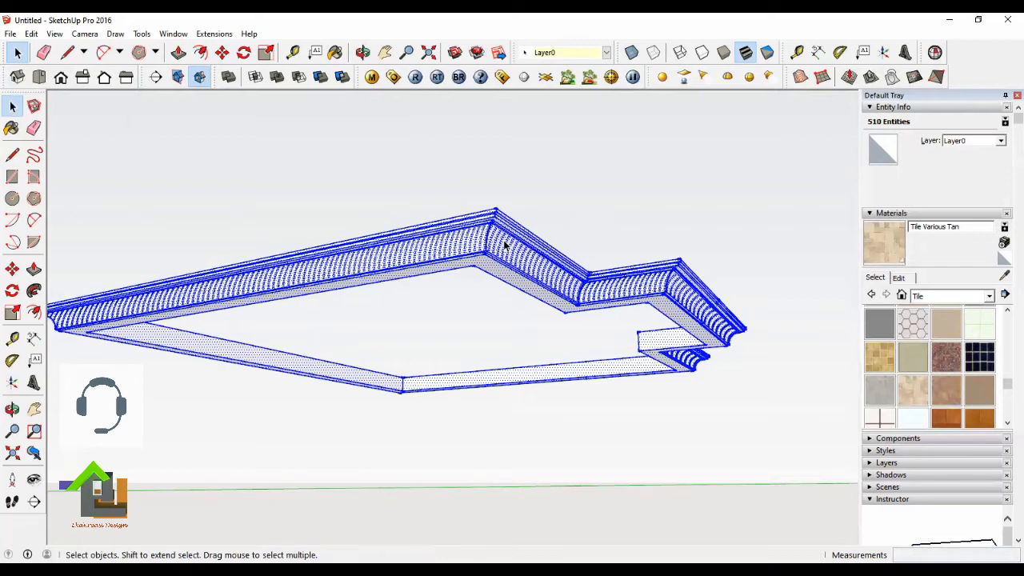
right_click(505, 244)
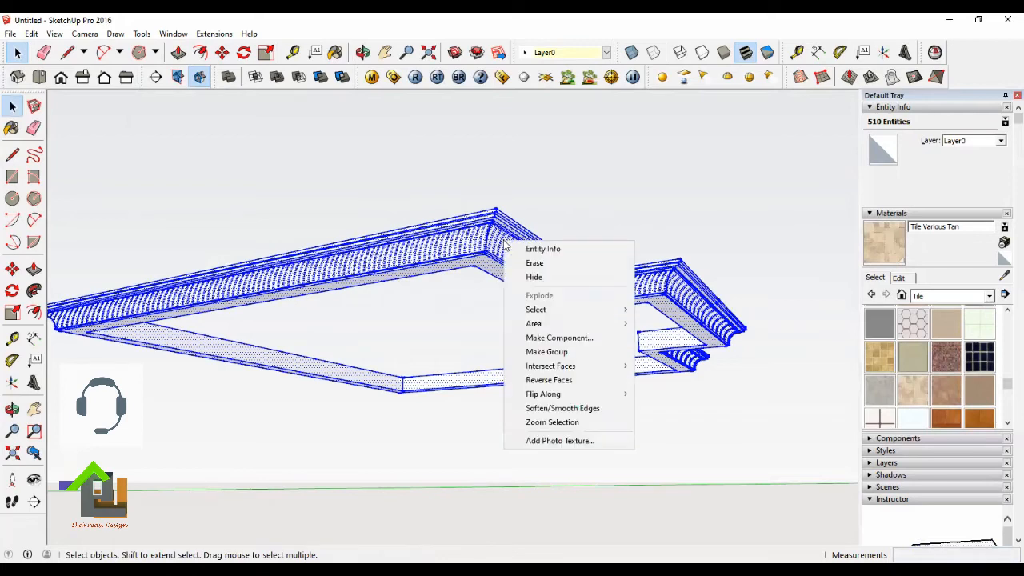
left_click(537, 352)
left_click(662, 210)
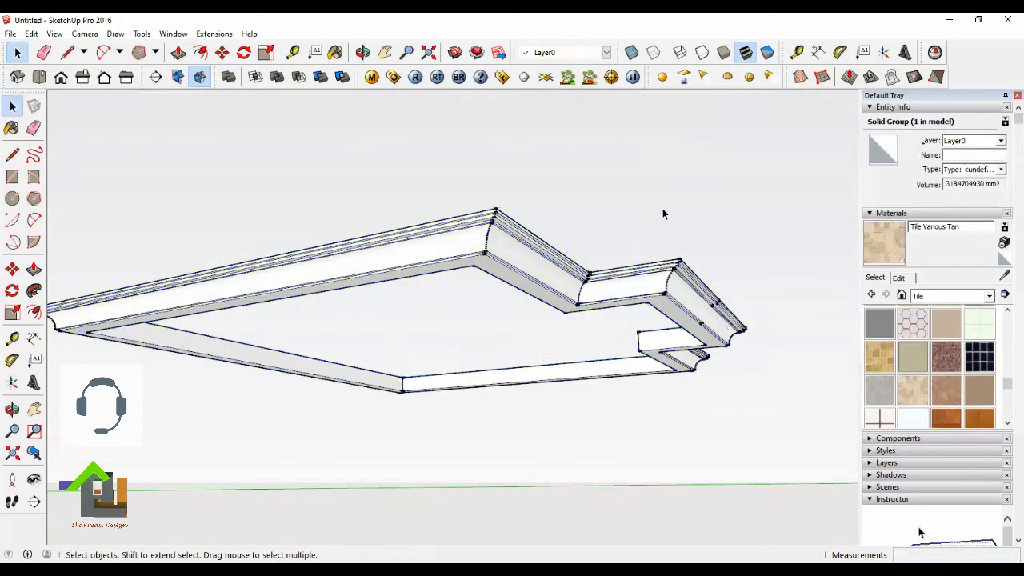
Step: Paint the moulding group yellow with Color E05 from the Colors collection
left_click(990, 296)
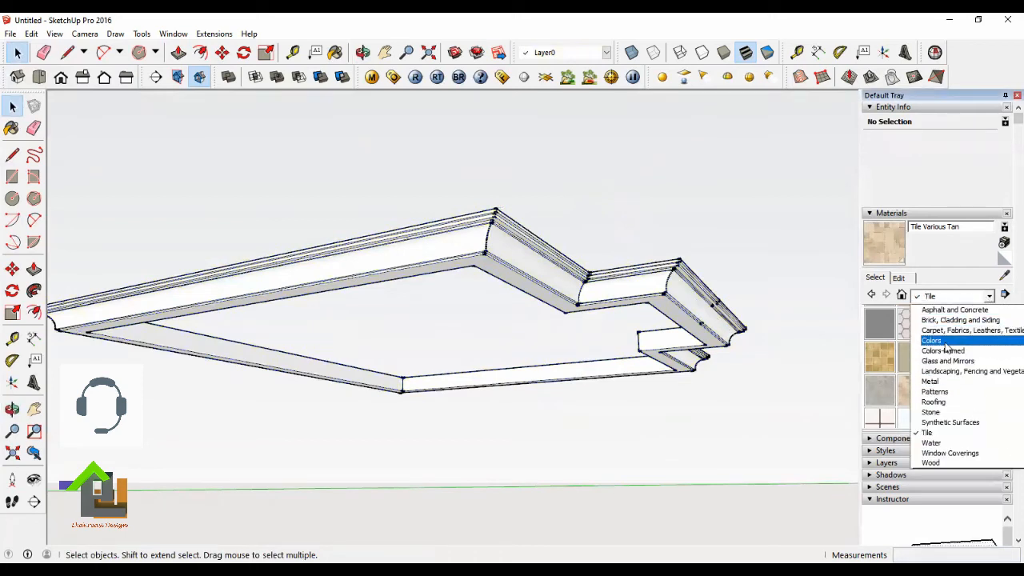
left_click(933, 341)
scroll(927, 372, "down", 2)
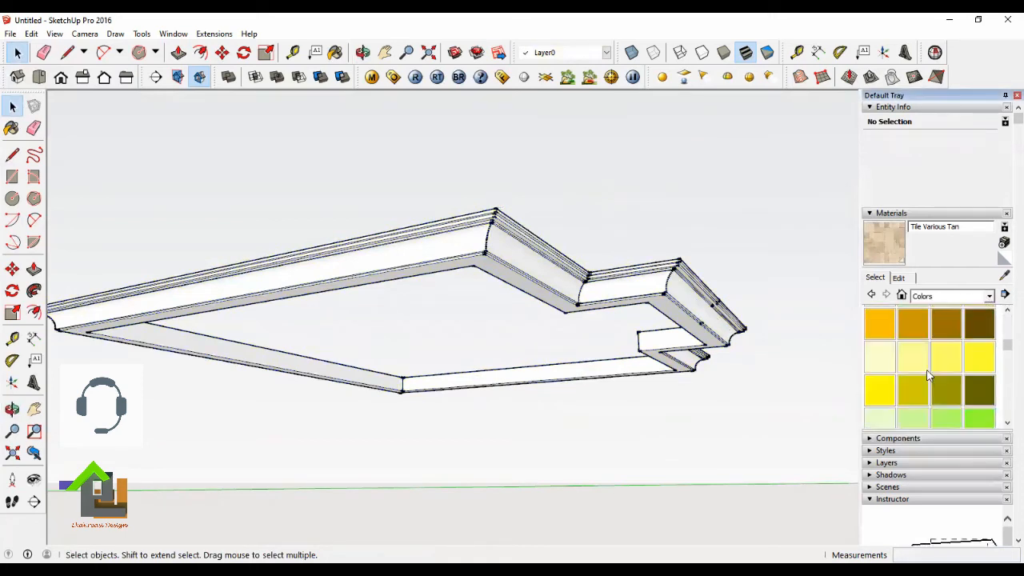
left_click(882, 389)
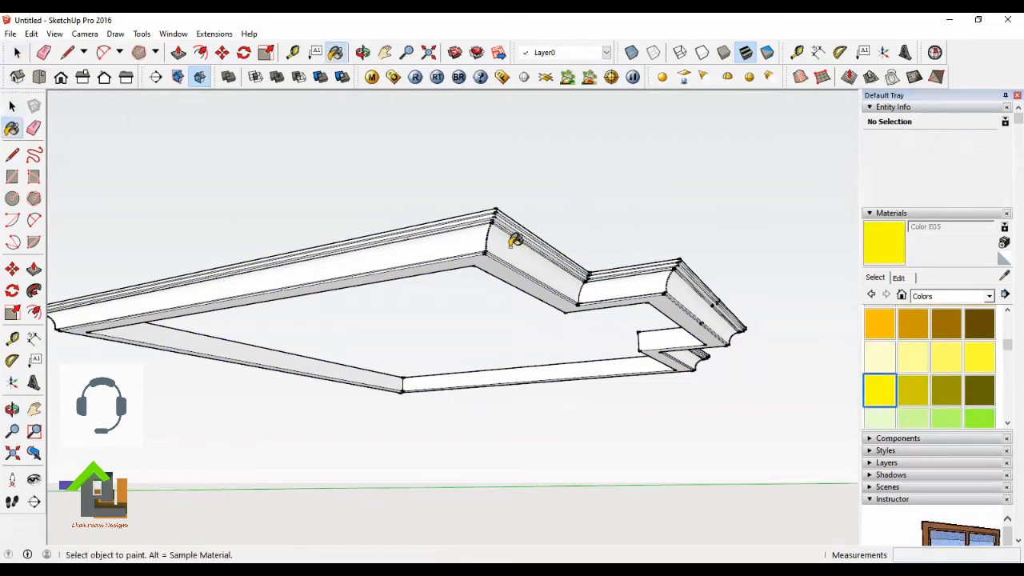
left_click(513, 241)
left_click(17, 53)
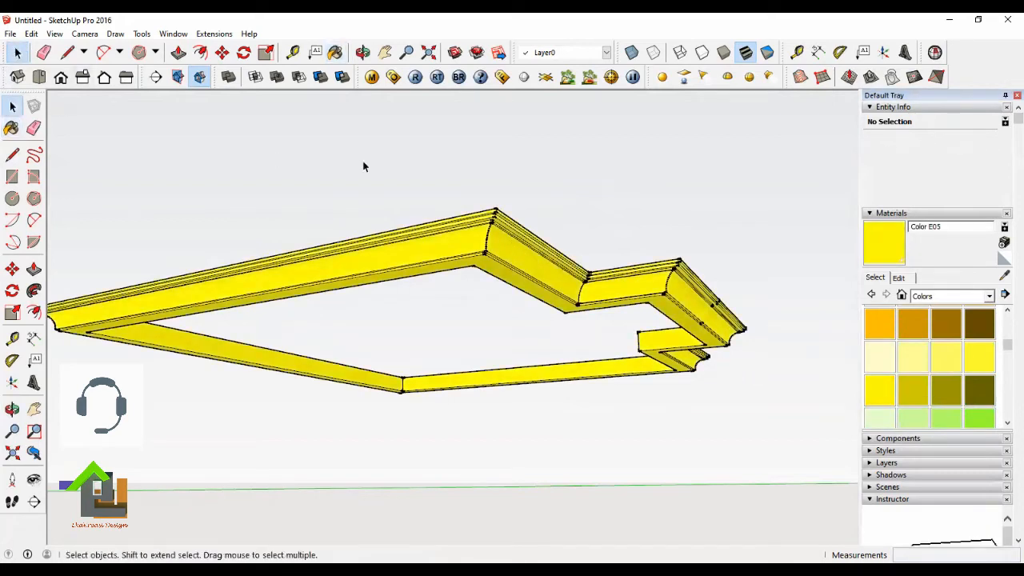
Step: Move the yellow moulding group by its inner front corner onto the matching outer top corner of the room's walls
left_click(438, 254)
middle_click_drag(532, 274, 273, 163)
key("m")
middle_click_drag(530, 370, 551, 398)
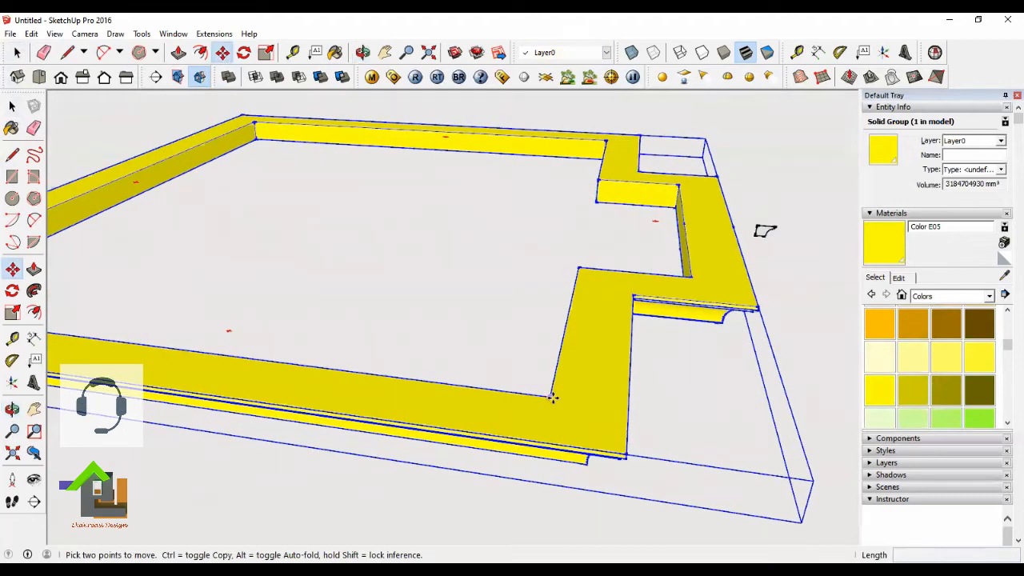
left_click(551, 398)
scroll(596, 371, "down", 6)
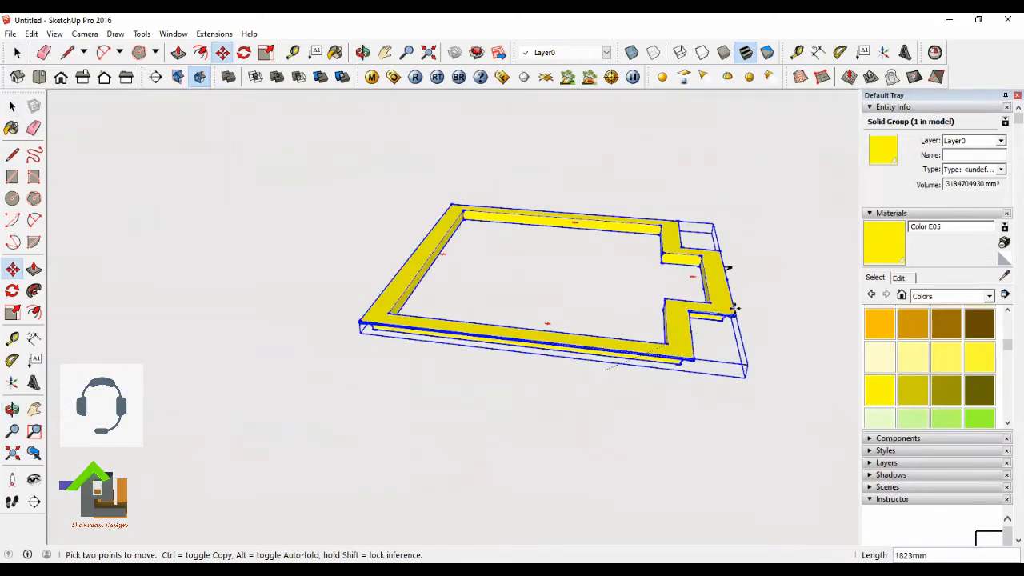
scroll(344, 284, "up", 8)
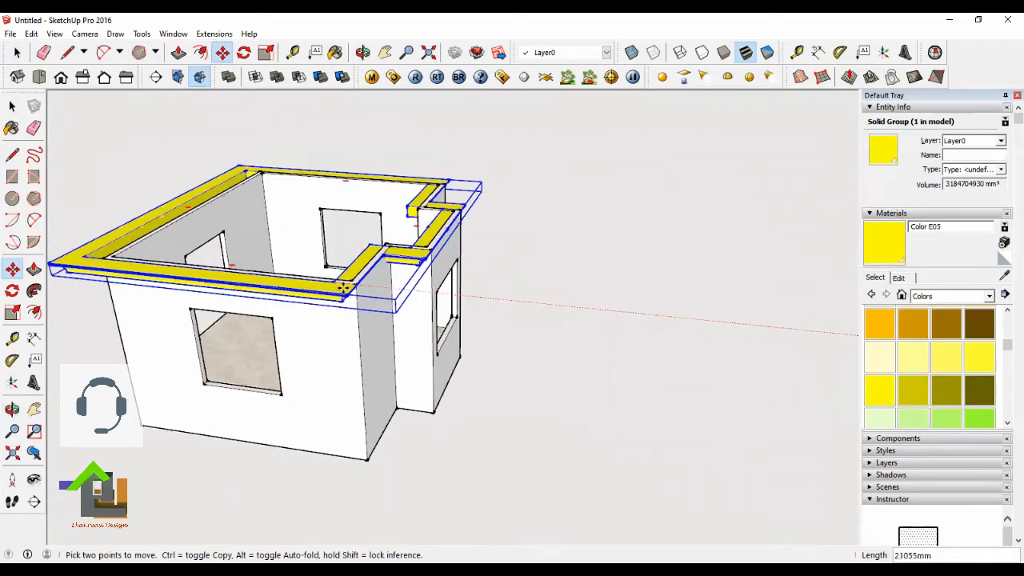
scroll(380, 280, "up", 3)
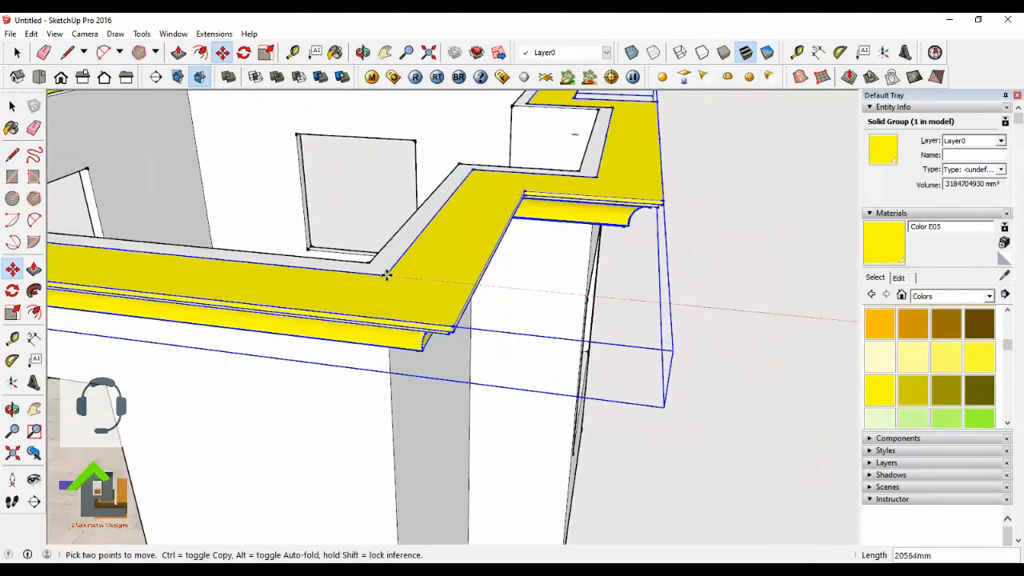
left_click(386, 275)
Step: Examine how the moulding sits around the tops of the room's outer walls, and clear the selection
left_click(363, 53)
left_click_drag(471, 220, 551, 393)
scroll(551, 394, "down", 3)
scroll(363, 208, "up", 2)
left_click_drag(439, 256, 427, 243)
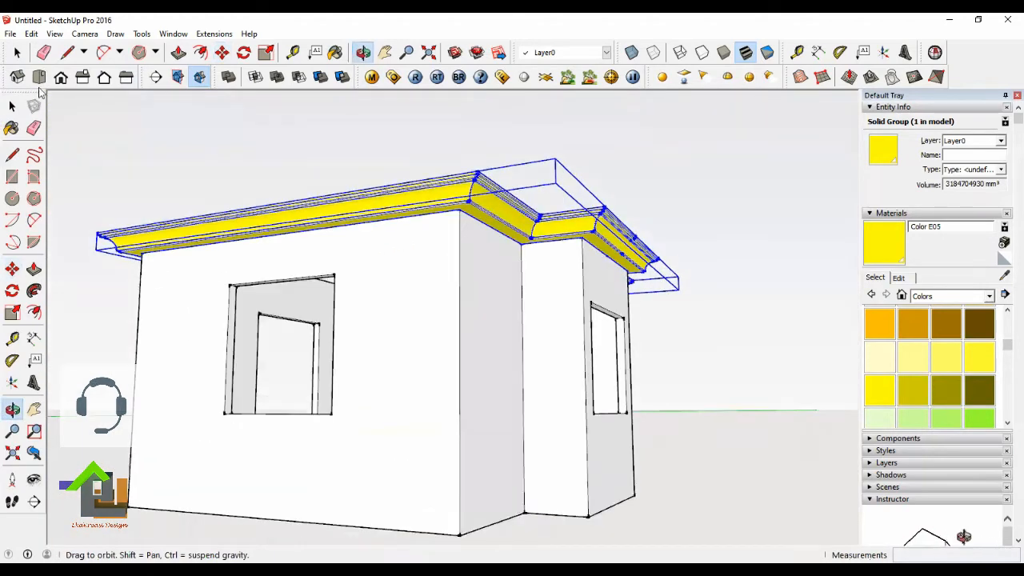
left_click(17, 55)
left_click(313, 142)
left_click(363, 52)
left_click_drag(456, 328, 473, 283)
key("space")
scroll(436, 342, "up", 2)
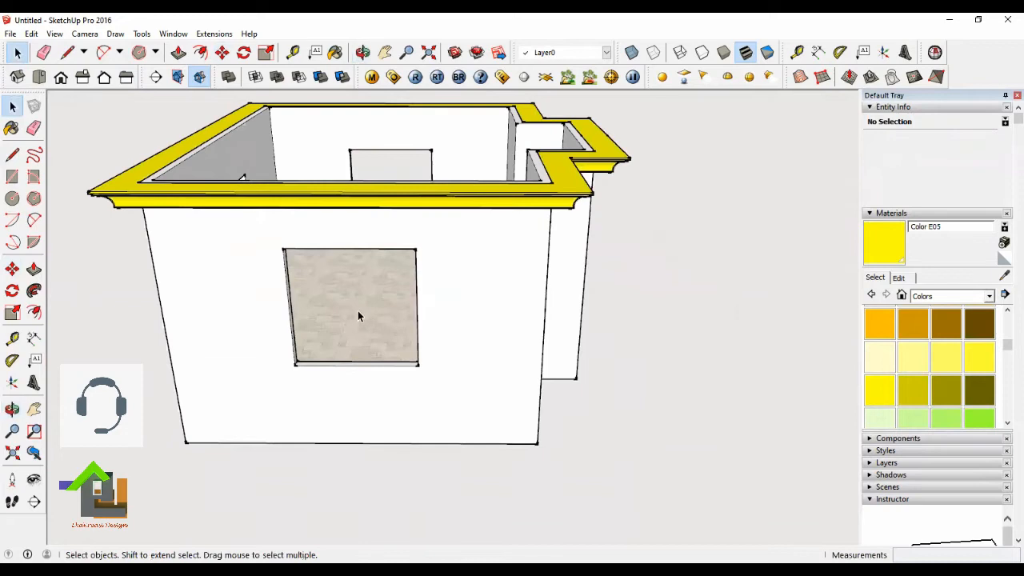
left_click(289, 306)
scroll(288, 306, "up", 2)
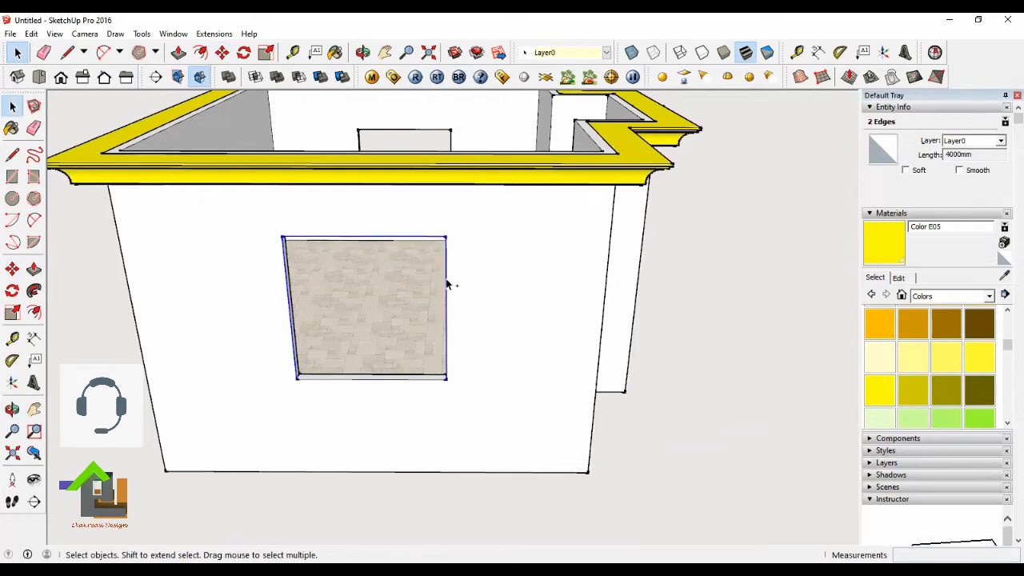
left_click(483, 319, "ctrl")
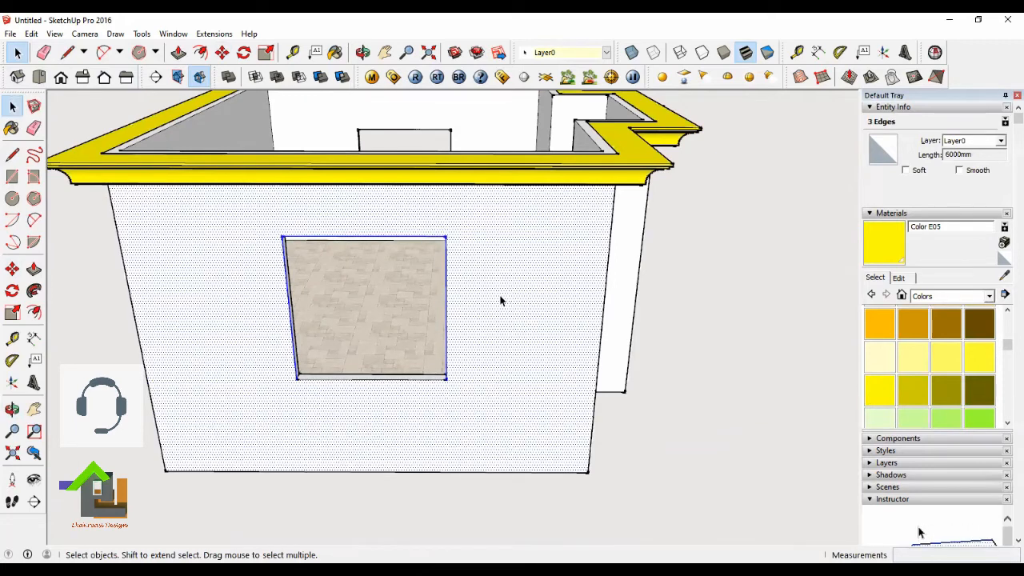
left_click(770, 272)
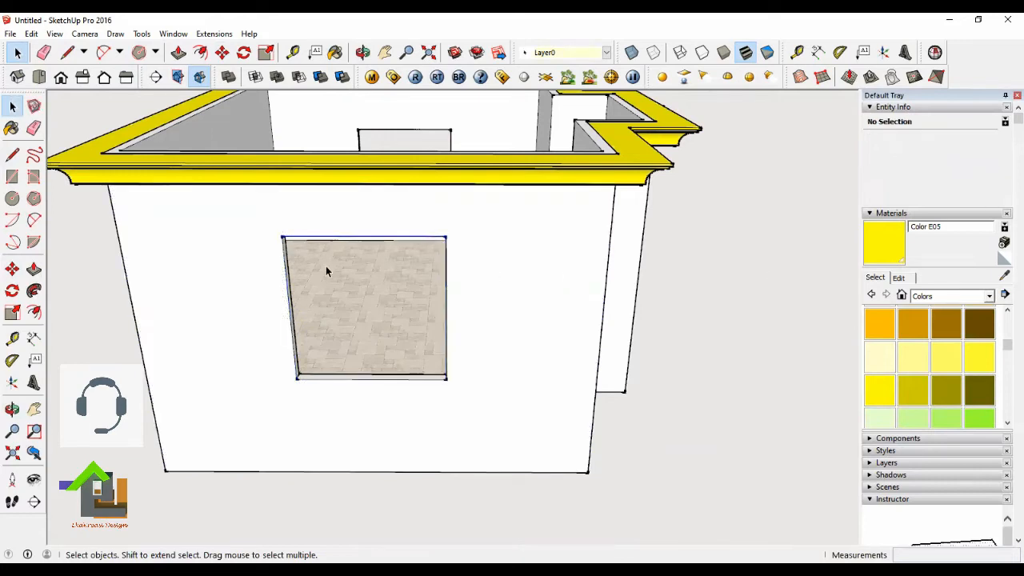
Step: Copy the four outer edges of the front window opening about 13800 mm along the red axis, to empty space right of the building
left_click(288, 276)
left_click(287, 276, "ctrl")
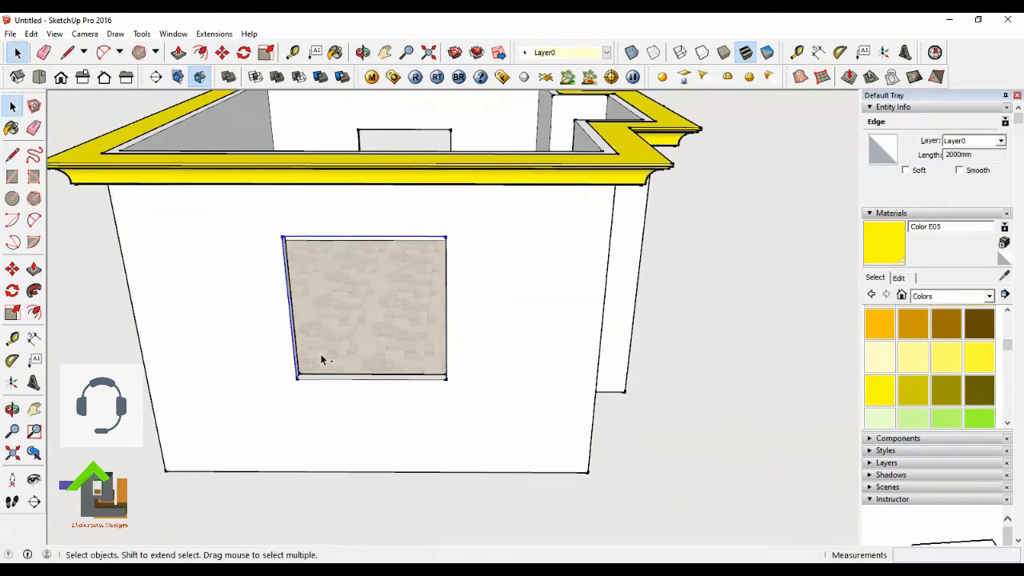
scroll(321, 356, "up", 3)
left_click(318, 395, "ctrl")
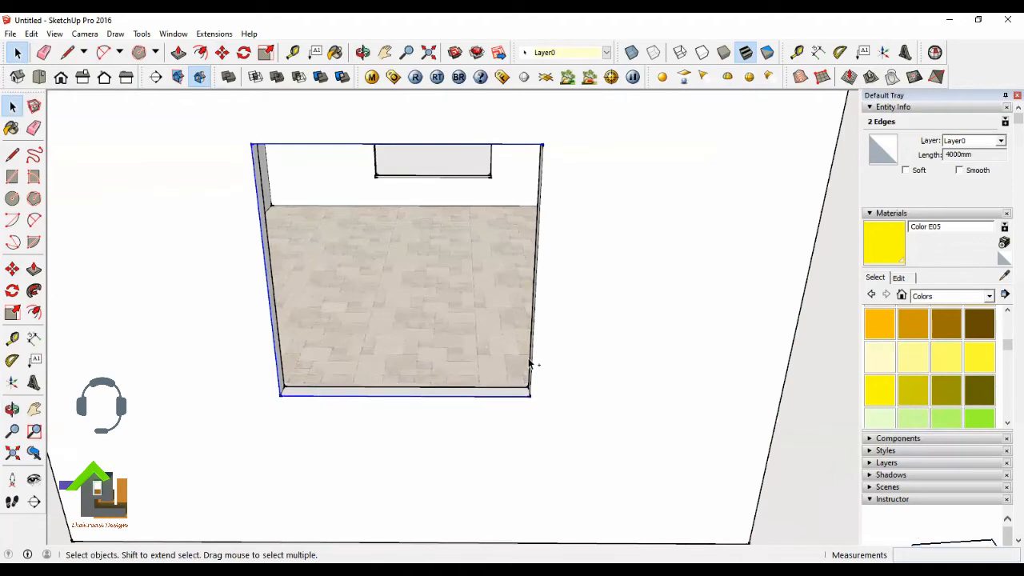
left_click(533, 363, "ctrl")
scroll(533, 361, "down", 5)
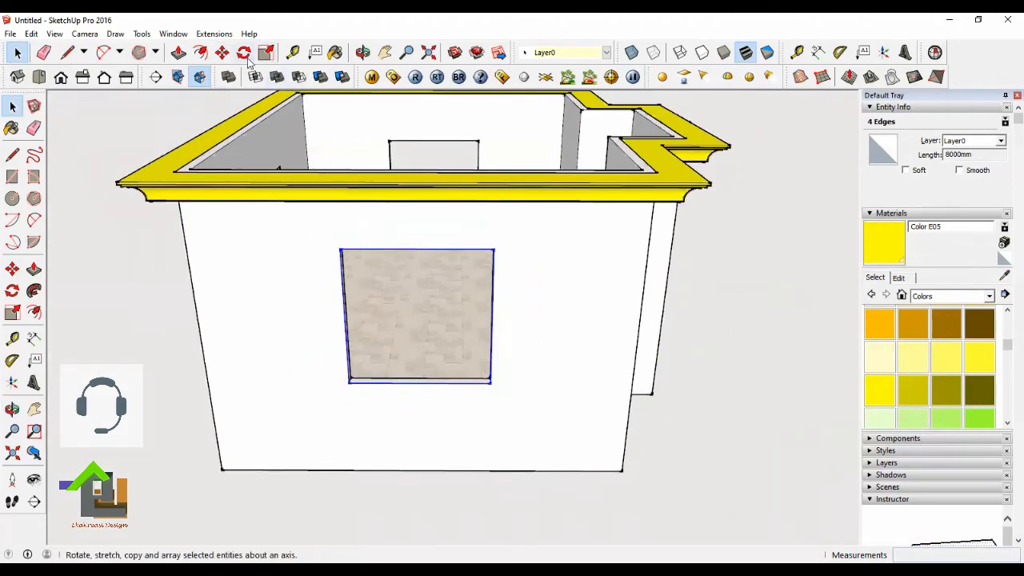
left_click(221, 52)
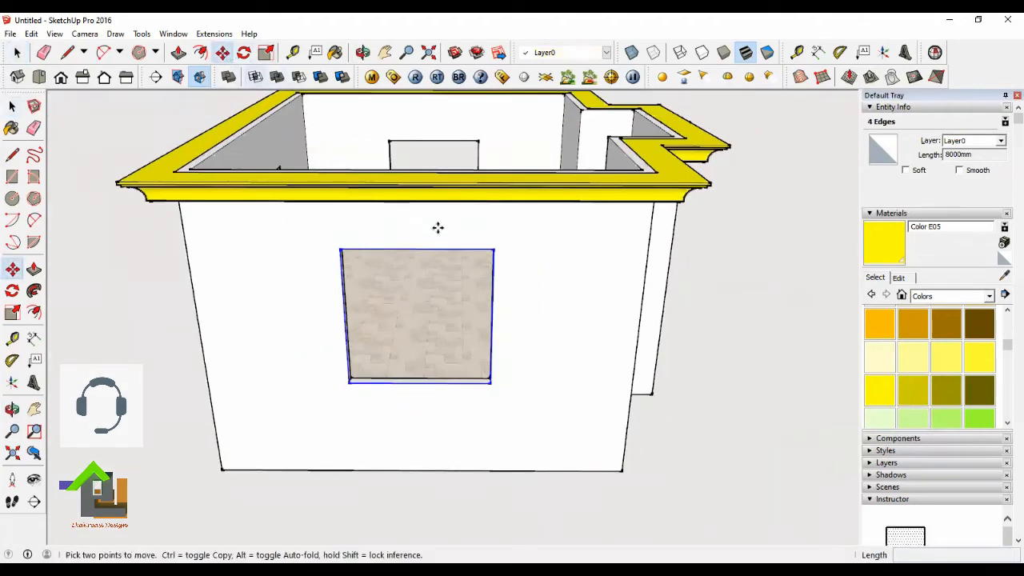
left_click(492, 248)
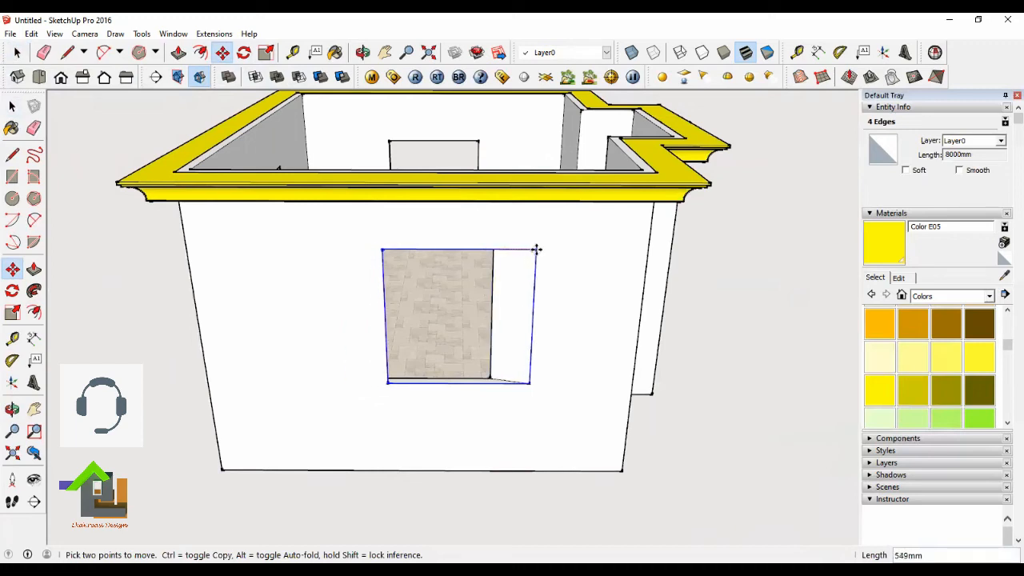
key("ctrl")
scroll(536, 251, "down", 5)
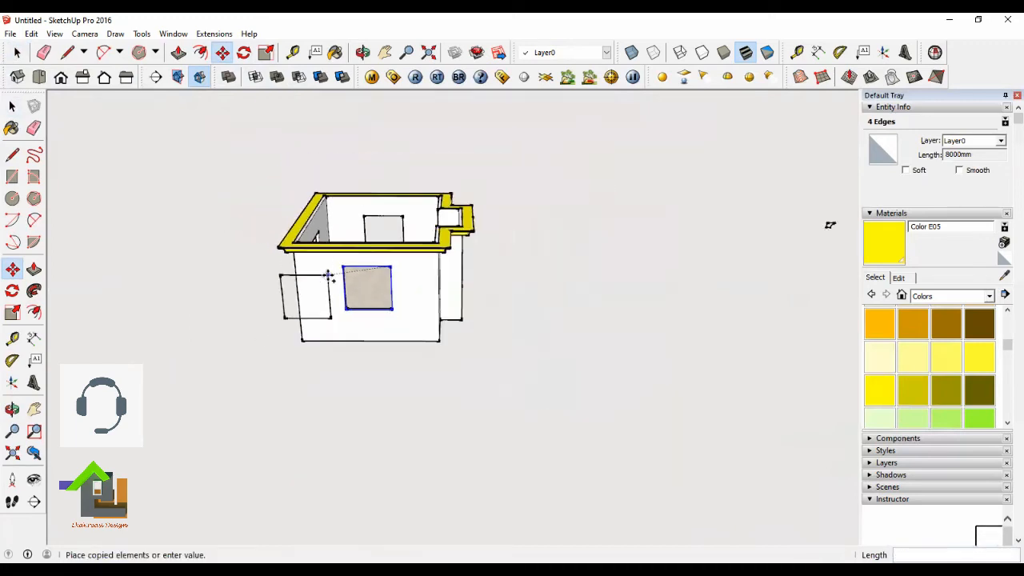
scroll(436, 262, "down", 3)
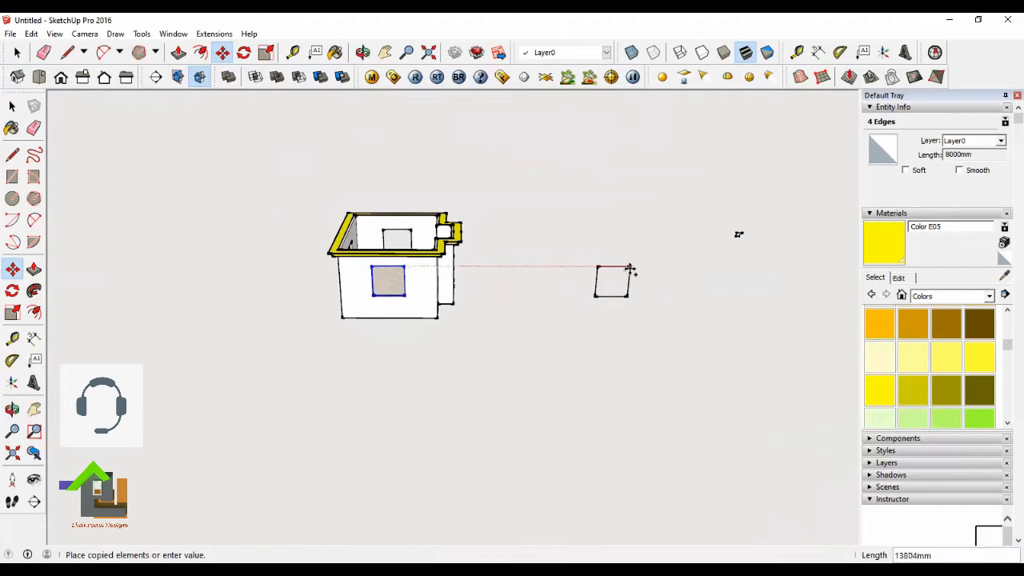
left_click(631, 270)
Step: Retrace the left edge of the copied window outline with the Line tool to fill the outline with a face
scroll(629, 270, "up", 5)
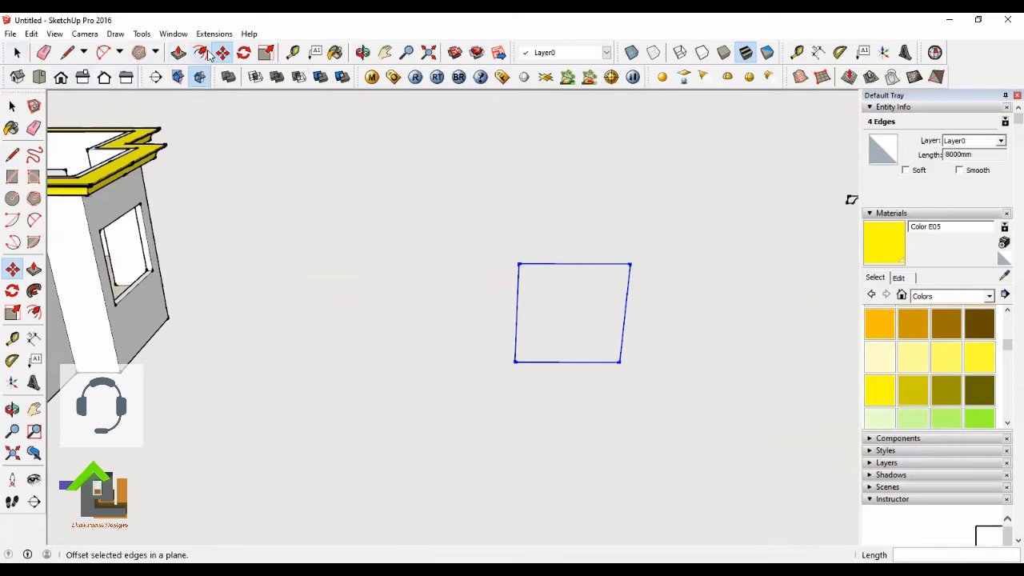
left_click(67, 54)
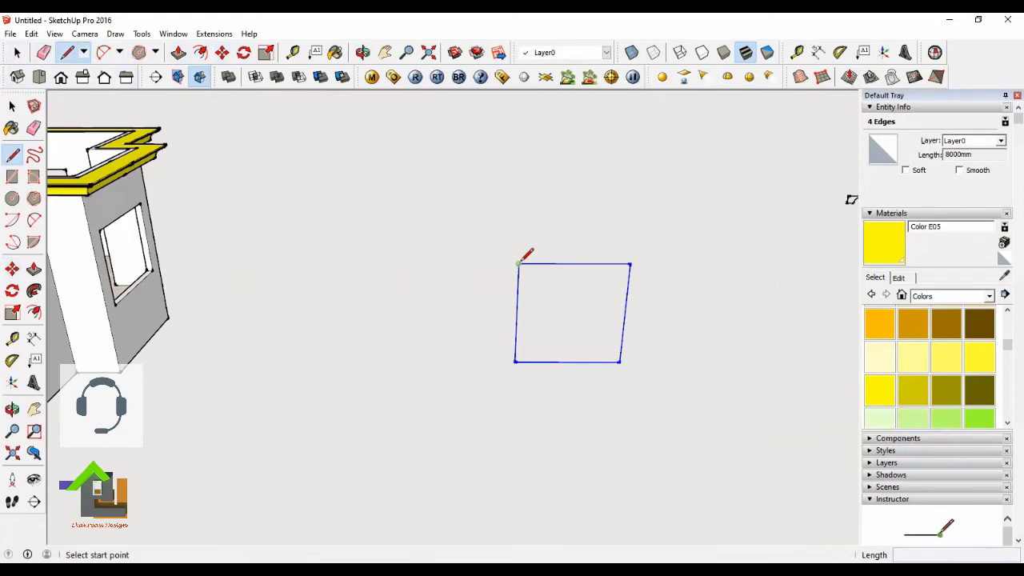
left_click(12, 105)
left_click(581, 307)
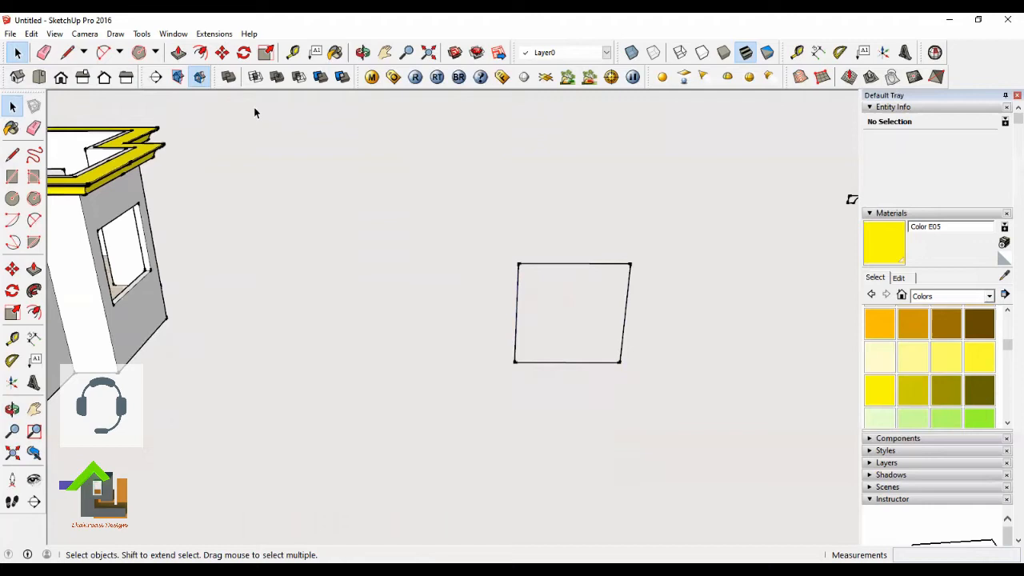
left_click(67, 52)
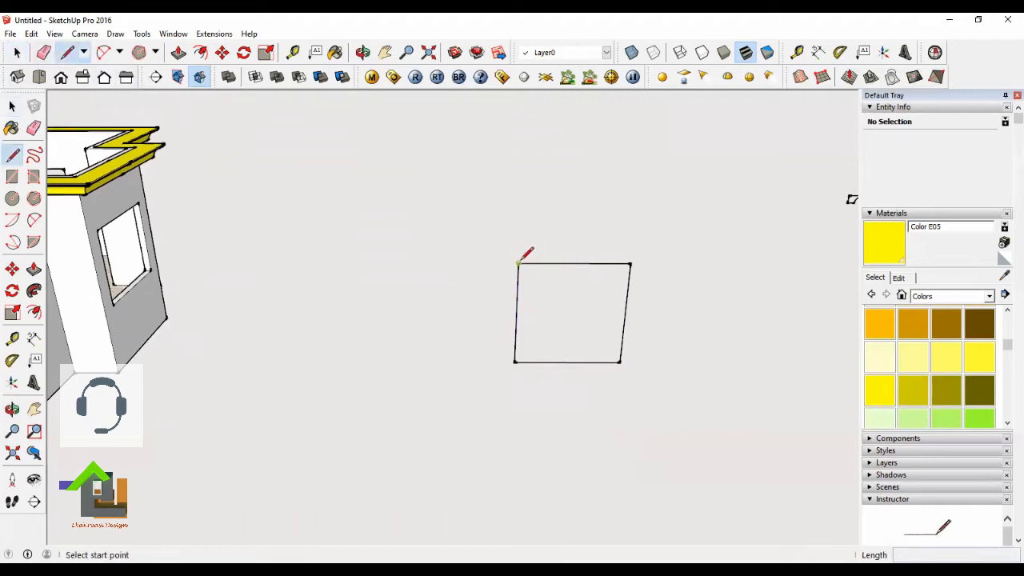
left_click(518, 263)
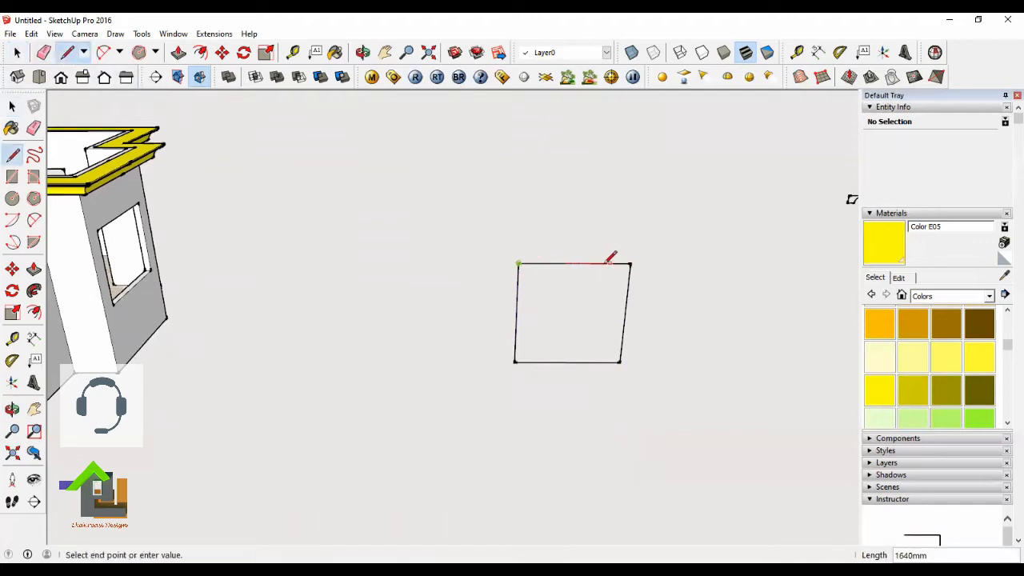
left_click(514, 361)
key("space")
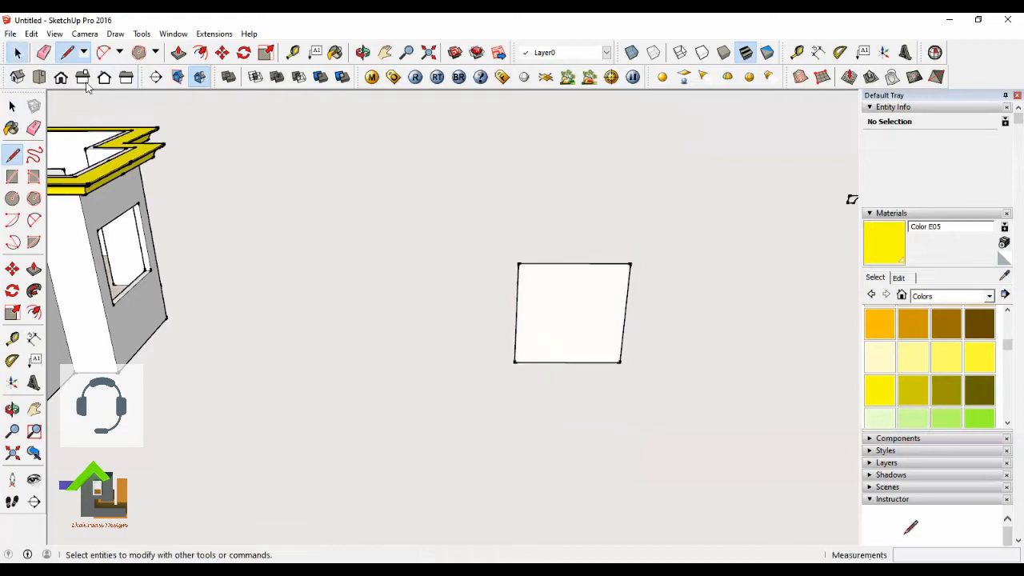
Step: Offset the window face's outline 50 mm inward to form the outer frame border
double_click(535, 294)
scroll(535, 295, "up", 2)
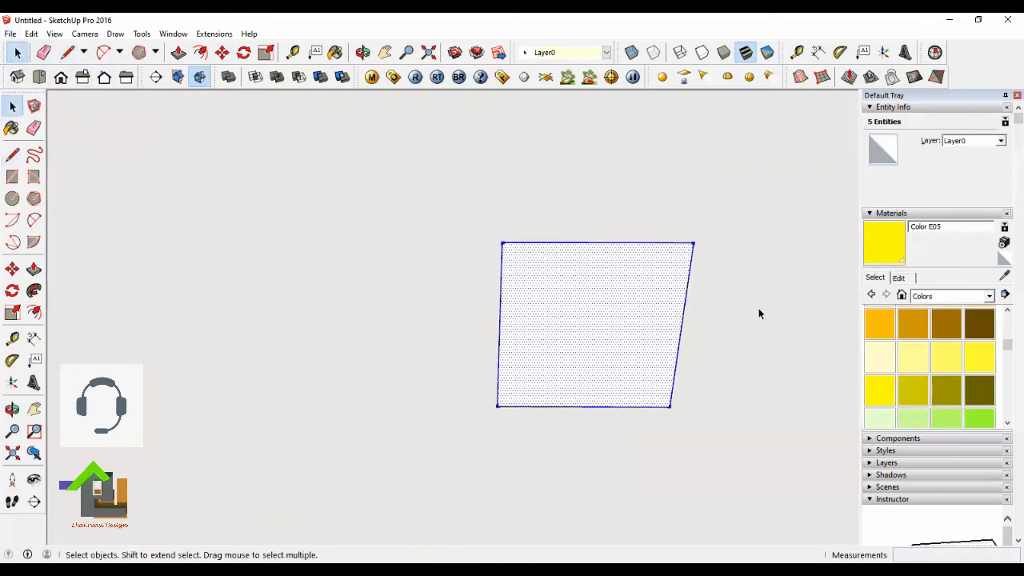
left_click(384, 218)
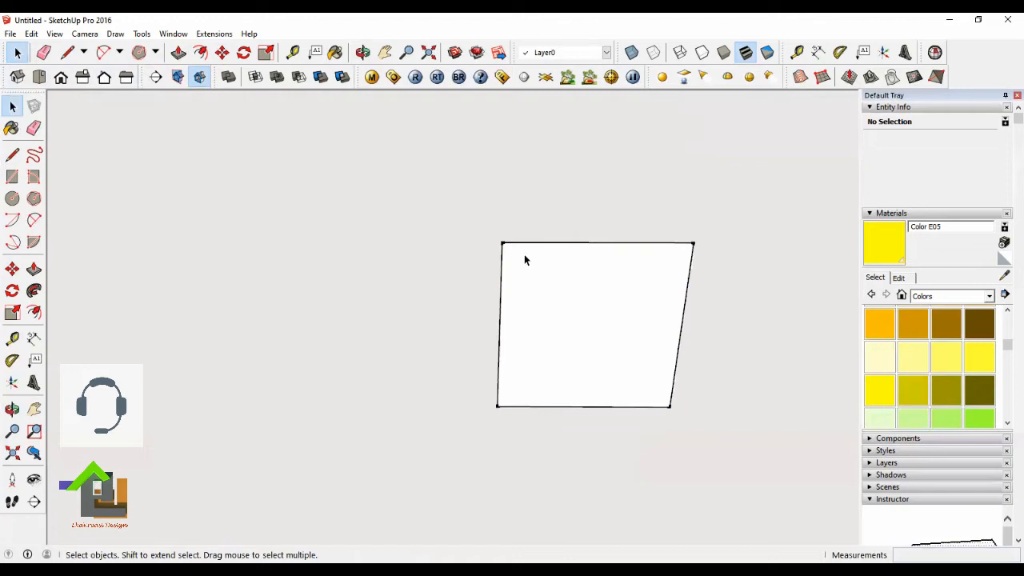
left_click(580, 286)
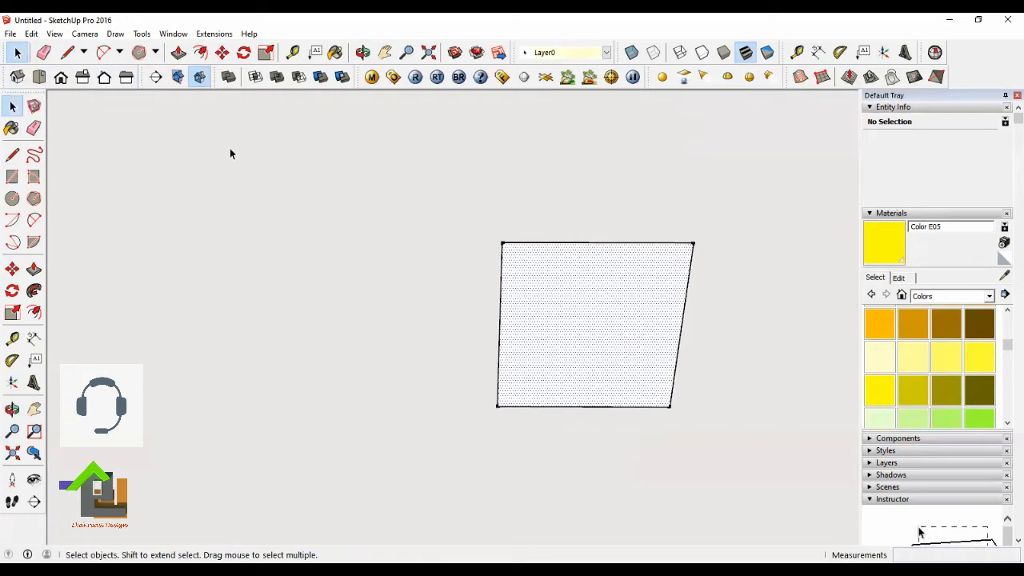
left_click(200, 53)
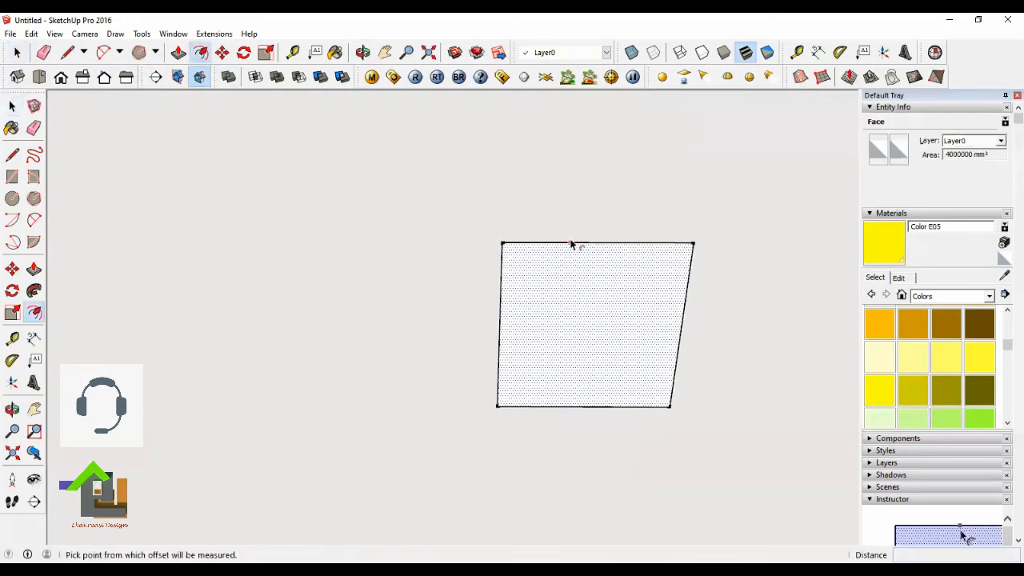
left_click(569, 243)
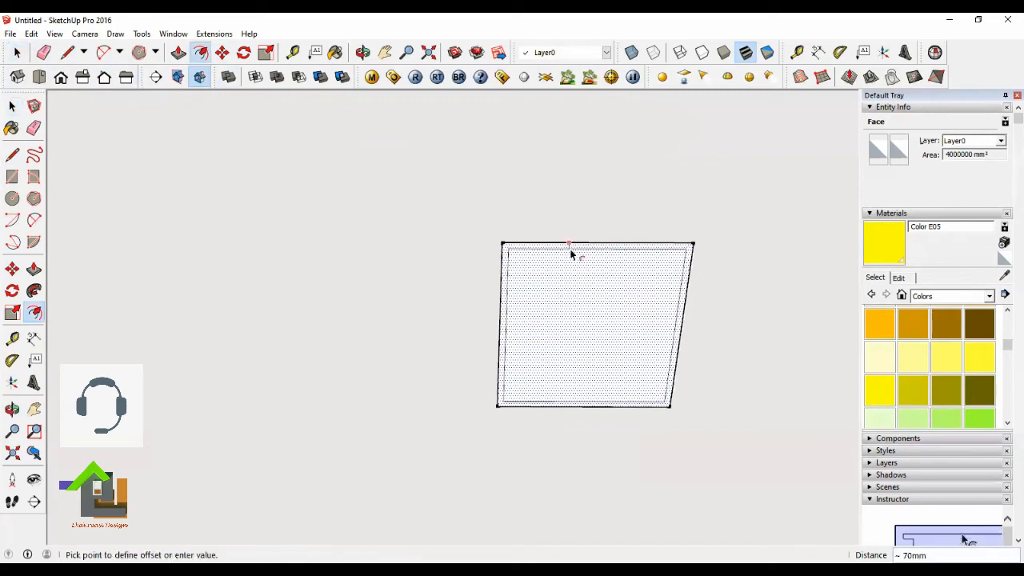
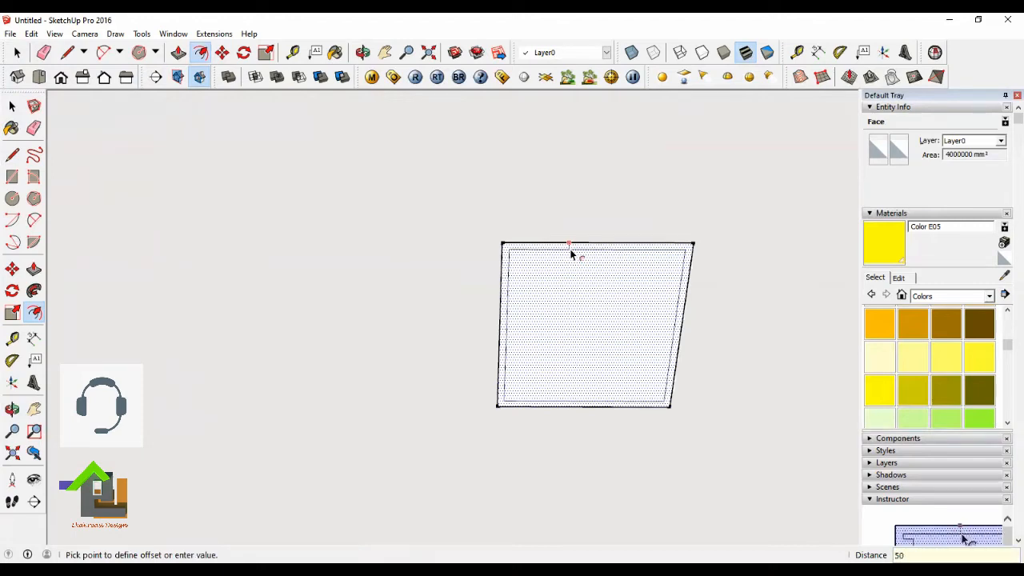
left_click(571, 254)
key("space")
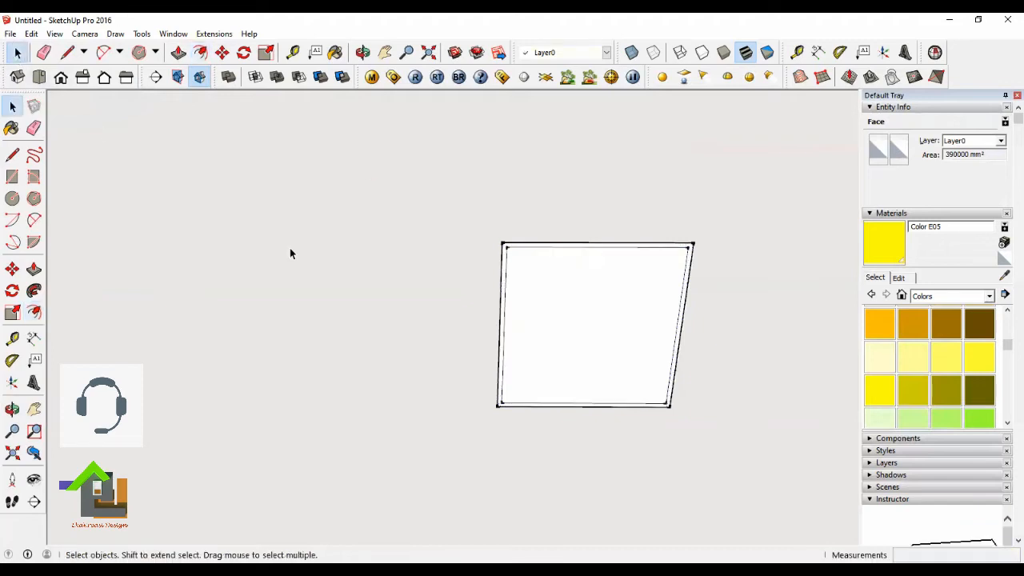
Step: Draw a vertical centre line between the midpoints of the inner frame outline's top and bottom edges
left_click(290, 253)
left_click(66, 52)
scroll(593, 251, "up", 2)
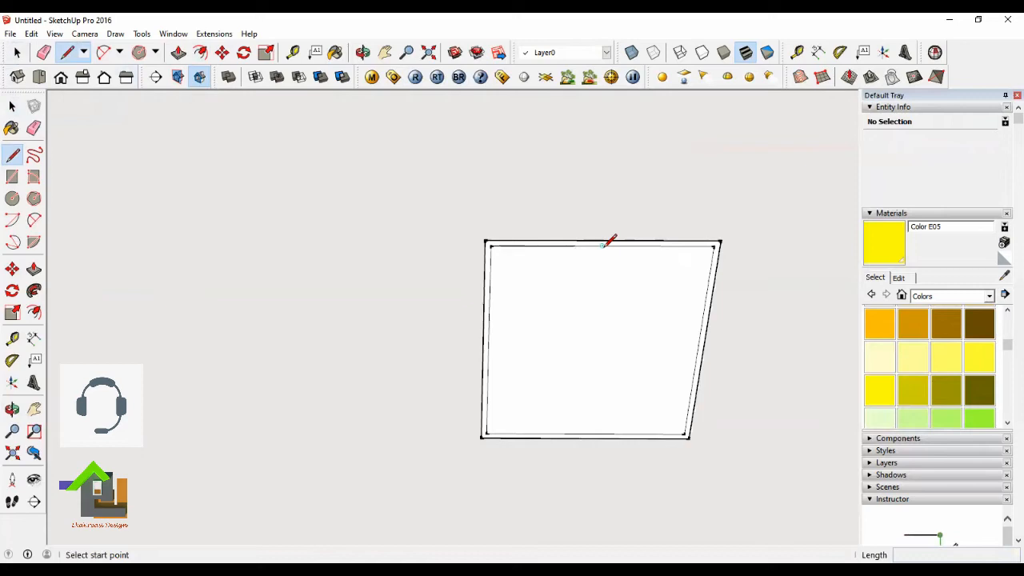
left_click(601, 246)
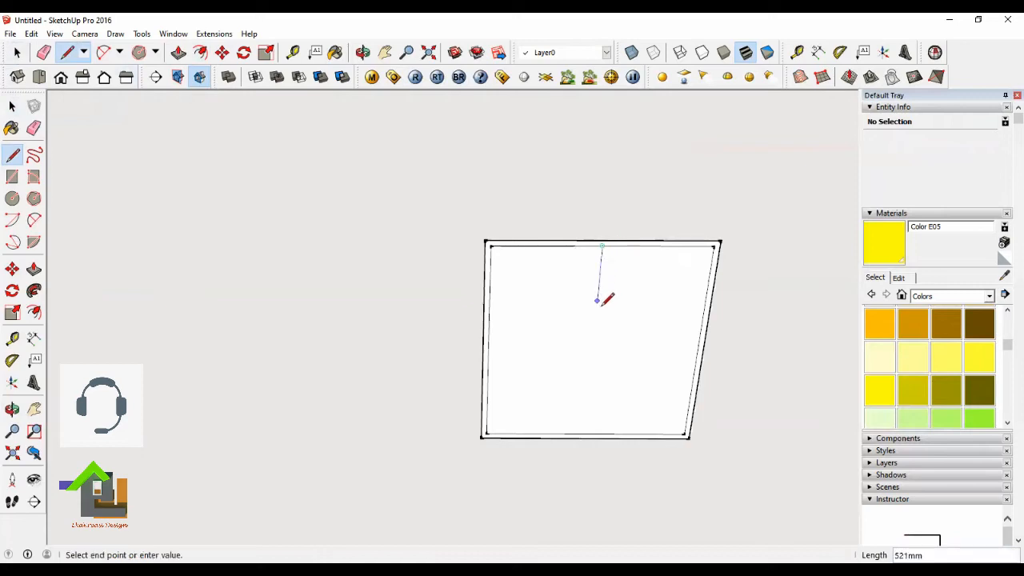
left_click(589, 432)
key("space")
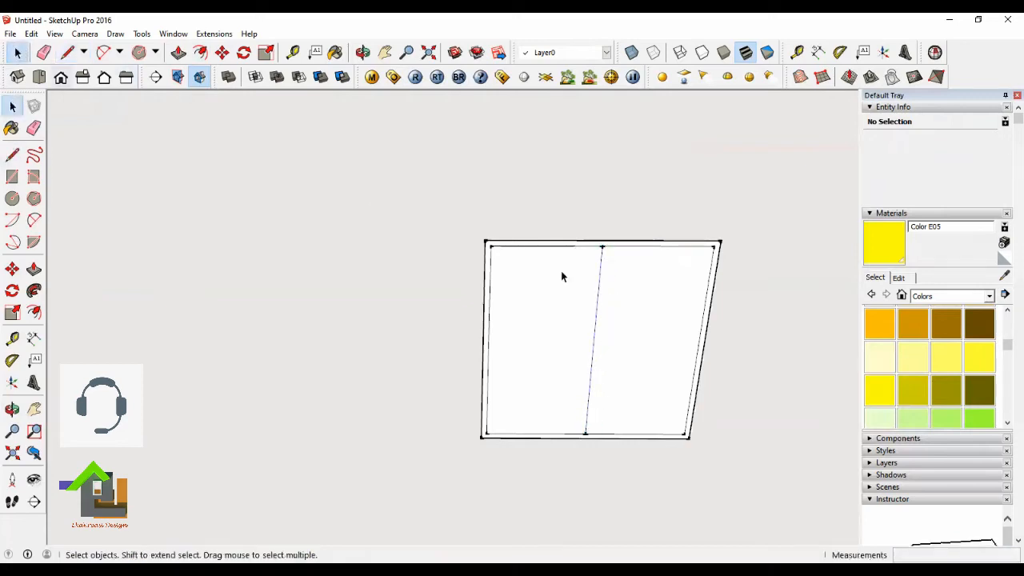
Step: Copy the vertical centre line 25 mm to the right along the inner top edge
scroll(583, 255, "up", 3)
left_click(583, 246)
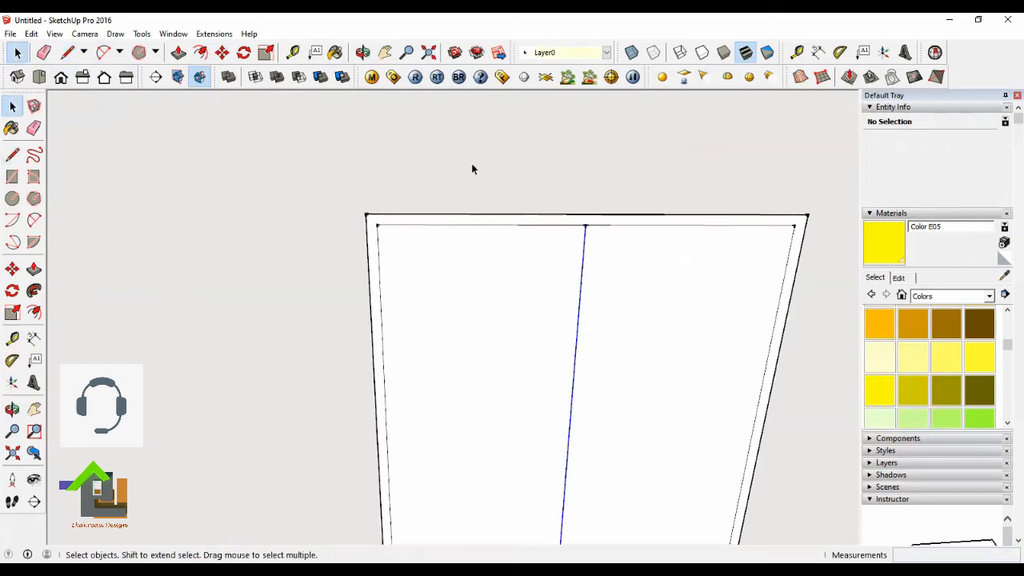
left_click(223, 53)
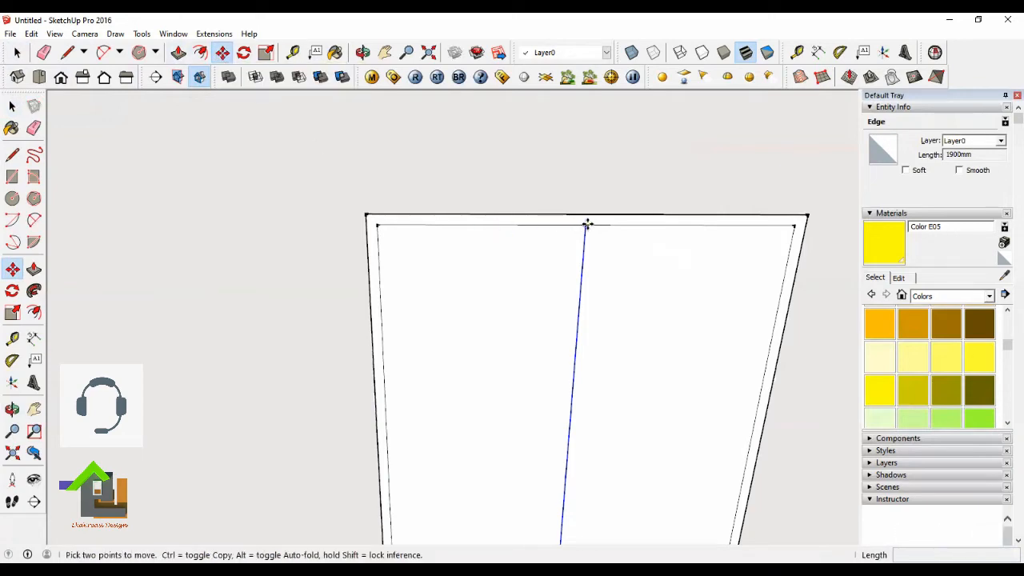
left_click(587, 224)
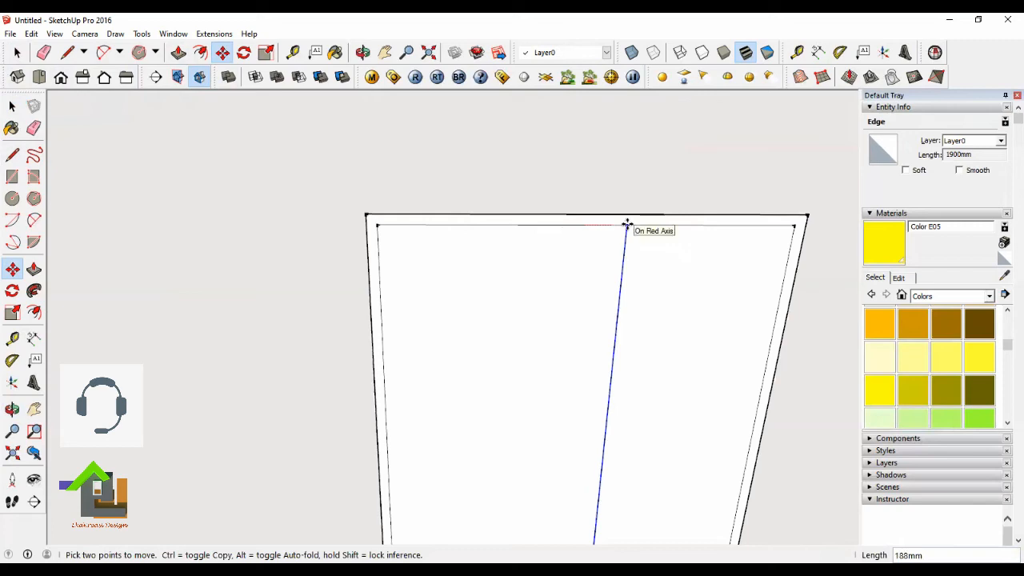
key("ctrl")
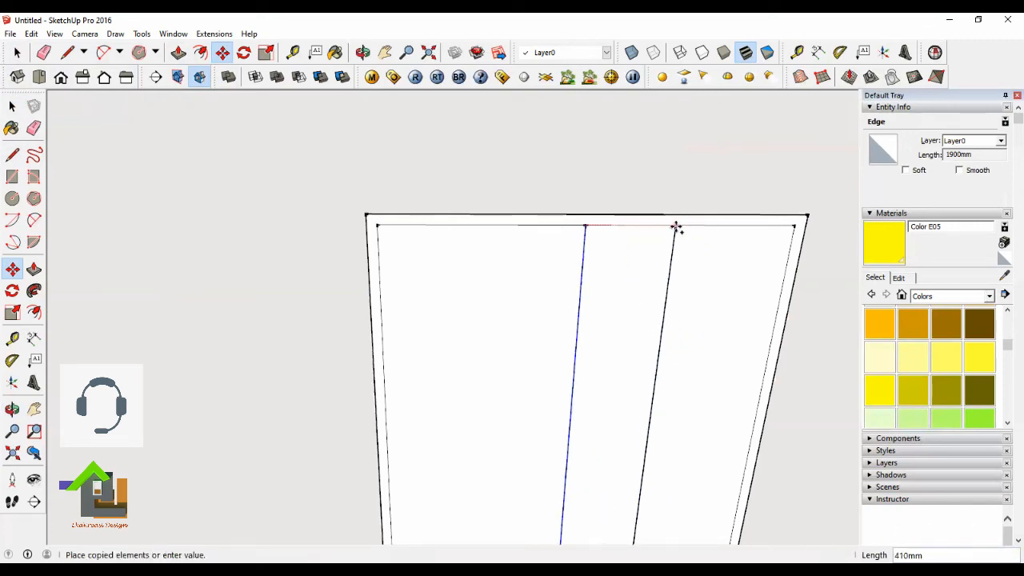
type("25")
key("Return")
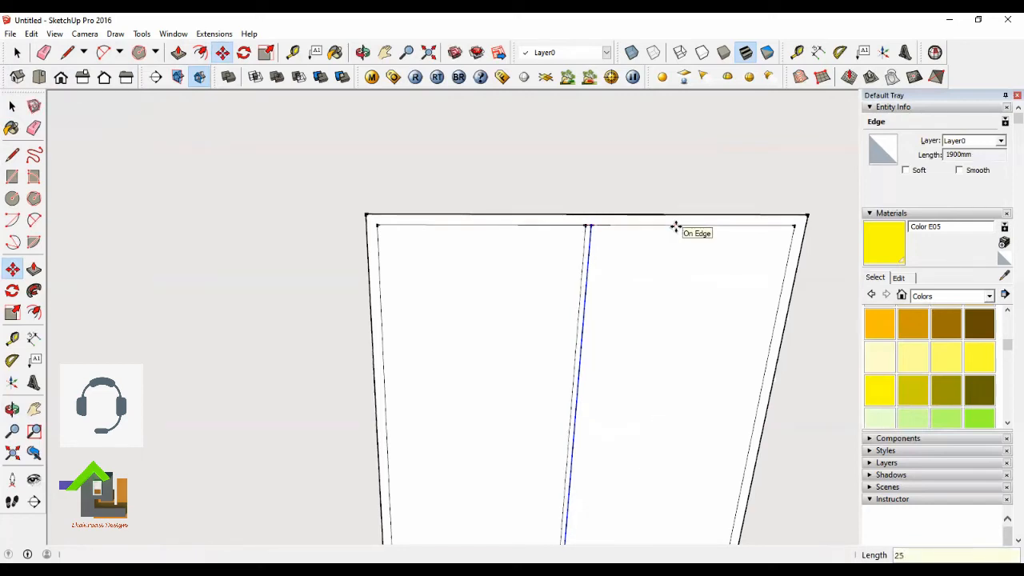
key("space")
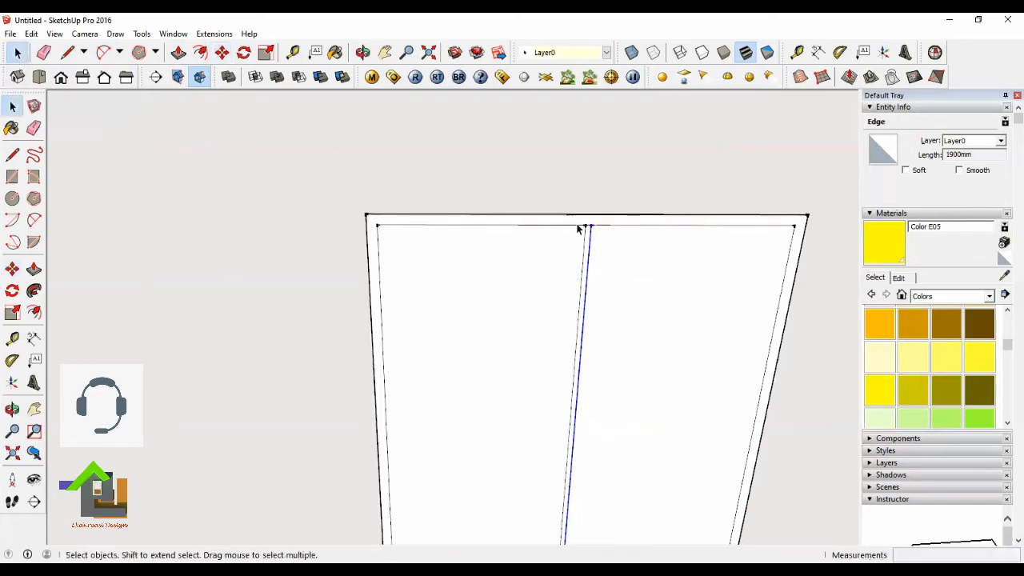
Step: Copy the original centre line 25 mm to the left to mark the mullion's other side
scroll(584, 232, "up", 2)
left_click(587, 237)
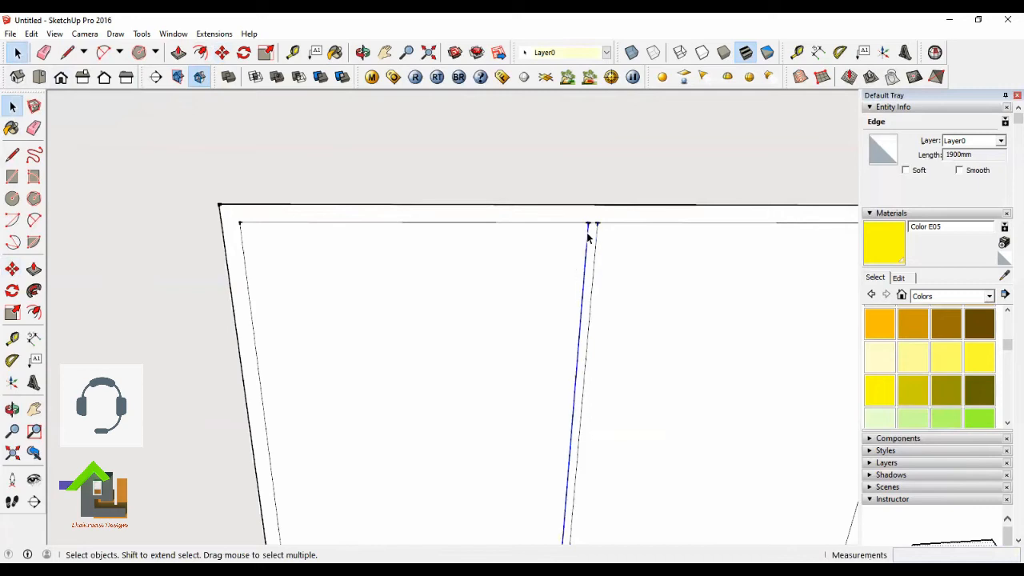
left_click(222, 52)
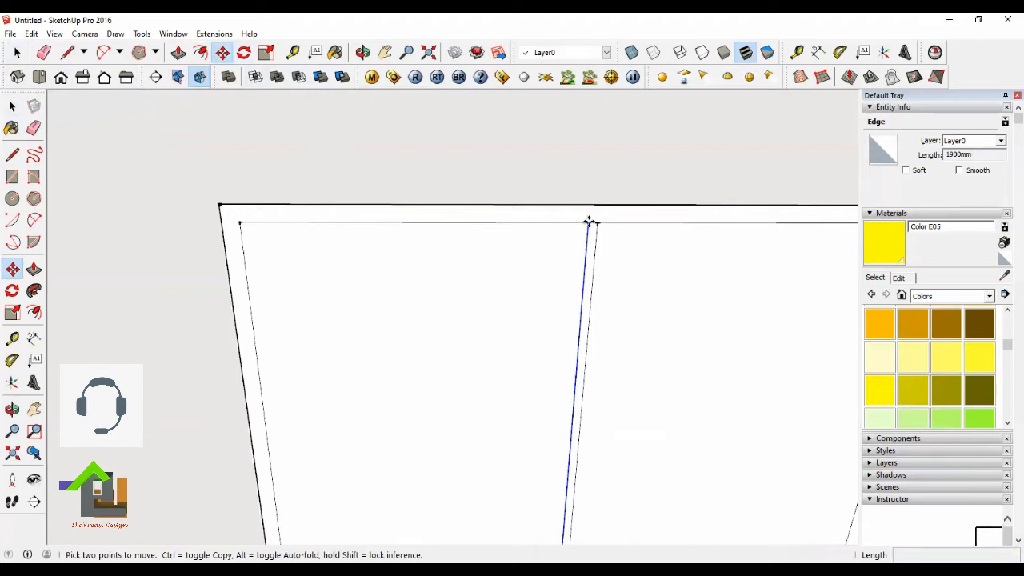
key("ctrl")
left_click(589, 222)
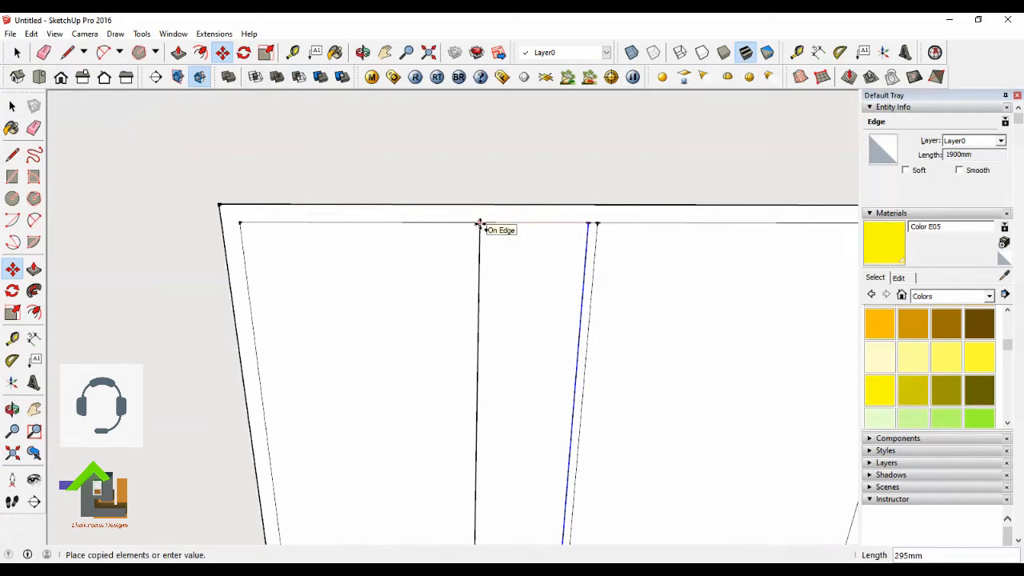
key("Return")
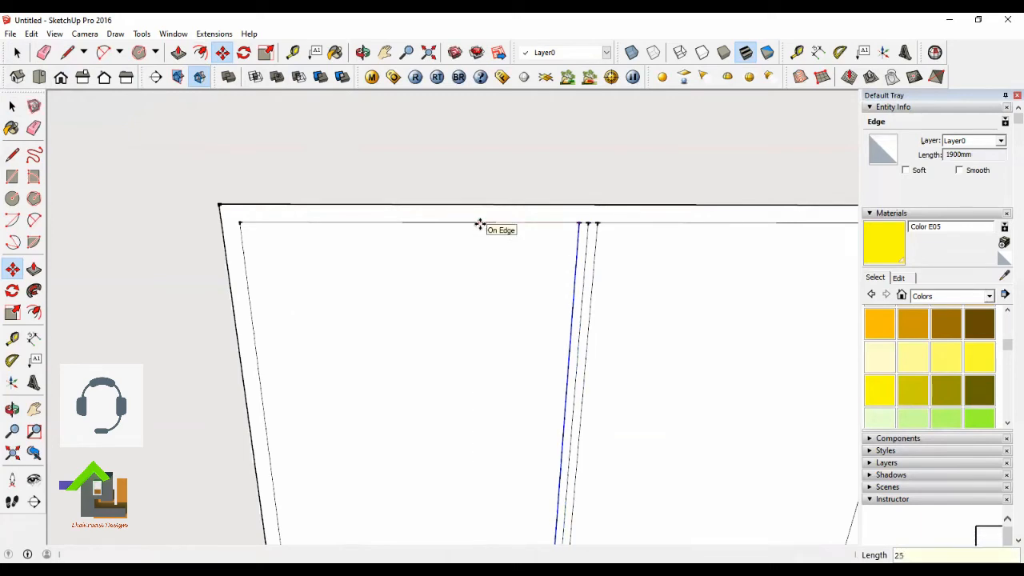
key("space")
Step: Delete the original centre line between the two offset mullion lines
left_click(458, 160)
scroll(578, 273, "down", 1)
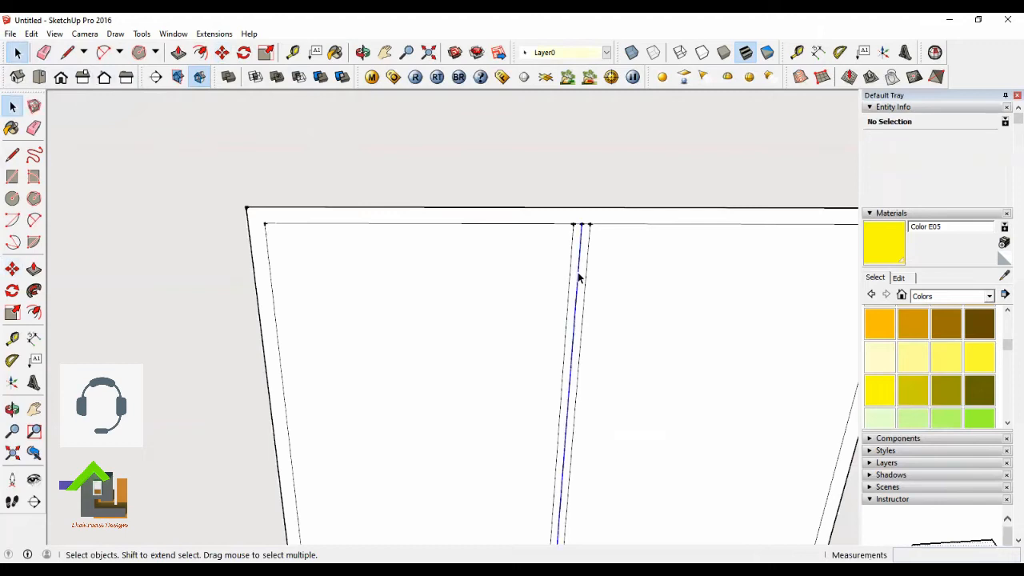
left_click(579, 277)
key("Delete")
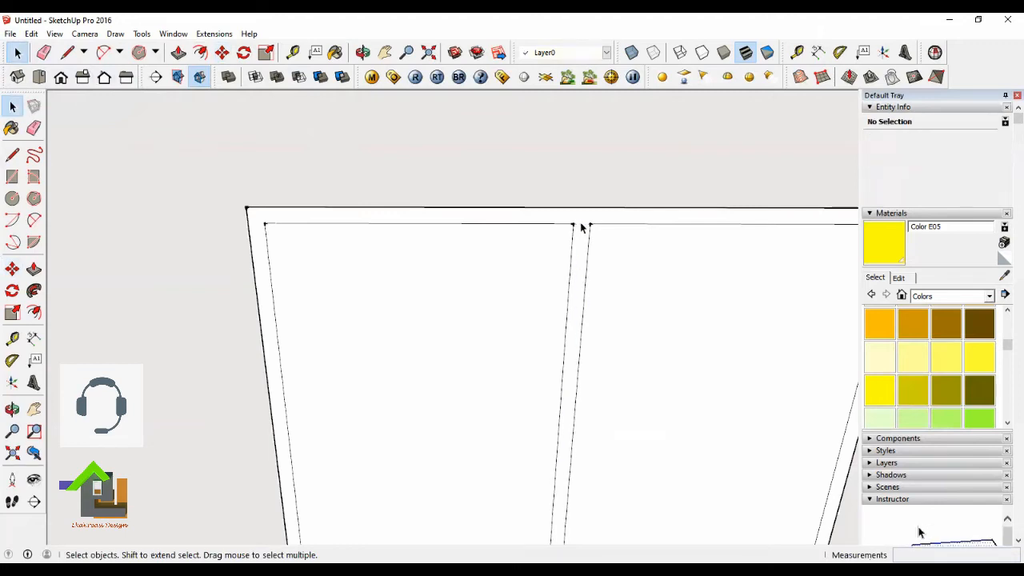
Step: Copy the right pane's face along the red axis to a spot about 2940 mm to the right, clear of the frame
scroll(582, 228, "down", 3)
scroll(568, 493, "up", 3)
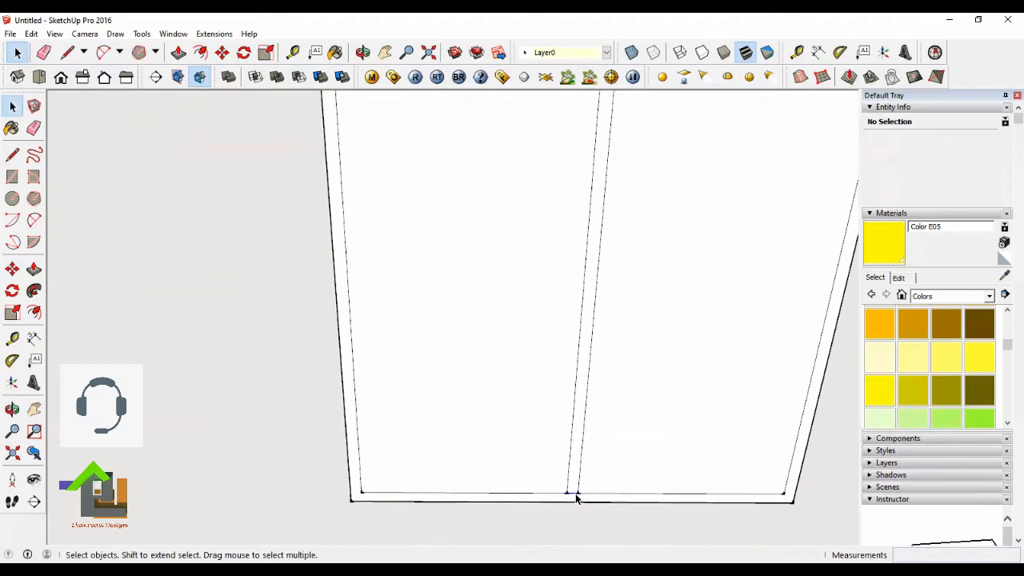
scroll(575, 494, "down", 4)
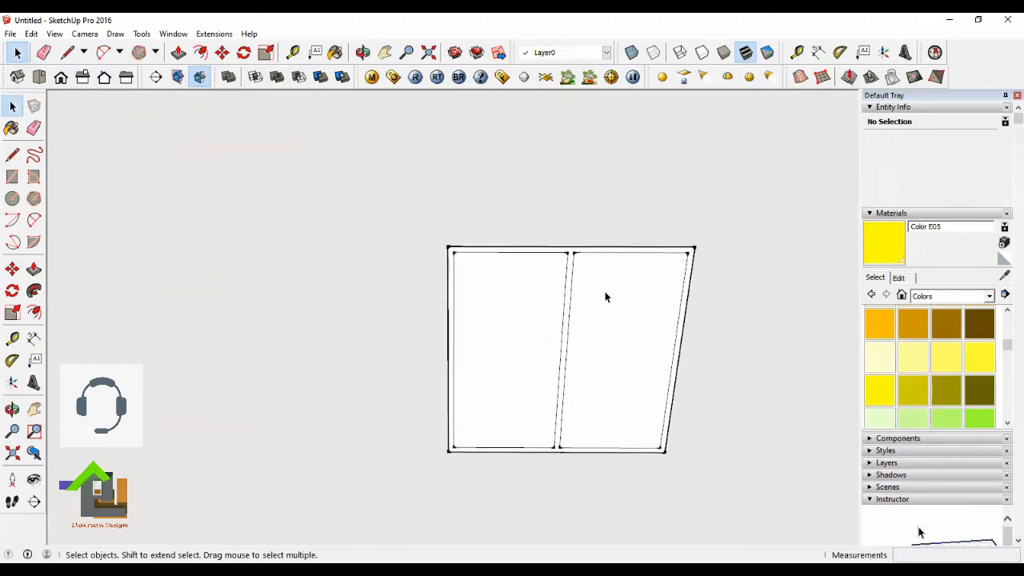
left_click(605, 296)
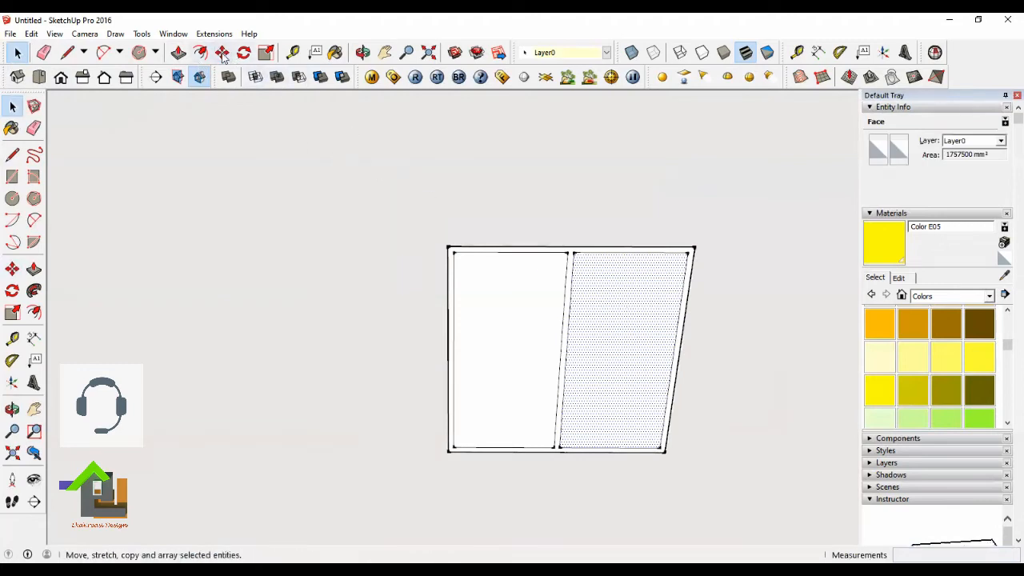
left_click(224, 55)
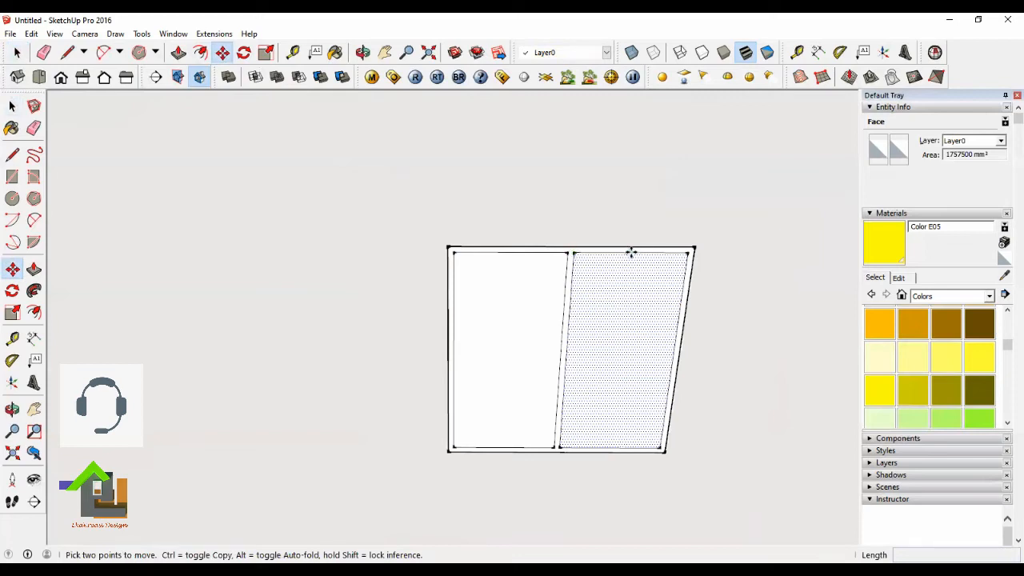
scroll(537, 258, "up", 2)
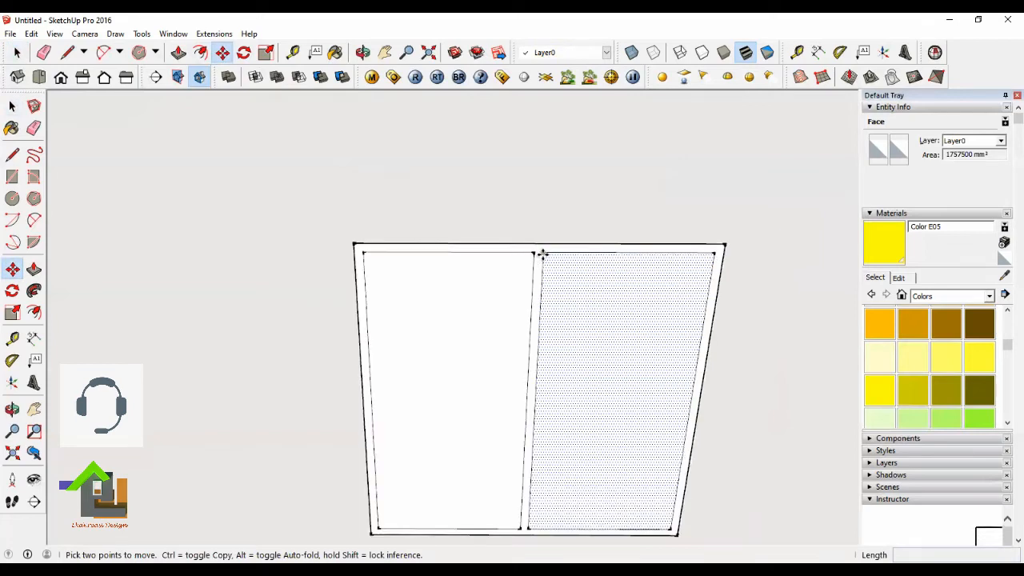
left_click(543, 254)
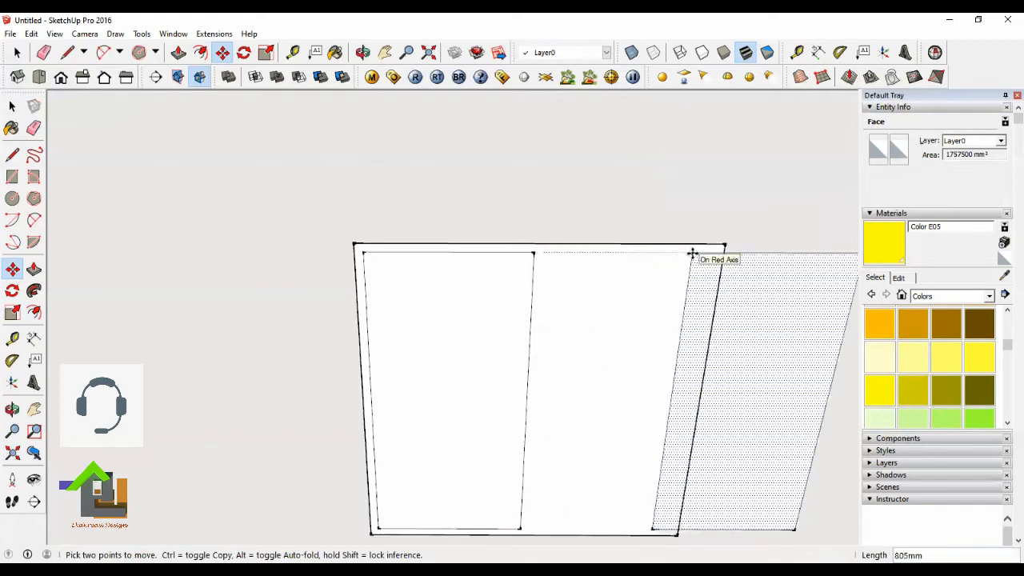
key("ctrl")
scroll(359, 252, "down", 2)
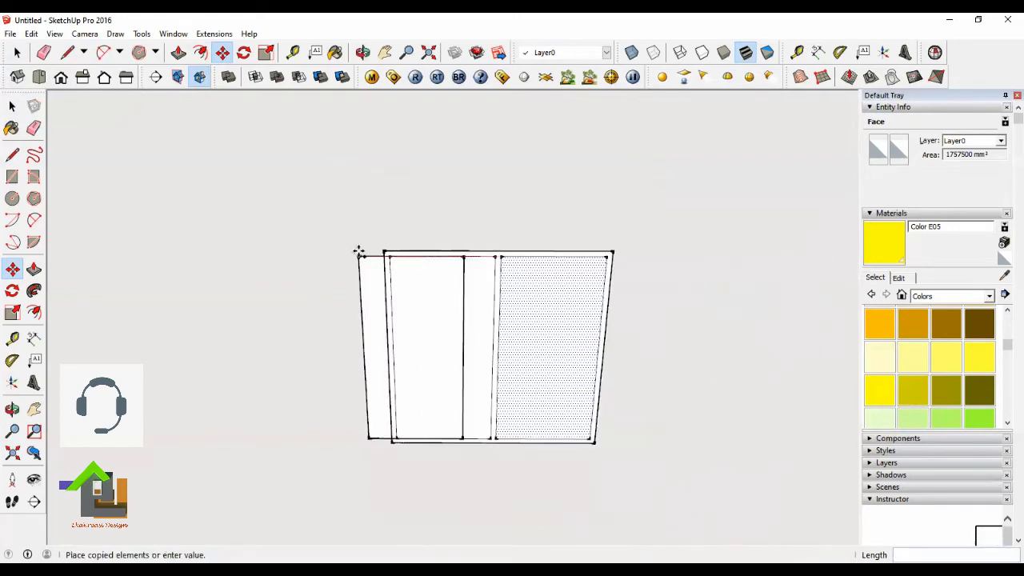
scroll(436, 266, "down", 3)
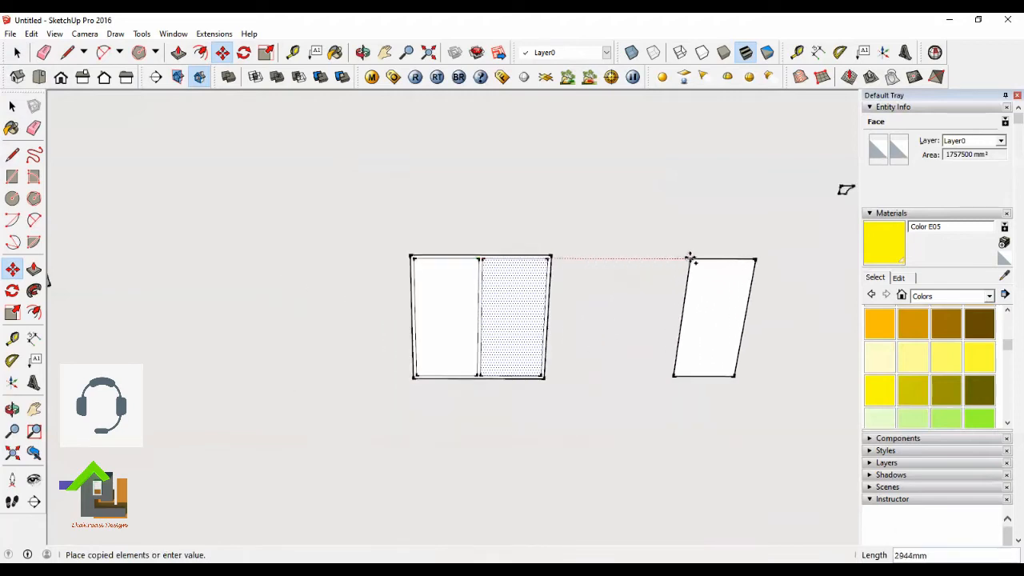
left_click(691, 258)
key("space")
left_click(416, 216)
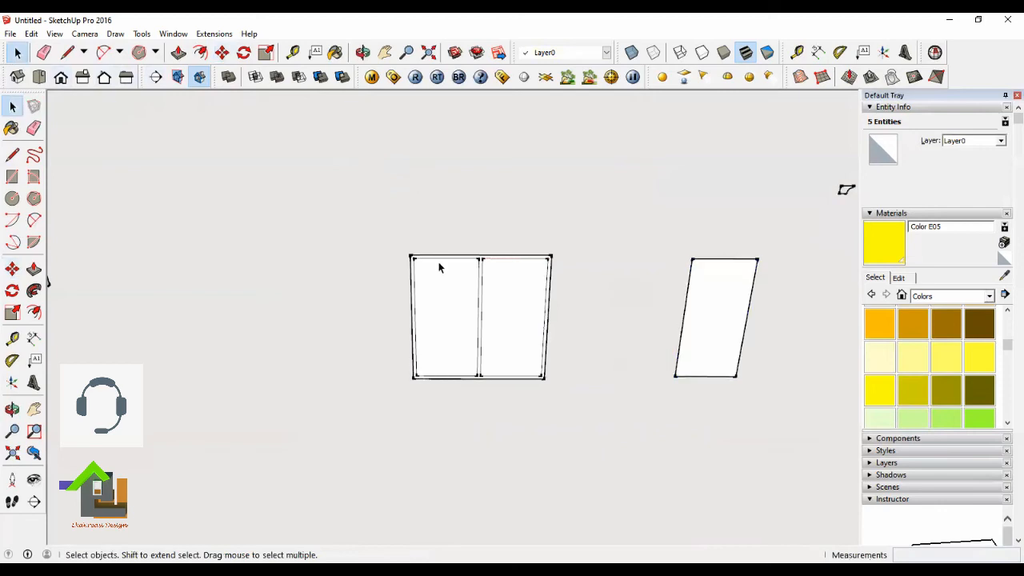
Step: Delete the left and right pane faces inside the window frame to leave two openings
scroll(452, 273, "up", 2)
left_click(465, 282)
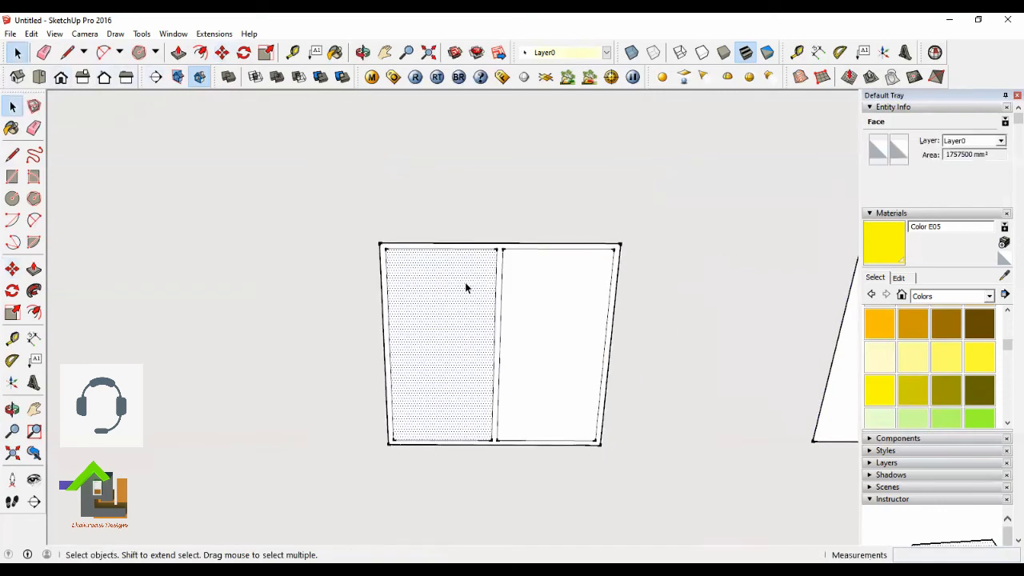
key("Delete")
left_click(544, 295)
key("Delete")
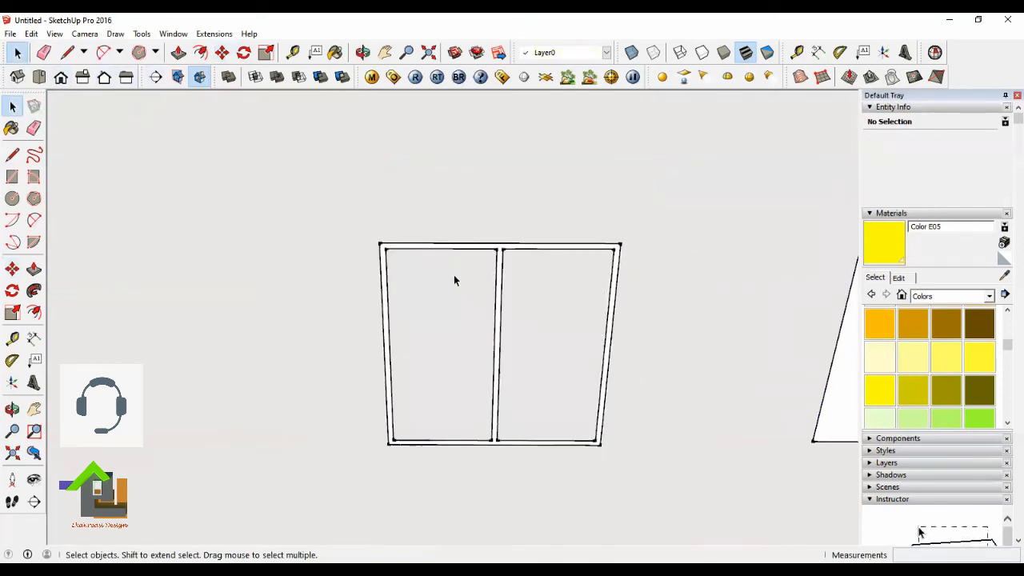
Step: Extrude the window frame and mullion face backwards by 150 mm with Push/Pull
left_click(362, 52)
left_click_drag(485, 222, 519, 277)
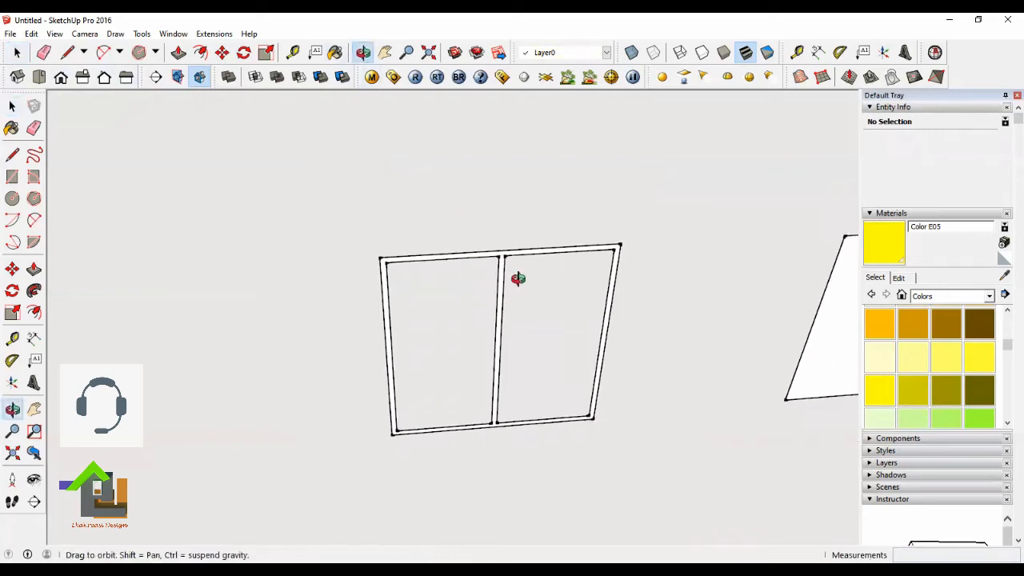
left_click(179, 53)
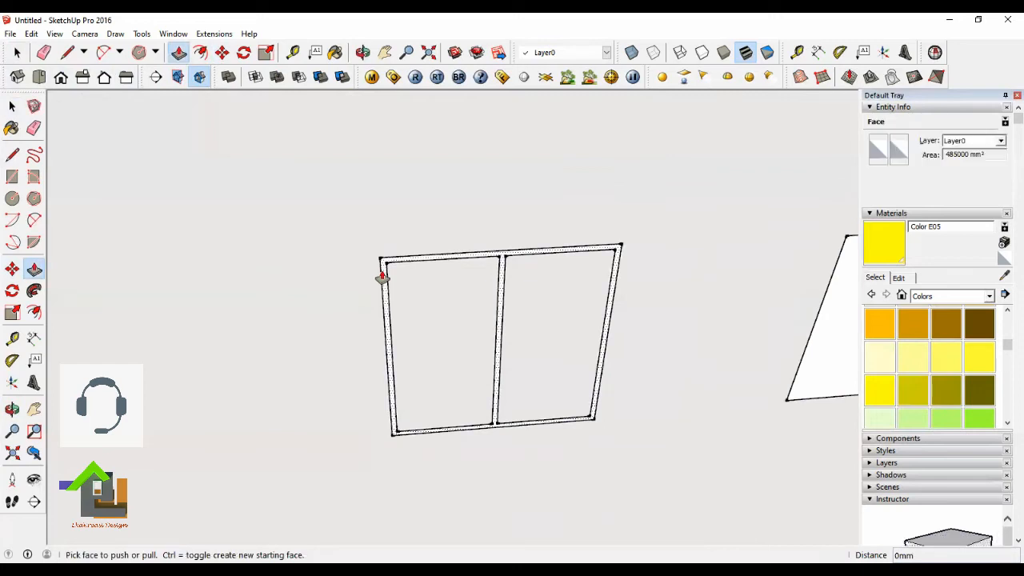
left_click(381, 276)
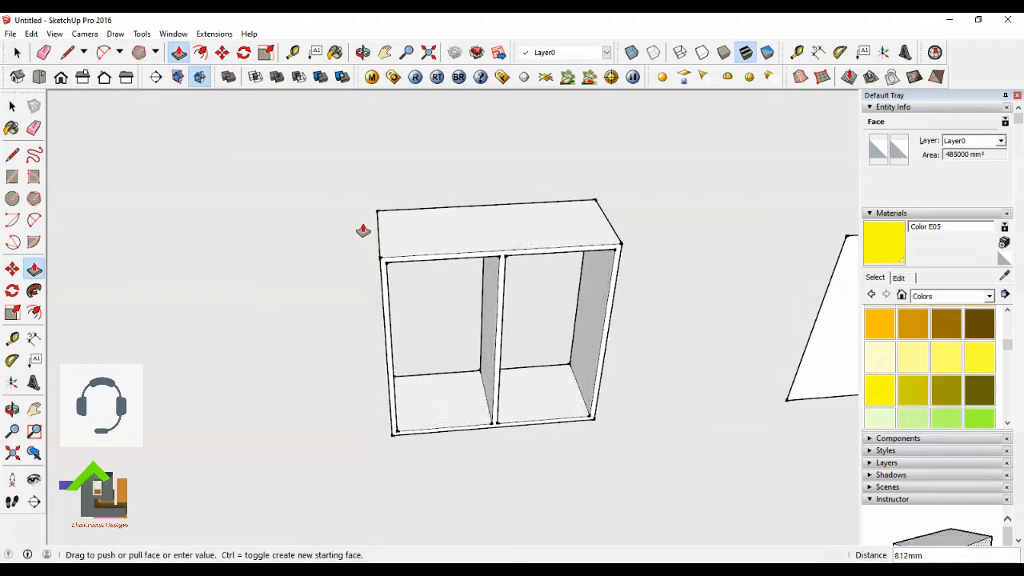
type("150")
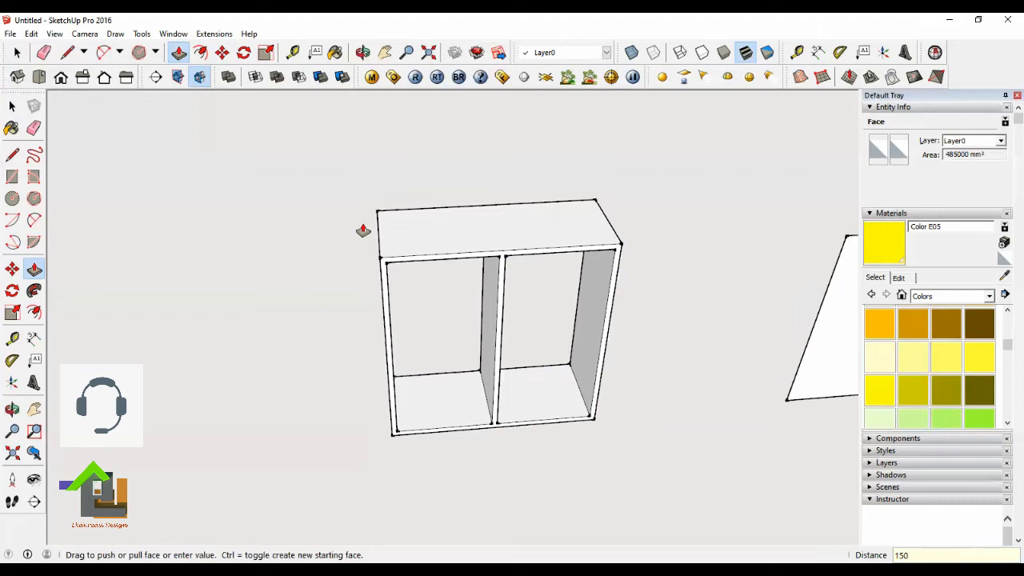
key("Return")
key("space")
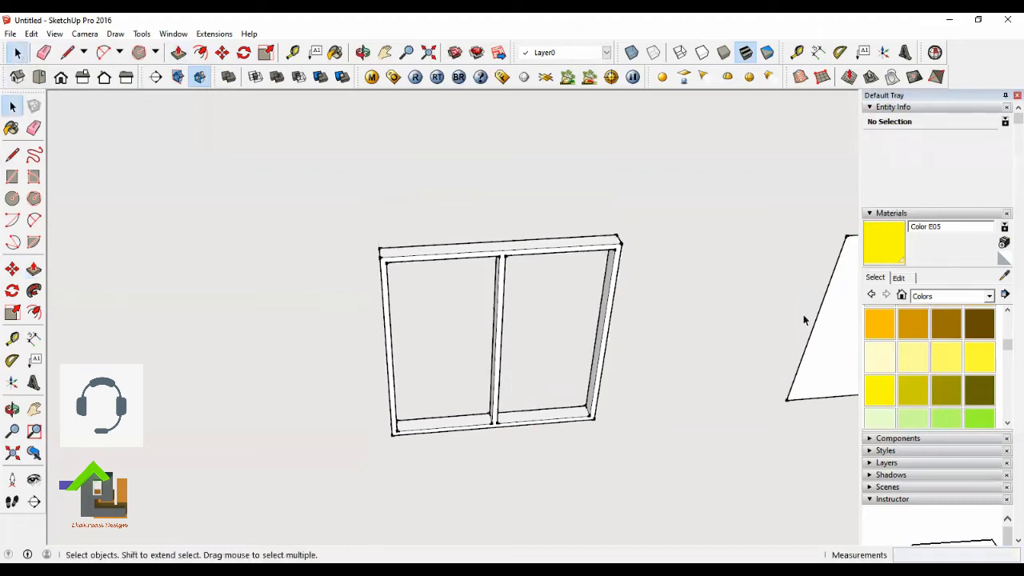
Step: Paint the entire window frame, including the mullion, with the dark brown Color C08
scroll(991, 334, "up", 3)
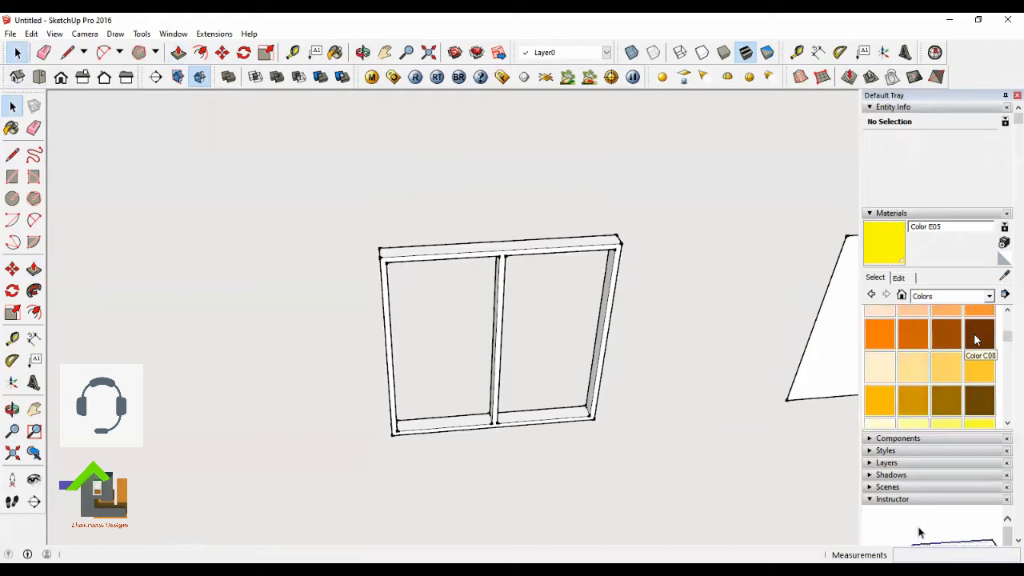
left_click(975, 333)
left_click(18, 53)
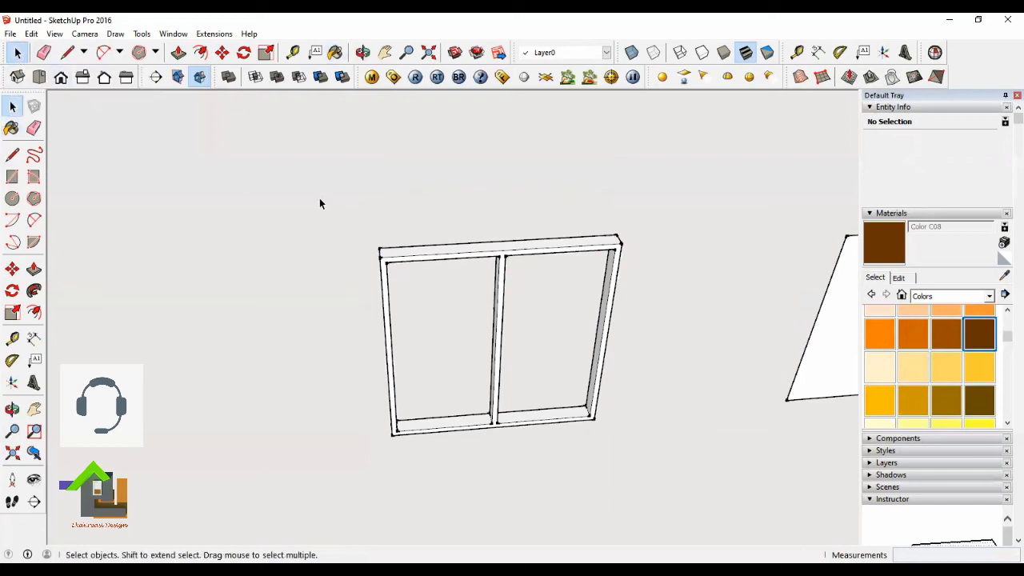
left_click_drag(320, 203, 710, 497)
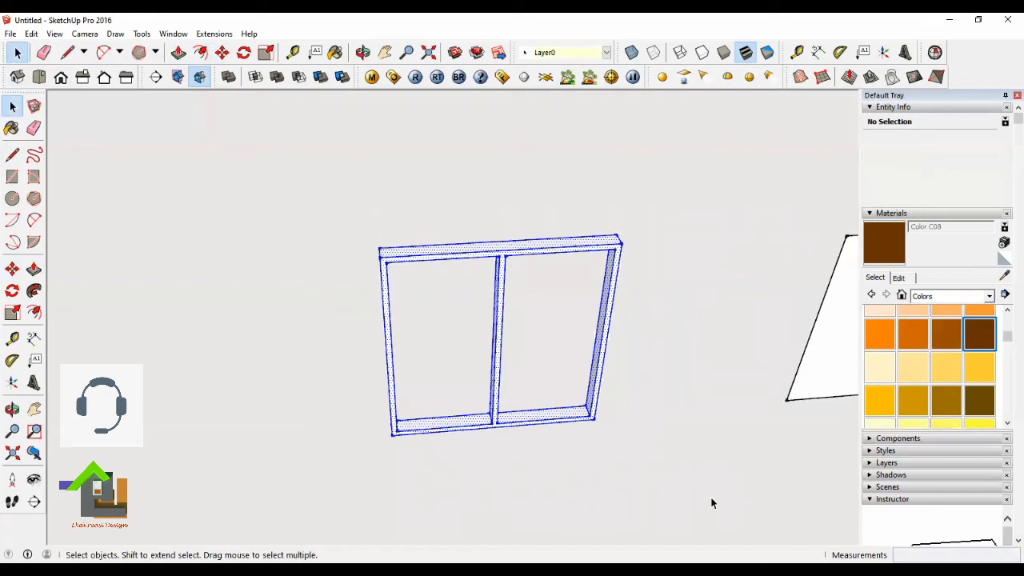
left_click(670, 373)
triple_click(490, 250)
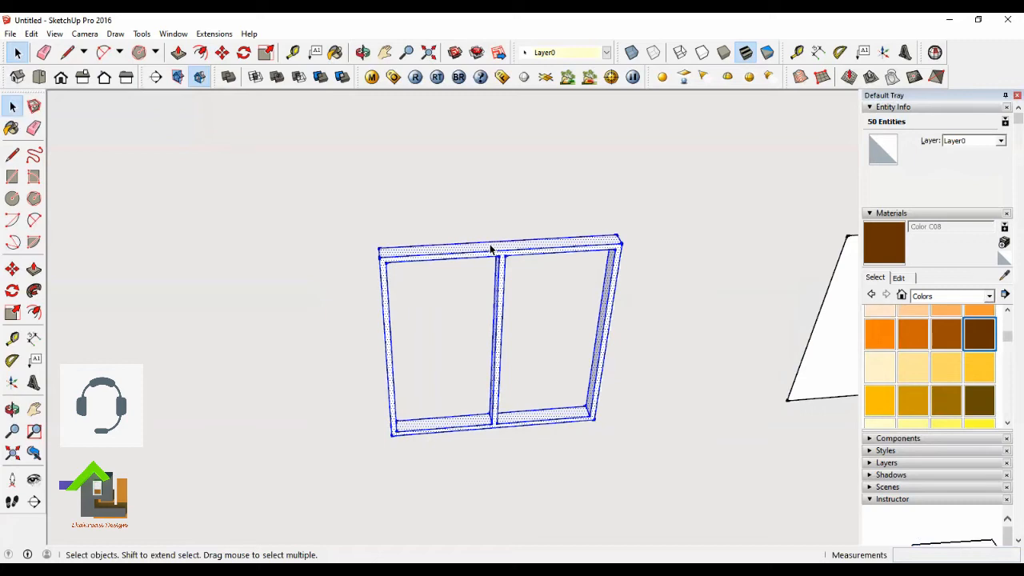
scroll(496, 252, "up", 5)
scroll(497, 252, "down", 4)
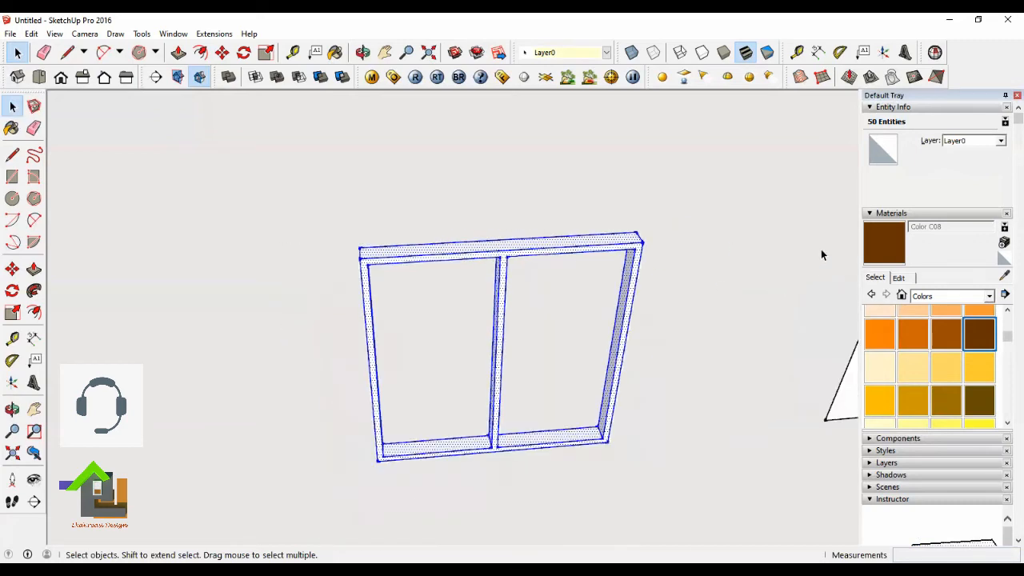
left_click(887, 234)
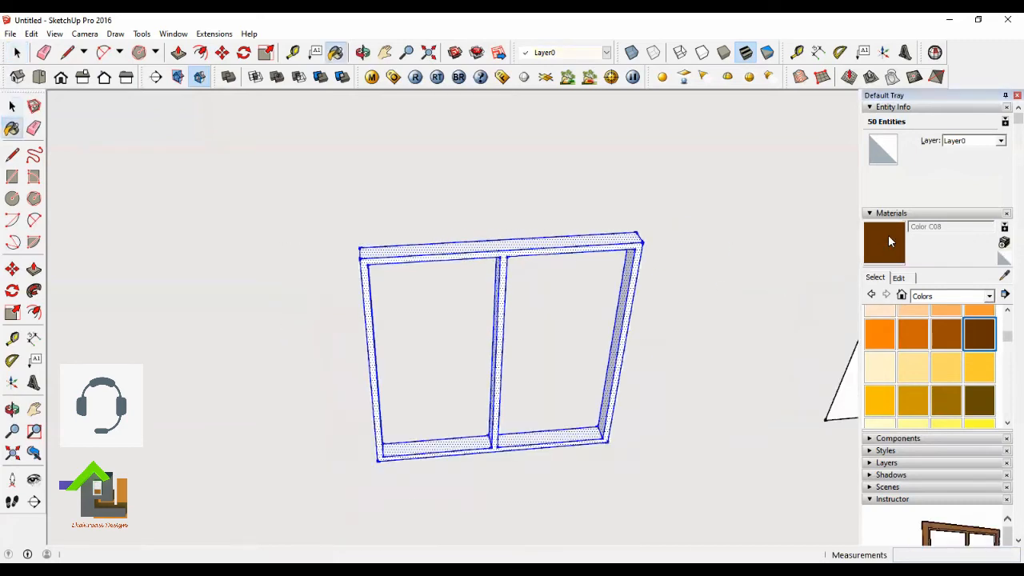
left_click(539, 235)
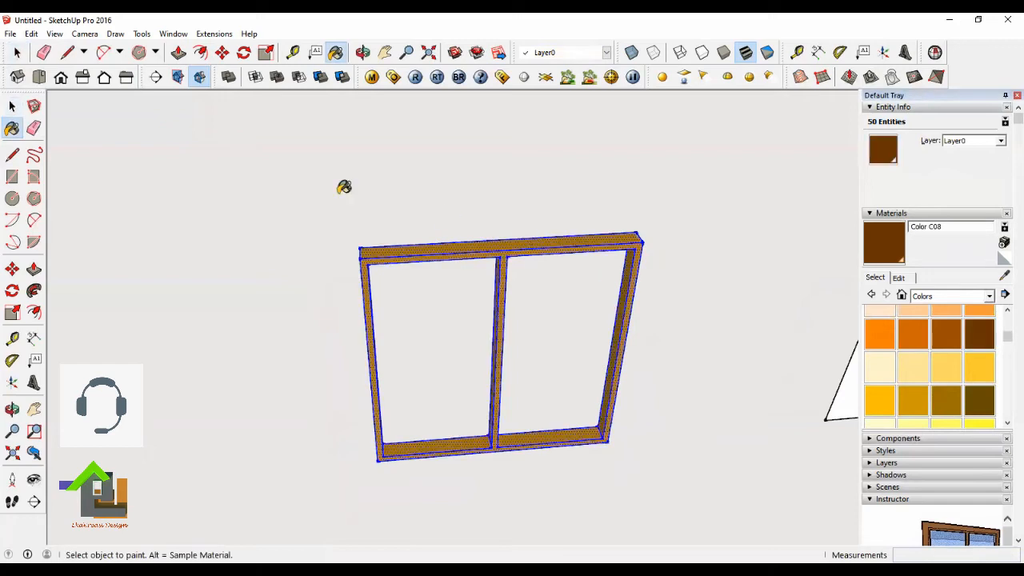
Step: Make the painted window frame a group and clear the selection
left_click(19, 53)
scroll(496, 248, "up", 2)
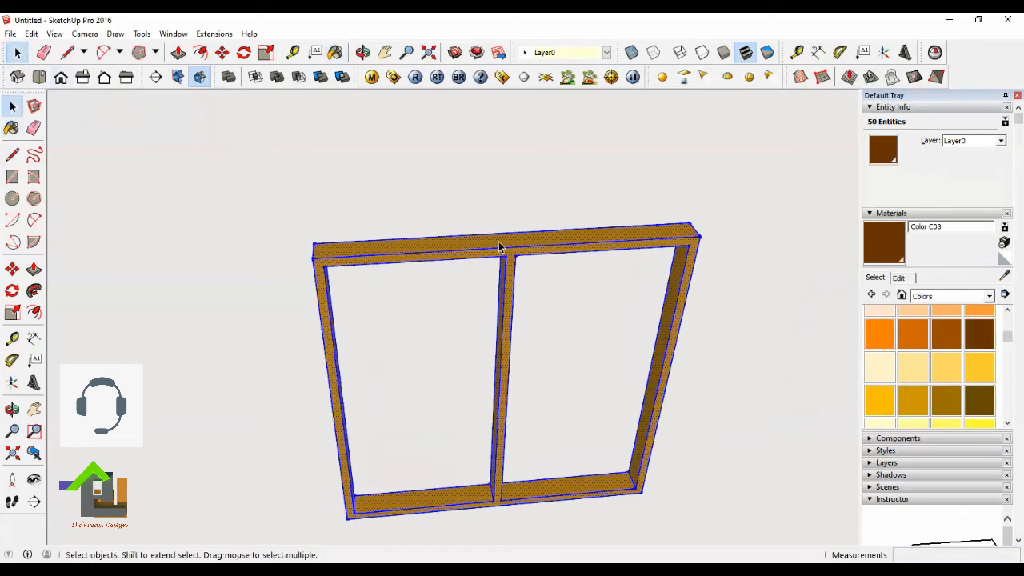
right_click(498, 242)
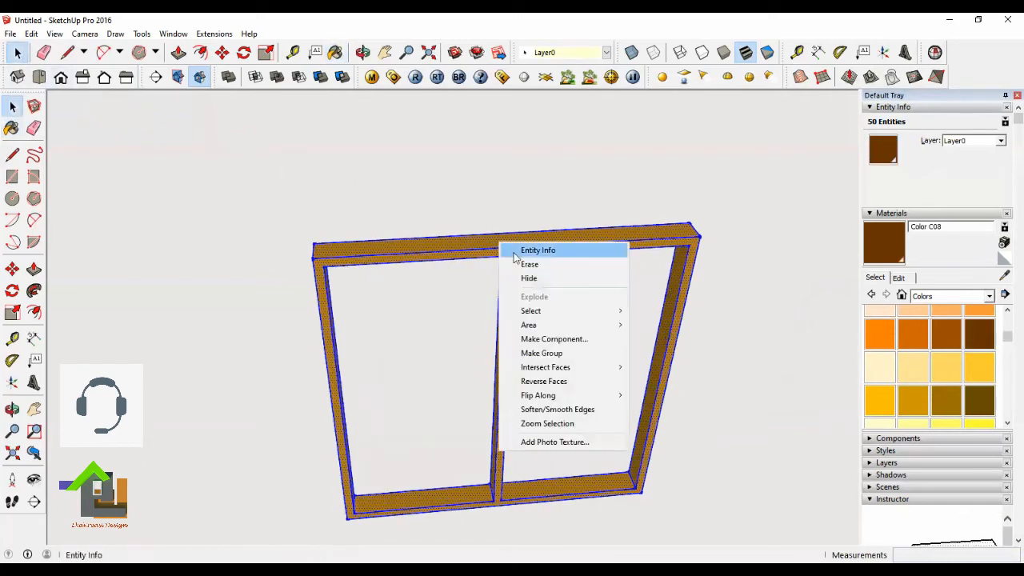
left_click(555, 355)
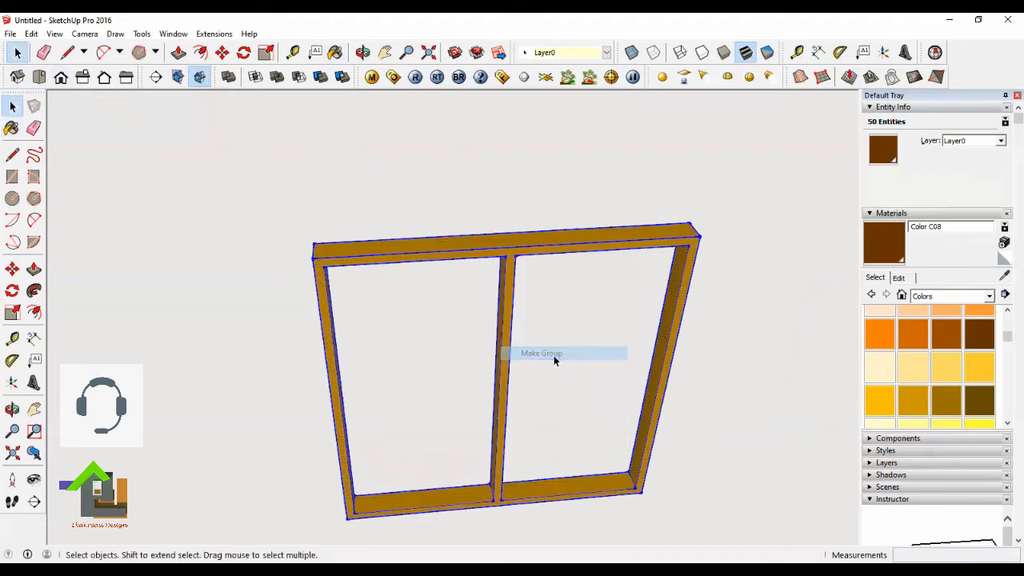
scroll(326, 276, "down", 2)
scroll(327, 276, "down", 2)
left_click(445, 276)
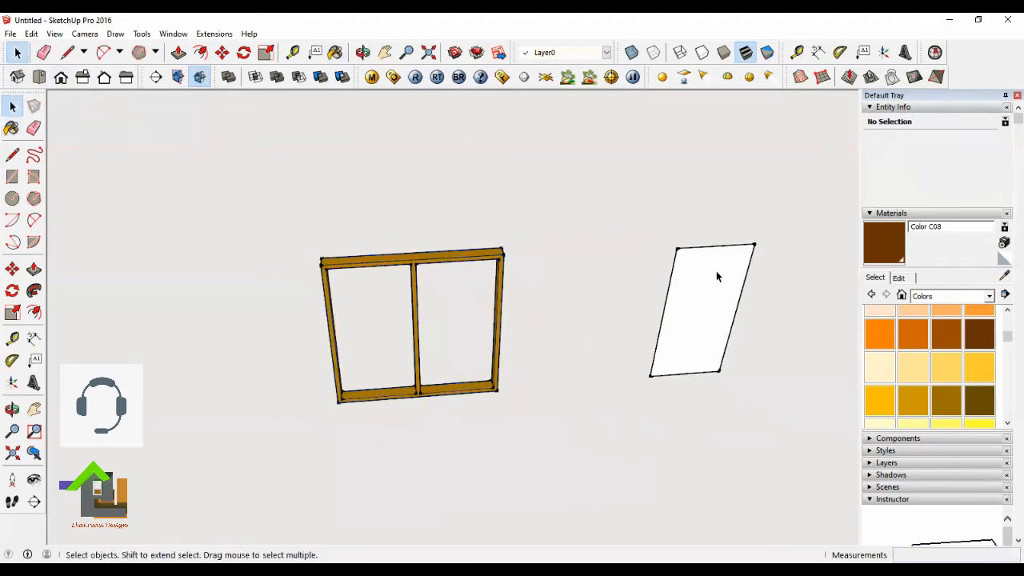
Step: Offset the outline of the white rectangular face 100 mm inward to form the sash border
scroll(715, 270, "up", 2)
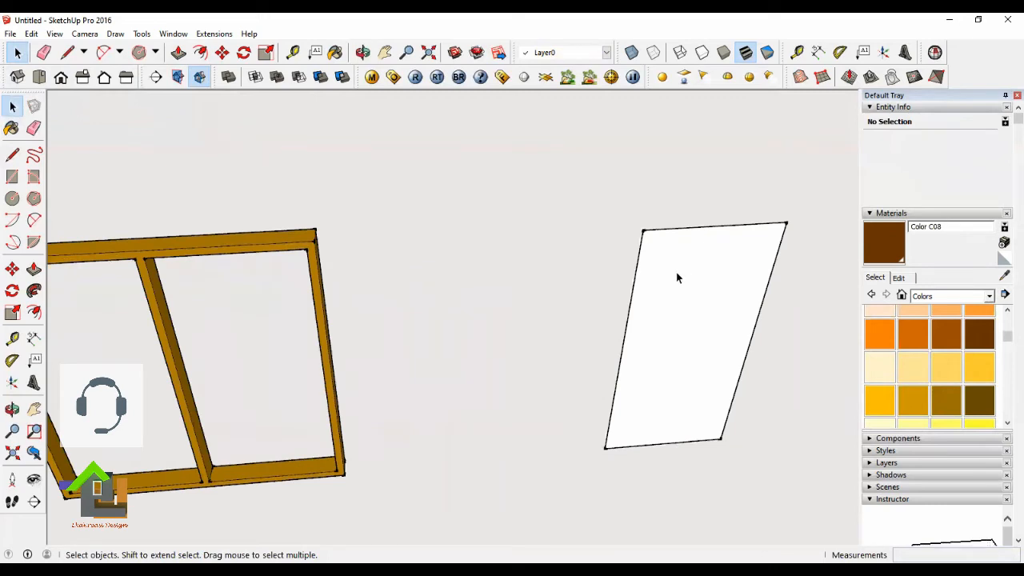
left_click(719, 258)
left_click(523, 280)
scroll(287, 242, "down", 2)
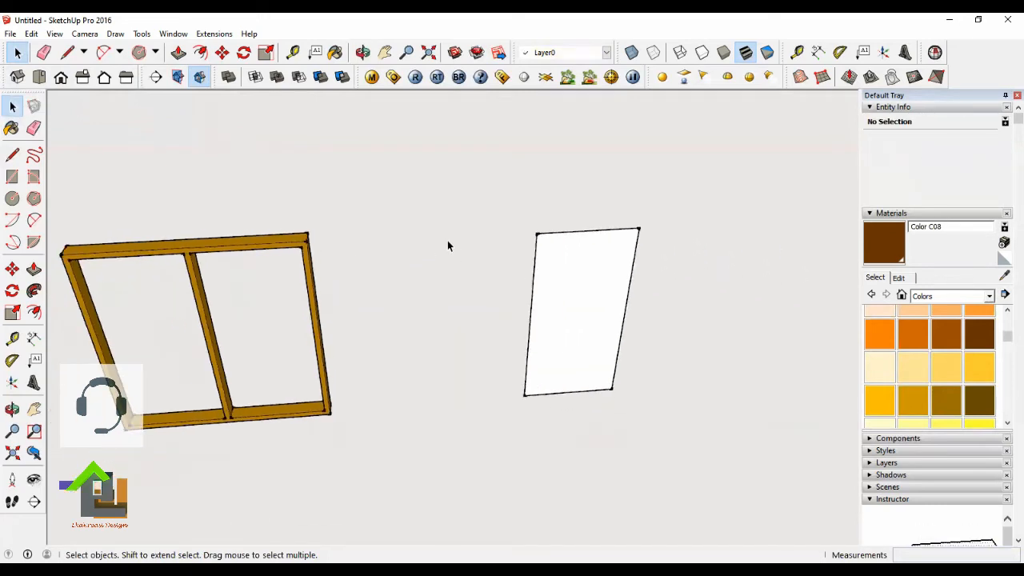
scroll(586, 245, "up", 2)
left_click(577, 264)
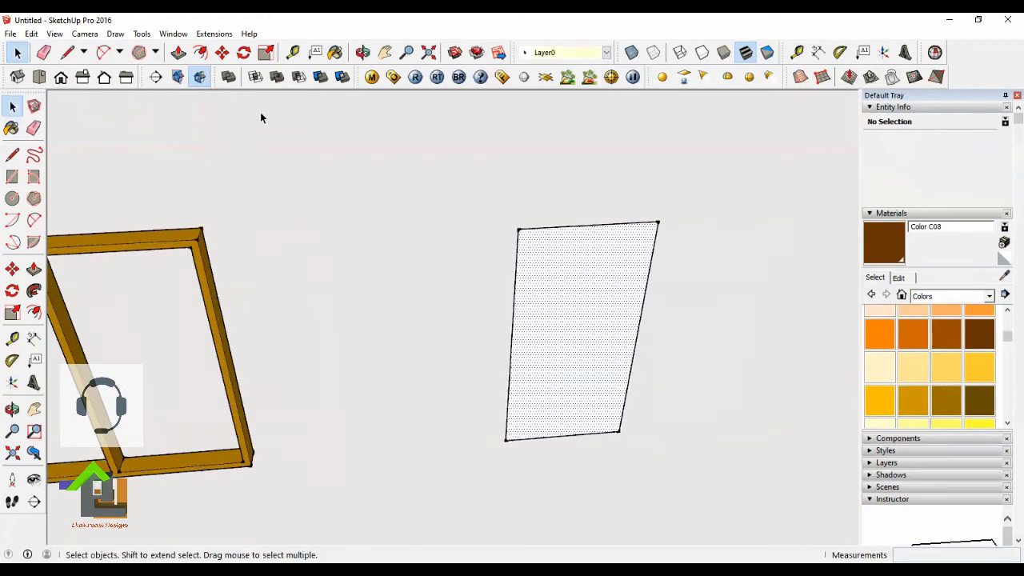
left_click(201, 53)
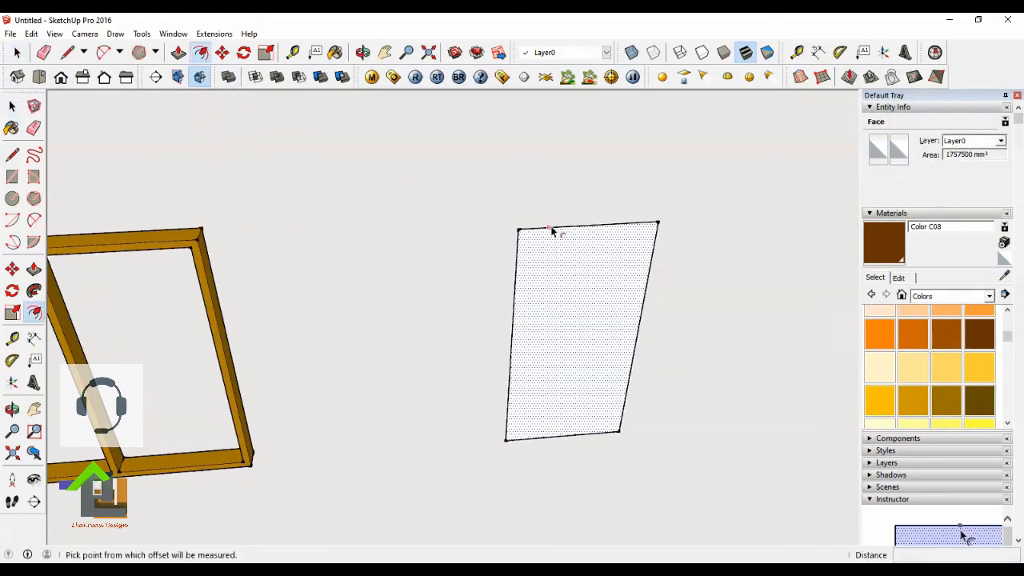
left_click(551, 232)
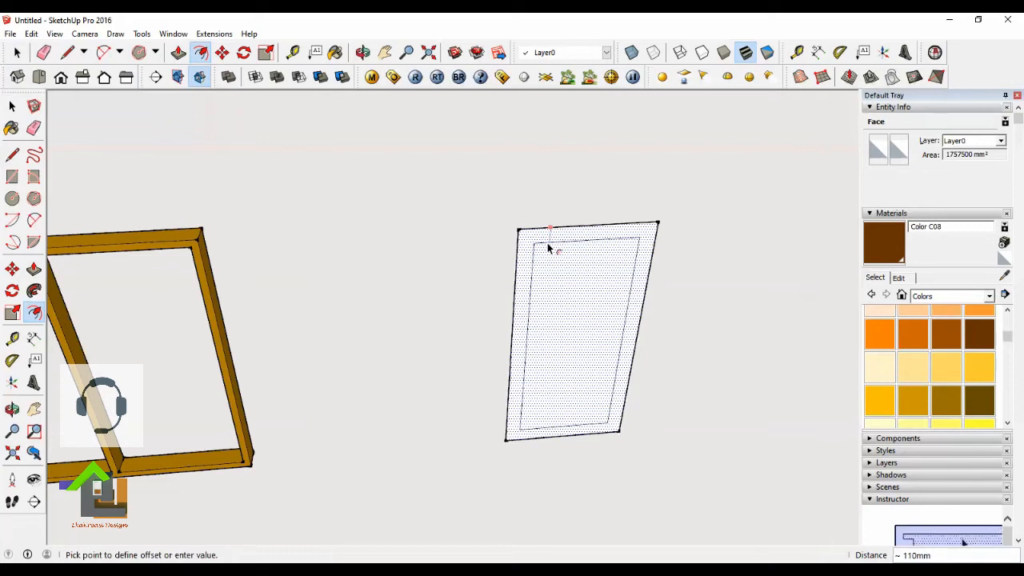
type("100")
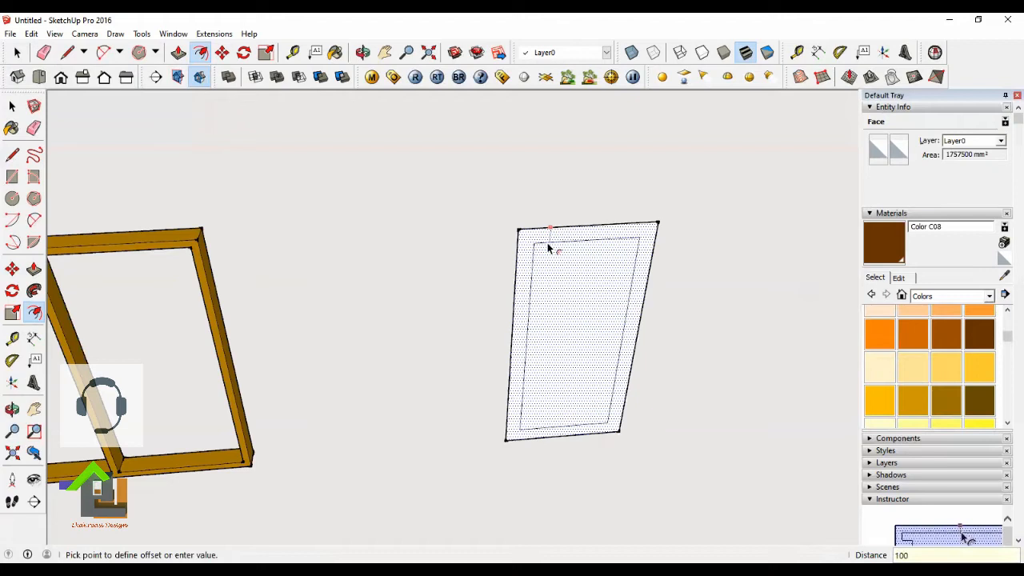
key("Return")
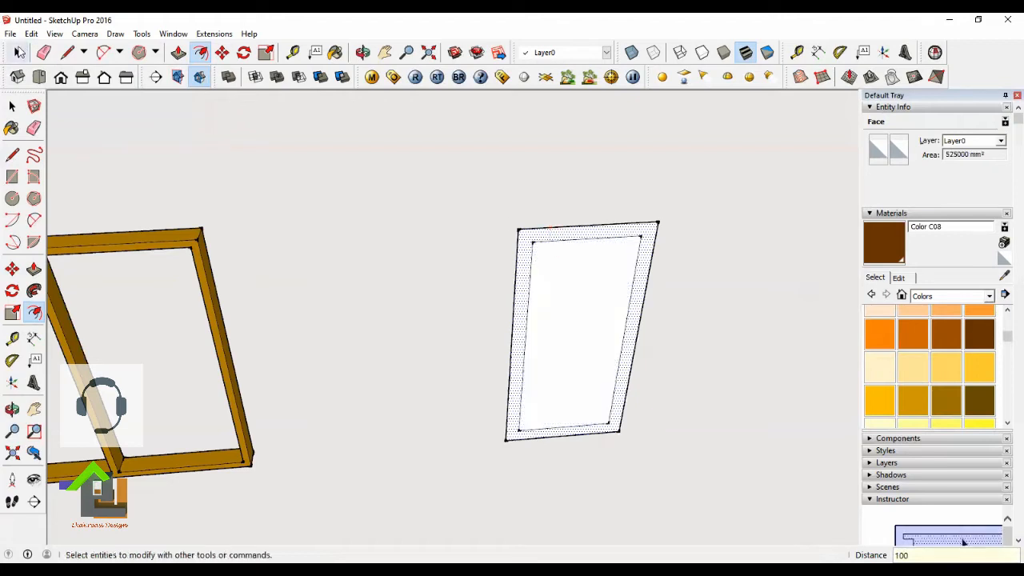
left_click(17, 52)
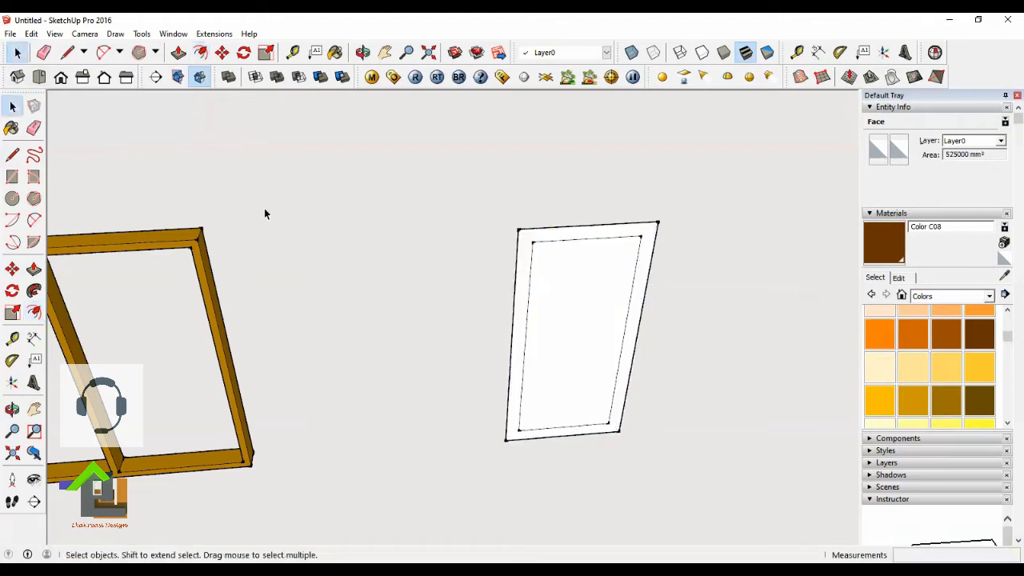
Step: Push/pull the border face around the inner rectangle 40 mm to give the sash frame its thickness
left_click(178, 53)
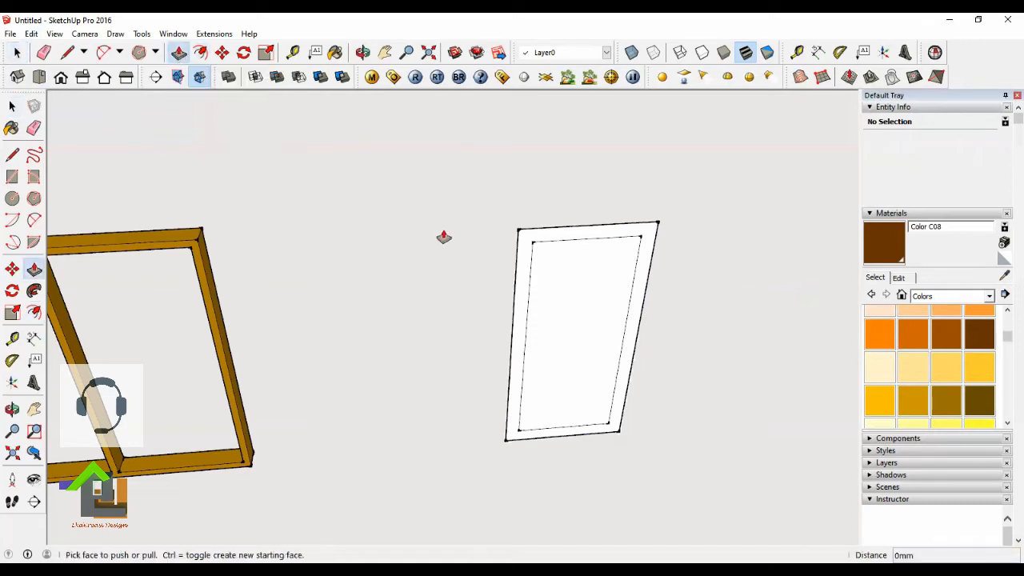
left_click(520, 264)
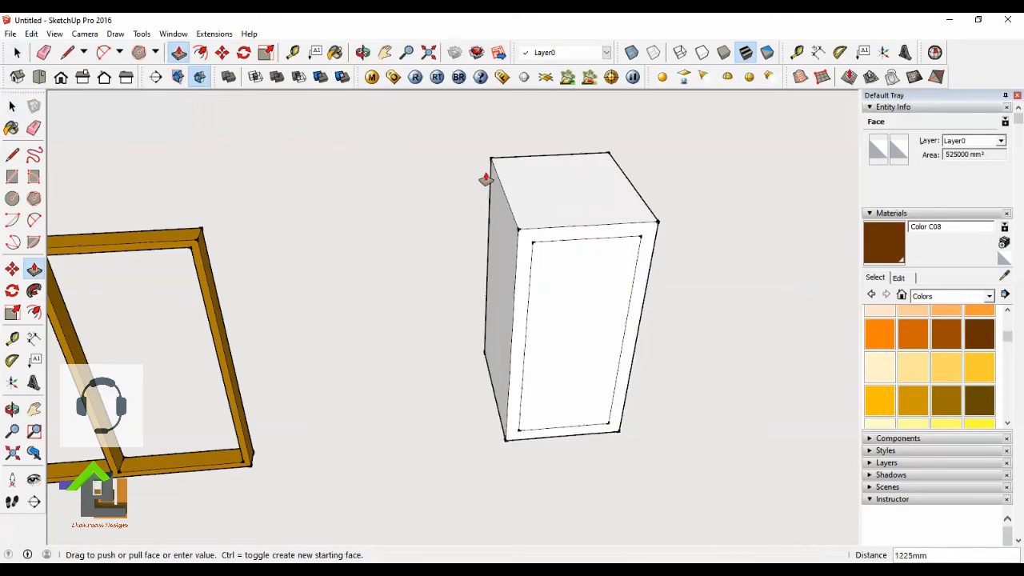
scroll(505, 229, "up", 1)
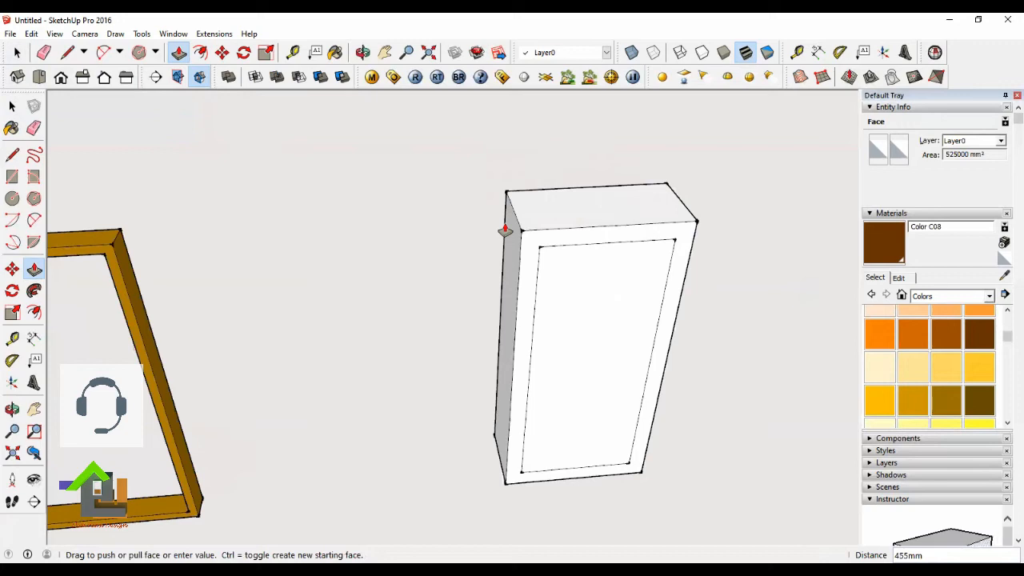
type("40")
key("Return")
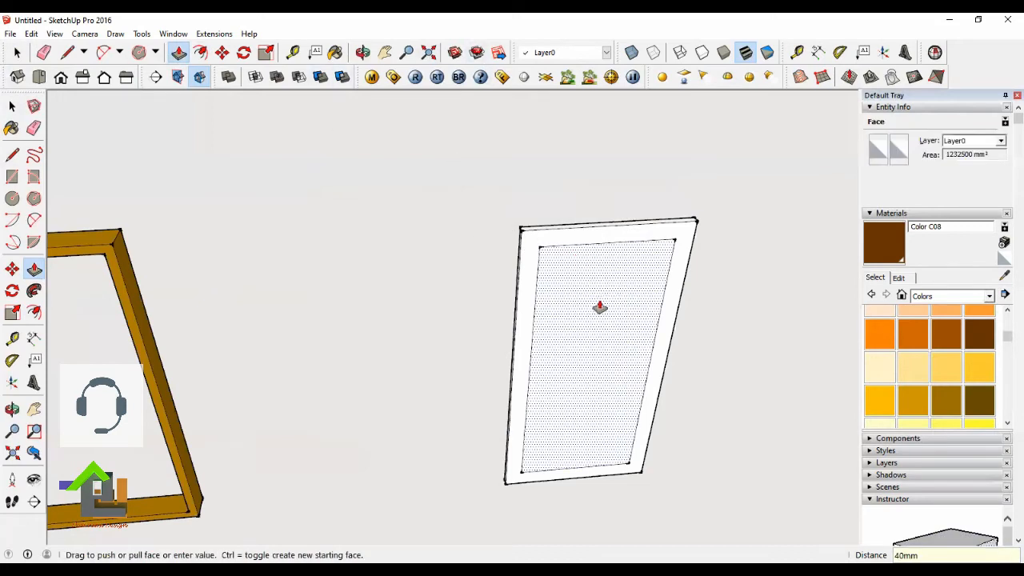
scroll(651, 293, "up", 1)
key("space")
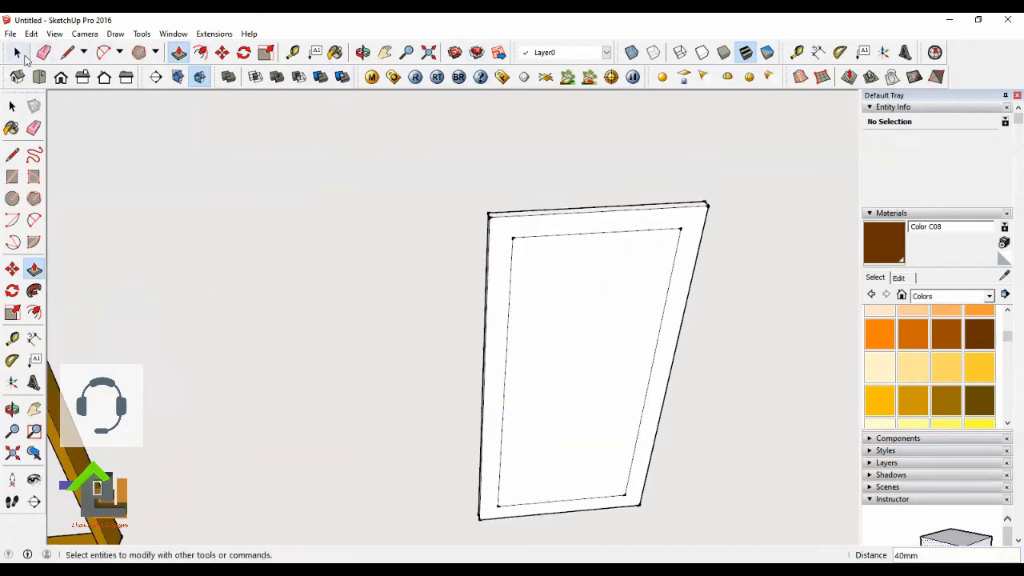
Step: Select the entire sash panel with all its connected faces and paint it with Color C08
scroll(510, 230, "down", 1)
left_click_drag(399, 189, 751, 513)
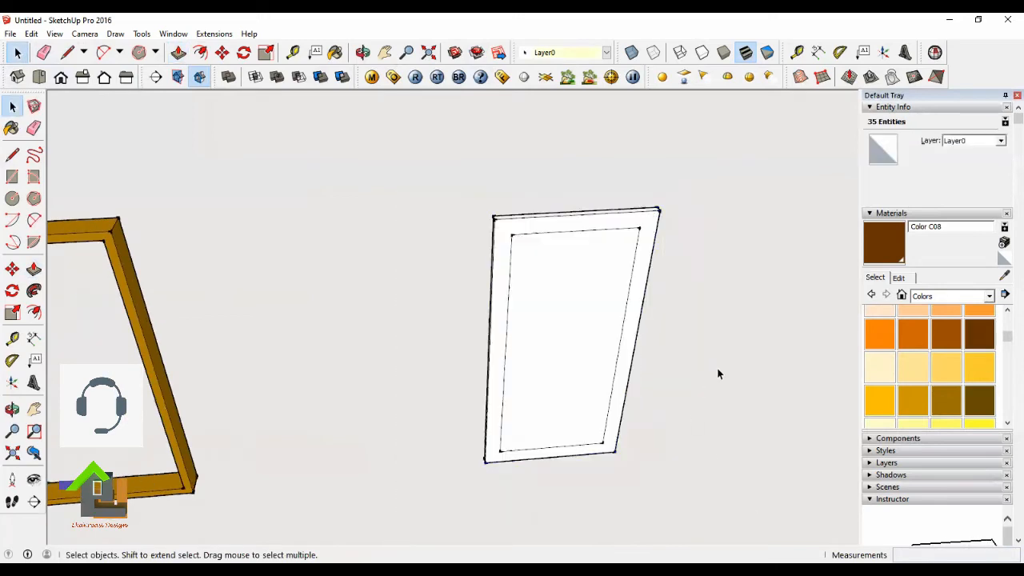
triple_click(603, 266)
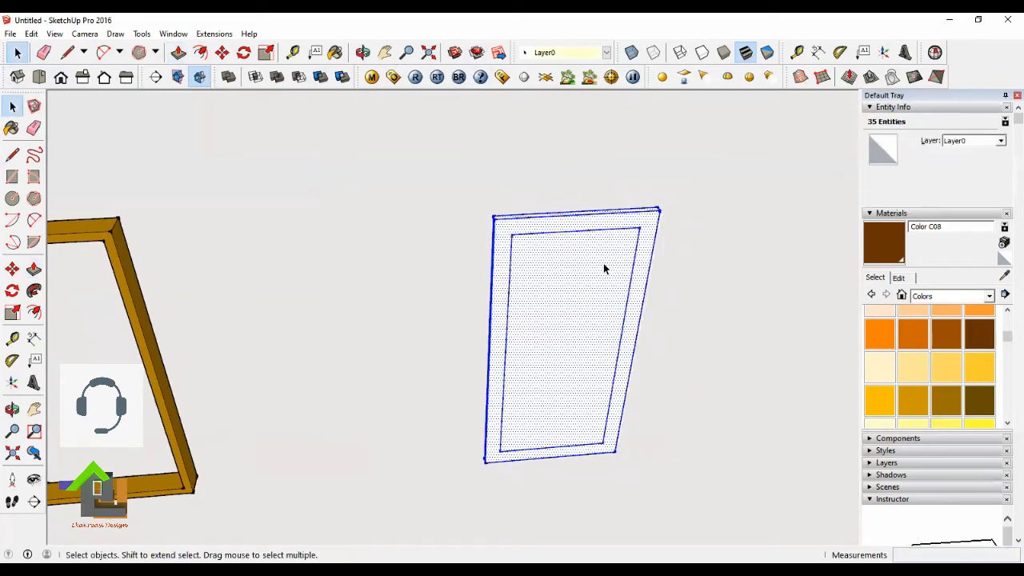
left_click(890, 239)
left_click(641, 230)
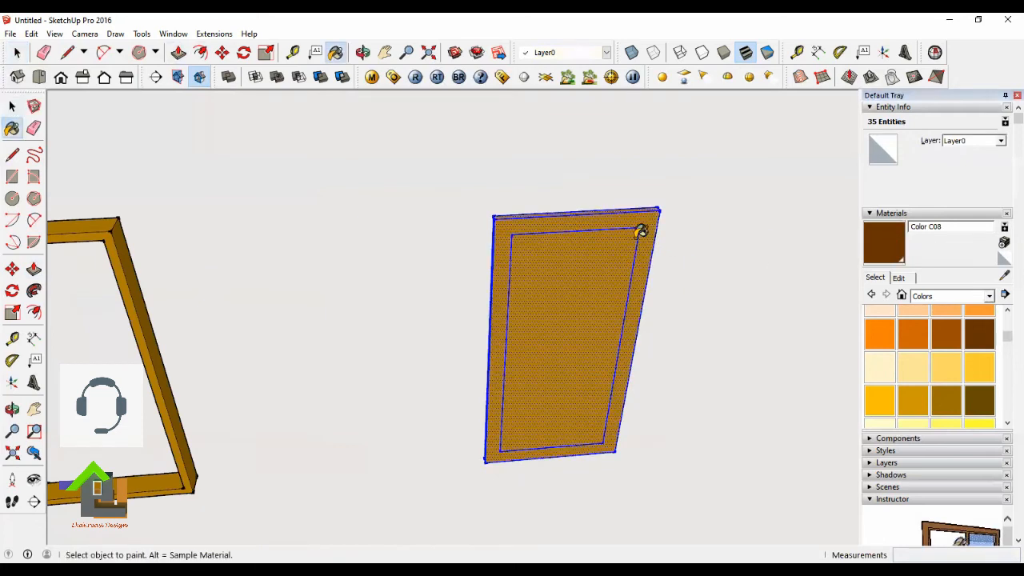
Step: Paint the recessed inner face on the back of the sash with Color C08
left_click(363, 52)
mouse_move(473, 224)
left_mouse_down()
mouse_move(498, 224)
mouse_move(456, 243)
mouse_move(459, 229)
left_mouse_up()
right_click(453, 227)
left_click(473, 235)
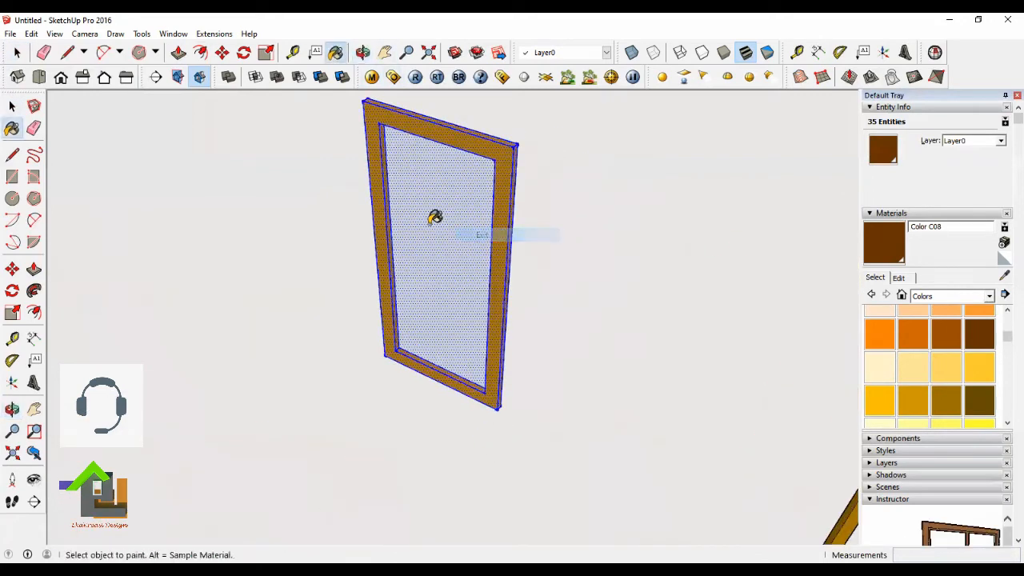
left_click(432, 220)
Step: Deselect the sash and push its inner front face inward by 20 mm
left_click(363, 53)
mouse_move(330, 240)
left_mouse_down()
mouse_move(178, 267)
mouse_move(276, 275)
mouse_move(498, 178)
mouse_move(491, 288)
left_mouse_up()
left_click(18, 53)
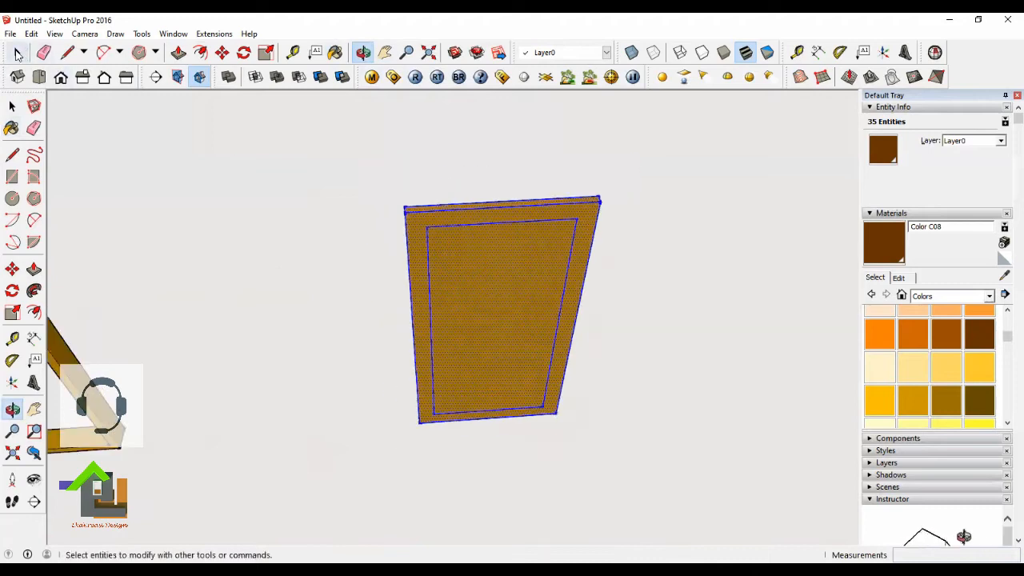
left_click(304, 233)
scroll(479, 244, "up", 2)
left_click(363, 52)
left_click_drag(480, 264, 533, 258)
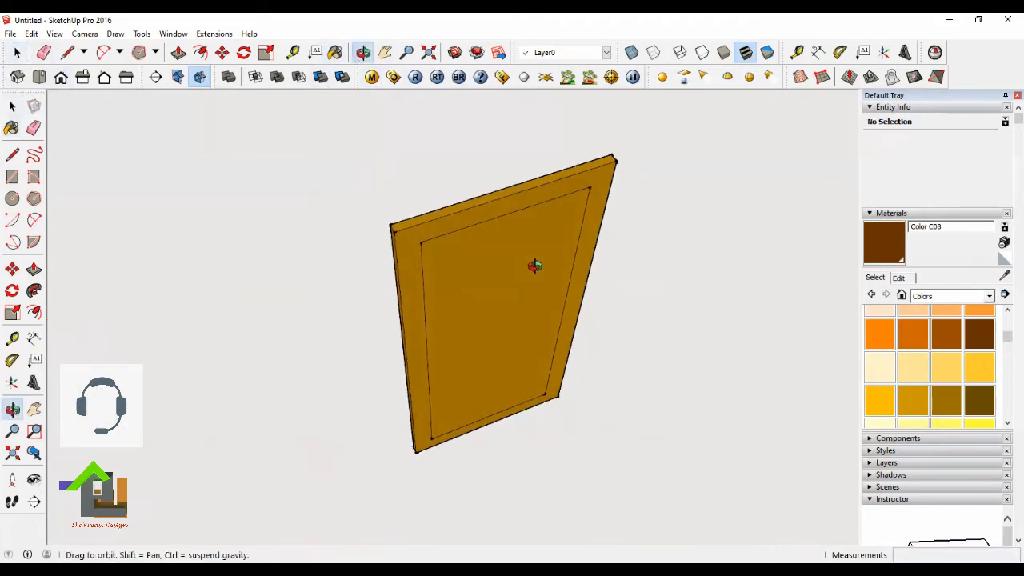
key("space")
left_click(501, 277)
left_click(249, 301)
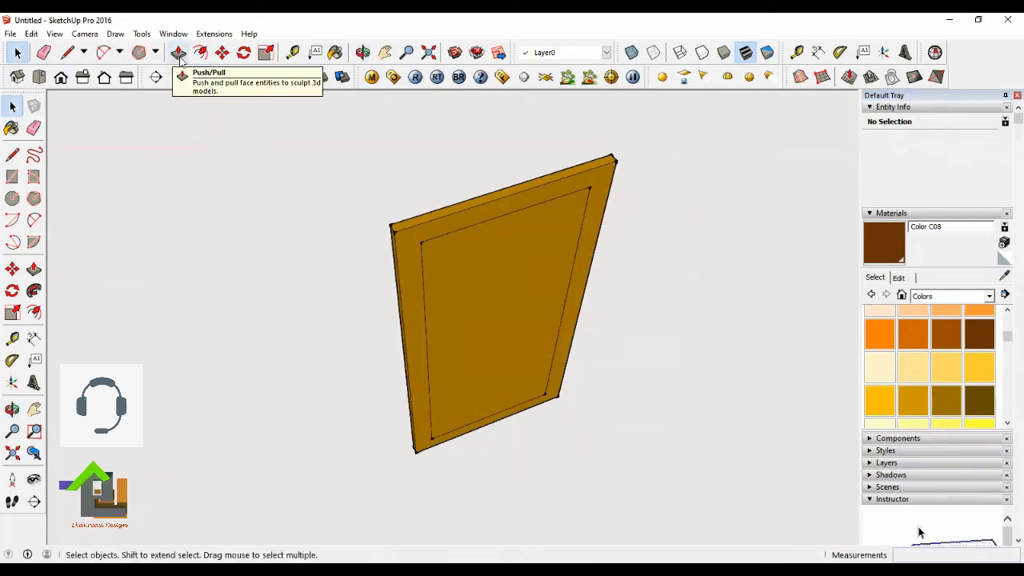
left_click(181, 59)
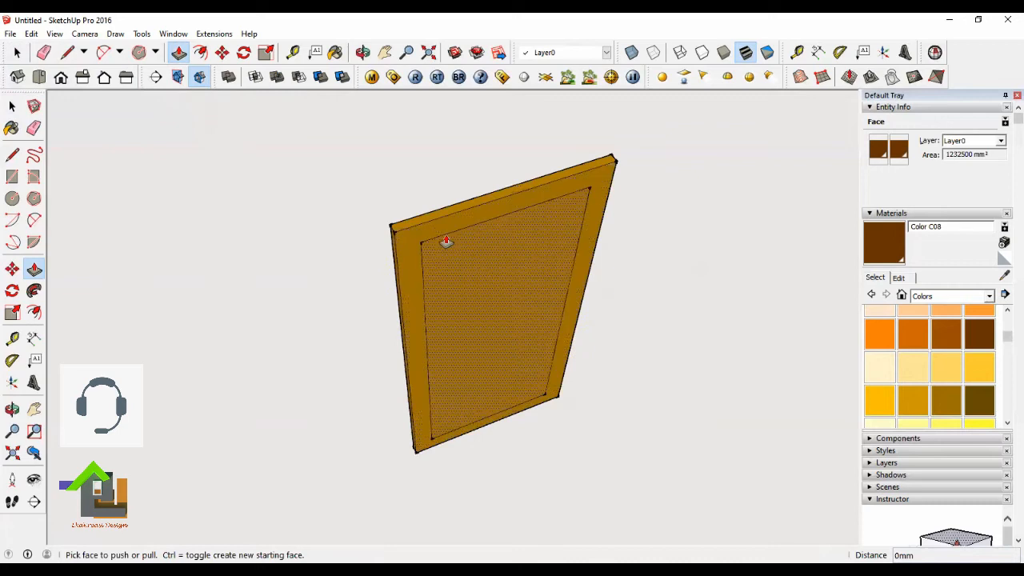
left_click(527, 371)
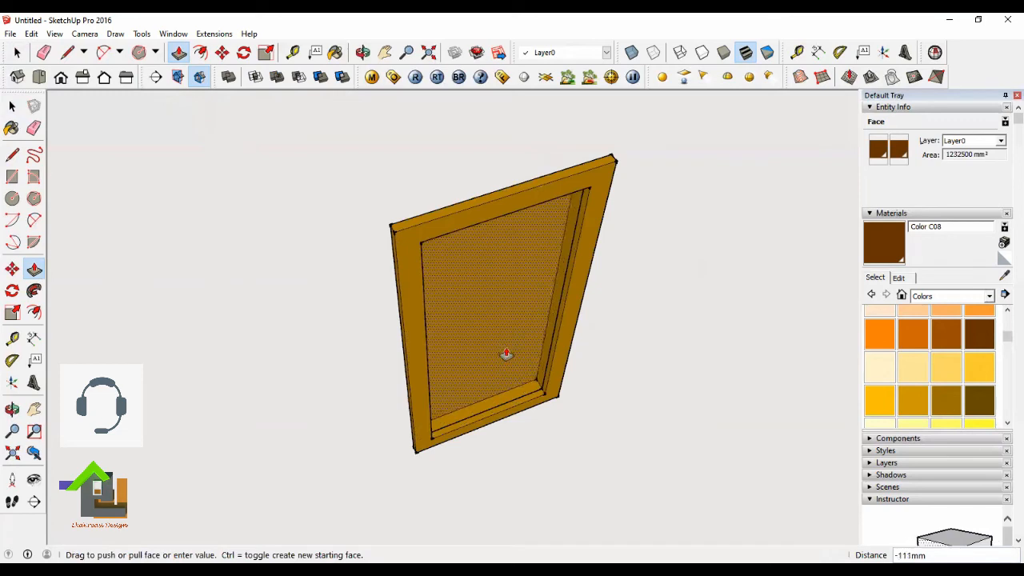
key("Return")
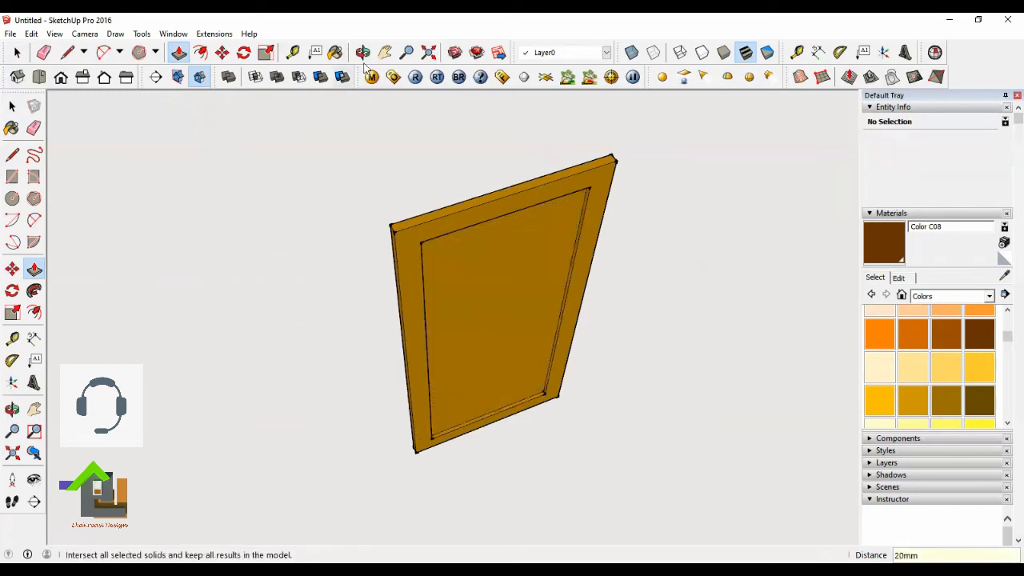
Step: Paint the recessed front pane of the sash with Translucent Glass Gray from the Glass and Mirrors materials
left_click(364, 53)
scroll(473, 395, "up", 3)
scroll(512, 405, "up", 3)
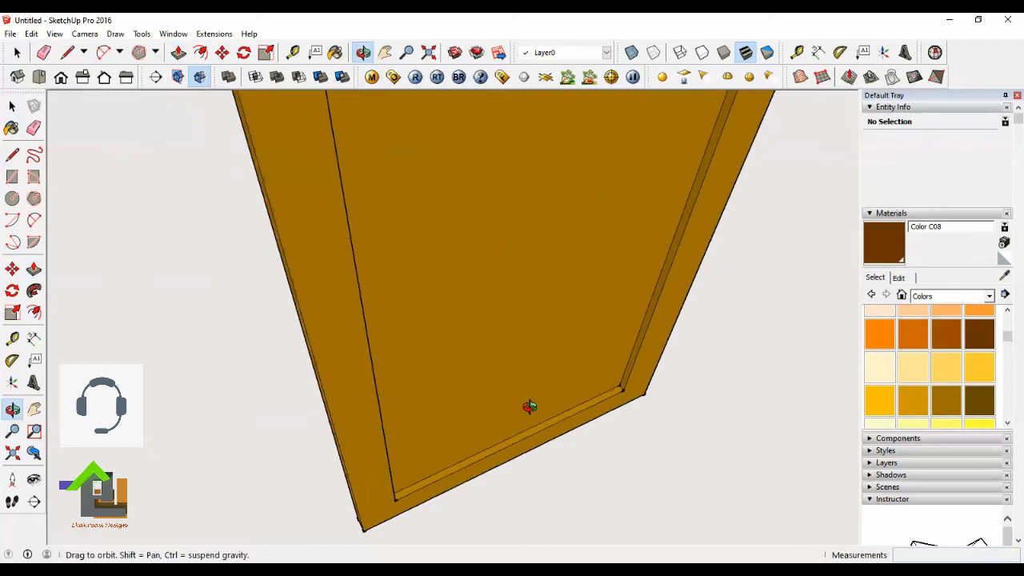
left_click_drag(564, 393, 358, 390)
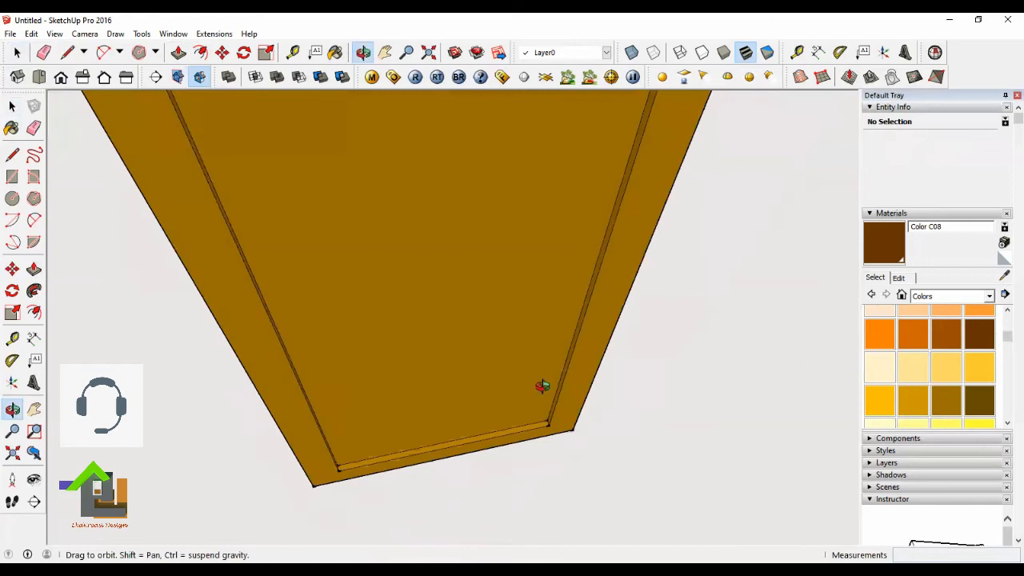
left_click(989, 296)
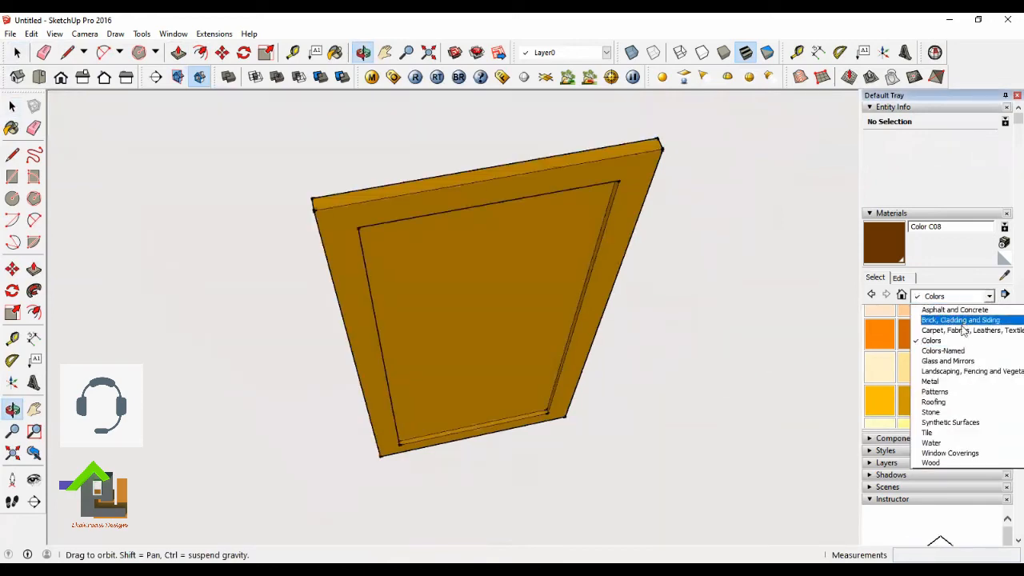
left_click(947, 362)
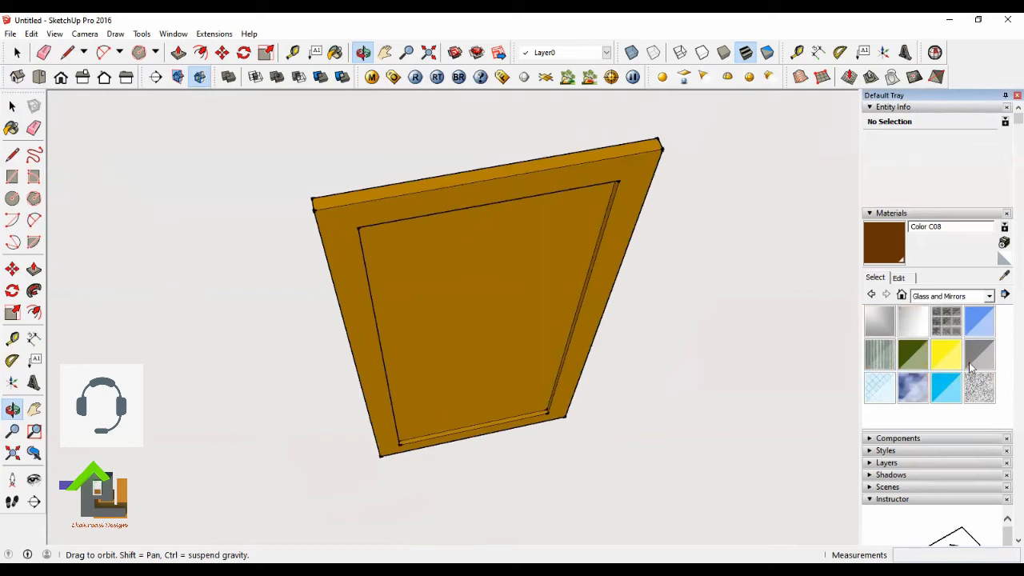
left_click(981, 353)
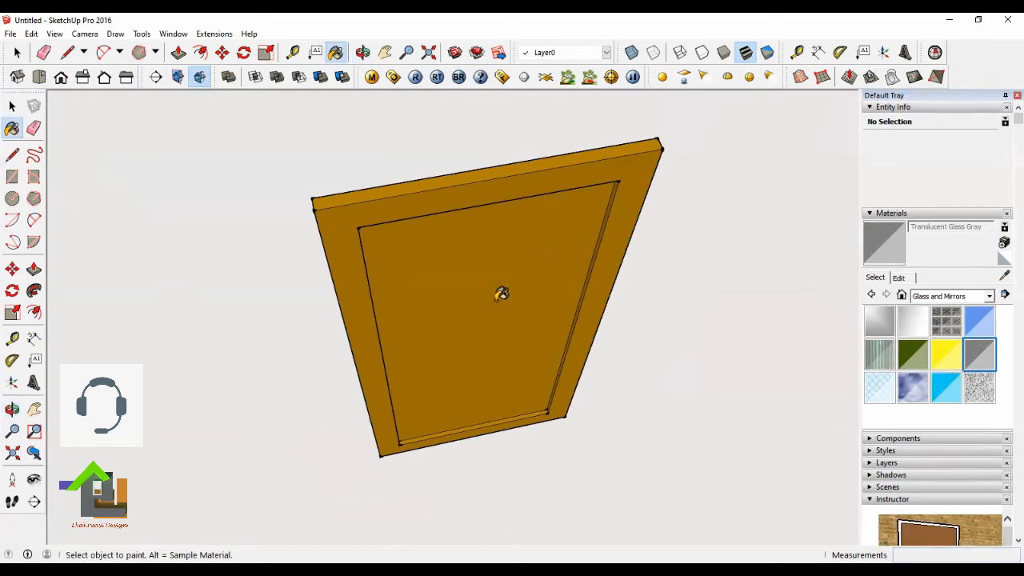
scroll(501, 292, "up", 3)
scroll(487, 281, "down", 2)
left_click(486, 291)
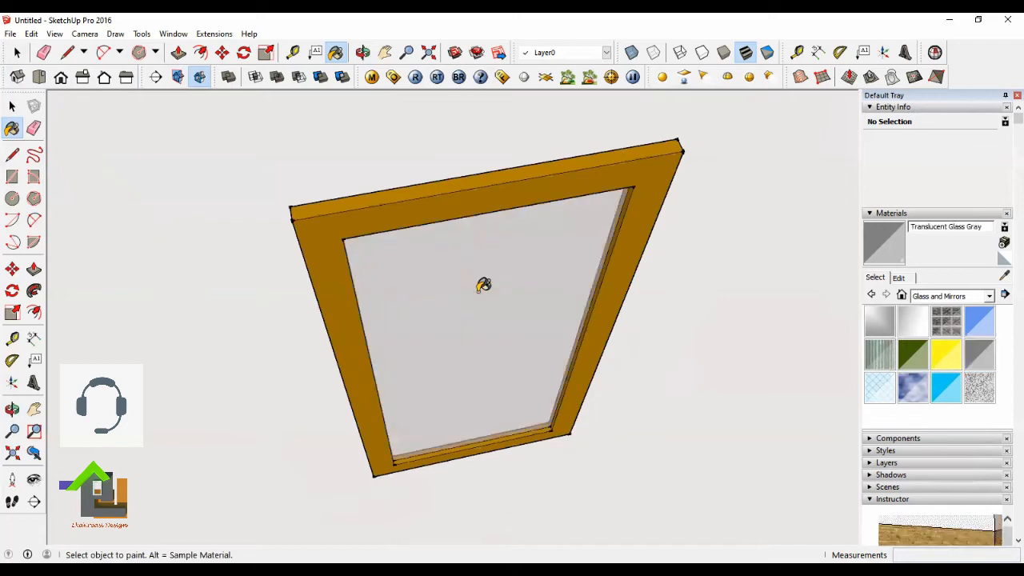
Step: Paint the pane on the opposite side of the sash with Translucent Glass Gray
left_click(362, 52)
left_click_drag(343, 217, 538, 270)
key("b")
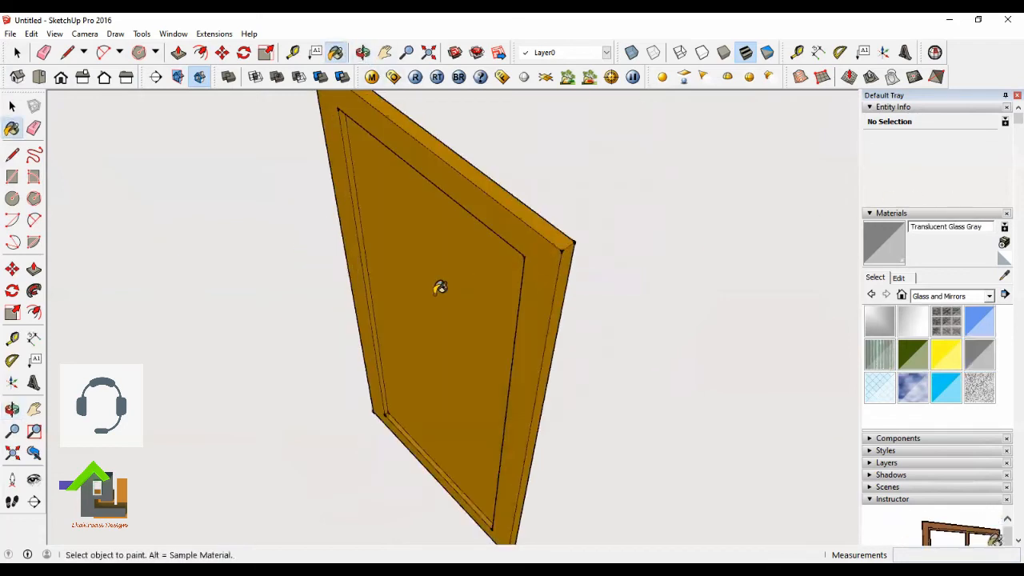
left_click(441, 288)
Step: Select the whole sash, including its frame and glass panes, and make it a group
key("o")
mouse_move(395, 142)
left_mouse_down()
mouse_move(300, 323)
mouse_move(117, 324)
mouse_move(381, 338)
mouse_move(376, 272)
mouse_move(353, 314)
left_mouse_up()
scroll(376, 272, "down", 3)
left_click(18, 52)
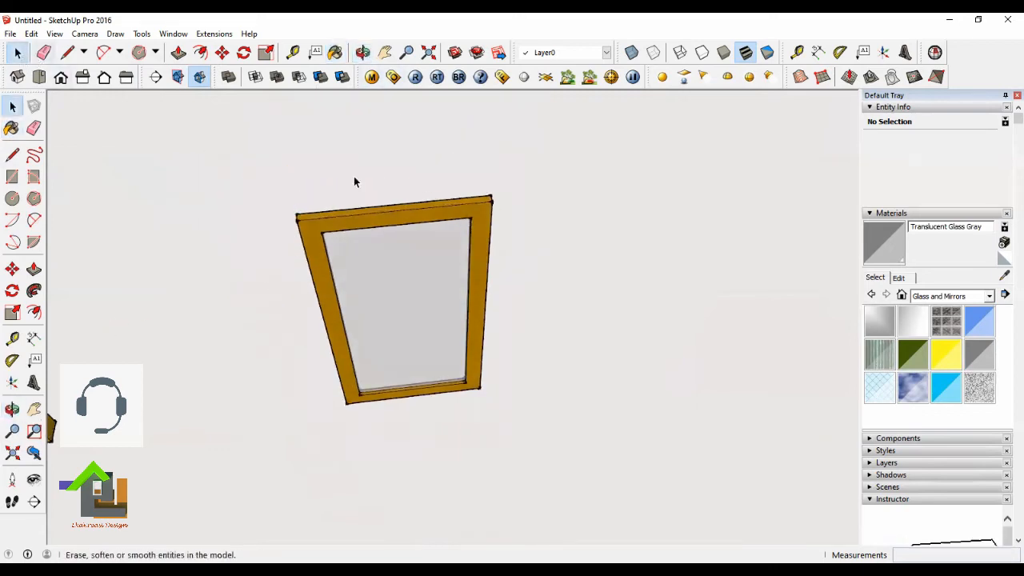
scroll(404, 225, "up", 1)
triple_click(404, 217)
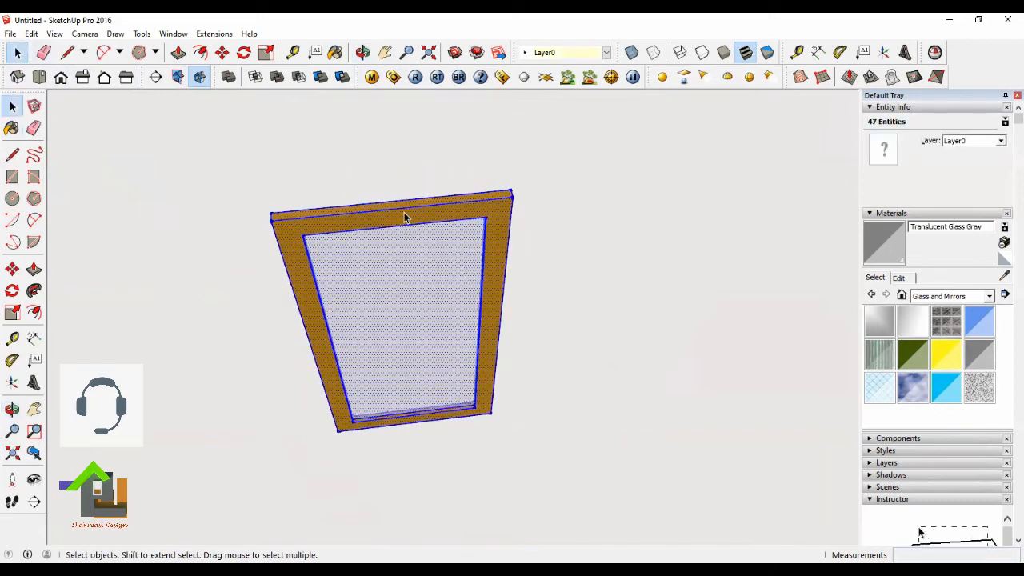
right_click(404, 217)
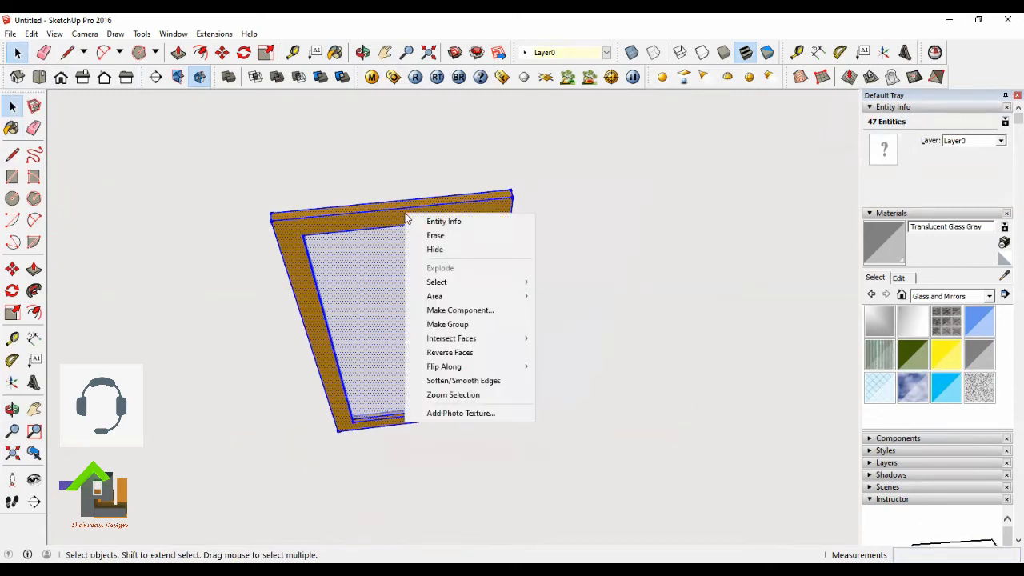
left_click(448, 325)
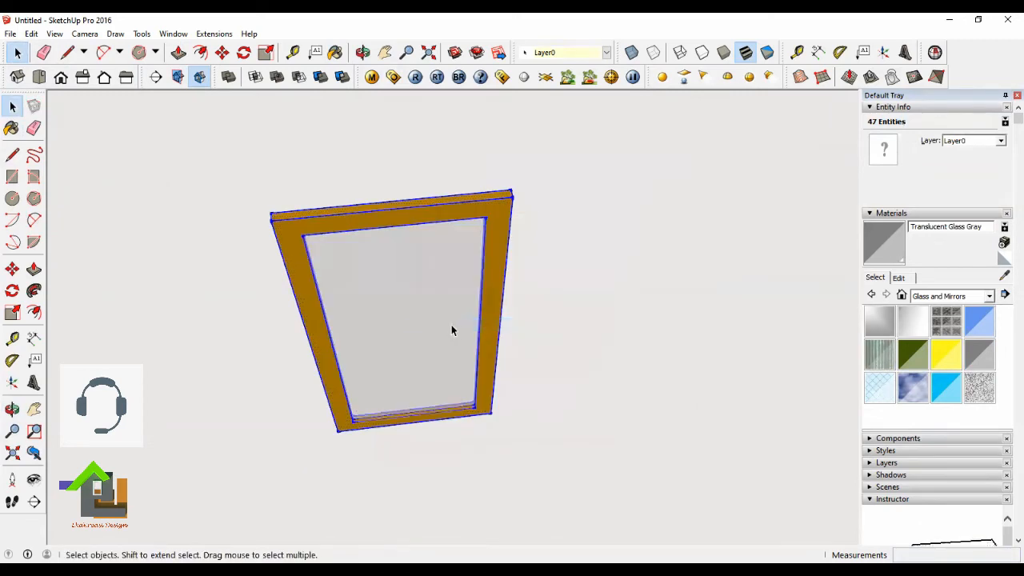
scroll(421, 312, "down", 2)
scroll(411, 305, "up", 1)
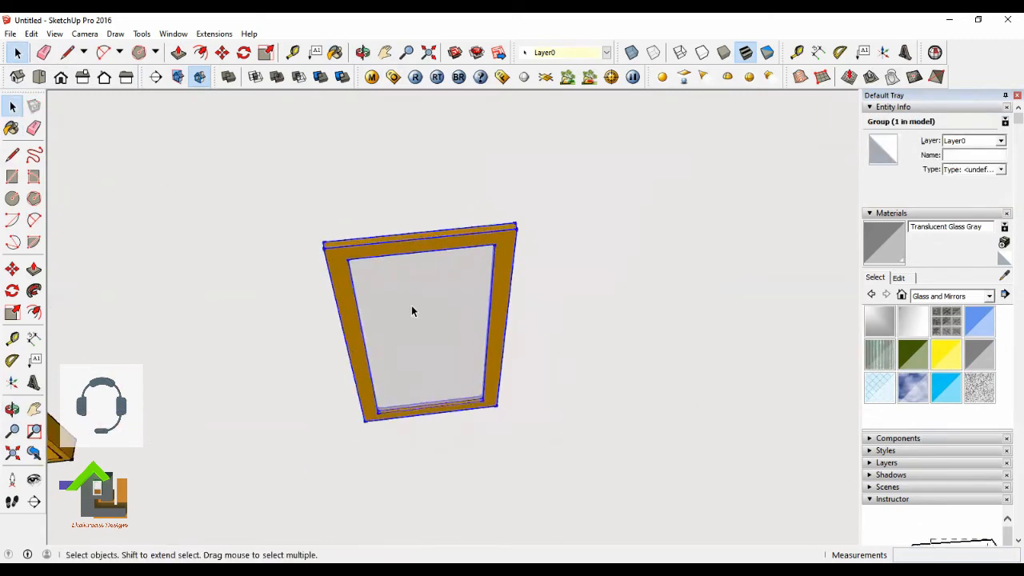
Step: Move the sash group by its upper outer corner to the matching inner corner of the two-bay frame, filling the right-hand bay
left_click(222, 53)
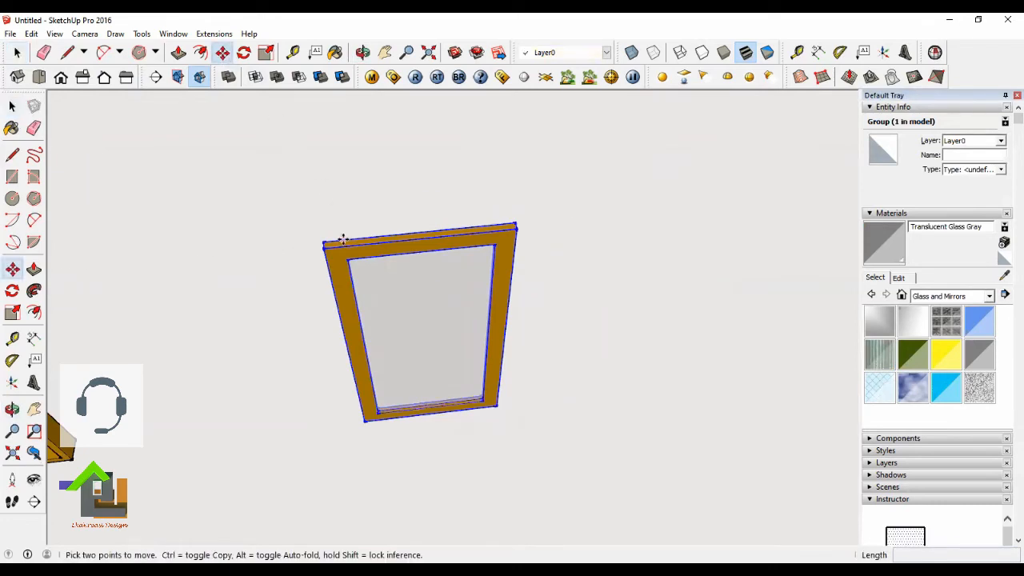
scroll(513, 232, "up", 2)
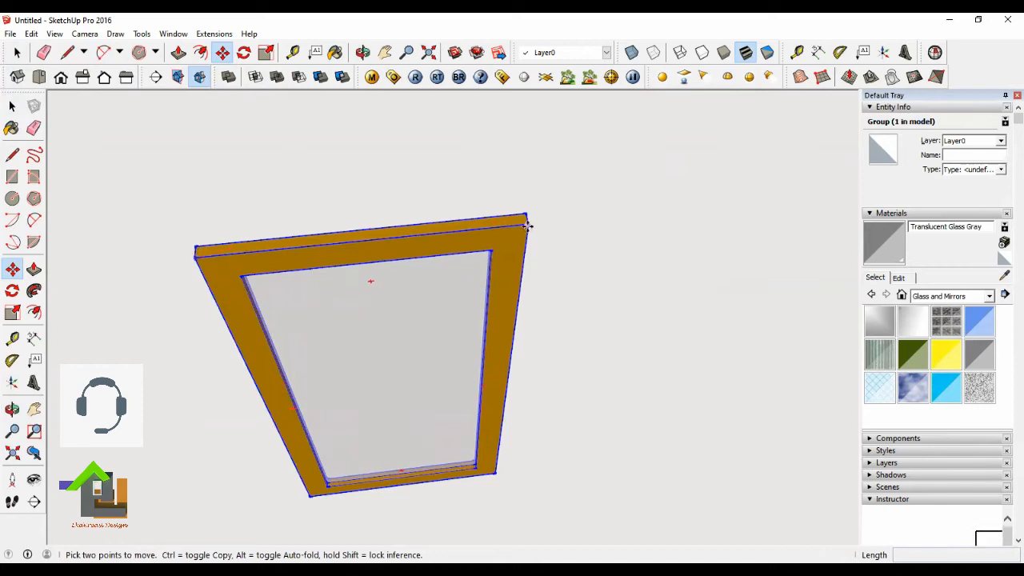
left_click(526, 223)
scroll(823, 222, "down", 5)
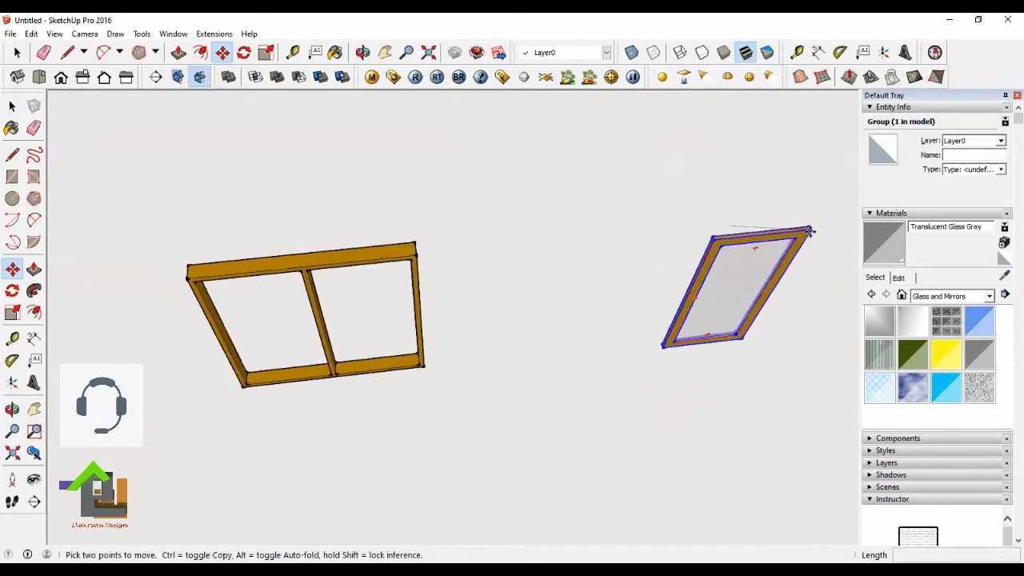
scroll(534, 297, "up", 2)
scroll(416, 260, "up", 5)
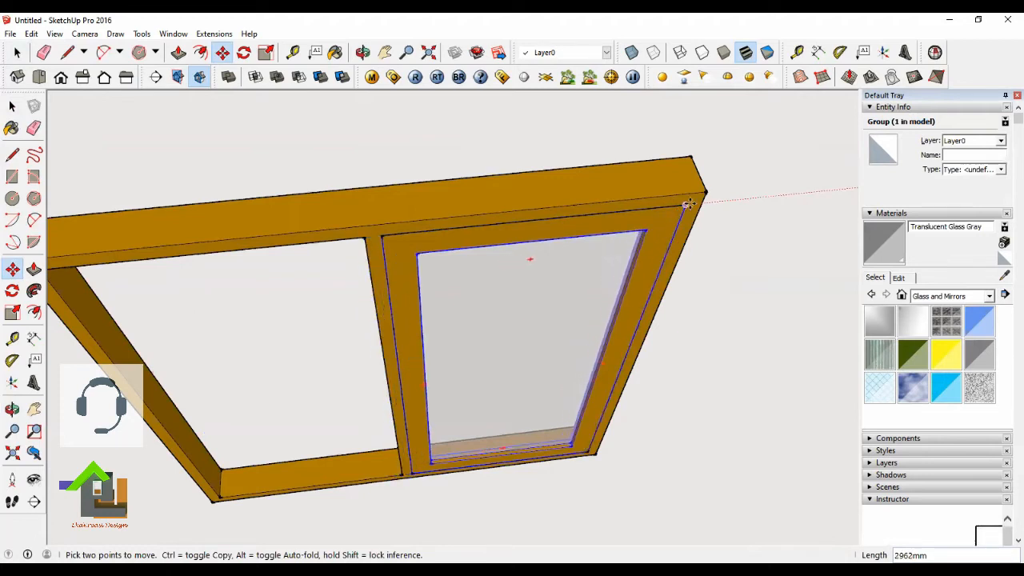
left_click(684, 206)
Step: Copy the sash 975 mm sideways into the frame's empty left-hand bay and clear the selection
left_click(685, 206)
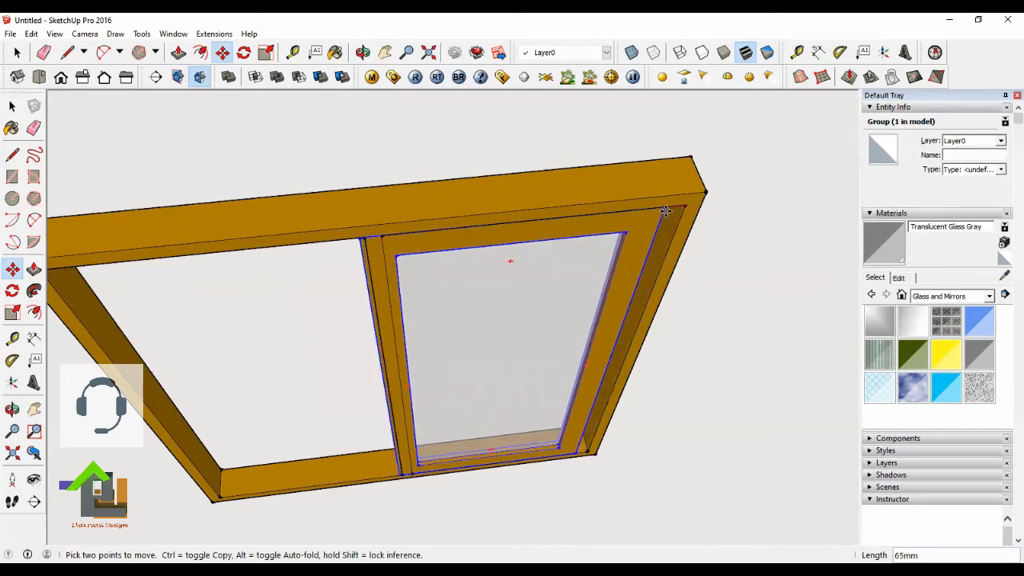
key("ctrl")
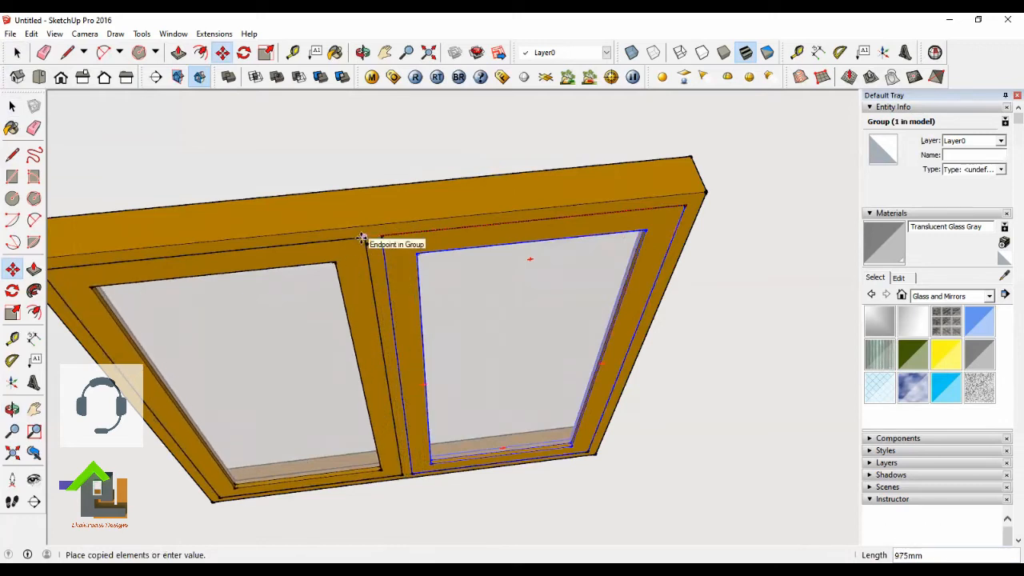
left_click(362, 238)
key("e")
key("space")
scroll(711, 340, "down", 2)
left_click(710, 340)
scroll(332, 312, "up", 3)
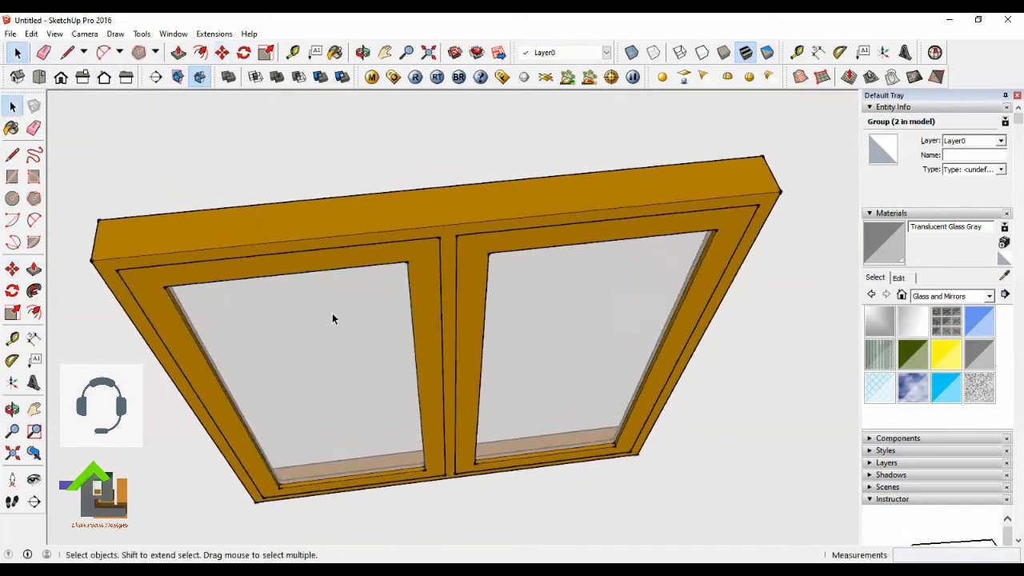
scroll(479, 273, "down", 2)
scroll(429, 302, "up", 1)
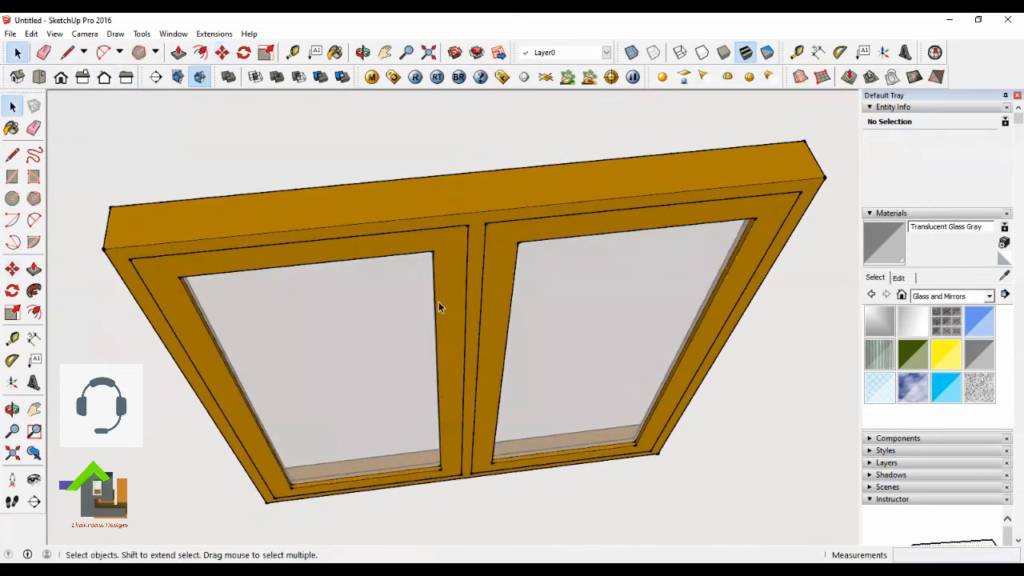
Step: Select both sashes and move them 20 mm inward into the depth of the frame
left_click(451, 285)
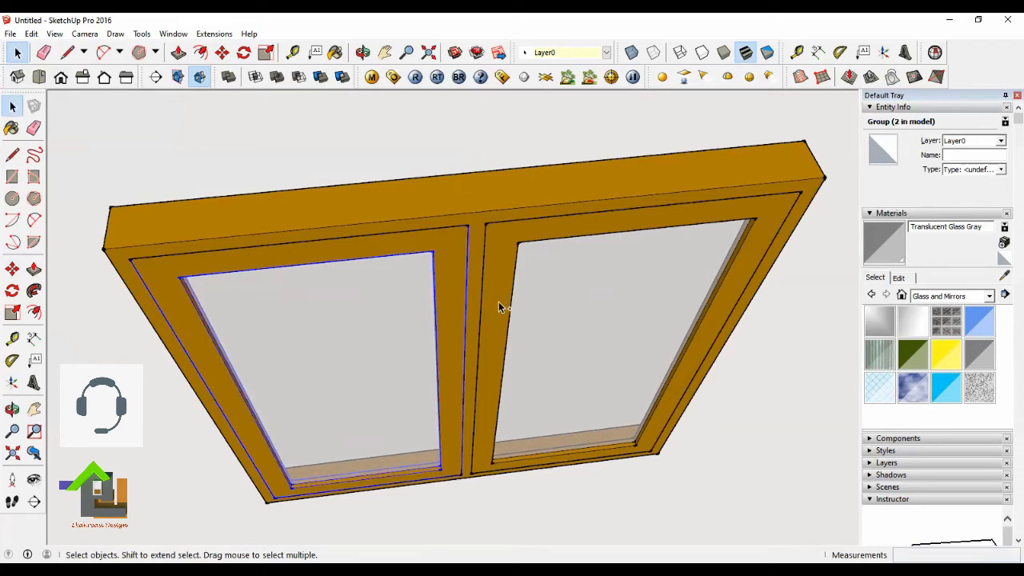
left_click(496, 264, "shift")
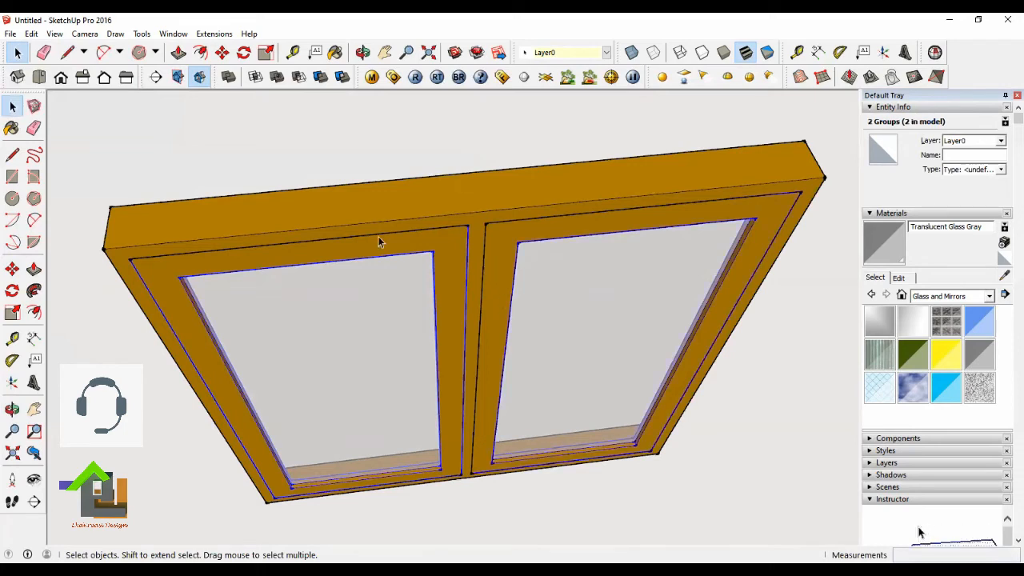
left_click(222, 53)
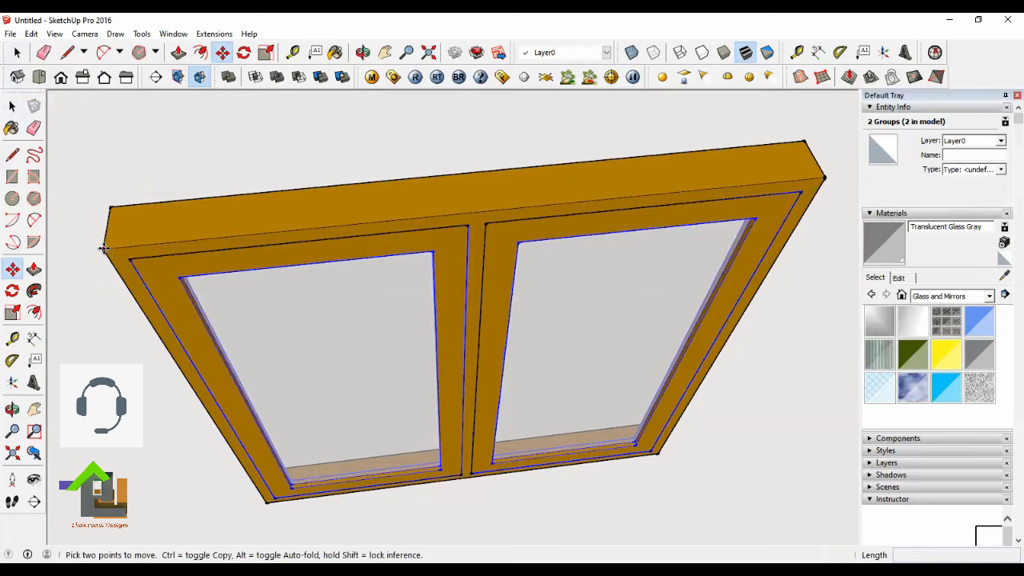
left_click(104, 248)
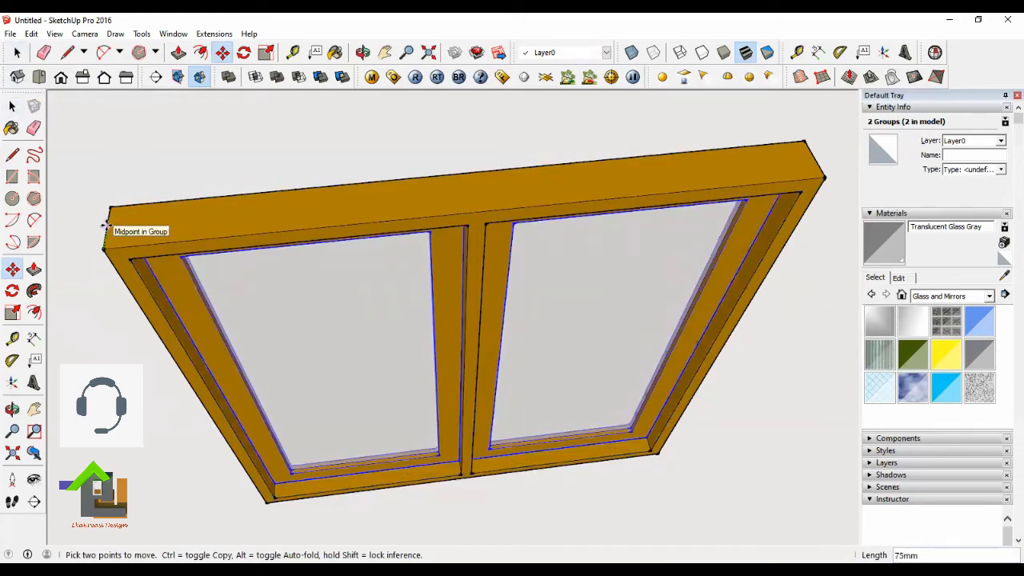
type("20")
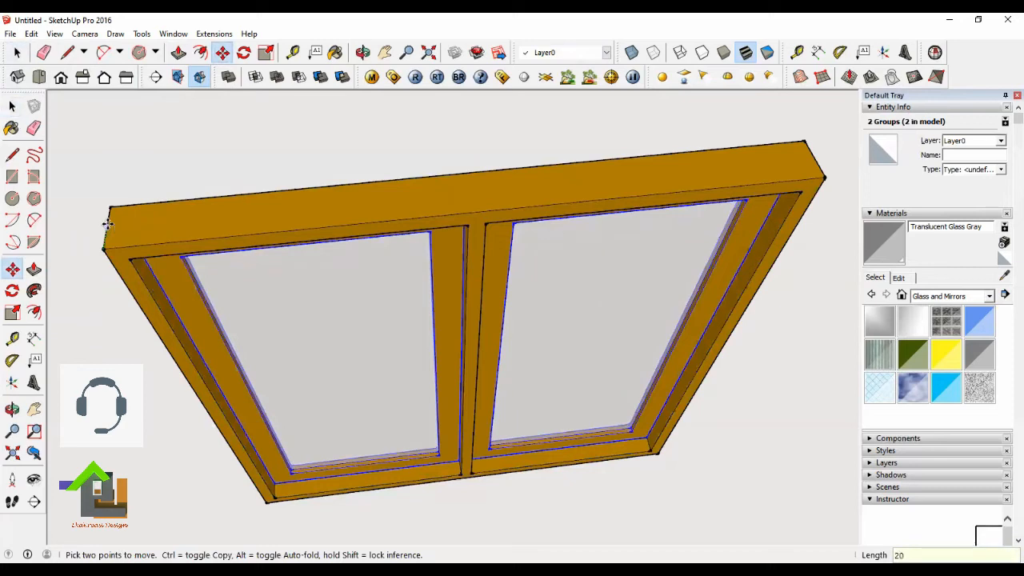
key("Return")
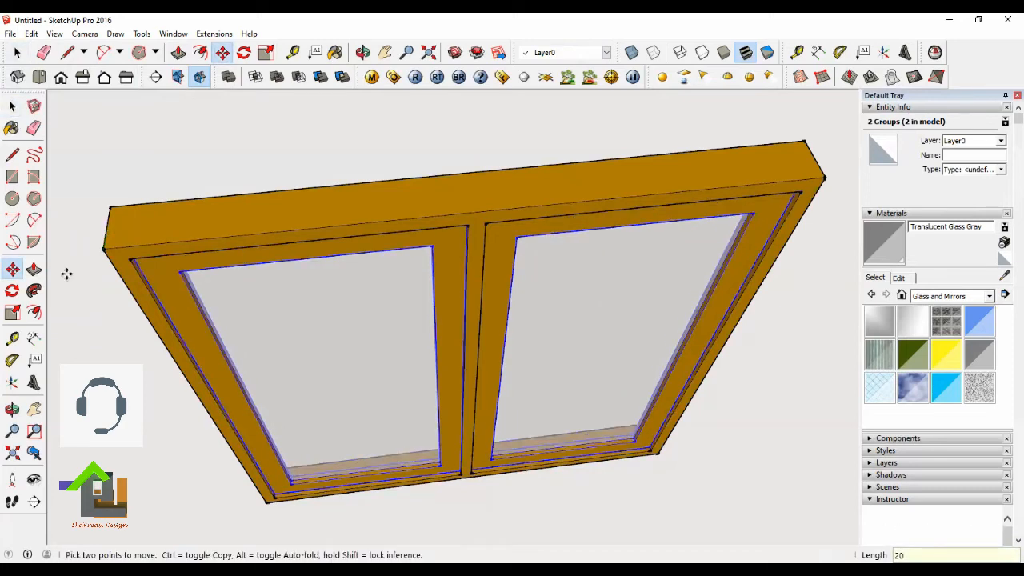
left_click(16, 52)
scroll(344, 239, "down", 5)
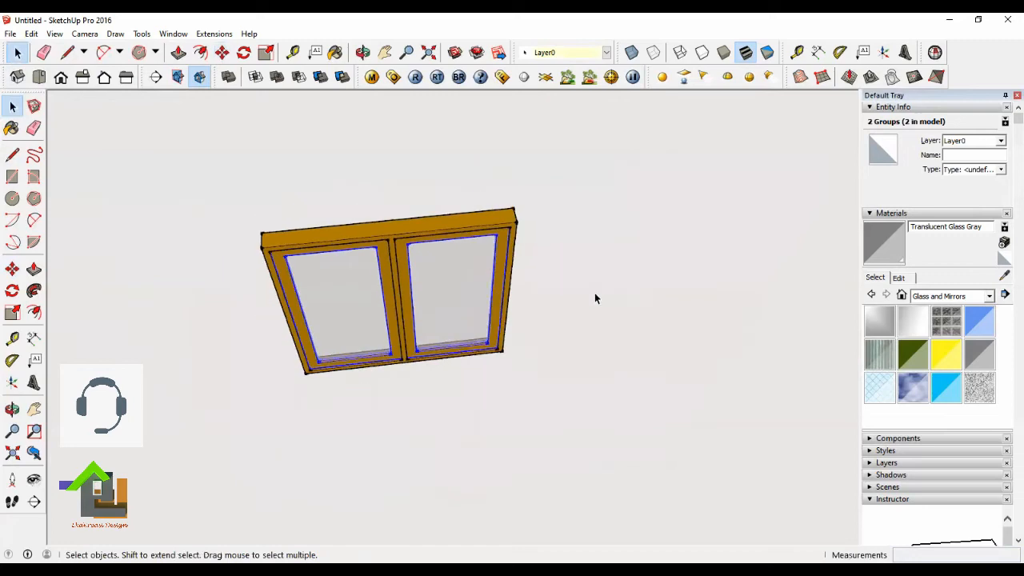
Step: Select the complete window of frame and both sashes and copy it into the house's front wall opening, aligned to the opening's upper corner
left_click(539, 238)
left_click_drag(597, 201, 183, 370)
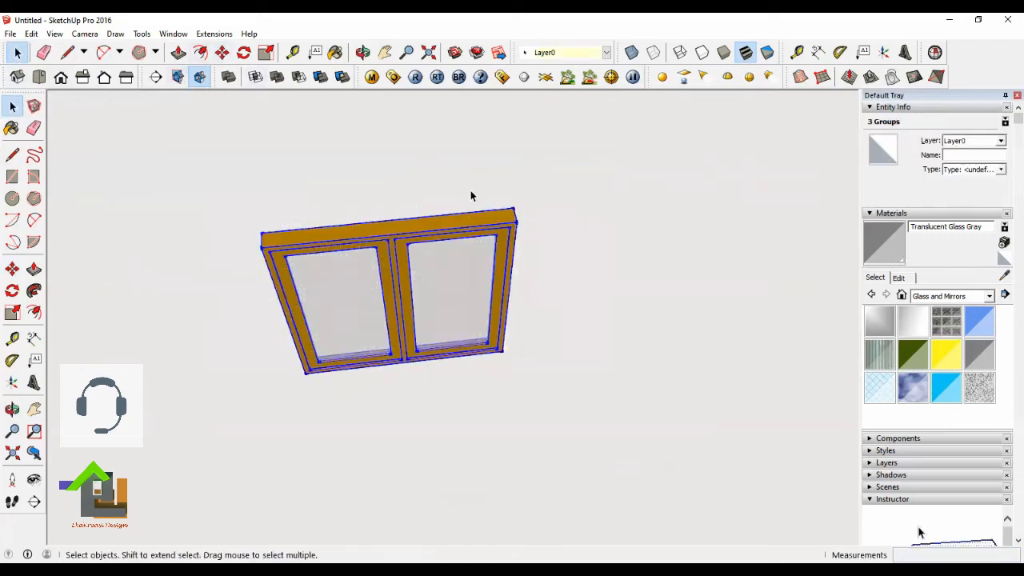
left_click(577, 201)
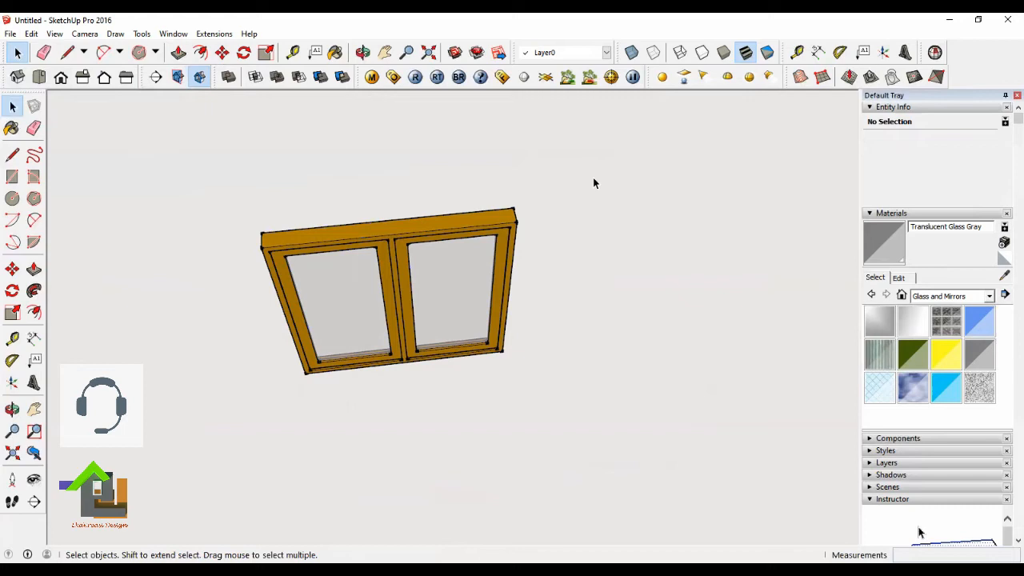
left_click_drag(609, 183, 184, 454)
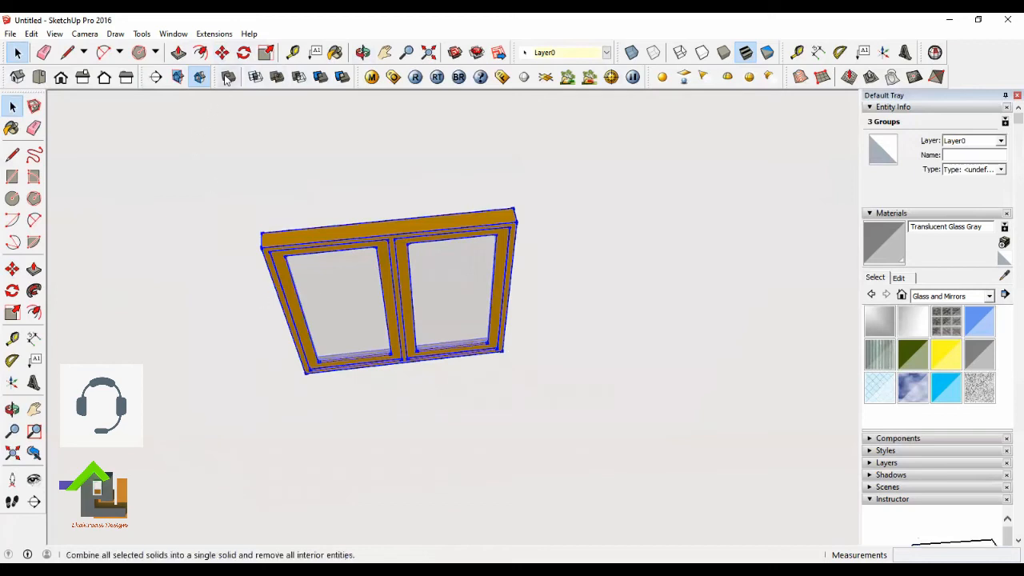
left_click(222, 52)
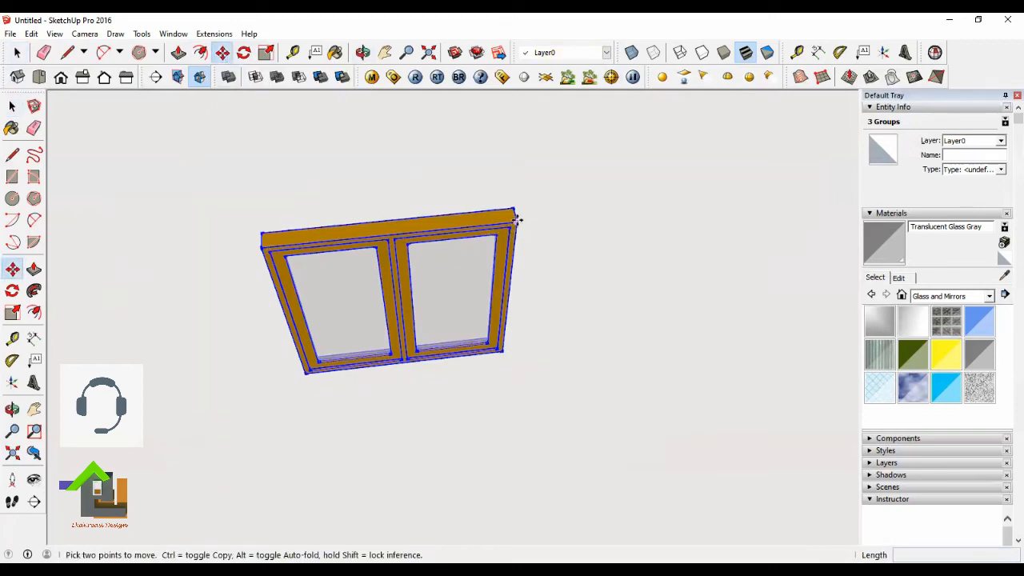
scroll(589, 206, "down", 5)
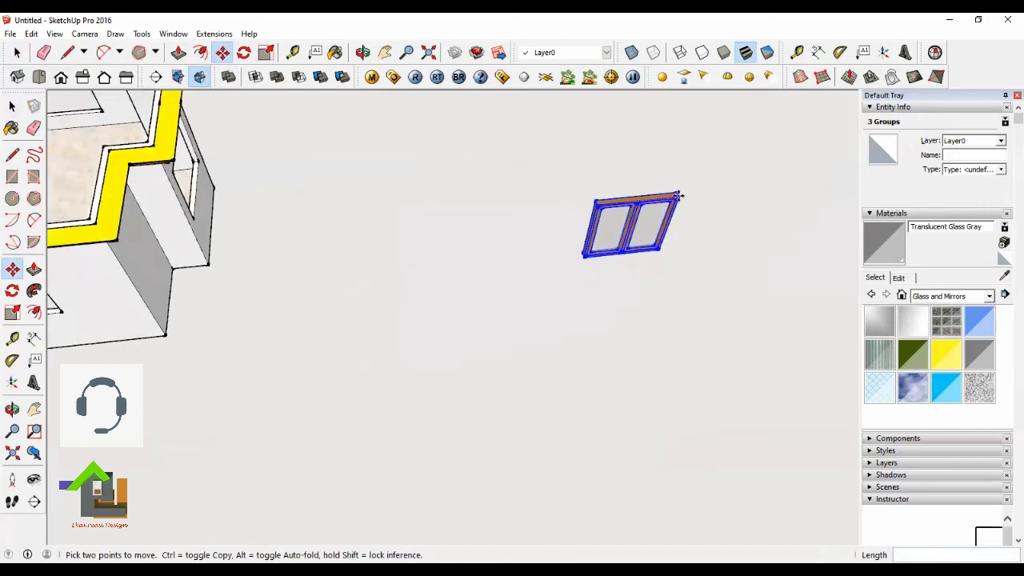
left_click(574, 210)
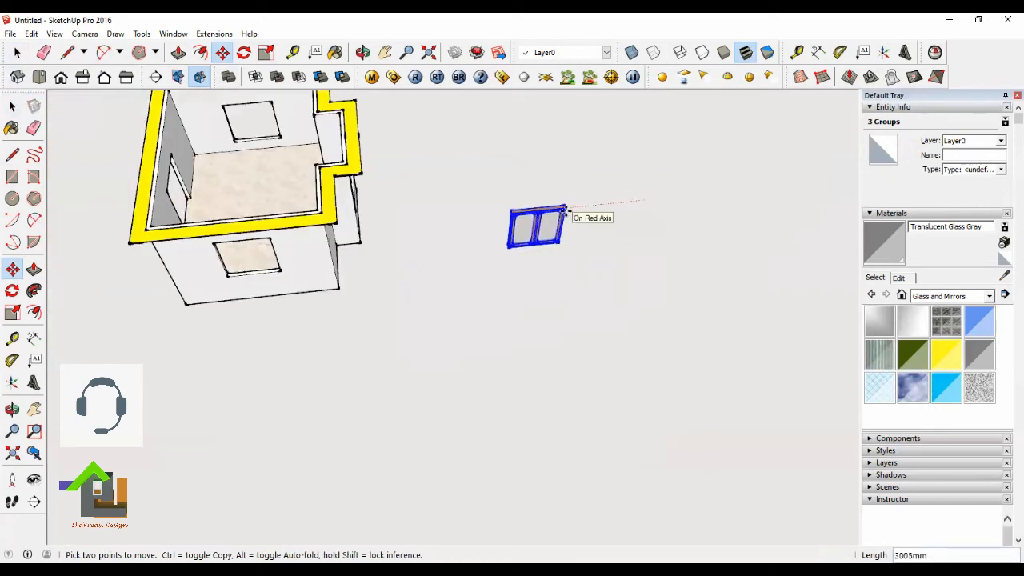
key("ctrl")
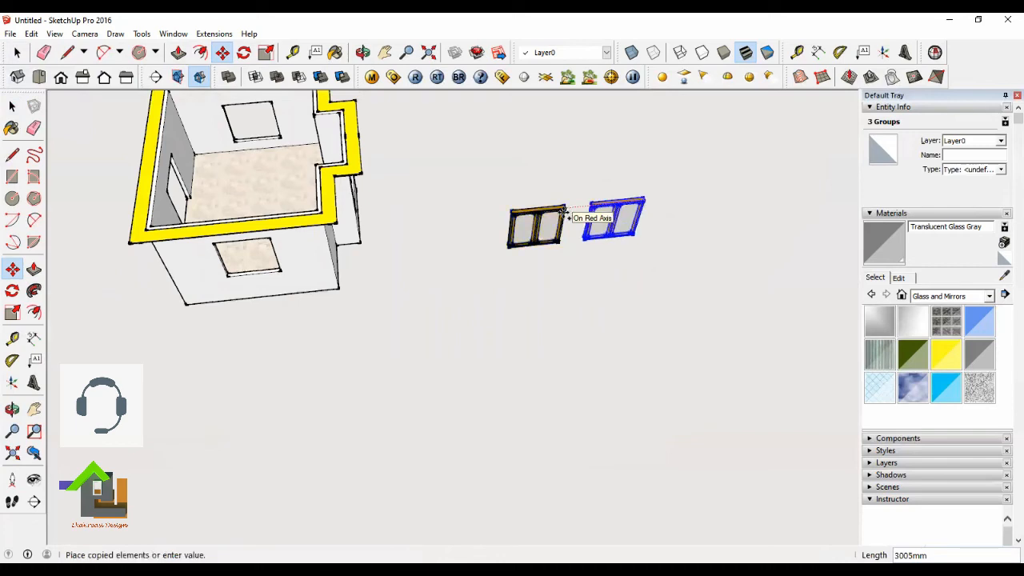
scroll(197, 252, "up", 5)
scroll(320, 221, "up", 2)
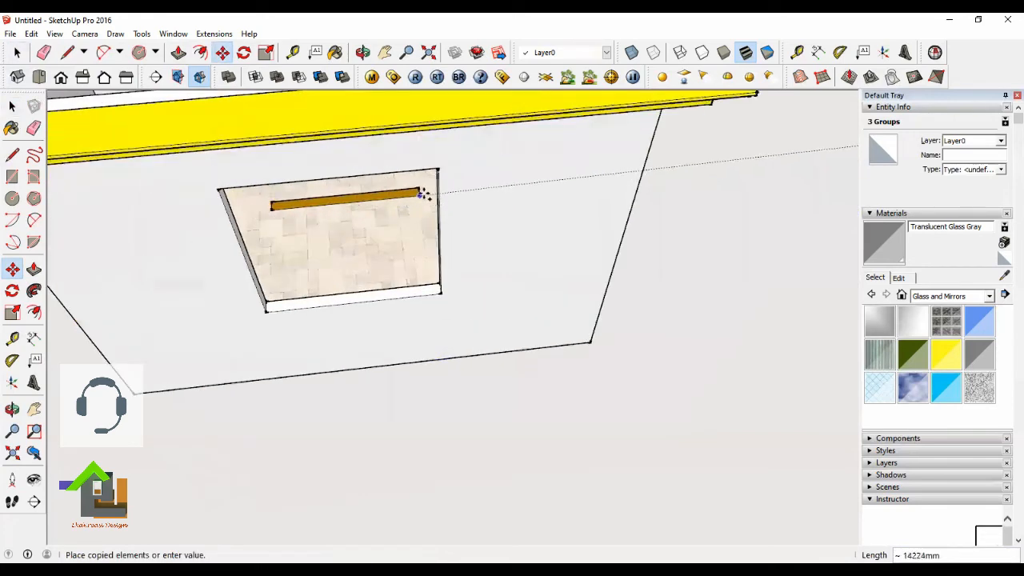
scroll(432, 169, "up", 2)
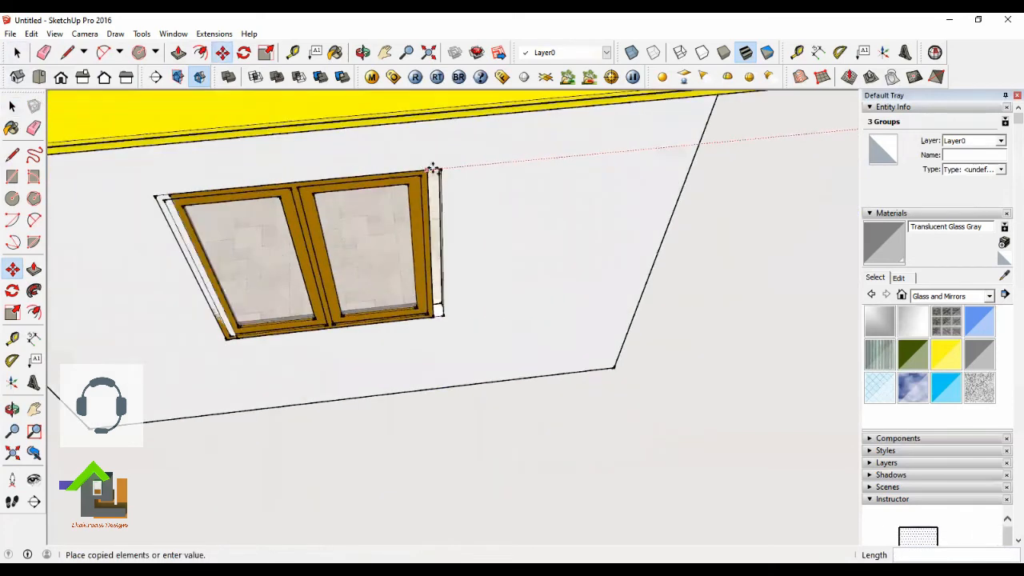
scroll(436, 170, "up", 2)
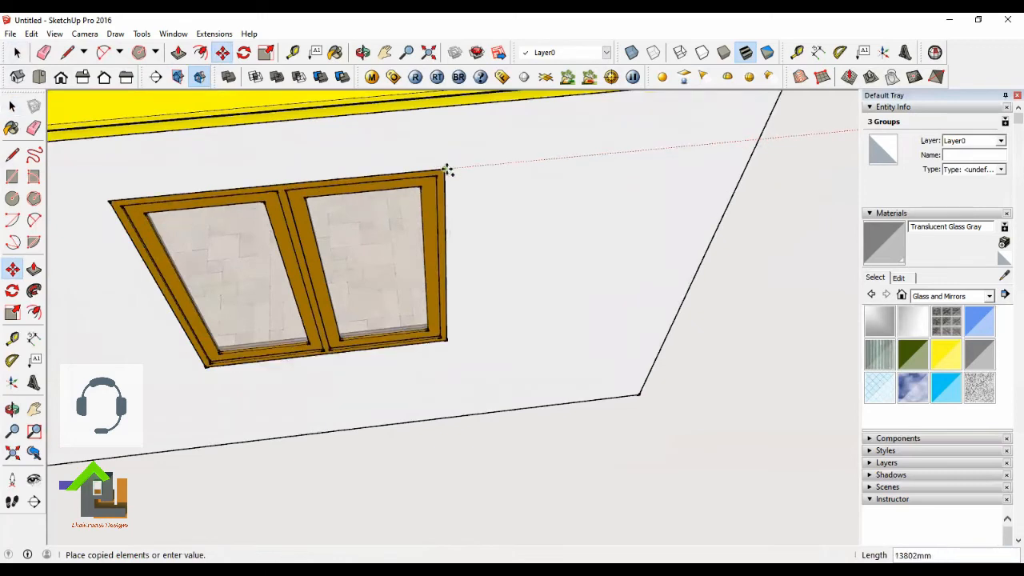
left_click(445, 170)
scroll(424, 240, "down", 6)
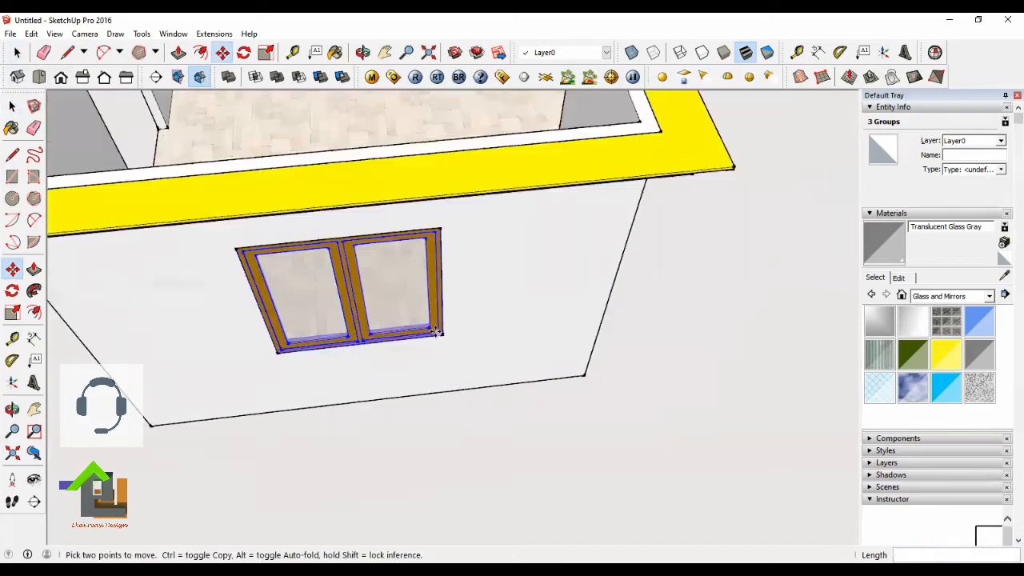
Step: Copy the installed window about 13380 mm along the green axis, through the house to a spot outside the opposite wall
left_click(363, 52)
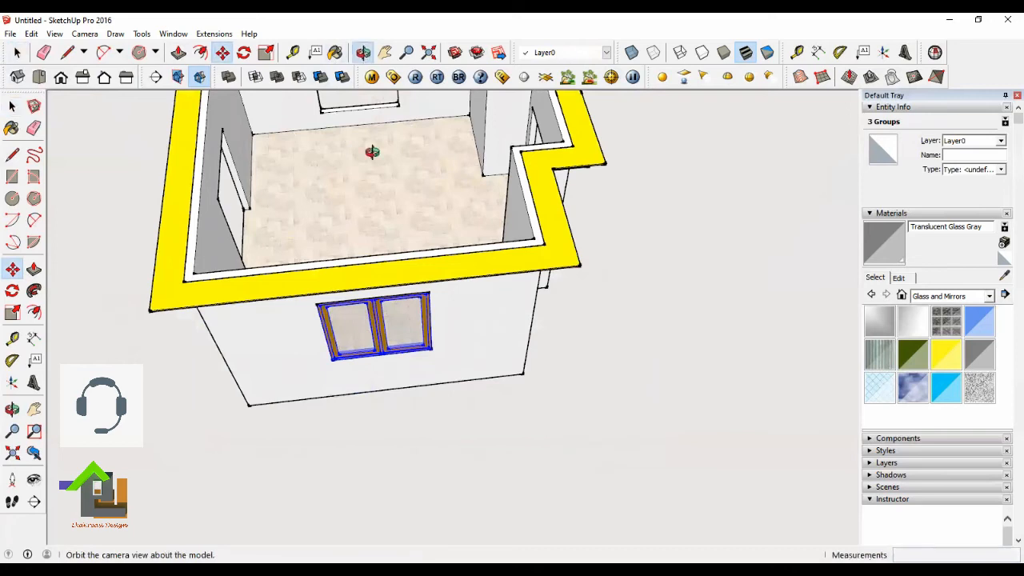
scroll(372, 328, "up", 6)
scroll(489, 352, "down", 6)
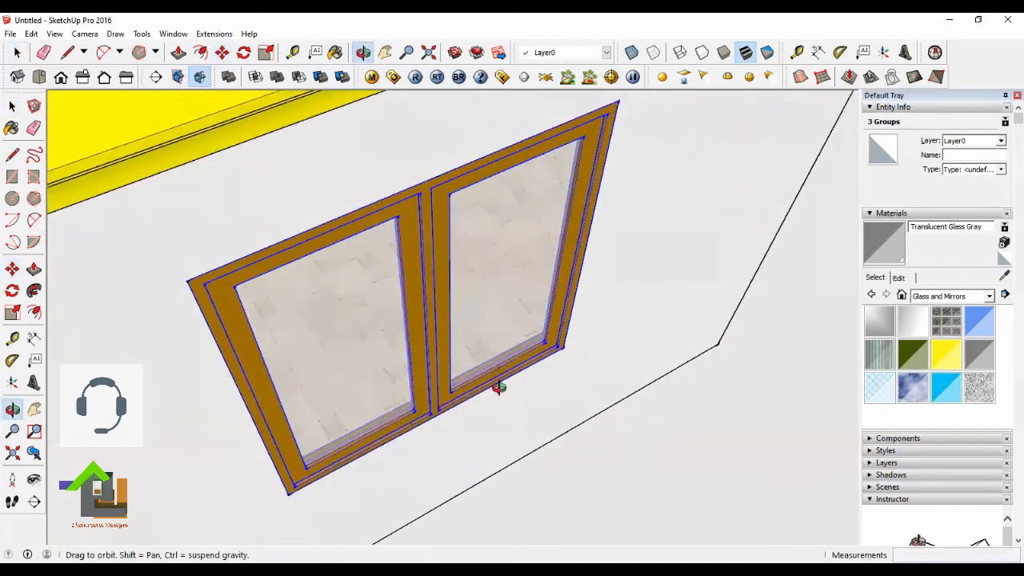
scroll(399, 281, "up", 2)
left_click_drag(400, 282, 582, 258)
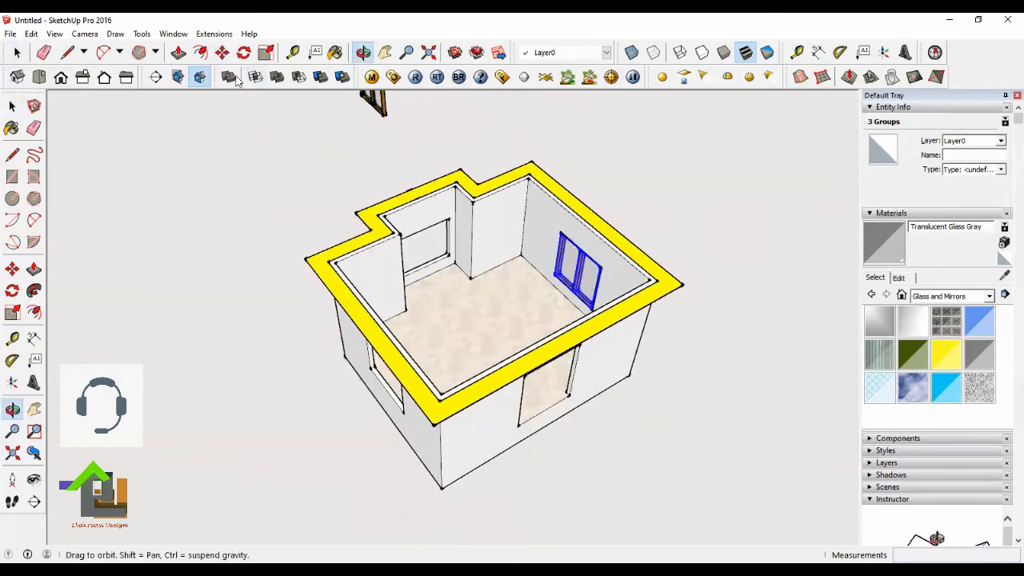
left_click(222, 52)
scroll(588, 292, "up", 2)
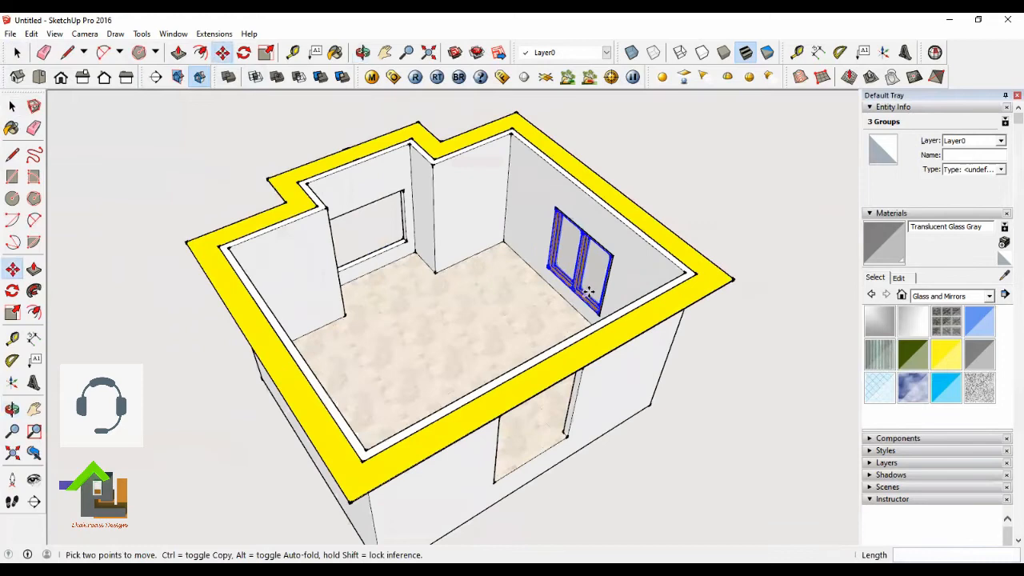
scroll(591, 232, "down", 3)
scroll(590, 231, "up", 2)
left_click(563, 212)
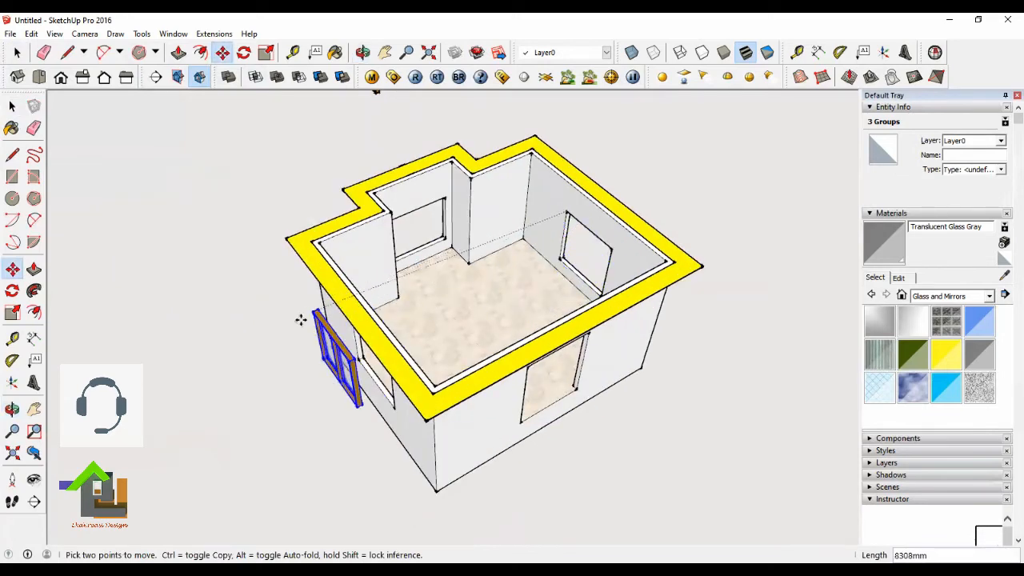
scroll(344, 240, "down", 2)
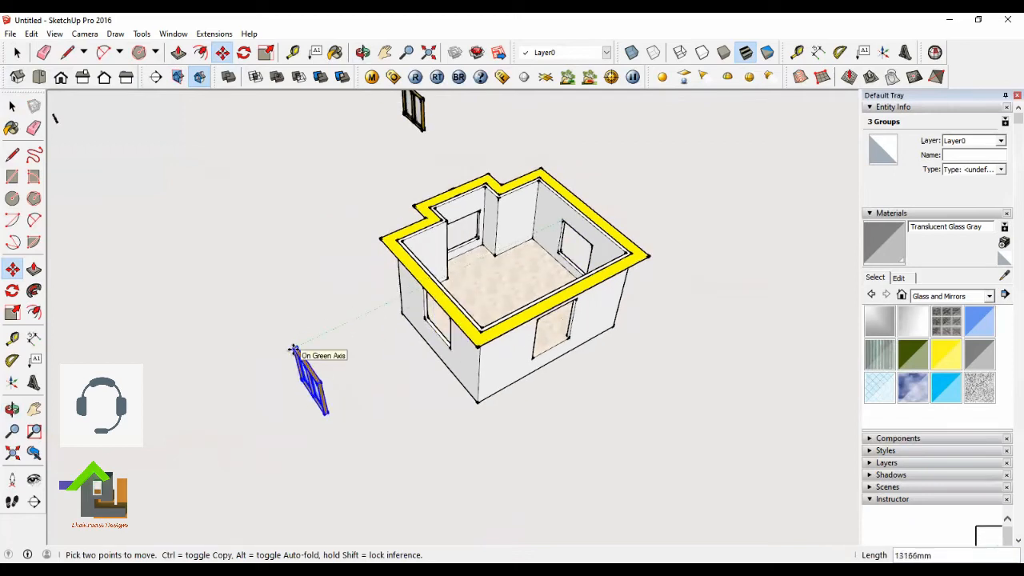
key("ctrl")
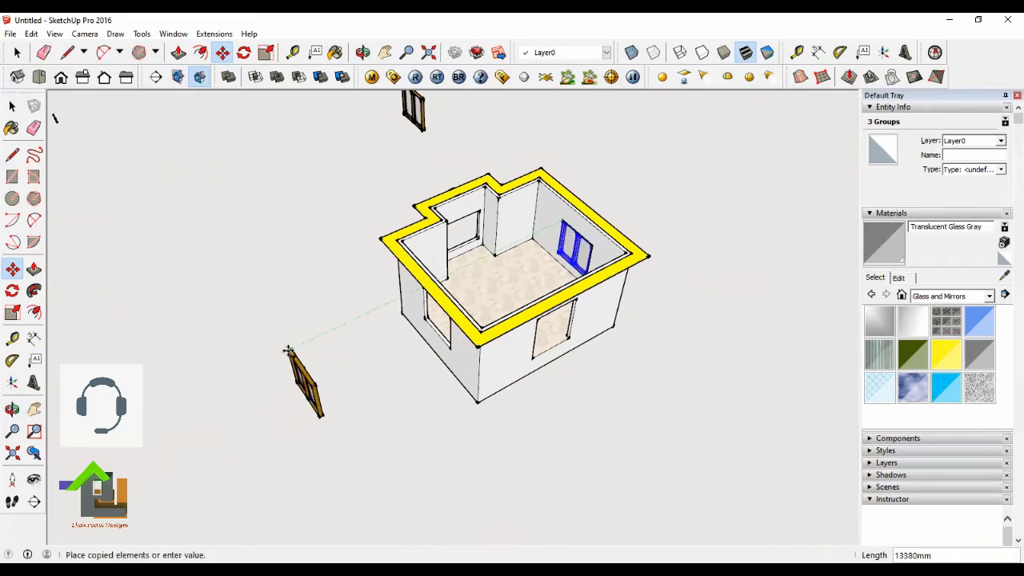
left_click(288, 350)
scroll(298, 385, "up", 2)
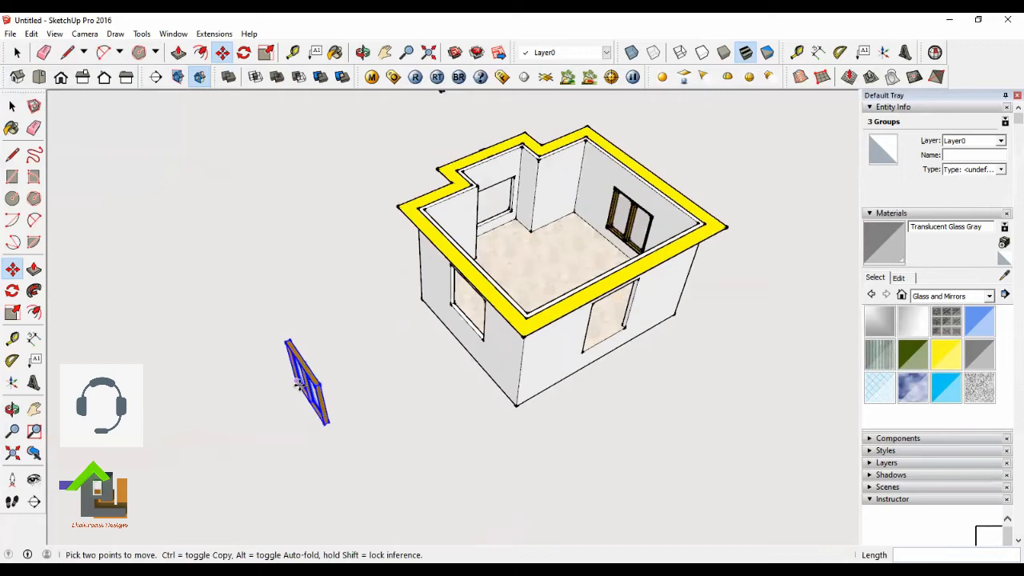
scroll(297, 385, "up", 3)
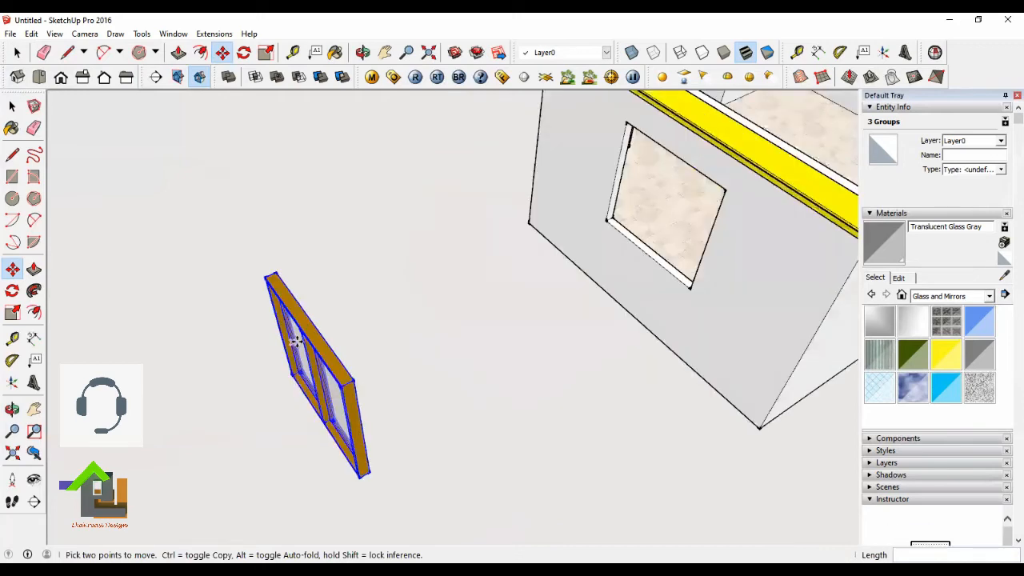
Step: Rotate the window copy outside the opposite wall by 180 degrees horizontally about a centre point on the frame's upper face
left_click(362, 52)
scroll(348, 365, "up", 6)
left_click_drag(348, 366, 538, 430)
scroll(440, 318, "down", 3)
mouse_move(439, 318)
left_mouse_down()
mouse_move(615, 395)
mouse_move(720, 397)
left_mouse_up()
scroll(487, 393, "down", 3)
left_click_drag(488, 391, 510, 326)
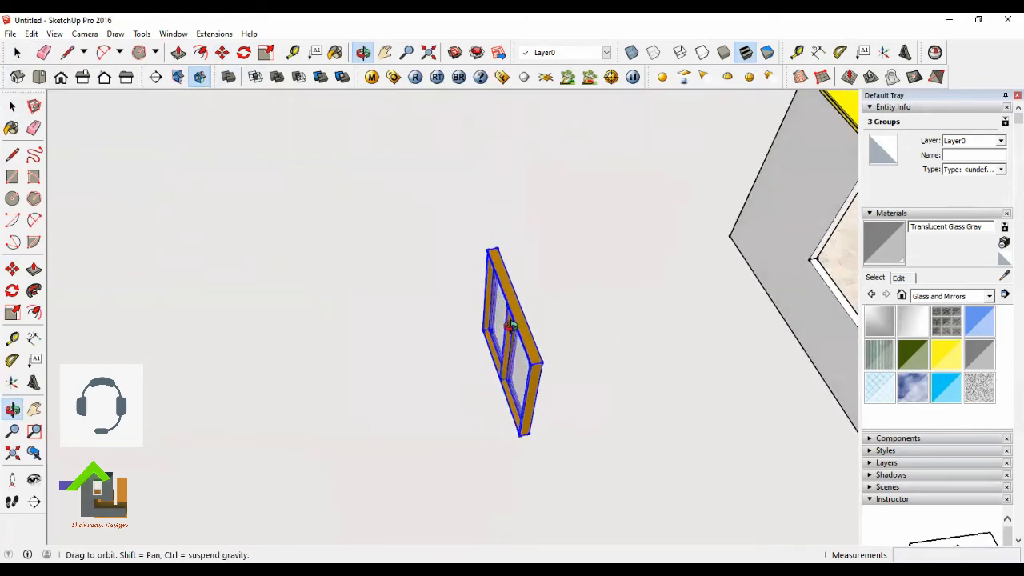
scroll(506, 332, "down", 2)
scroll(510, 332, "up", 2)
scroll(509, 332, "down", 2)
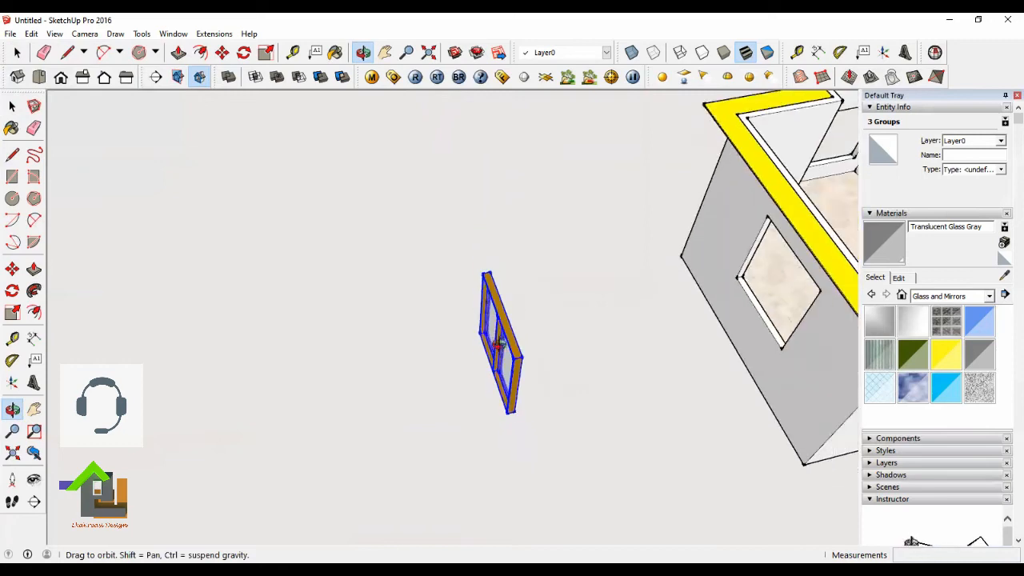
scroll(511, 336, "up", 4)
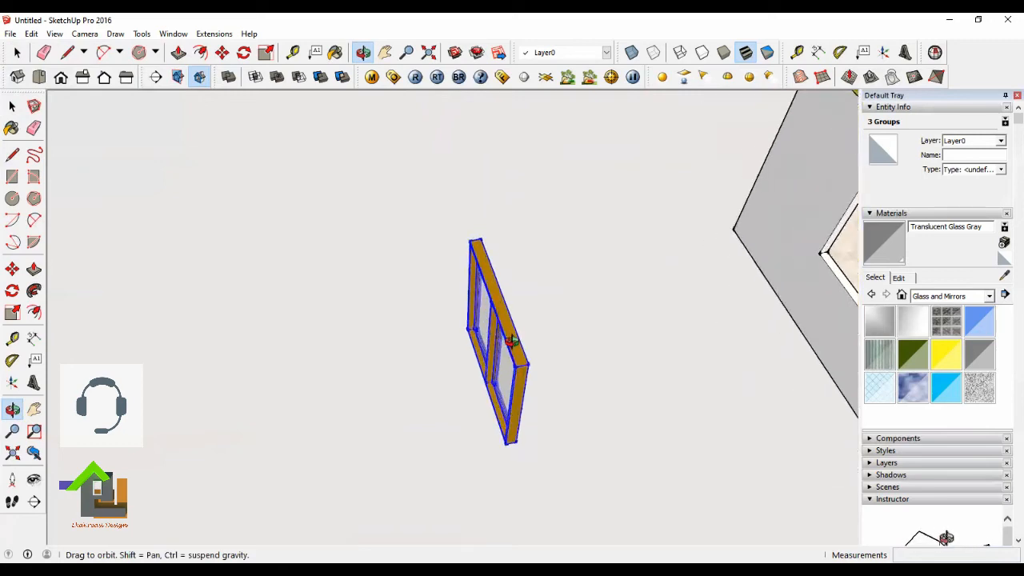
left_click(245, 53)
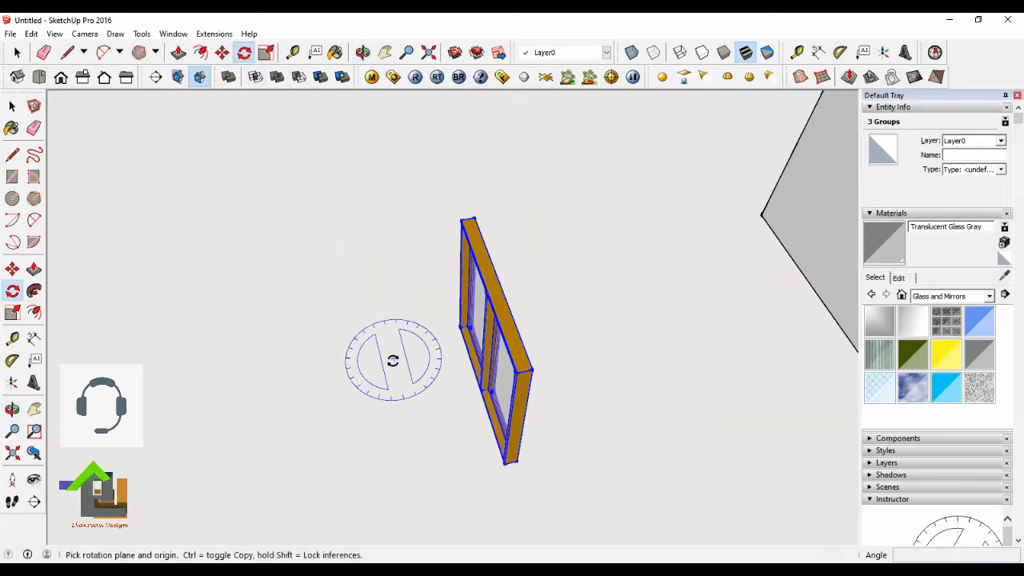
scroll(438, 378, "up", 3)
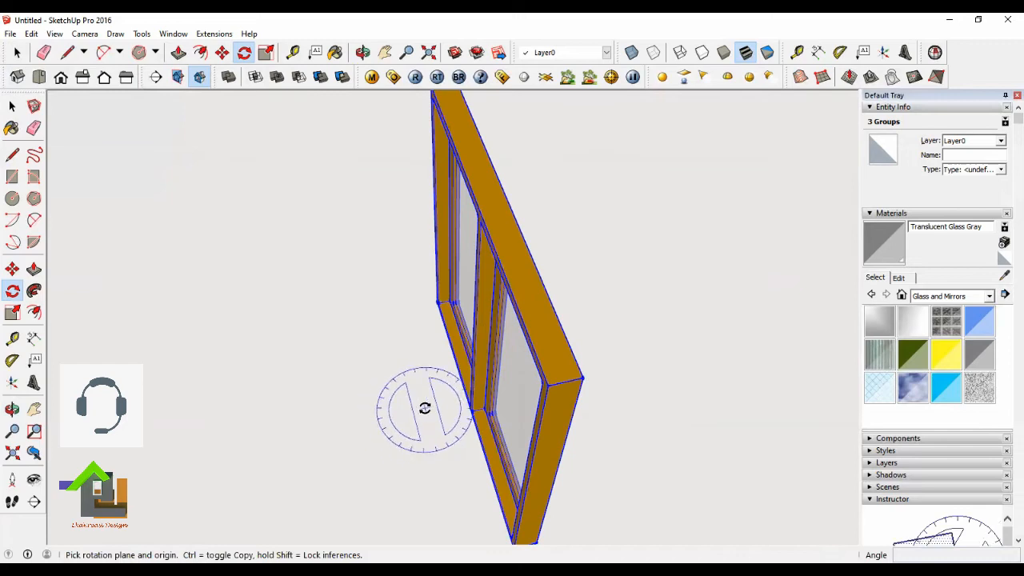
scroll(455, 365, "down", 5)
scroll(458, 327, "up", 5)
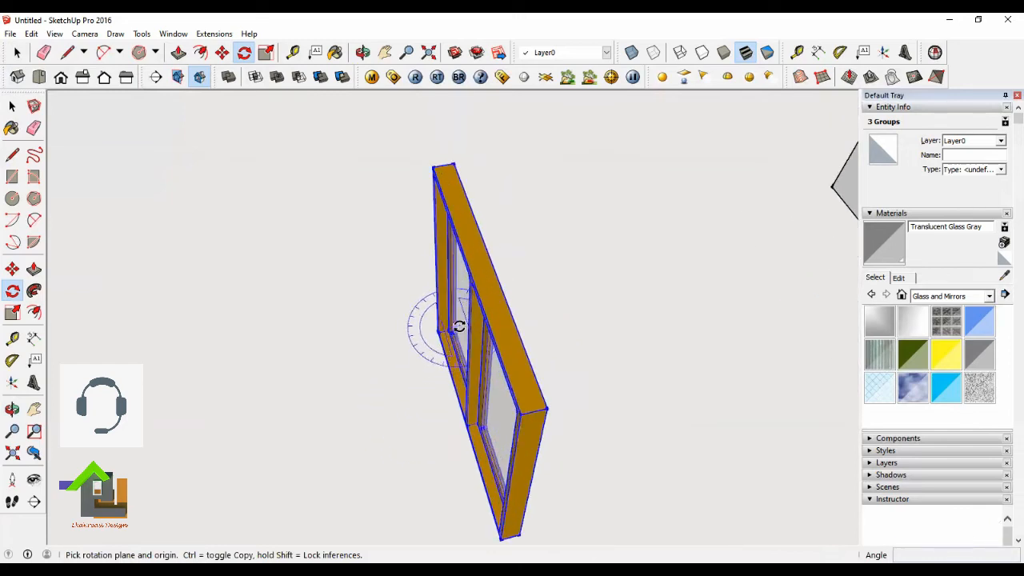
scroll(481, 259, "up", 1)
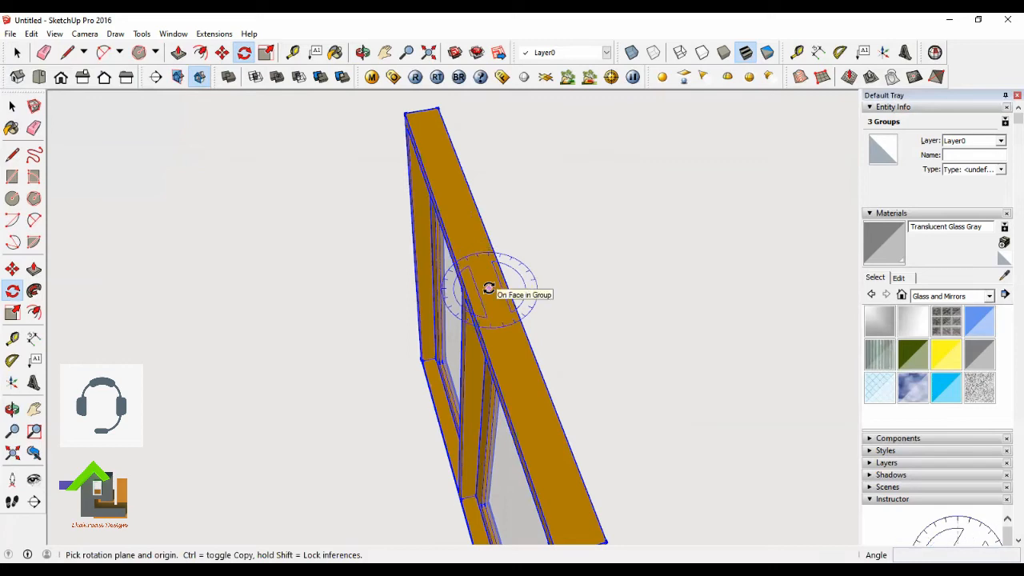
scroll(488, 288, "down", 2)
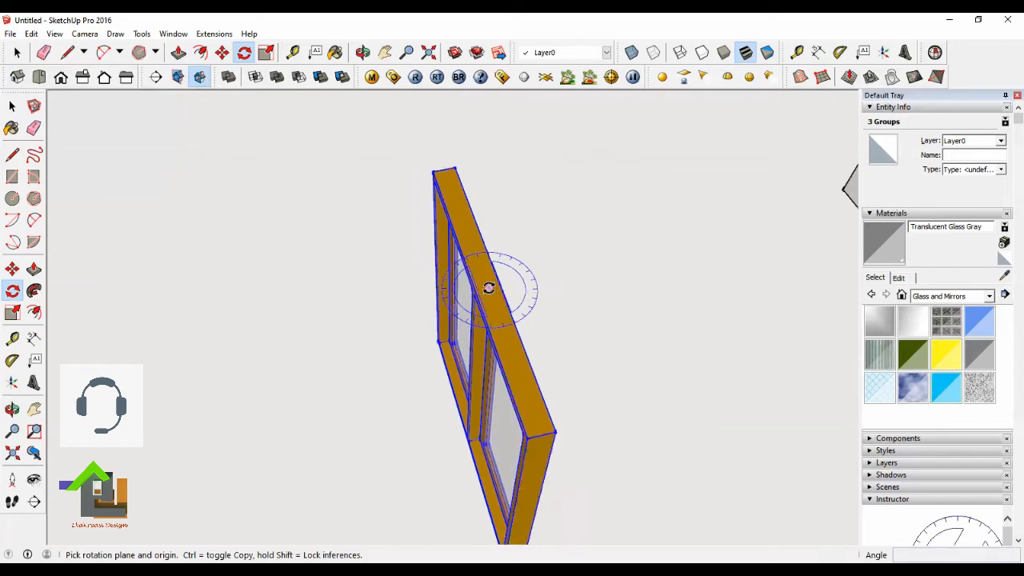
left_click(489, 288)
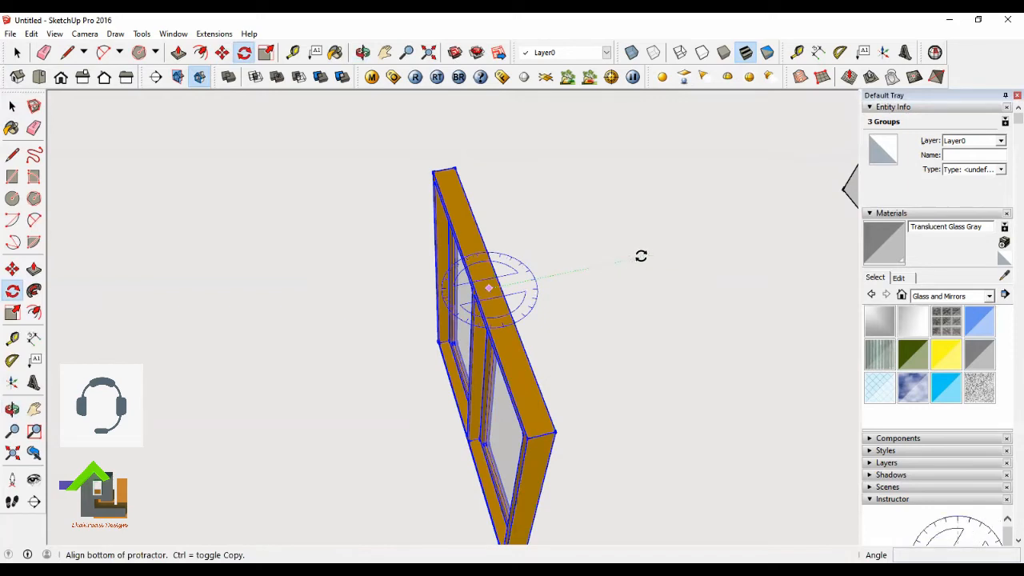
left_click(641, 255)
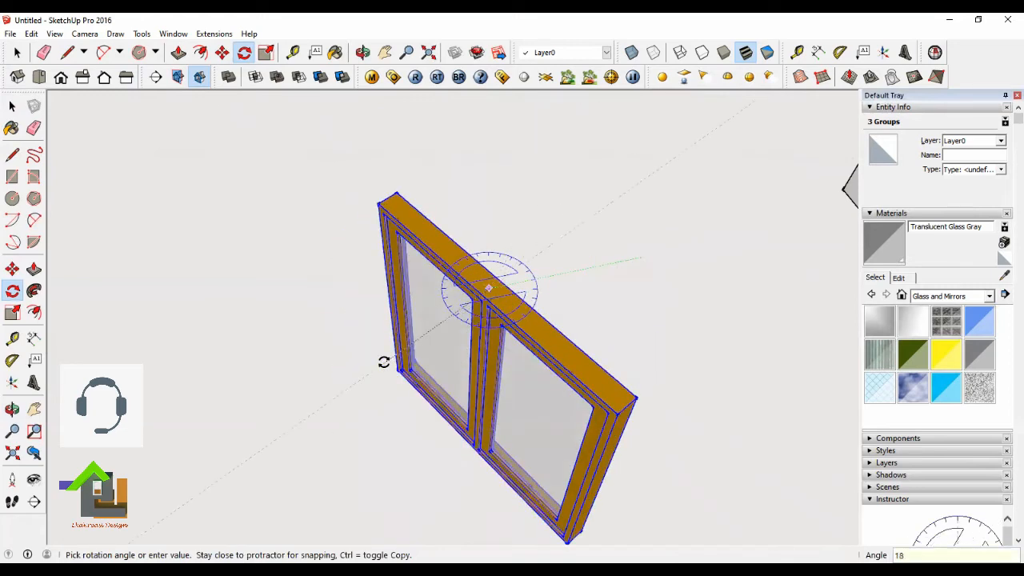
key("Return")
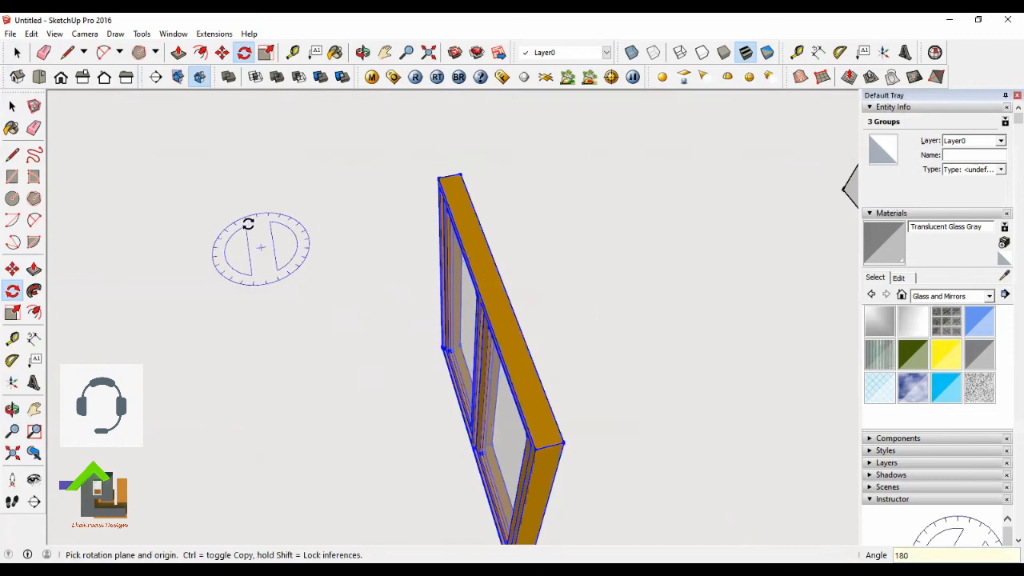
Step: Move the rotated window by its outer upper corner onto the matching upper corner of the facing wall's opening
left_click(362, 52)
left_click_drag(424, 276, 278, 110)
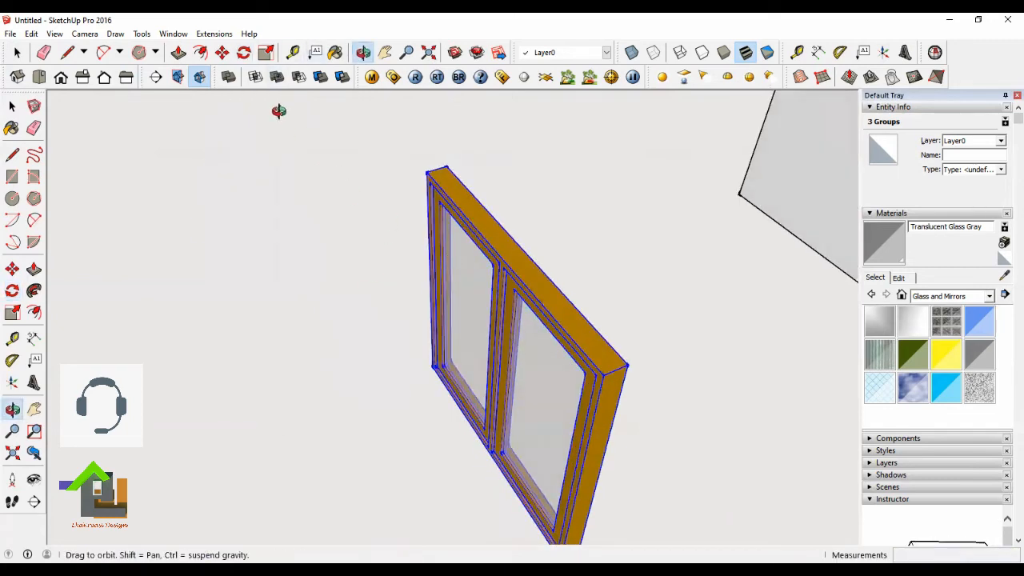
left_click(222, 53)
scroll(580, 392, "up", 4)
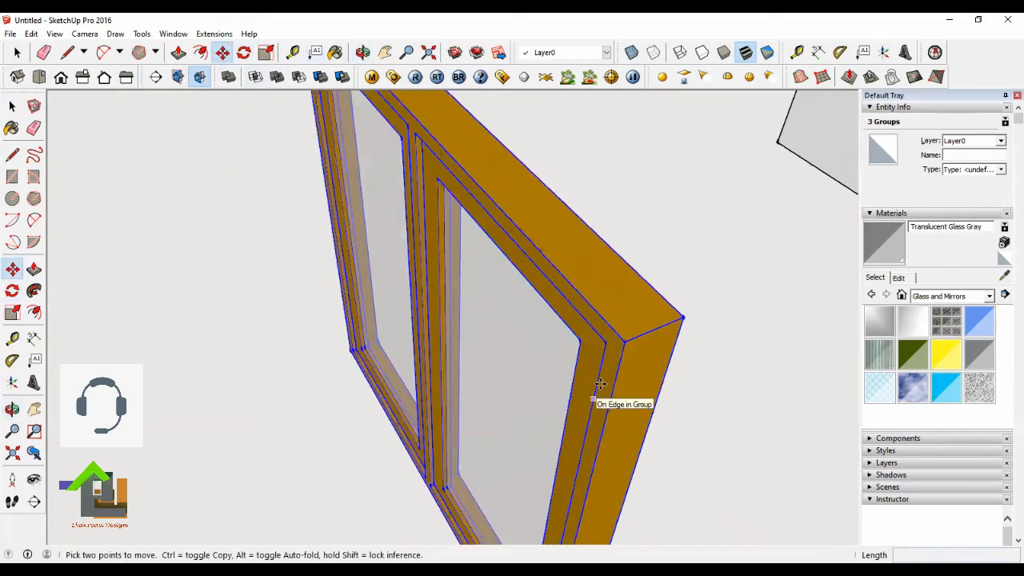
left_click(623, 341)
scroll(623, 342, "down", 4)
scroll(470, 383, "down", 5)
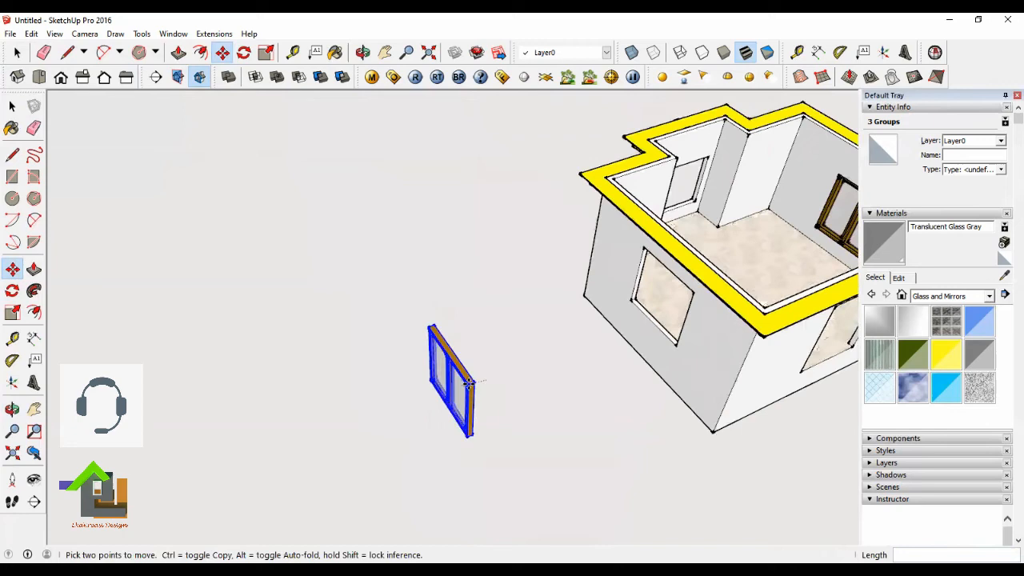
scroll(624, 323, "up", 6)
left_click(730, 263)
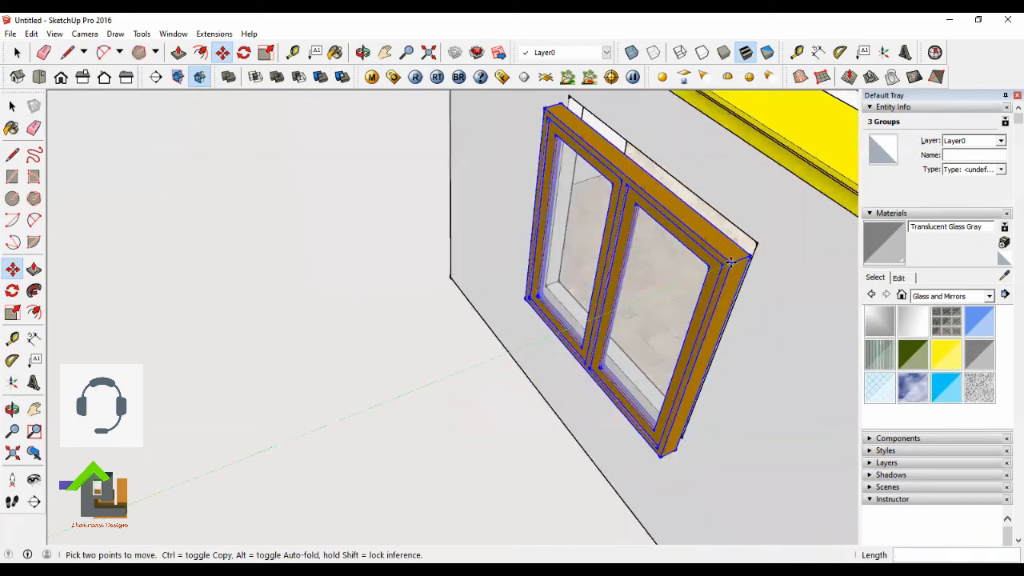
left_click(741, 250)
scroll(748, 248, "up", 4)
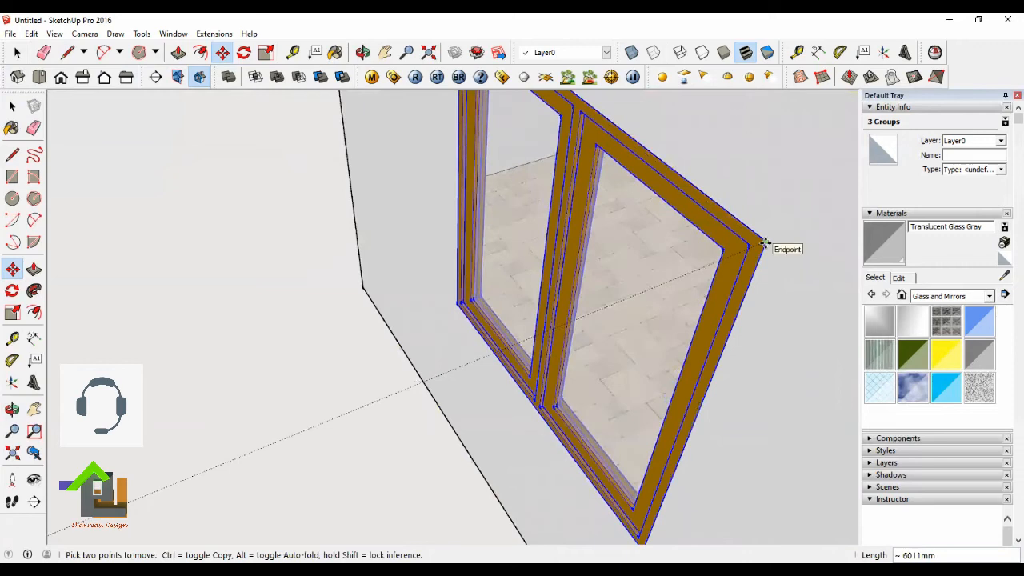
left_click(765, 242)
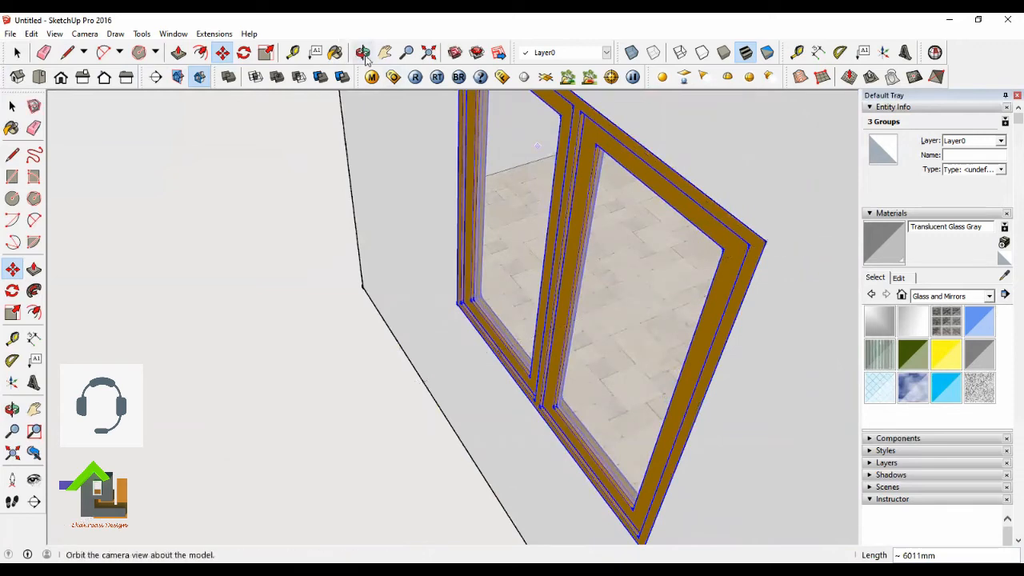
Step: Copy the newly installed window about 8839 mm along the red axis to a spot outside the adjacent stepped wall
left_click(364, 56)
scroll(404, 352, "down", 2)
scroll(477, 330, "down", 7)
left_click_drag(696, 312, 713, 247)
left_click_drag(311, 249, 624, 234)
scroll(430, 151, "up", 4)
left_click_drag(436, 266, 608, 281)
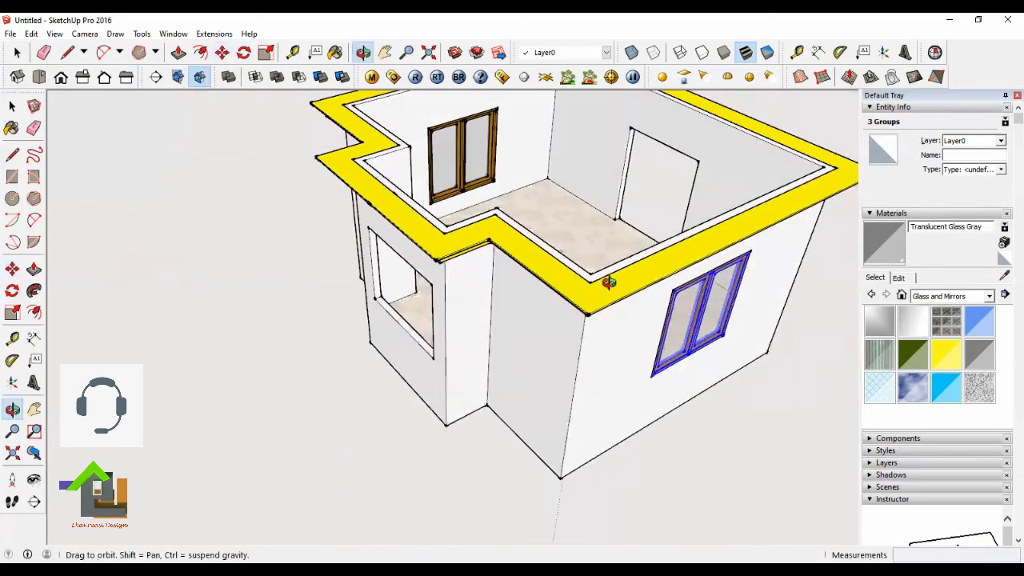
scroll(668, 300, "down", 3)
left_click_drag(668, 301, 702, 302)
left_click(223, 53)
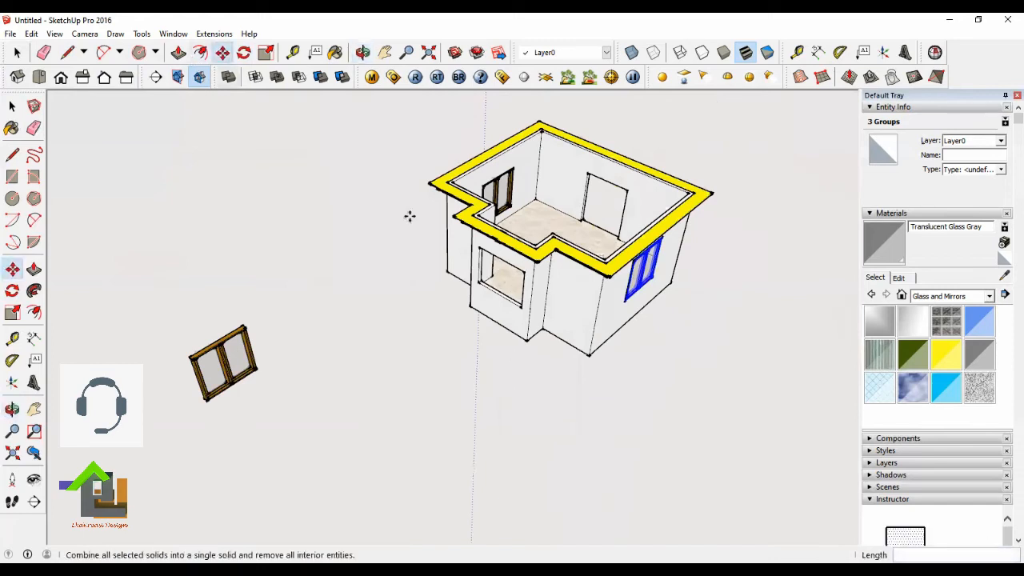
scroll(660, 320, "up", 2)
left_click(695, 317)
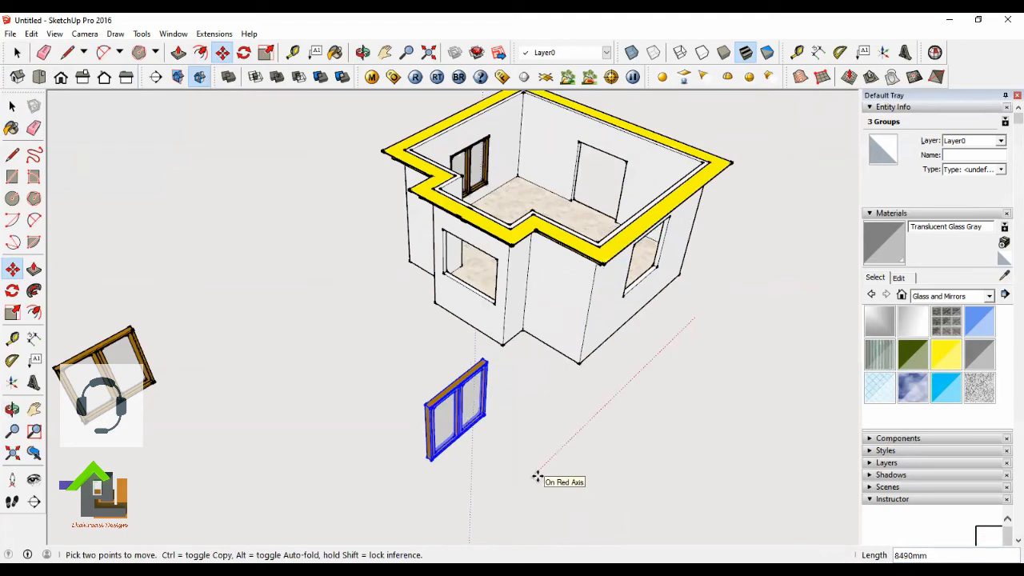
key("ctrl")
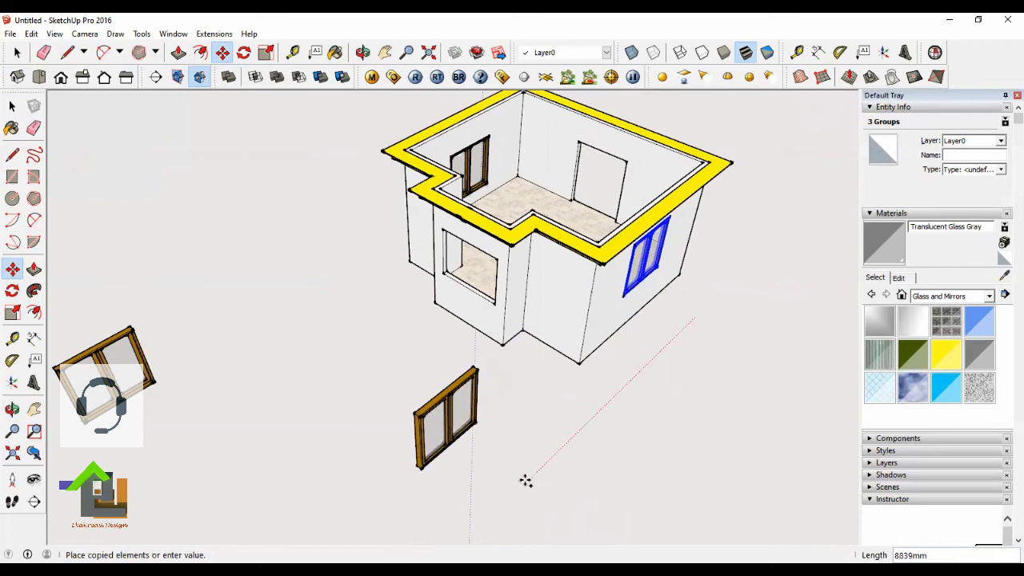
left_click(524, 481)
Step: Rotate the new window copy 90 degrees horizontally about its frame's upper face so it parallels the stepped wall's opening
left_click(362, 52)
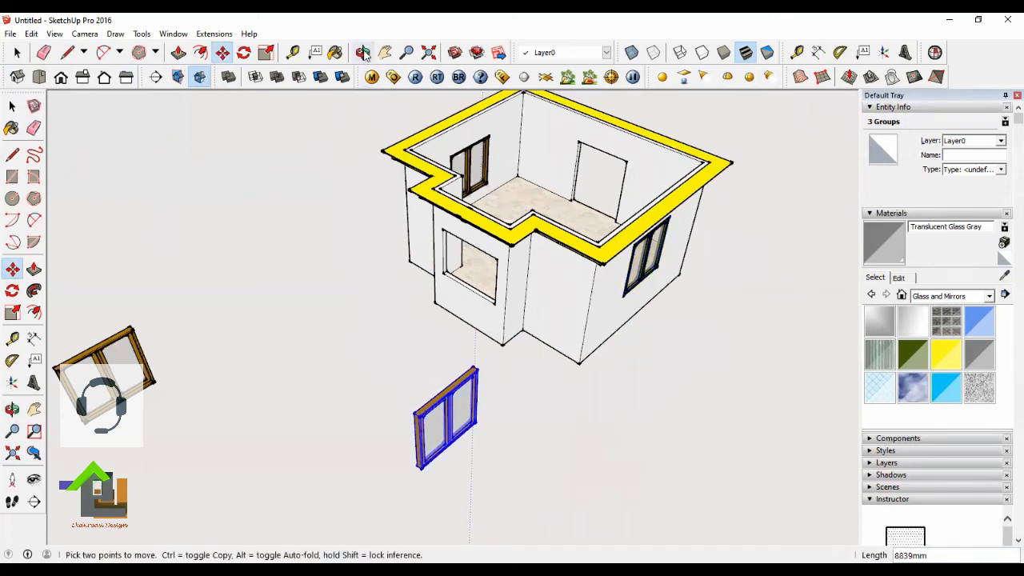
left_click_drag(468, 382, 482, 376)
scroll(482, 376, "down", 2)
scroll(528, 439, "up", 10)
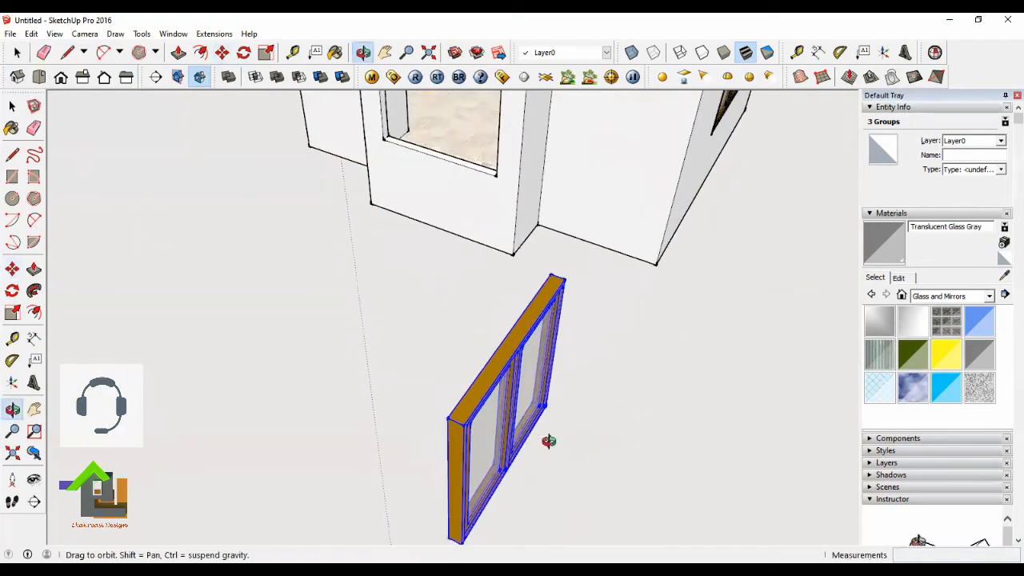
scroll(530, 442, "down", 8)
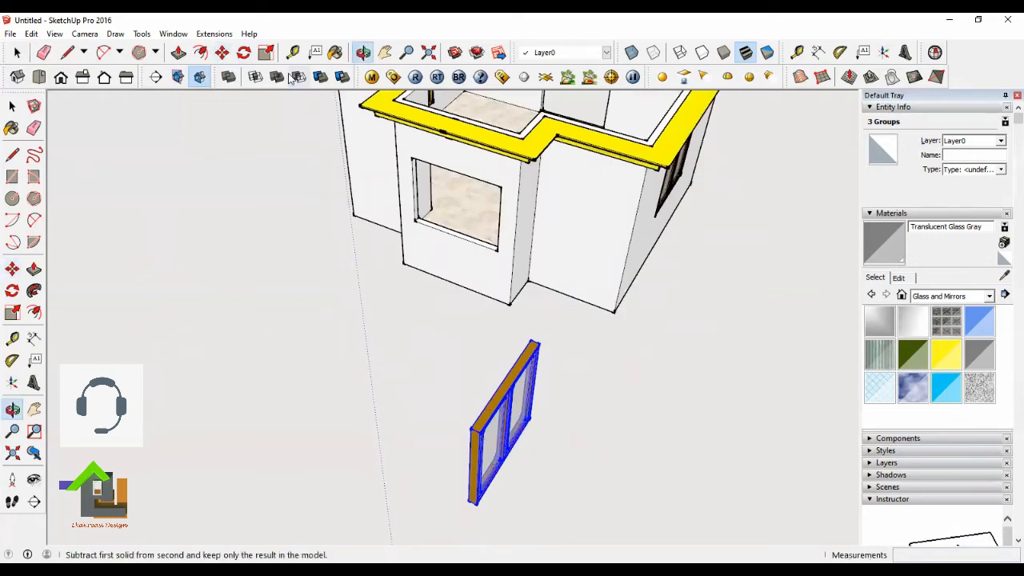
left_click(245, 55)
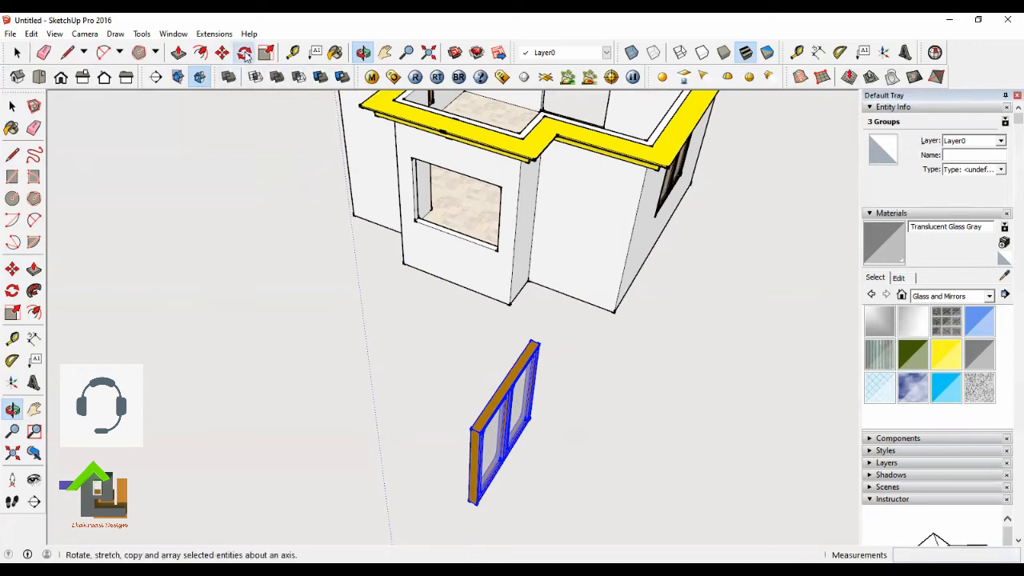
scroll(500, 386, "down", 3)
scroll(524, 388, "up", 3)
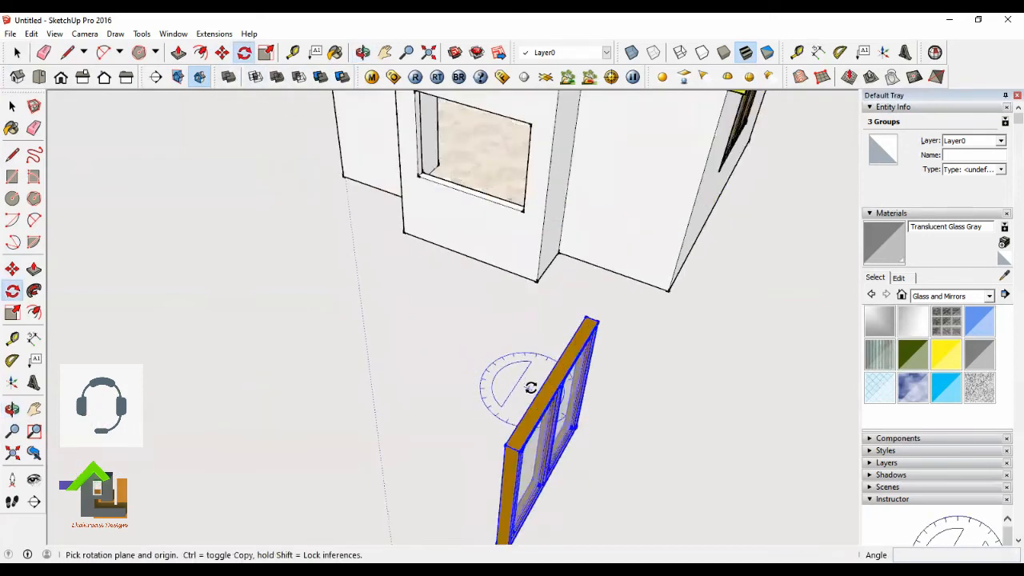
scroll(568, 397, "up", 4)
scroll(563, 398, "down", 5)
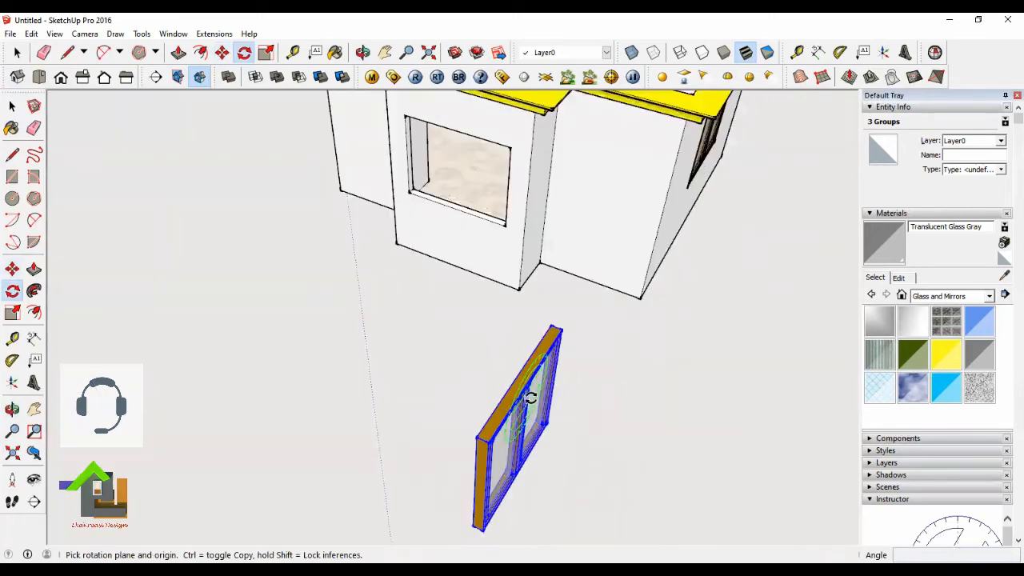
scroll(531, 392, "up", 2)
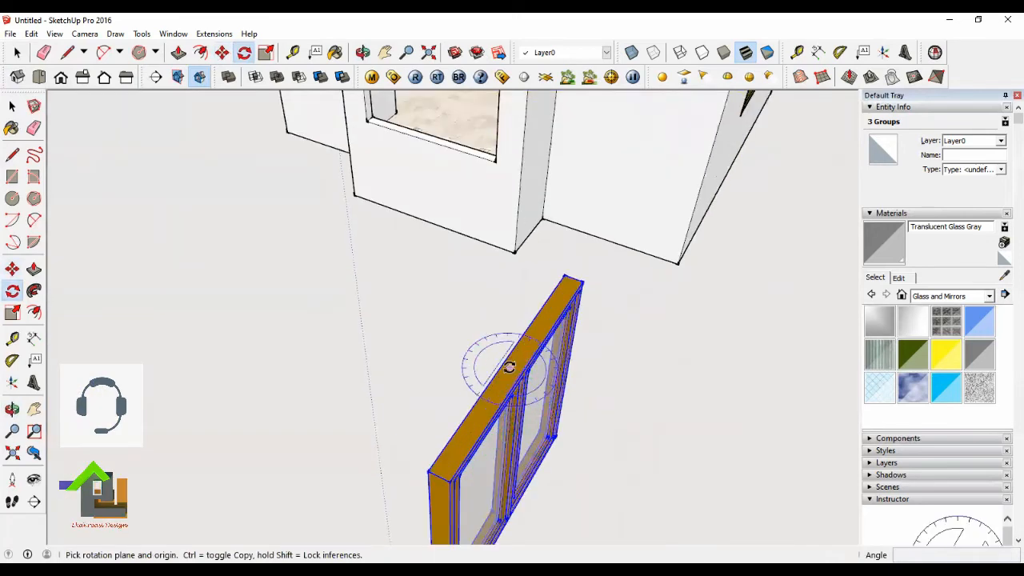
scroll(508, 366, "up", 1)
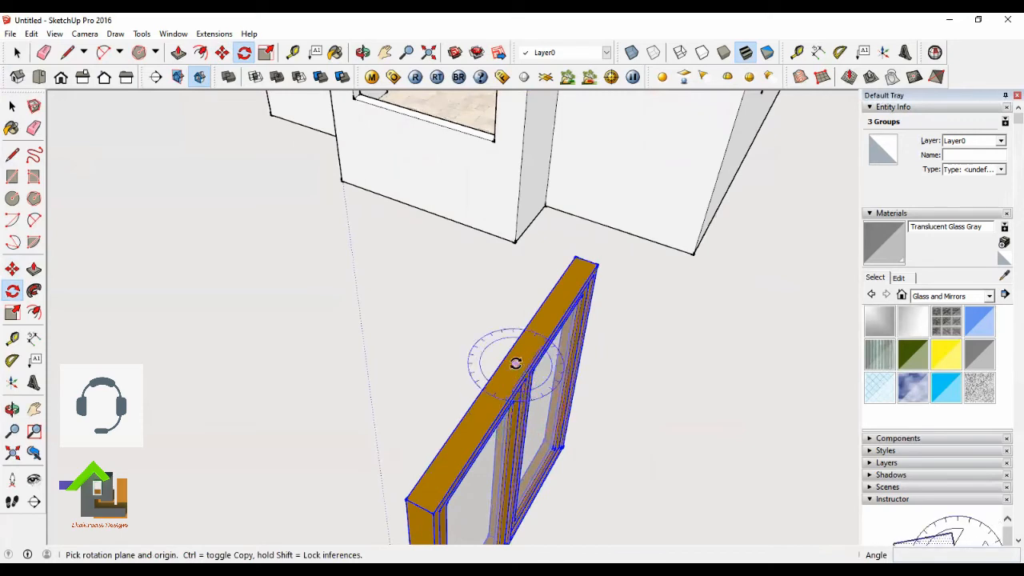
left_click(515, 363)
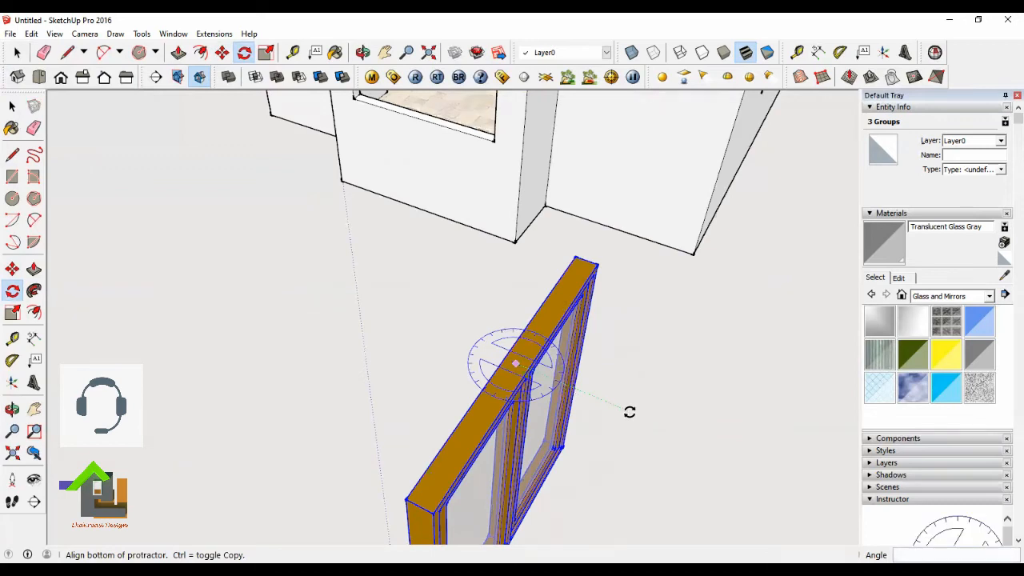
left_click(629, 412)
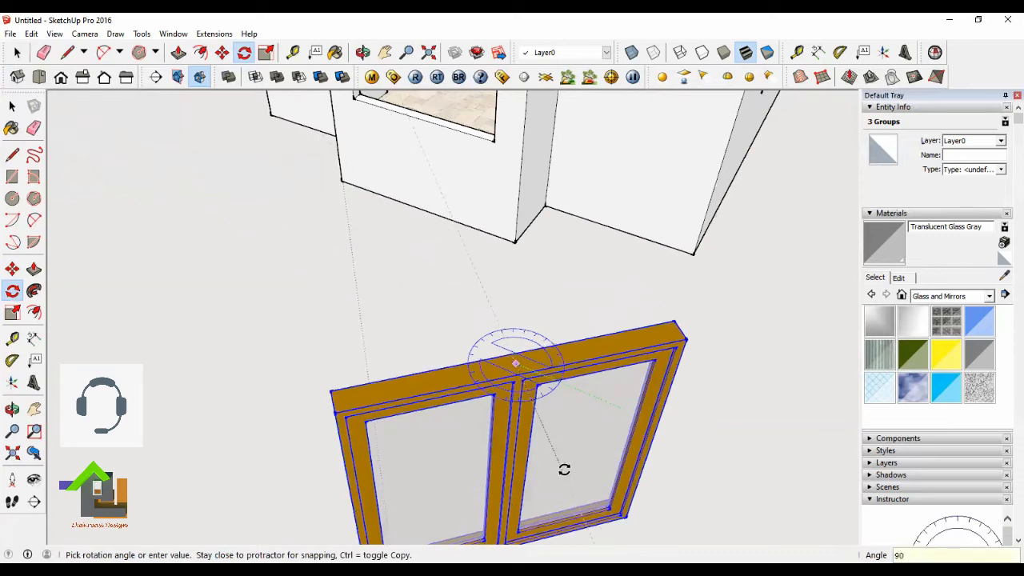
key("Return")
scroll(398, 355, "down", 3)
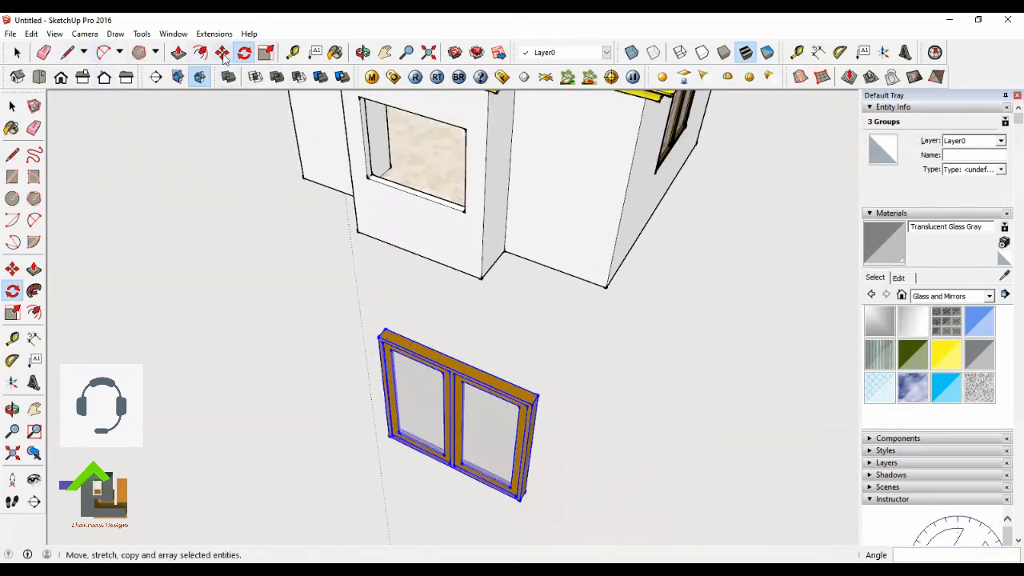
Step: Examine the empty opening in the projecting part of the stepped wall against the rotated window copy
scroll(429, 452, "down", 2)
scroll(424, 424, "down", 2)
left_click(16, 52)
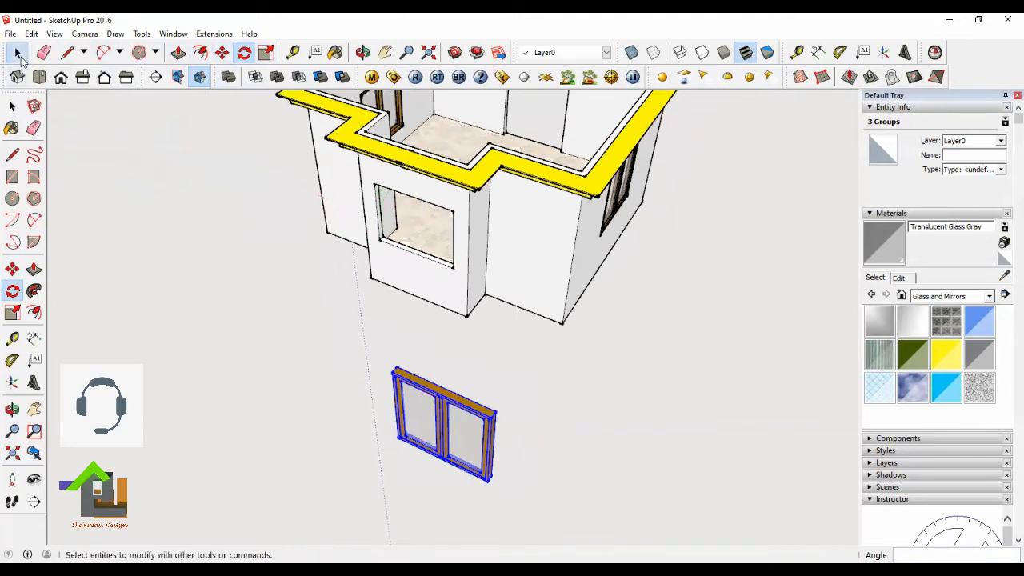
scroll(367, 178, "up", 3)
scroll(368, 177, "up", 2)
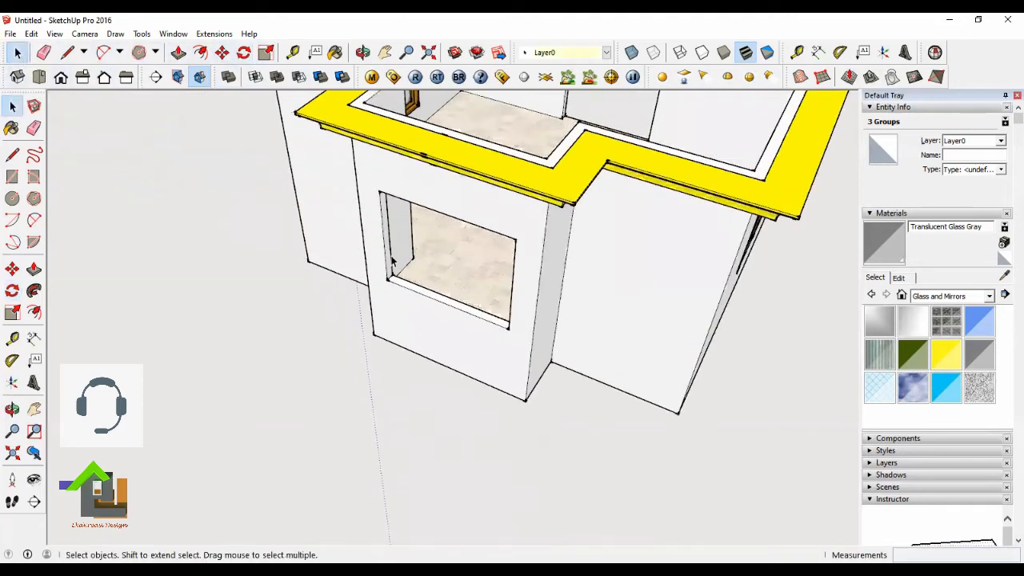
scroll(392, 262, "down", 1)
scroll(457, 332, "down", 2)
scroll(457, 347, "up", 3)
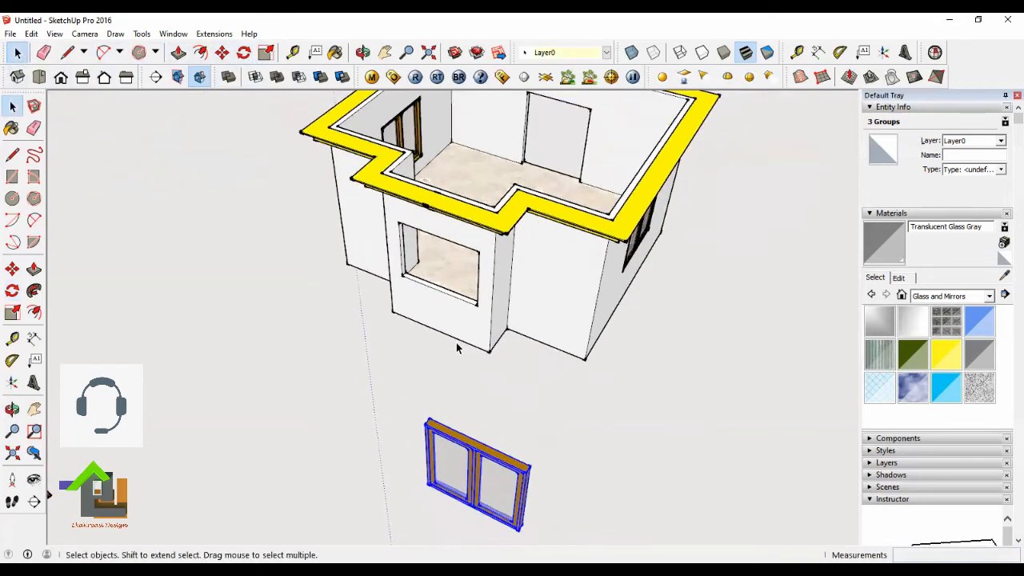
Step: Move the rotated window copy by its frame's upper edge midpoint onto the midpoint of the projecting wall opening's upper edge
scroll(453, 347, "down", 3)
scroll(475, 436, "up", 5)
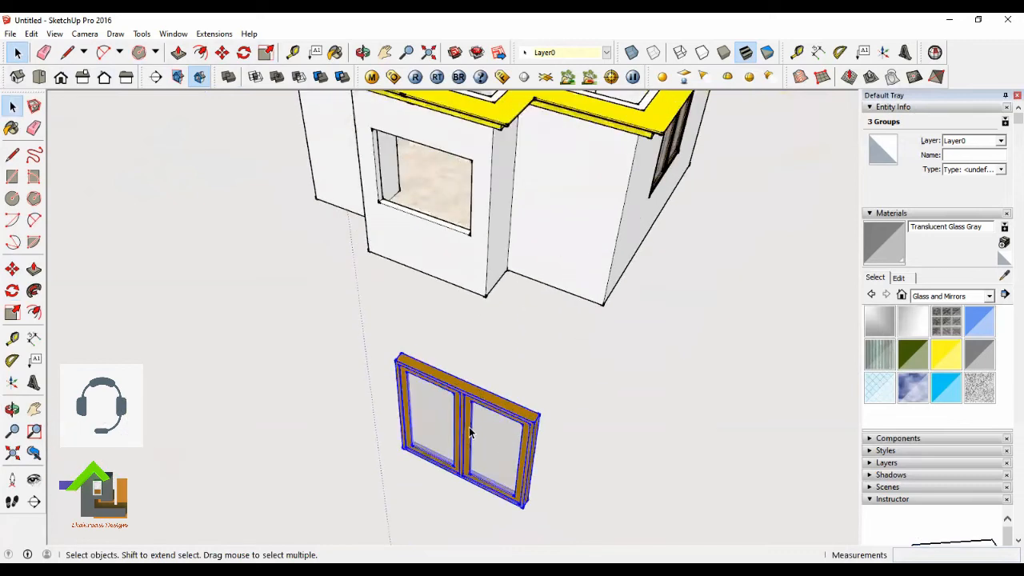
left_click(222, 52)
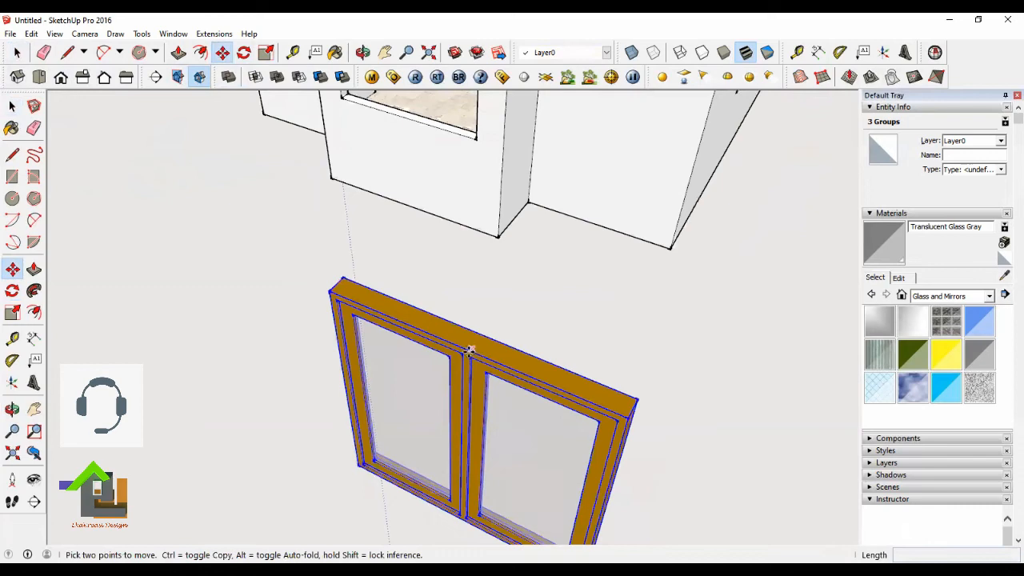
scroll(465, 350, "up", 2)
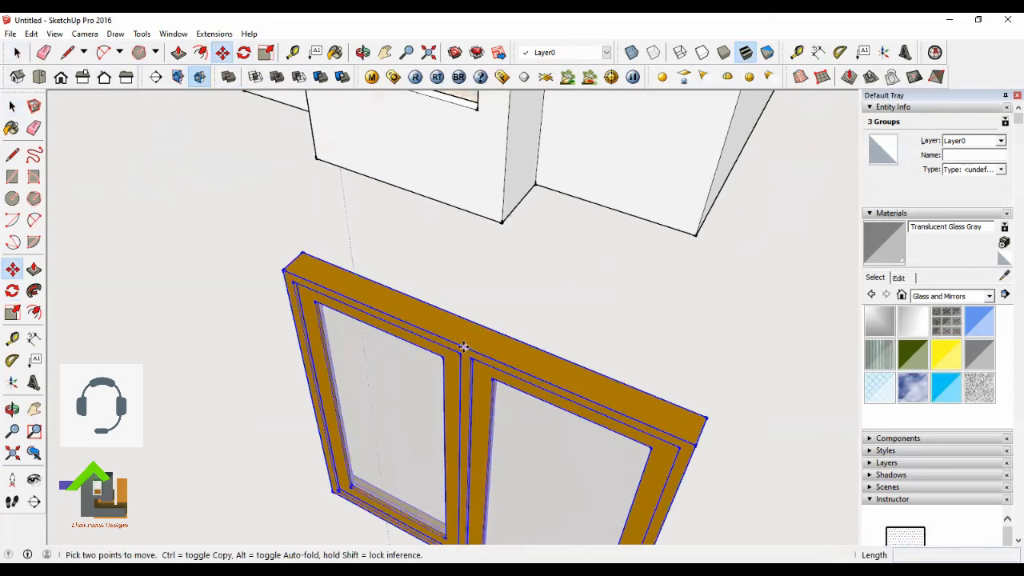
left_click(464, 348)
scroll(464, 348, "down", 5)
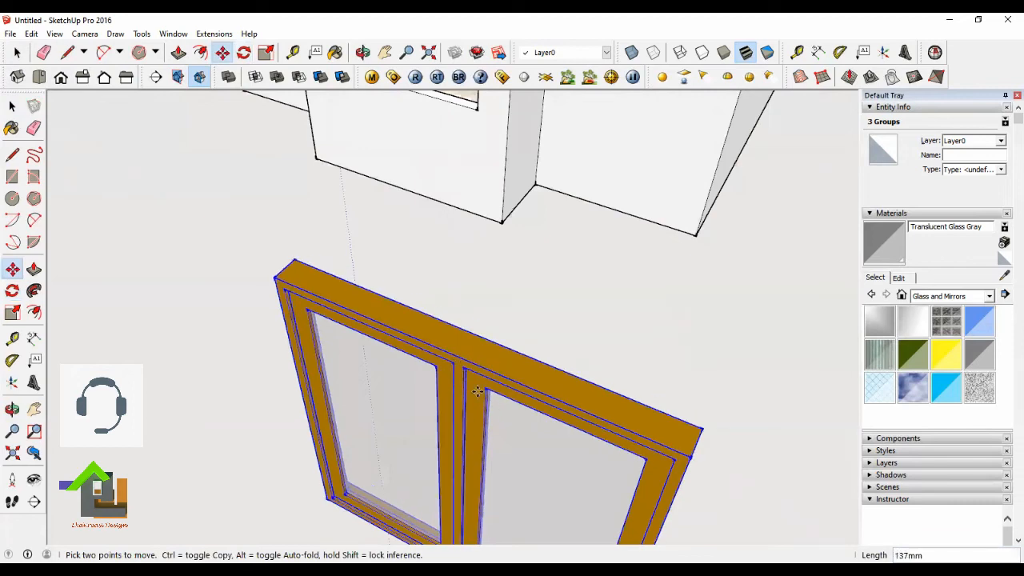
scroll(364, 256, "up", 2)
scroll(390, 237, "up", 4)
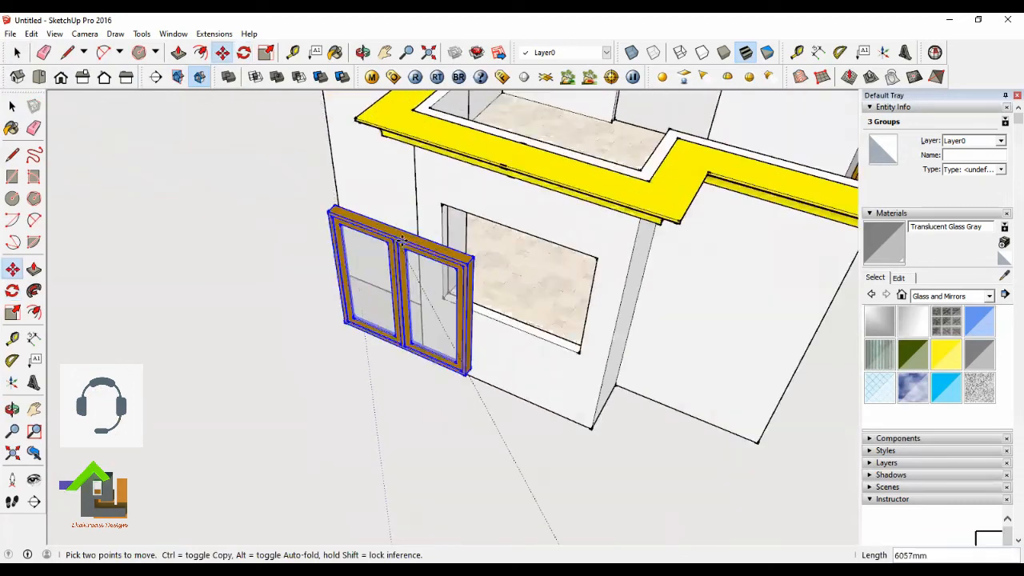
middle_click_drag(560, 192, 698, 260)
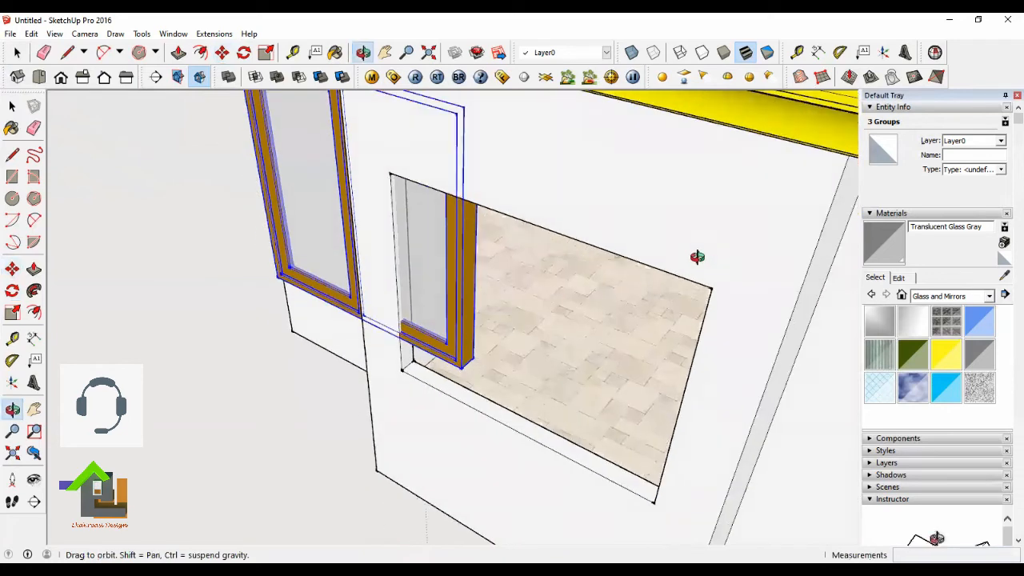
middle_click_drag(485, 423, 525, 210)
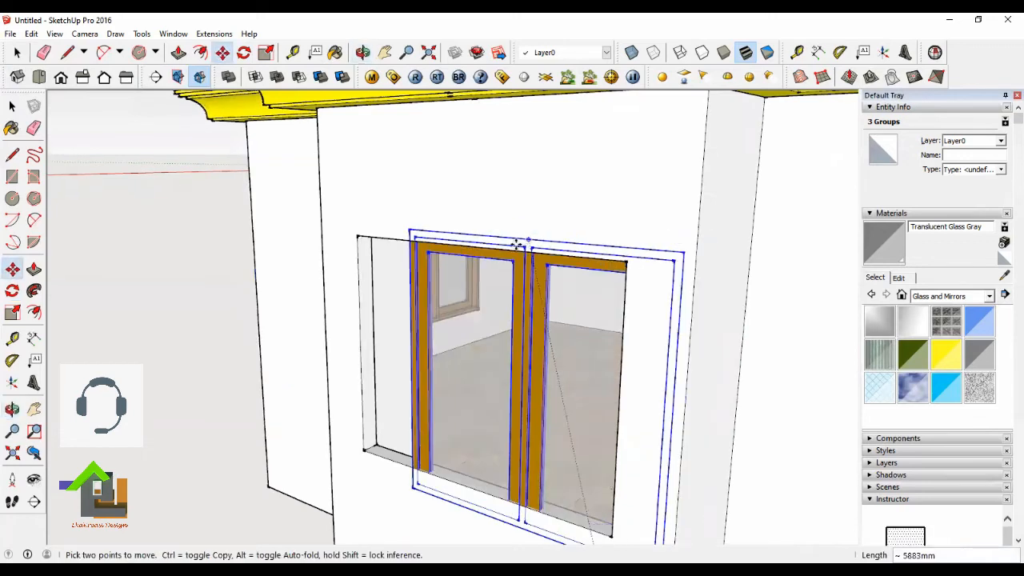
left_click(362, 52)
left_click_drag(528, 240, 236, 397)
left_click_drag(645, 276, 641, 230)
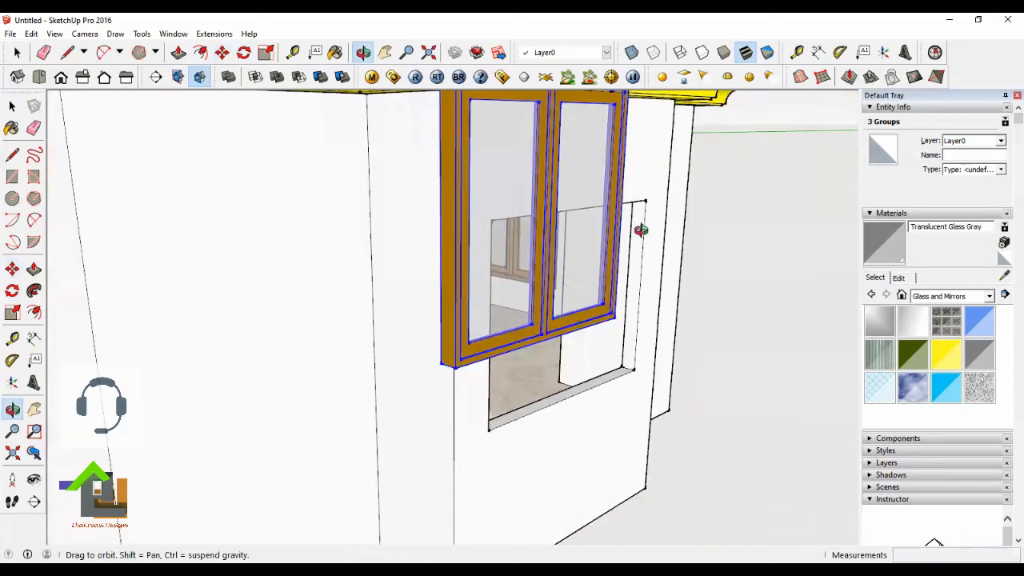
scroll(662, 240, "up", 2)
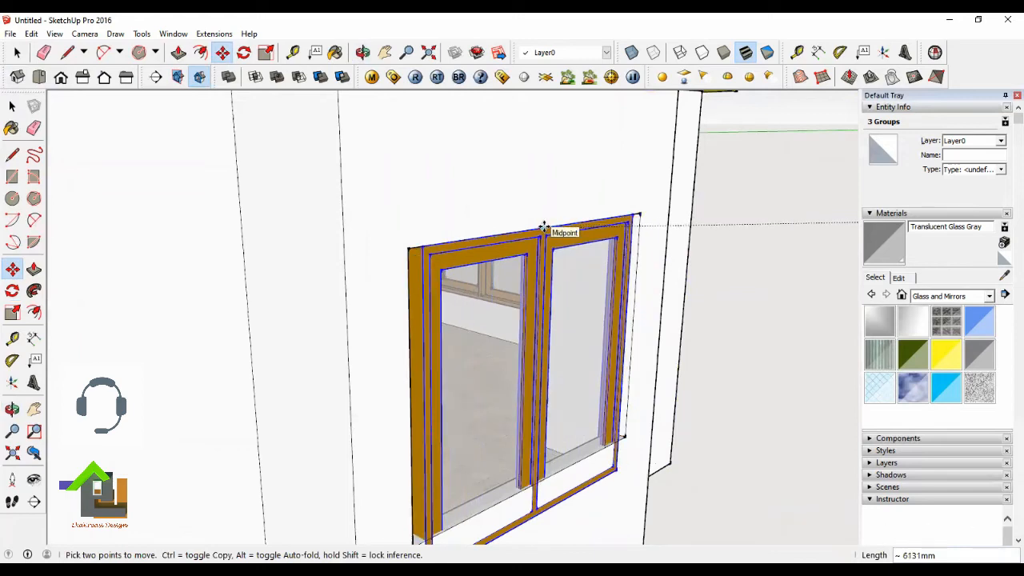
left_click(543, 227)
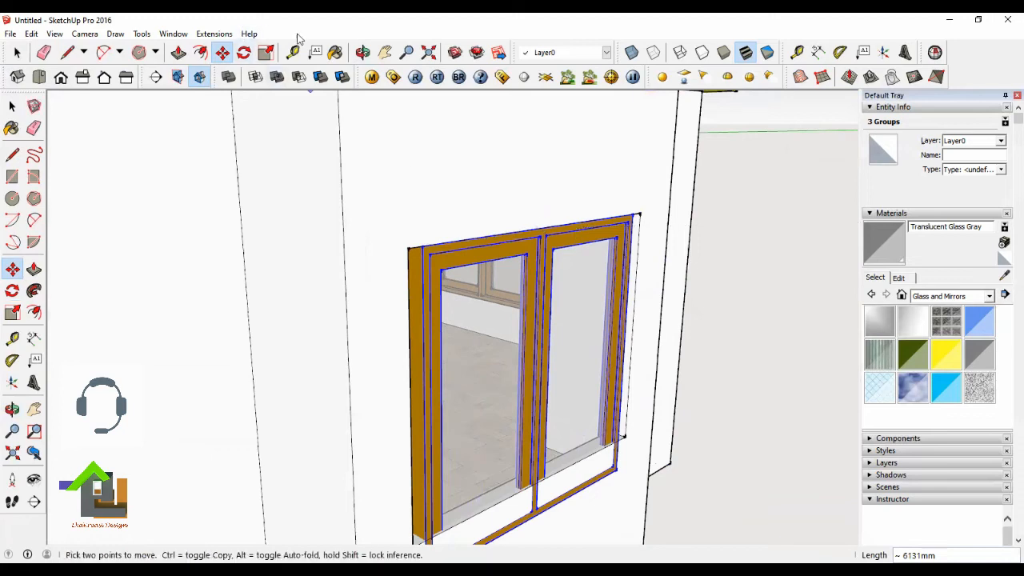
Step: Push the sill face of the projecting wall's opening down 250 mm to meet the window frame's lower edge
left_click(362, 51)
left_click_drag(446, 269, 436, 275)
left_click_drag(449, 276, 133, 87)
left_click(16, 52)
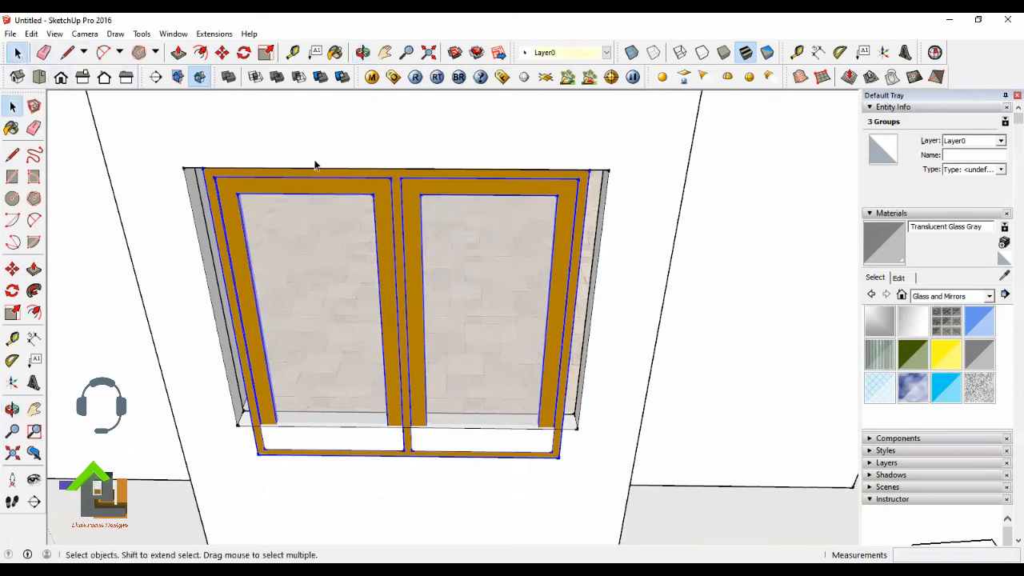
left_click(180, 54)
scroll(552, 468, "up", 5)
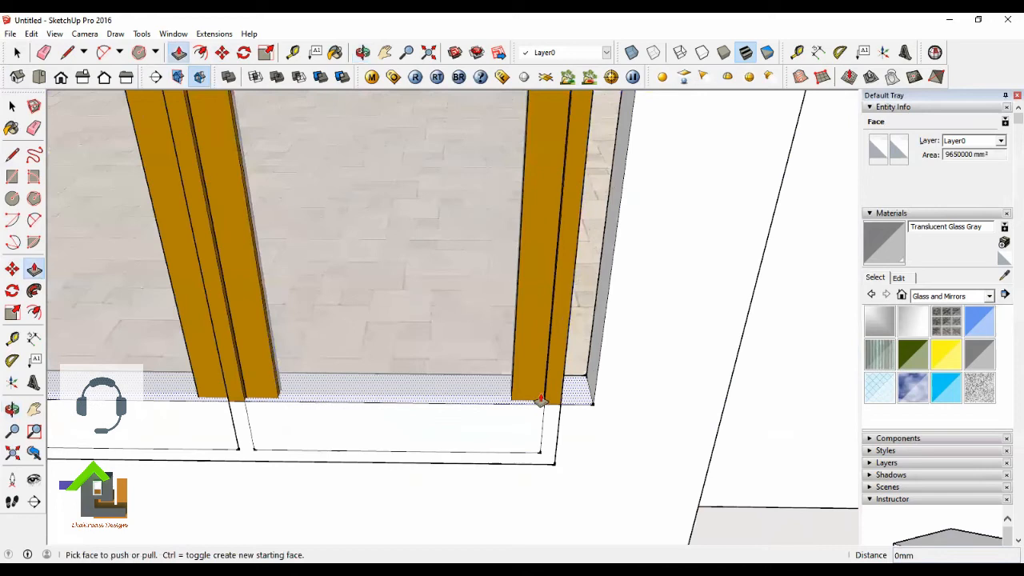
scroll(560, 448, "down", 2)
scroll(544, 392, "up", 3)
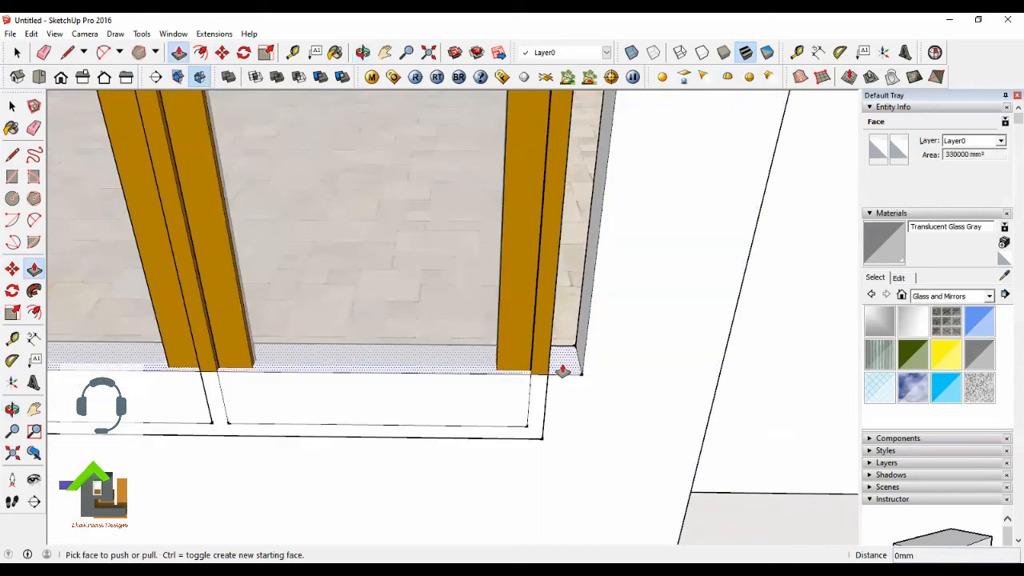
left_click(563, 369)
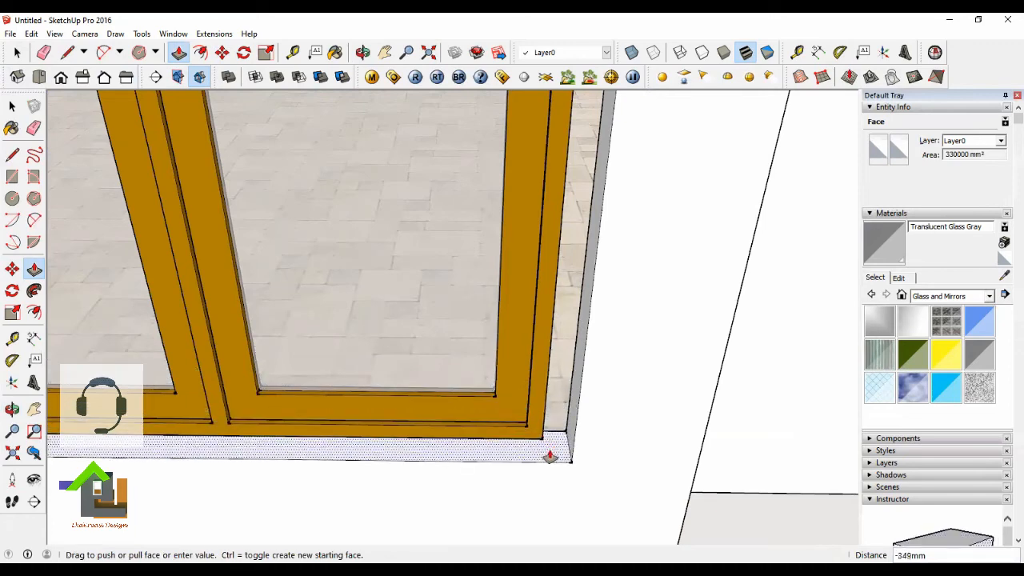
scroll(549, 453, "up", 1)
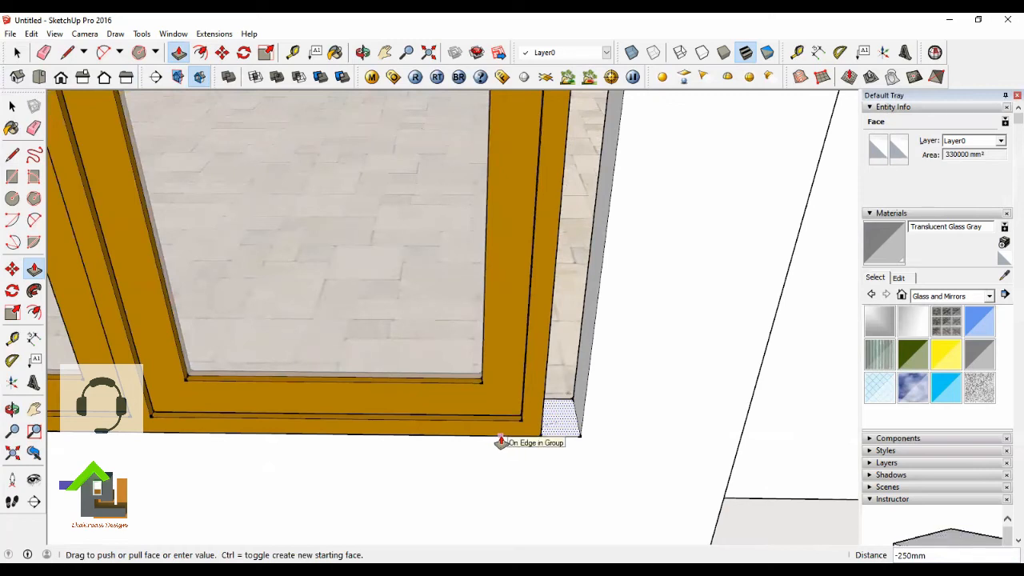
left_click(500, 441)
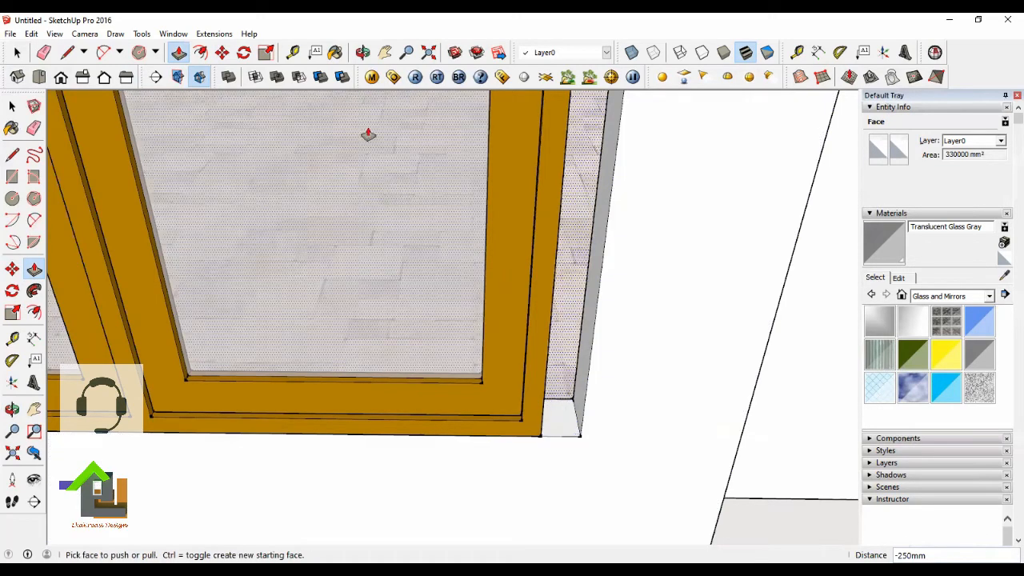
Step: Pull the opening's jamb on one side of the window inward 100 mm to meet the frame's outer edge
left_click(362, 52)
left_click_drag(442, 224, 612, 334)
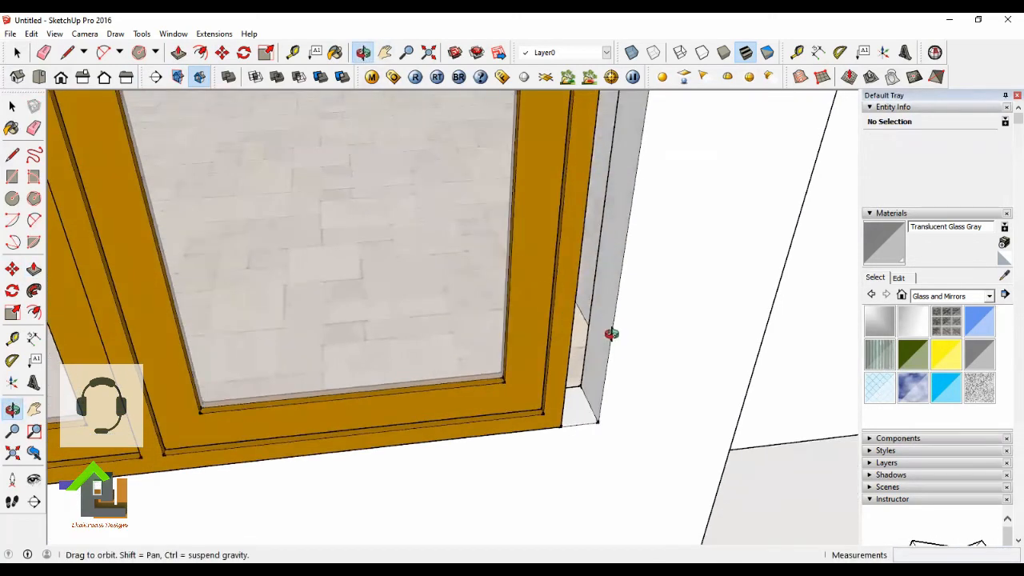
left_click(178, 52)
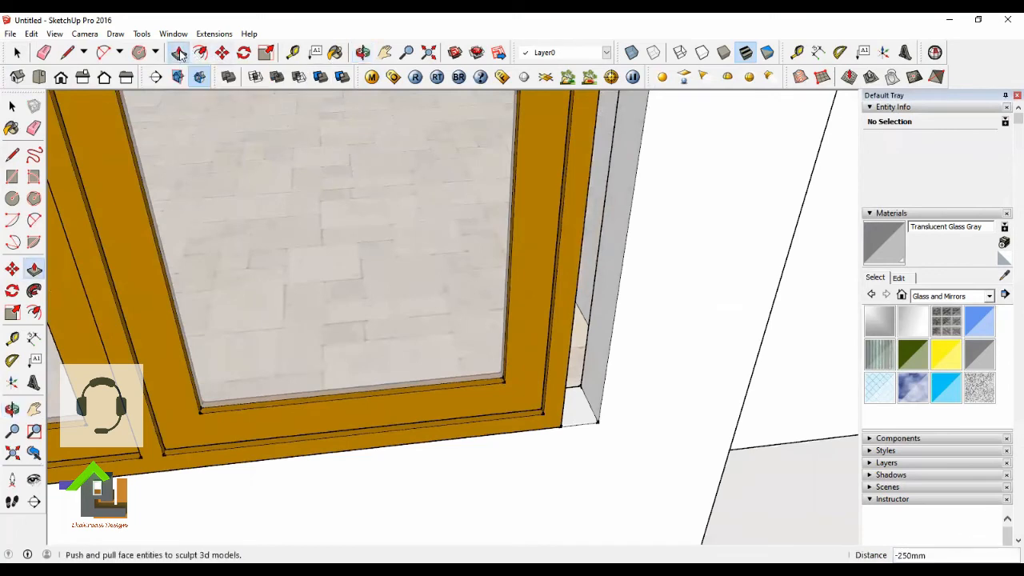
left_click(605, 324)
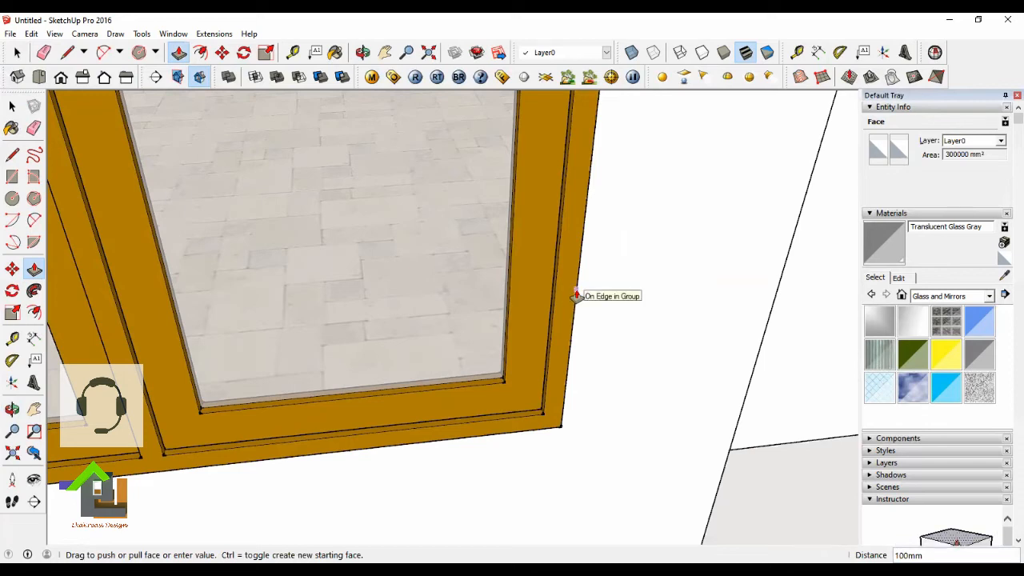
middle_click_drag(576, 295, 188, 299)
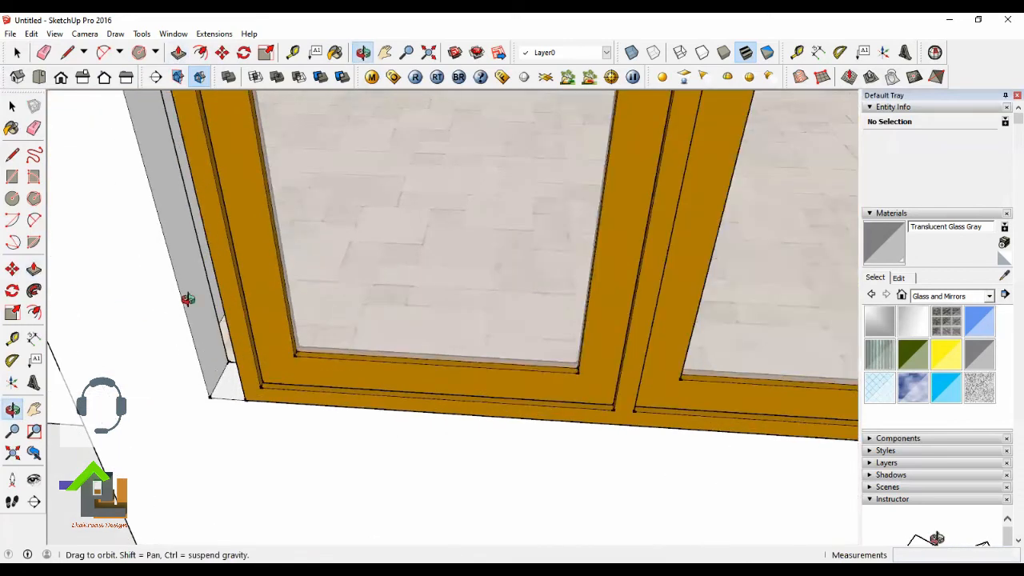
Step: Pull the opposite jamb of the opening inward 100 mm to close the gap beside the window frame
left_click(177, 53)
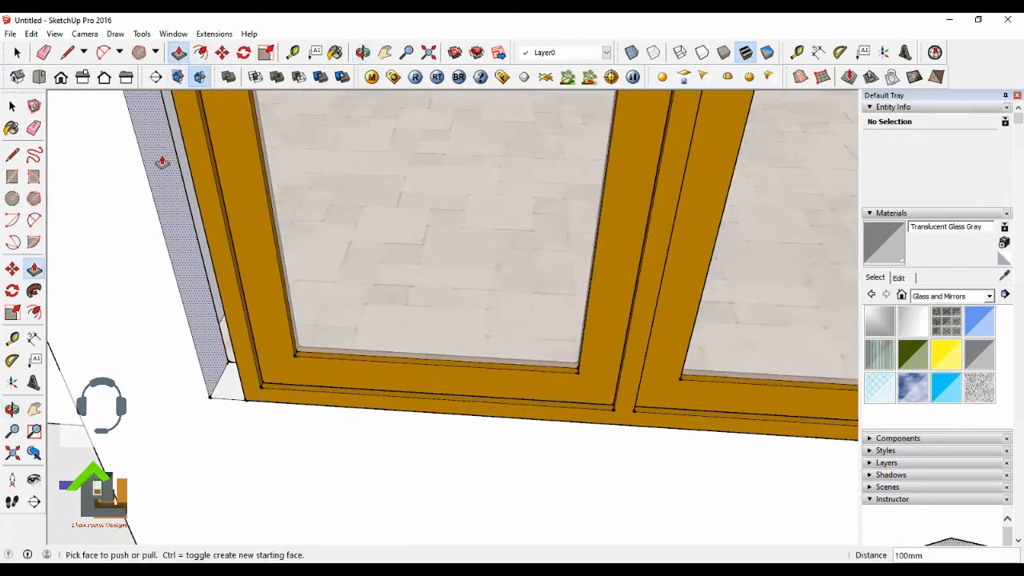
scroll(180, 256, "up", 3)
left_click(190, 273)
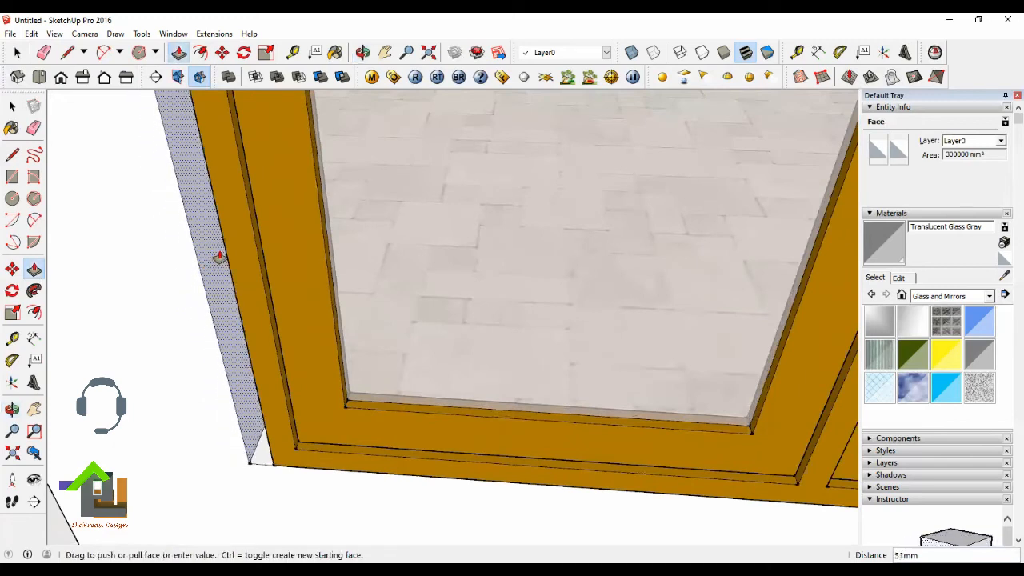
type("100")
key("Return")
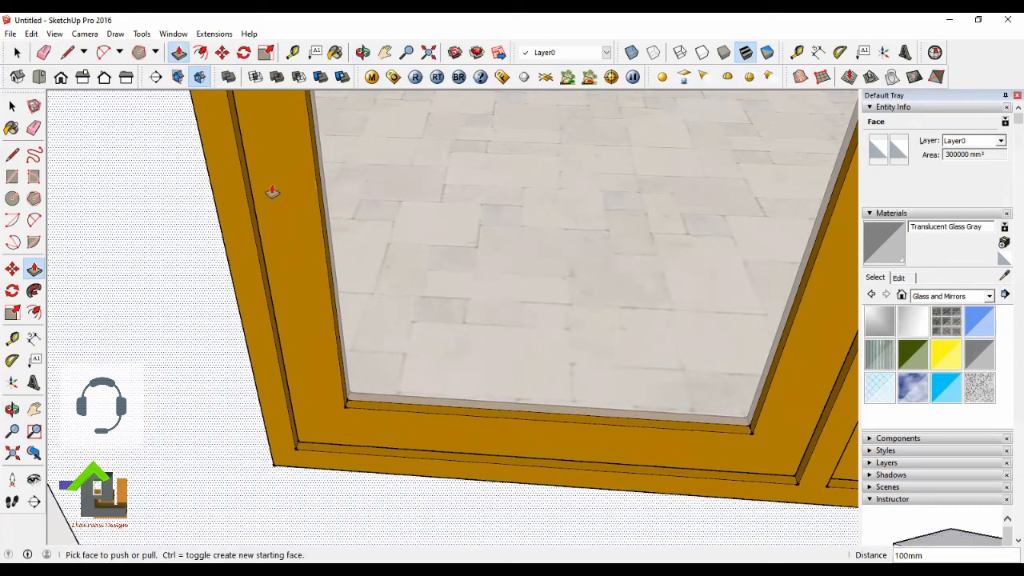
Step: Examine the house from the doorway side, checking the empty door opening and the installed windows
left_click(367, 59)
scroll(412, 375, "down", 2)
scroll(412, 374, "down", 2)
scroll(449, 373, "down", 4)
left_click_drag(671, 308, 367, 291)
scroll(406, 297, "down", 5)
left_click_drag(559, 300, 471, 352)
scroll(552, 338, "up", 3)
scroll(470, 352, "up", 3)
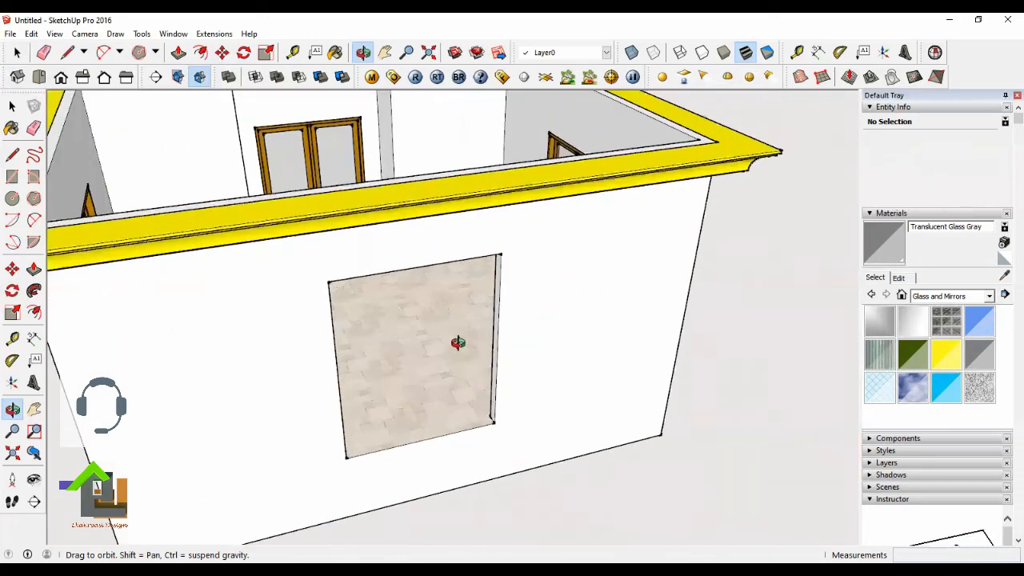
scroll(456, 343, "down", 3)
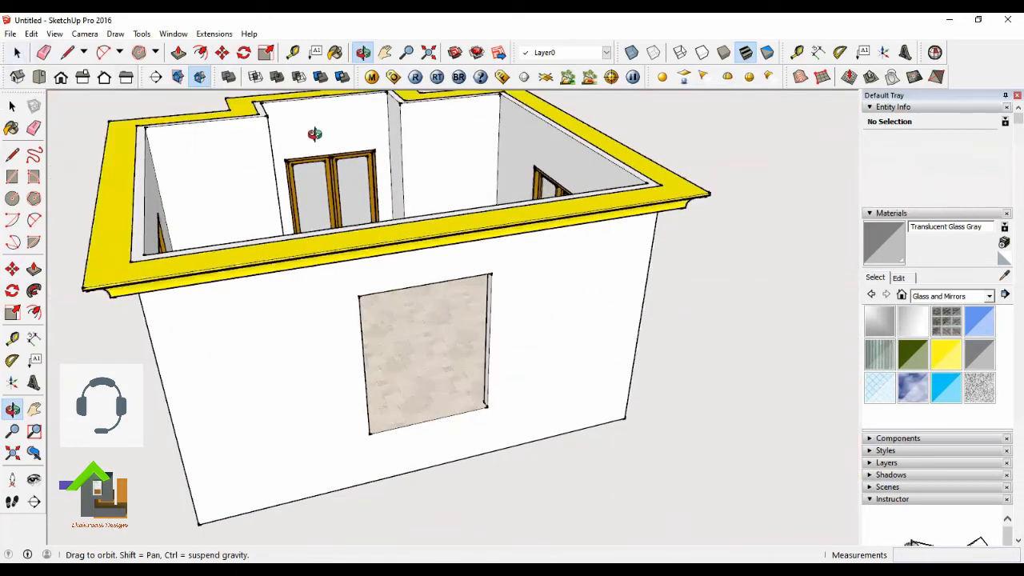
left_click(365, 53)
left_click_drag(562, 250, 498, 317)
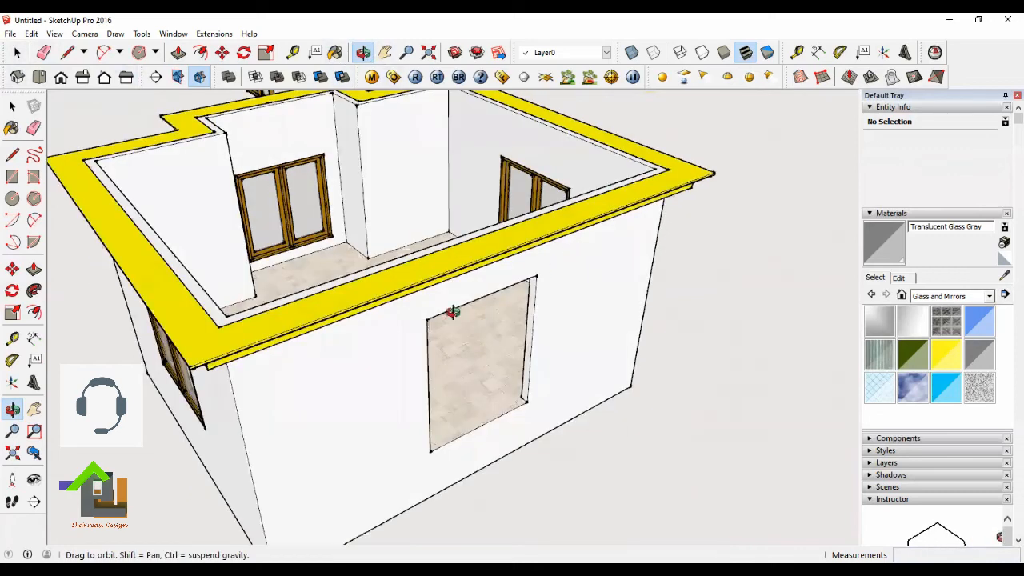
Step: Draw a short vertical line down from the doorway's lower corner and a 2750 mm horizontal line to the nearer wall corner
scroll(453, 311, "down", 3)
left_click(68, 53)
scroll(496, 409, "up", 3)
scroll(501, 405, "up", 2)
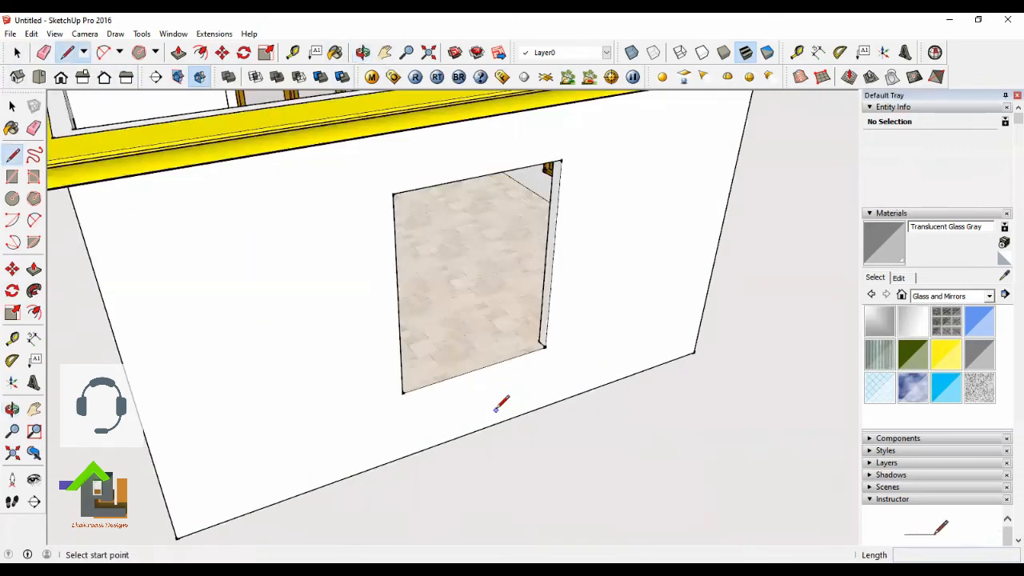
scroll(565, 323, "up", 2)
scroll(454, 229, "up", 1)
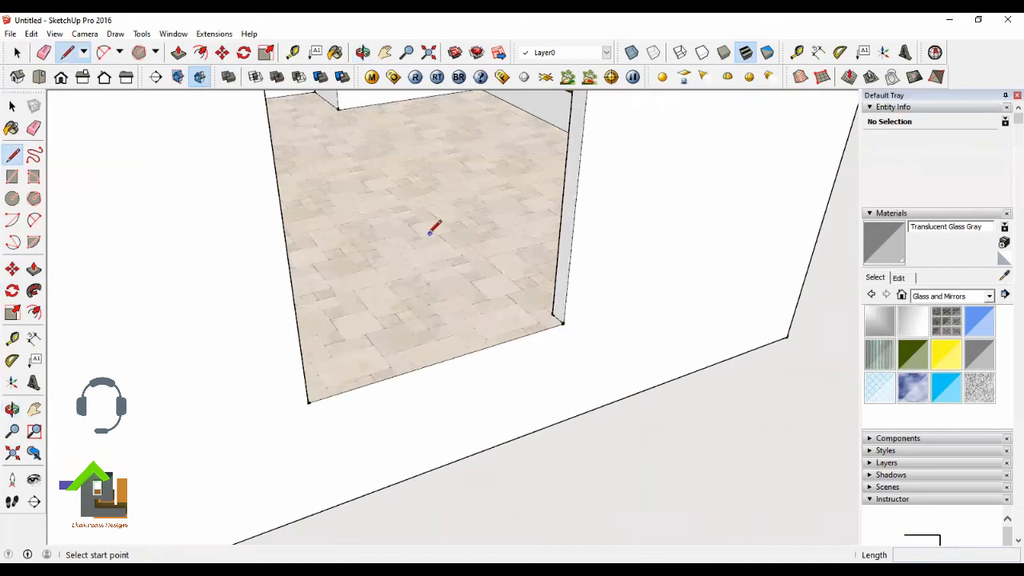
left_click(563, 324)
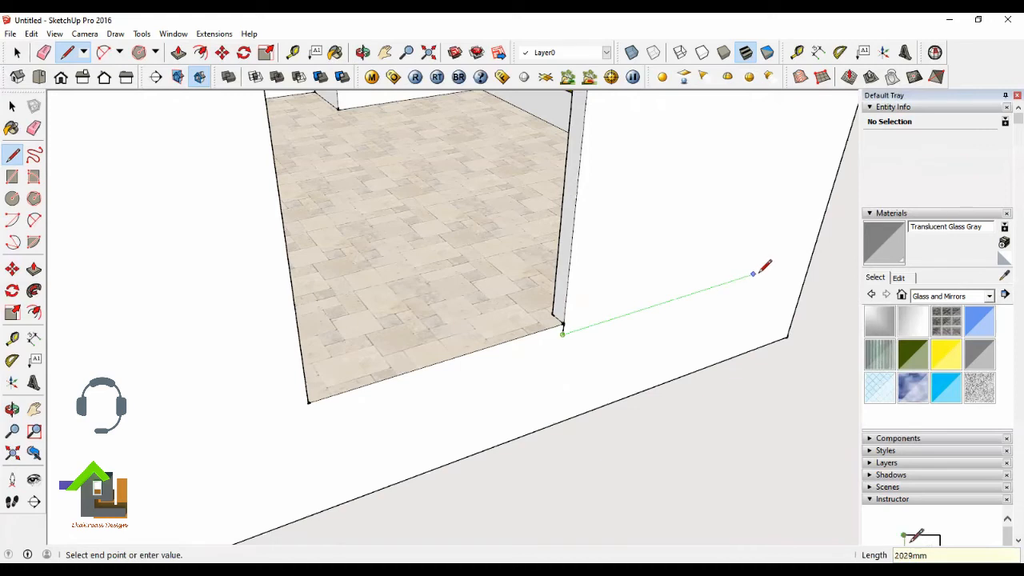
left_click(812, 255)
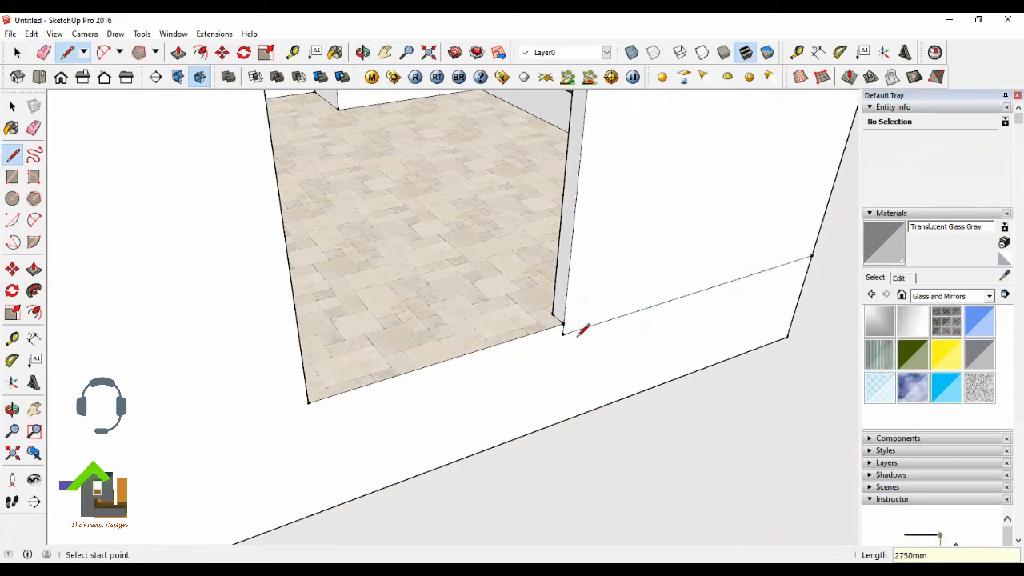
Step: Extend the horizontal line below the doorway from the short vertical line's lower end to the wall's other corner
left_click(562, 331)
scroll(568, 323, "down", 5)
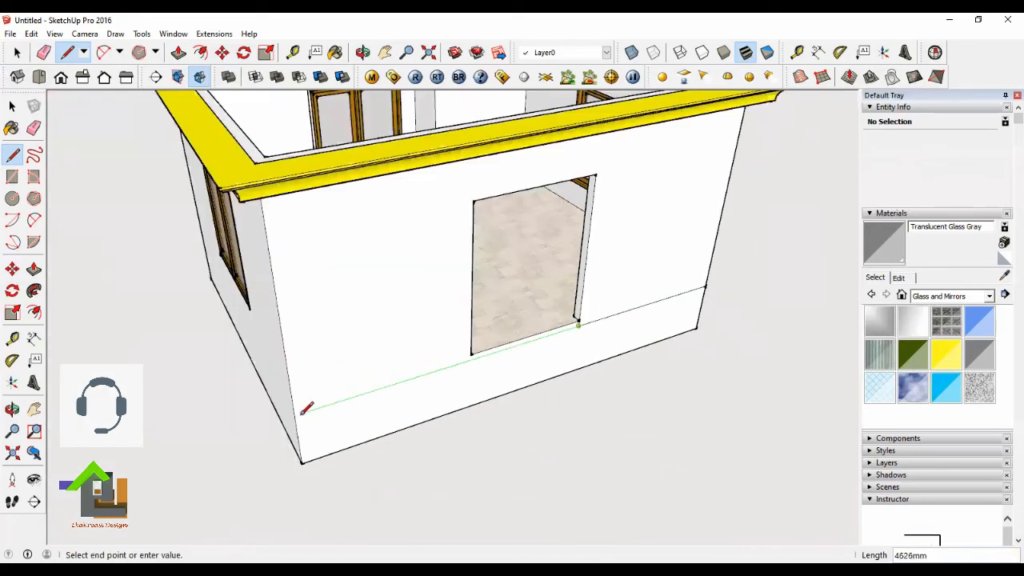
left_click(297, 414)
left_click(17, 52)
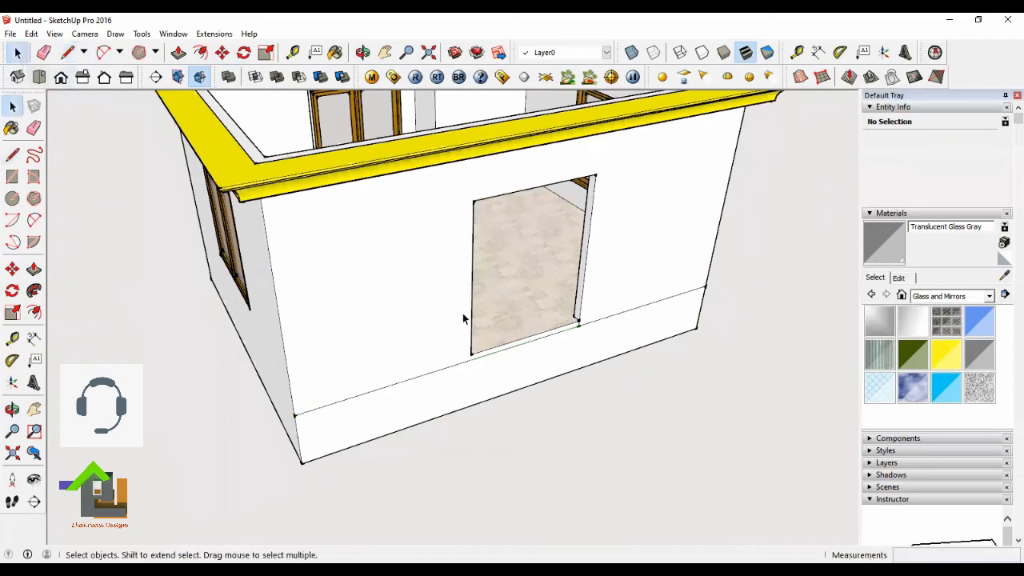
Step: Draw a 6000 mm horizontal base line from the doorway wall's corner across the adjoining window wall to its far corner
scroll(486, 353, "up", 2)
left_click(363, 52)
left_click_drag(347, 146, 427, 259)
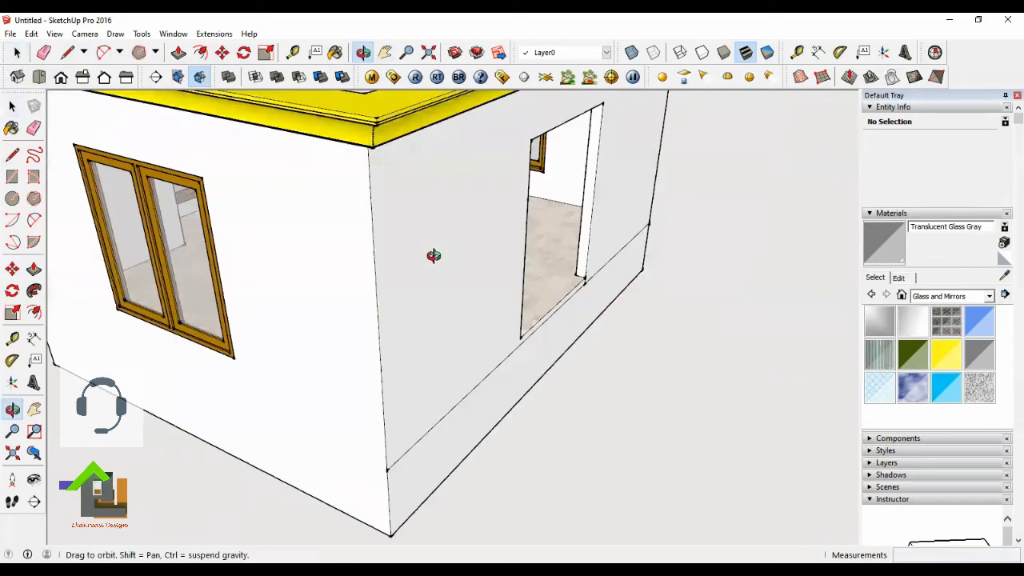
left_click(67, 52)
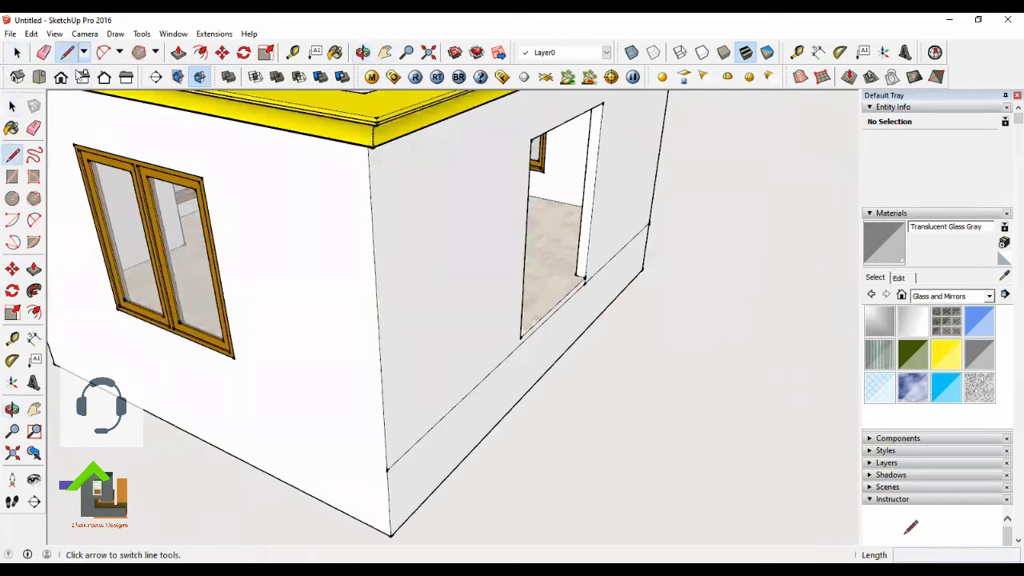
left_click(387, 469)
scroll(496, 436, "down", 5)
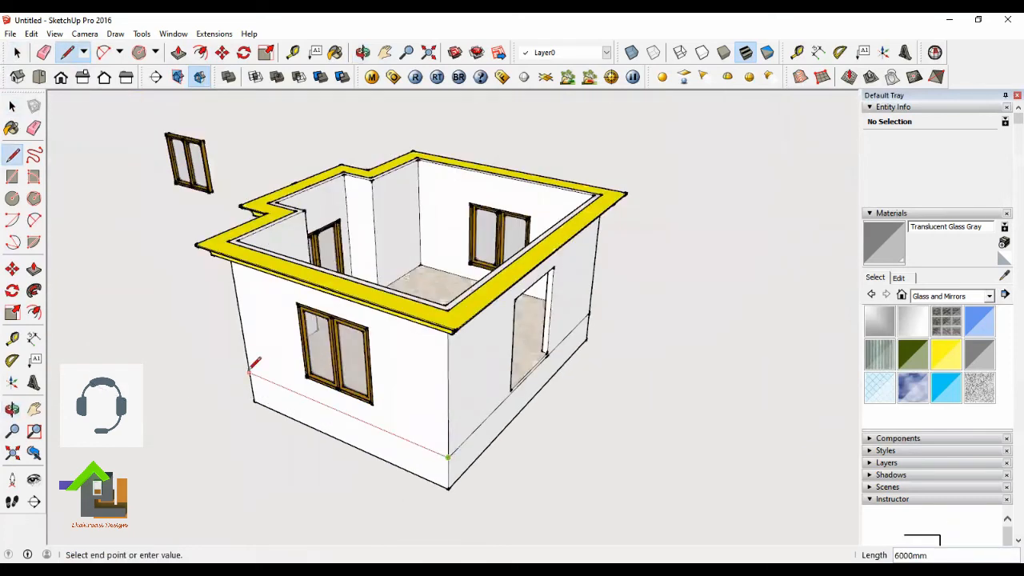
Step: Continue the base line 2250 mm across the recessed blank wall and 1000 mm along the short return wall
middle_click_drag(336, 100, 544, 430)
scroll(511, 423, "up", 3)
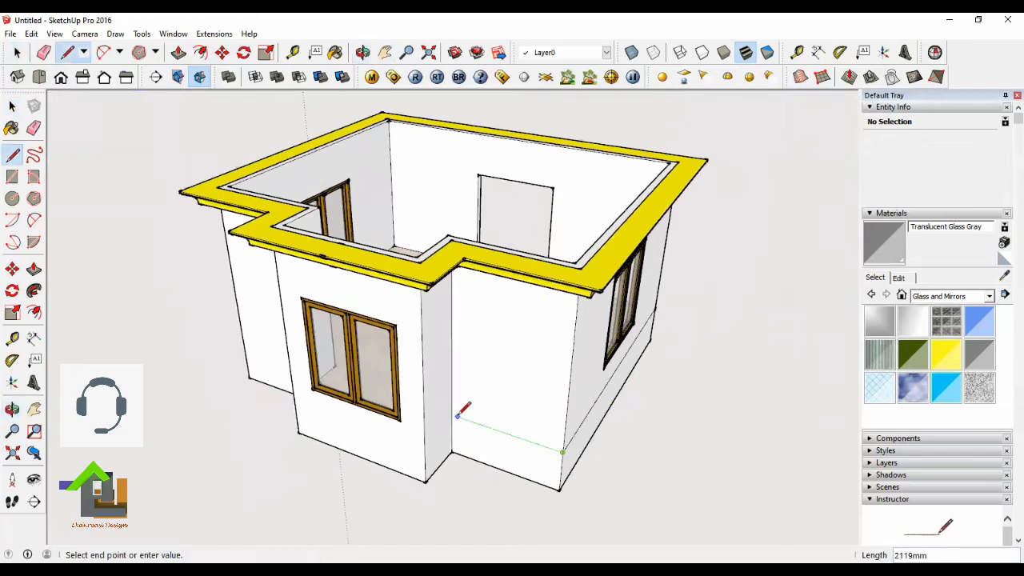
left_click(453, 412)
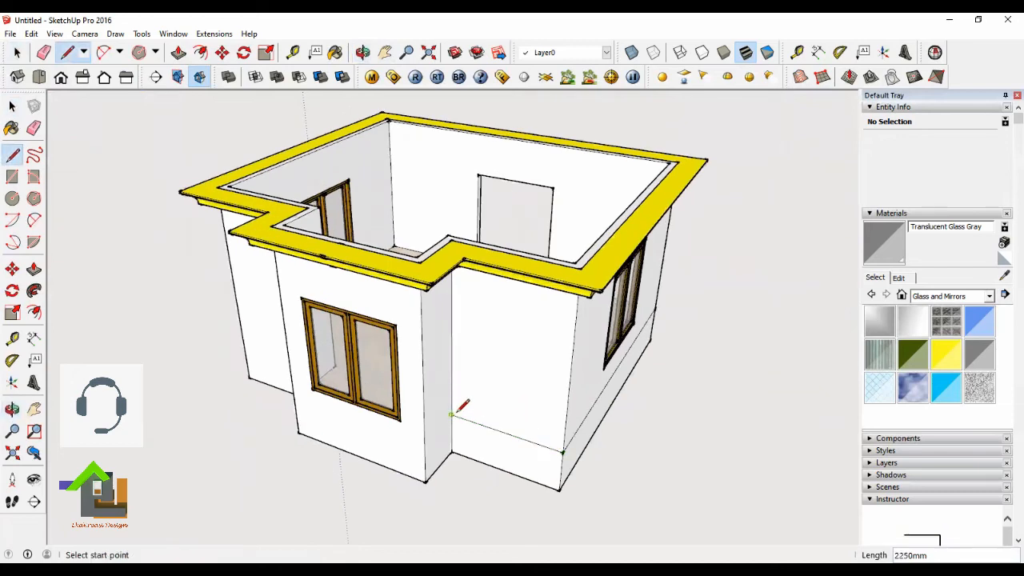
scroll(452, 414, "up", 2)
left_click(450, 415)
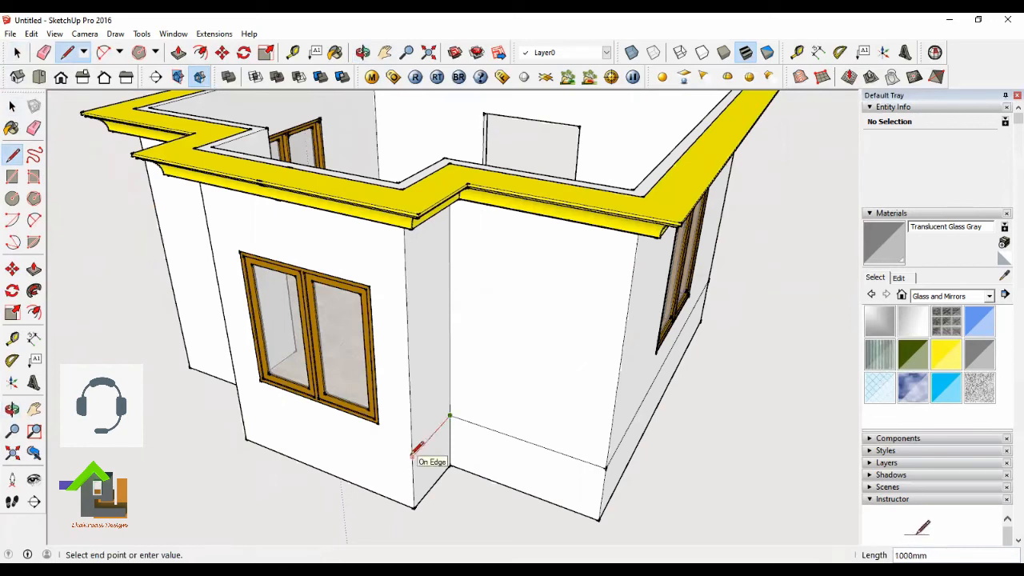
scroll(413, 454, "up", 2)
left_click(413, 455)
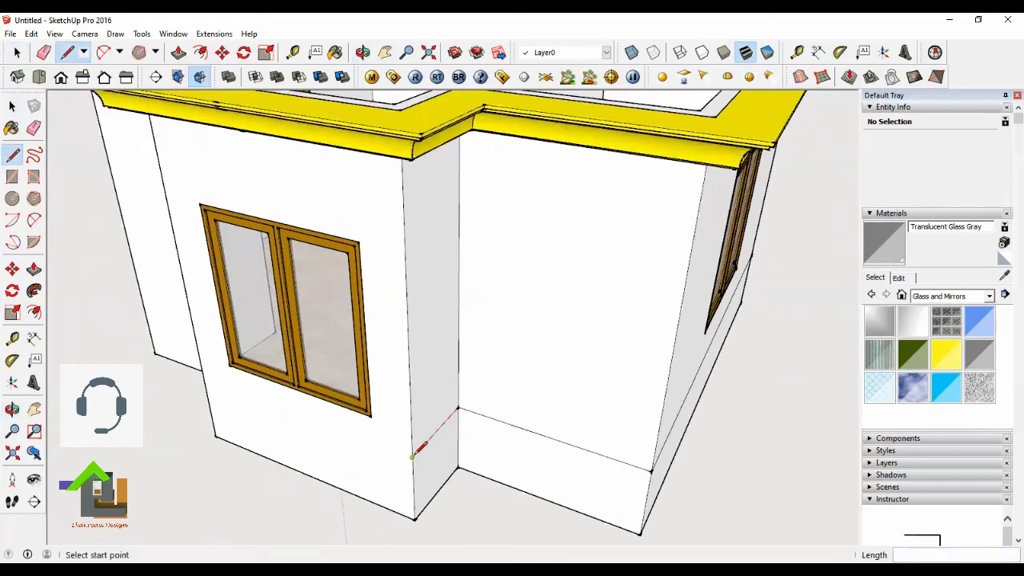
Step: Continue the base line 3000 mm below the projecting wall's window and 1000 mm along the opposite return wall
left_click(413, 456)
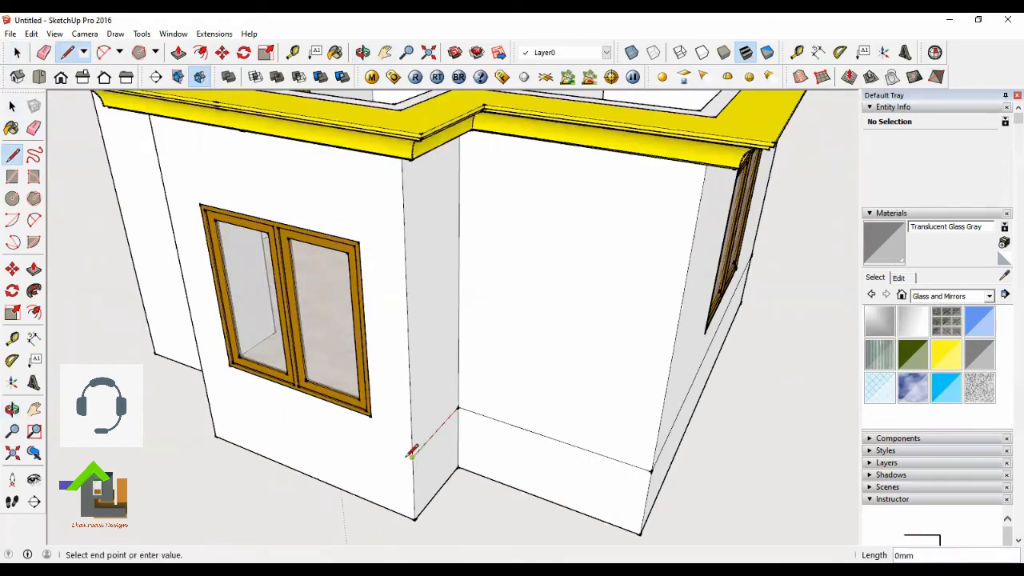
left_click(204, 377)
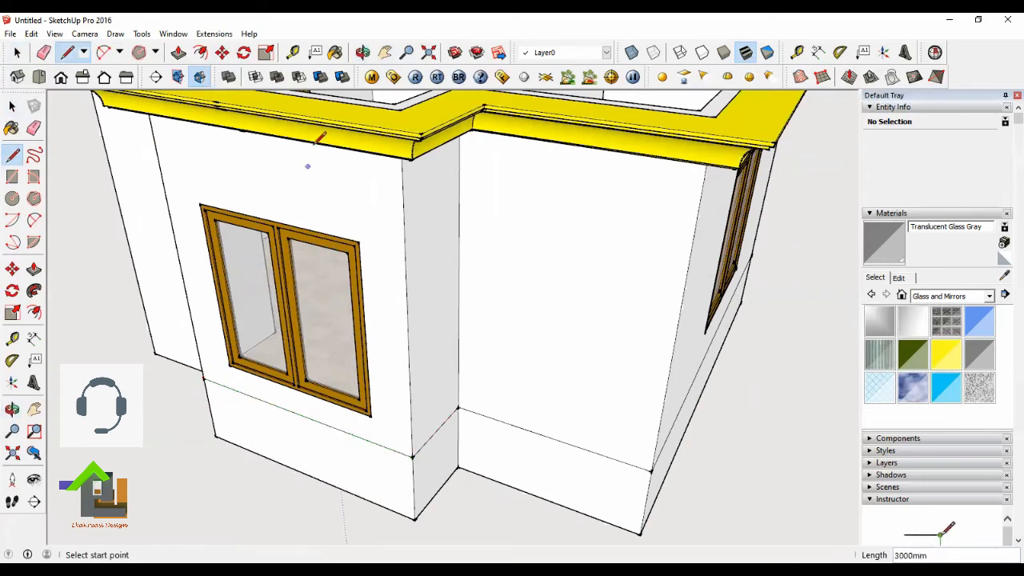
left_click(363, 52)
left_click_drag(313, 157, 473, 421)
key("l")
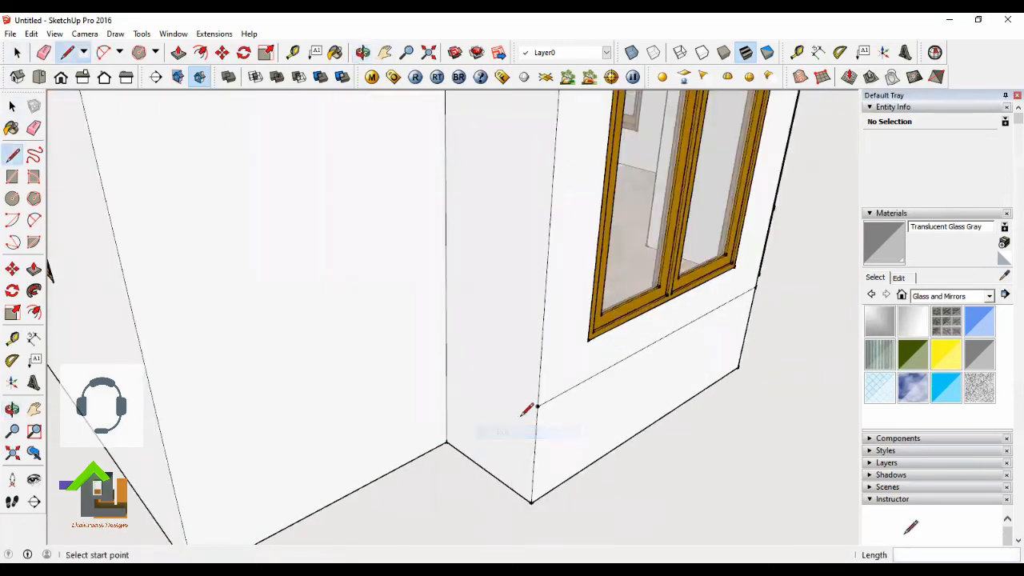
left_click(537, 406)
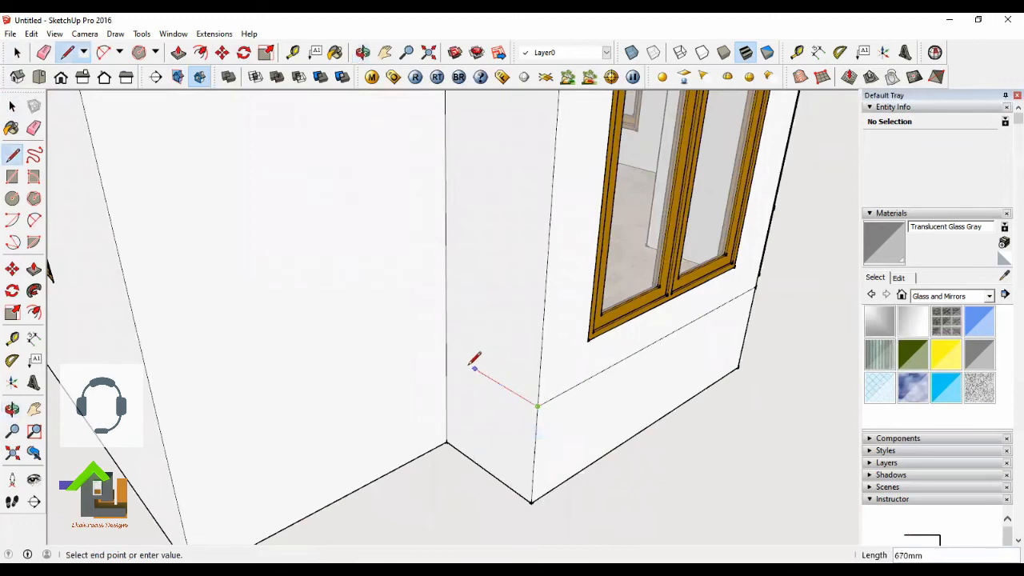
left_click(445, 350)
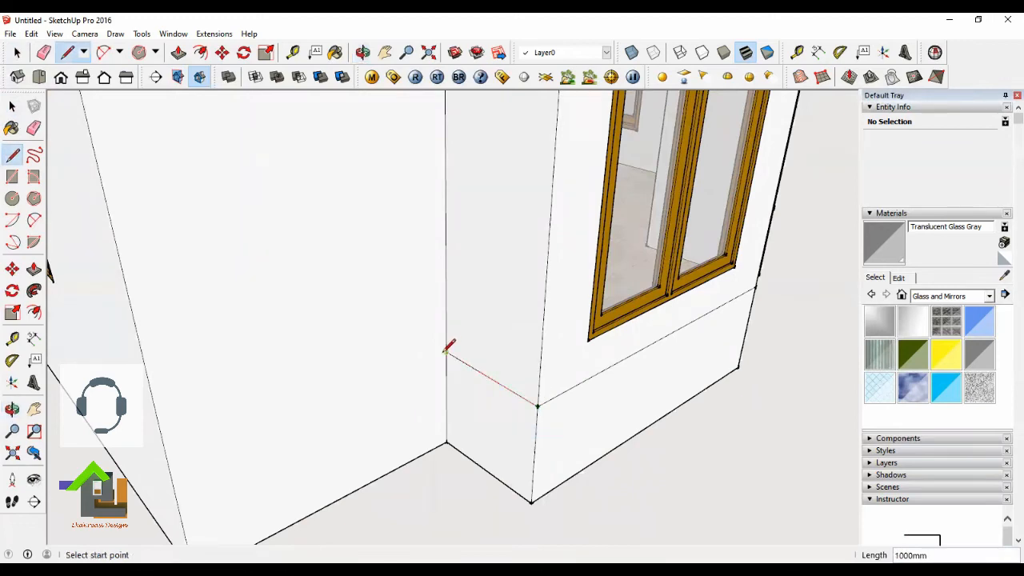
Step: Extend the base line across the second recessed wall and draw the closing 6000 mm line along the remaining window wall
middle_click_drag(448, 346, 521, 329)
left_click(521, 329)
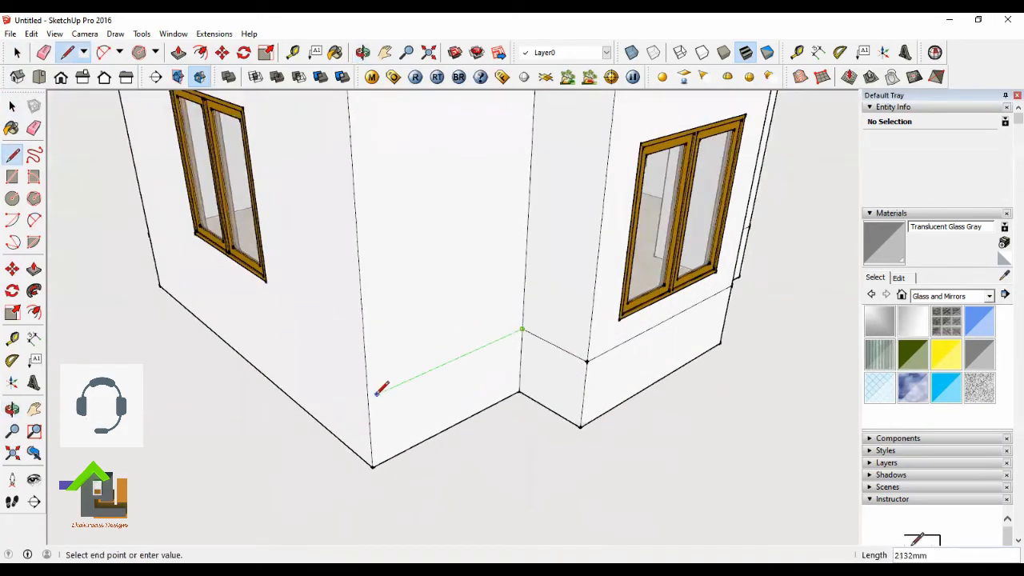
left_click(367, 398)
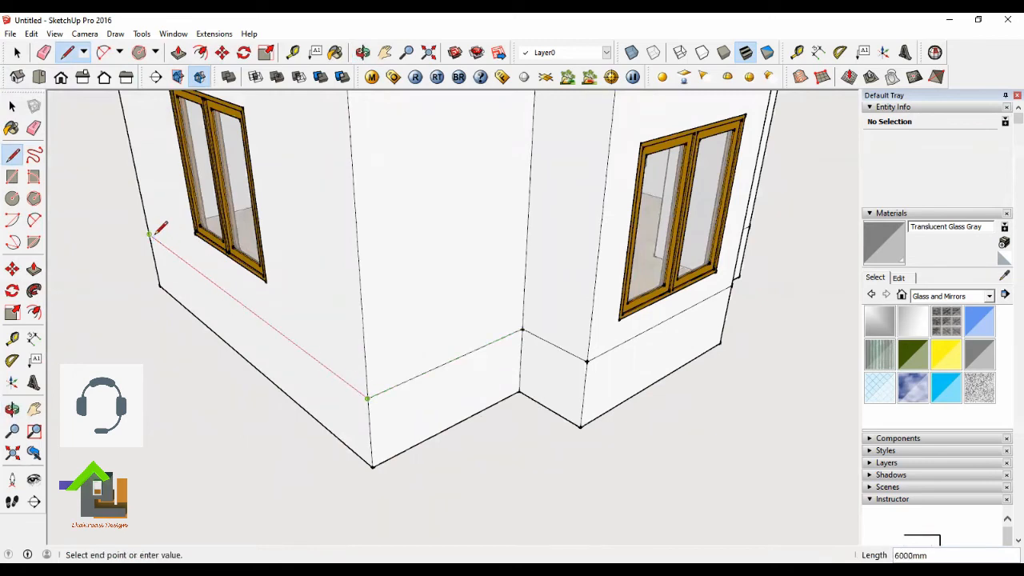
left_click(362, 52)
left_click_drag(270, 278, 389, 391)
key("Escape")
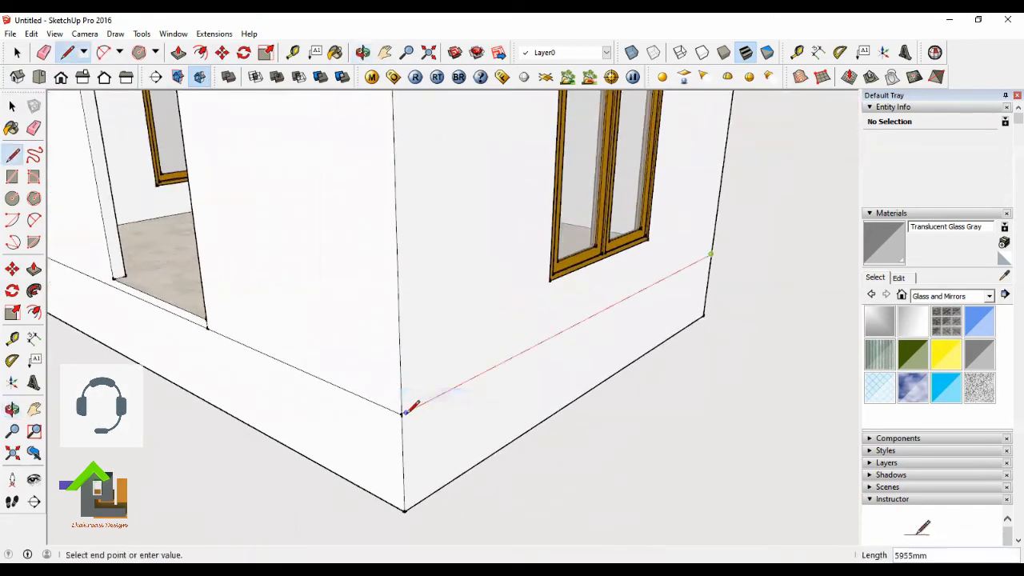
left_click(402, 413)
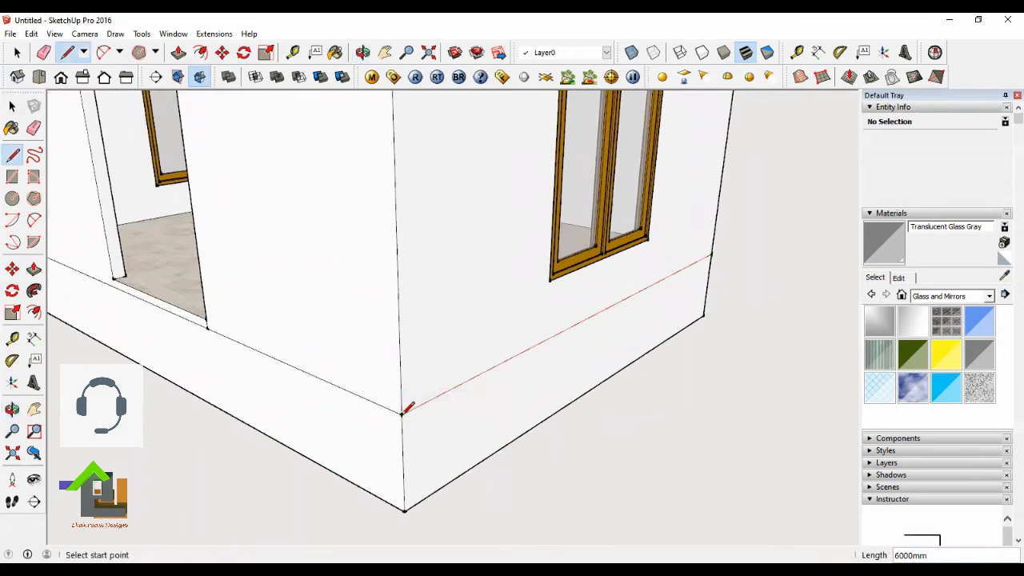
Step: Draw a 100 mm vertical line from the doorway's other lower corner down to the base line
scroll(133, 290, "up", 3)
scroll(608, 423, "down", 5)
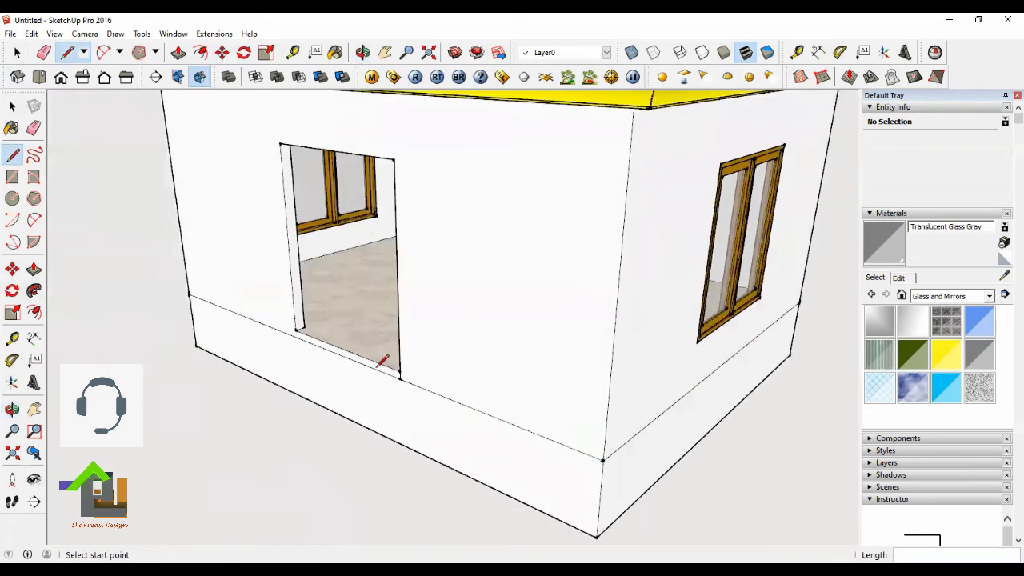
scroll(340, 352, "up", 7)
left_click(260, 305)
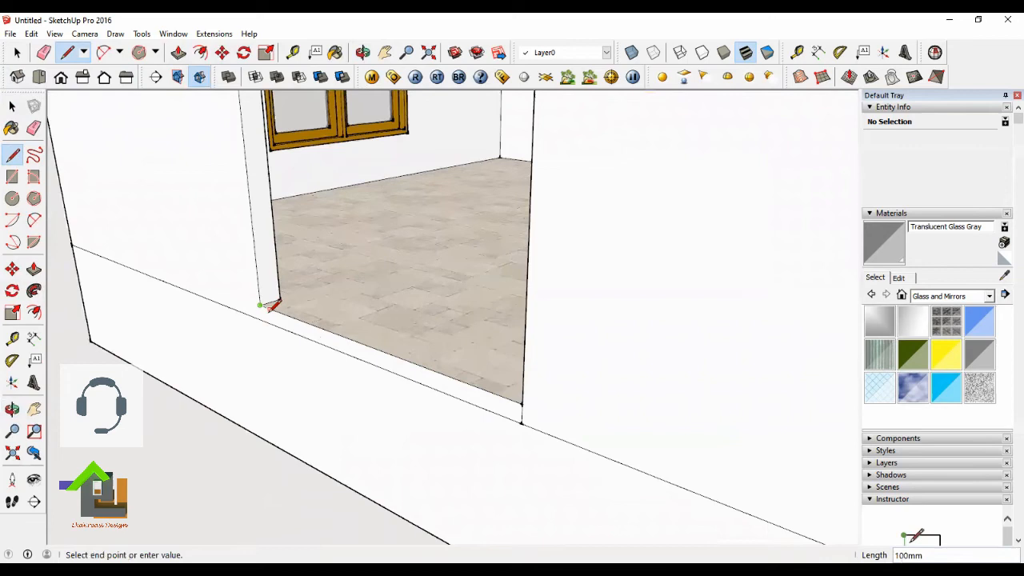
left_click(261, 320)
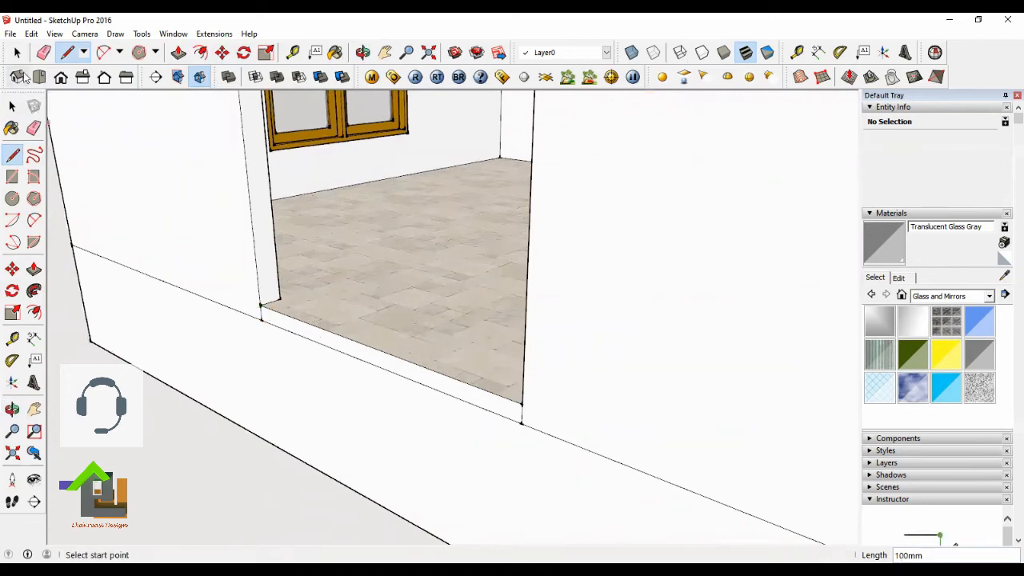
Step: Sample the Tile Various Tan material from the floor and paint the narrow strip below the doorway with it
key("space")
left_click(408, 247)
left_click(209, 469)
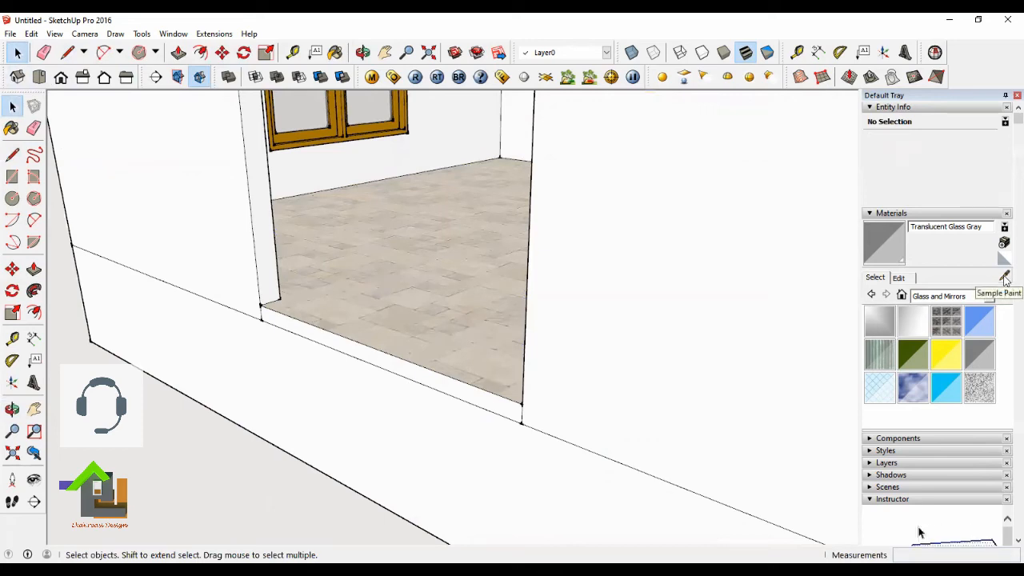
left_click(1005, 277)
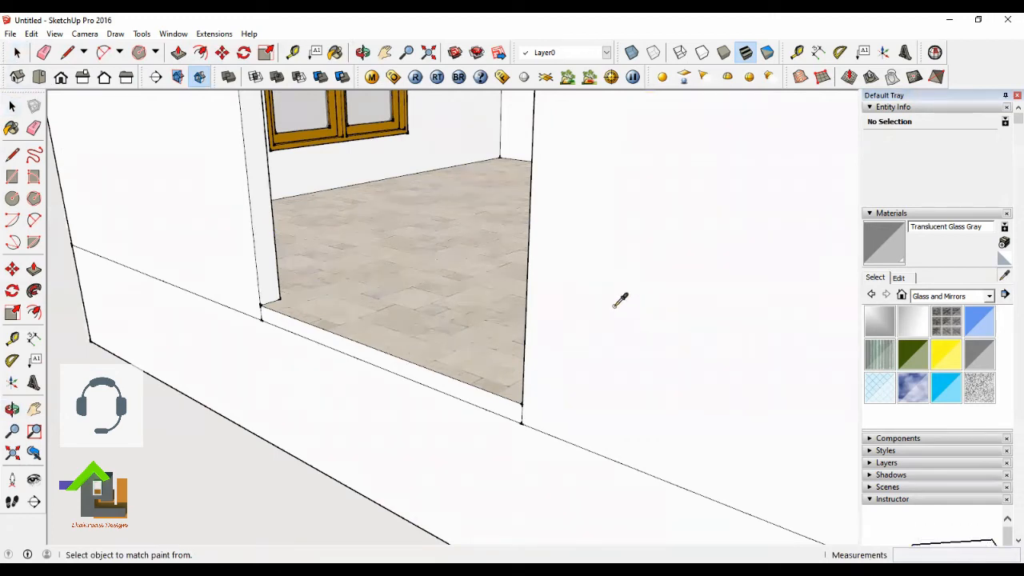
left_click(456, 305)
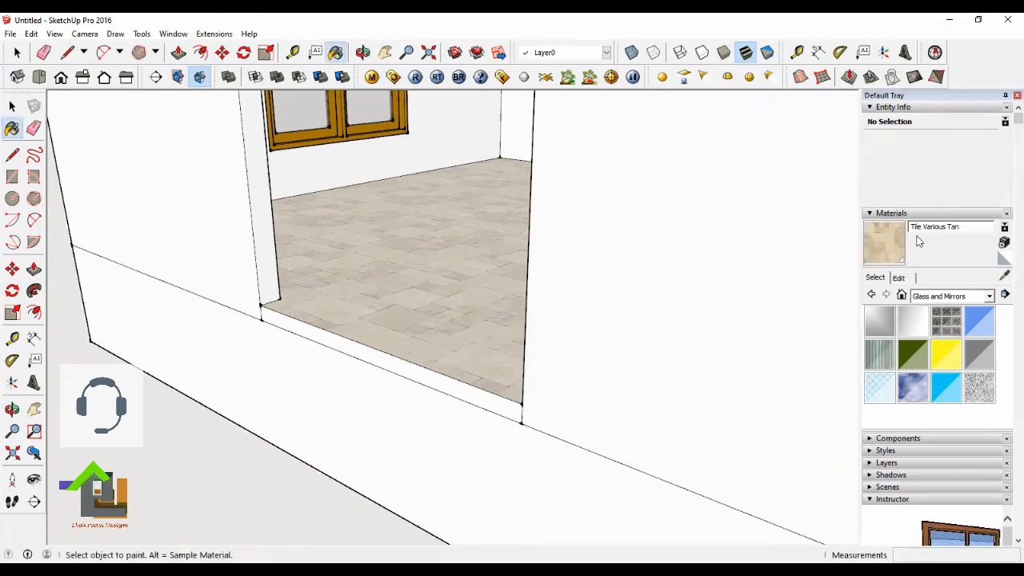
left_click(414, 361)
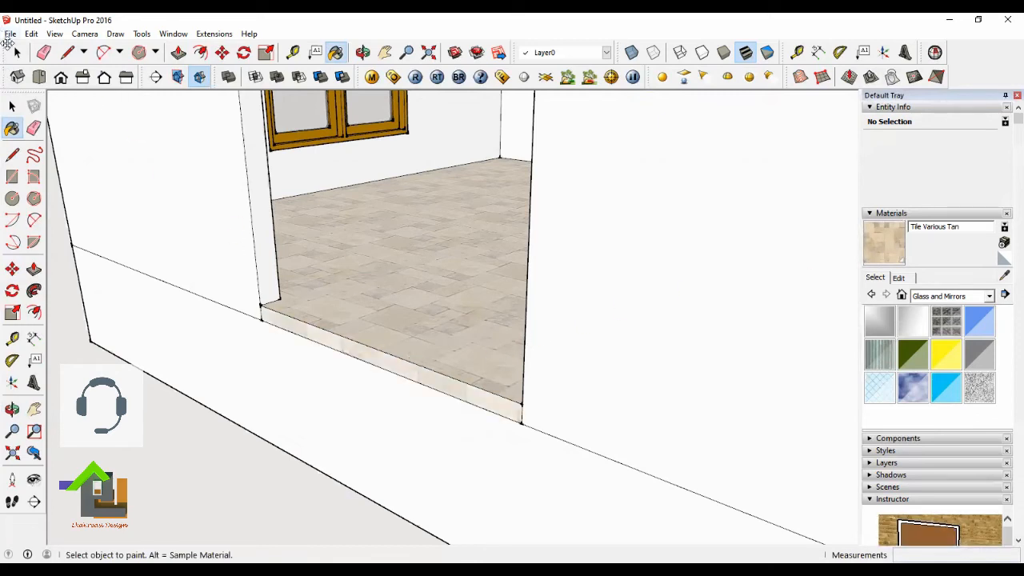
left_click(17, 52)
left_click(990, 296)
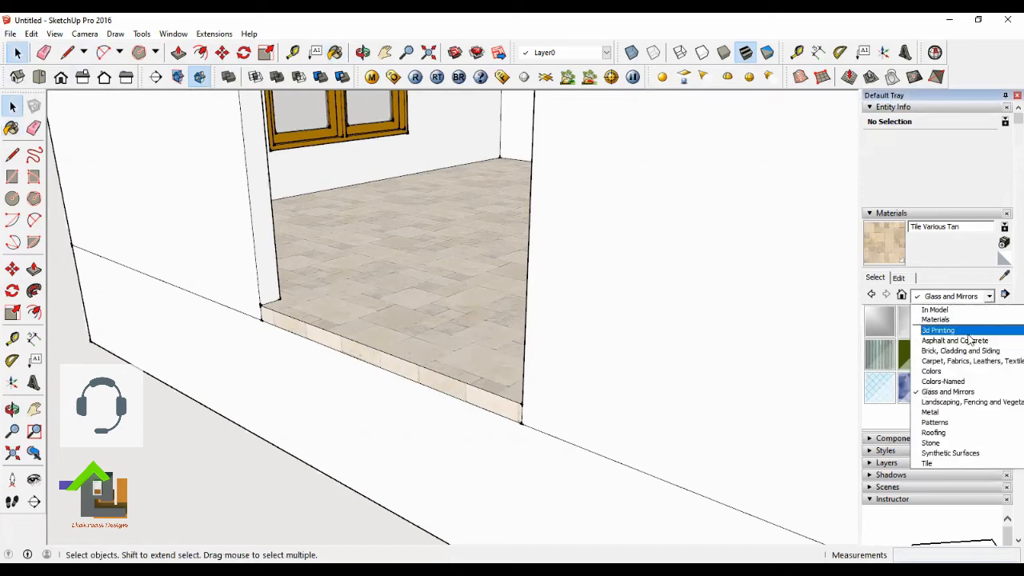
scroll(960, 376, "down", 1)
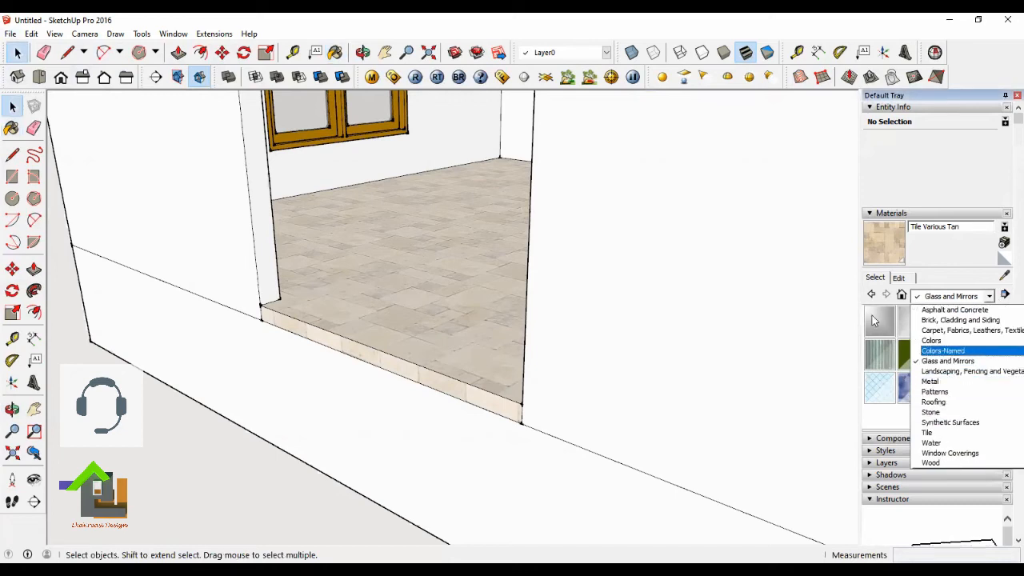
left_click(1006, 280)
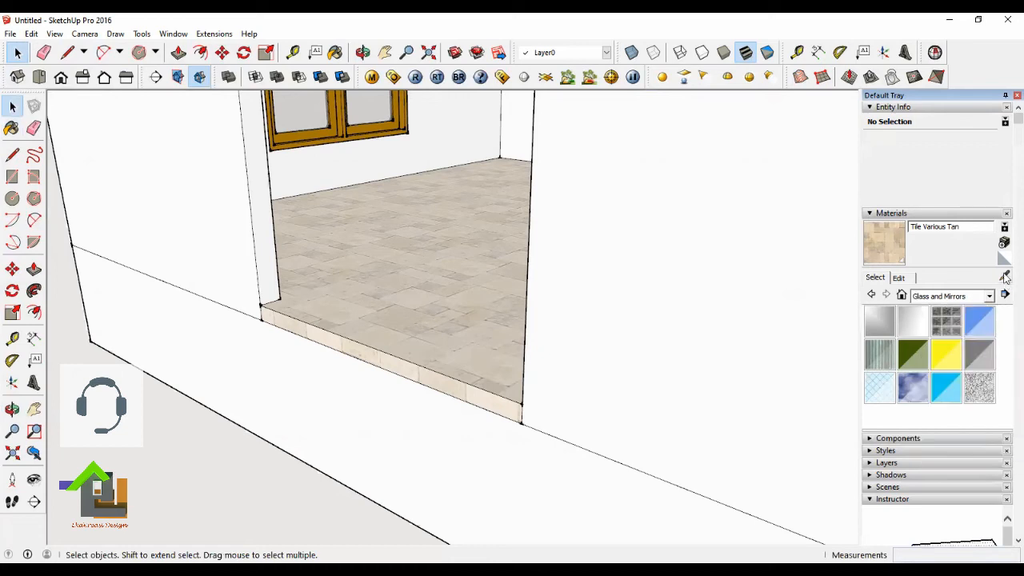
Step: Sample Color C08 from the window frame and try it on the base band below the doorway
left_click(1005, 277)
scroll(528, 374, "down", 2)
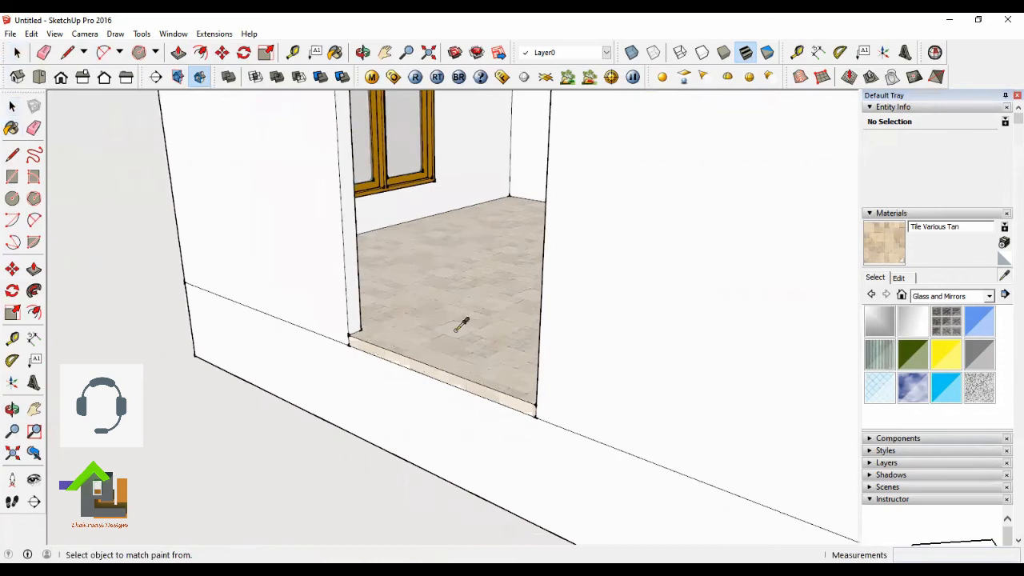
scroll(453, 189, "up", 3)
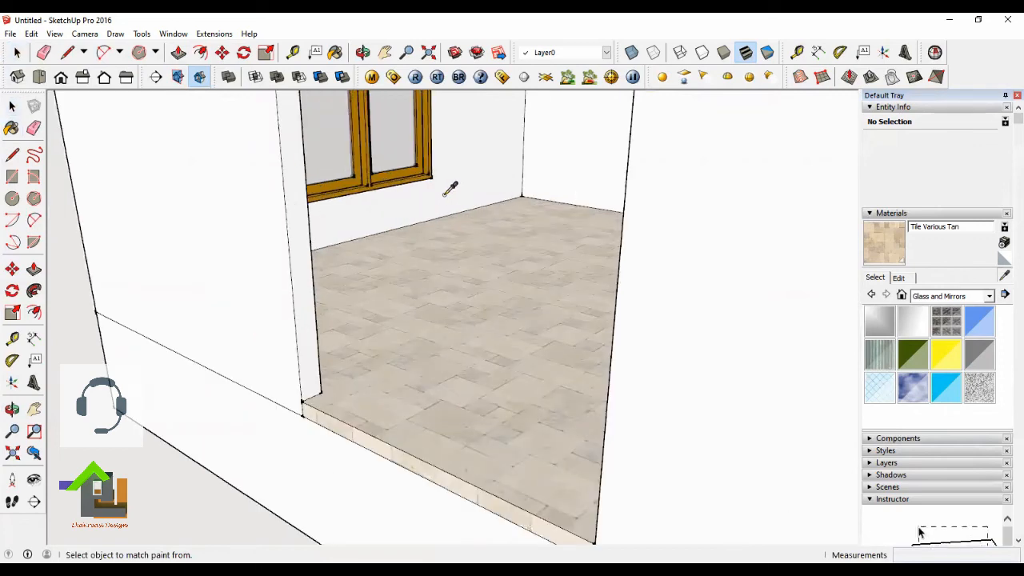
scroll(392, 155, "up", 4)
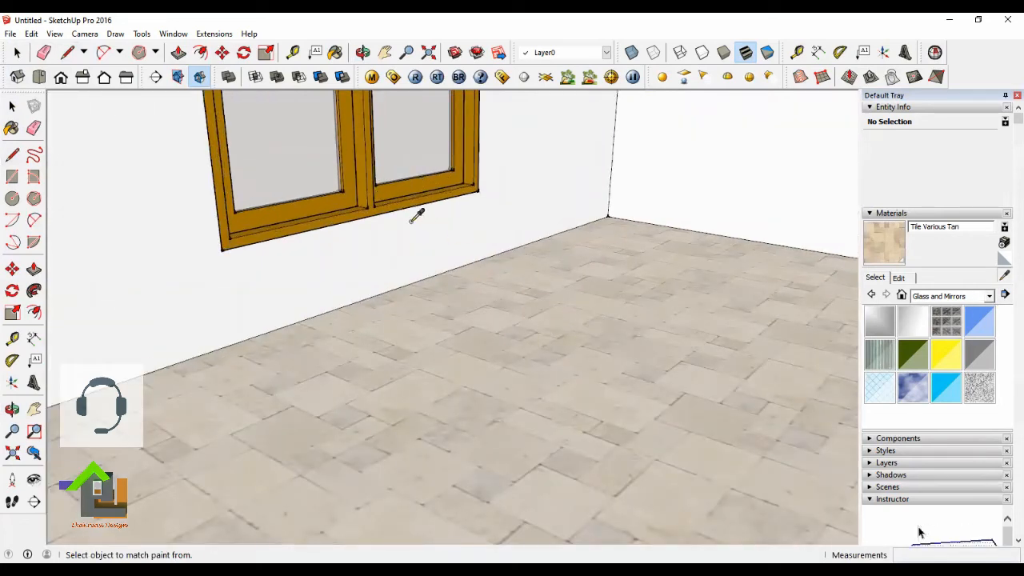
left_click(339, 196)
scroll(797, 231, "down", 5)
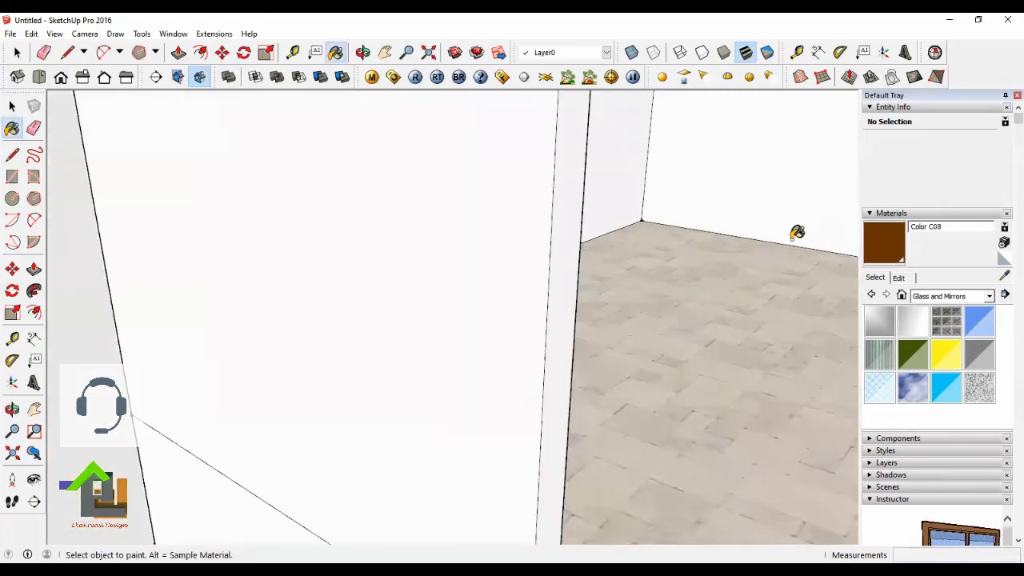
scroll(741, 403, "up", 1)
left_click(507, 411)
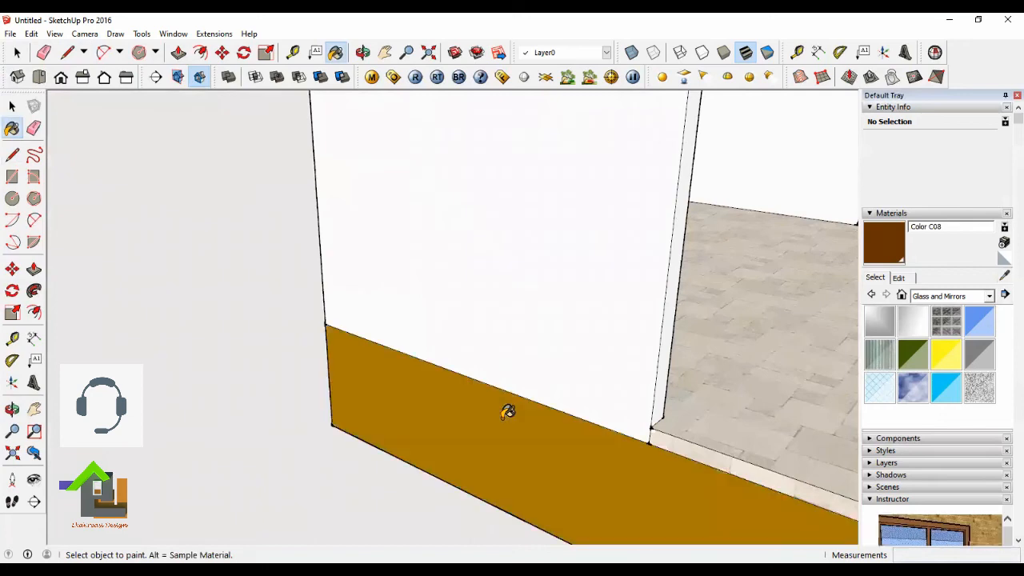
Step: Undo the brown paint on the base band below the doorway
left_click(16, 53)
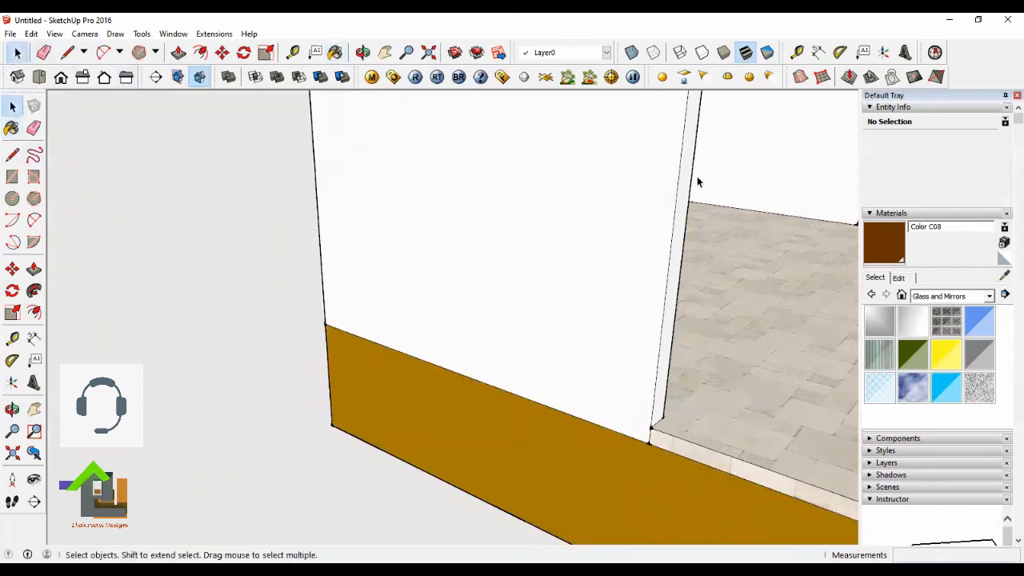
left_click(990, 297)
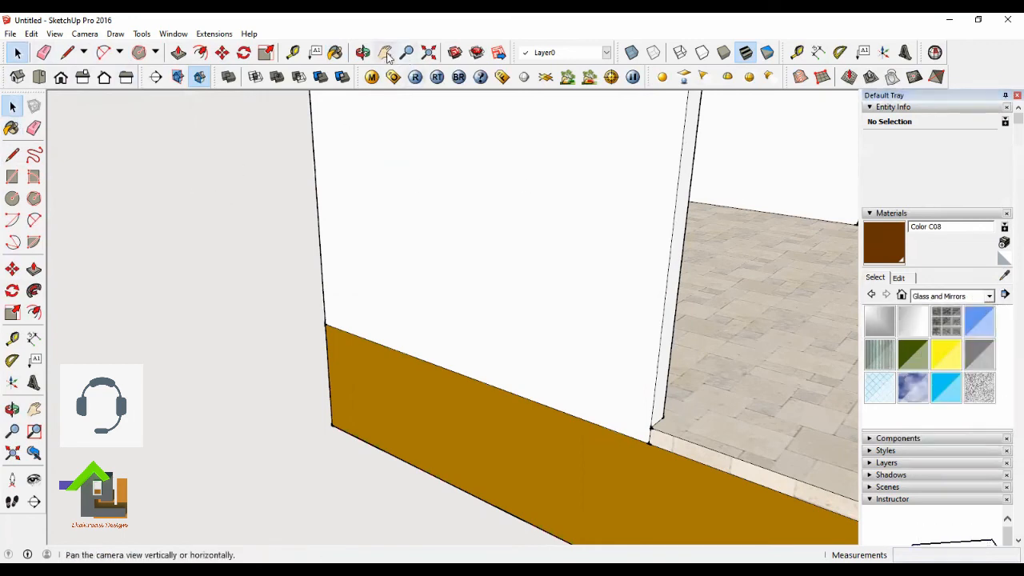
left_click(28, 35)
left_click(49, 50)
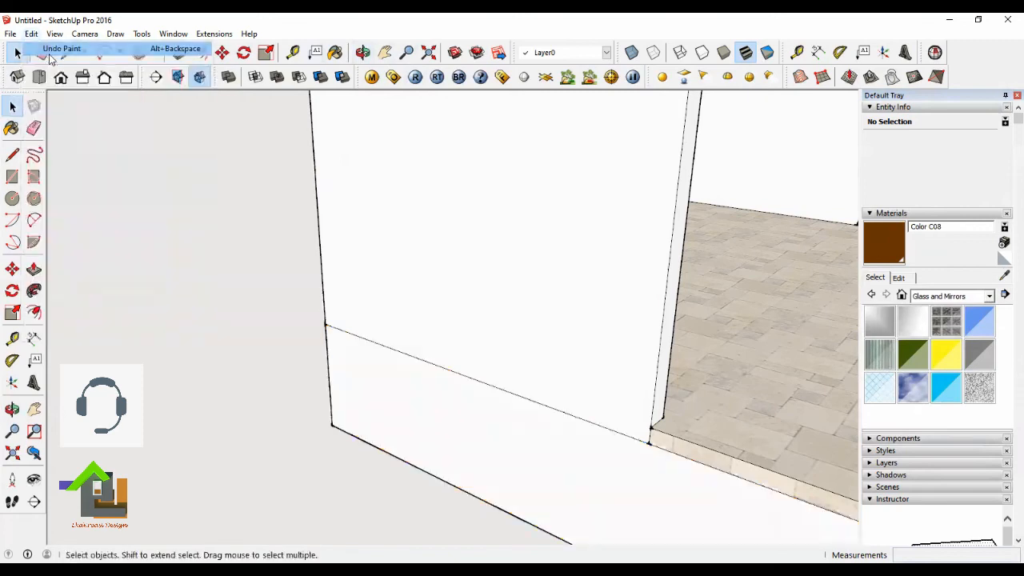
scroll(411, 290, "down", 5)
scroll(784, 357, "up", 1)
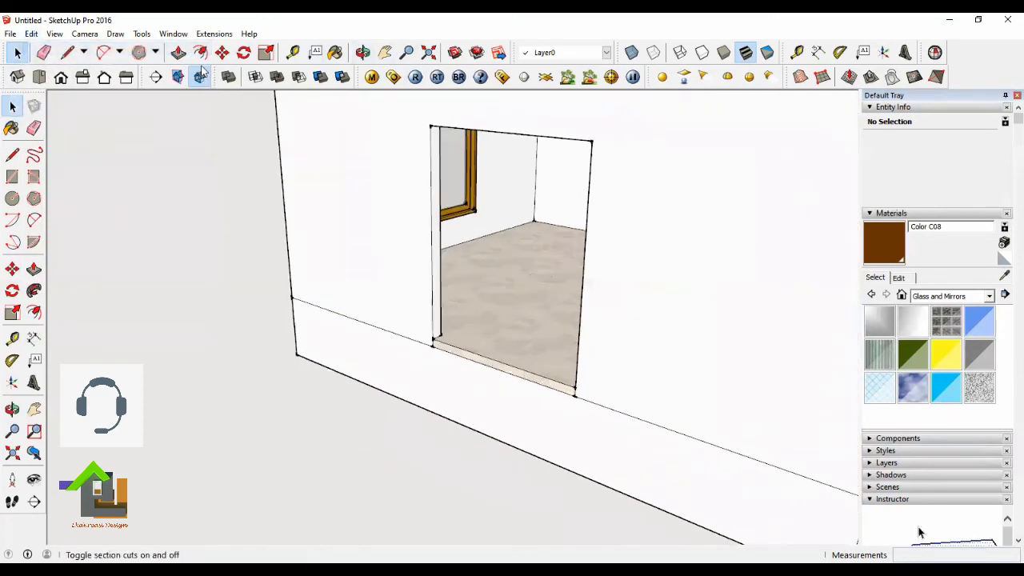
Step: Push/Pull the base band below the doorway outward by 1000 mm
left_click(179, 52)
left_click_drag(379, 365, 330, 387)
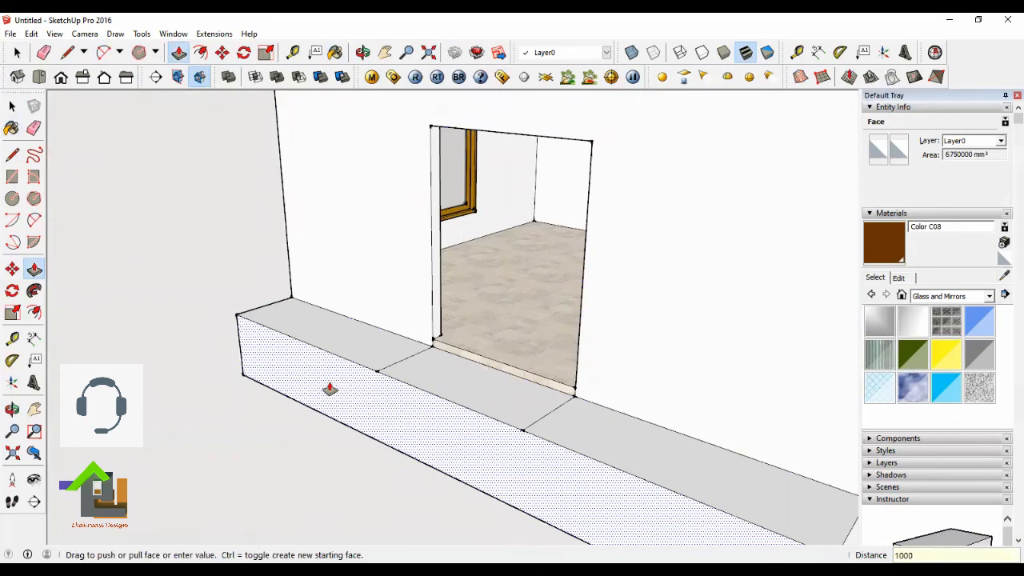
key("Return")
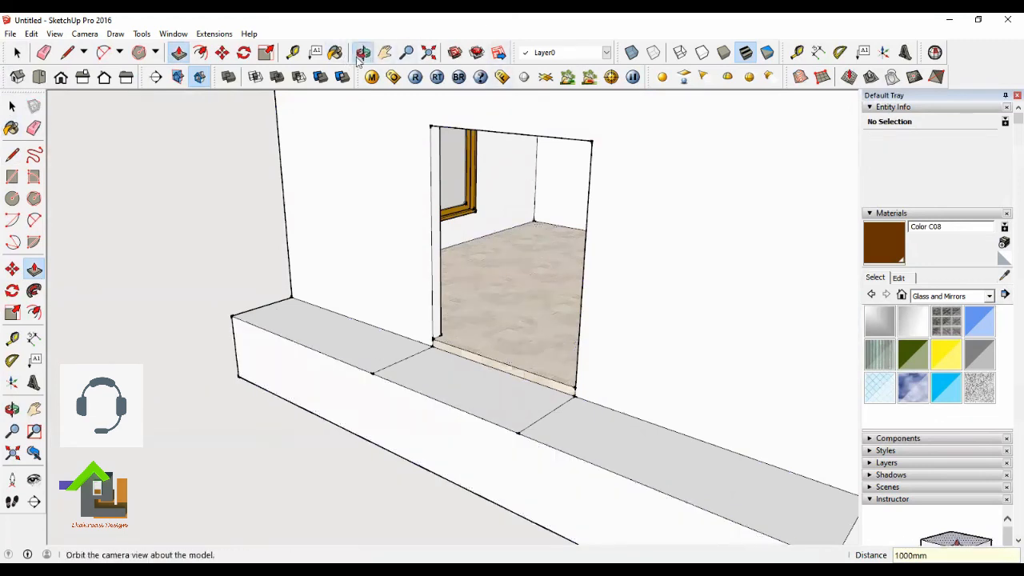
Step: Push/Pull the base band on the adjacent window side of the house outward by 1000 mm
left_click(360, 56)
scroll(276, 292, "down", 5)
right_click(571, 360)
left_click(573, 367)
left_click_drag(571, 368, 592, 382)
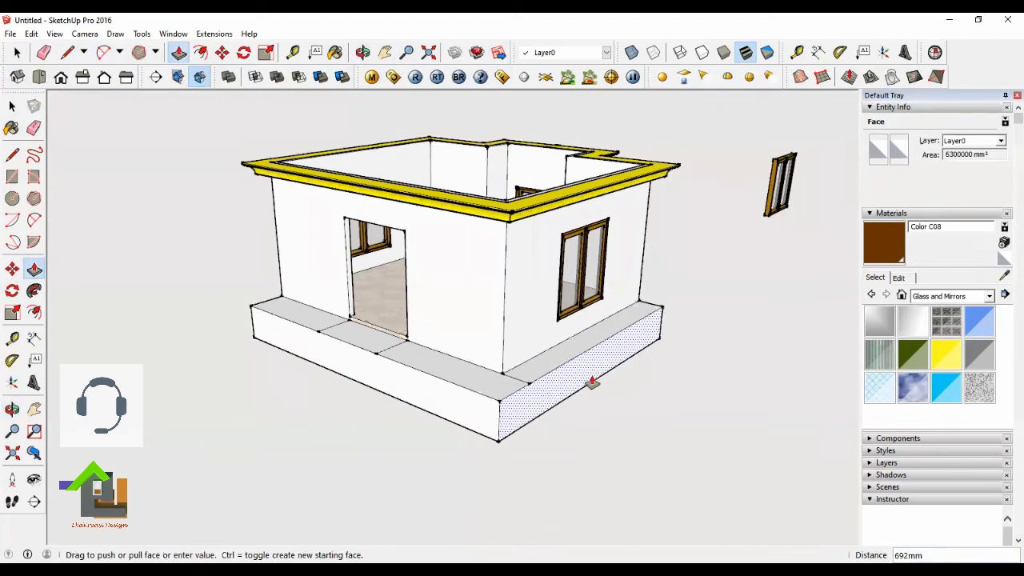
type("1000")
key("Return")
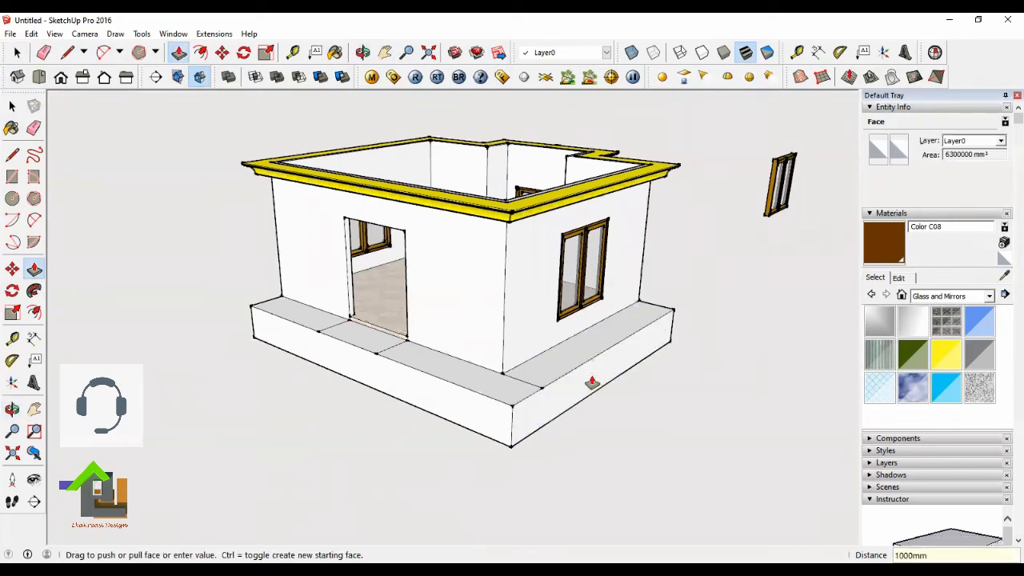
Step: Push/Pull the base band between the next outer corner and the wall recess outward by 1000 mm
left_click(363, 53)
left_click_drag(528, 201, 288, 264)
left_click_drag(454, 312, 485, 331)
key("p")
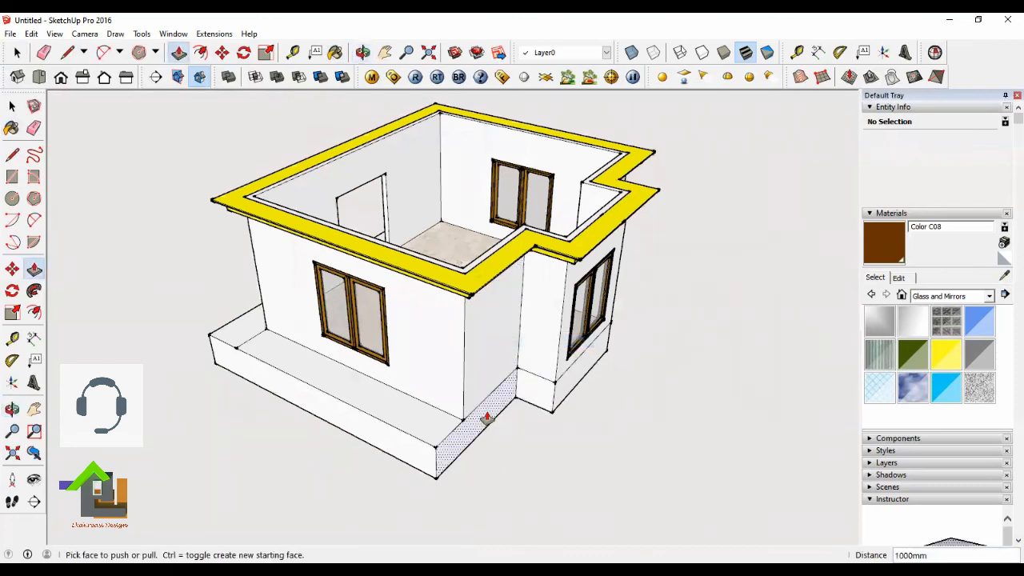
left_click(488, 415)
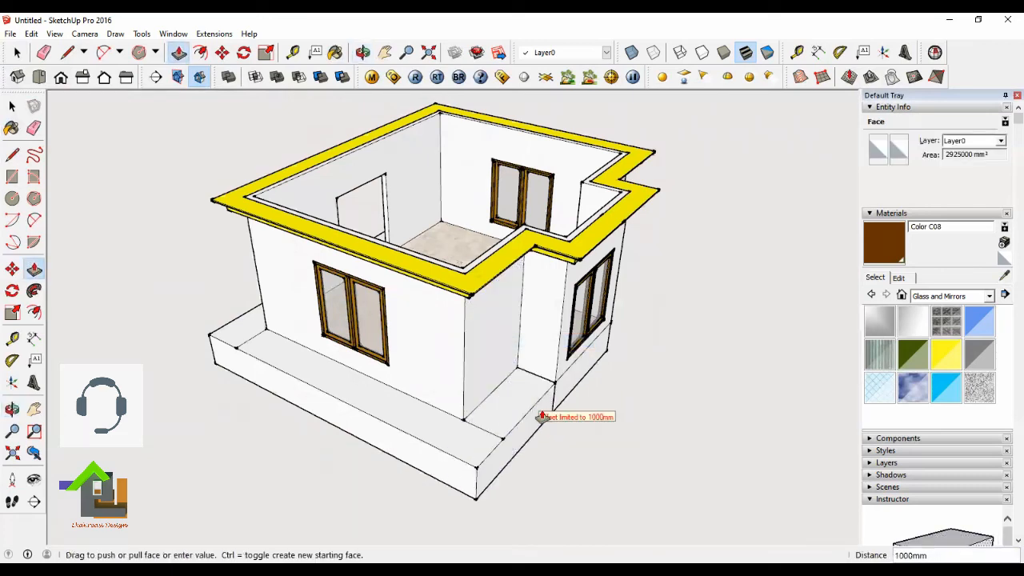
key("Return")
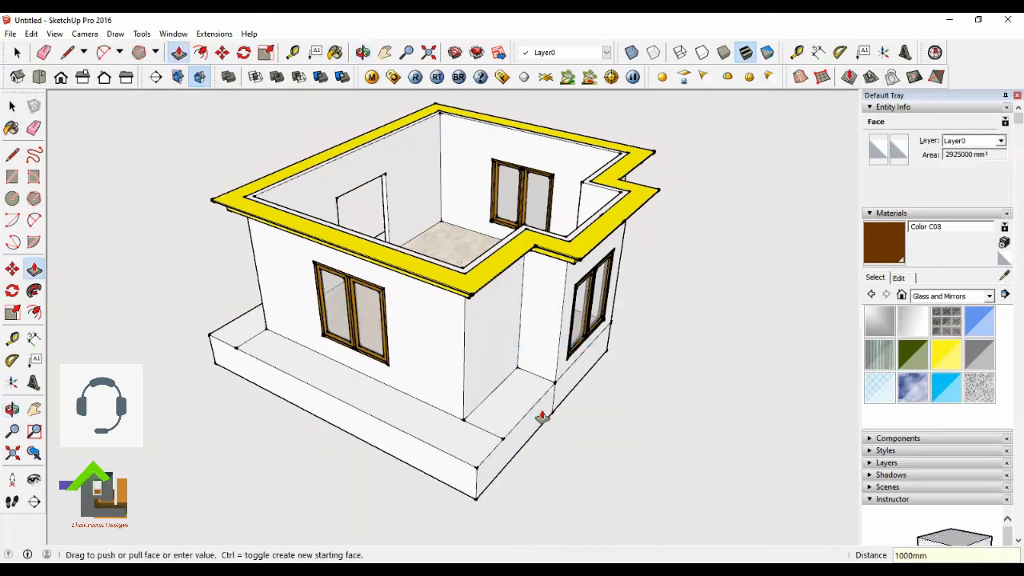
Step: Push/Pull the other recessed base band outward until it is flush with the projecting wall's band beside it
left_click(363, 53)
left_click_drag(569, 232, 400, 328)
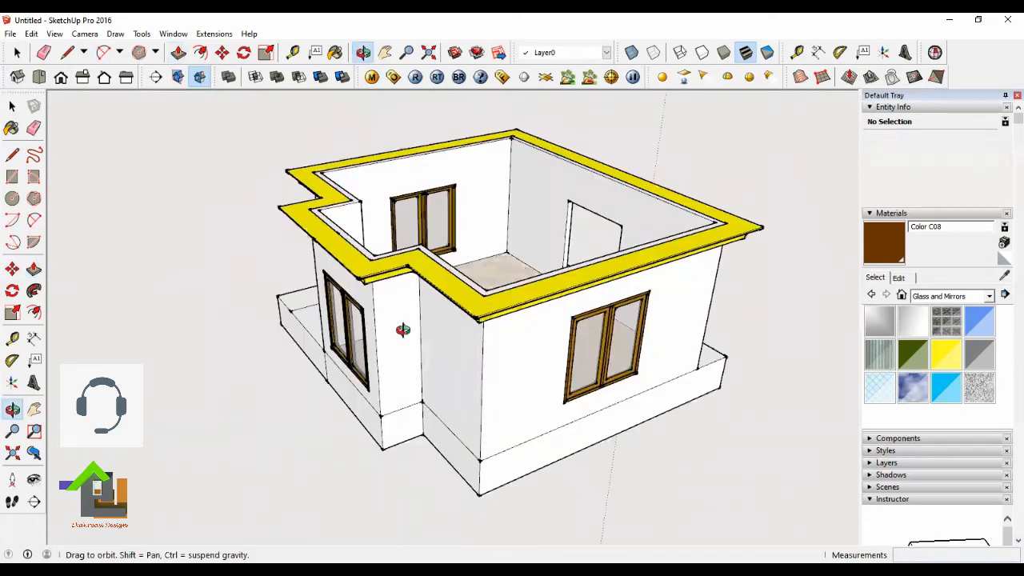
key("p")
left_click(427, 423)
left_click(376, 429)
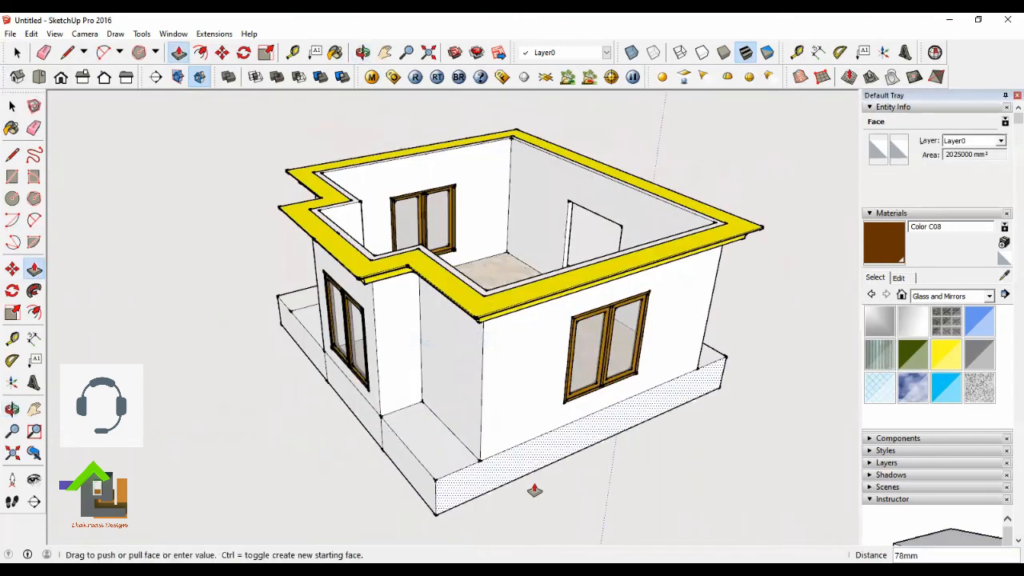
Step: Push/Pull the remaining long base band below the single window outward by 1000 mm
left_click(469, 485)
type("1000")
key("Return")
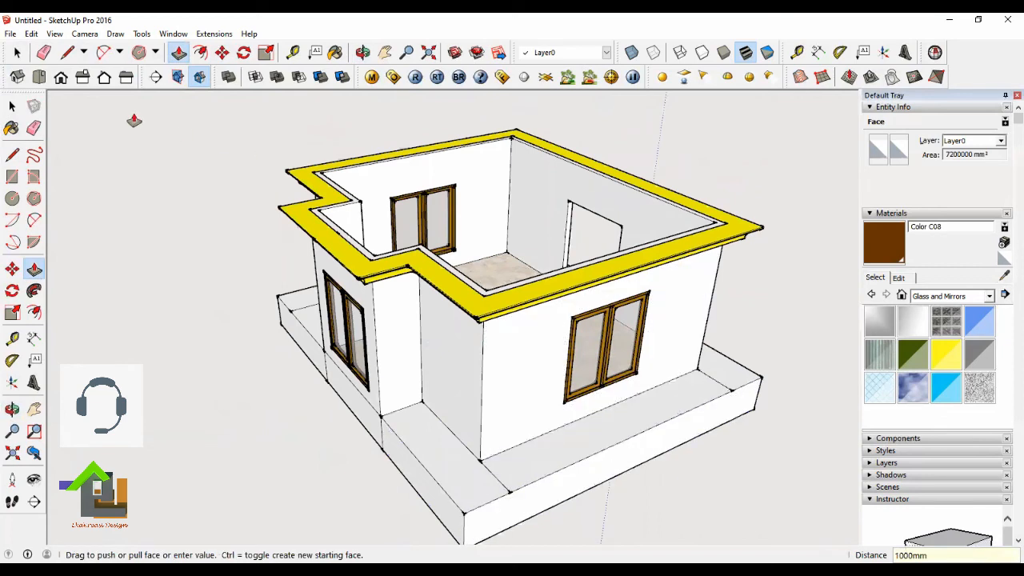
Step: Delete the leftover seam edges near the plinth corners and the vertical seam on the plinth's side face
key("space")
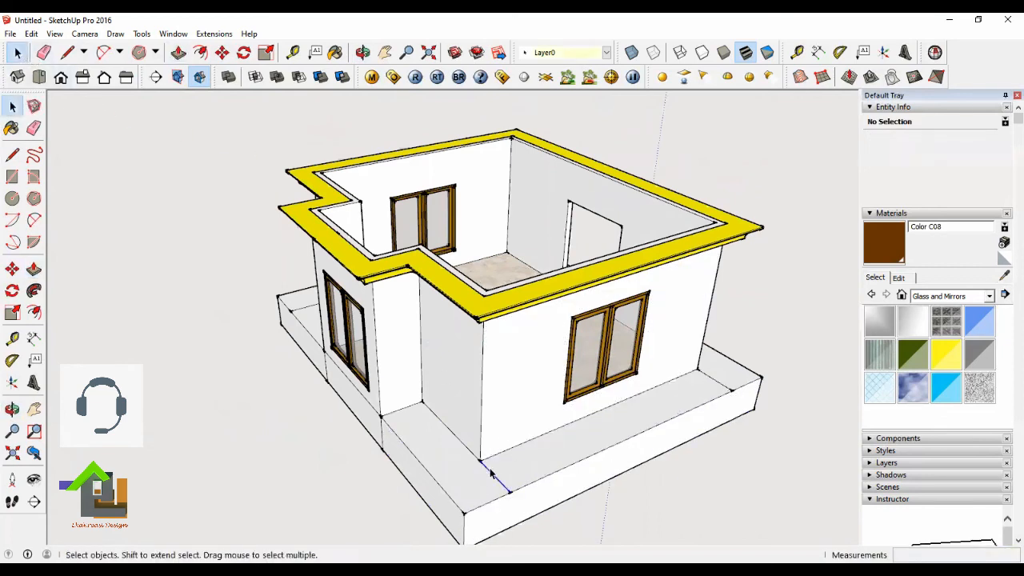
key("Delete")
left_click(297, 311)
key("Delete")
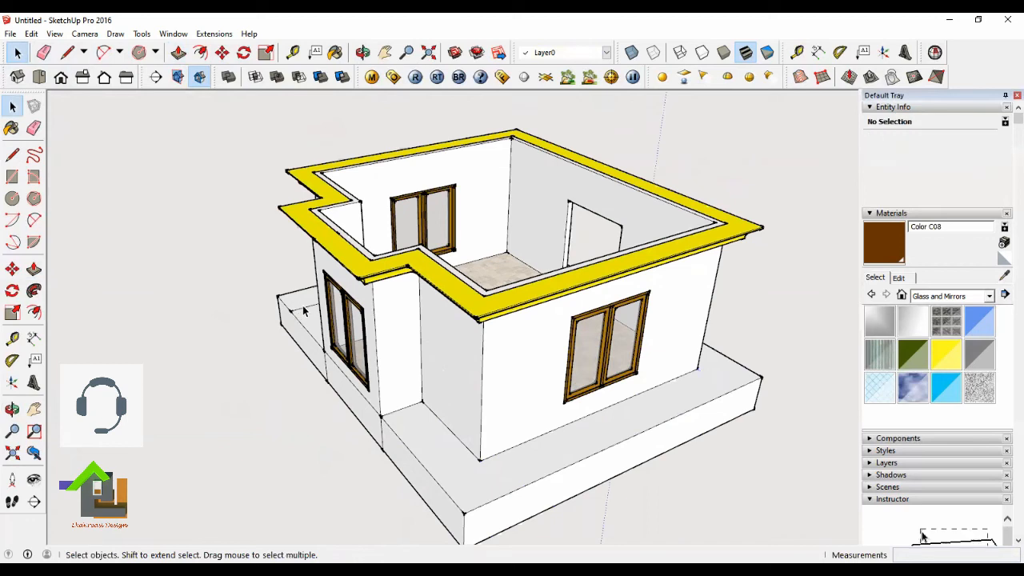
left_click(326, 369)
key("Delete")
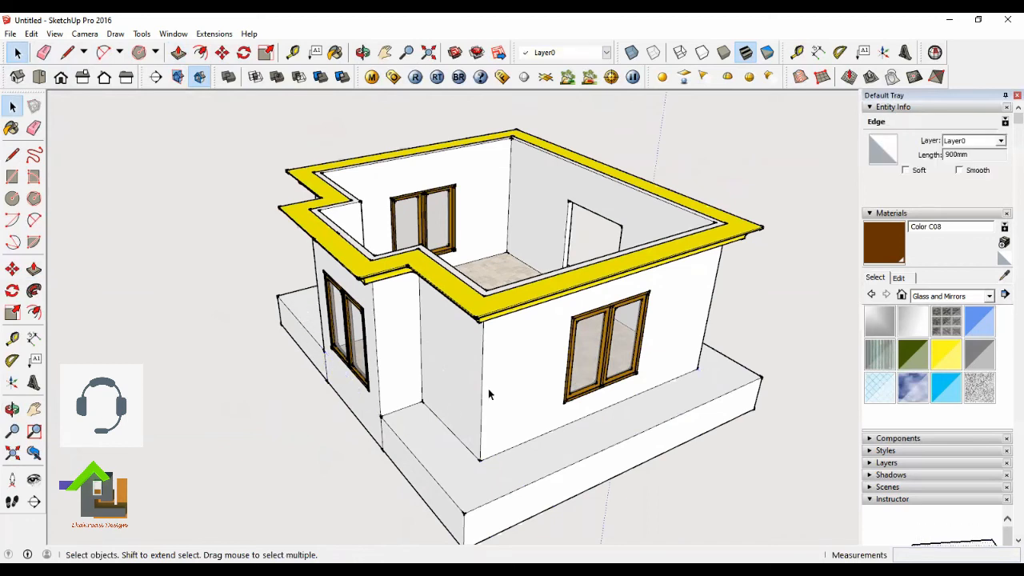
Step: Delete the seam edges running across the plinth top in front of the doorway
middle_click_drag(416, 174, 560, 322)
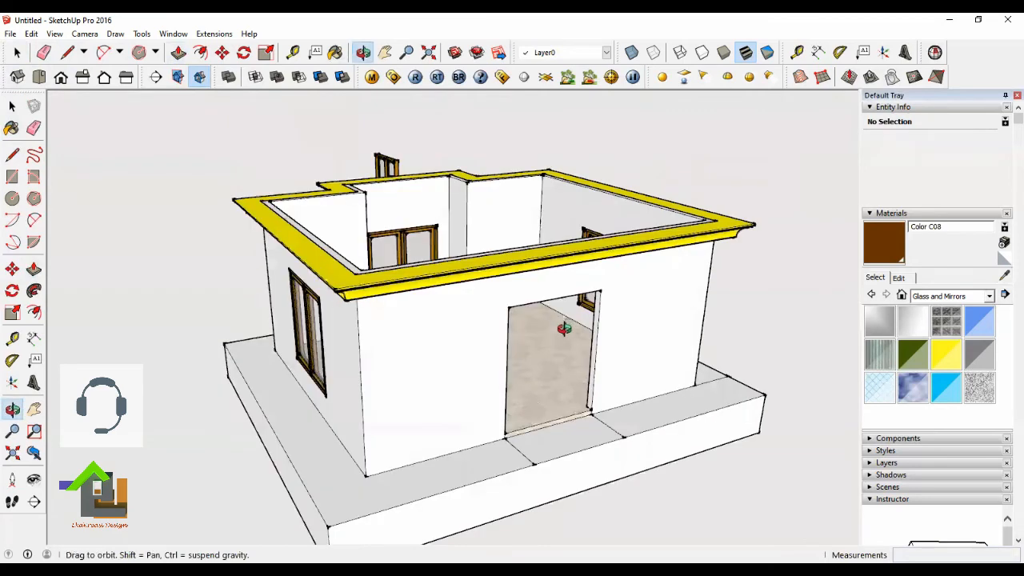
scroll(602, 441, "down", 3)
scroll(555, 407, "up", 4)
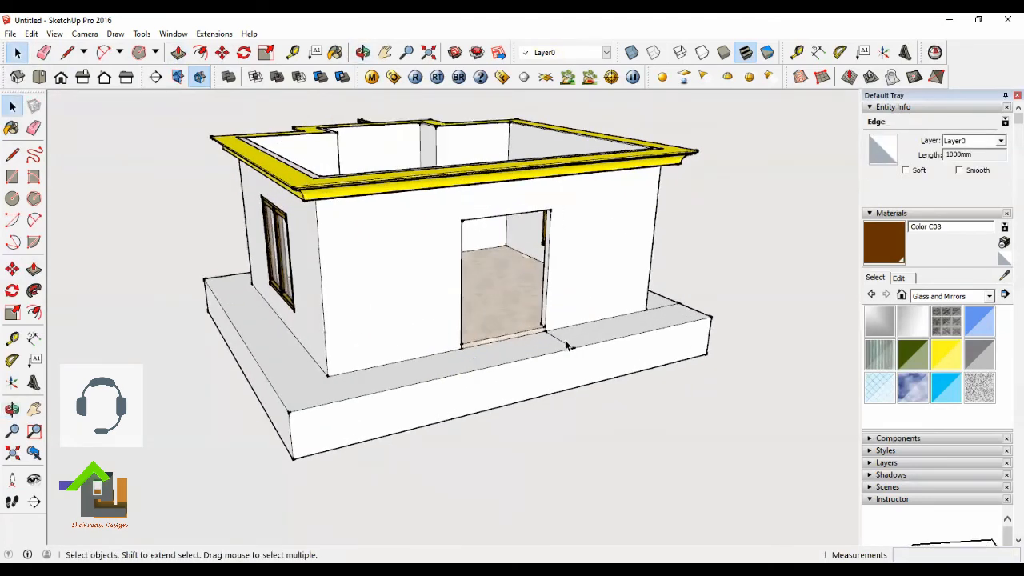
left_click(565, 342)
key("Delete")
Step: Draw a 150 mm line down the vertical edge from the plinth's top corner on the doorway side
middle_click_drag(487, 152, 364, 344)
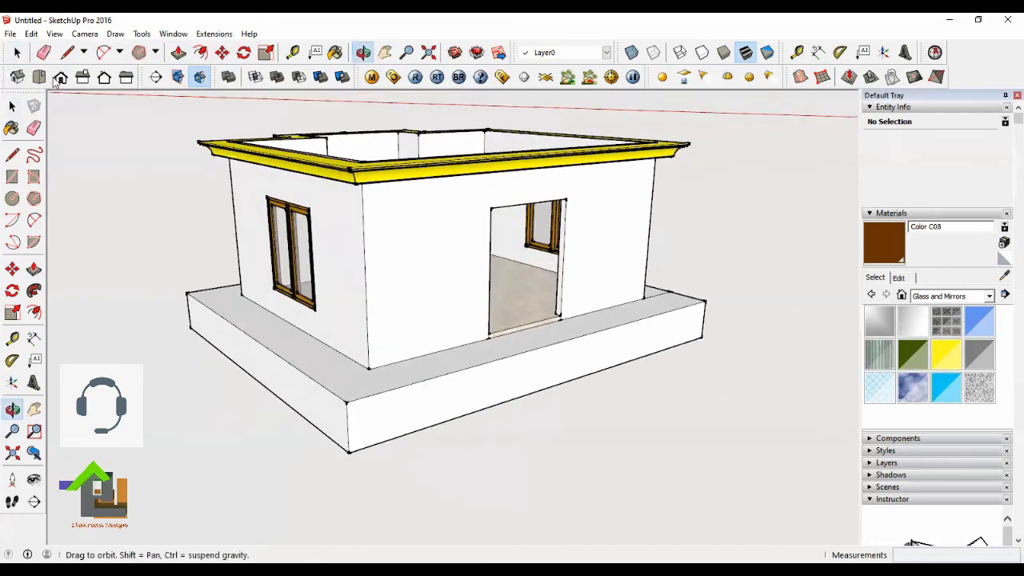
key("l")
scroll(360, 402, "up", 2)
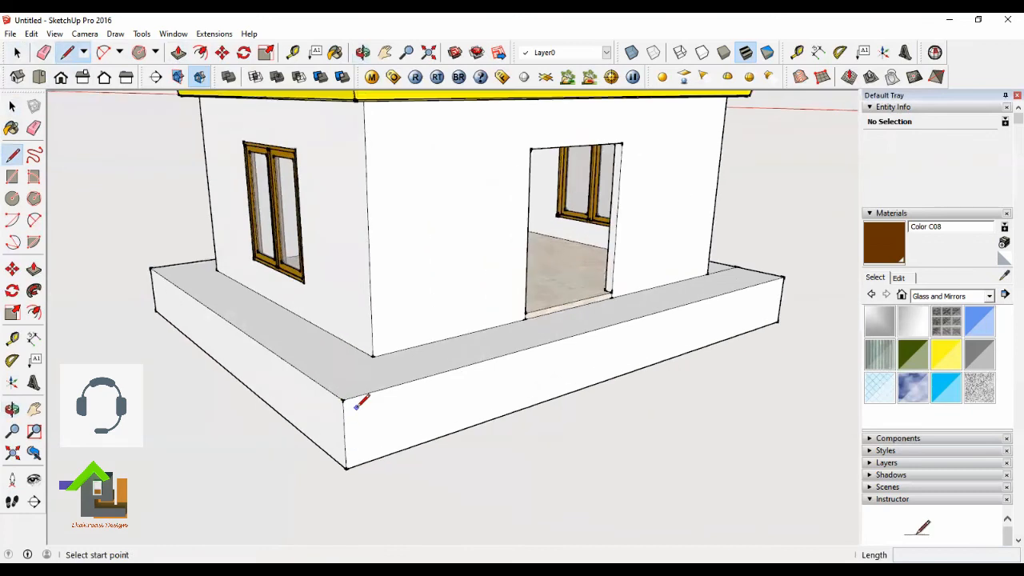
scroll(355, 406, "up", 2)
left_click(337, 397)
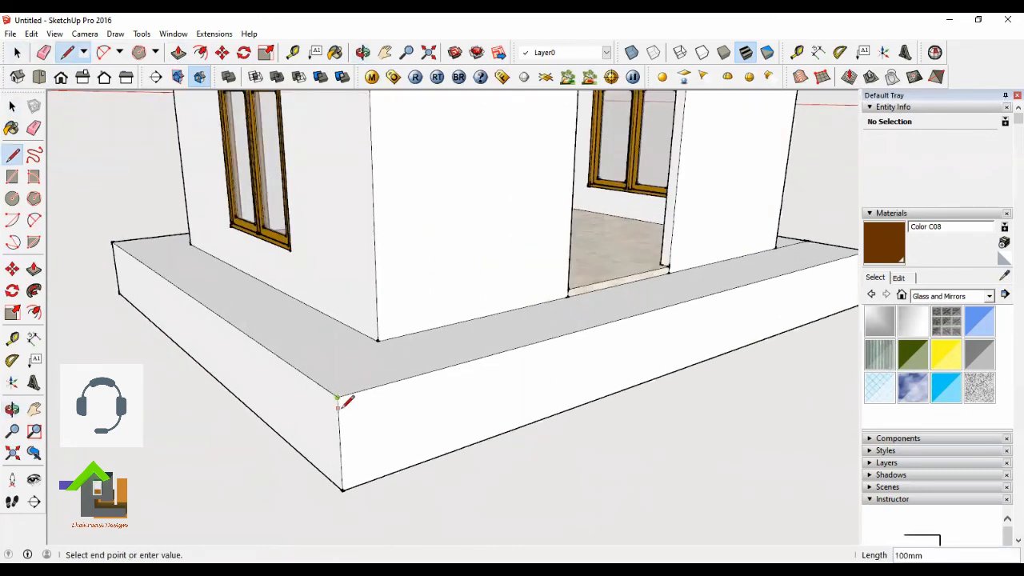
type("150")
key("Return")
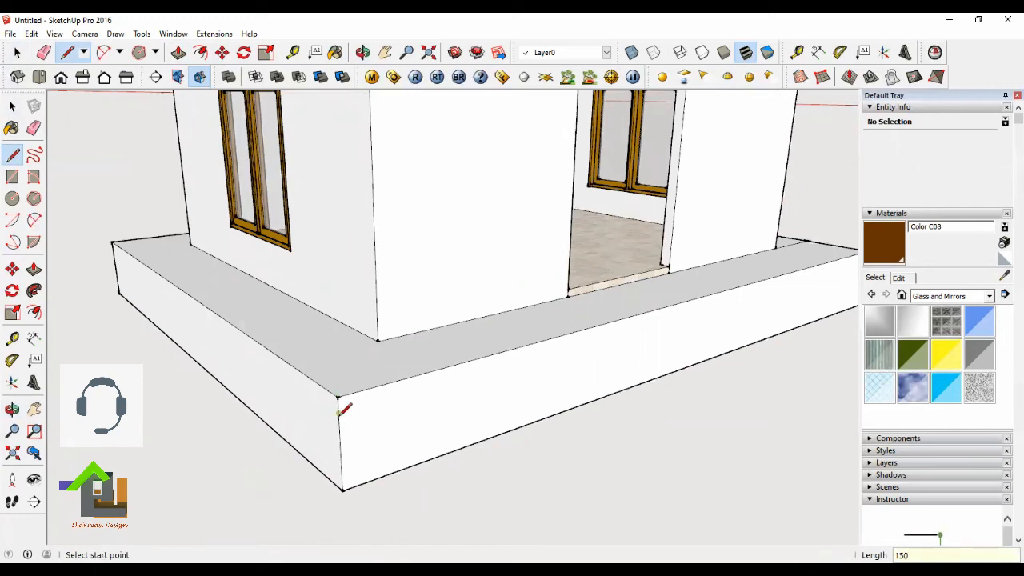
Step: Draw a horizontal line from the 150 mm mark across the doorway-side plinth face to its far vertical edge
left_click(338, 412)
scroll(339, 413, "down", 3)
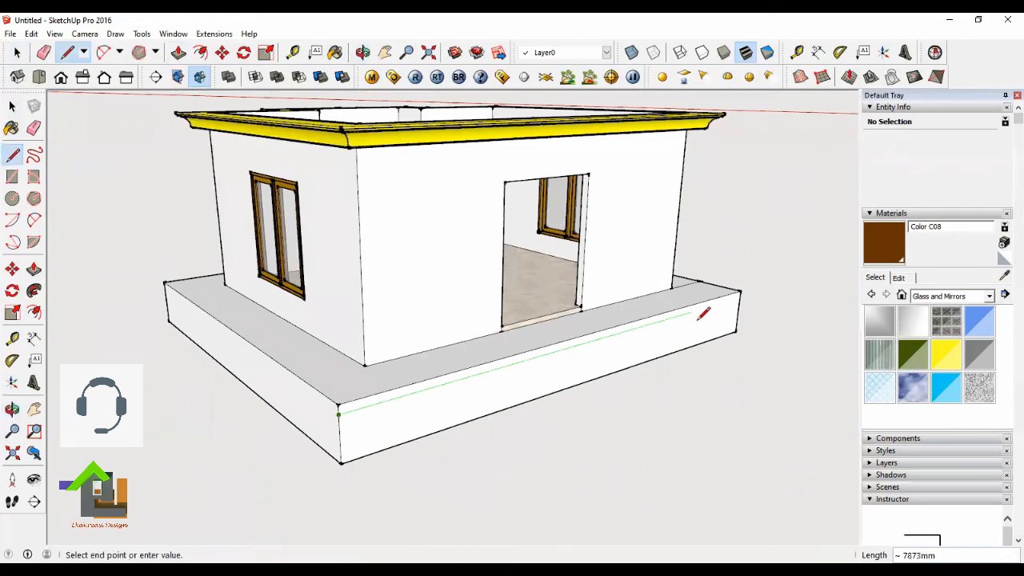
scroll(740, 296, "up", 3)
left_click(738, 293)
Step: Mark another 150 mm down the far plinth edge and draw a second horizontal line back across the face
left_click(739, 293)
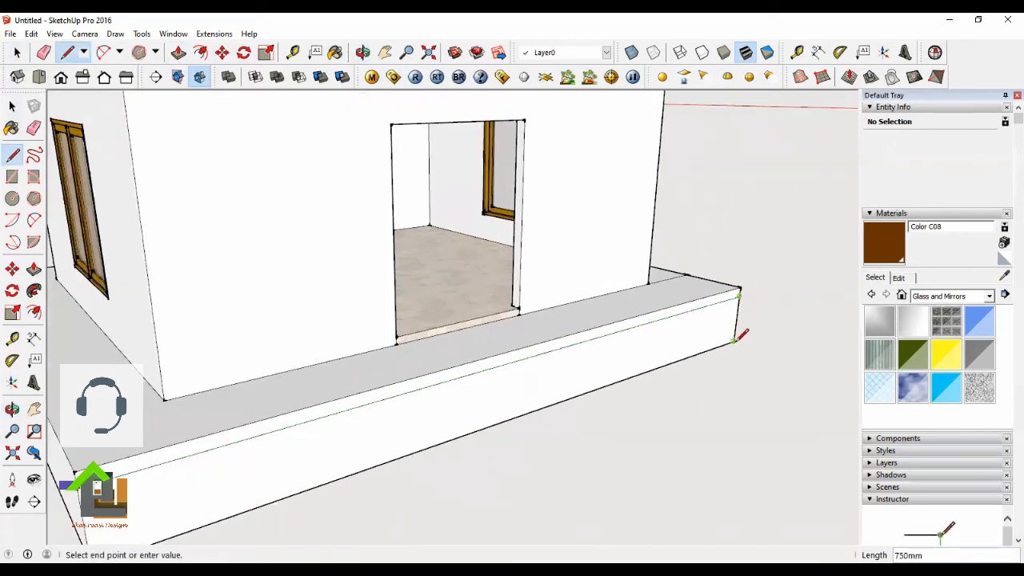
type("150")
key("Return")
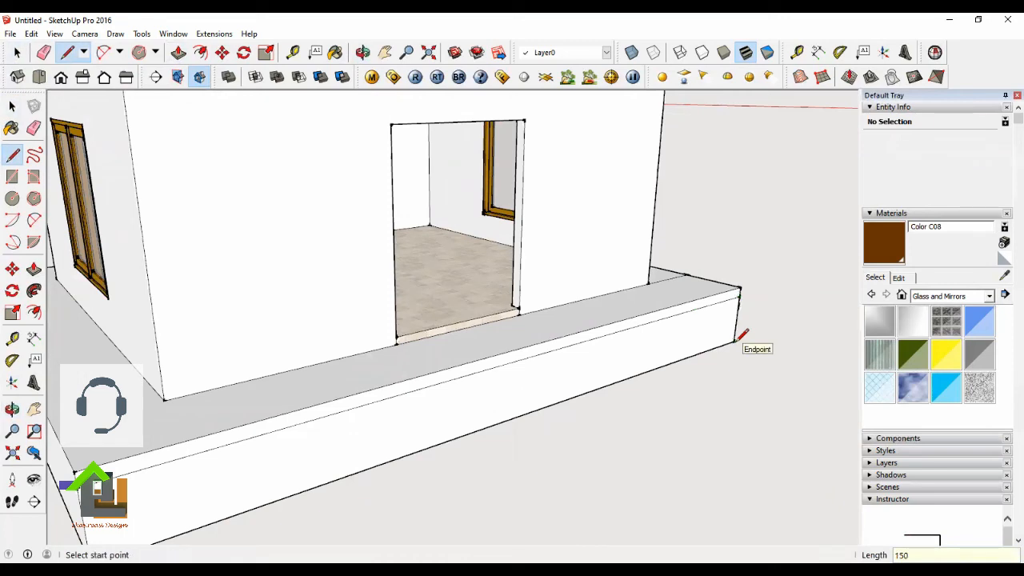
left_click(738, 297)
scroll(728, 304, "down", 3)
scroll(690, 326, "down", 1)
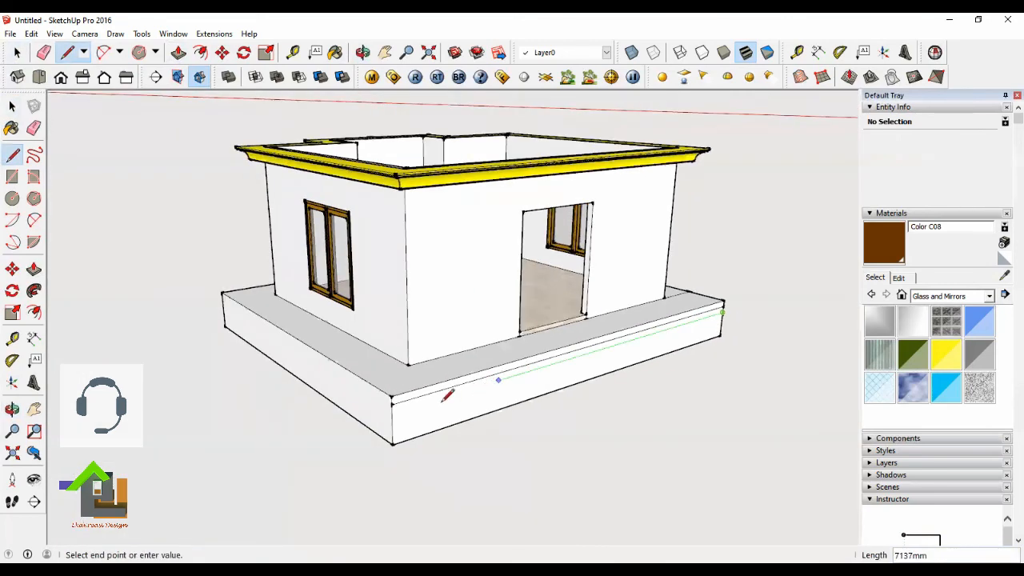
left_click(396, 414)
Step: Mark a further 150 mm down the near corner edge and draw a third horizontal line across the plinth face
scroll(397, 414, "up", 1)
left_click(392, 412)
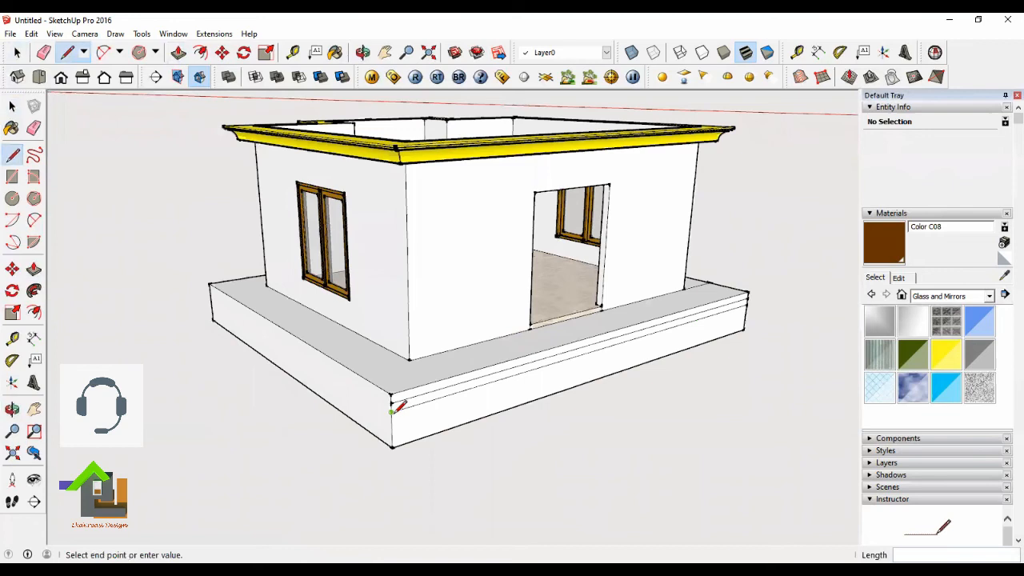
type("150")
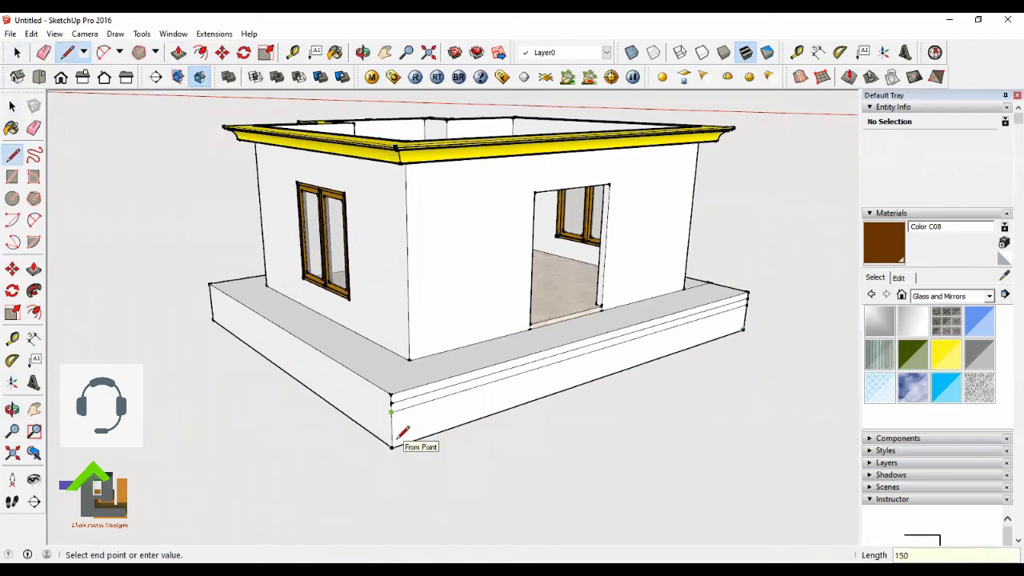
key("Return")
left_click(391, 422)
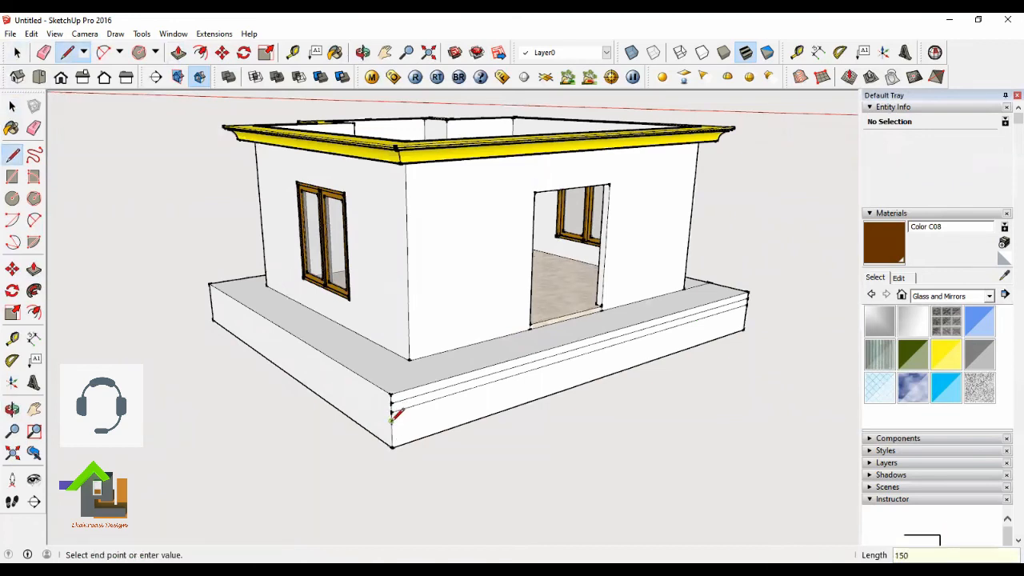
left_click(746, 308)
Step: Push/Pull the lowest strip of the doorway-side plinth face outward by 1600 mm
left_click(178, 53)
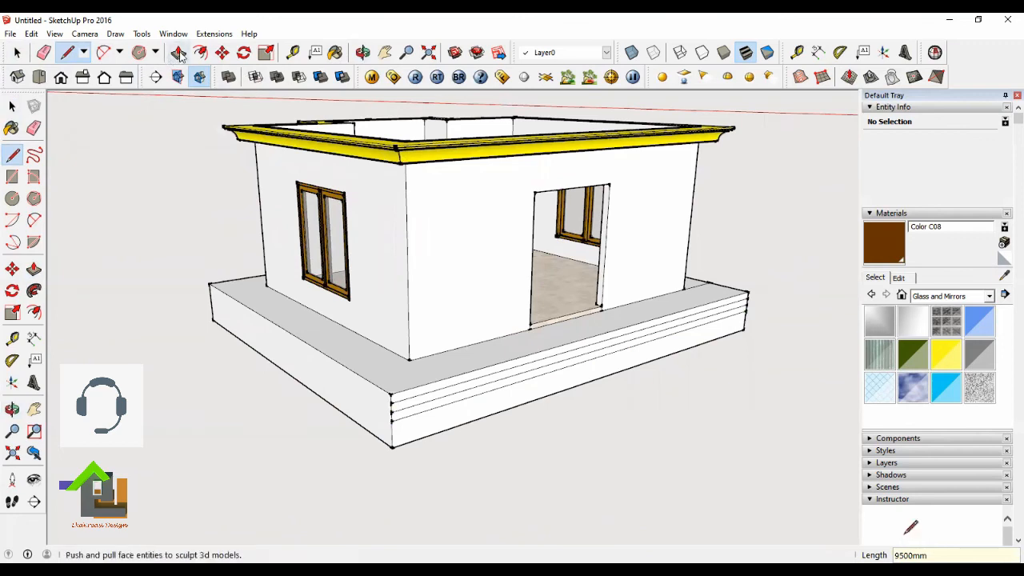
middle_click_drag(586, 345, 670, 352)
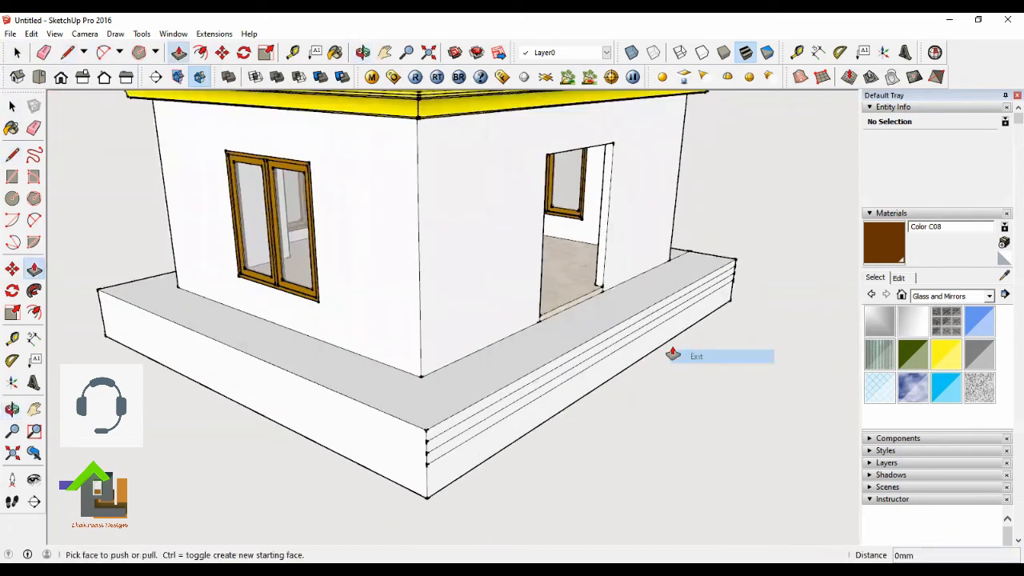
left_click(663, 313)
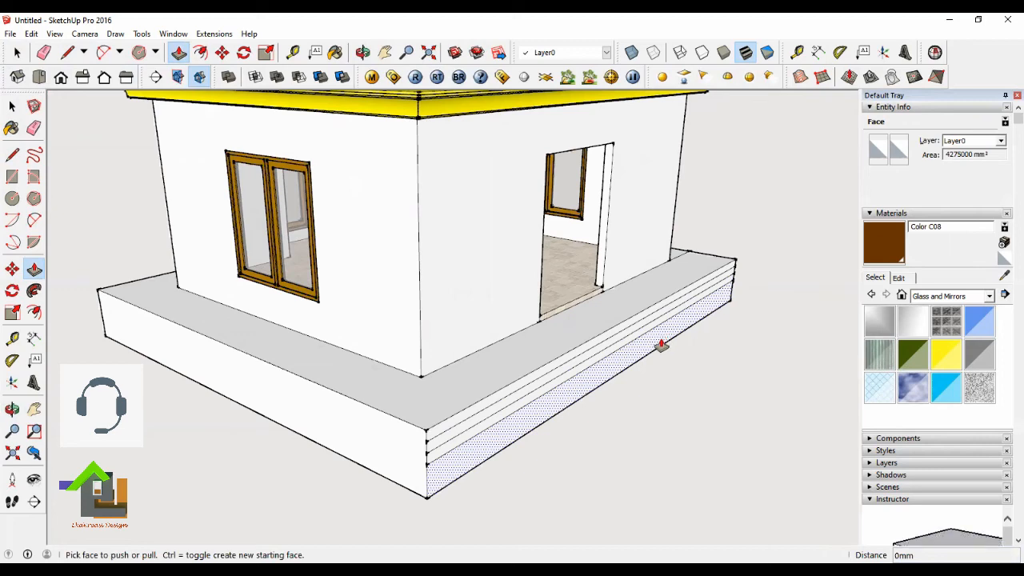
left_click(665, 342)
type("1")
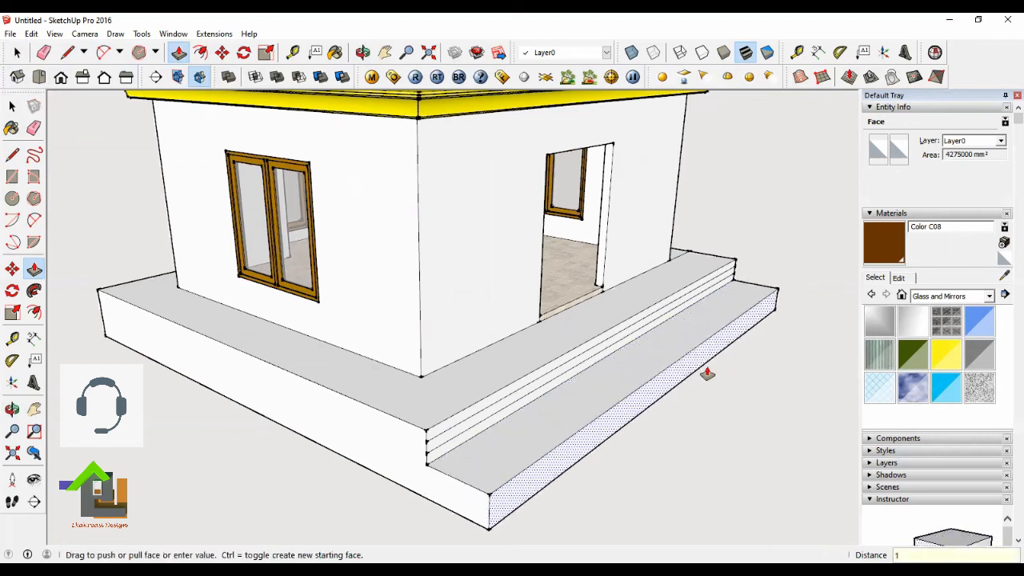
key("Return")
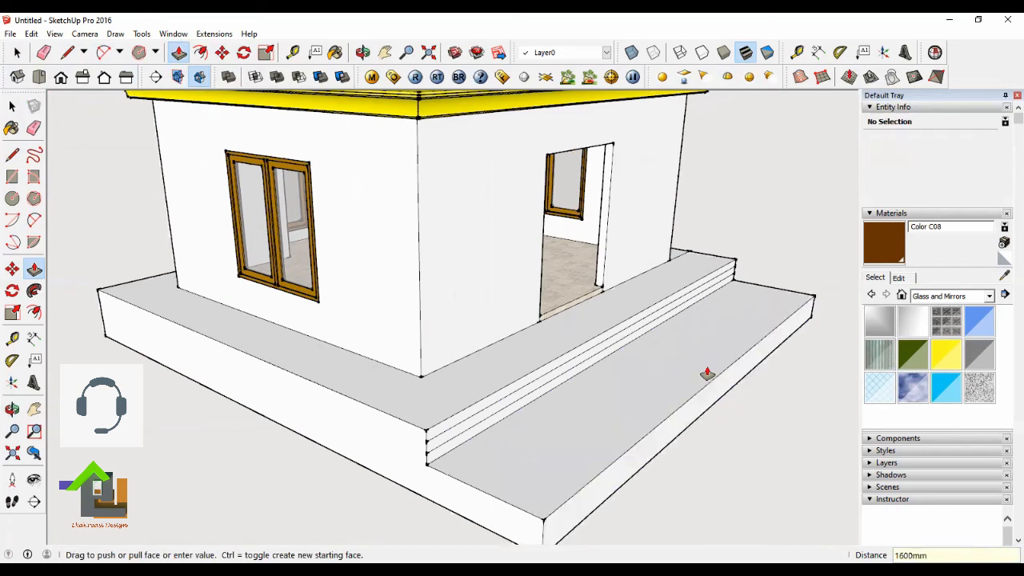
Step: Push/Pull the next two strips above outward by 1600 mm each, flush with the extended lowest strip
left_click(676, 319)
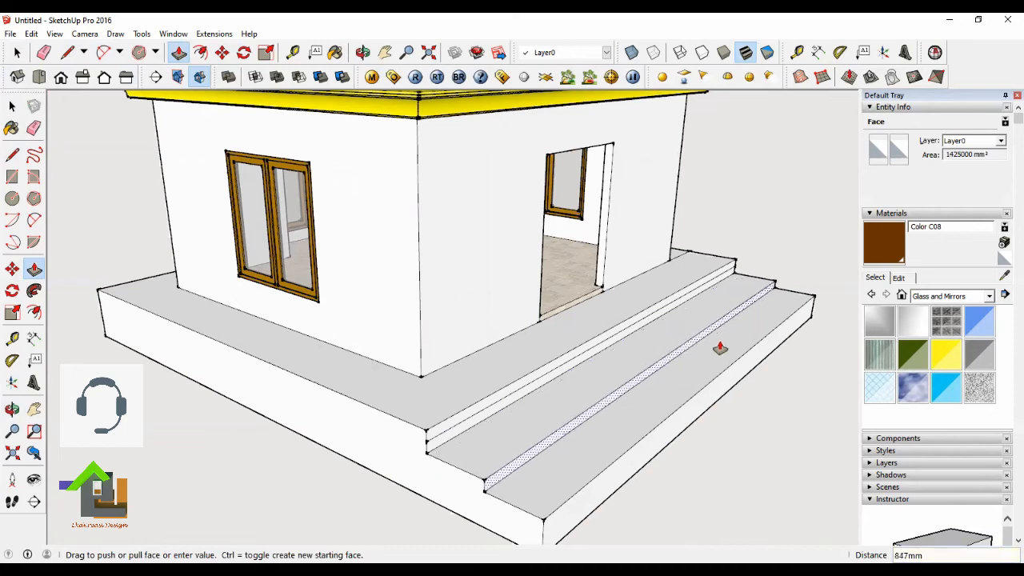
left_click(750, 359)
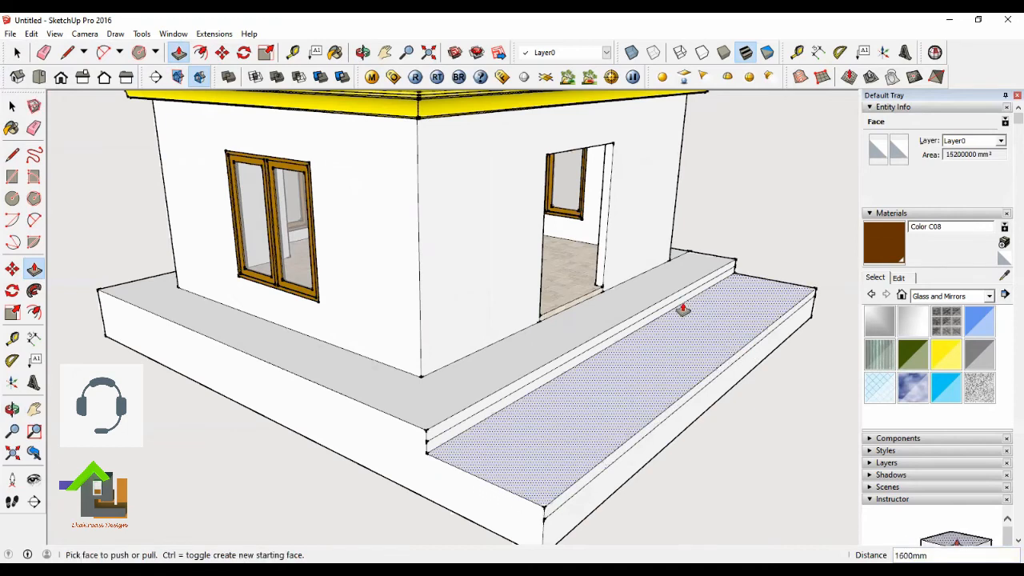
left_click(679, 304)
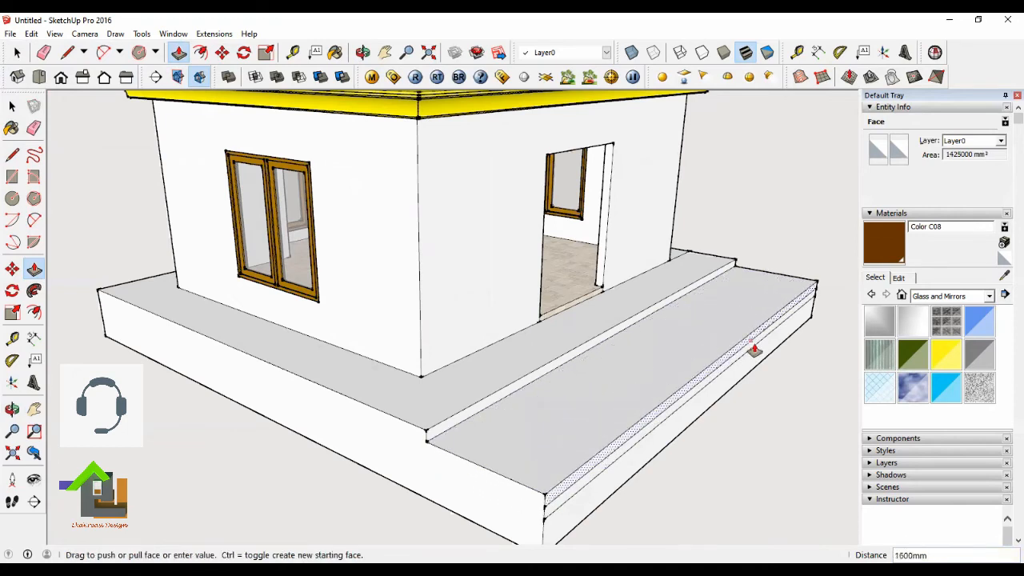
left_click(753, 349)
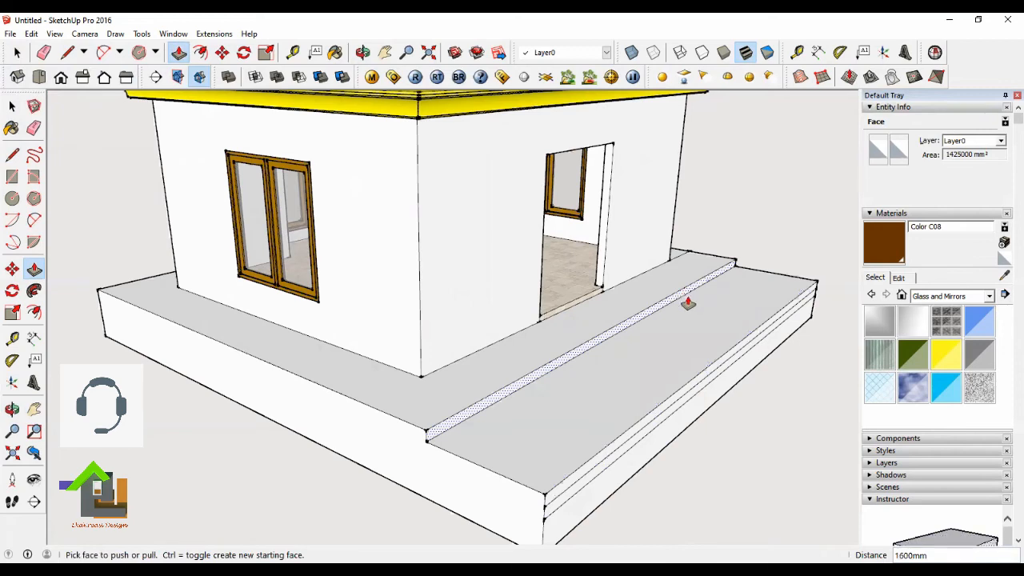
Step: Push/Pull the second riser of the doorway-side plinth back by 800 mm and the third riser back by 400 mm
left_click(739, 353)
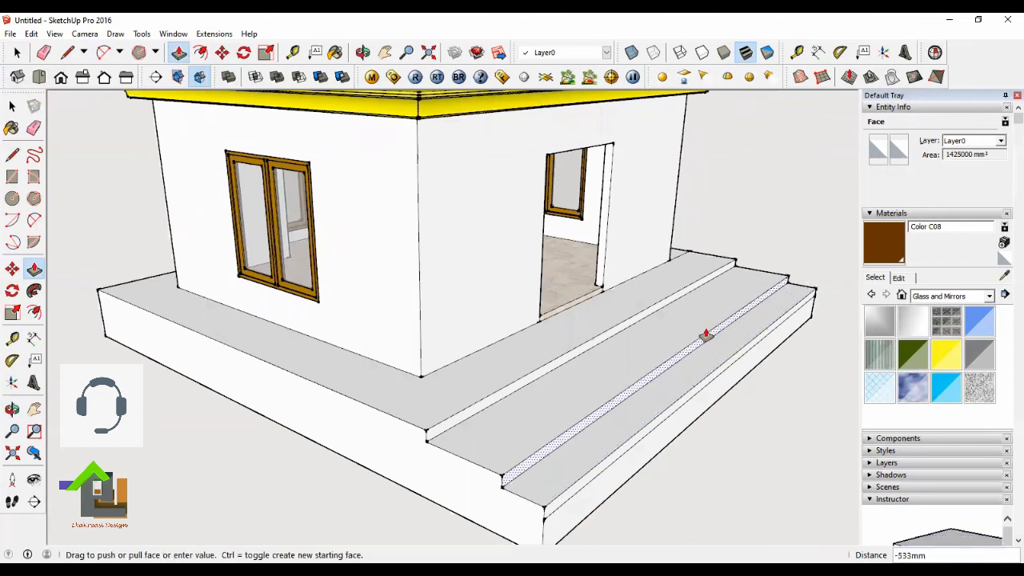
type("800")
key("Return")
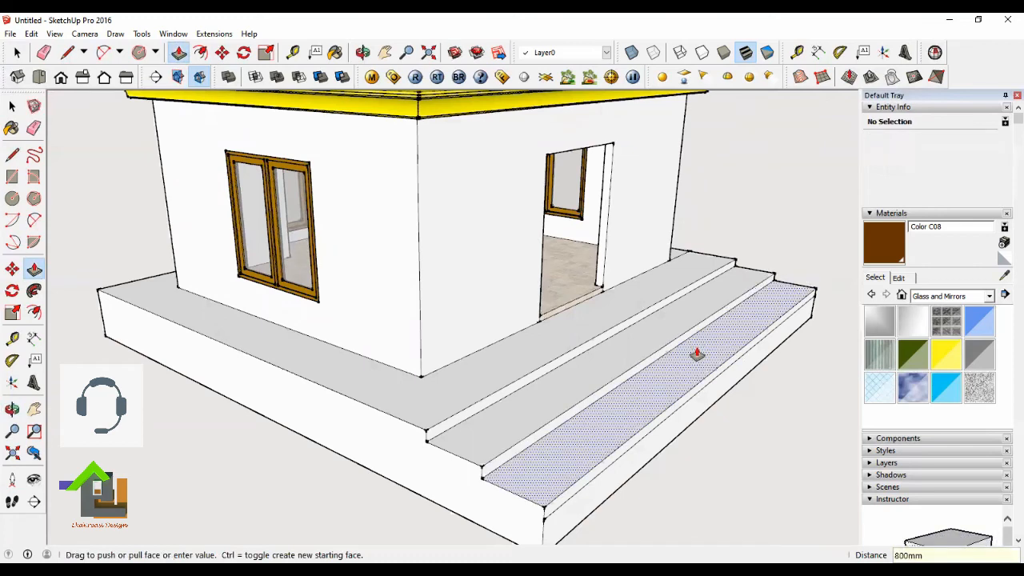
left_click(711, 381)
type("400")
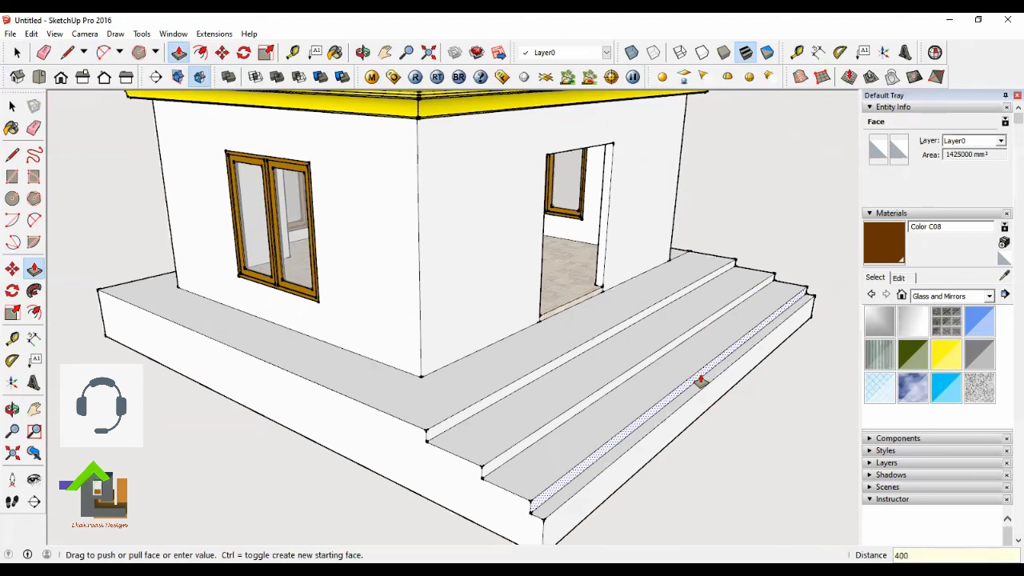
key("Return")
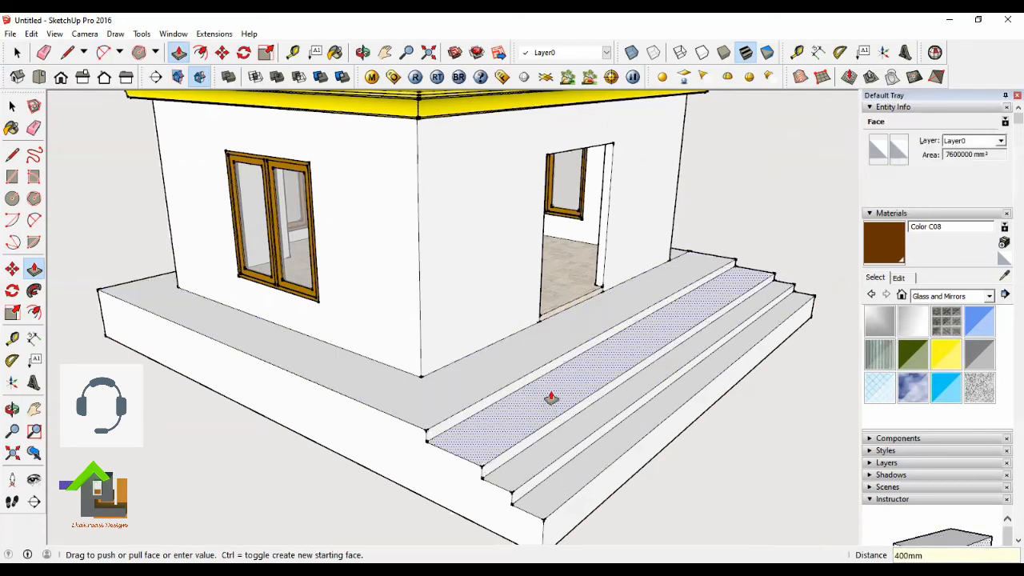
Step: Push/Pull the second riser further back toward the house, halving the depth of the uppermost tread
scroll(604, 361, "up", 2)
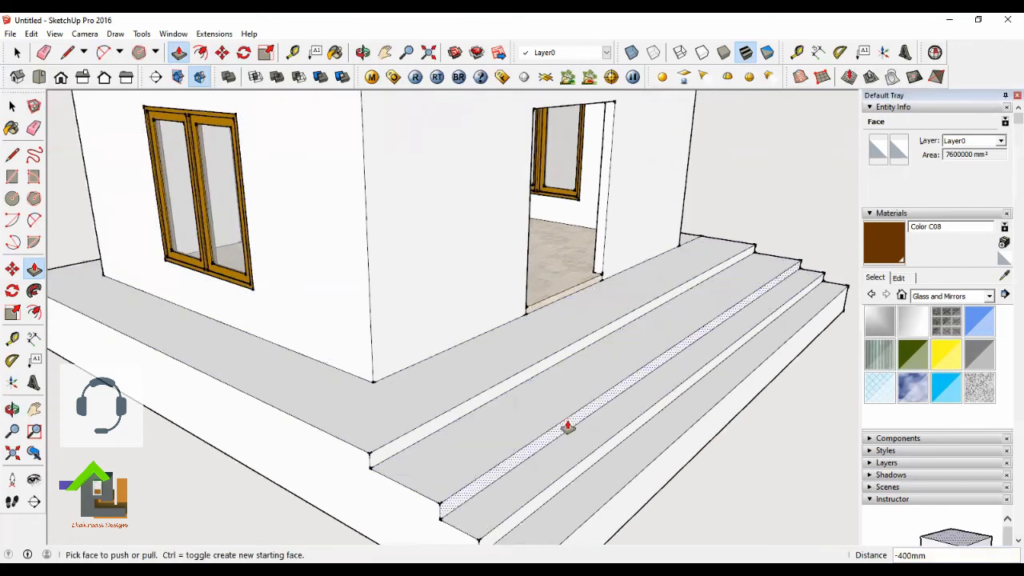
left_click(563, 423)
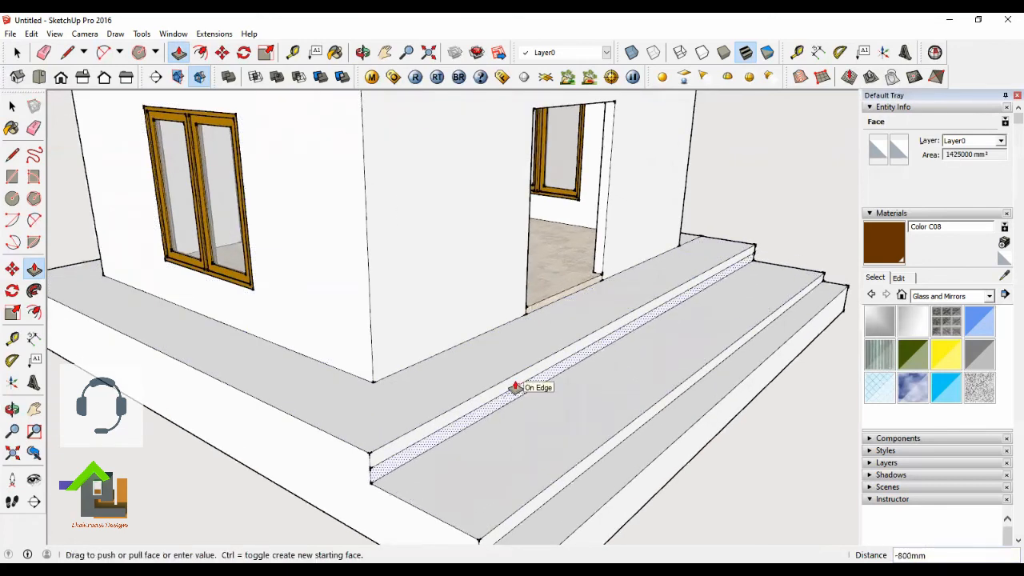
left_click(516, 387)
Step: Push/Pull the third riser and the lowest front face back by 400 mm each
left_click(663, 406)
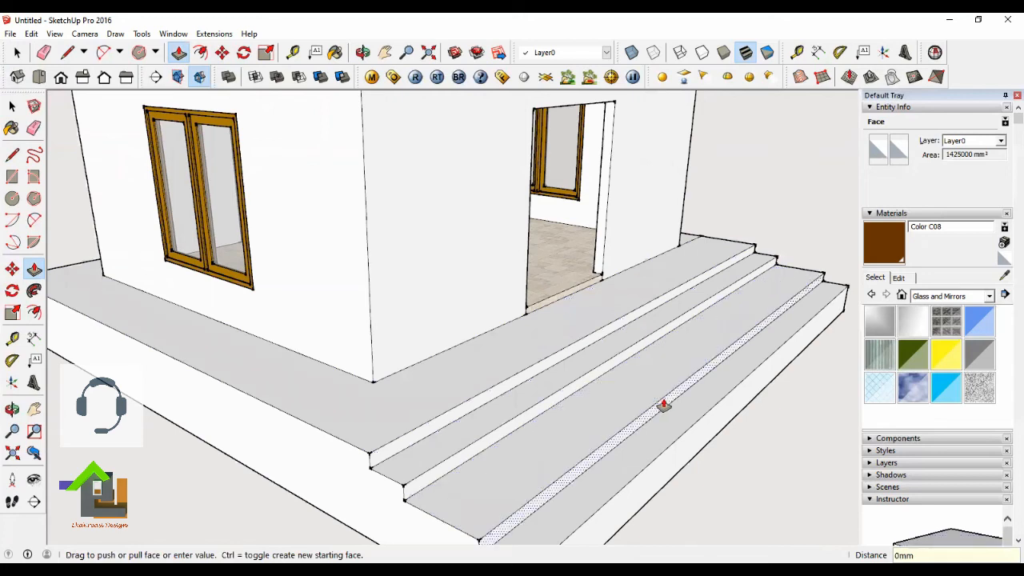
type("400")
key("Return")
left_click(726, 426)
type("400")
key("Return")
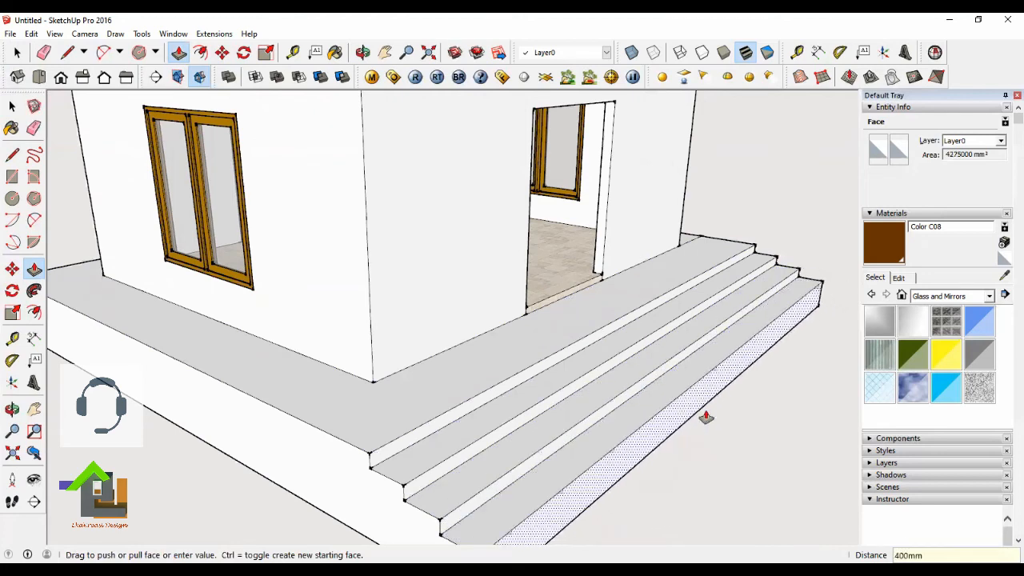
Step: Delete the leftover edge crossing the plinth top at the house corner beside the steps
middle_click_drag(300, 116, 516, 331)
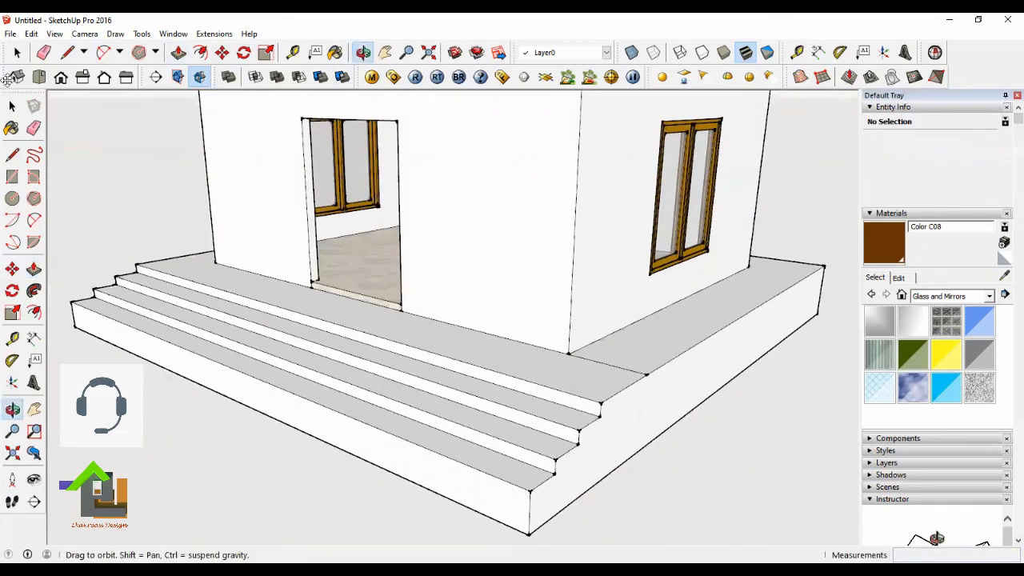
left_click(586, 362)
key("Delete")
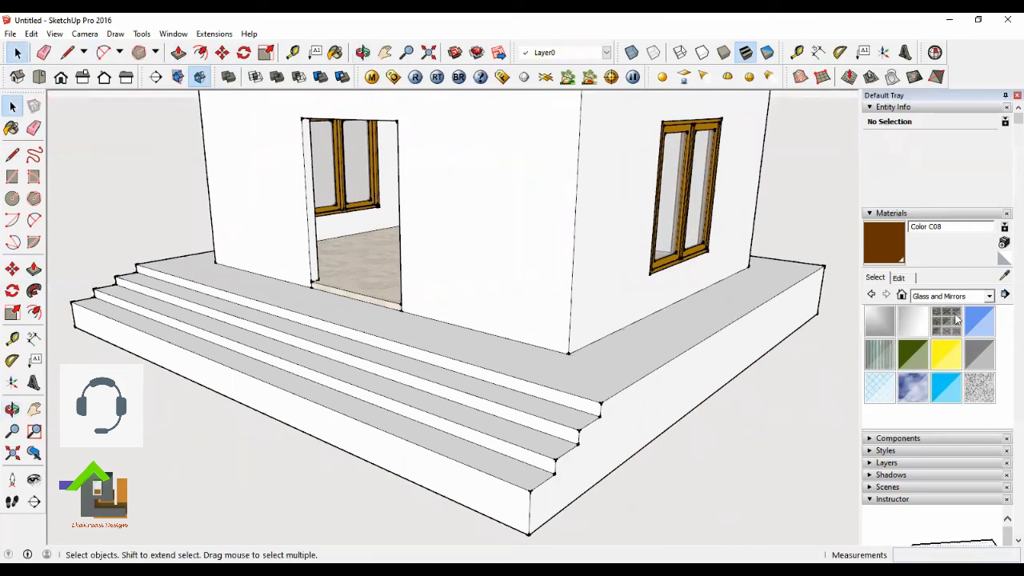
Step: Paint the plinth top and the step treads and upper risers with the Tile Limestone Multi material
left_click(990, 296)
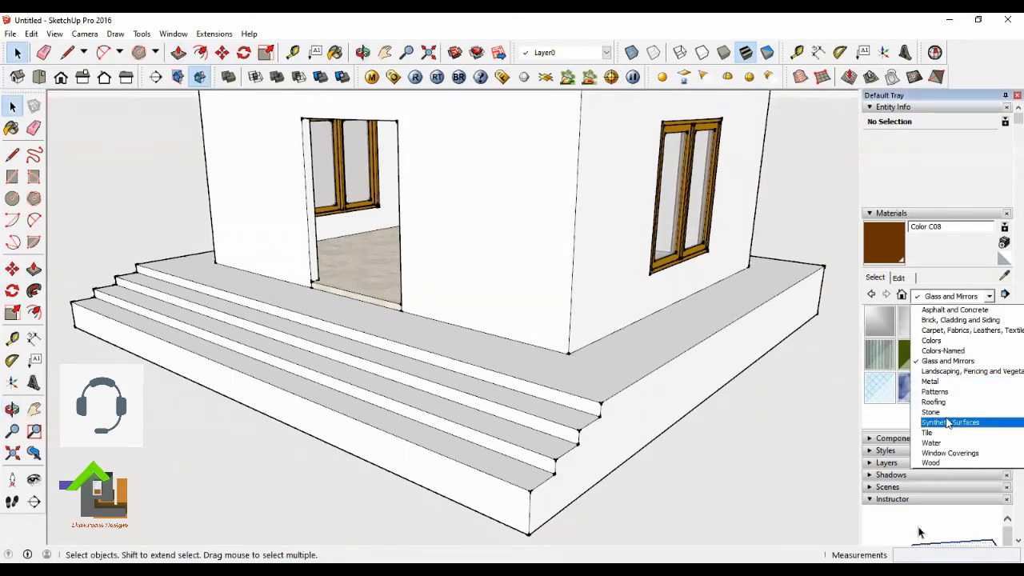
left_click(941, 425)
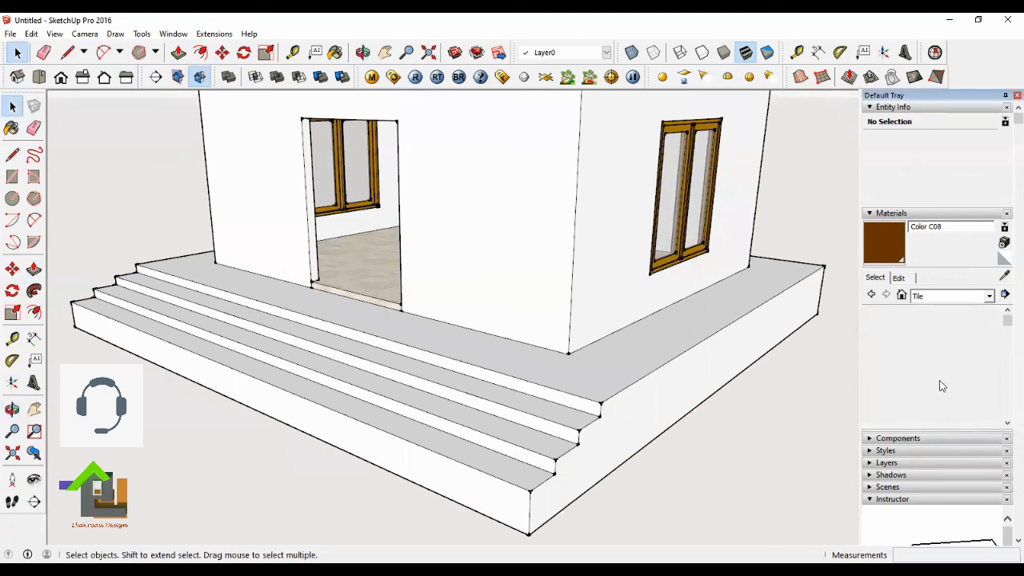
scroll(983, 371, "down", 3)
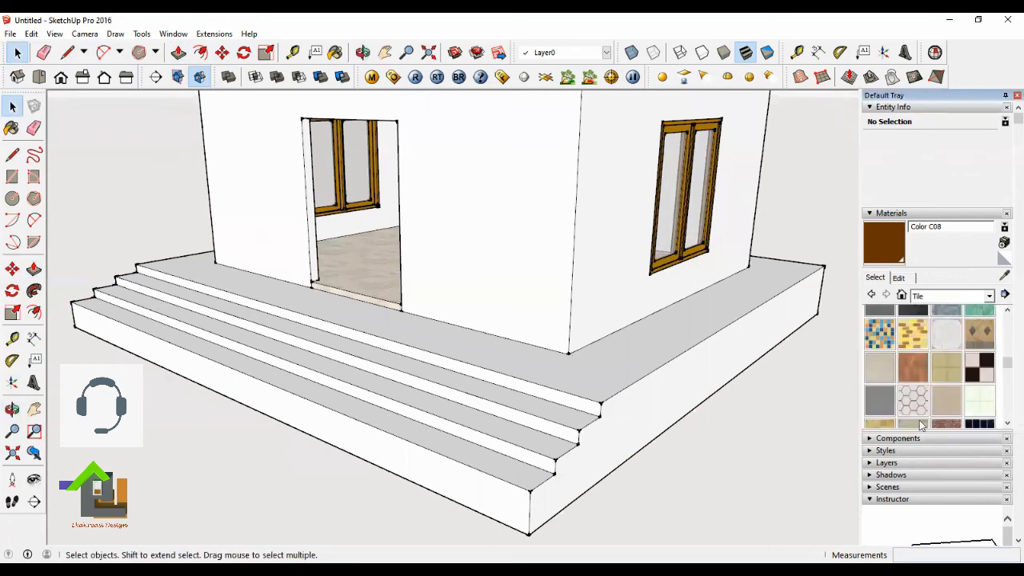
scroll(932, 402, "down", 2)
left_click(883, 360)
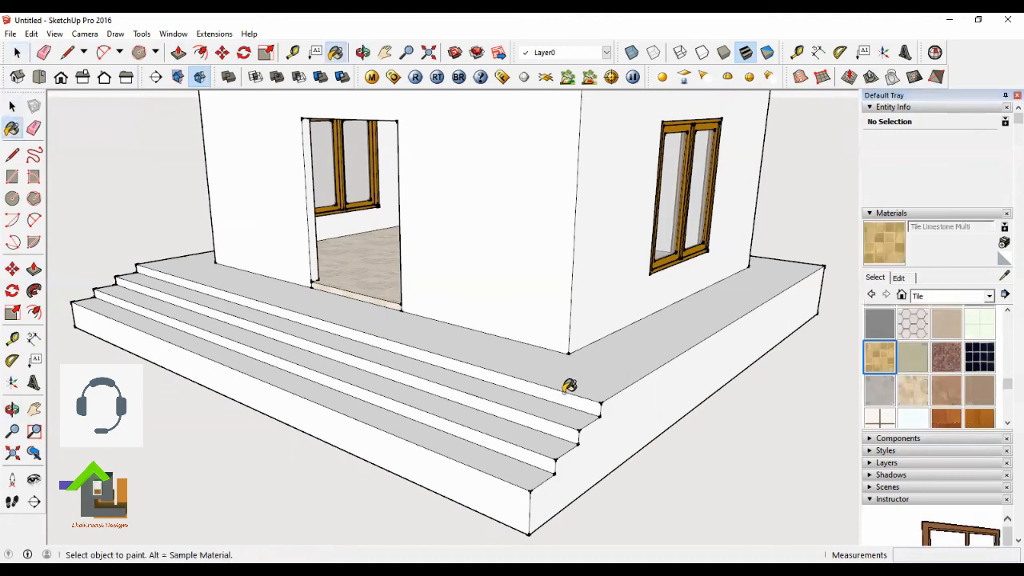
left_click(566, 372)
left_click(537, 387)
left_click(526, 397)
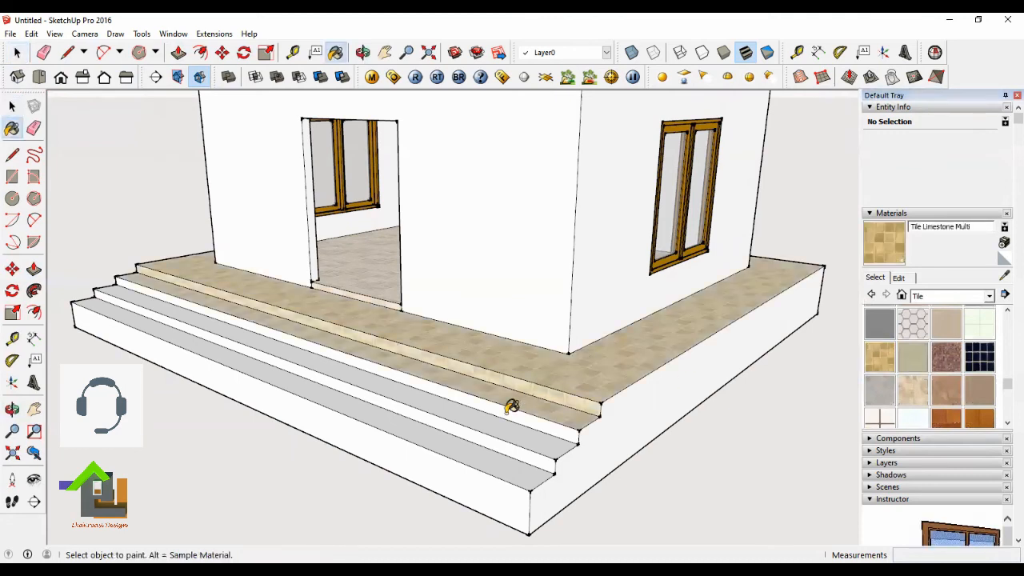
left_click(509, 412)
left_click(502, 422)
left_click(487, 445)
left_click(482, 455)
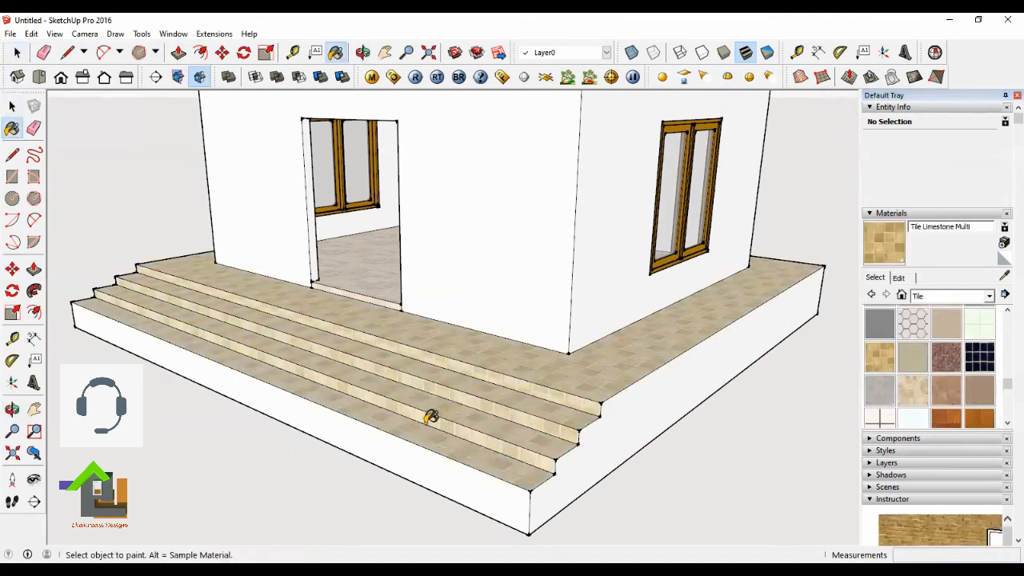
Step: Paint the lowest front face of the steps and the adjoining plinth sides with Tile Limestone Multi
left_click(395, 438)
left_click(614, 399)
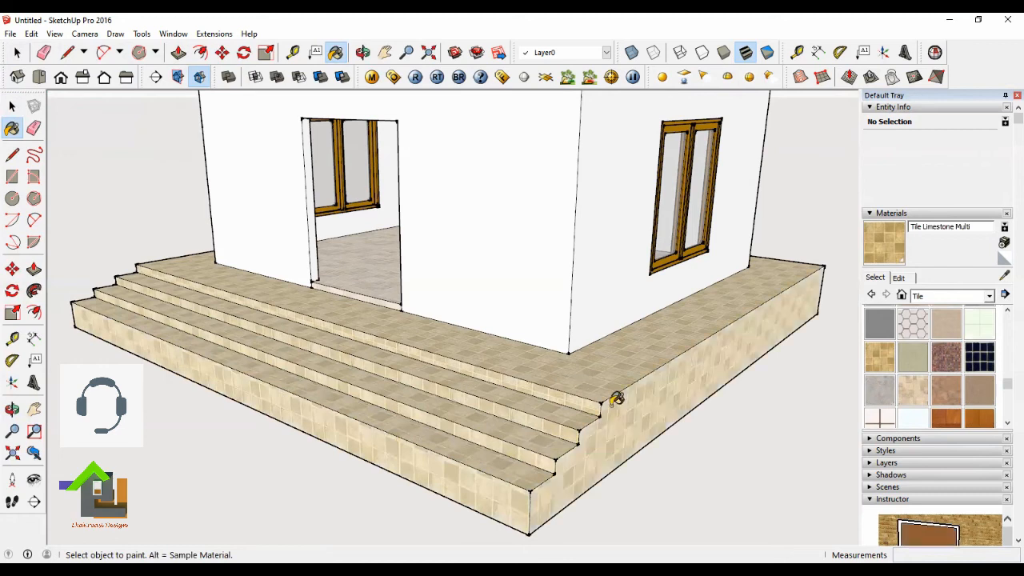
mouse_move(326, 240)
middle_mouse_down()
mouse_move(599, 318)
mouse_move(327, 425)
middle_mouse_up()
left_click(296, 439)
mouse_move(331, 141)
middle_mouse_down()
mouse_move(516, 369)
mouse_move(488, 267)
mouse_move(528, 197)
middle_mouse_up()
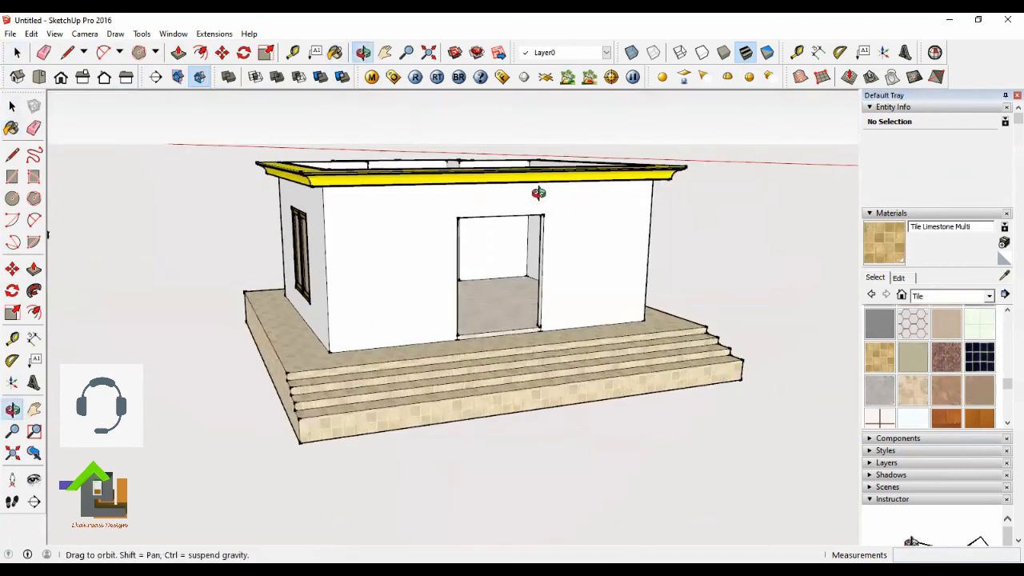
scroll(507, 214, "up", 3)
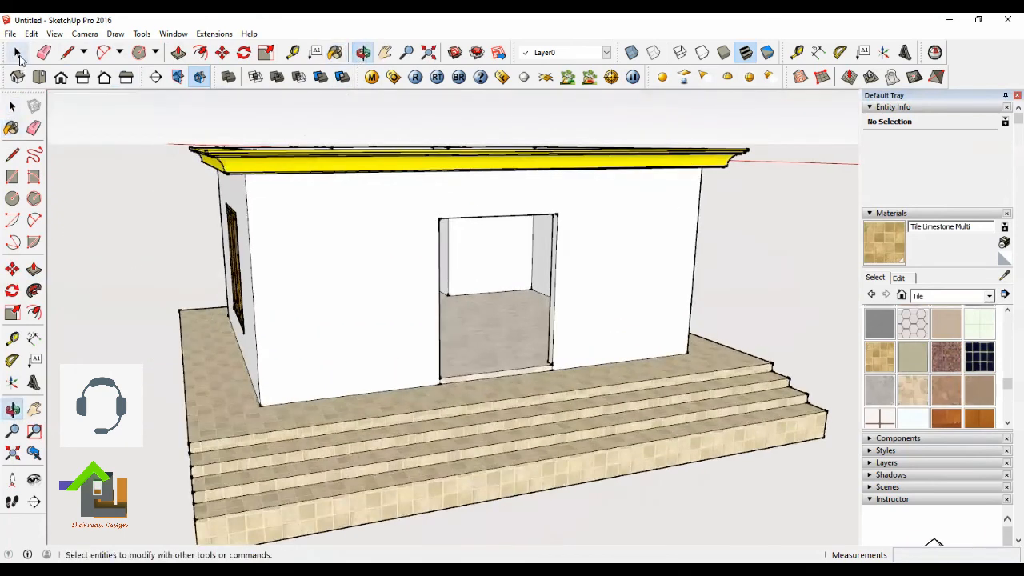
left_click(17, 54)
left_click(363, 54)
left_click_drag(552, 335, 624, 412)
left_click_drag(475, 312, 512, 268)
left_click(17, 52)
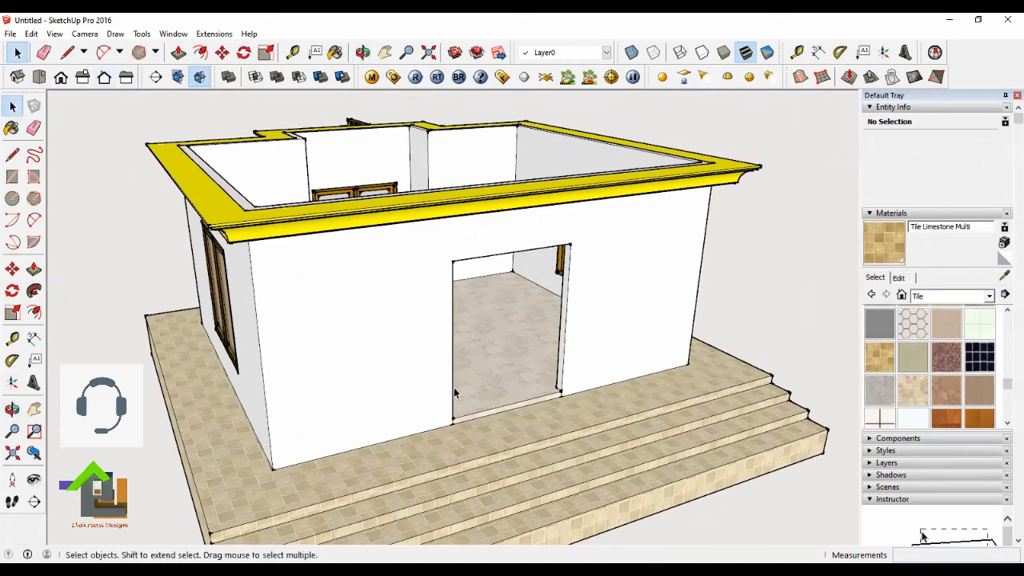
left_click(508, 254)
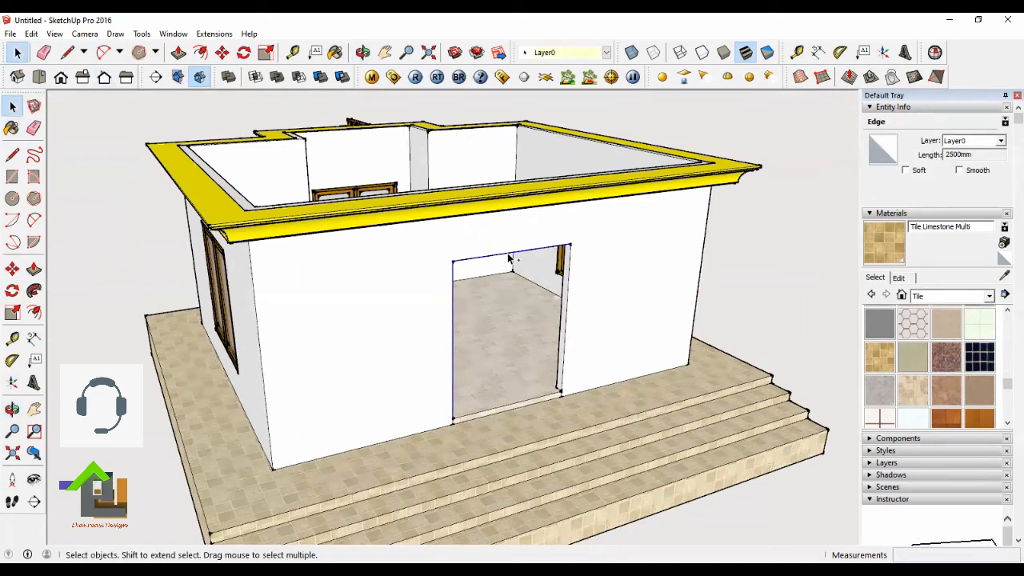
left_click(567, 286, "shift")
left_click(222, 52)
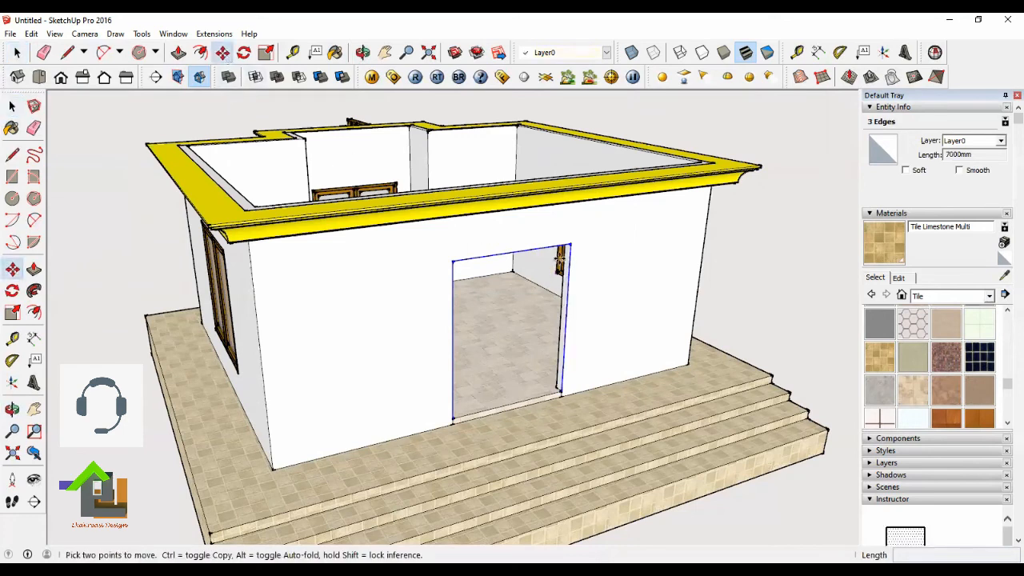
key("space")
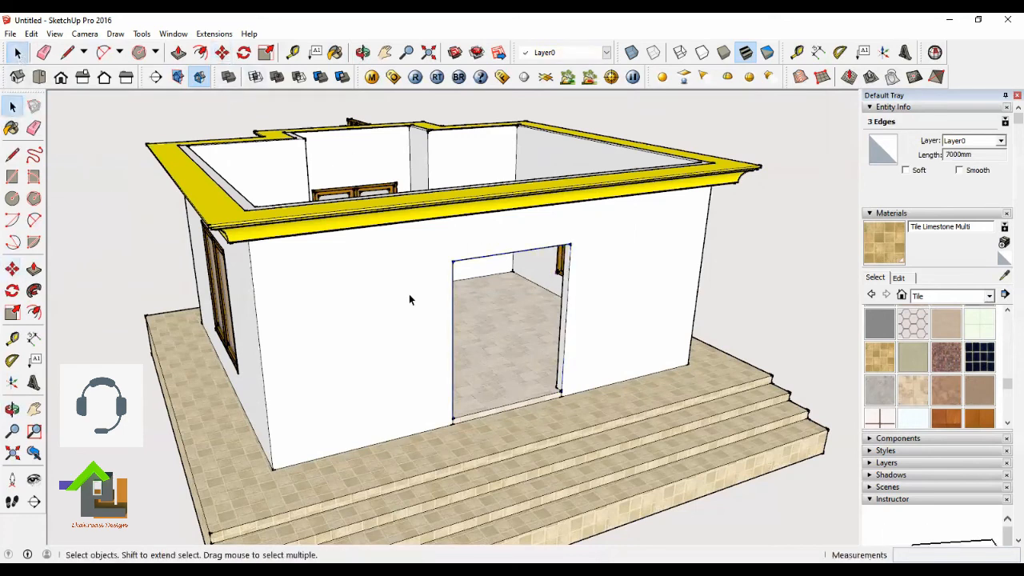
Step: Copy the front wall face with the doorway along the green axis to empty ground about 19.6 m beside the house
left_click(399, 294)
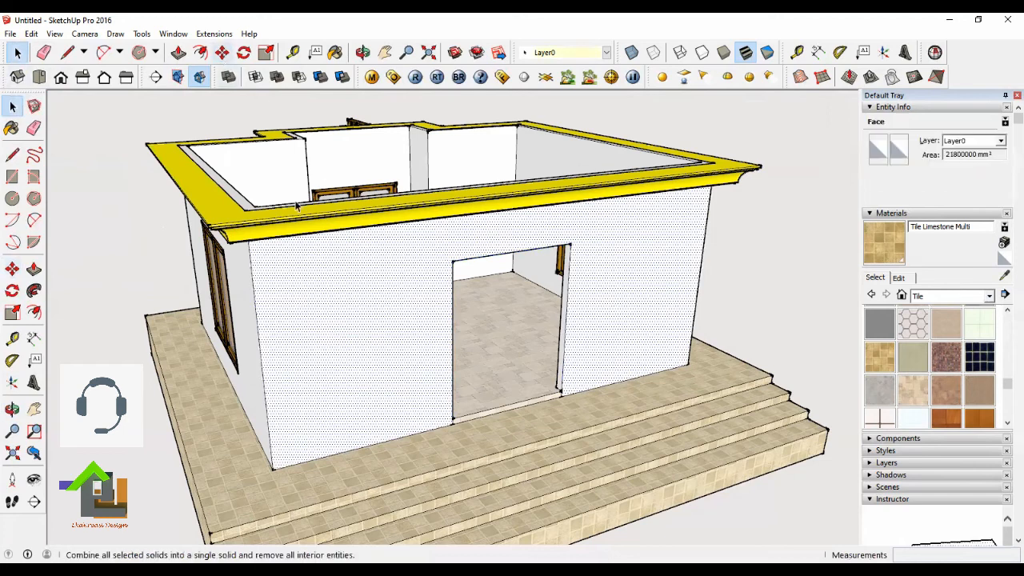
left_click(222, 54)
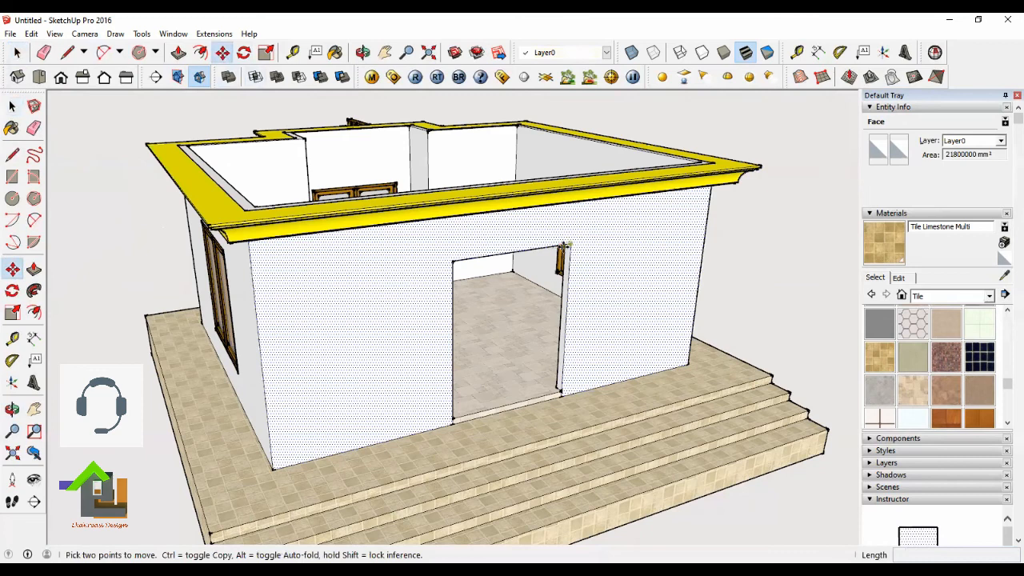
left_click(573, 243)
key("ctrl")
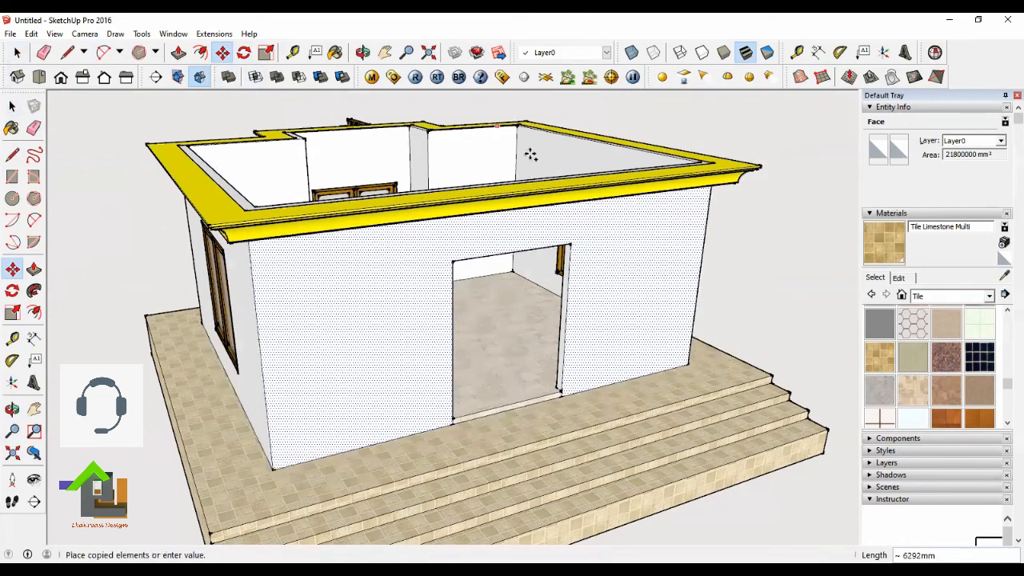
left_click(363, 53)
left_click_drag(371, 337, 294, 360)
left_click_drag(271, 322, 473, 337)
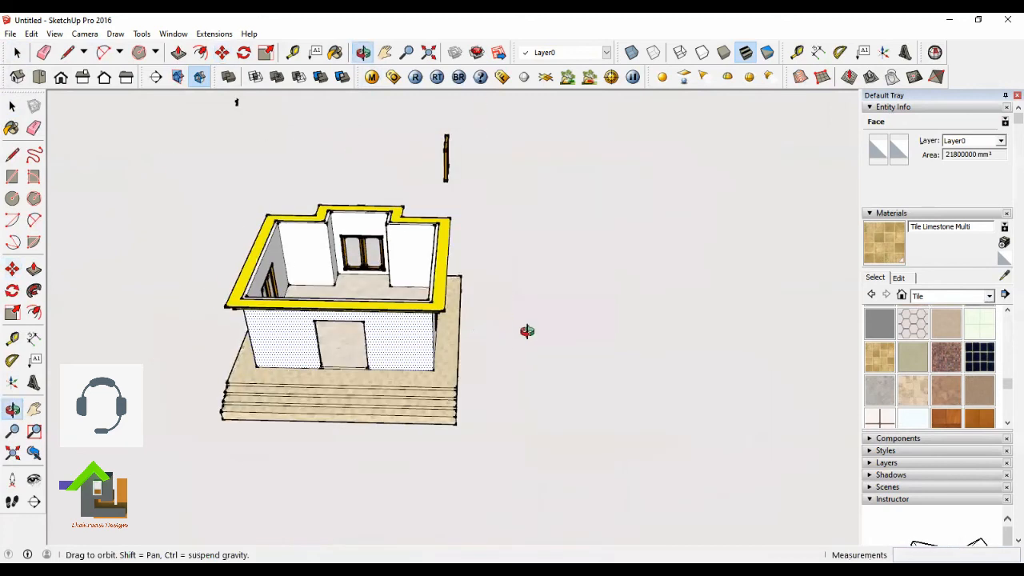
scroll(378, 325, "down", 2)
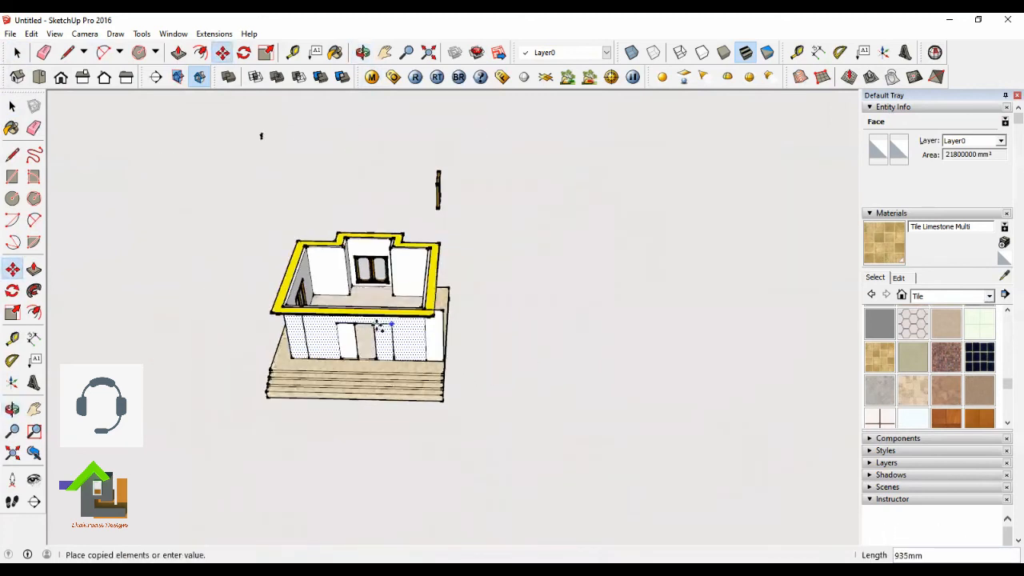
scroll(379, 325, "down", 1)
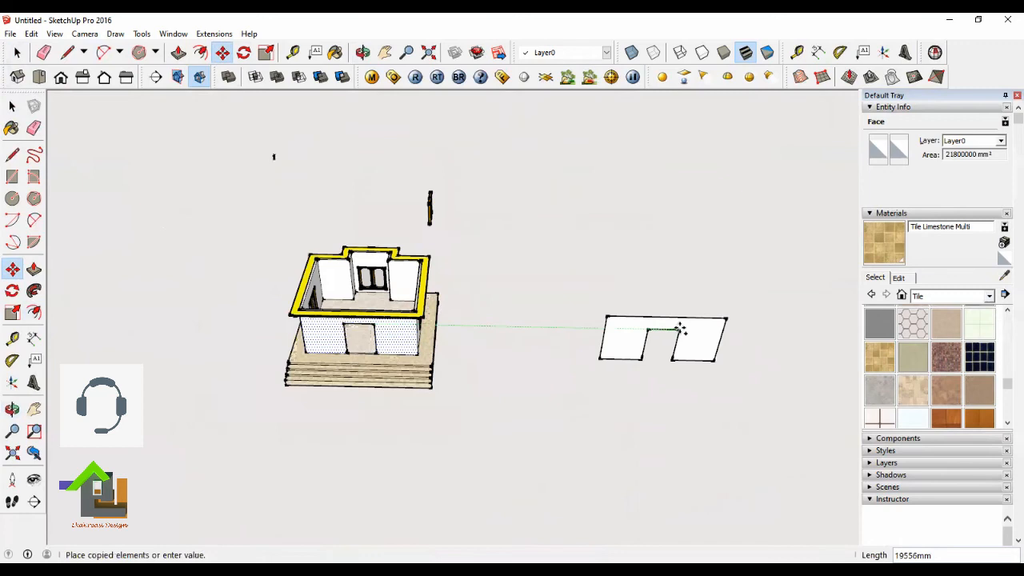
left_click(679, 330)
Step: Draw a line between the jamb endpoints just above the copied doorway's base and delete it, merging the split jamb edges
scroll(692, 328, "up", 3)
key("o")
scroll(714, 336, "up", 2)
left_click_drag(714, 336, 664, 287)
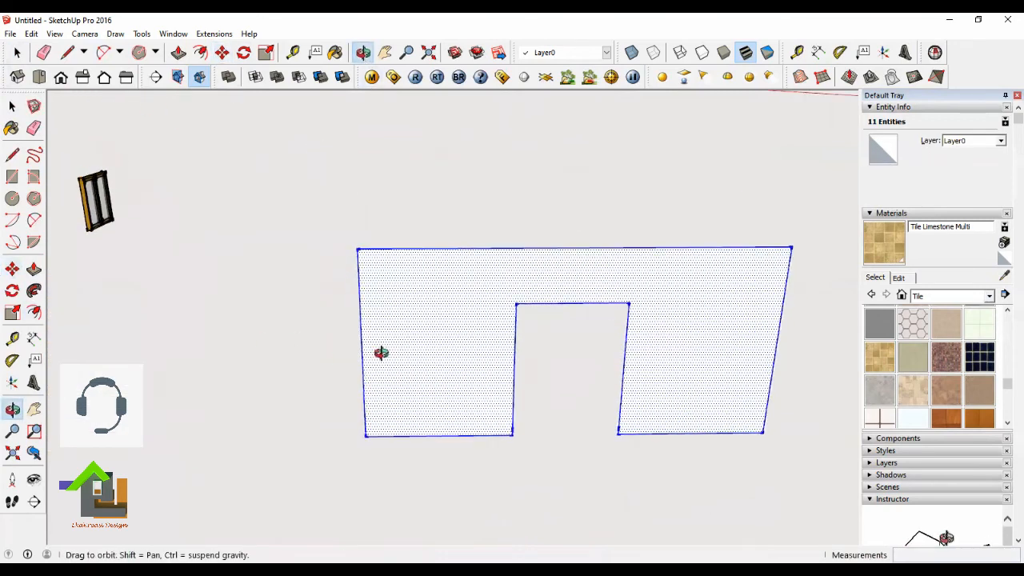
left_click(12, 106)
scroll(500, 296, "up", 2)
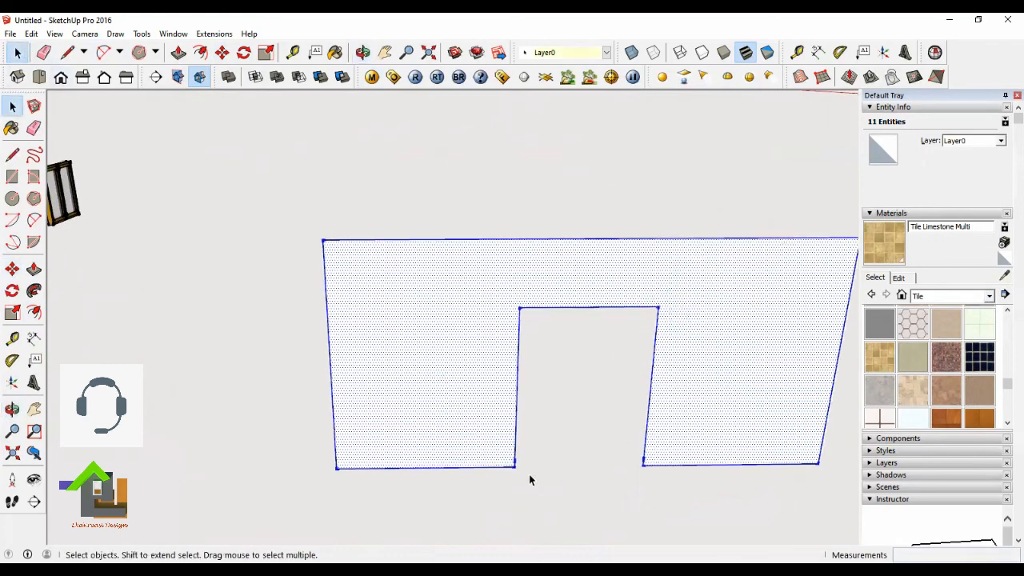
left_click(67, 52)
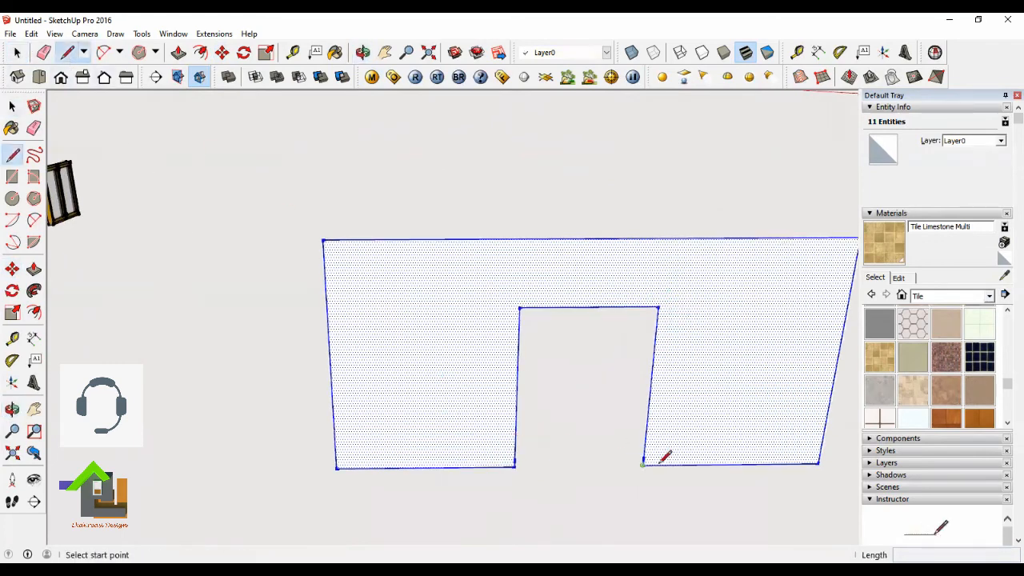
scroll(665, 455, "up", 1)
scroll(671, 450, "up", 1)
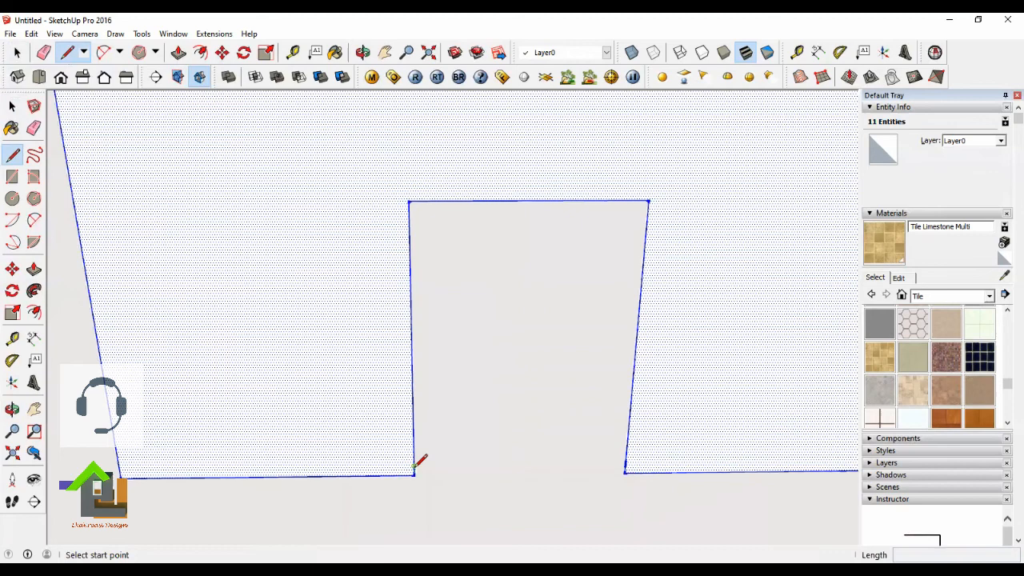
left_click(414, 467)
left_click(624, 464)
left_click(17, 52)
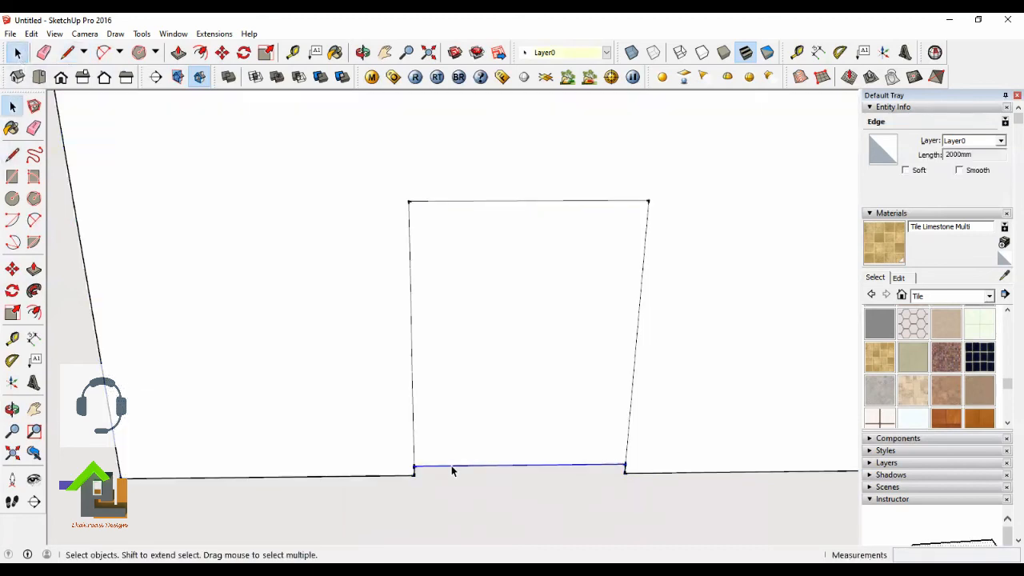
key("Delete")
Step: Offset the copied doorway's two jamb edges and head edge outward by 50 mm
left_click(411, 285)
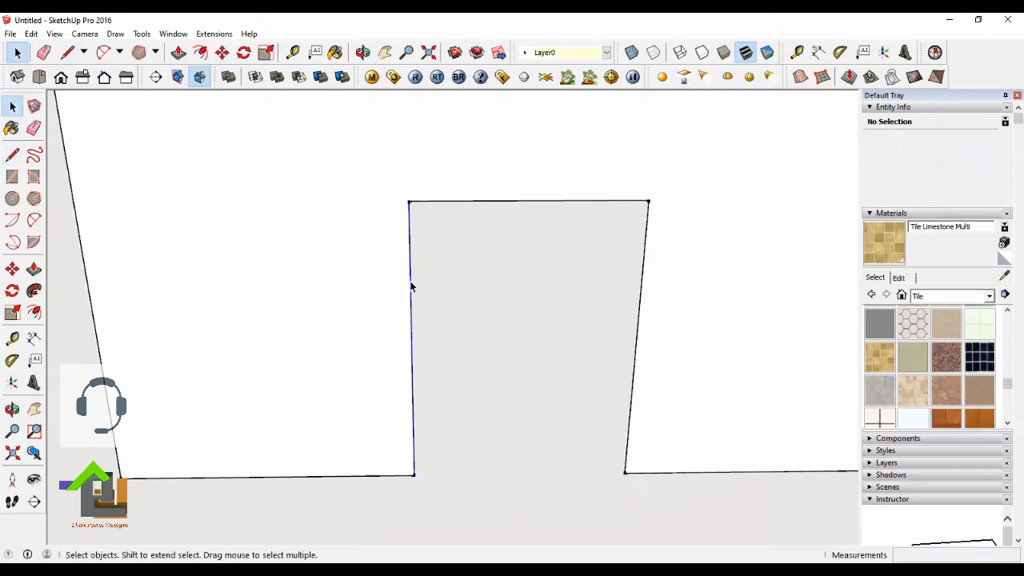
left_click(485, 201, "ctrl")
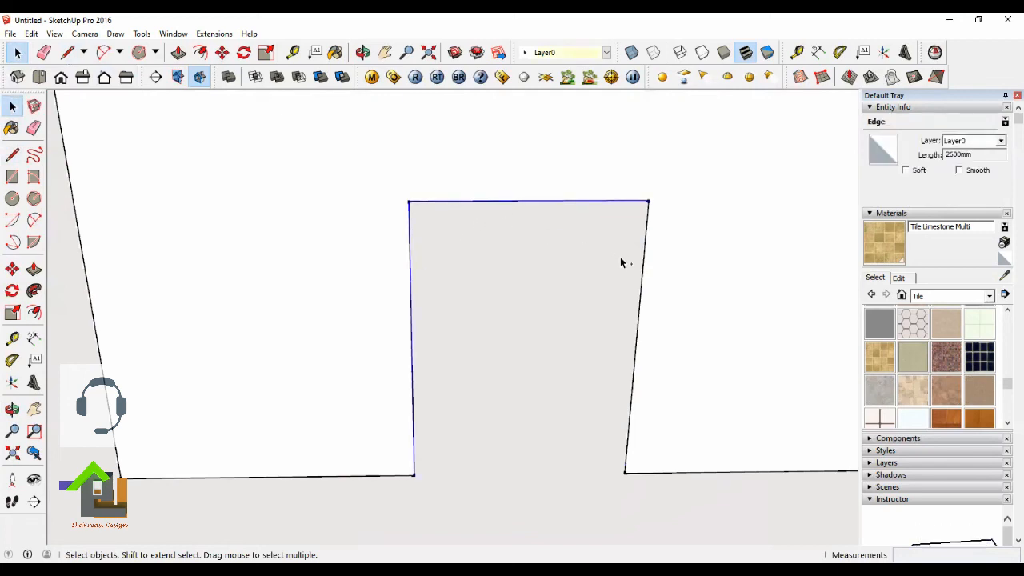
scroll(650, 339, "down", 2)
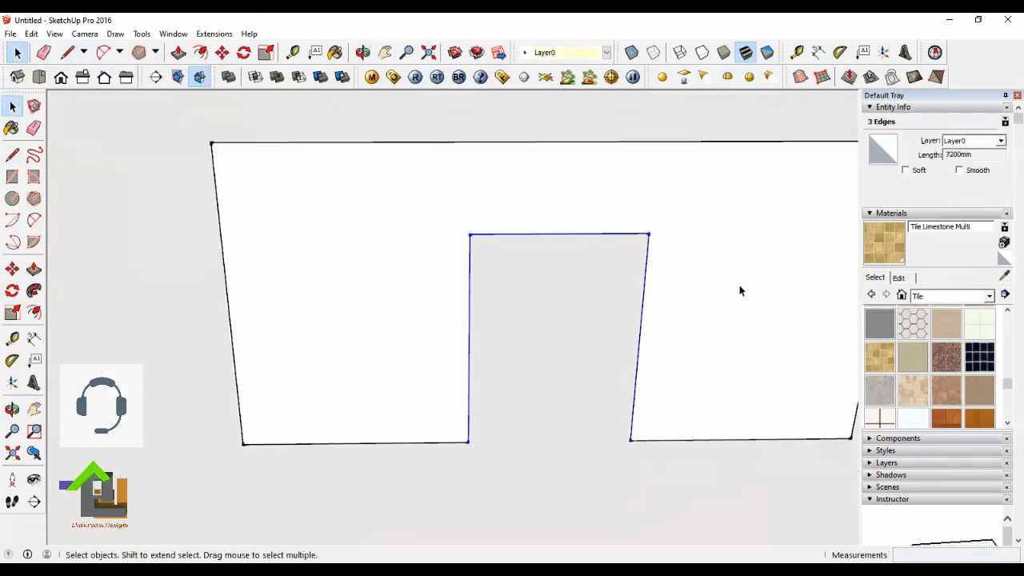
left_click(200, 52)
left_click(468, 290)
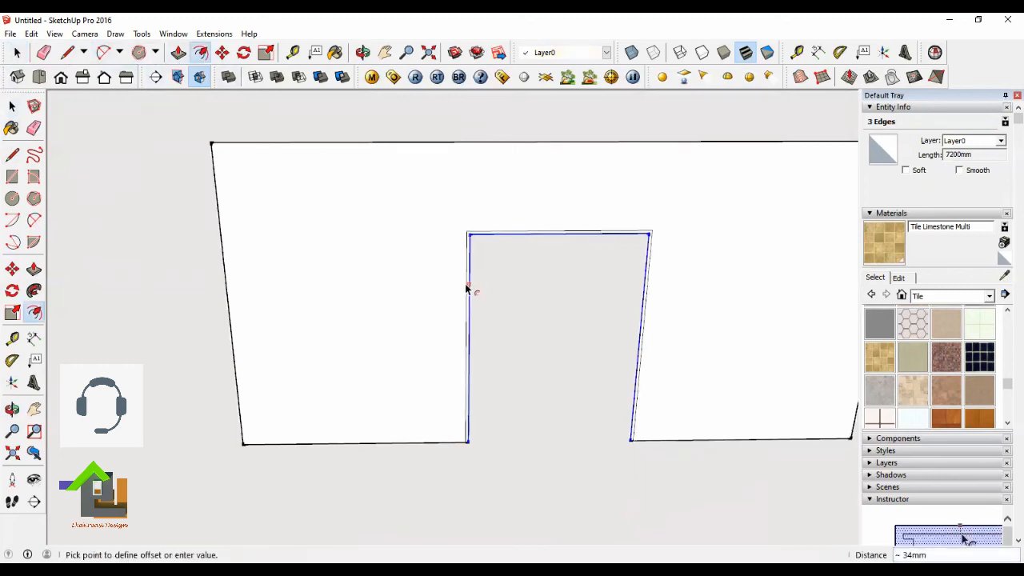
type("50")
key("Return")
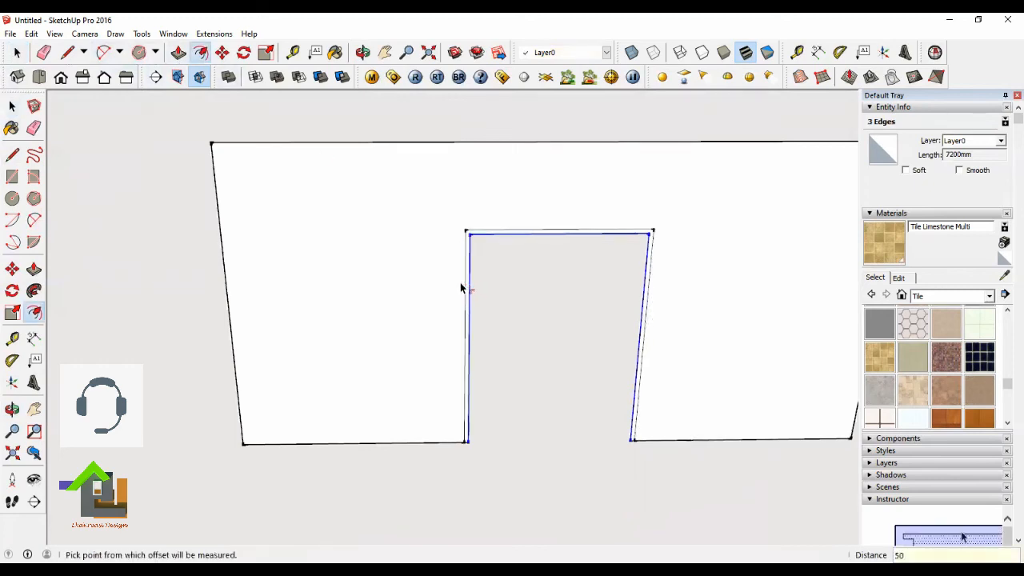
Step: Offset the three edges of the new doorway outline outward by 150 mm
left_click(17, 52)
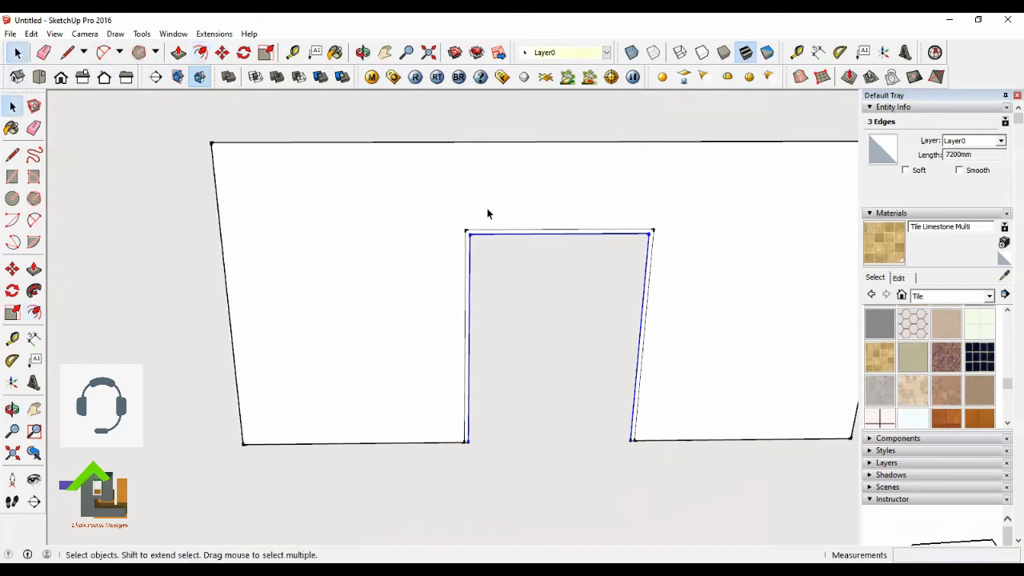
left_click(467, 240)
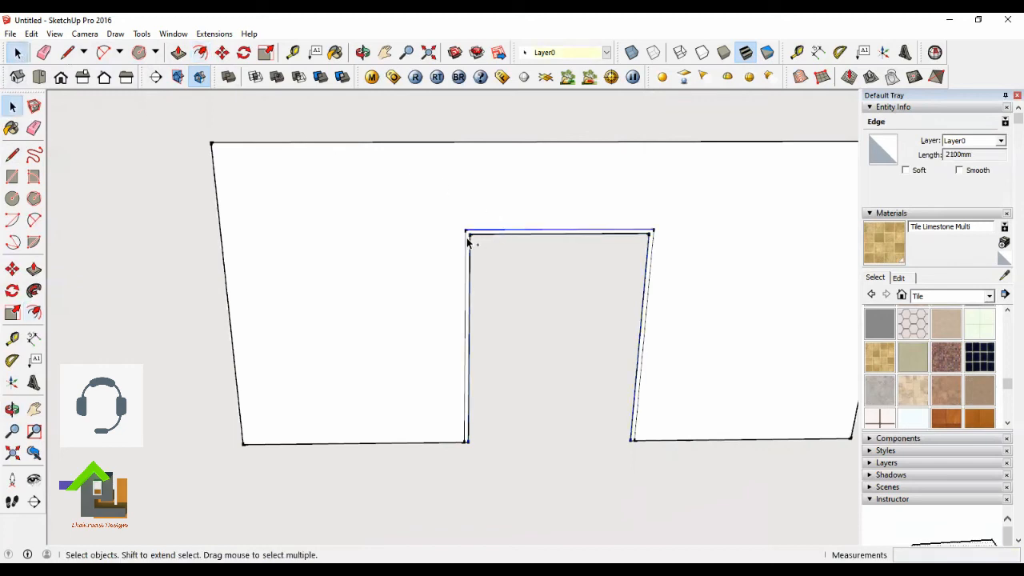
left_click(650, 270, "shift")
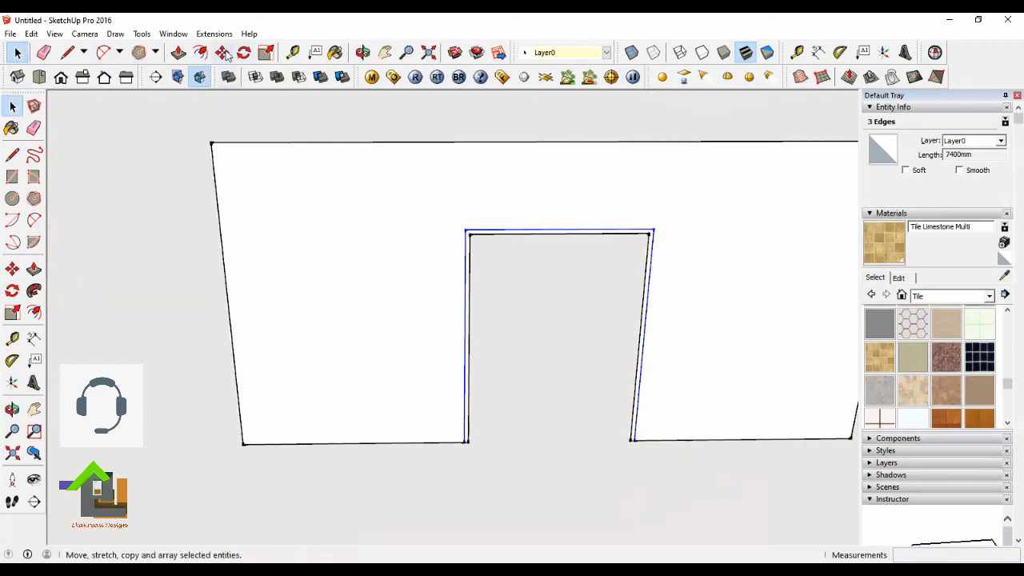
left_click(200, 52)
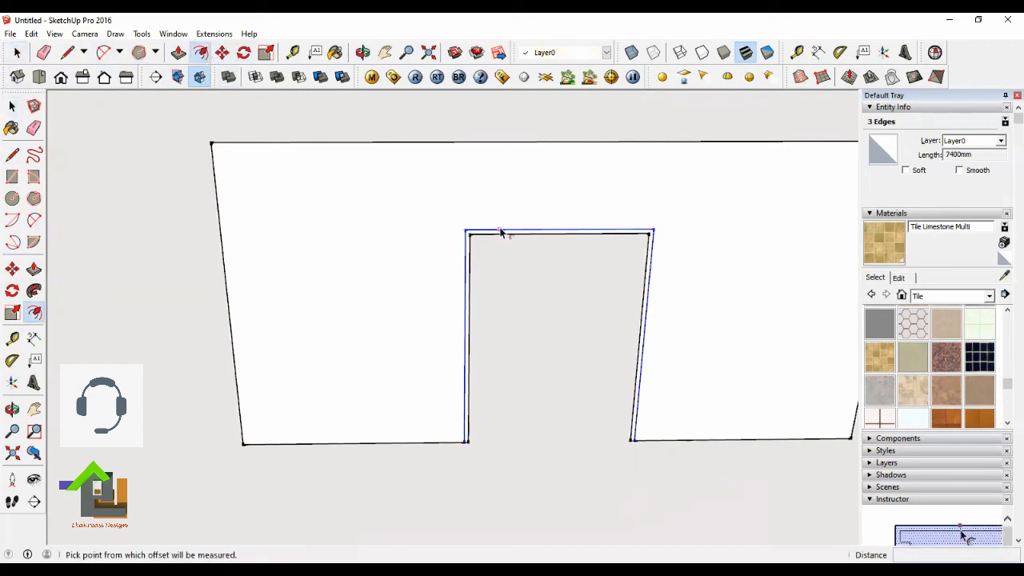
left_click(500, 232)
type("150")
key("Return")
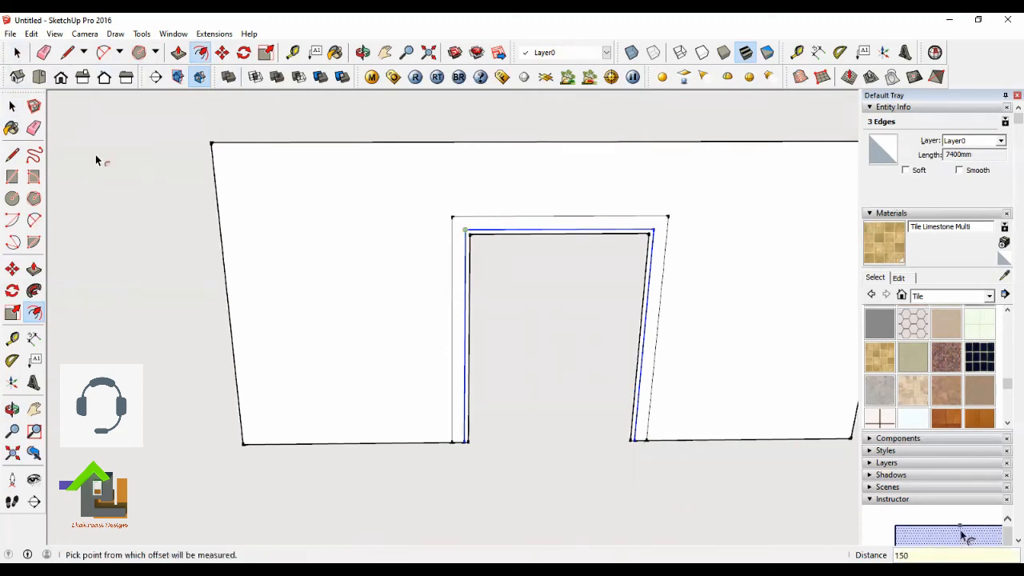
Step: Draw 500 mm line segments inward along the middle outline's head edge from both of its upper corners
left_click(67, 52)
scroll(631, 171, "up", 3)
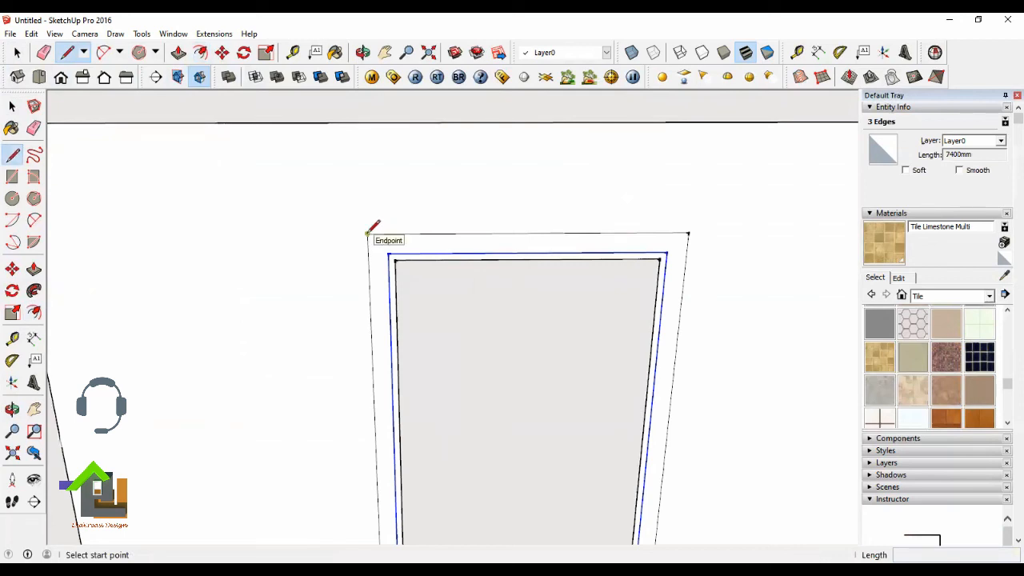
left_click(389, 252)
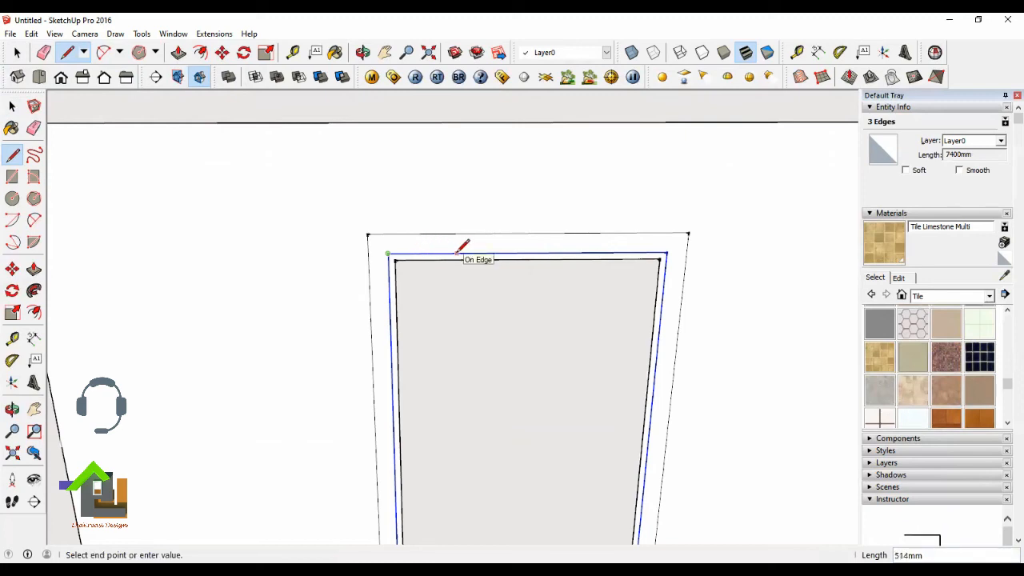
type("500")
key("Return")
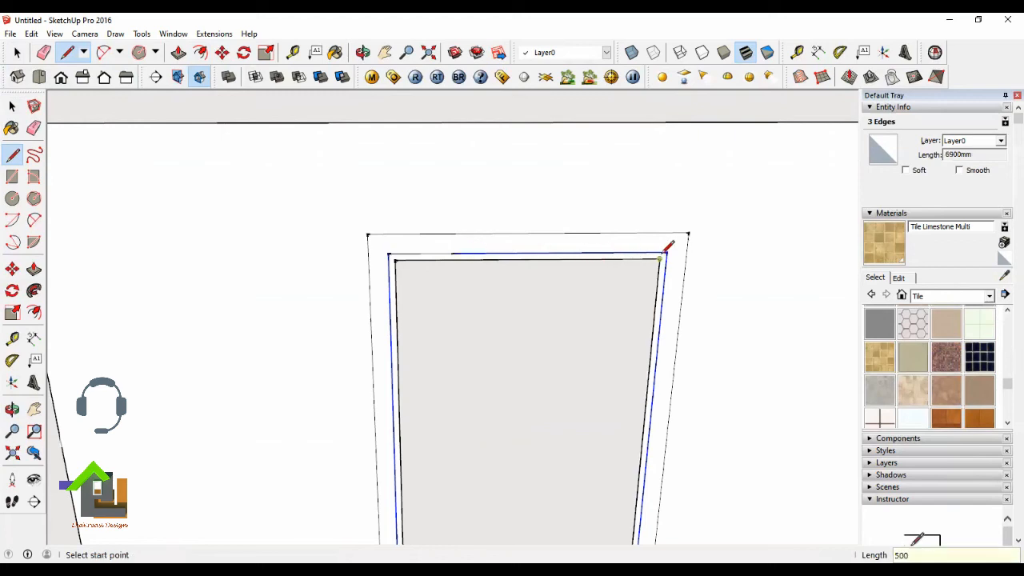
left_click(667, 253)
type("5")
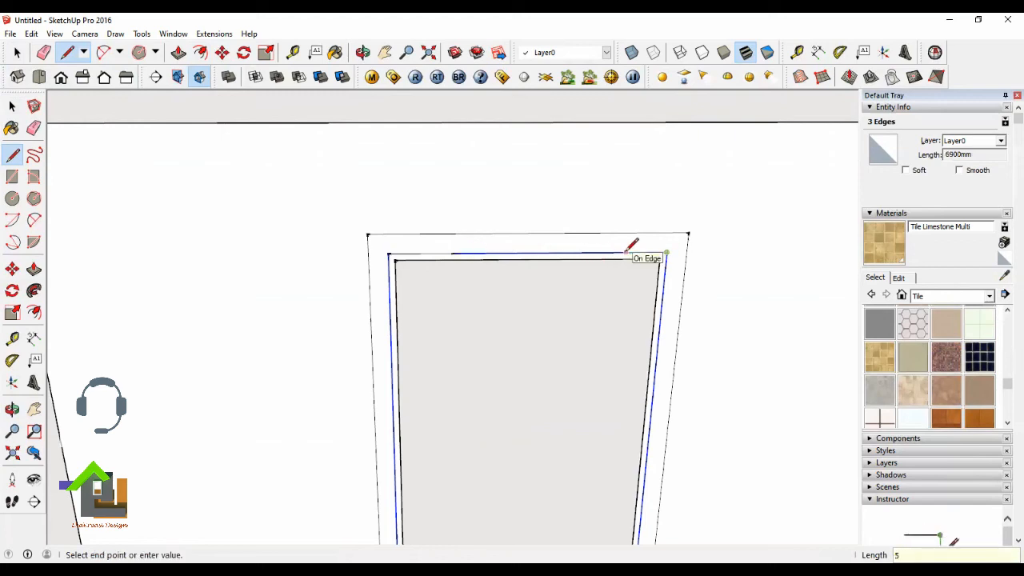
type("00")
key("Return")
Step: Draw a 300 mm vertical line upward from each of the two division points on the middle outline's head edge
left_click(455, 253)
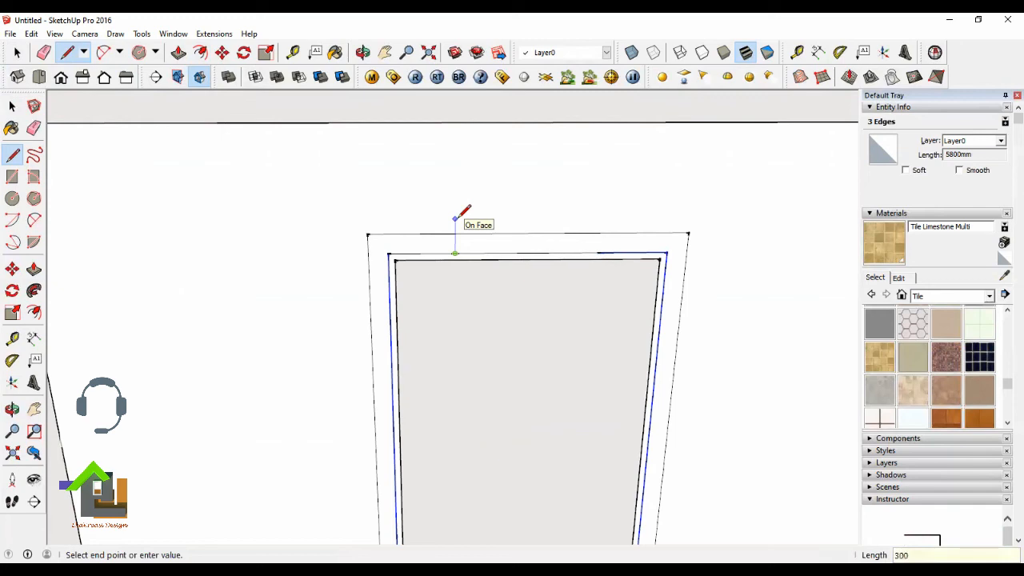
key("Return")
left_click(599, 253)
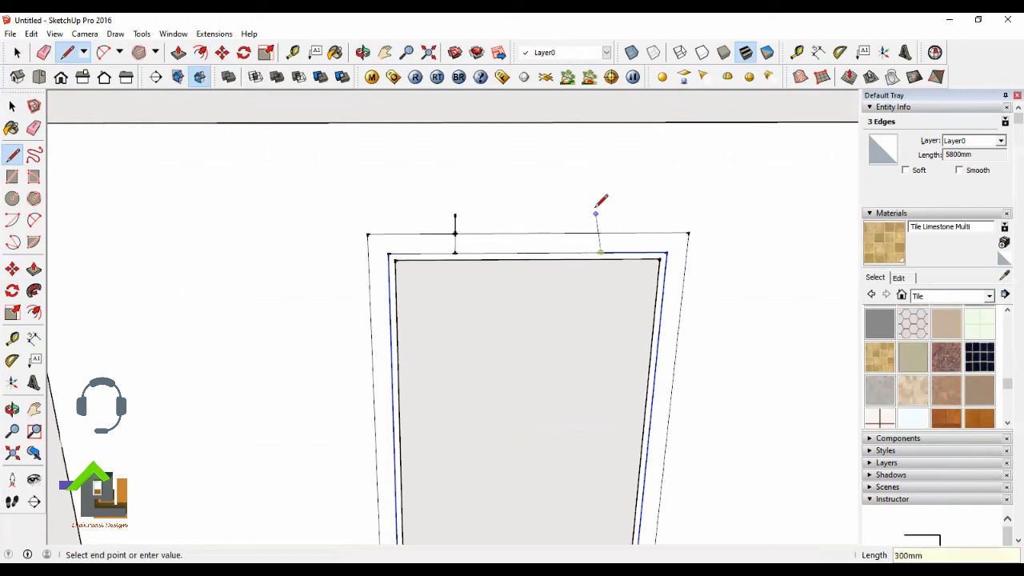
type("300")
key("Return")
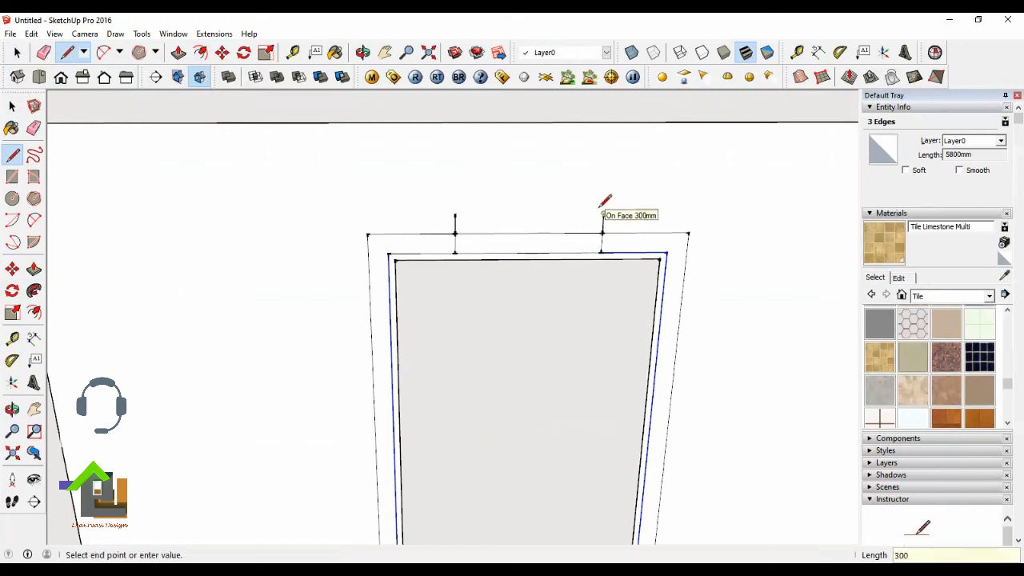
key("Escape")
Step: Draw a 150 mm line outward from the top of each vertical and close it down onto the outer outline
scroll(455, 213, "up", 2)
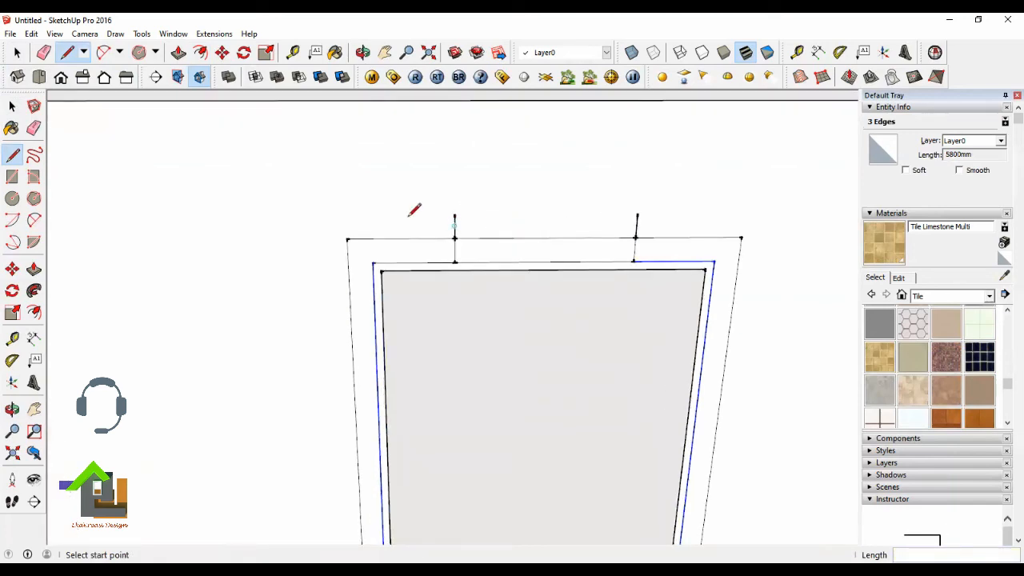
left_click(455, 214)
type("150")
key("Return")
left_click(430, 238)
left_click(637, 215)
type("150")
key("Return")
left_click(660, 238)
scroll(660, 178, "down", 4)
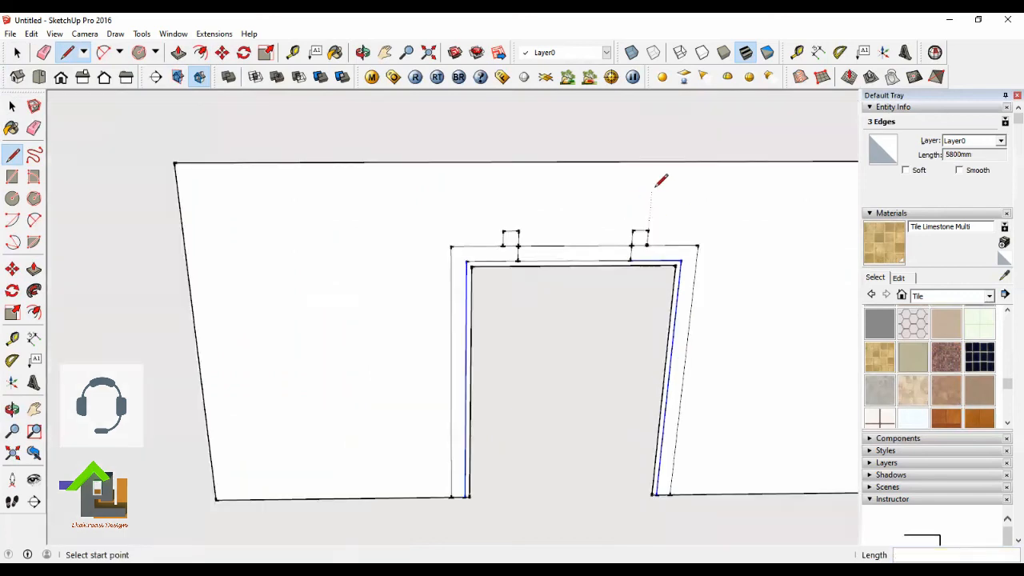
Step: Join the inner top corners of the two small squares and draw a 500 mm vertical line up from the joining line's middle
scroll(484, 237, "up", 3)
left_click(453, 251)
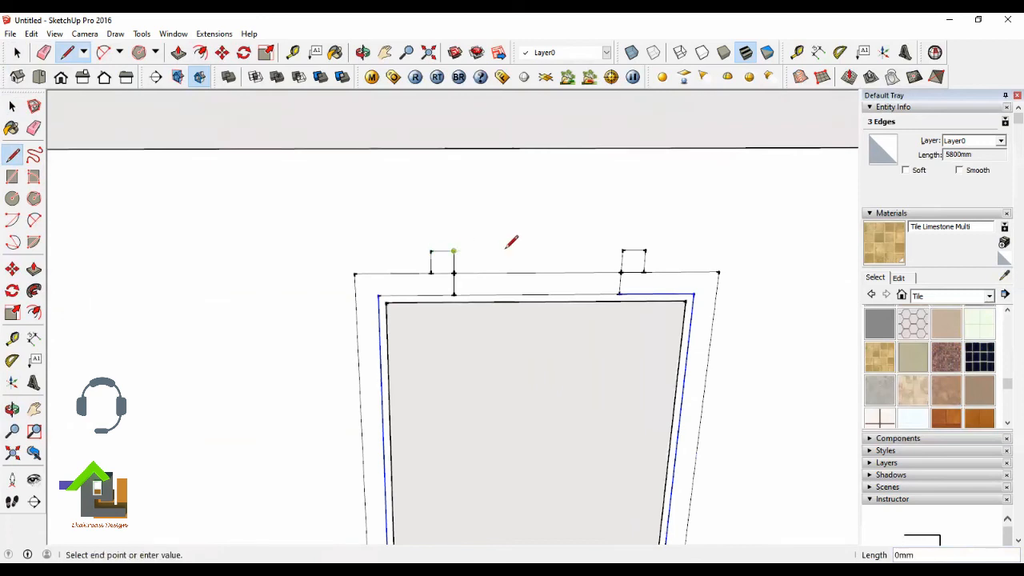
left_click(622, 250)
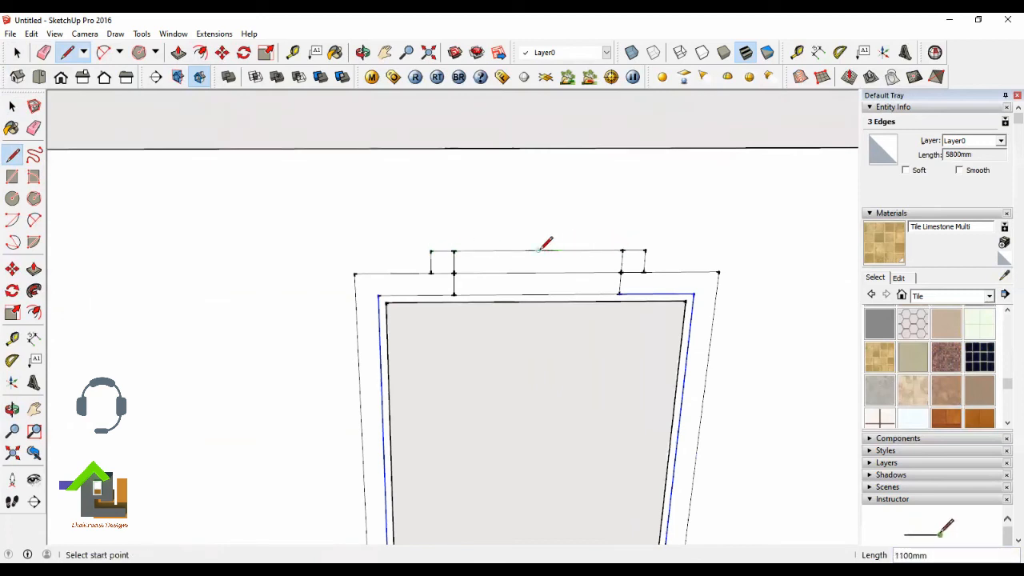
left_click(538, 251)
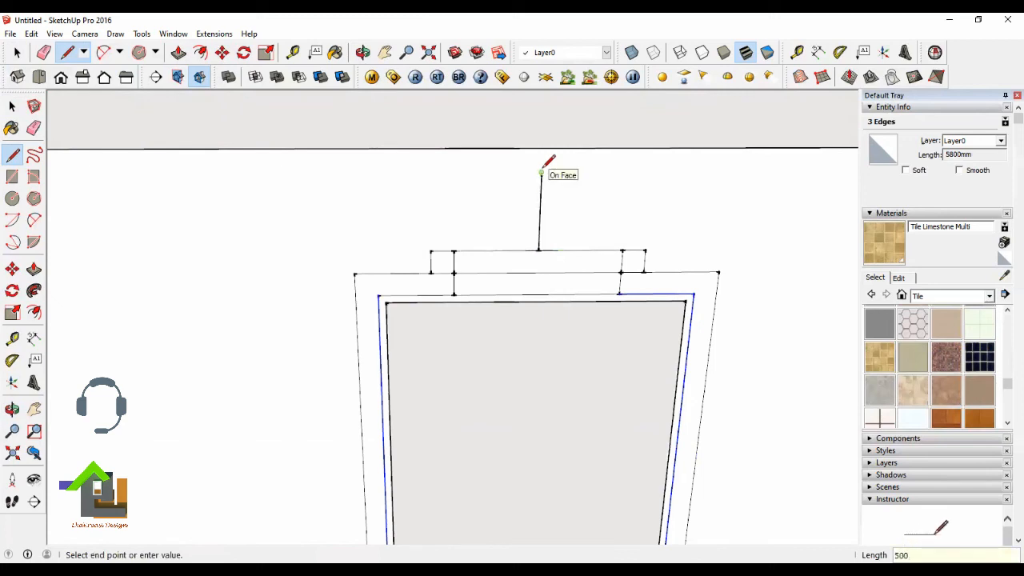
left_click(542, 173)
Step: Draw the gable's two sloping edges from the apex to the squares' outer top corners and delete the central vertical line
left_click(432, 250)
left_click(542, 172)
left_click(645, 249)
left_click(16, 52)
left_click(540, 221)
key("Delete")
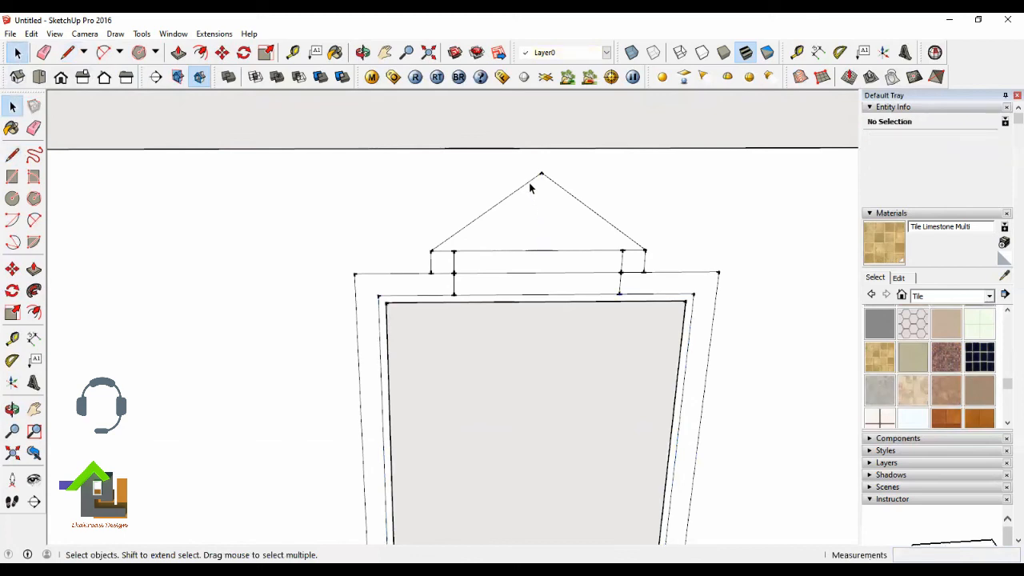
Step: Offset the gable's two sloping edges inward by 150 mm
left_click(531, 187)
left_click(558, 188, "shift")
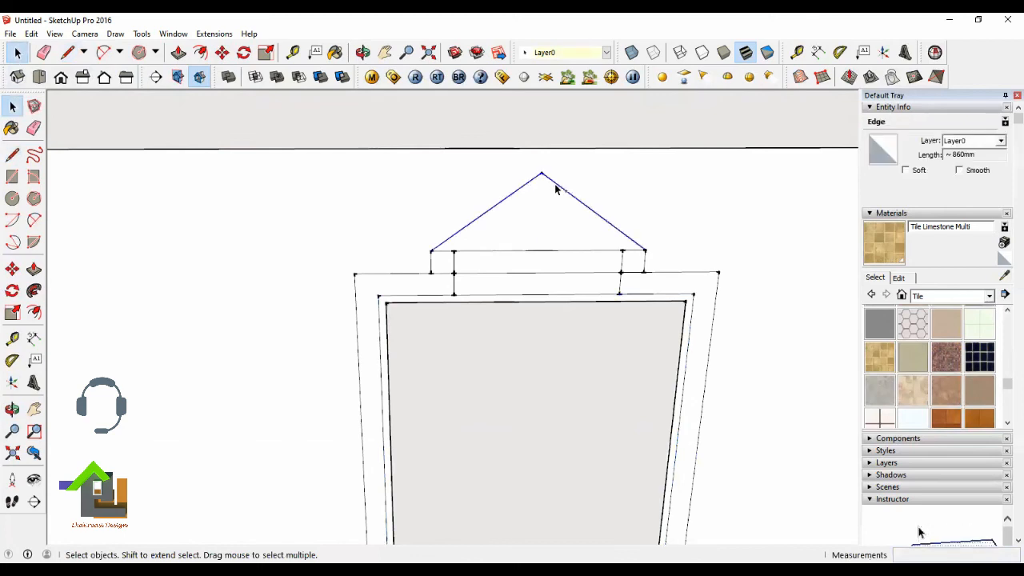
left_click(200, 52)
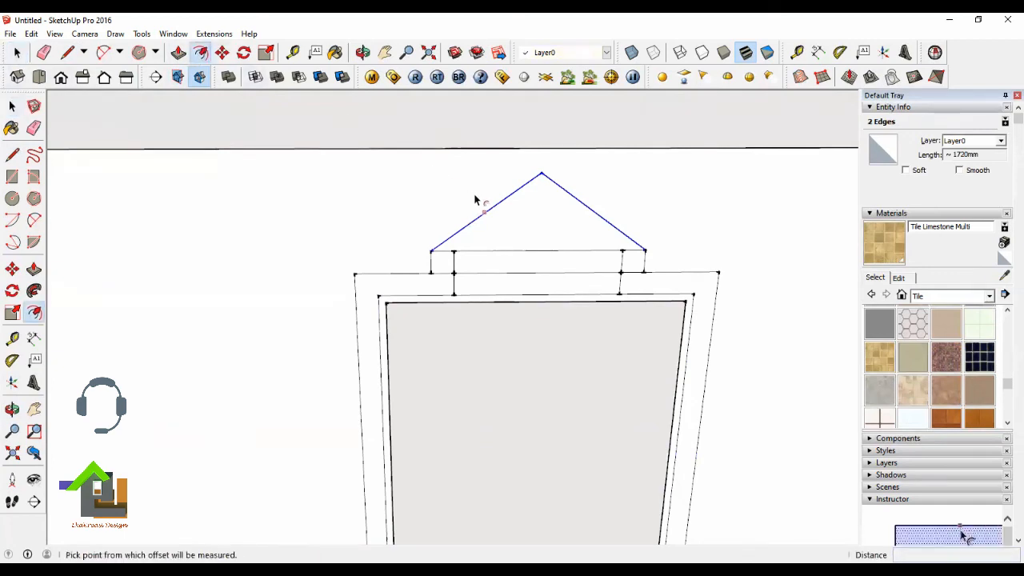
left_click(495, 208)
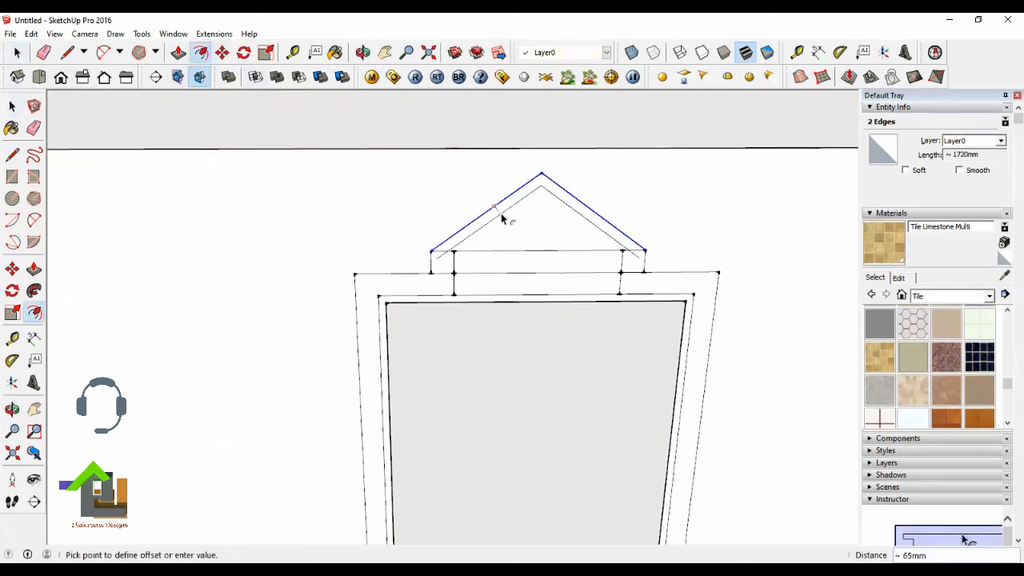
type("150")
key("Return")
Step: Delete the overhanging ends of the inner gable lines and the vertical stub above the line on the far side
left_click(17, 52)
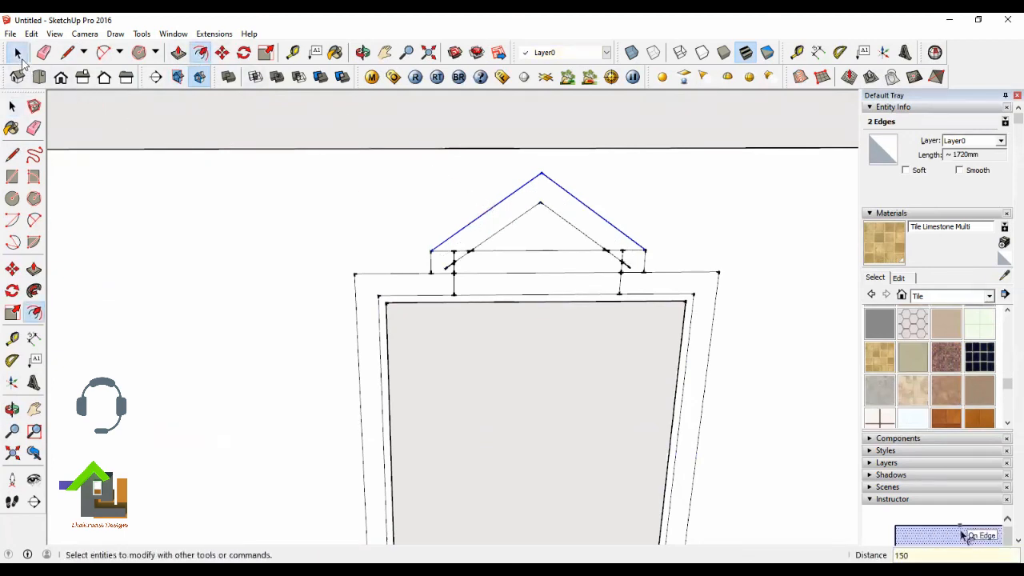
scroll(516, 240, "up", 1)
scroll(516, 240, "up", 1)
left_click(428, 277)
key("Delete")
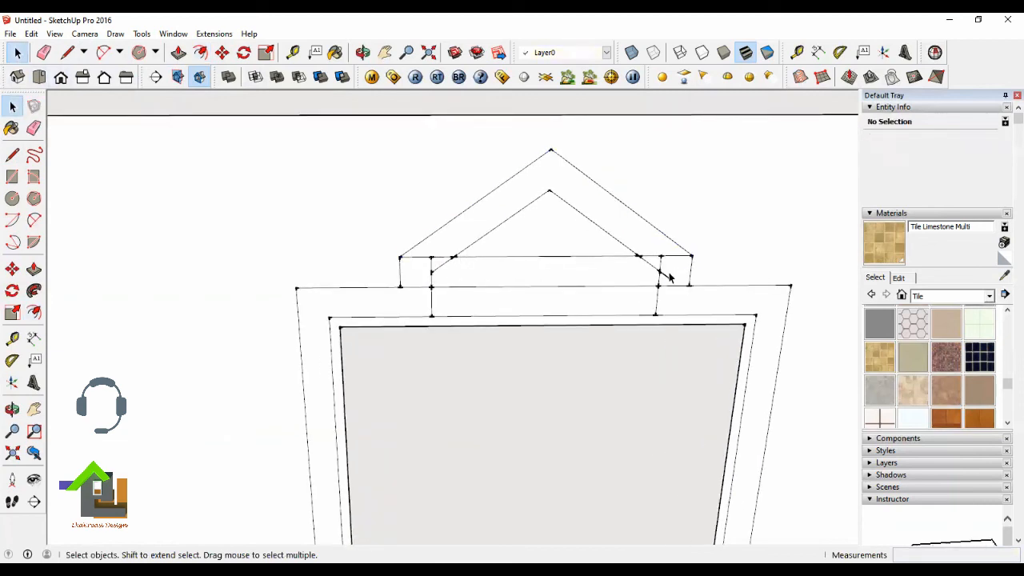
left_click(664, 279)
left_click(661, 263)
key("Delete")
Step: Delete the horizontal line pieces across the gable's base and the remaining vertical stub above the inner gable line
left_click(659, 257)
key("Delete")
key("Delete")
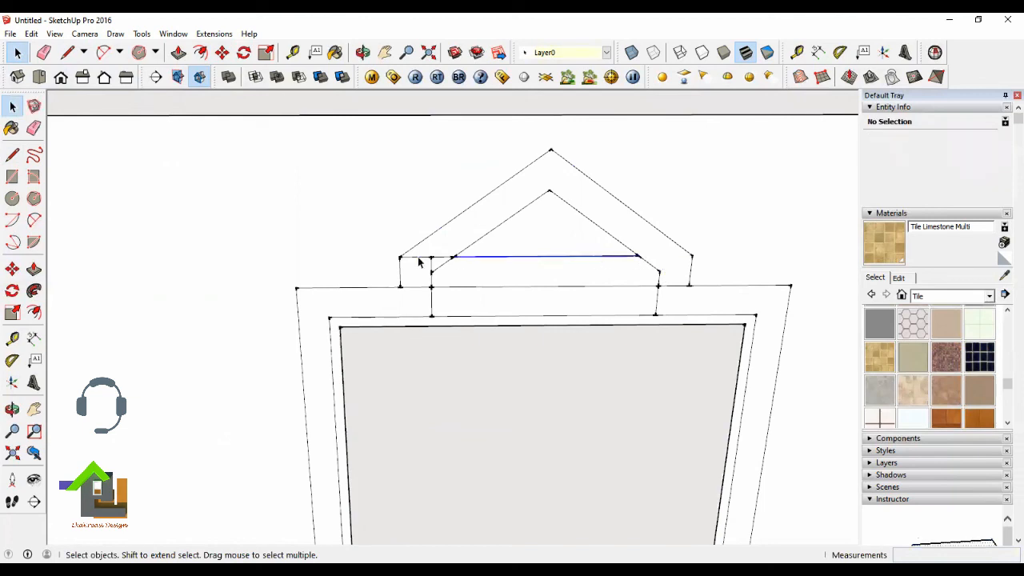
key("Delete")
left_click(432, 257)
key("Delete")
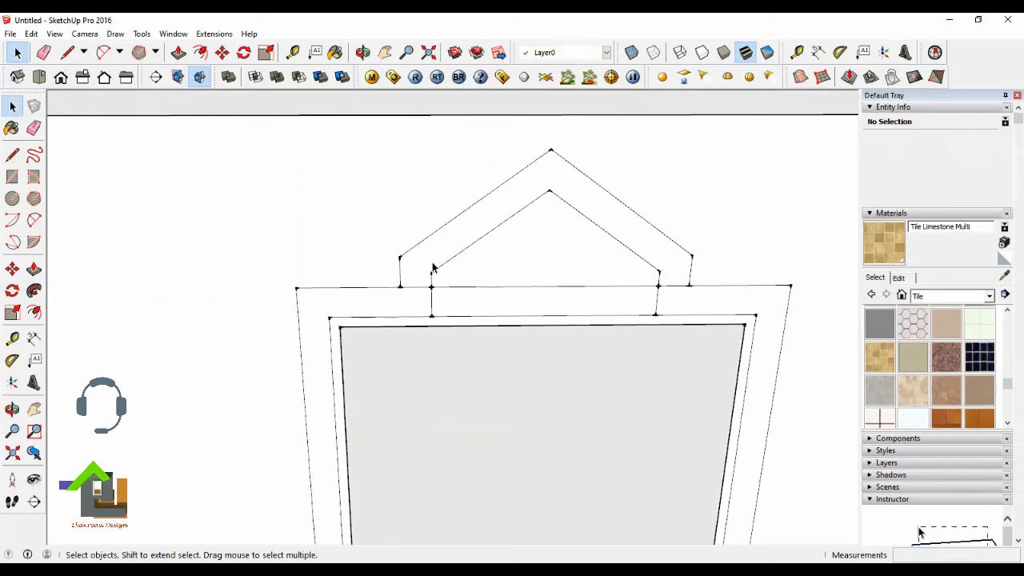
left_click(431, 297)
key("Delete")
left_click(38, 38)
left_click(42, 48)
Step: Delete the outer and middle outline's head segments beneath the gable so both outlines run continuously around it
left_click(423, 287)
key("Delete")
left_click(452, 286)
left_click(452, 287)
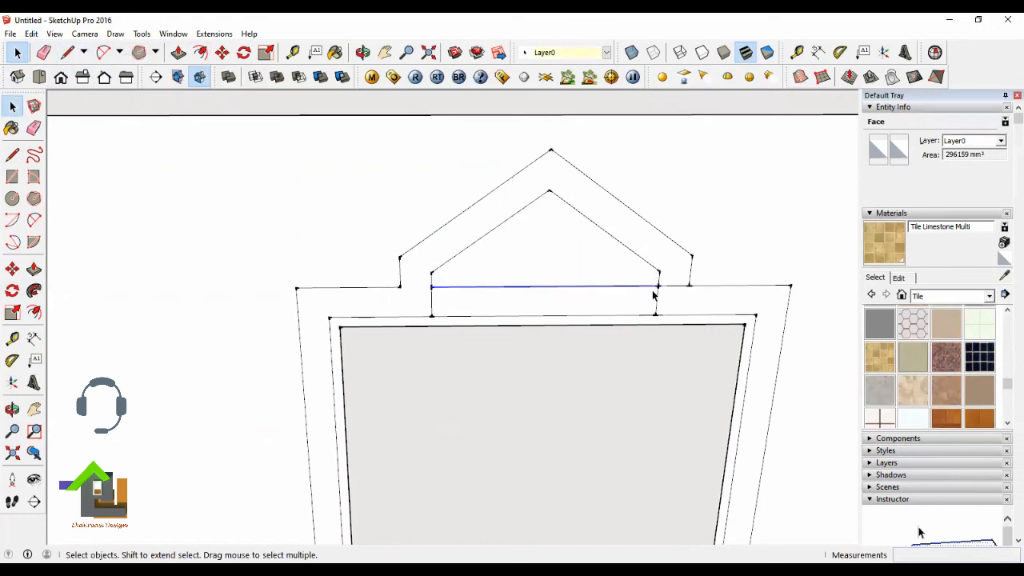
key("Delete")
left_click(673, 285)
key("Delete")
left_click(631, 316)
key("Delete")
Step: View the whole copied wall at an angle and check the extent of the wall face outside the door surround
scroll(556, 241, "down", 7)
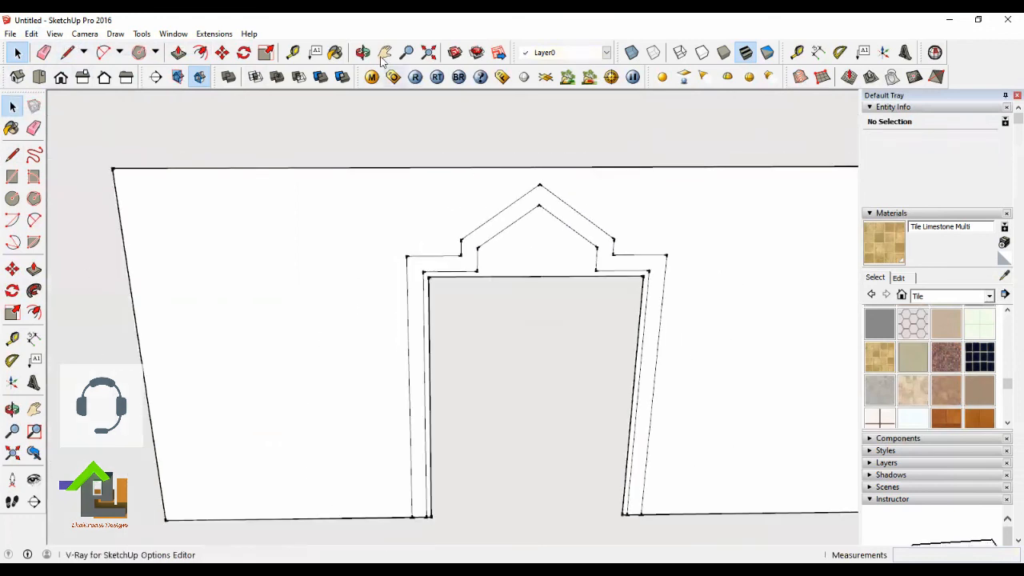
left_click(362, 52)
left_click_drag(406, 235, 500, 232)
left_click(12, 105)
scroll(548, 236, "up", 2)
scroll(484, 221, "down", 1)
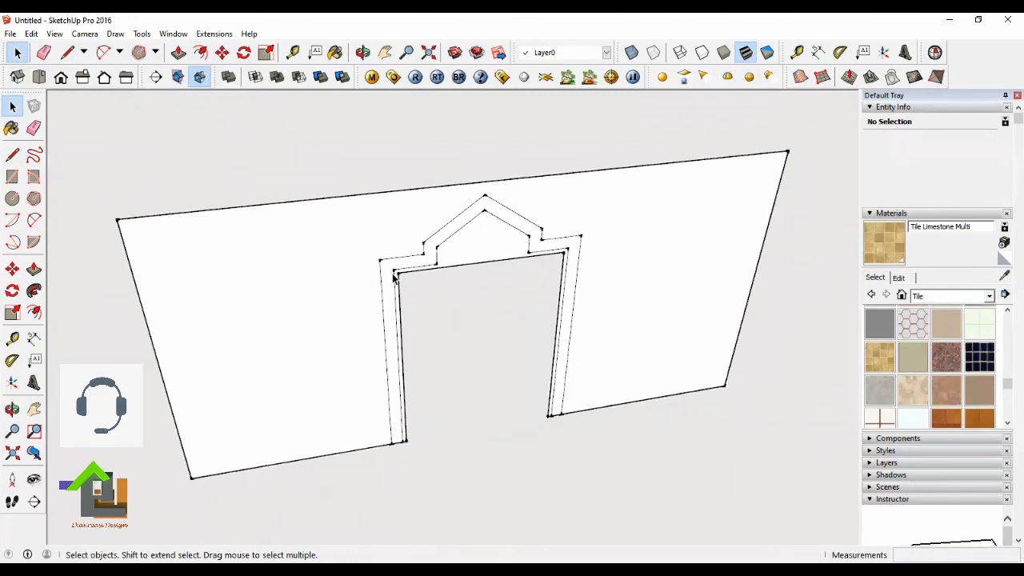
left_click(664, 199)
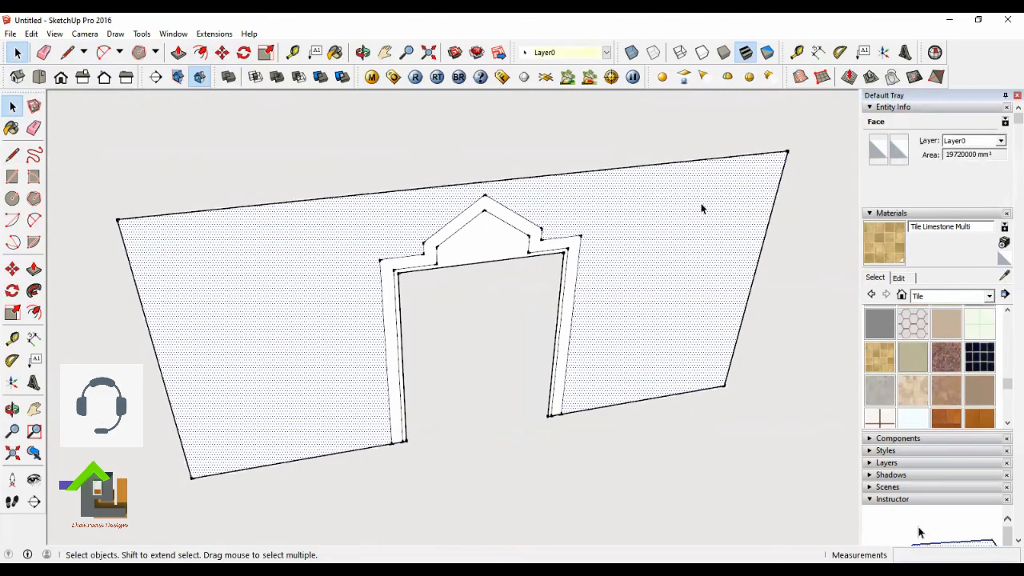
left_click(546, 303)
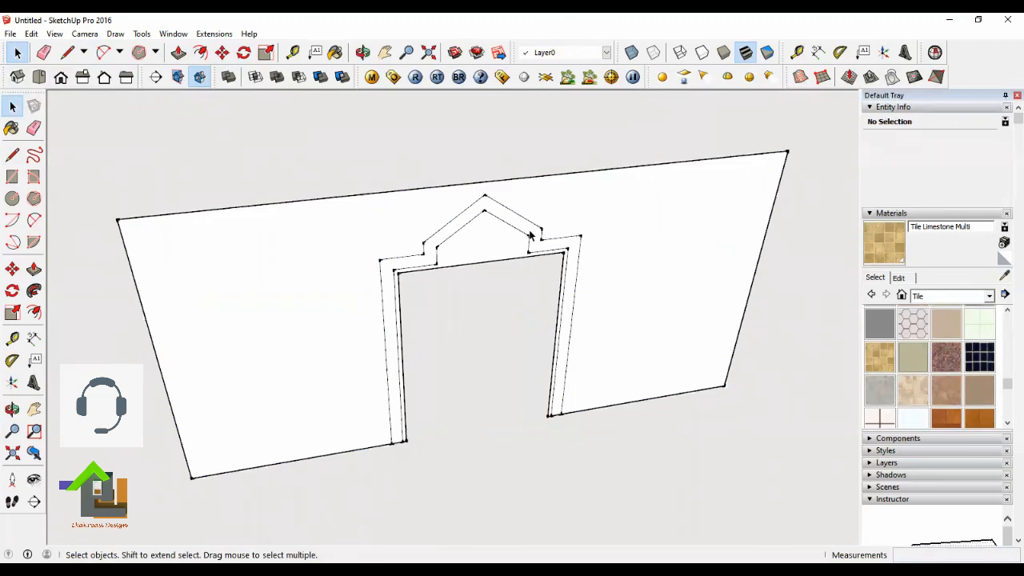
Step: Copy the gabled band face between the door surround's outlines about 9400 mm sideways, clear of the copied wall
scroll(529, 235, "up", 1)
left_click(533, 235)
left_click(222, 52)
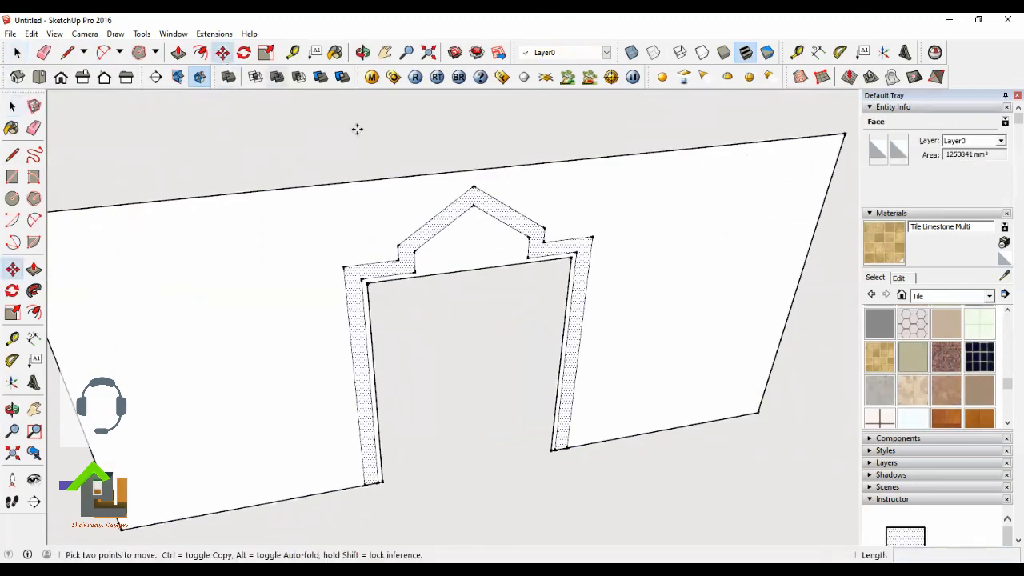
left_click(595, 233)
scroll(359, 288, "down", 3)
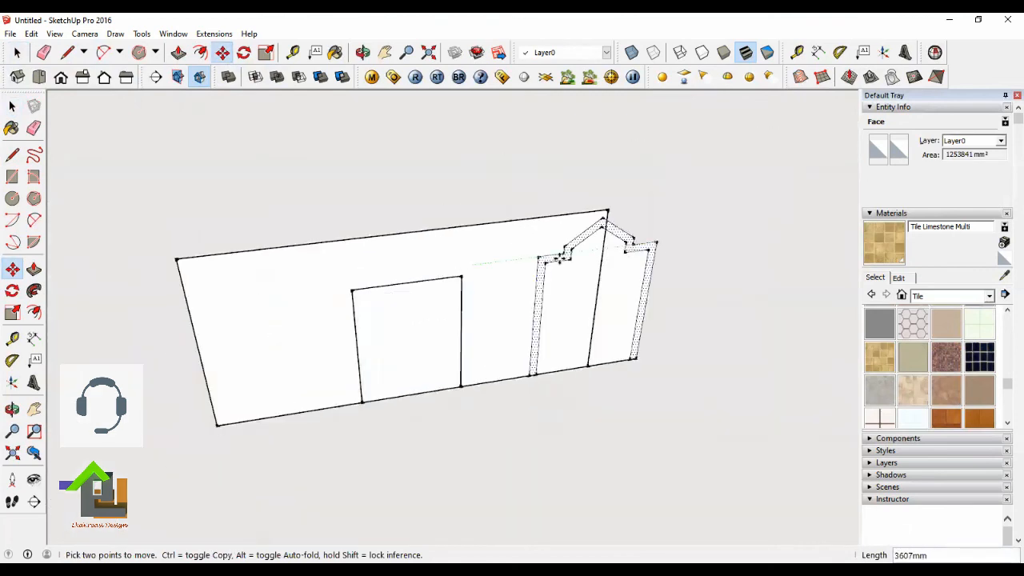
key("ctrl")
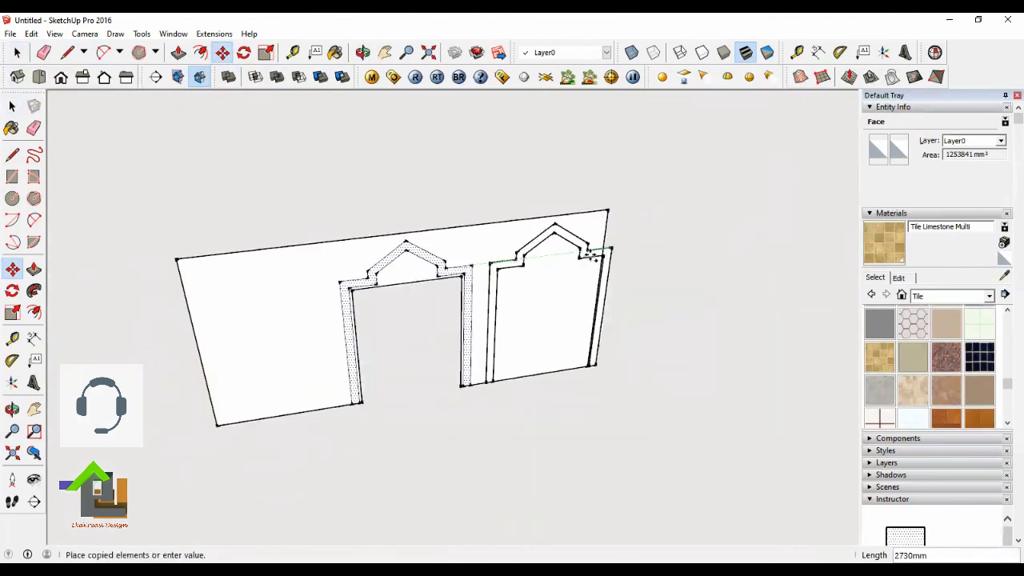
scroll(448, 272, "down", 3)
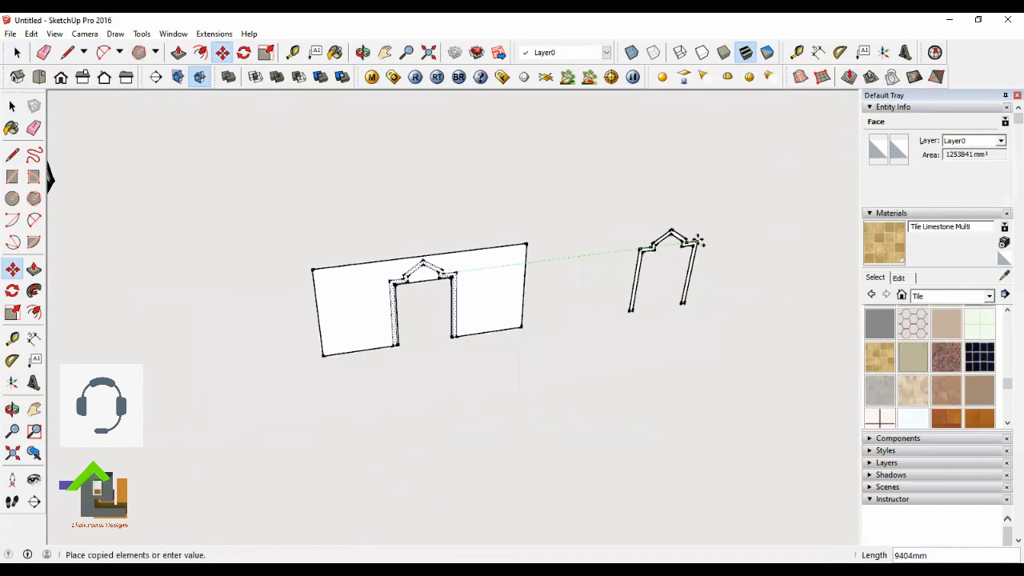
left_click(697, 240)
scroll(698, 240, "up", 3)
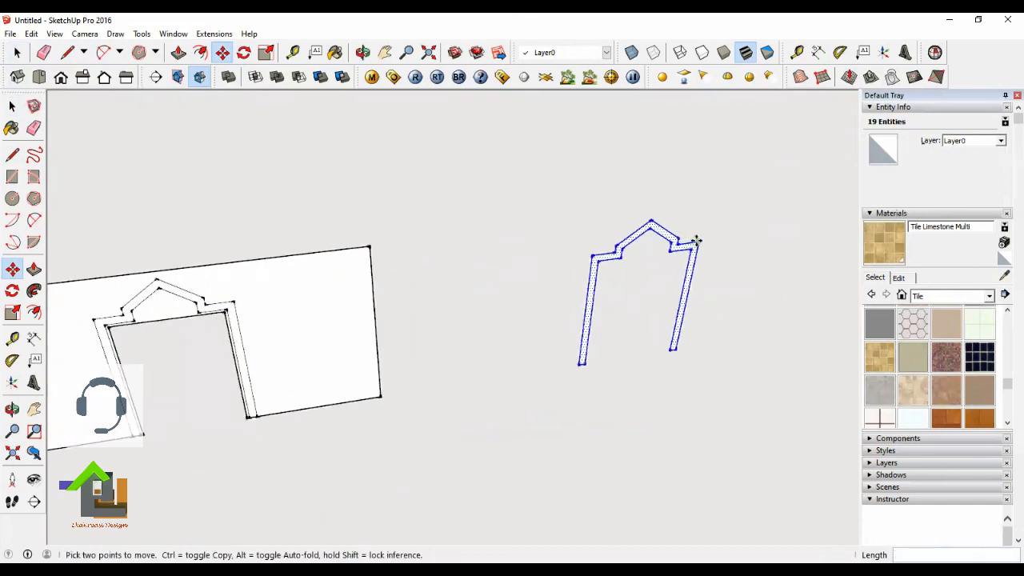
Step: Extrude the copied gabled band 600 mm with Push/Pull
left_click(179, 53)
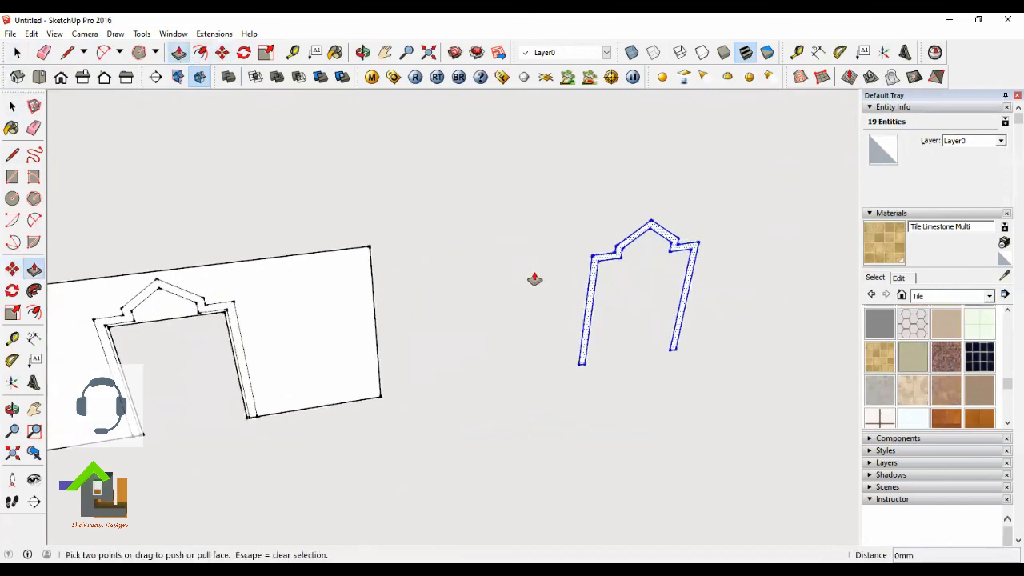
left_click(607, 266)
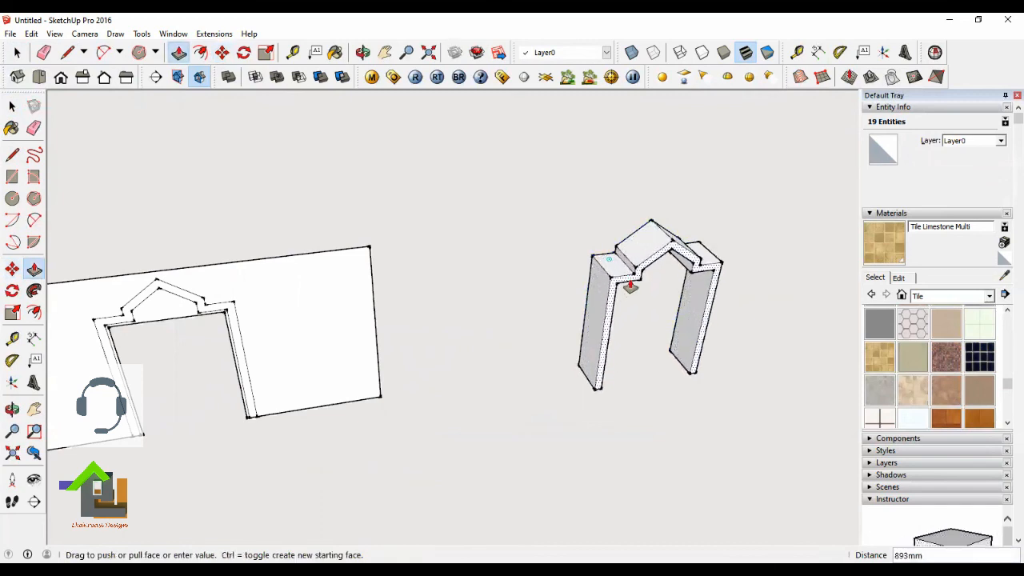
type("600")
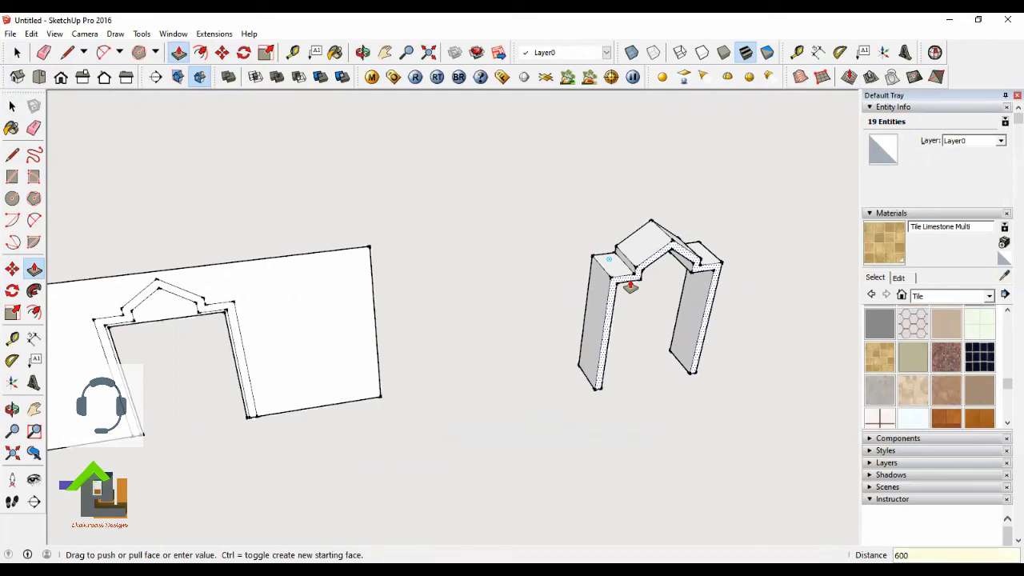
key("Return")
left_click(16, 53)
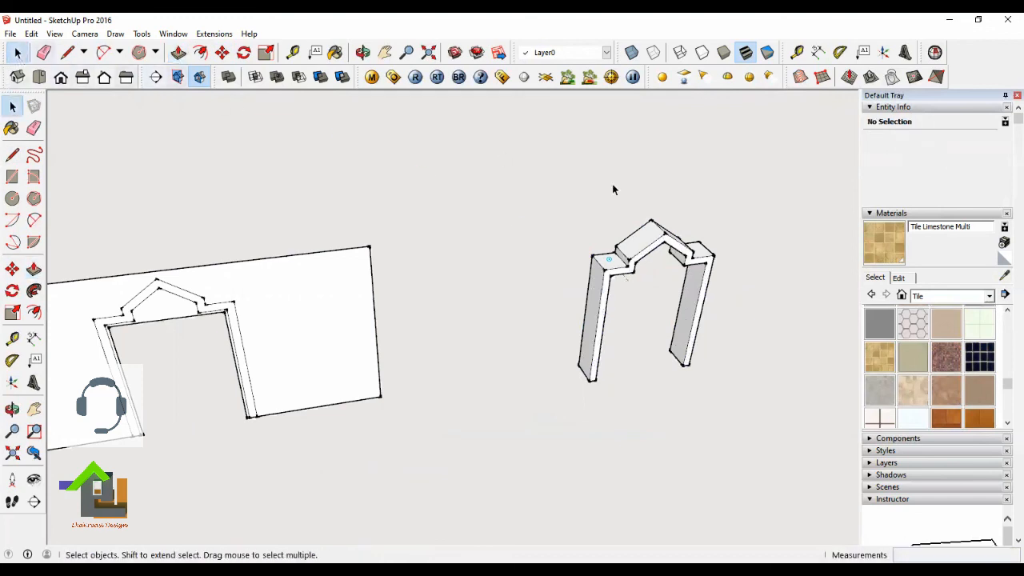
Step: Paint the whole extruded door surround with the 0065_Lime material from Colors-Named
scroll(651, 240, "up", 2)
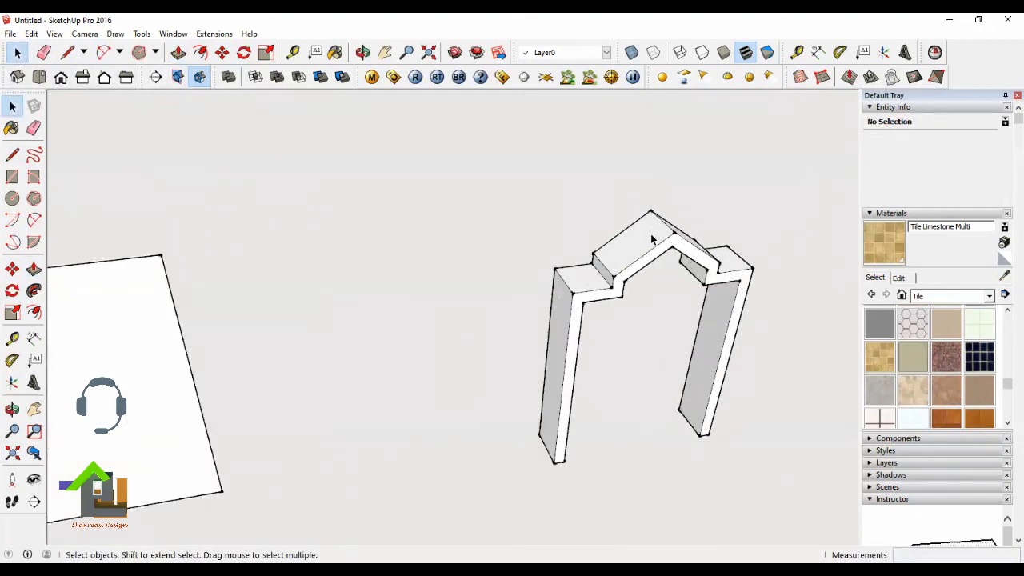
left_click(990, 296)
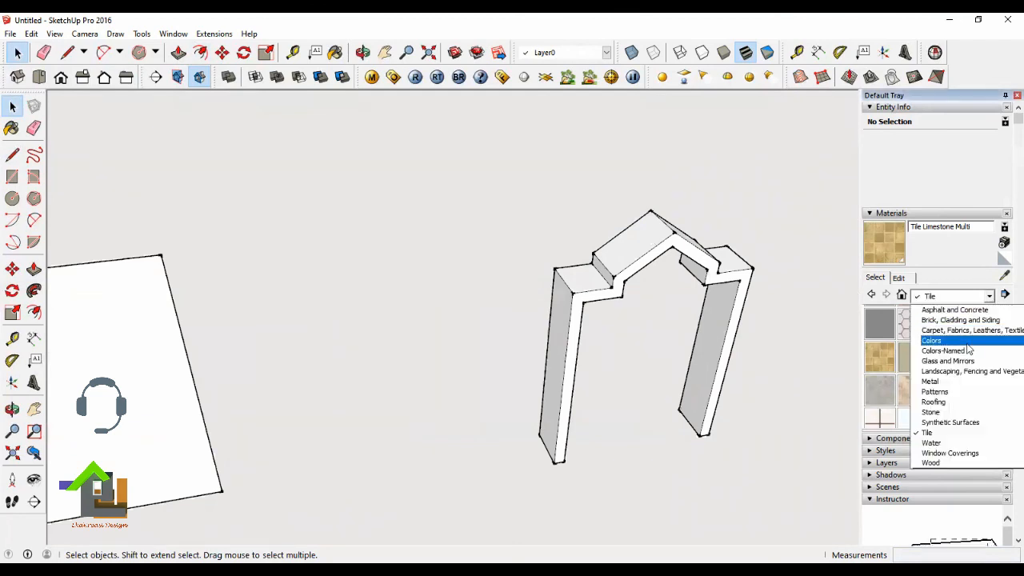
left_click(960, 352)
scroll(953, 359, "down", 6)
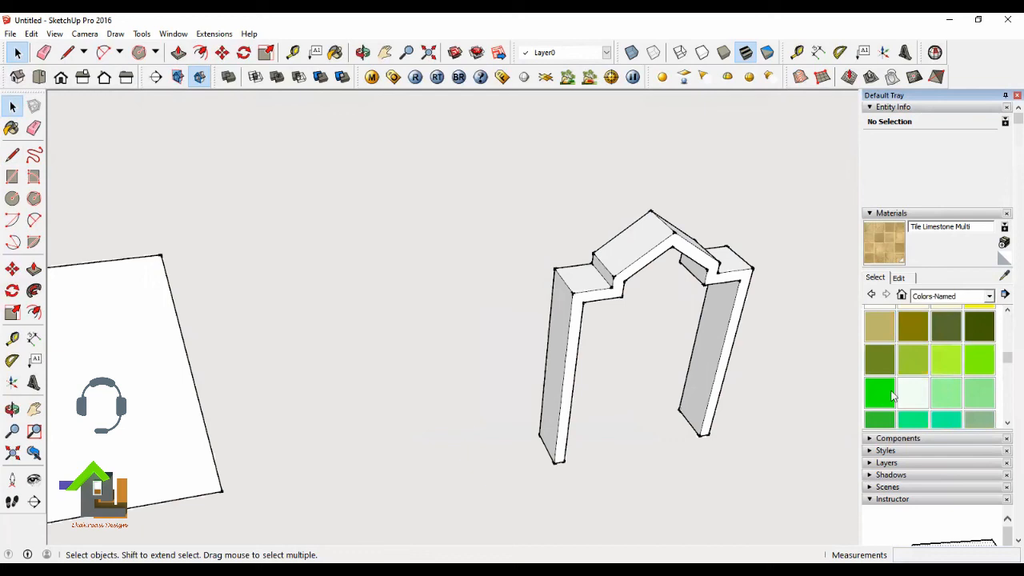
left_click(893, 395)
left_click(17, 52)
triple_click(591, 284)
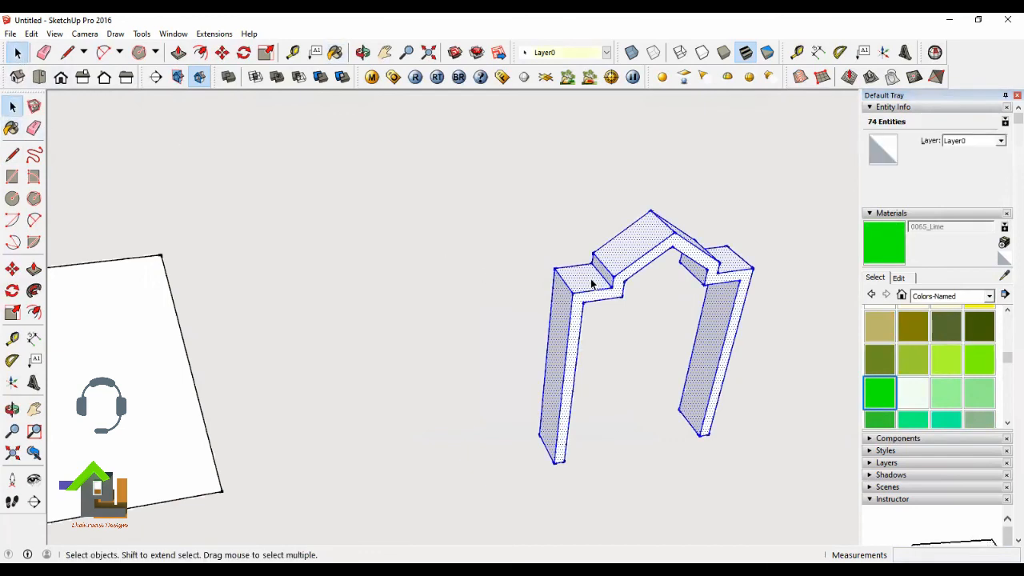
left_click(883, 242)
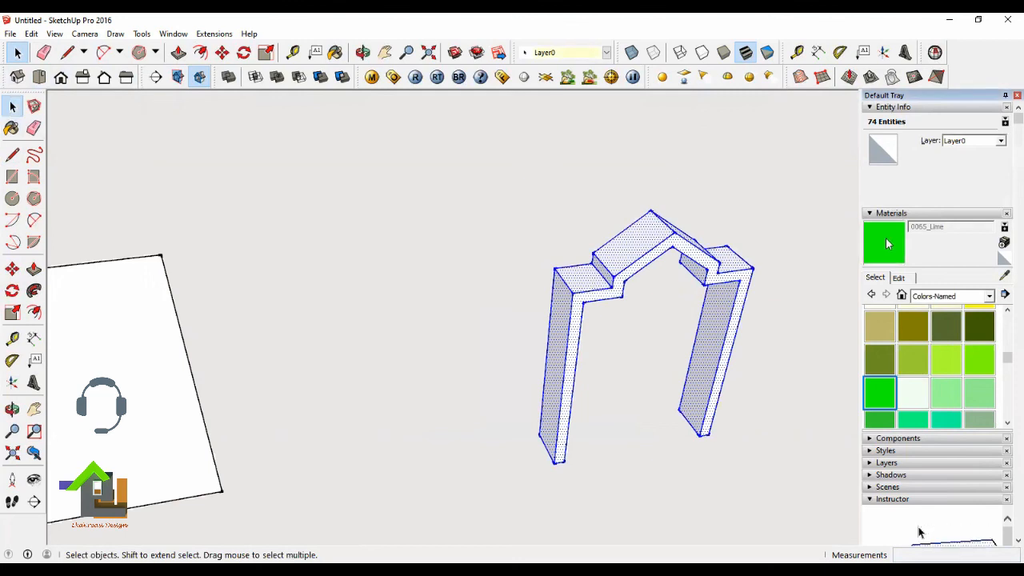
left_click(643, 238)
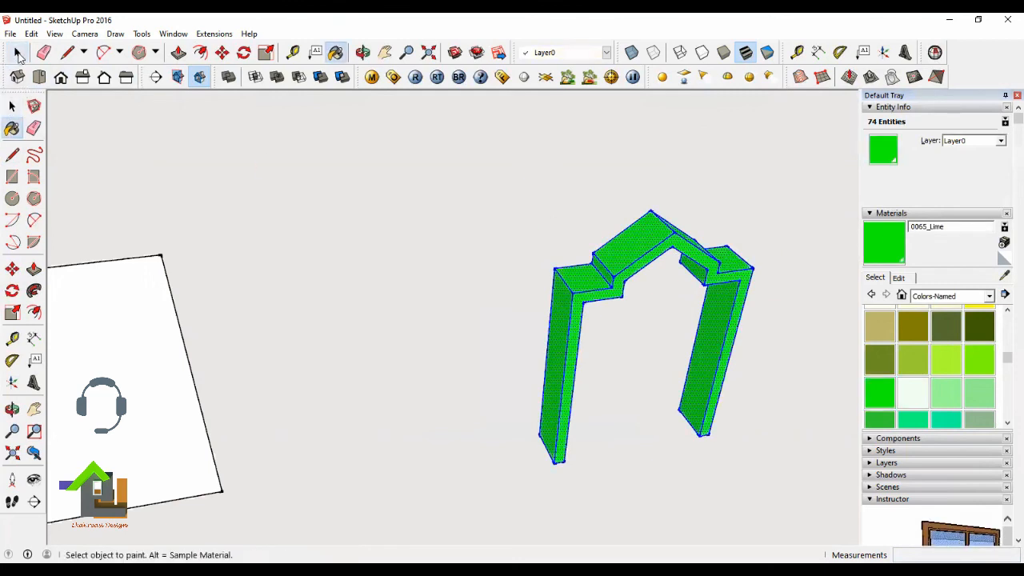
Step: Make the entire green door surround into a group
left_click(17, 52)
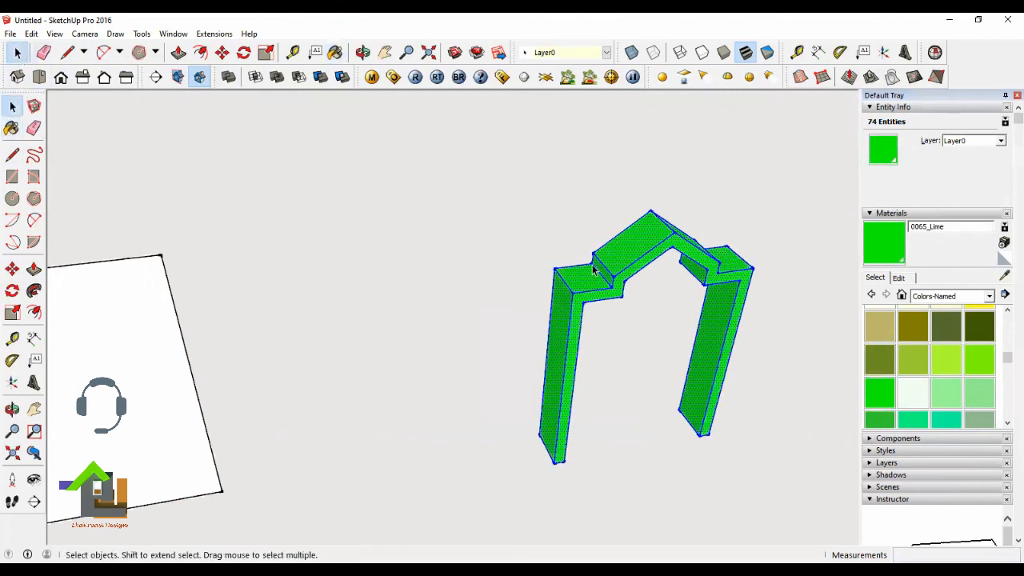
right_click(652, 239)
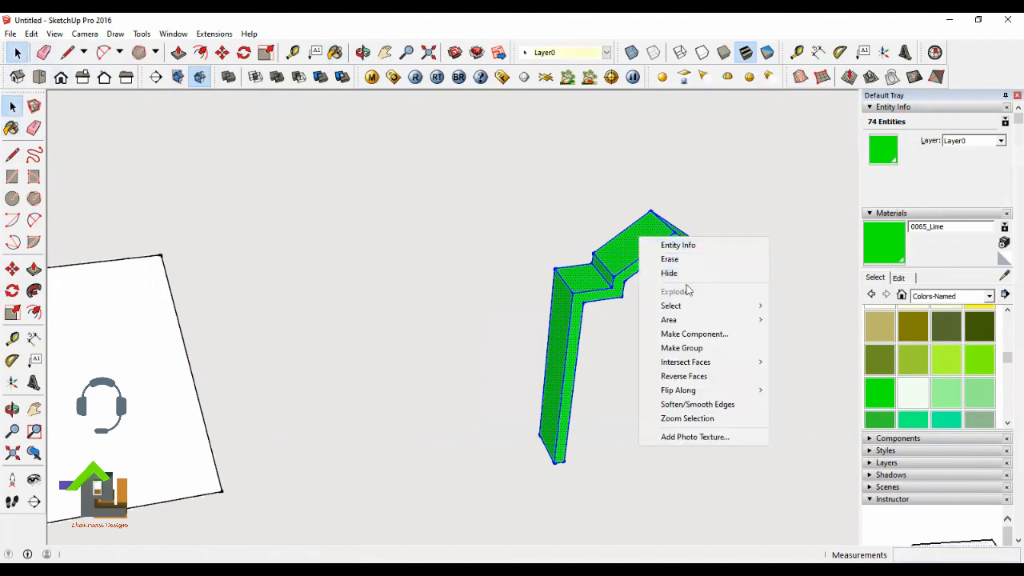
left_click(690, 348)
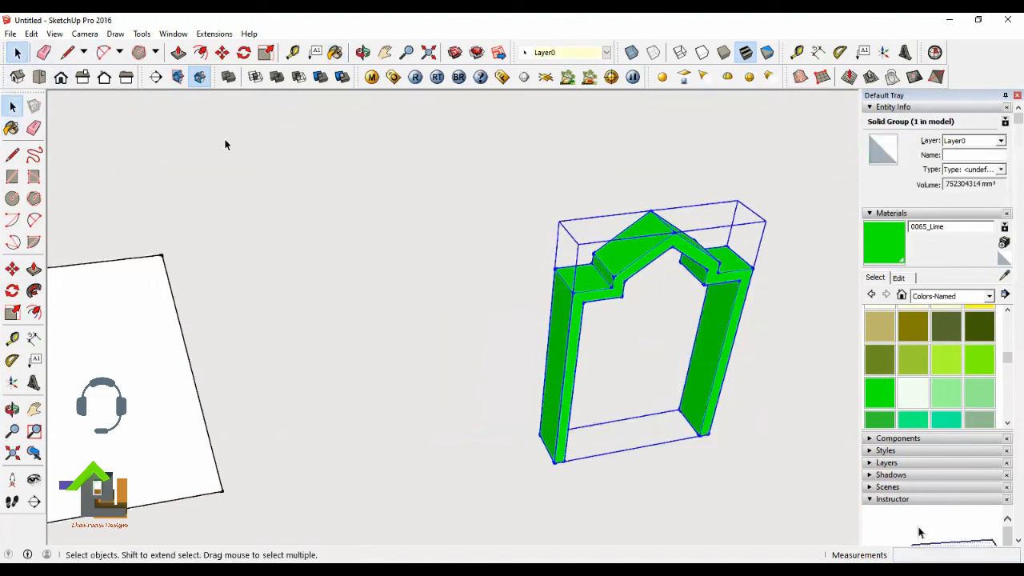
Step: Move the door surround group by its rear inner head corner onto the matching top corner of the house's front doorway
left_click(222, 54)
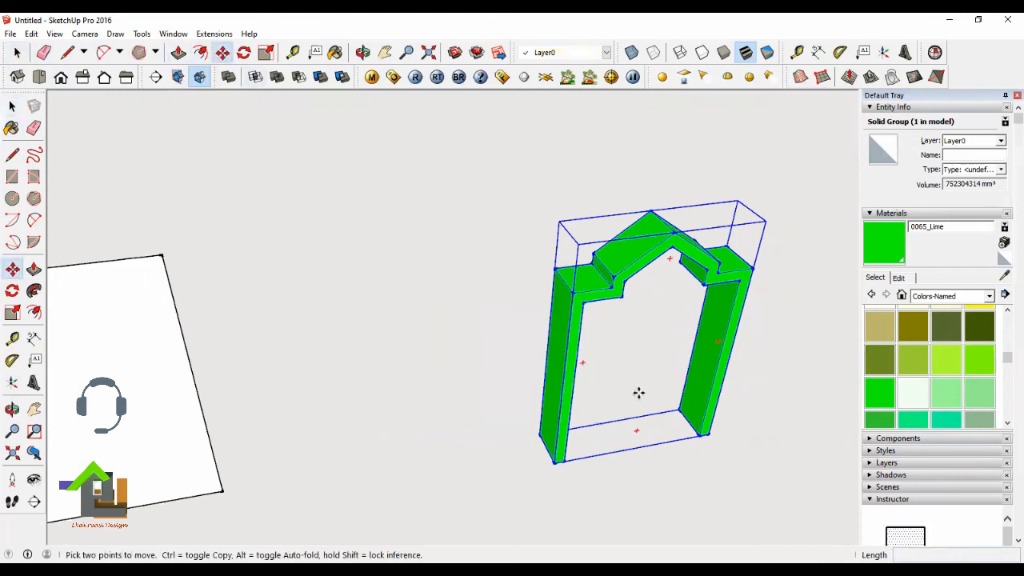
left_click(363, 52)
left_click_drag(512, 200, 646, 204)
scroll(647, 204, "up", 3)
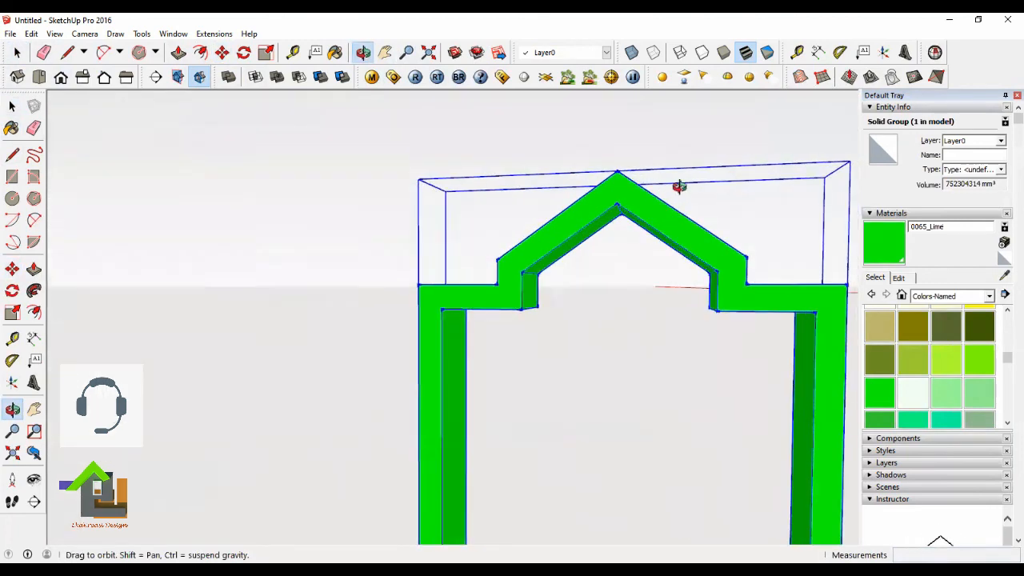
scroll(648, 201, "down", 3)
scroll(703, 248, "down", 2)
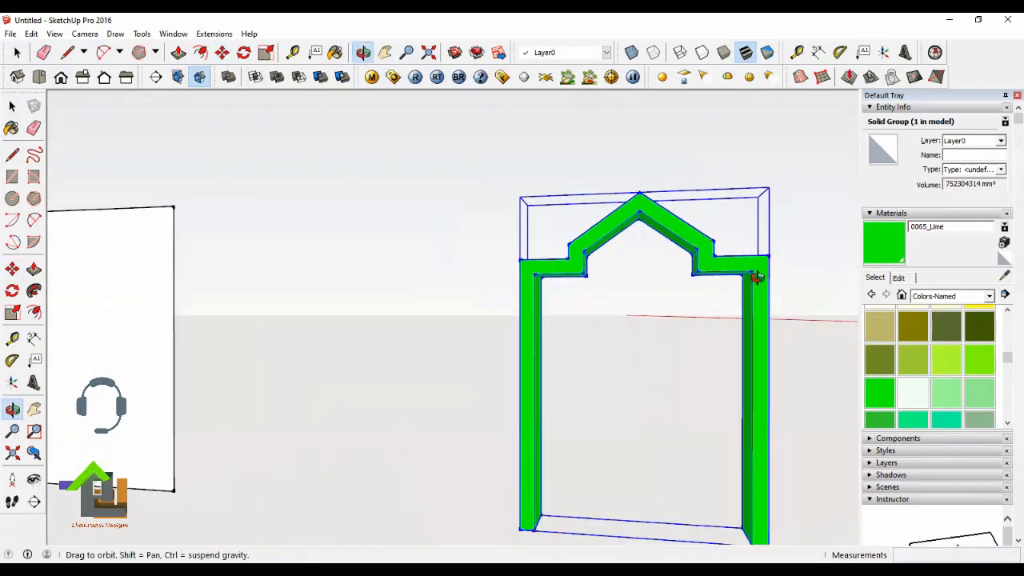
scroll(757, 277, "up", 2)
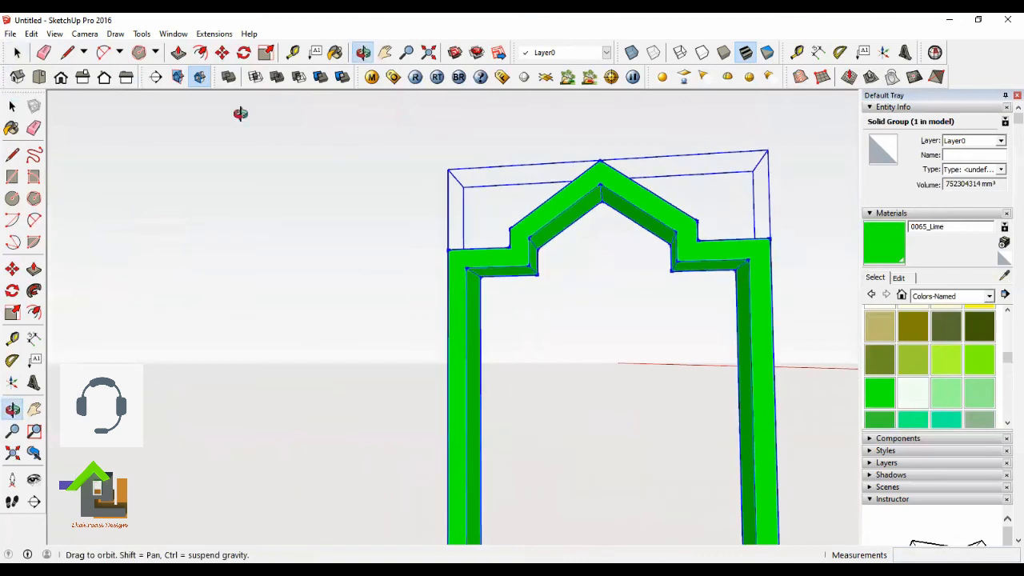
left_click(221, 52)
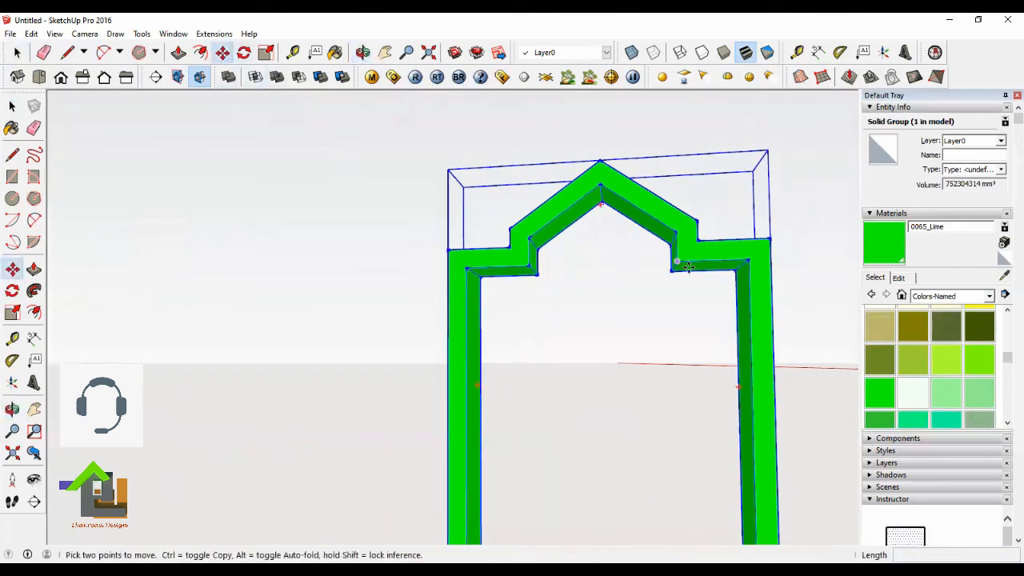
left_click(749, 266)
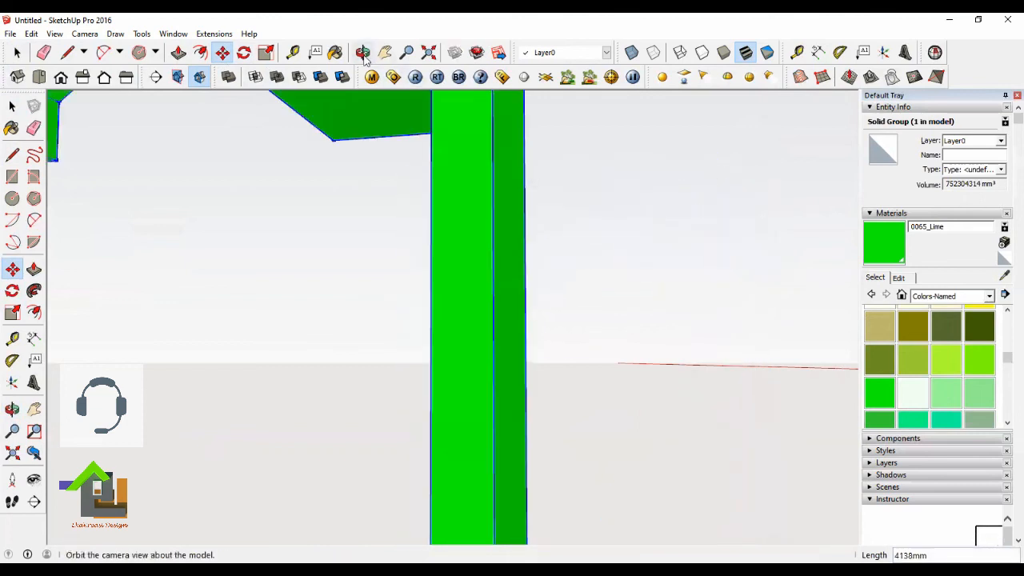
left_click(363, 52)
left_click_drag(536, 277, 471, 326)
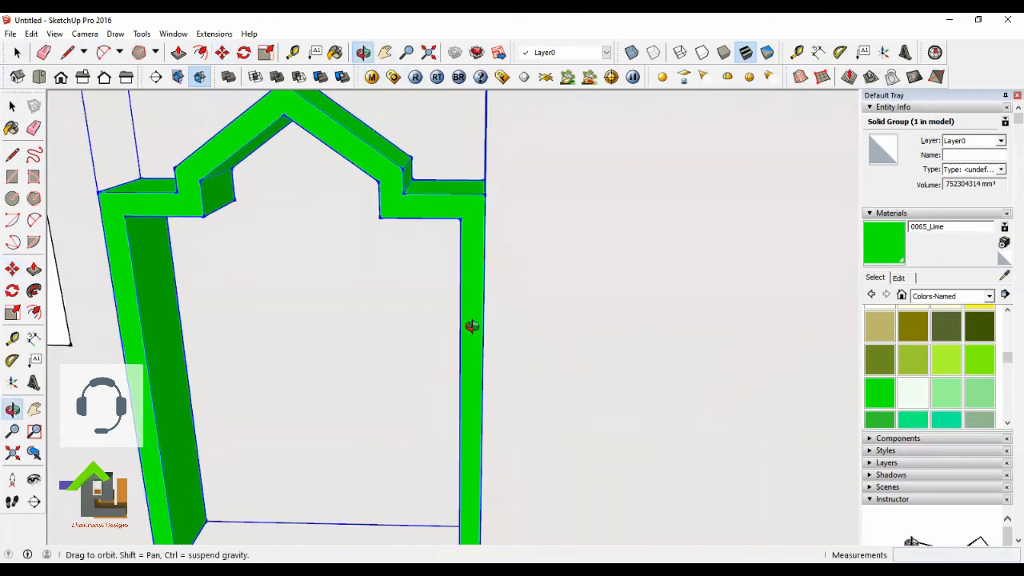
scroll(472, 326, "down", 5)
left_click(384, 55)
left_click_drag(185, 200, 663, 254)
left_click_drag(152, 242, 616, 237)
scroll(150, 256, "down", 2)
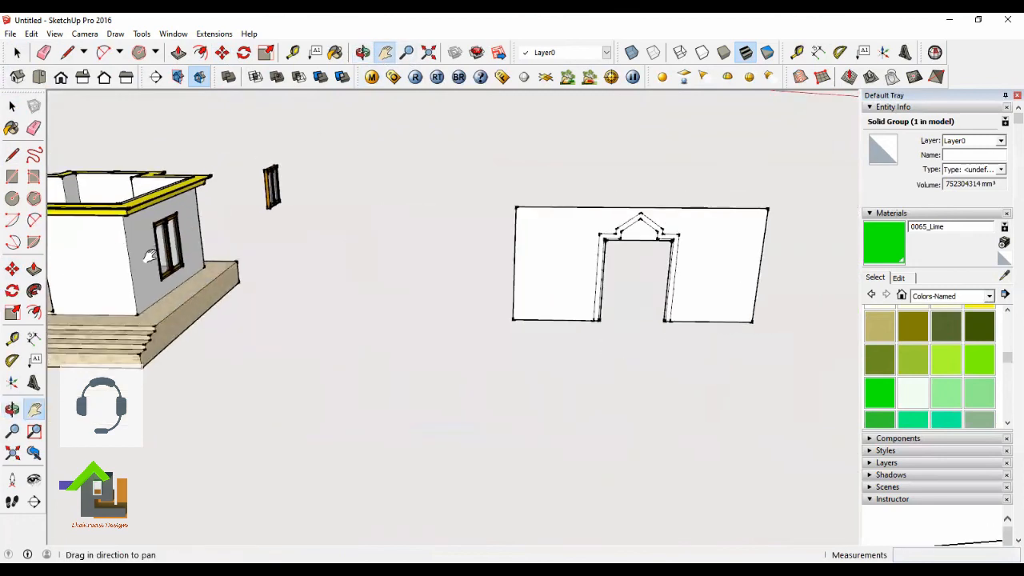
left_click_drag(150, 256, 352, 232)
scroll(368, 218, "up", 4)
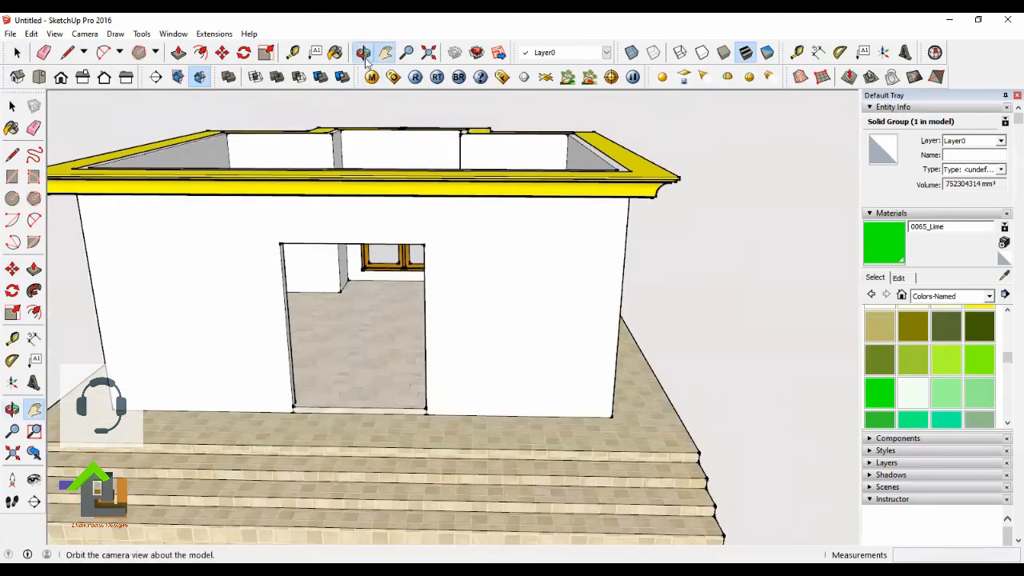
left_click(365, 62)
scroll(416, 156, "up", 4)
left_click_drag(519, 336, 519, 280)
scroll(519, 280, "down", 2)
scroll(480, 224, "up", 4)
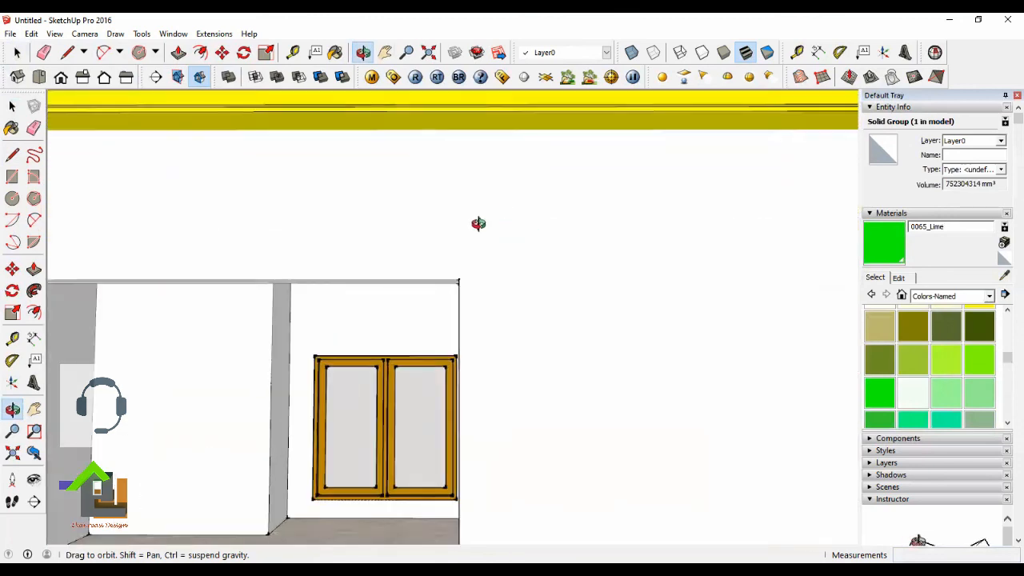
scroll(480, 227, "up", 1)
left_click_drag(487, 248, 510, 238)
right_click(510, 238)
left_click(528, 248)
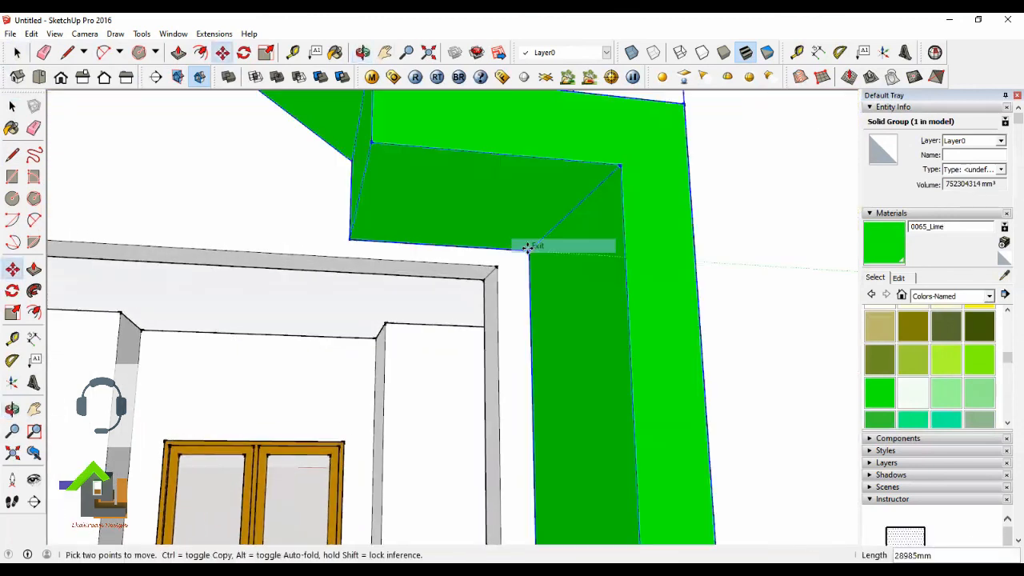
left_click(497, 264)
Step: Check the gap beside the doorway with a line from the surround's inner head corner to the opening's opposite top corner
left_click(363, 53)
left_click_drag(534, 271, 489, 410)
scroll(569, 272, "down", 5)
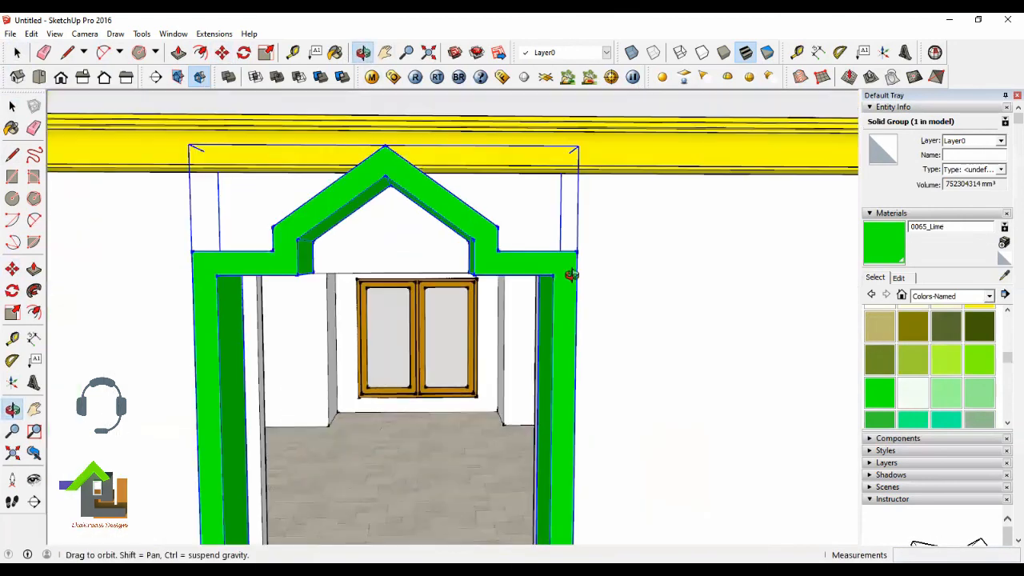
scroll(570, 275, "down", 2)
scroll(308, 232, "up", 3)
mouse_move(308, 223)
left_mouse_down()
mouse_move(280, 227)
mouse_move(300, 223)
left_mouse_up()
left_click(67, 52)
scroll(191, 223, "up", 2)
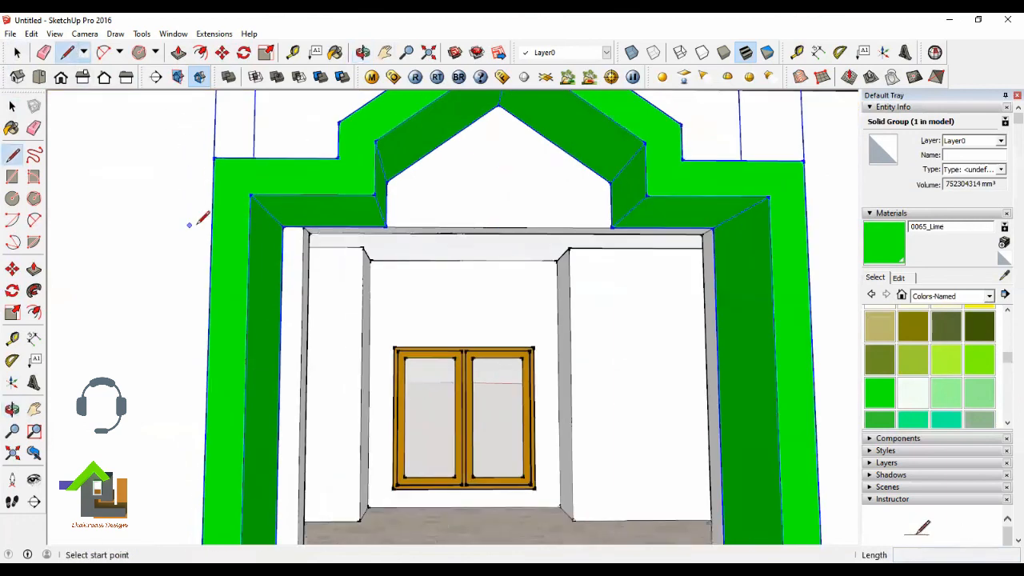
left_click(283, 226)
left_click(304, 226)
scroll(261, 236, "down", 2)
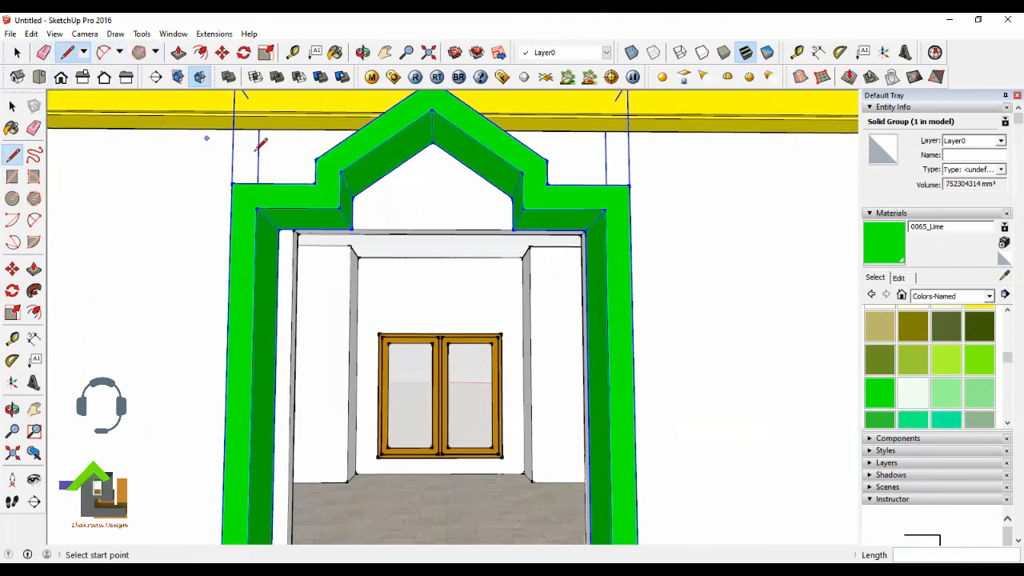
Step: Move the door surround group 50 mm sideways to centre it on the doorway
left_click(17, 52)
left_click(222, 52)
left_click(738, 265)
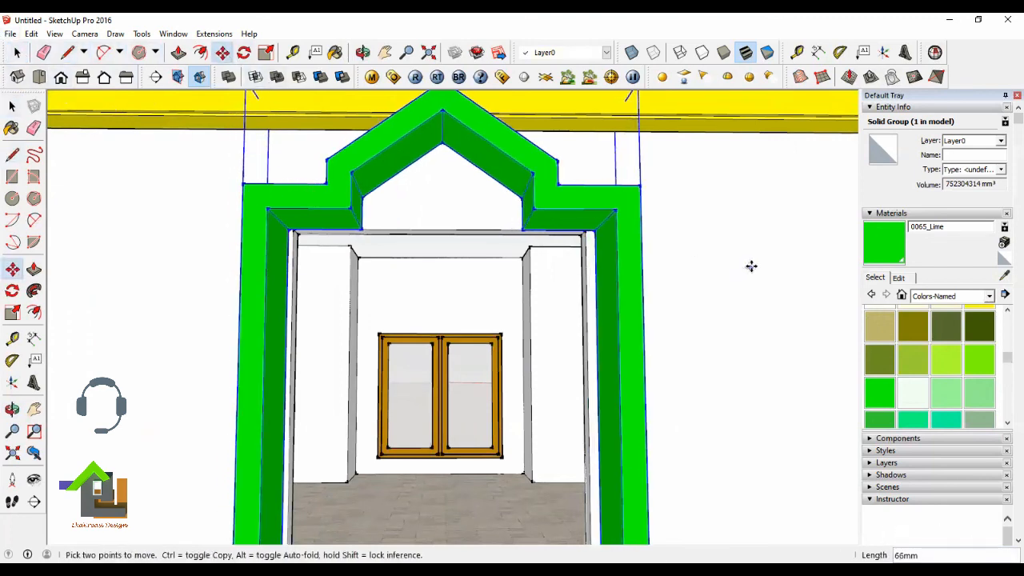
key("Return")
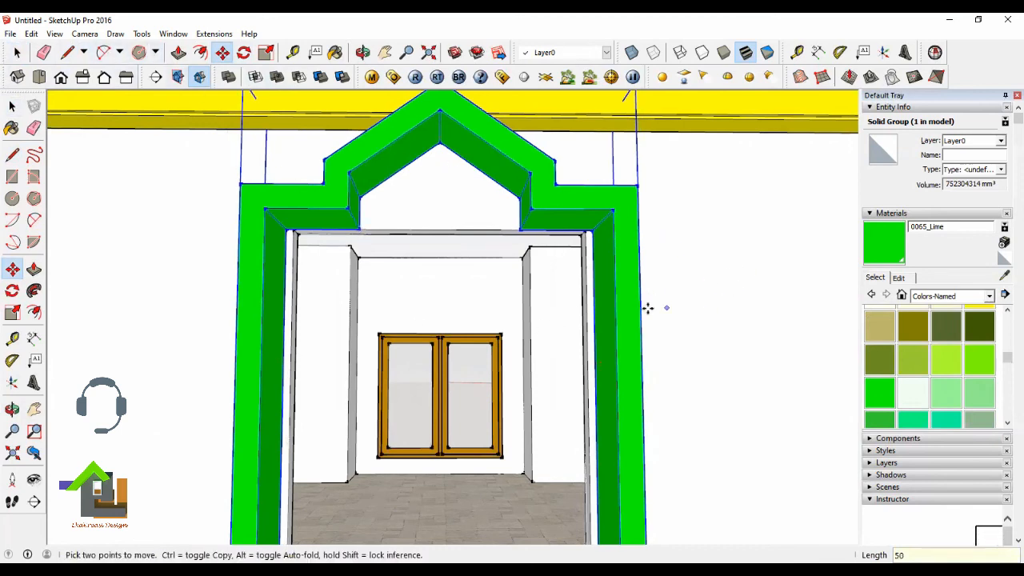
Step: Raise the door surround group 50 mm above the doorway's head
left_click(708, 307)
type("50")
key("Return")
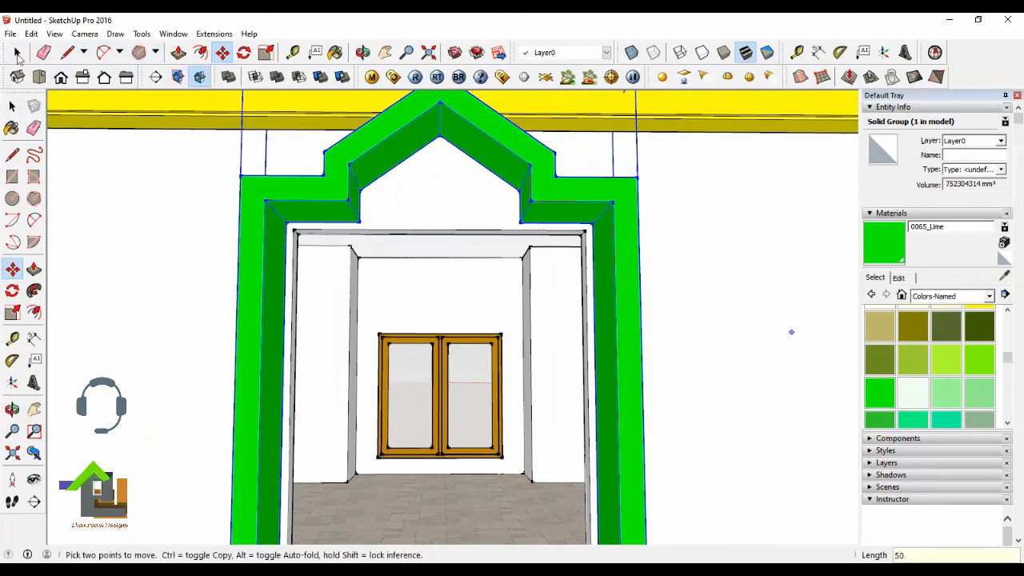
Step: Check the side gap between the doorway's top corner and the surround's inner edge with a line
left_click(67, 52)
scroll(272, 198, "up", 2)
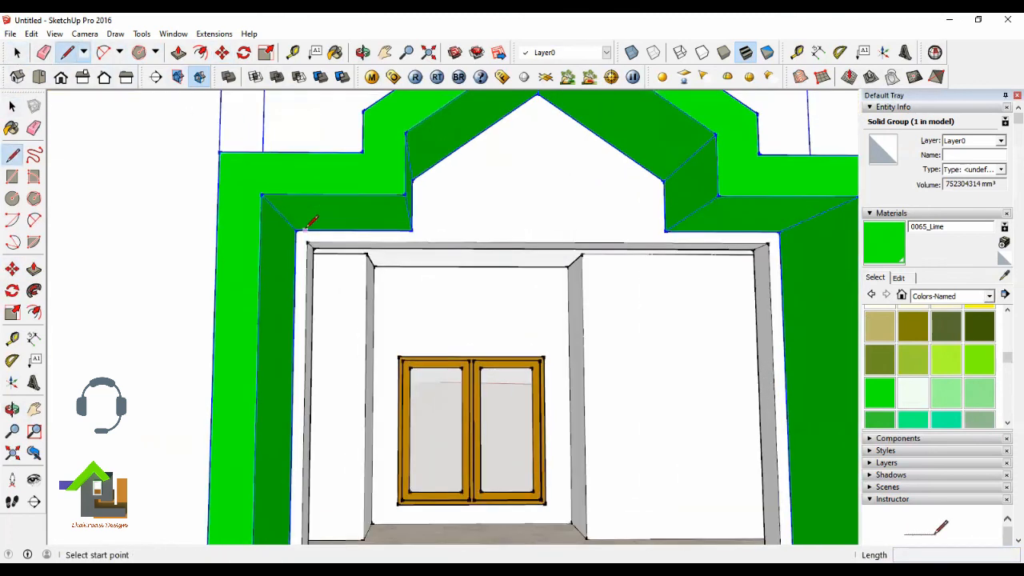
left_click(304, 230)
scroll(308, 240, "up", 1)
scroll(299, 238, "up", 1)
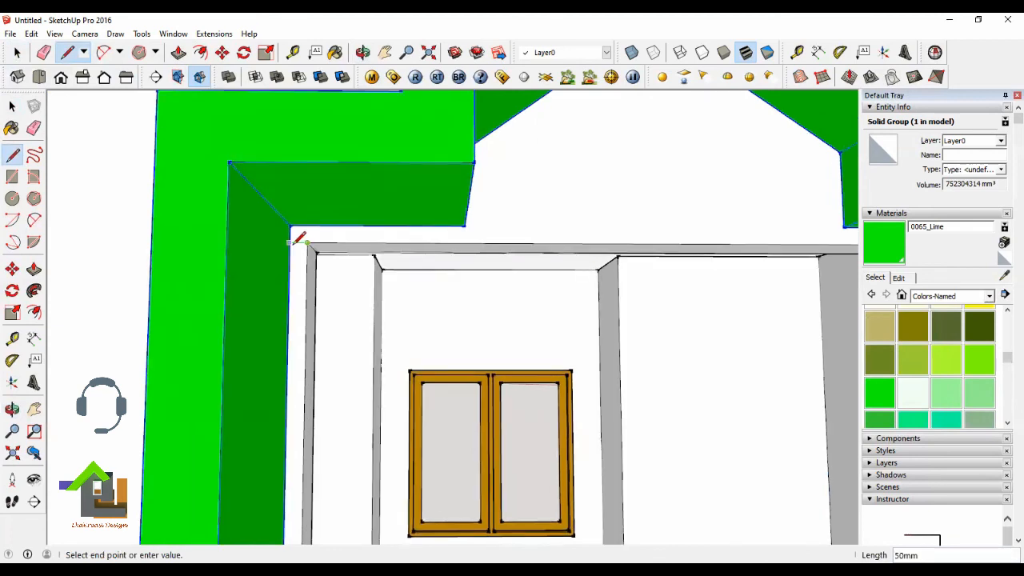
scroll(311, 223, "down", 3)
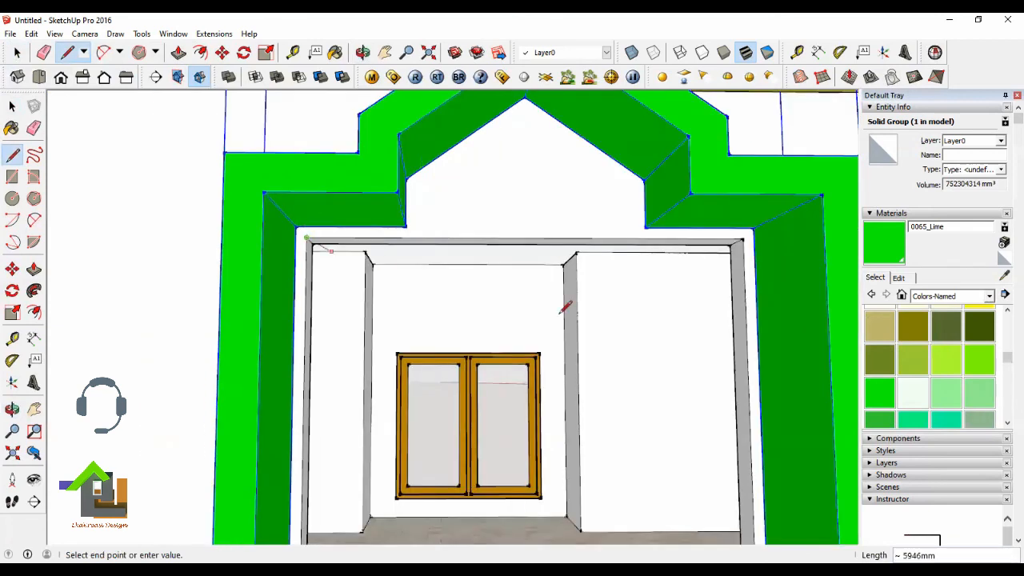
Step: Clear the selection and examine how the door surround's gable meets the yellow cornice, from the front and from above
left_click(362, 52)
scroll(313, 238, "down", 4)
left_click_drag(359, 258, 627, 274)
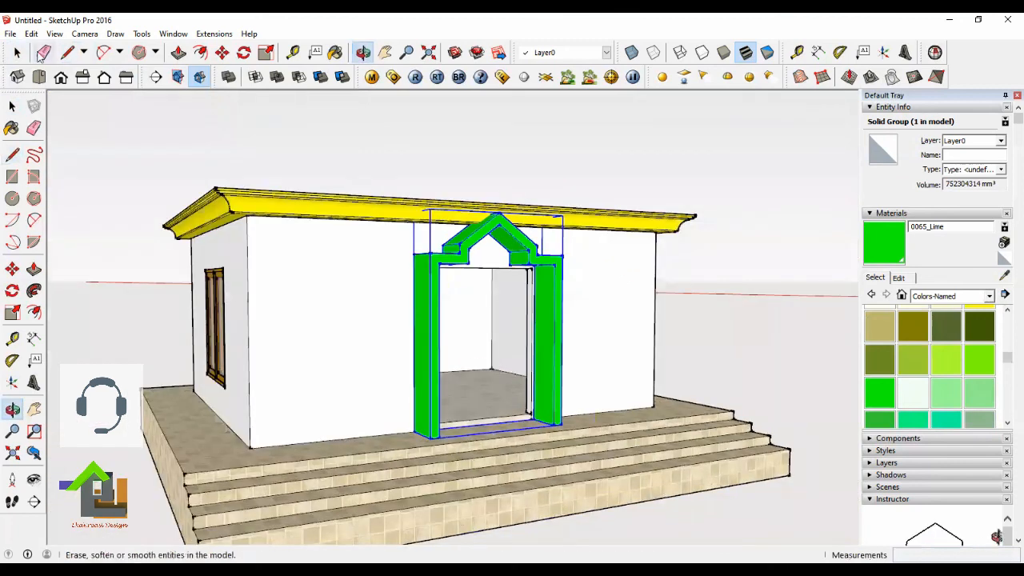
left_click(17, 52)
left_click(276, 144)
scroll(626, 259, "up", 1)
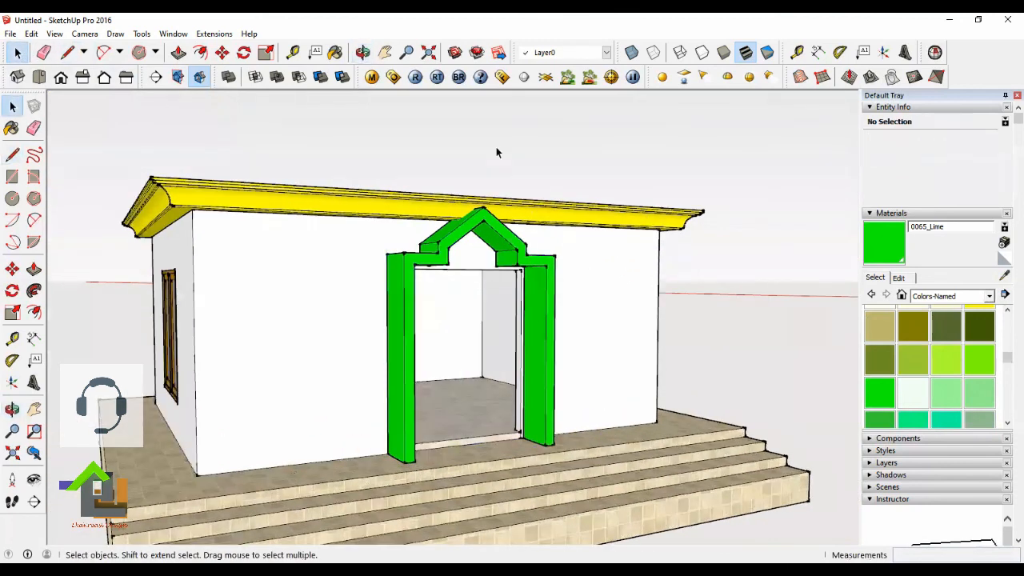
left_click(363, 53)
left_click_drag(564, 242, 339, 278)
left_click_drag(495, 331, 518, 322)
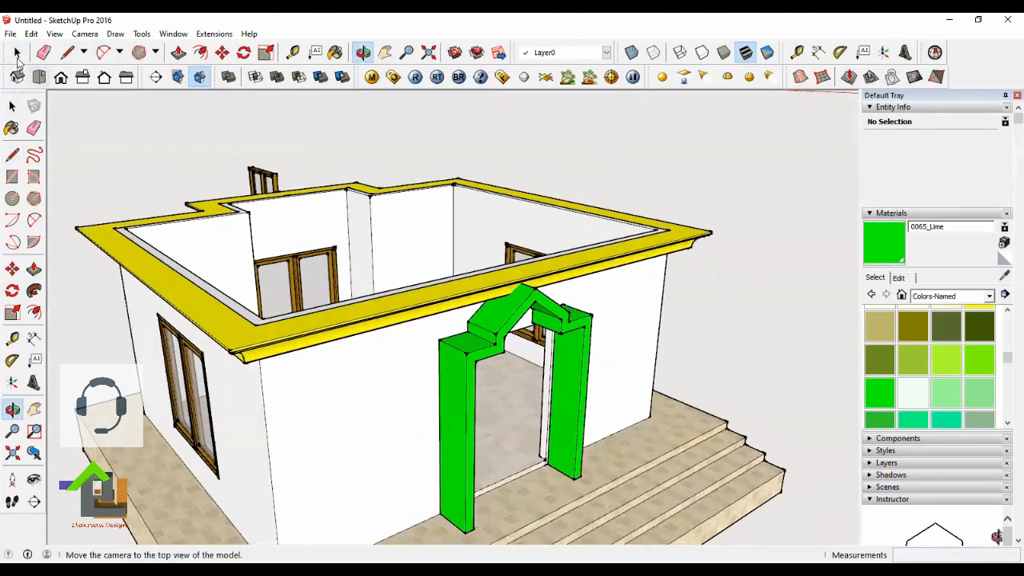
Step: Raise the yellow cornice group 300 mm above its current position on the house walls
left_click(16, 53)
scroll(564, 282, "up", 3)
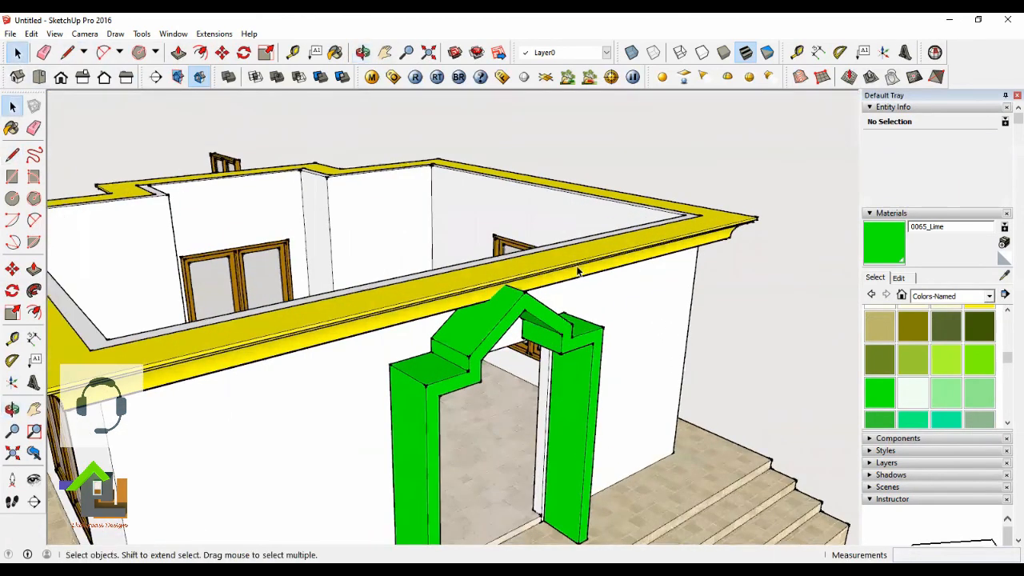
left_click(362, 52)
left_click_drag(570, 264, 520, 252)
key("space")
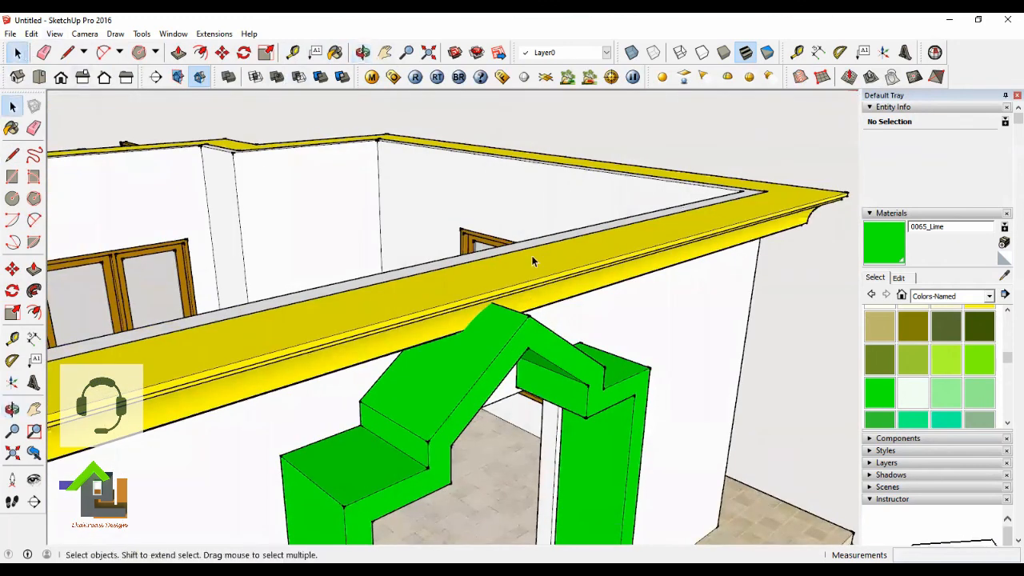
left_click(550, 272)
left_click(222, 54)
left_click(705, 355)
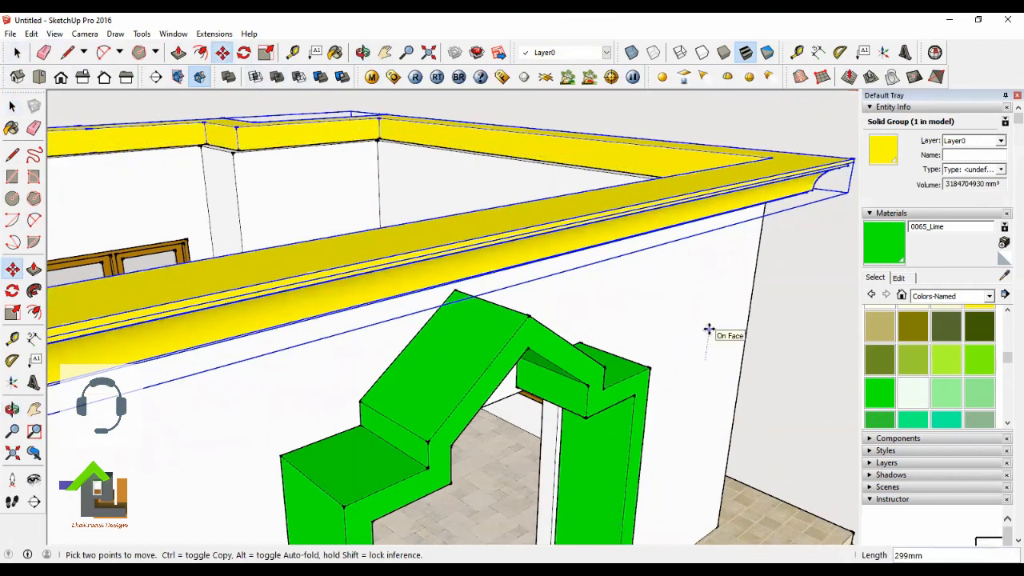
type("300")
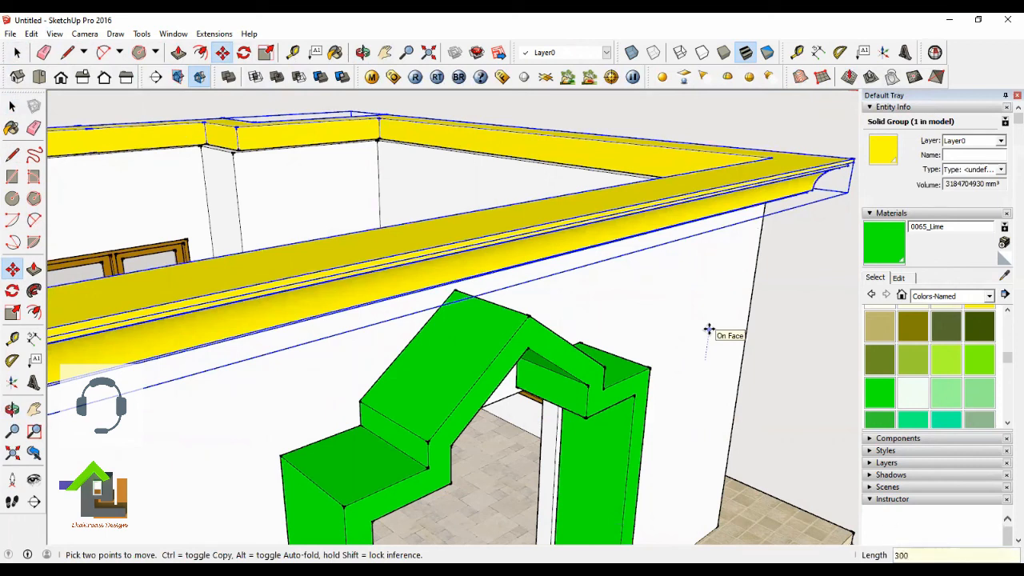
key("Return")
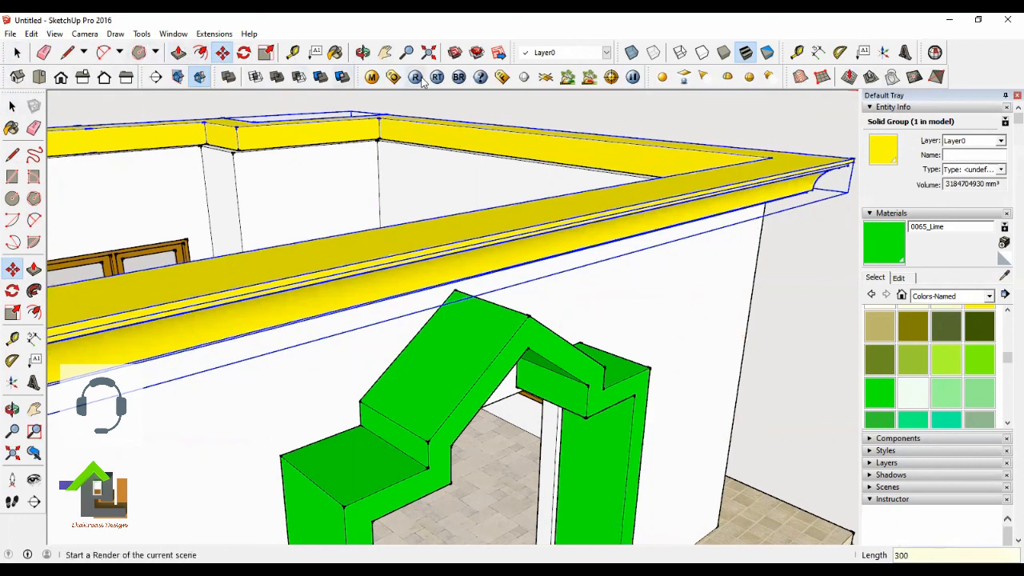
Step: Push/Pull the top face of the house walls up 300 mm to meet the raised cornice
left_click(363, 52)
left_click_drag(361, 105, 414, 284)
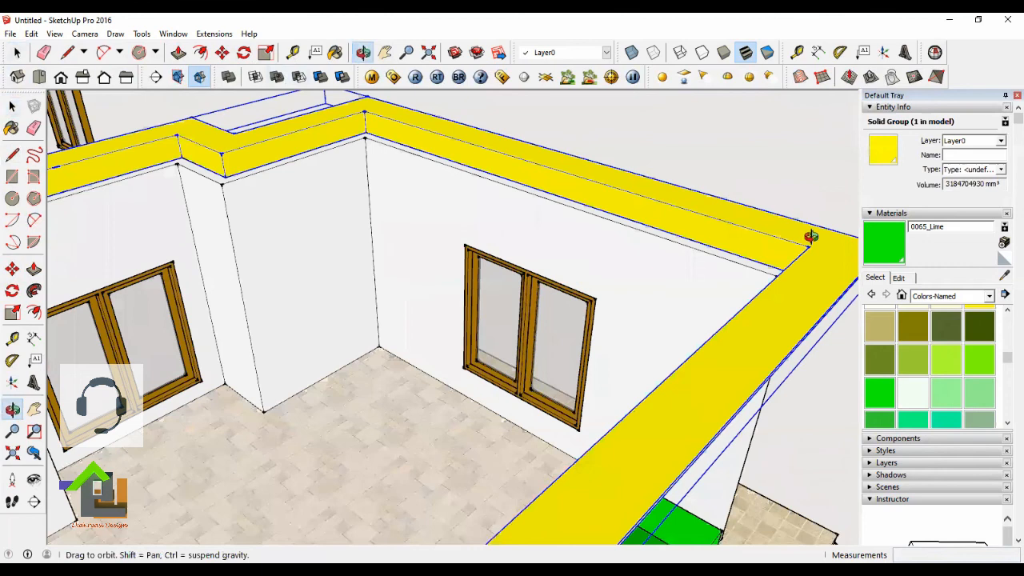
scroll(810, 236, "up", 2)
key("p")
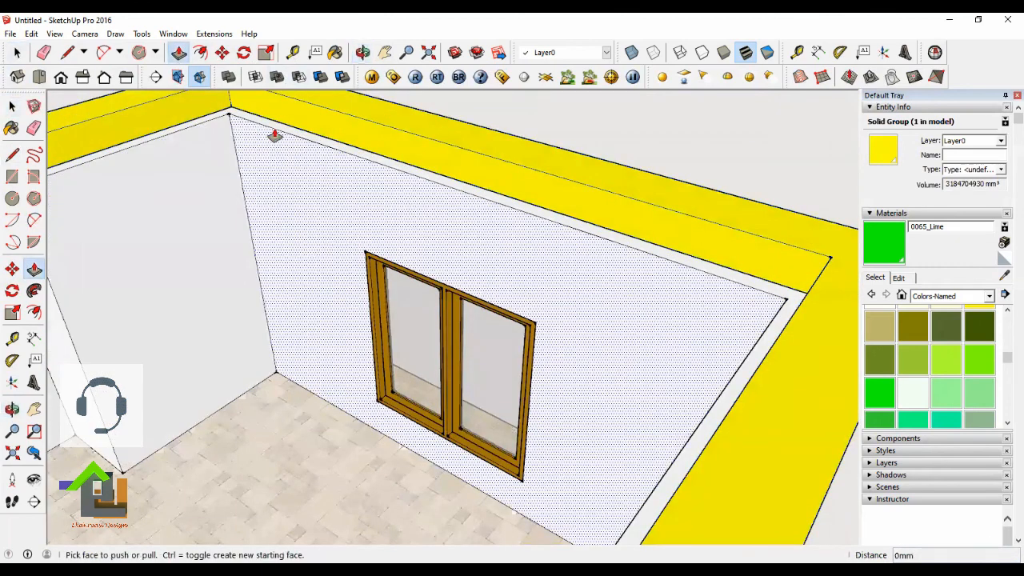
left_click(276, 132)
type("300")
key("Return")
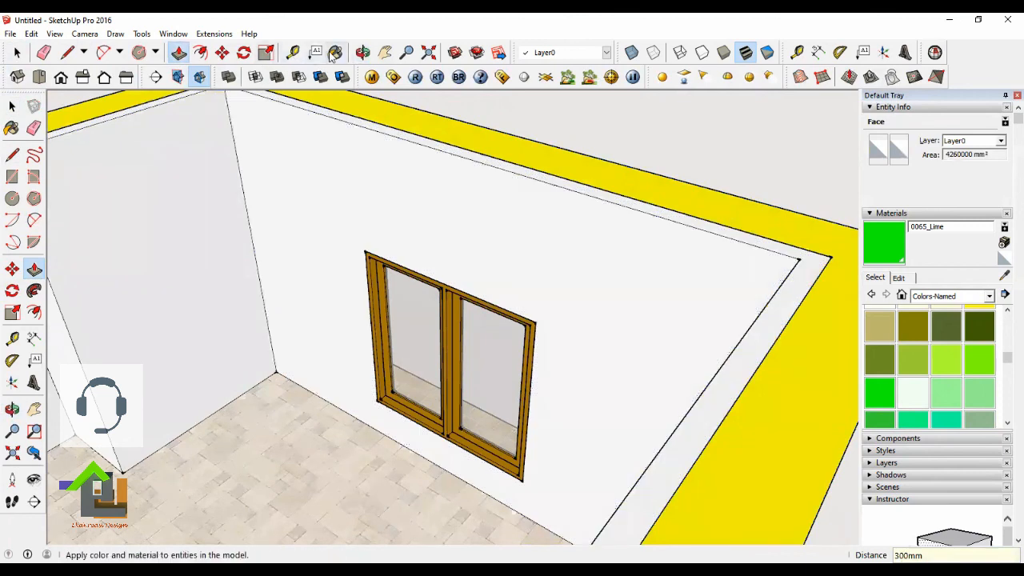
Step: Examine the house exterior from its front corner, including the raised cornice, door surround and stepped plinth
left_click(12, 409)
left_click_drag(482, 323, 503, 244)
scroll(524, 310, "down", 2)
left_click_drag(507, 319, 558, 244)
left_click_drag(446, 318, 479, 298)
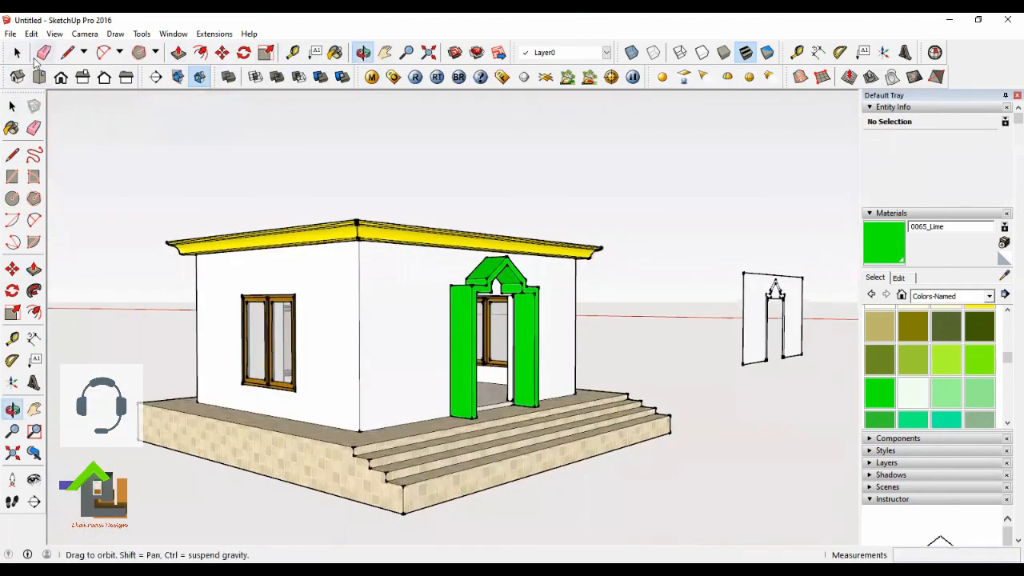
left_click(17, 52)
left_click(363, 52)
left_click_drag(512, 344, 685, 147)
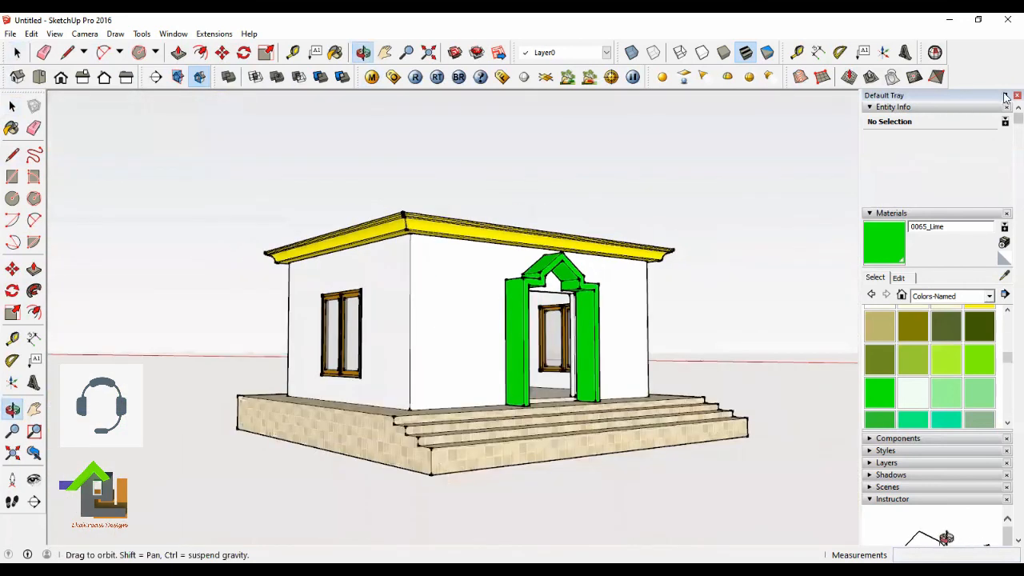
key("space")
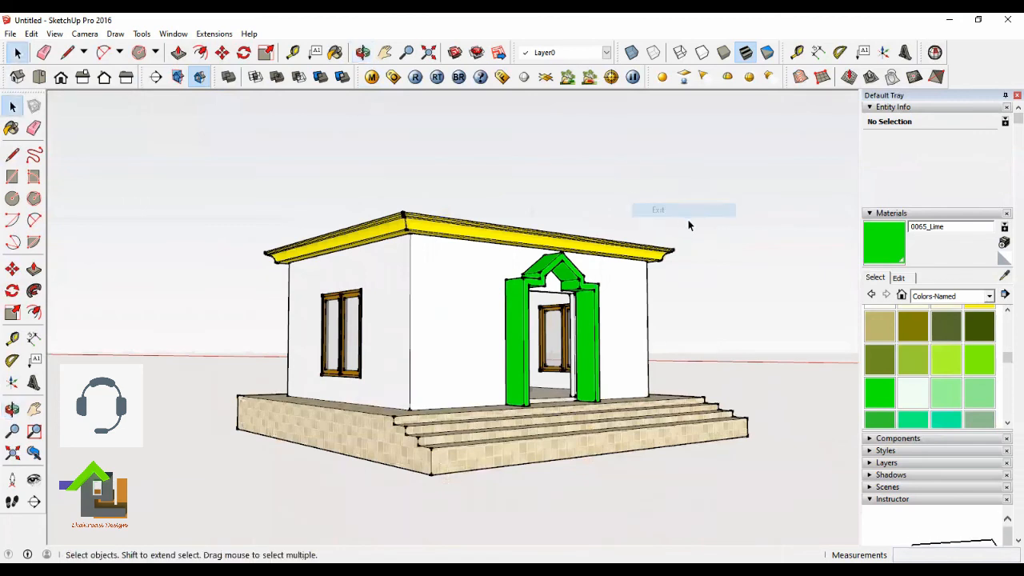
scroll(637, 278, "up", 5)
scroll(680, 238, "down", 3)
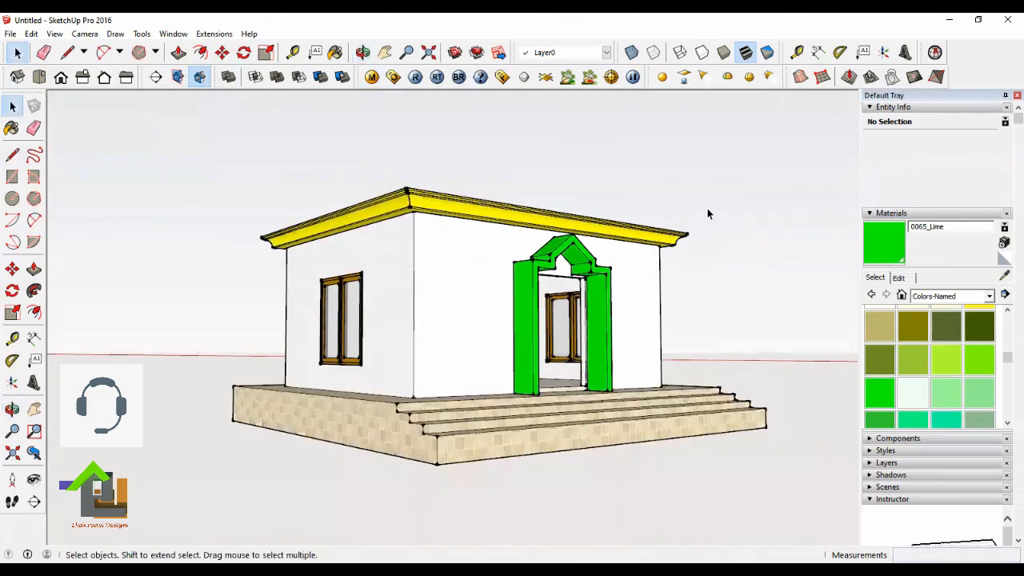